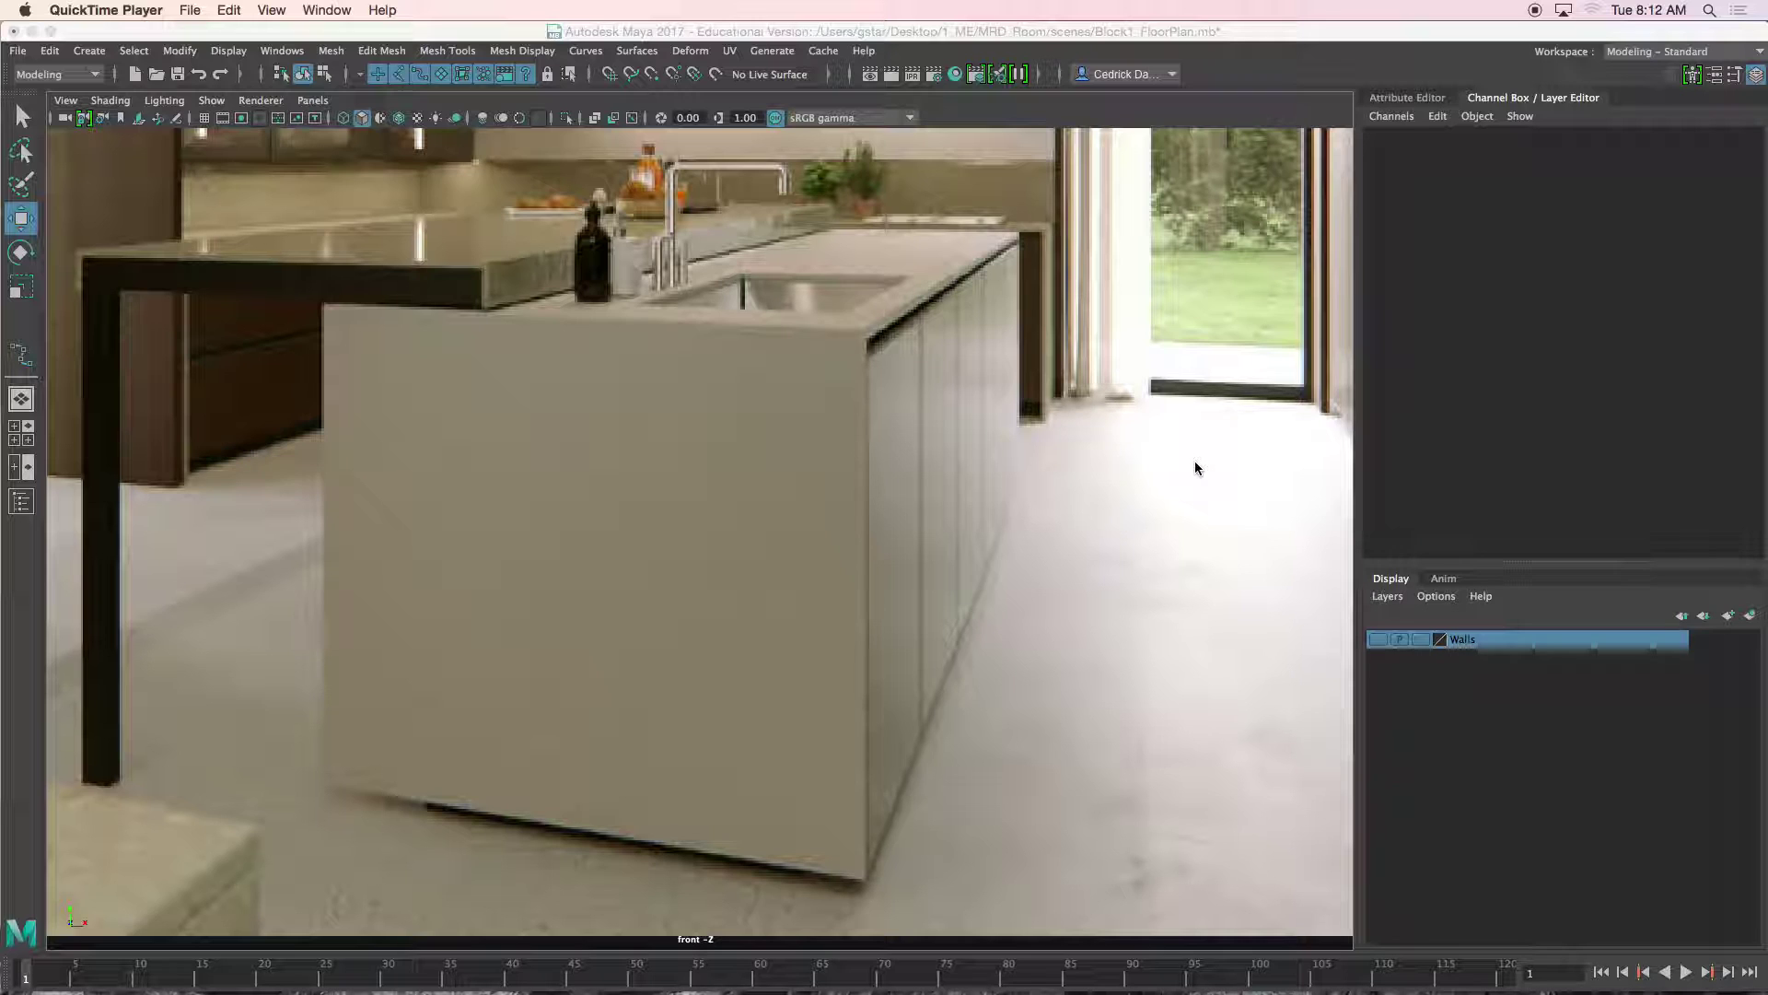
Annotate the kitchen island reference with Grease Pencil, writing circled numbers 1 on the front panel and 2 on the countertop and marking the side.
{"action": "left_click", "coordinate": [171, 119]}
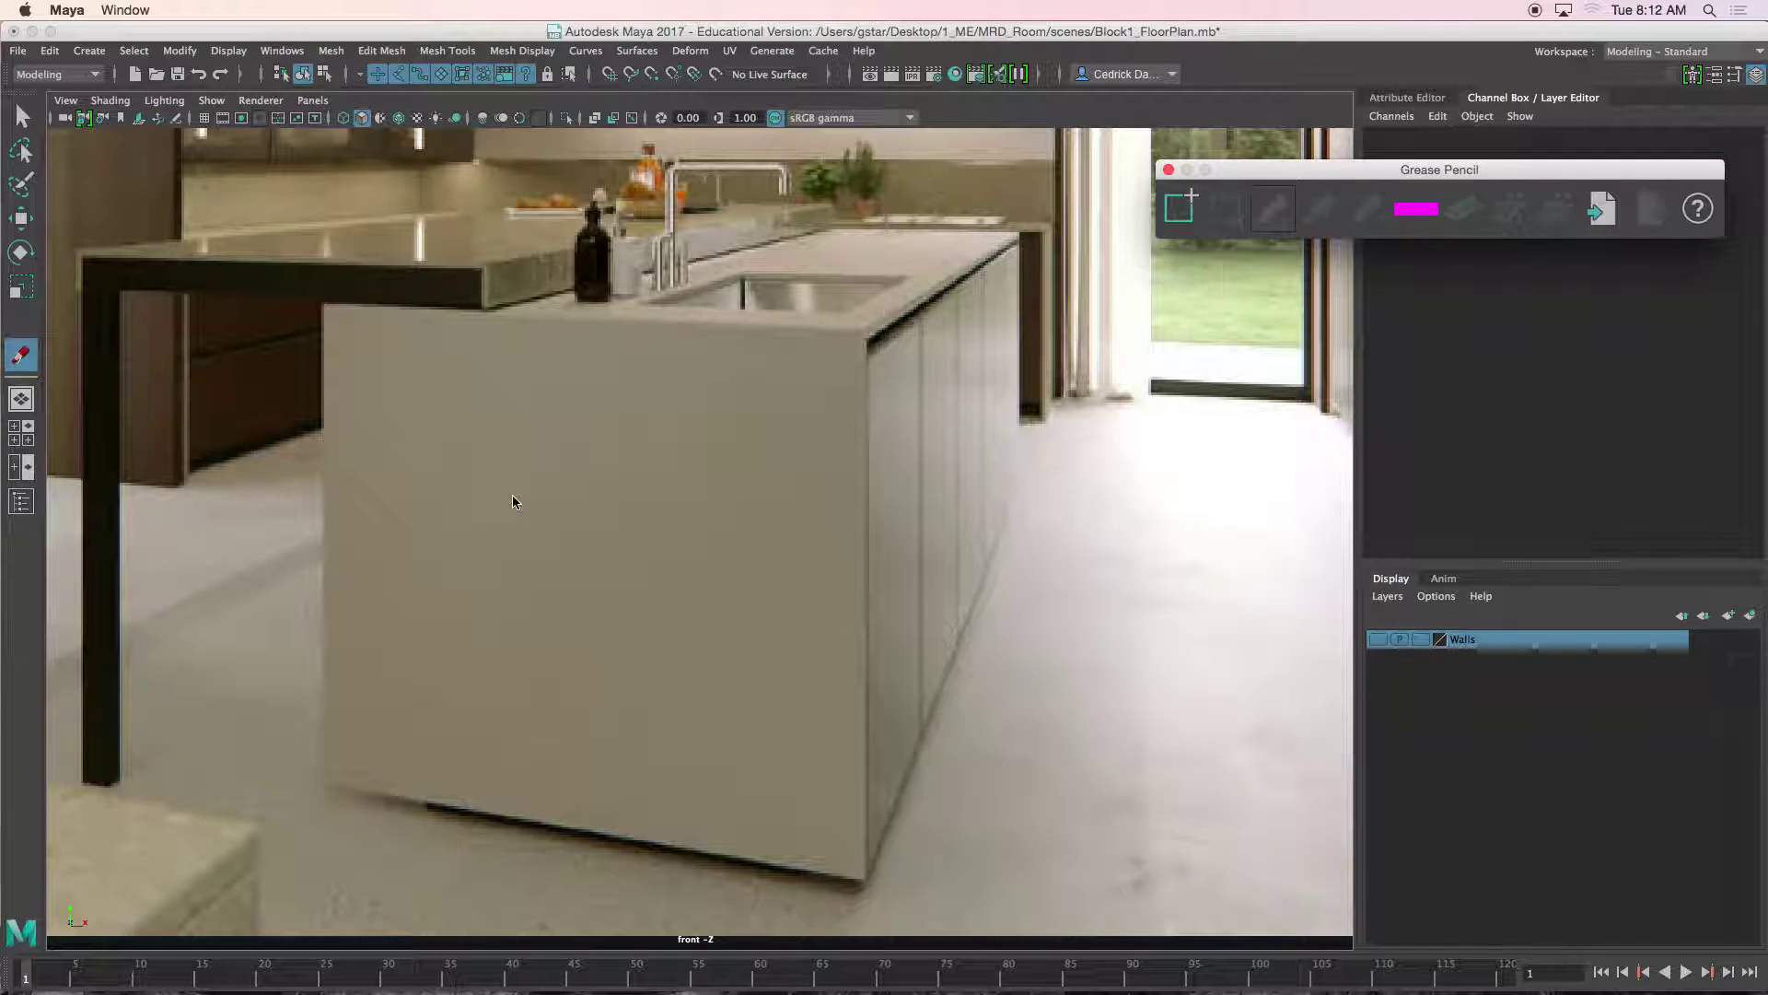
{"action": "left_click", "coordinate": [1178, 201]}
{"action": "left_click_drag", "start_coordinate": [521, 510], "coordinate": [543, 558]}
{"action": "mouse_move", "coordinate": [546, 480]}
{"action": "left_mouse_down"}
{"action": "mouse_move", "coordinate": [505, 489]}
{"action": "mouse_move", "coordinate": [544, 483]}
{"action": "left_mouse_up"}
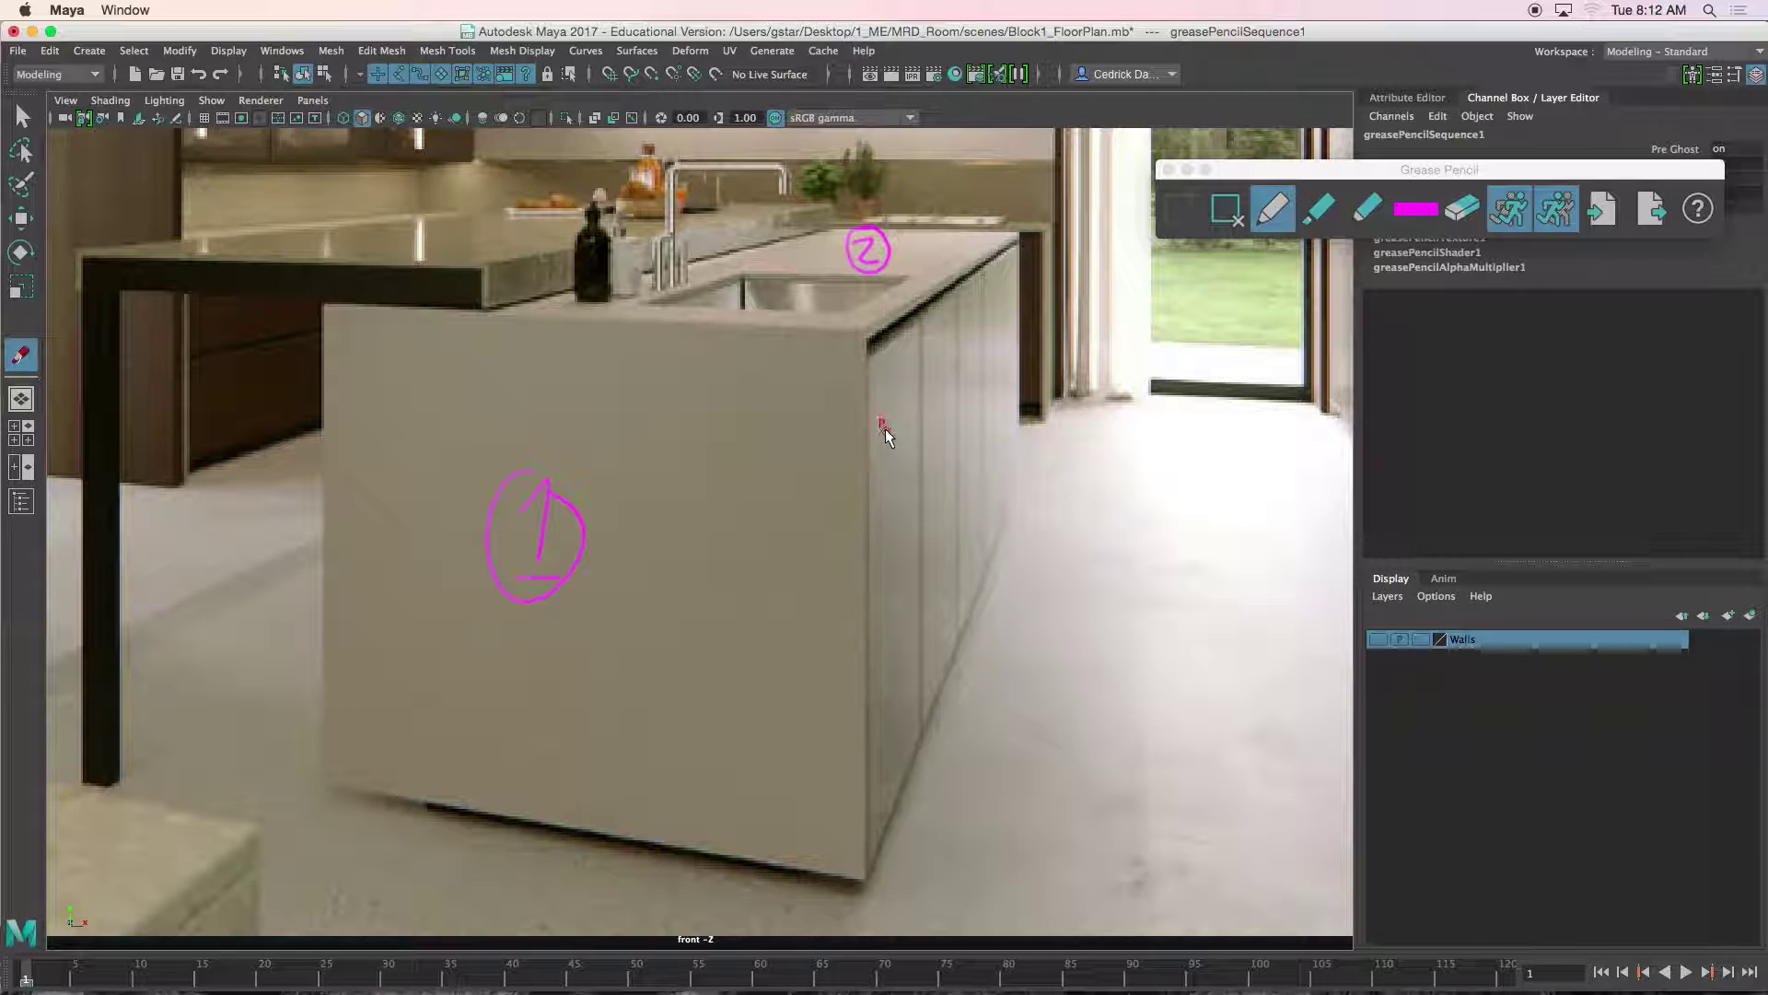
{"action": "left_click_drag", "start_coordinate": [880, 430], "coordinate": [882, 457]}
Remove the Grease Pencil frame with the island annotations, add an empty frame and leave the annotation tool.
{"action": "left_click", "coordinate": [1232, 207]}
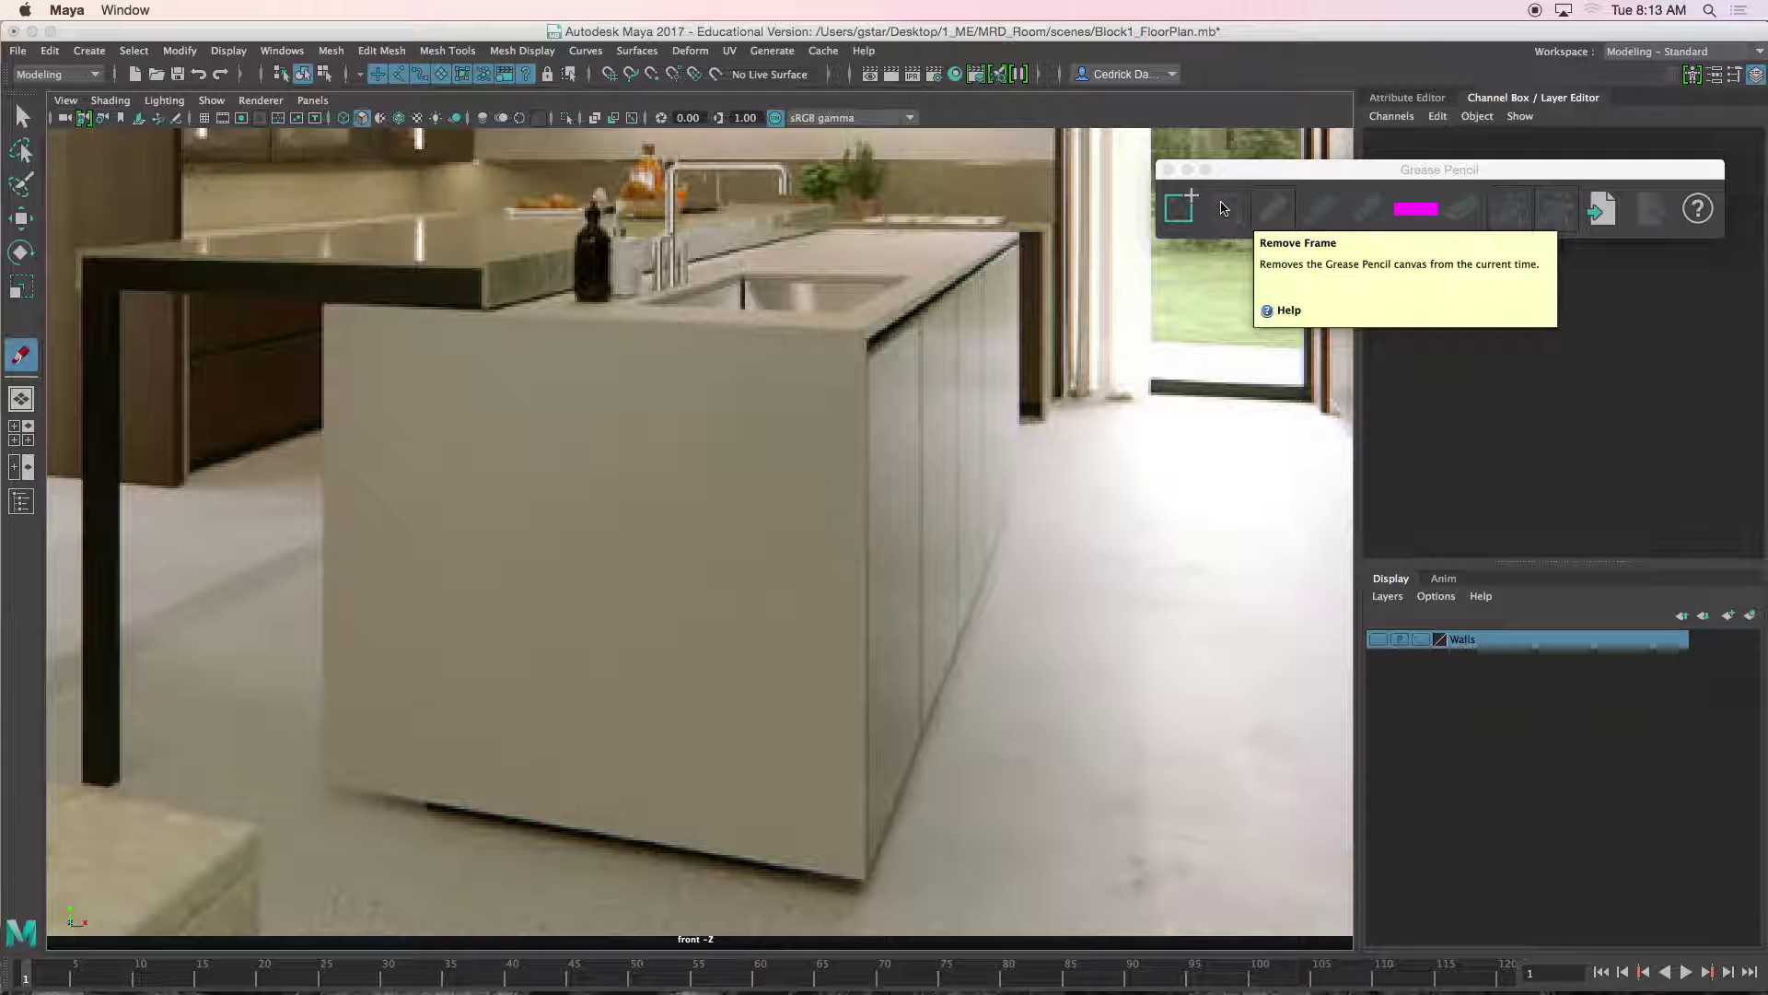
{"action": "left_click", "coordinate": [1180, 208]}
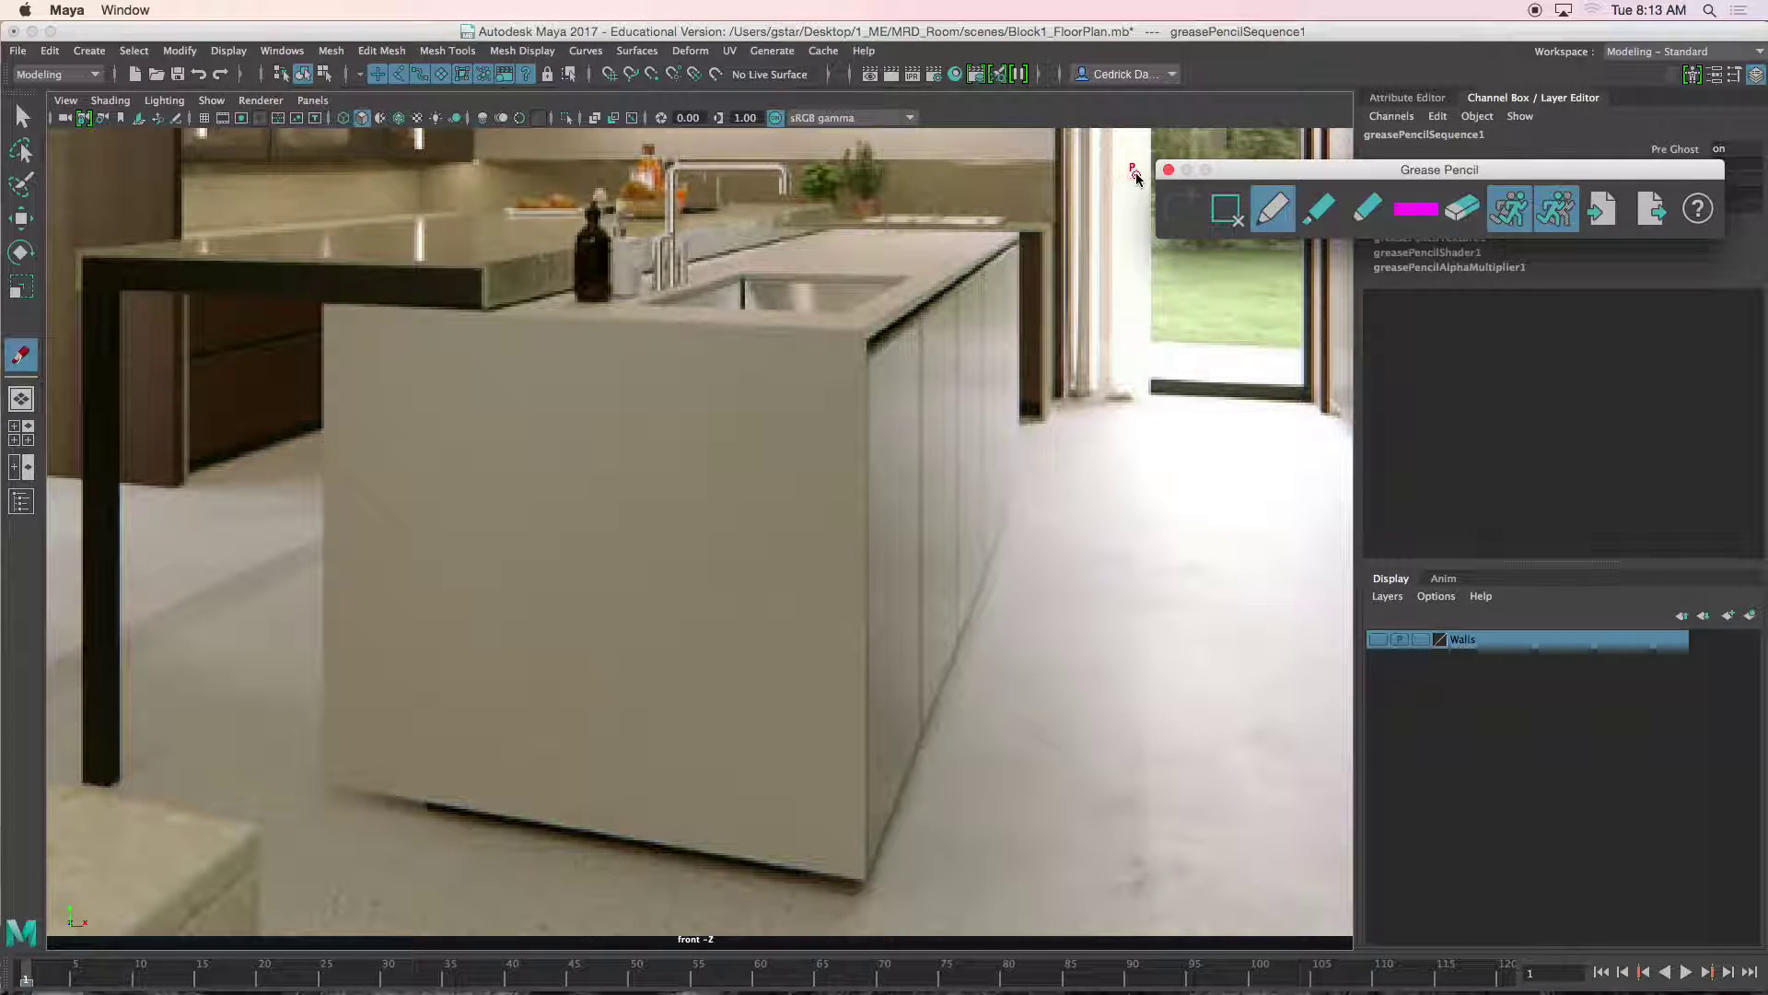
{"action": "left_click", "coordinate": [1167, 169]}
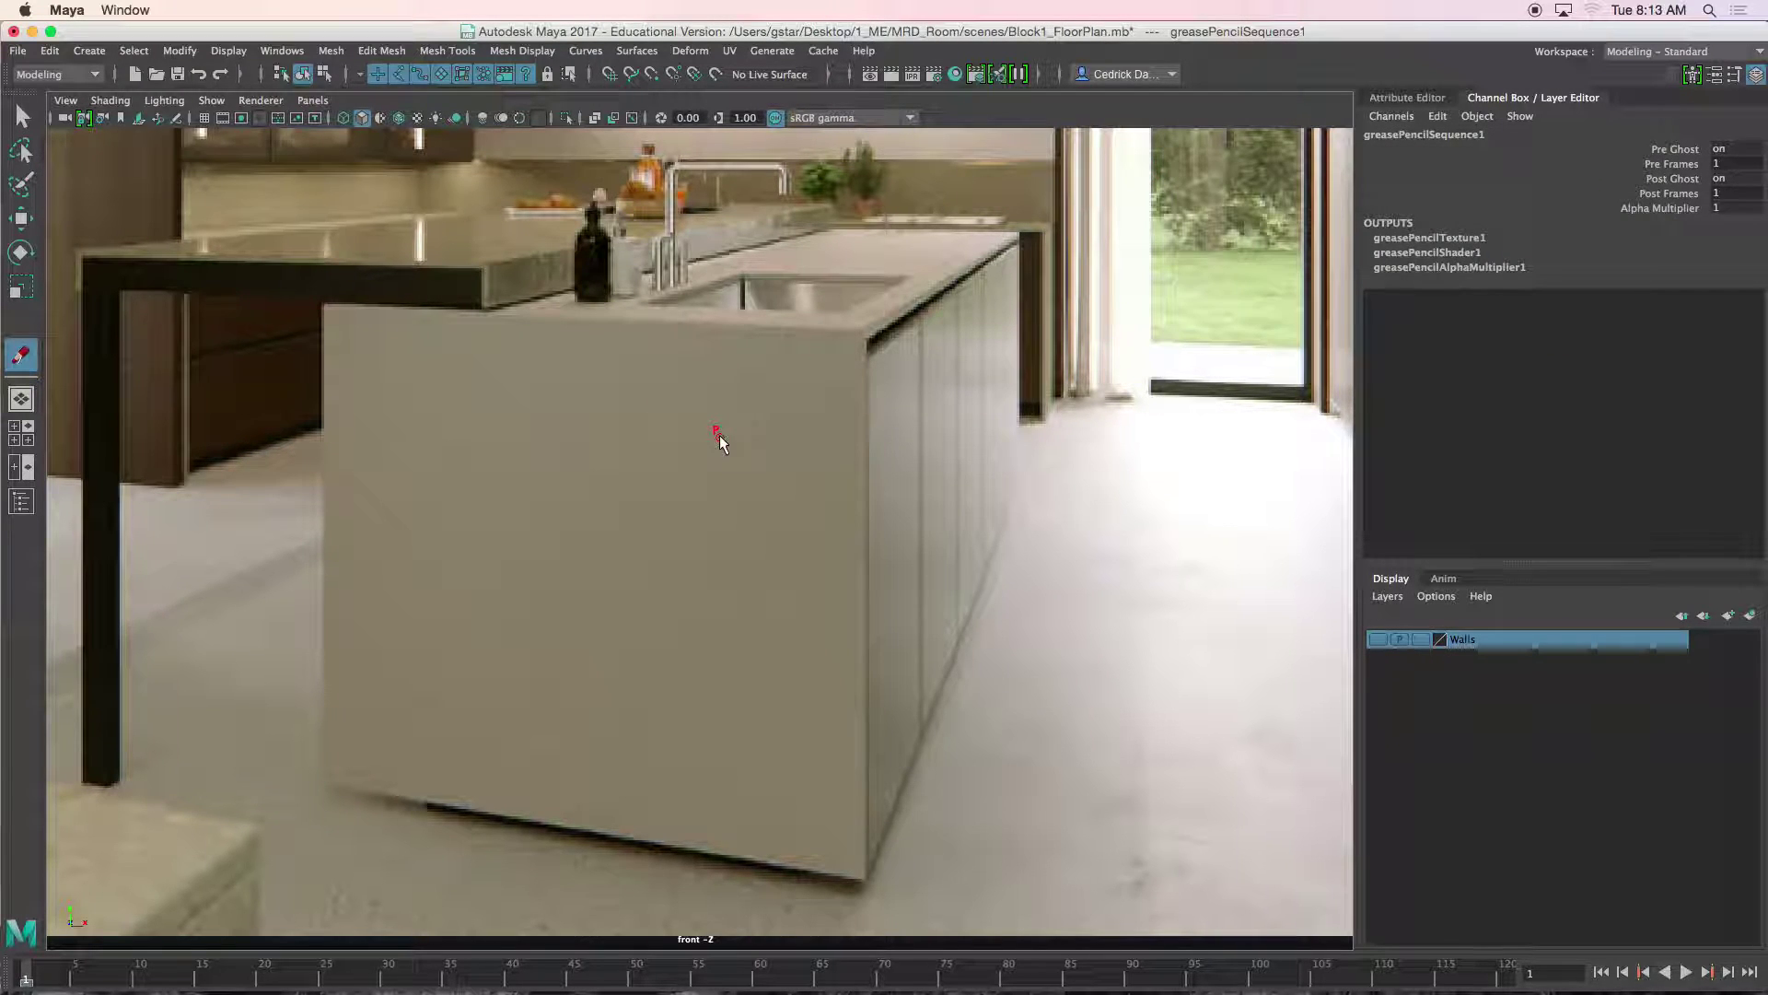
{"action": "key", "text": "w"}
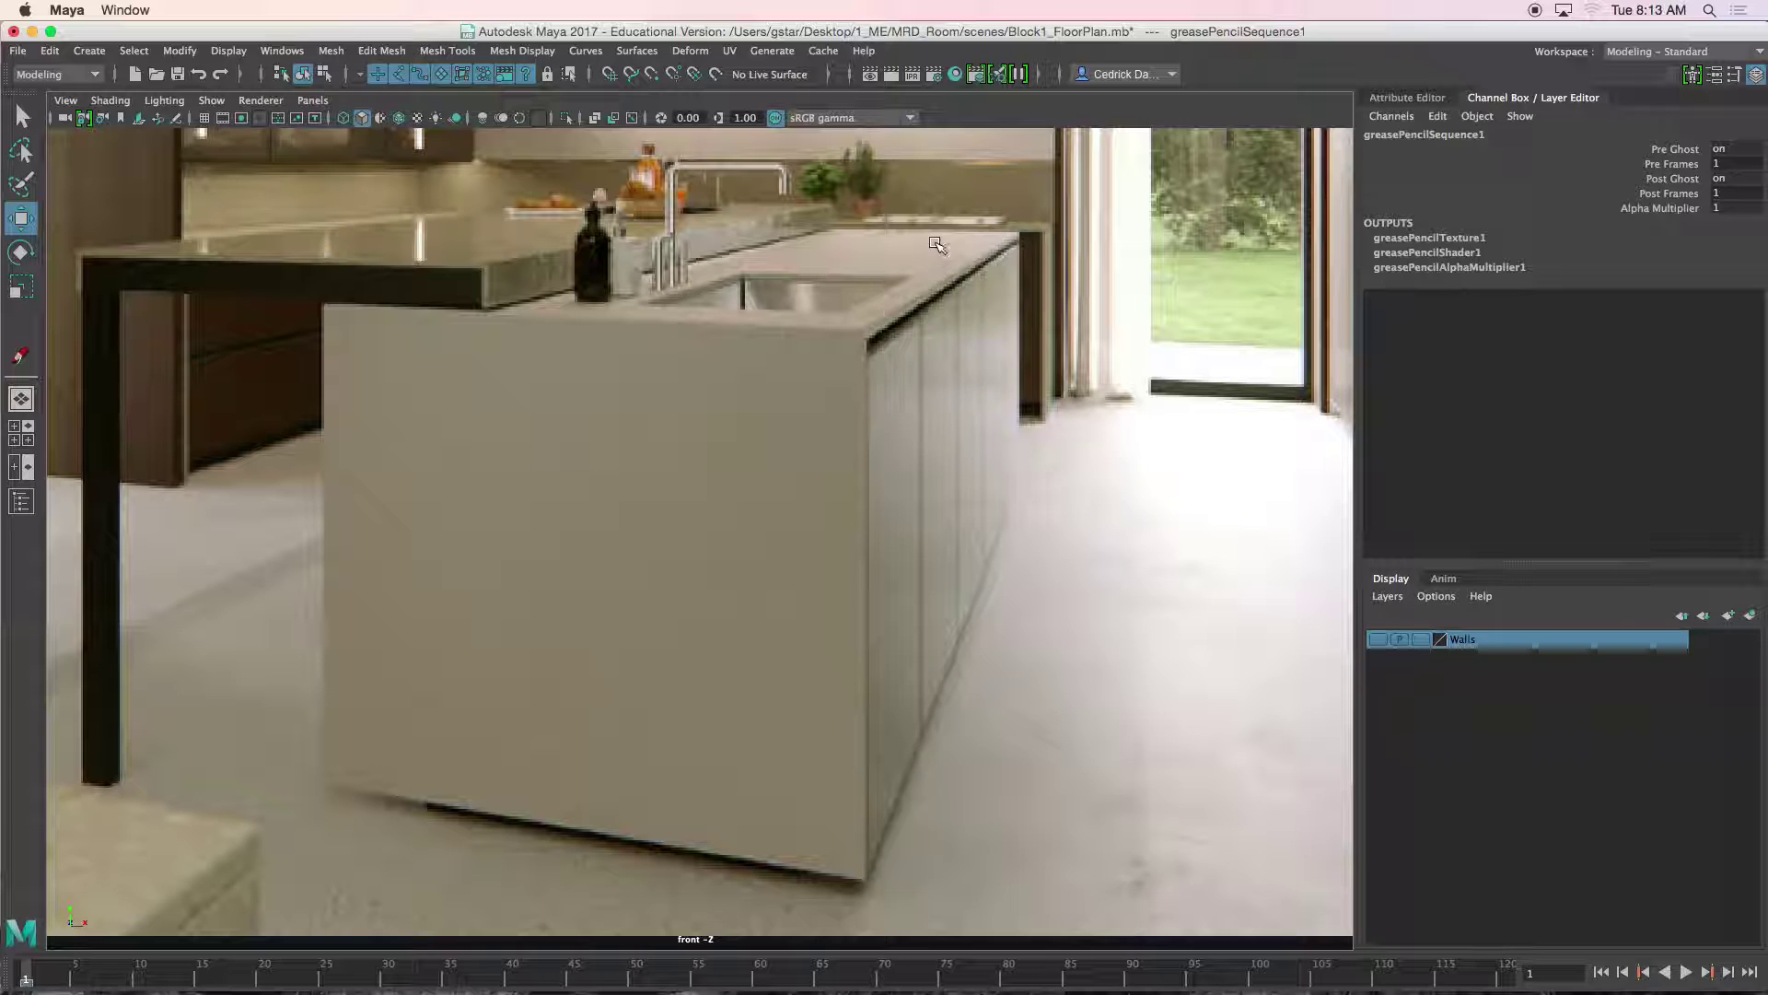
Create a thin polygon cube over the island's front panel in the front view, about 5.27 wide, 5.43 deep and 0.17 thick.
{"action": "left_click", "coordinate": [89, 52]}
{"action": "mouse_move", "coordinate": [143, 118]}
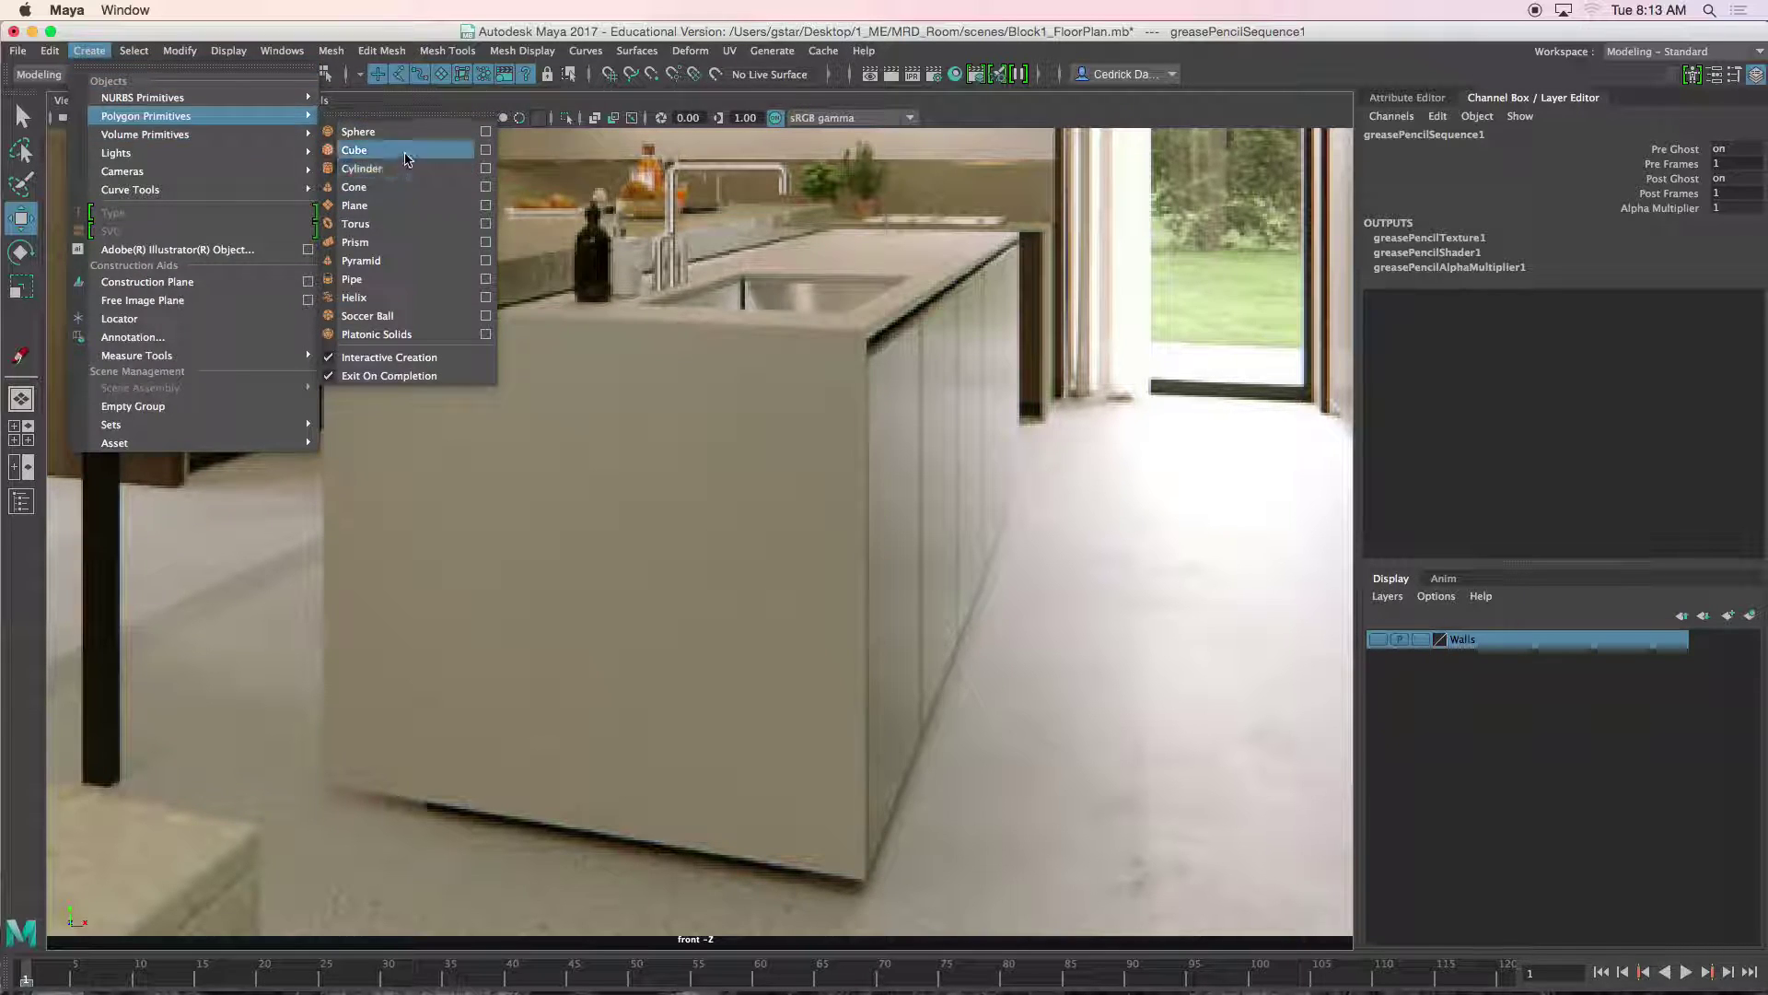
{"action": "left_click", "coordinate": [376, 150]}
{"action": "left_click_drag", "start_coordinate": [864, 335], "coordinate": [324, 886]}
{"action": "key", "text": "space"}
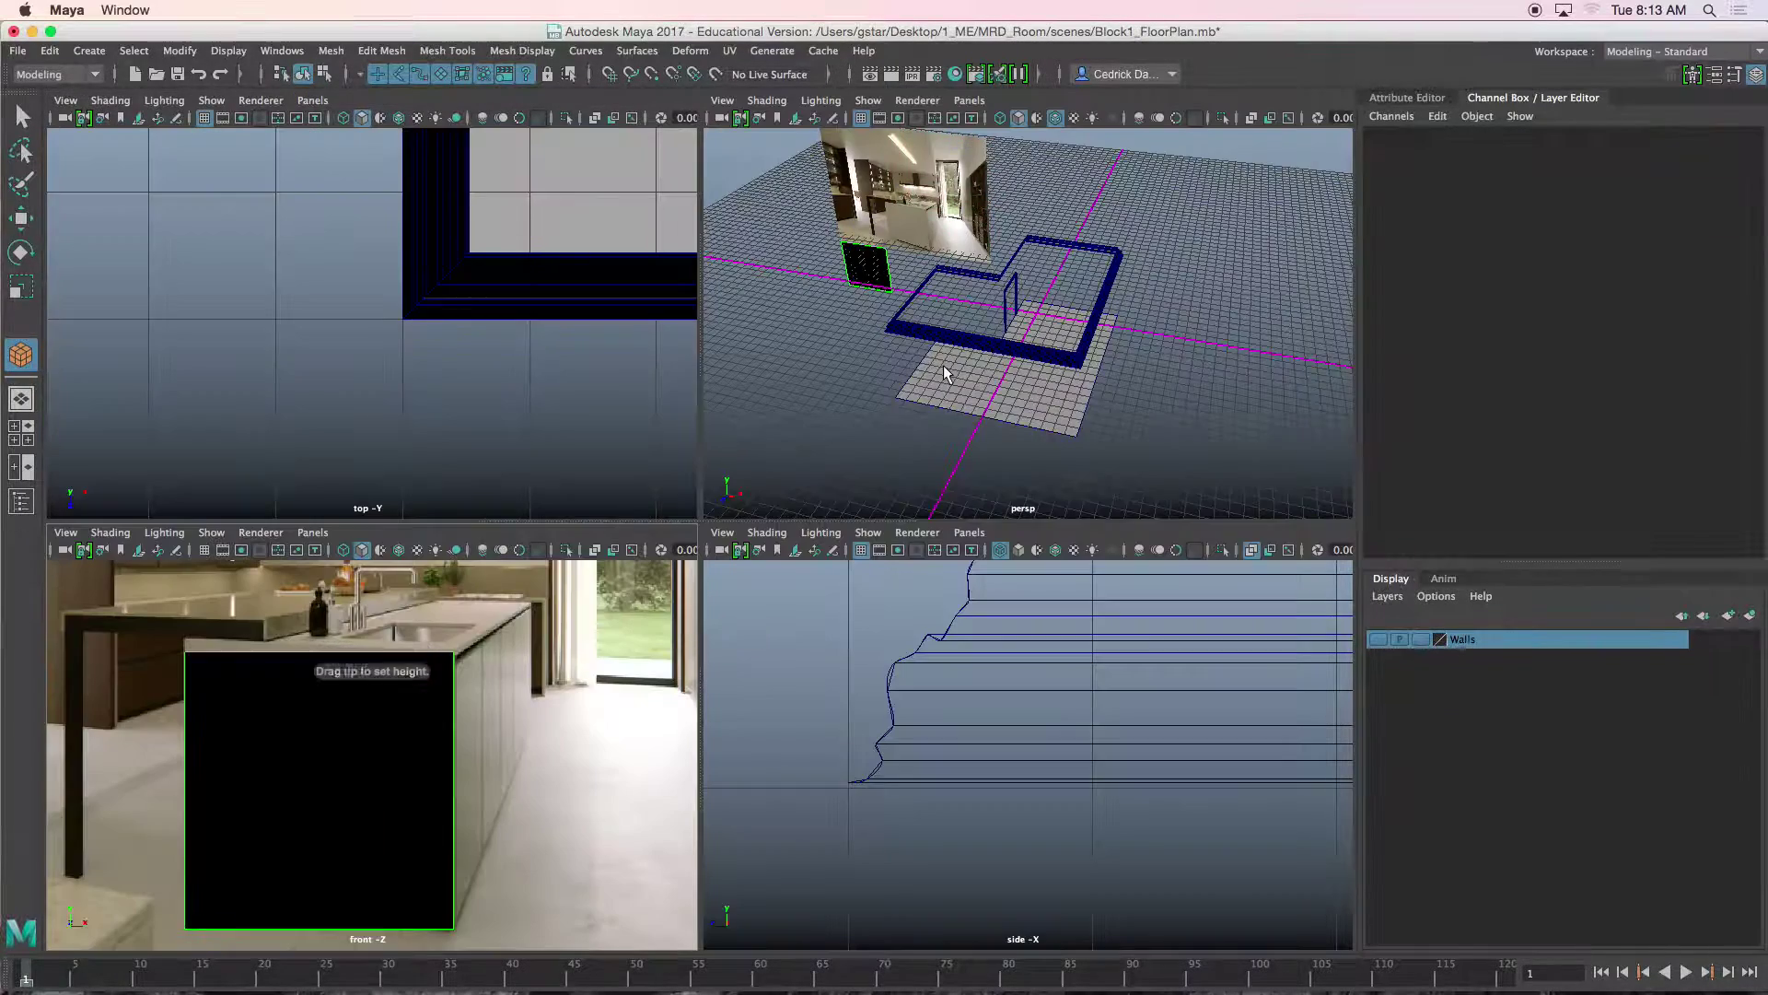
{"action": "left_click_drag", "start_coordinate": [828, 309], "coordinate": [885, 349], "text": "alt"}
{"action": "scroll", "coordinate": [867, 287], "scroll_direction": "up", "scroll_amount": 5}
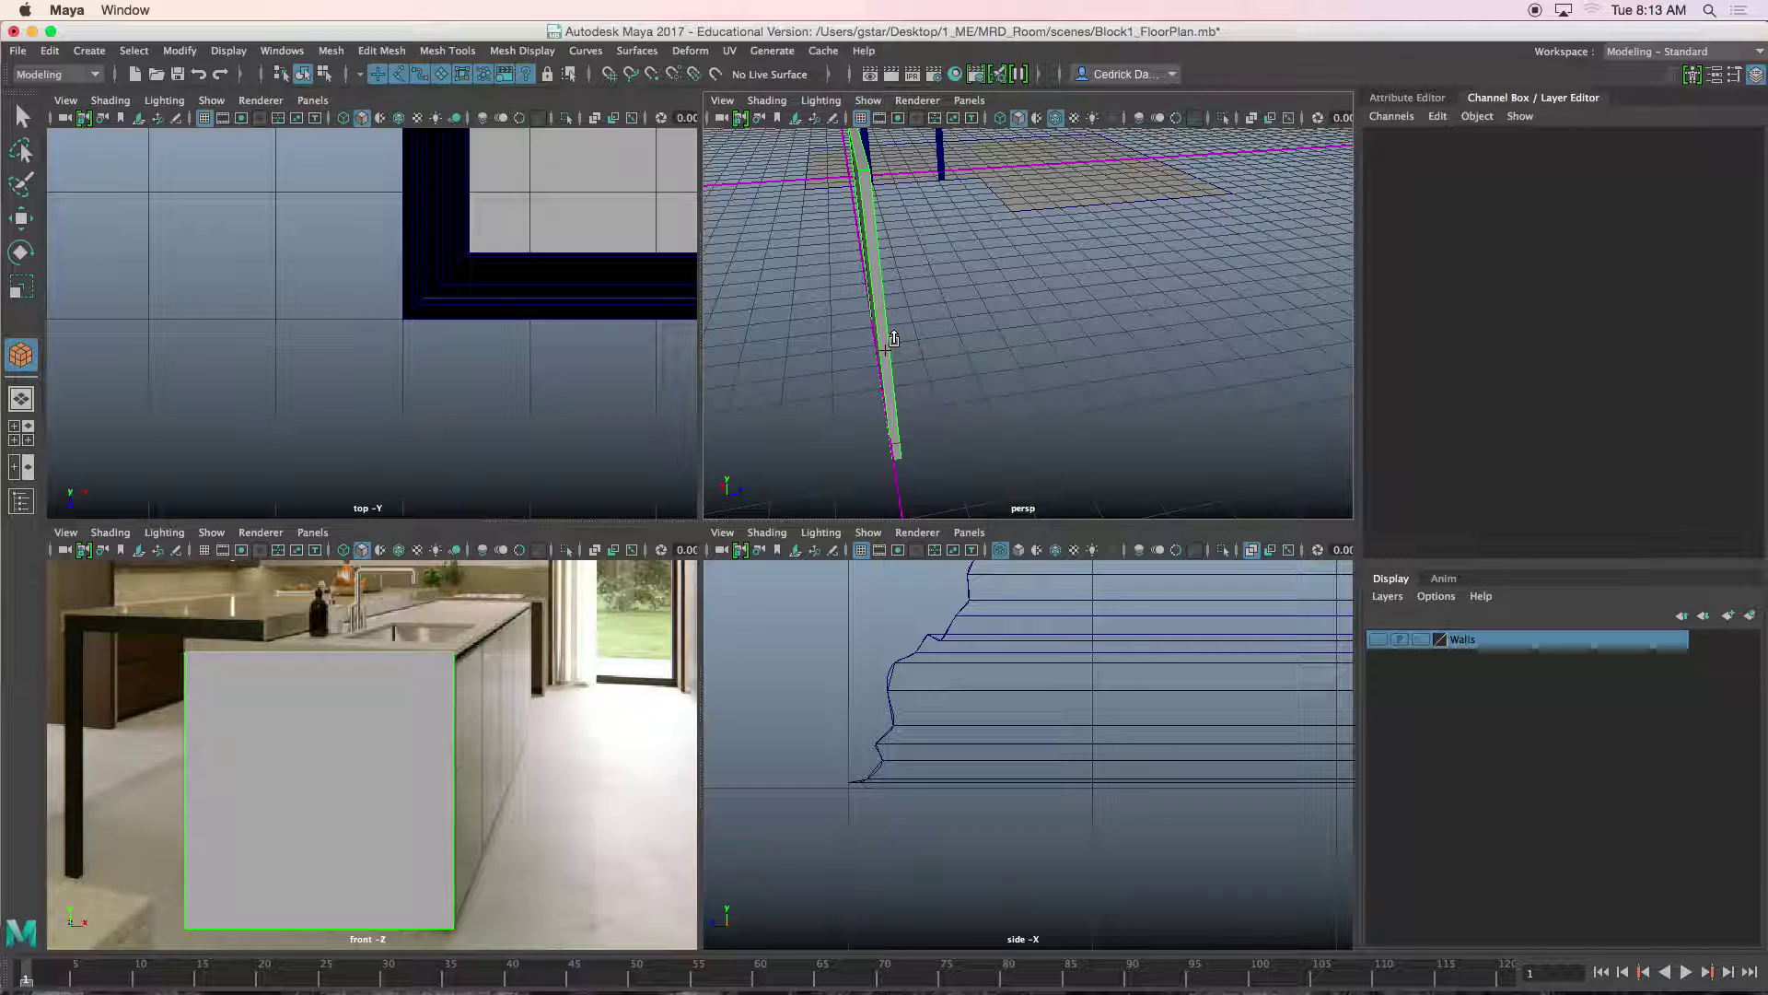
{"action": "left_click_drag", "start_coordinate": [893, 339], "coordinate": [891, 341]}
{"action": "key", "text": "space"}
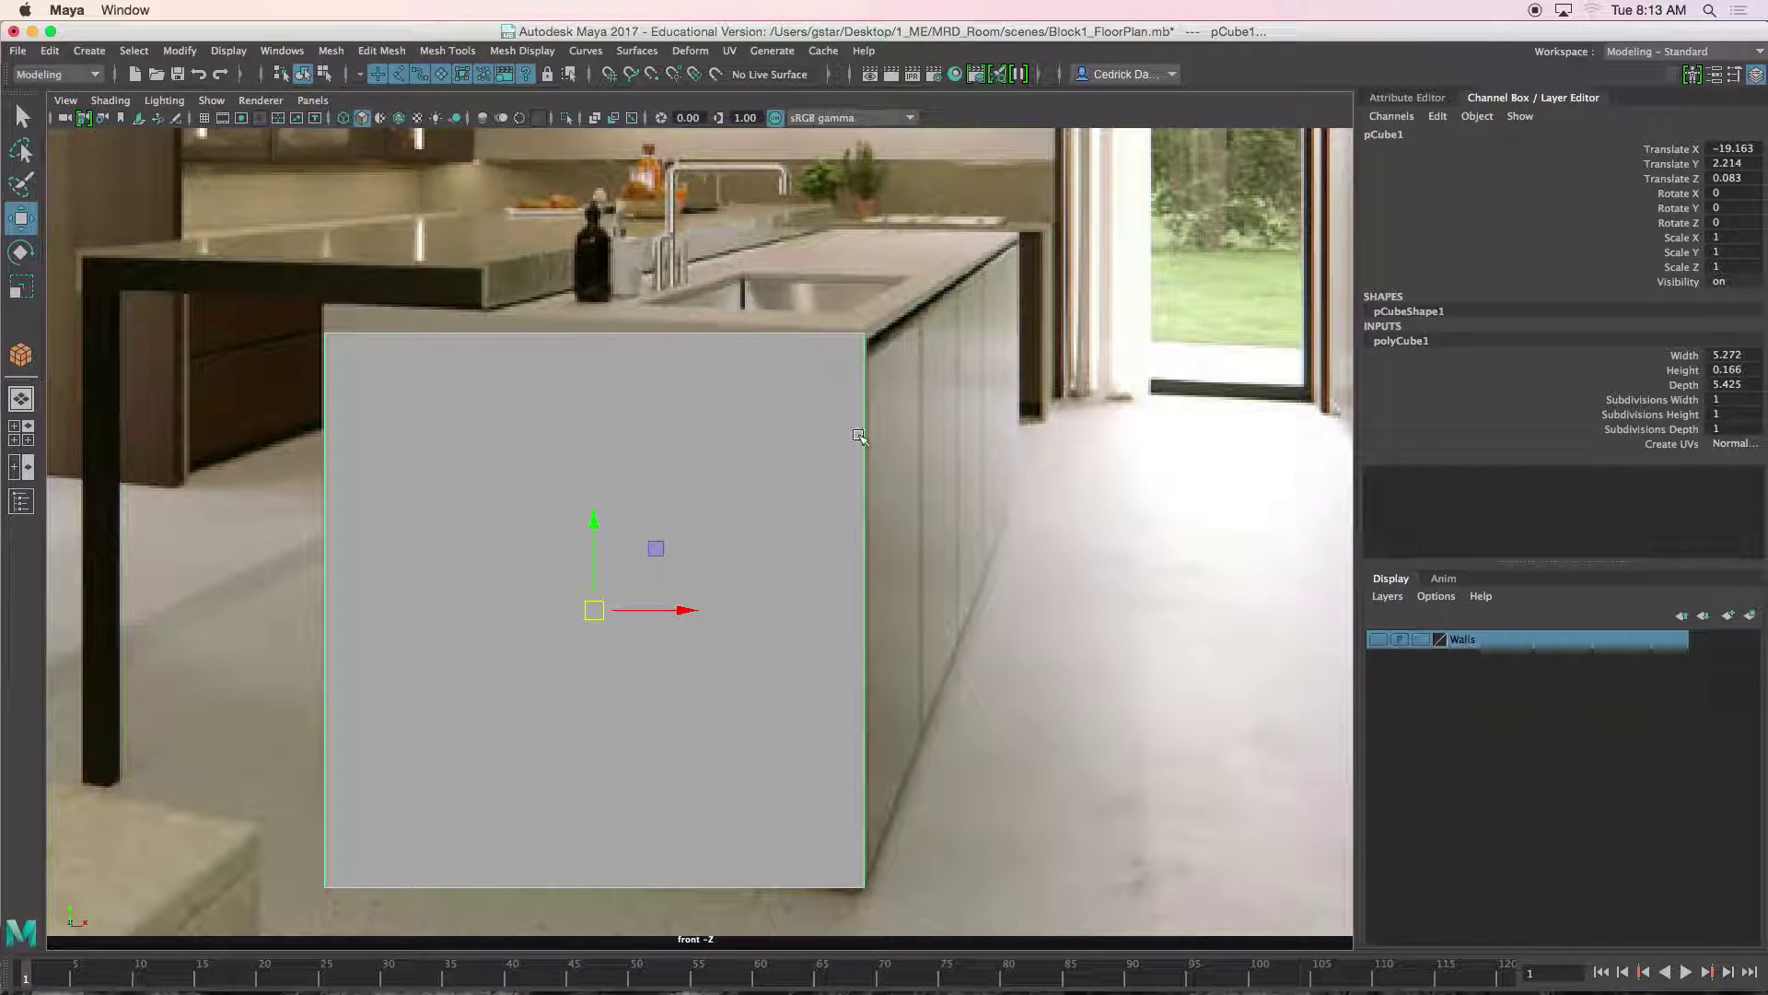
Move the panel slab sideways along X to about -20.845 to uncover part of the island reference.
{"action": "left_click_drag", "start_coordinate": [672, 601], "coordinate": [499, 604]}
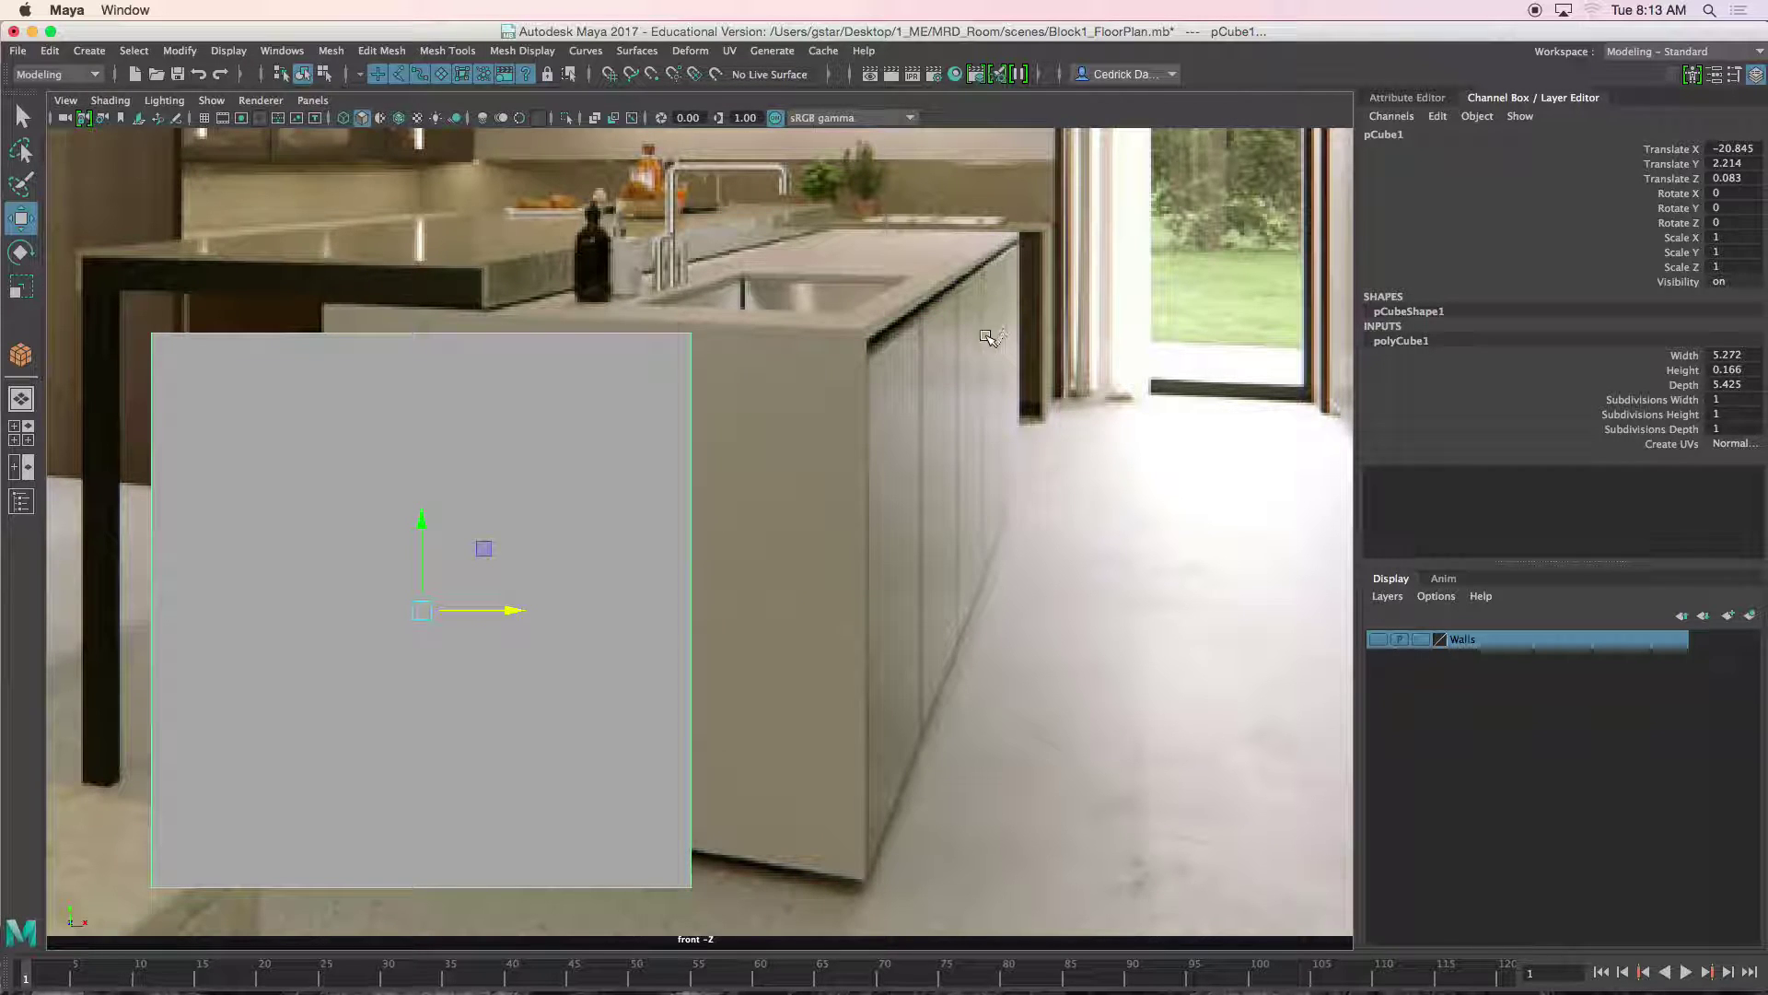
{"action": "scroll", "coordinate": [990, 334], "scroll_direction": "up", "scroll_amount": 5}
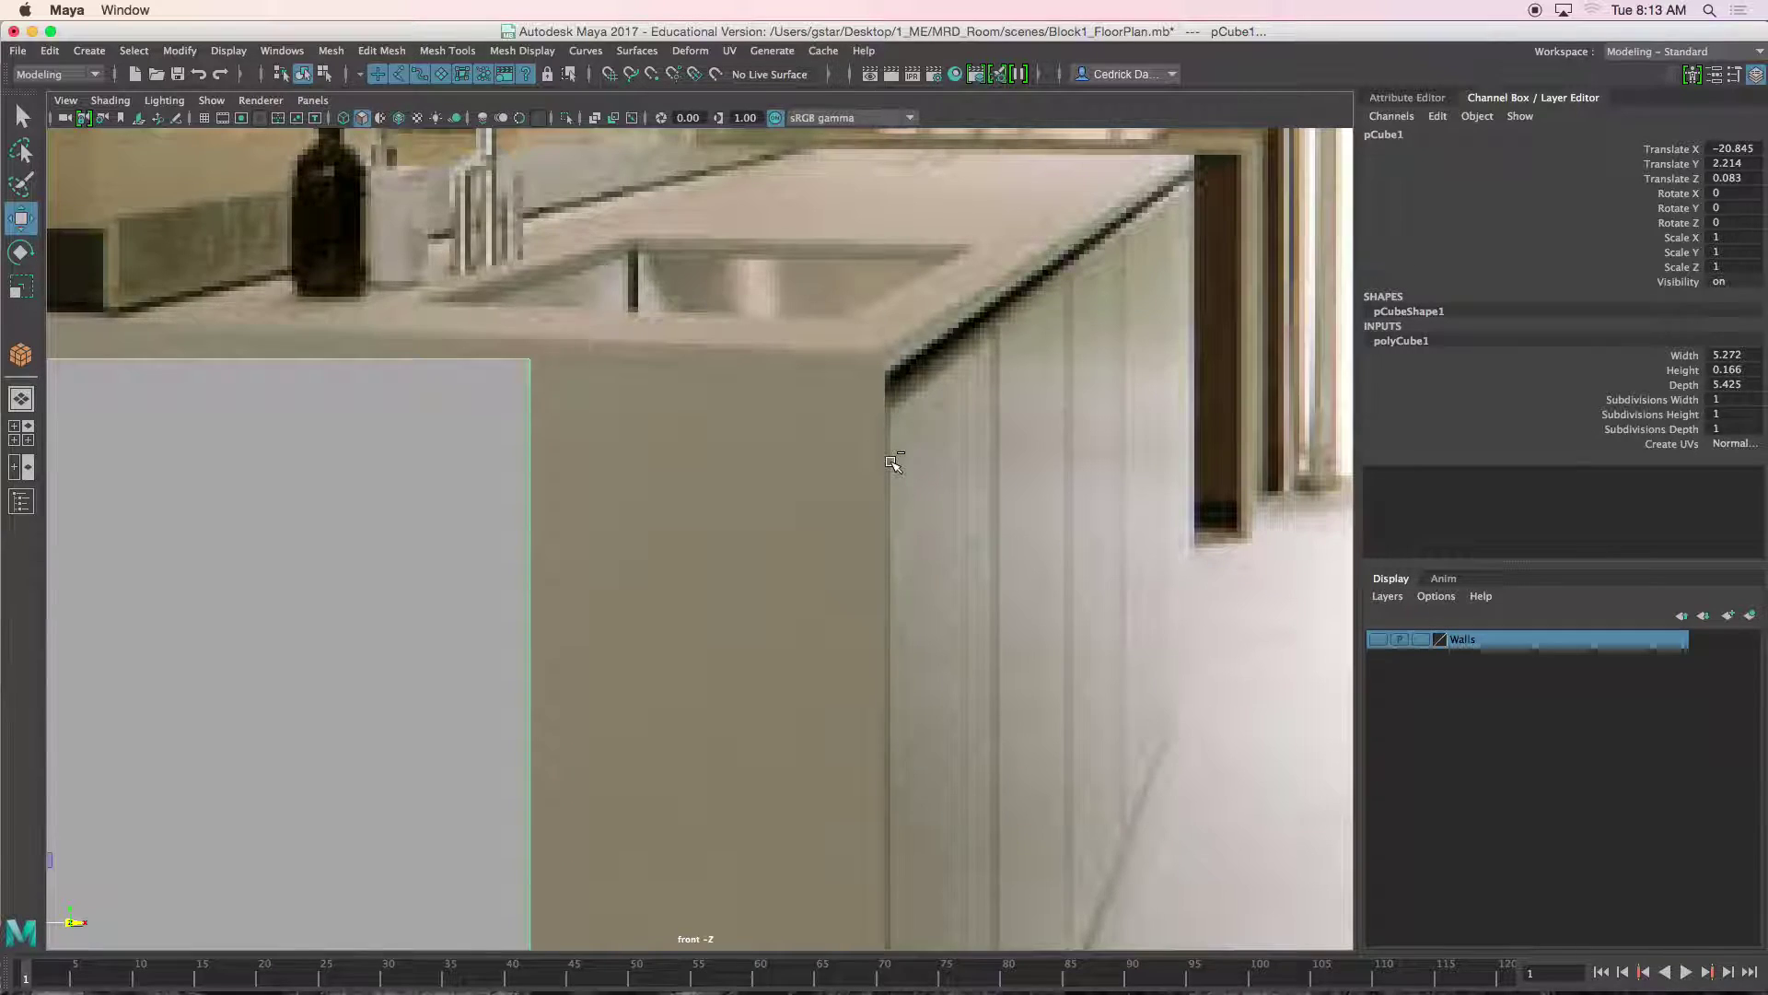
{"action": "scroll", "coordinate": [891, 460], "scroll_direction": "down", "scroll_amount": 3}
{"action": "middle_click_drag", "start_coordinate": [802, 578], "coordinate": [1024, 475], "text": "alt"}
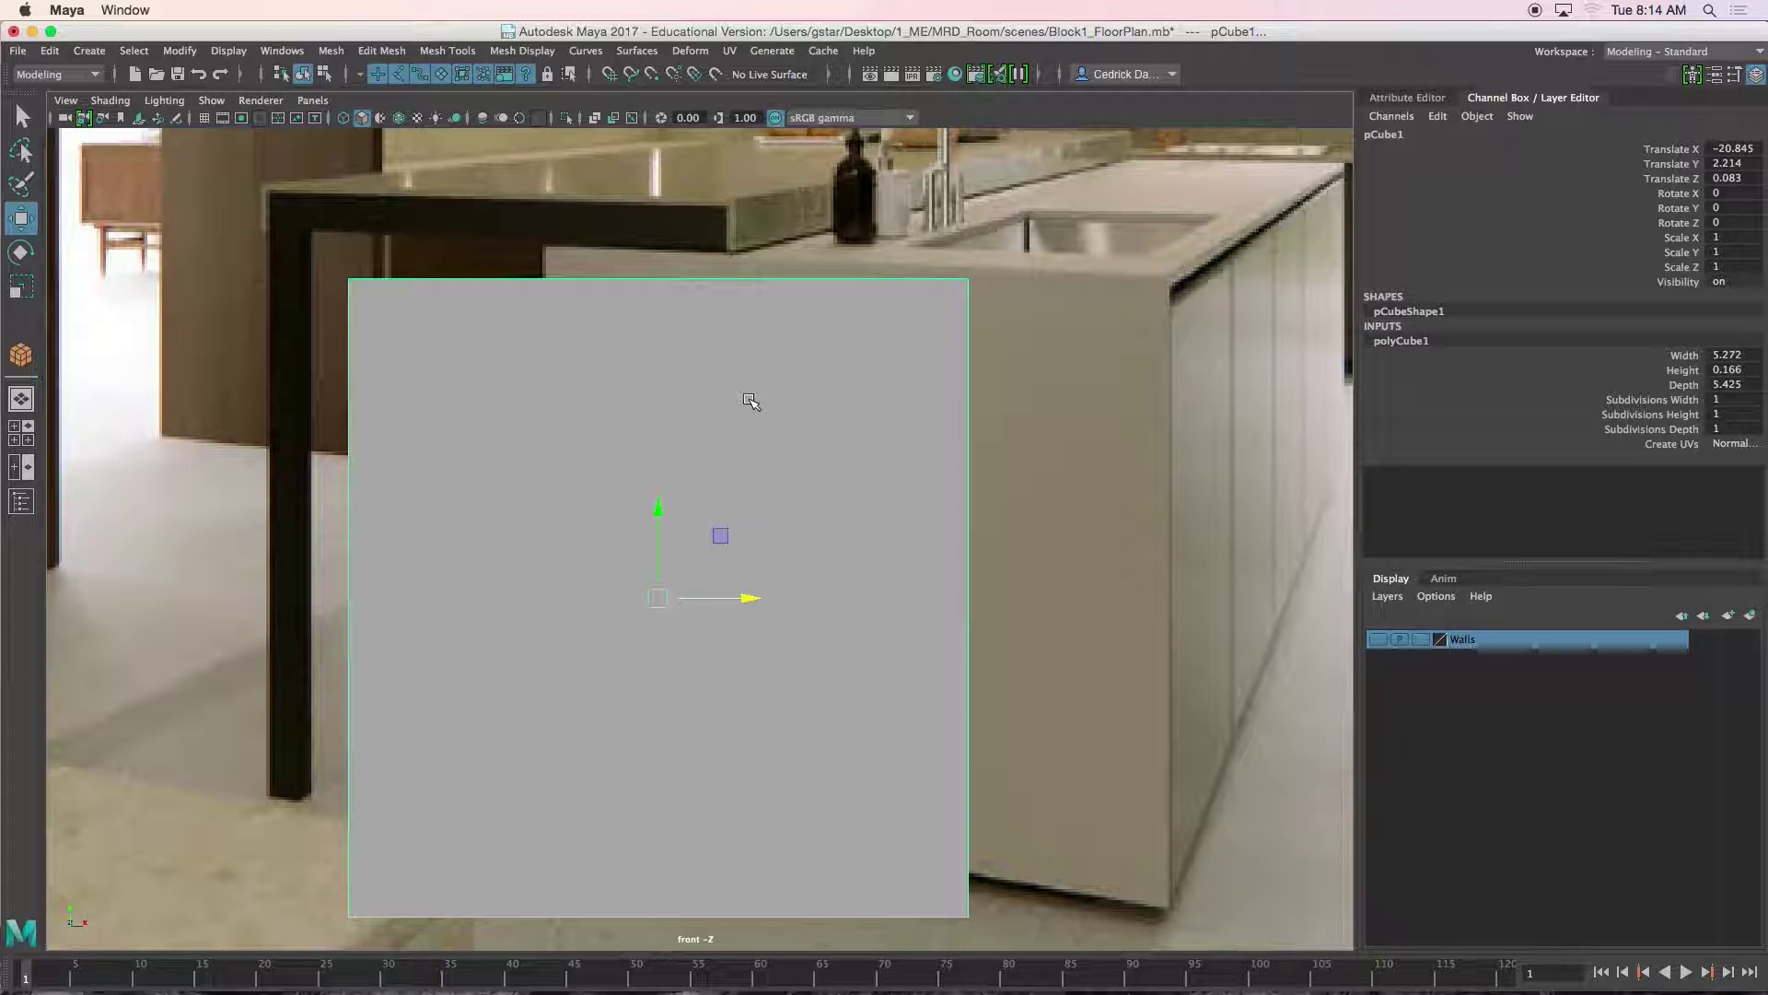
{"action": "key", "text": "y"}
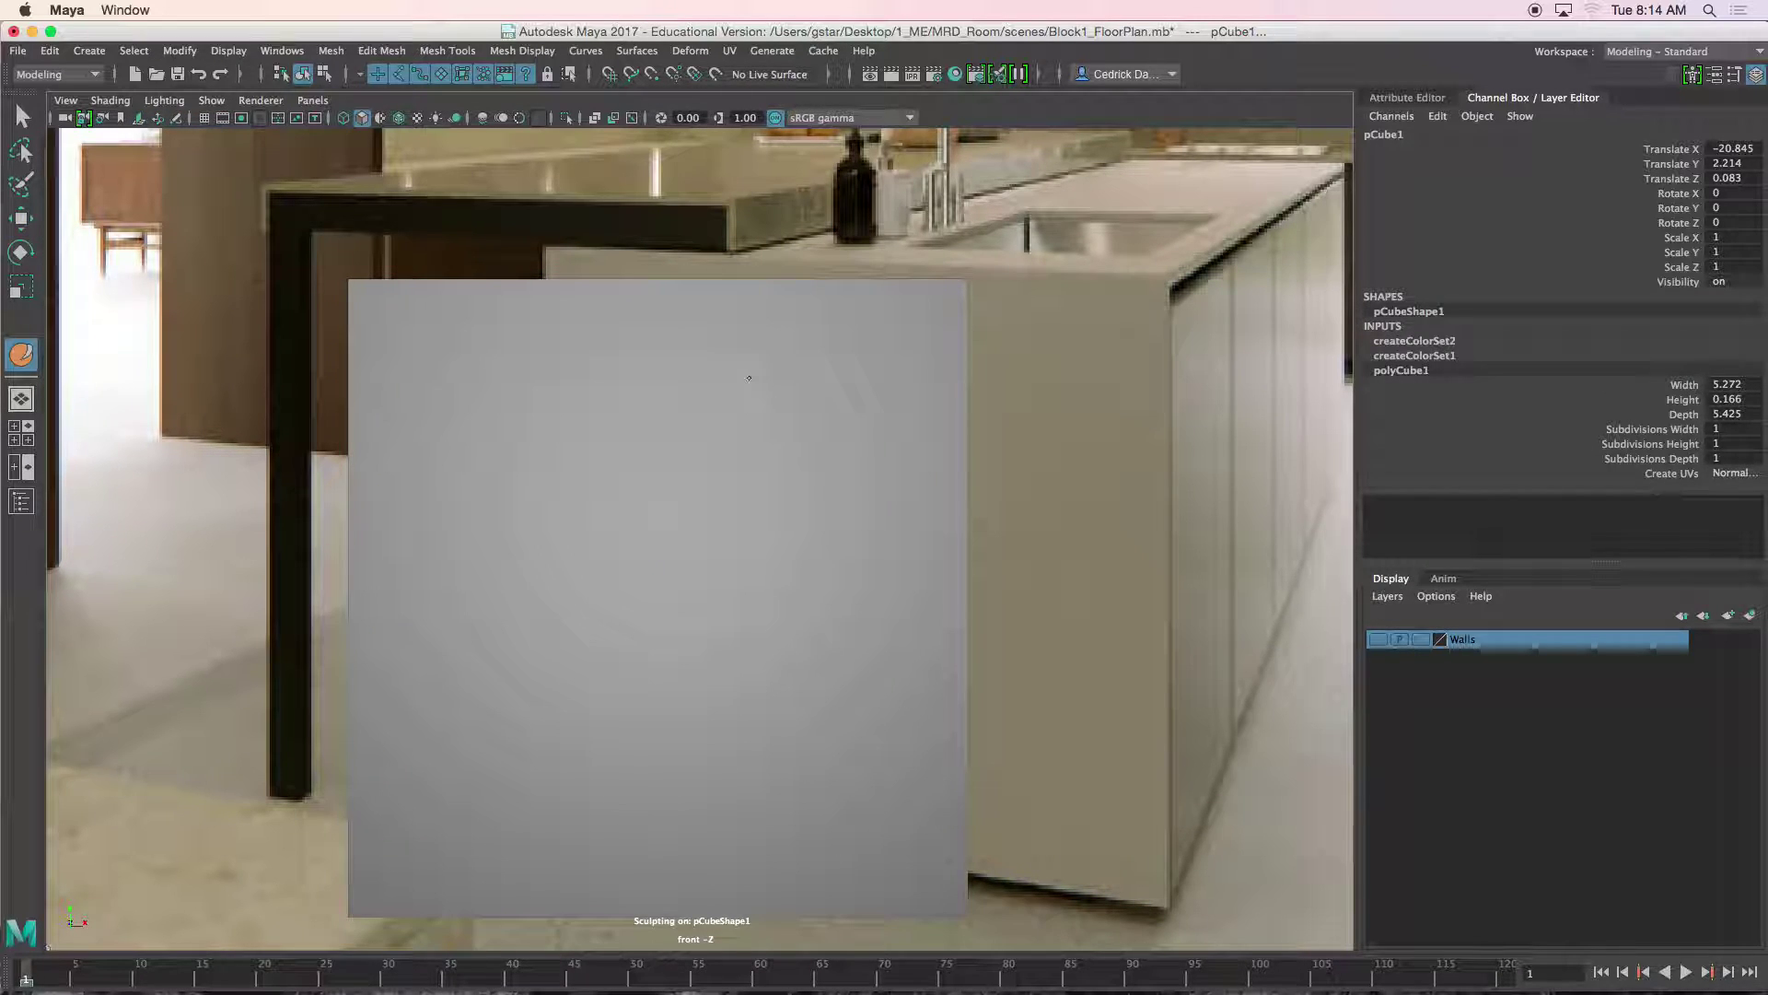
{"action": "key", "text": "w"}
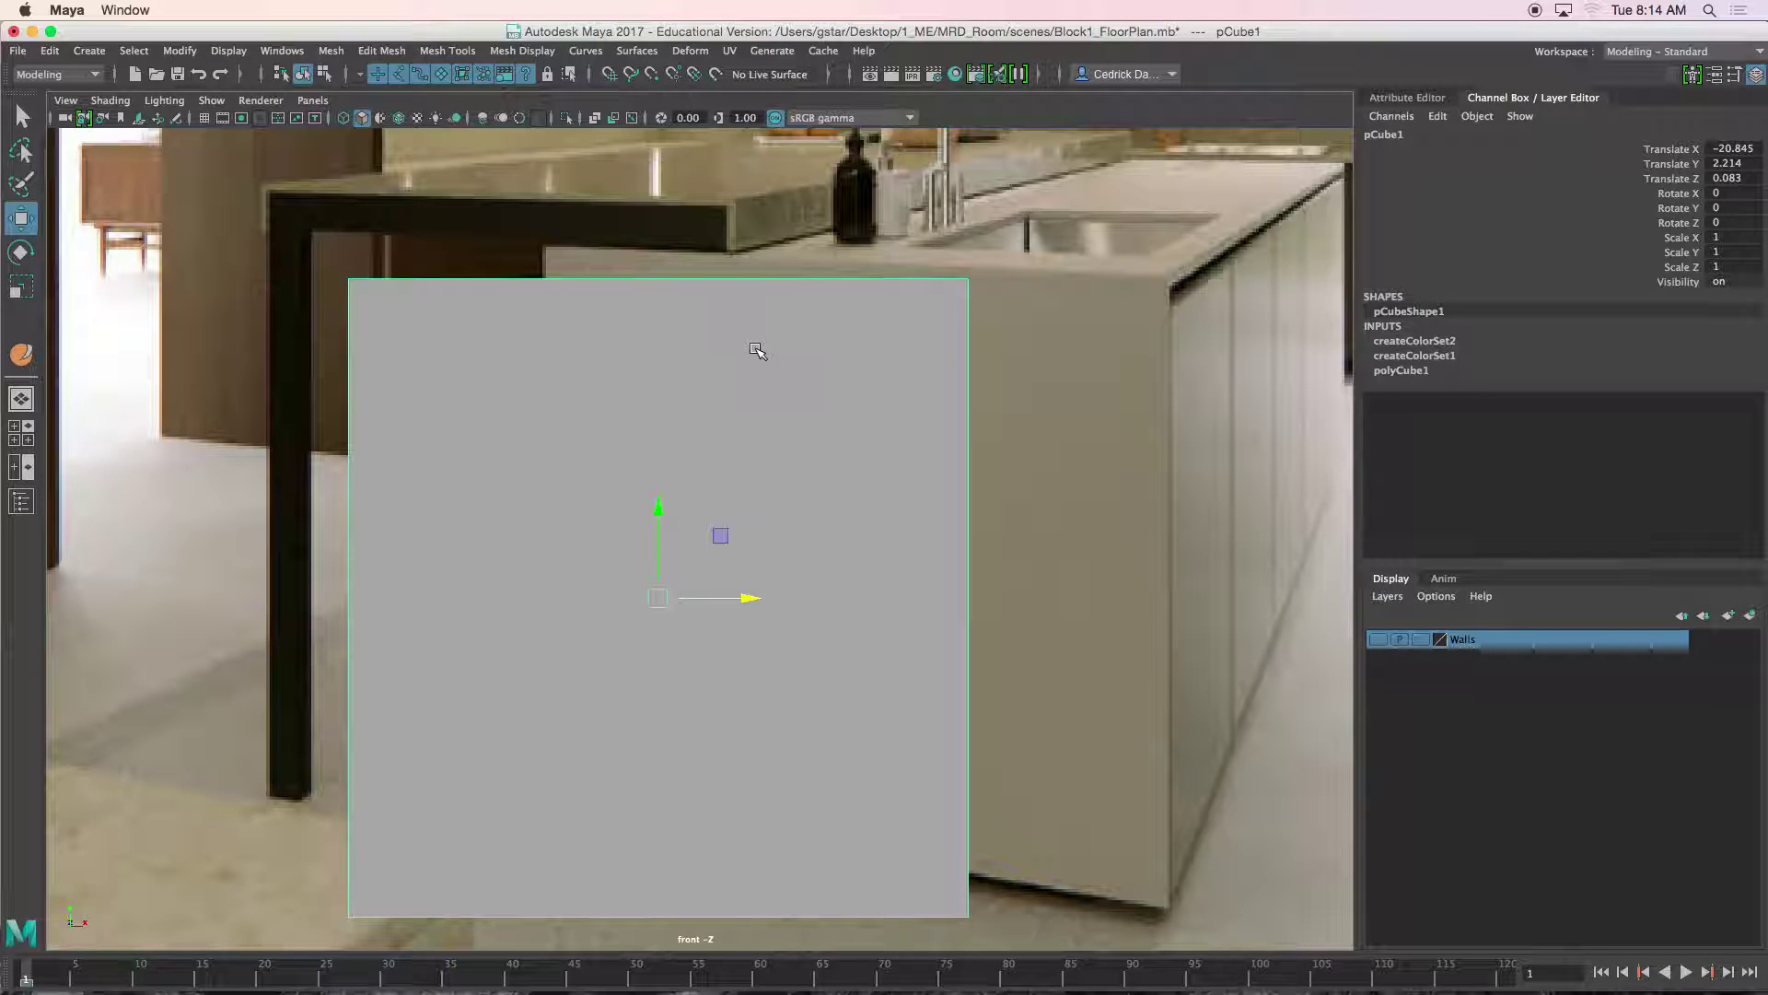
Reset the Insert Edge Loop tool settings and insert a horizontal edge loop just below the panel's upper edge.
{"action": "right_click", "coordinate": [756, 351], "text": "shift"}
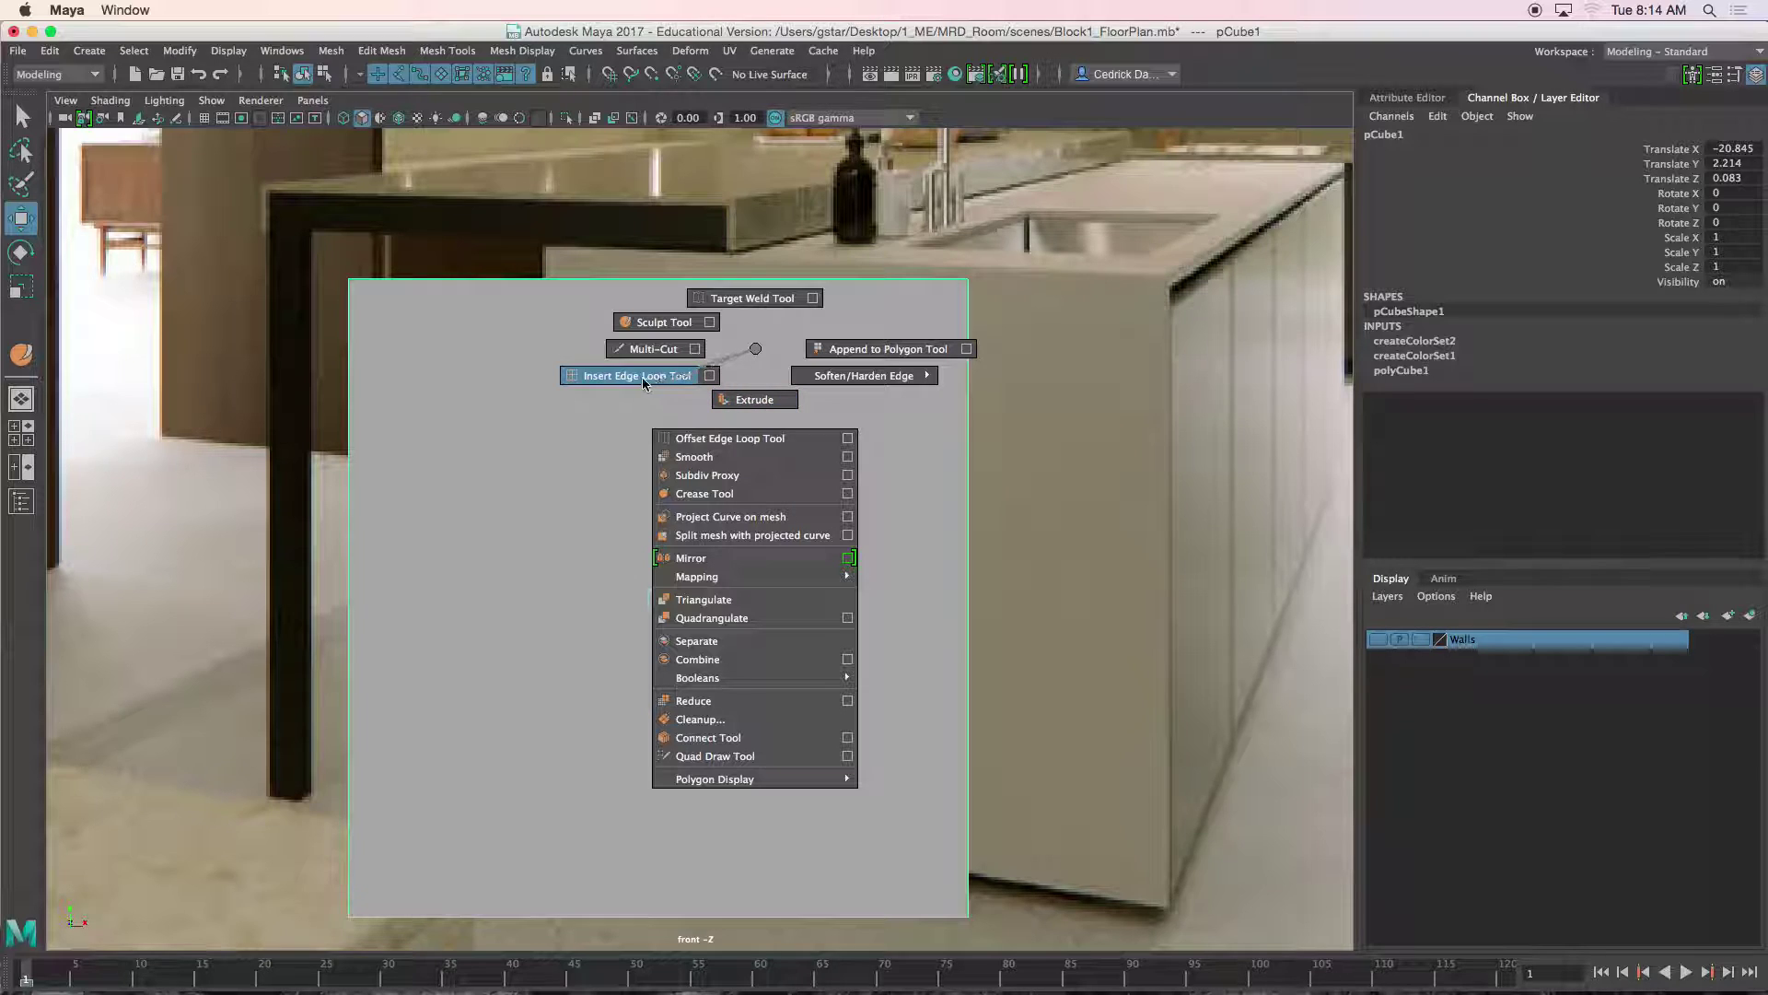
{"action": "left_click", "coordinate": [707, 375]}
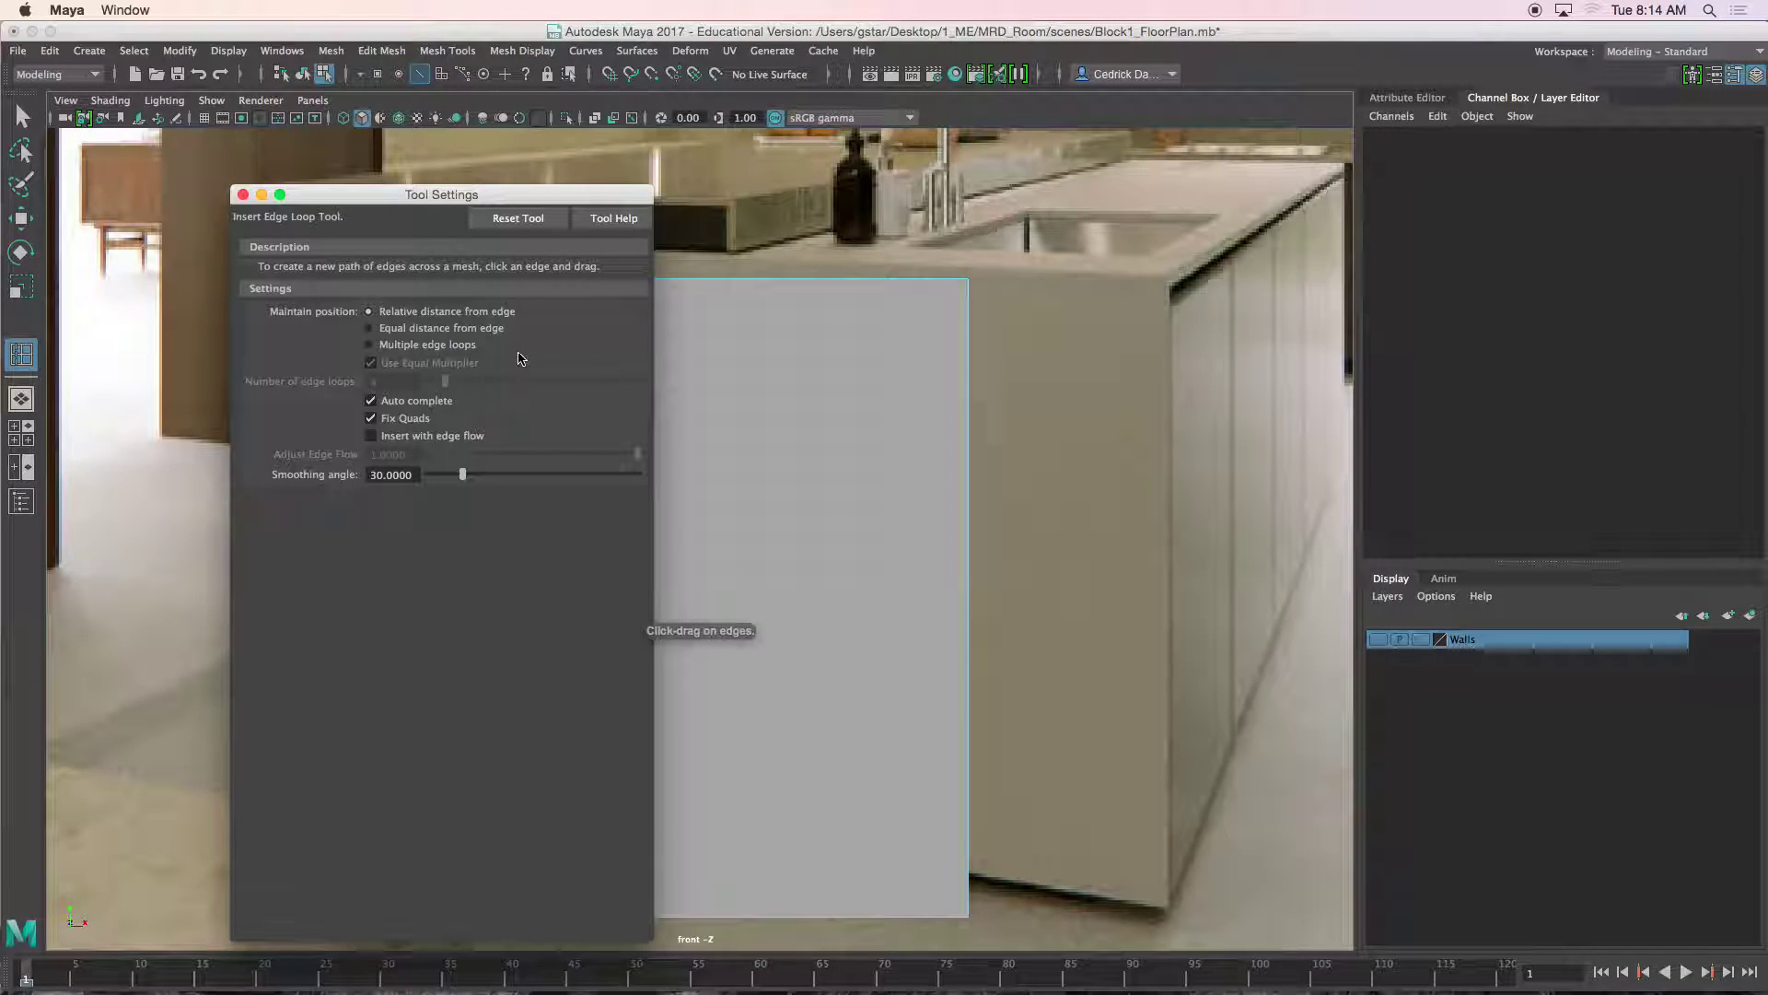
{"action": "left_click", "coordinate": [497, 227]}
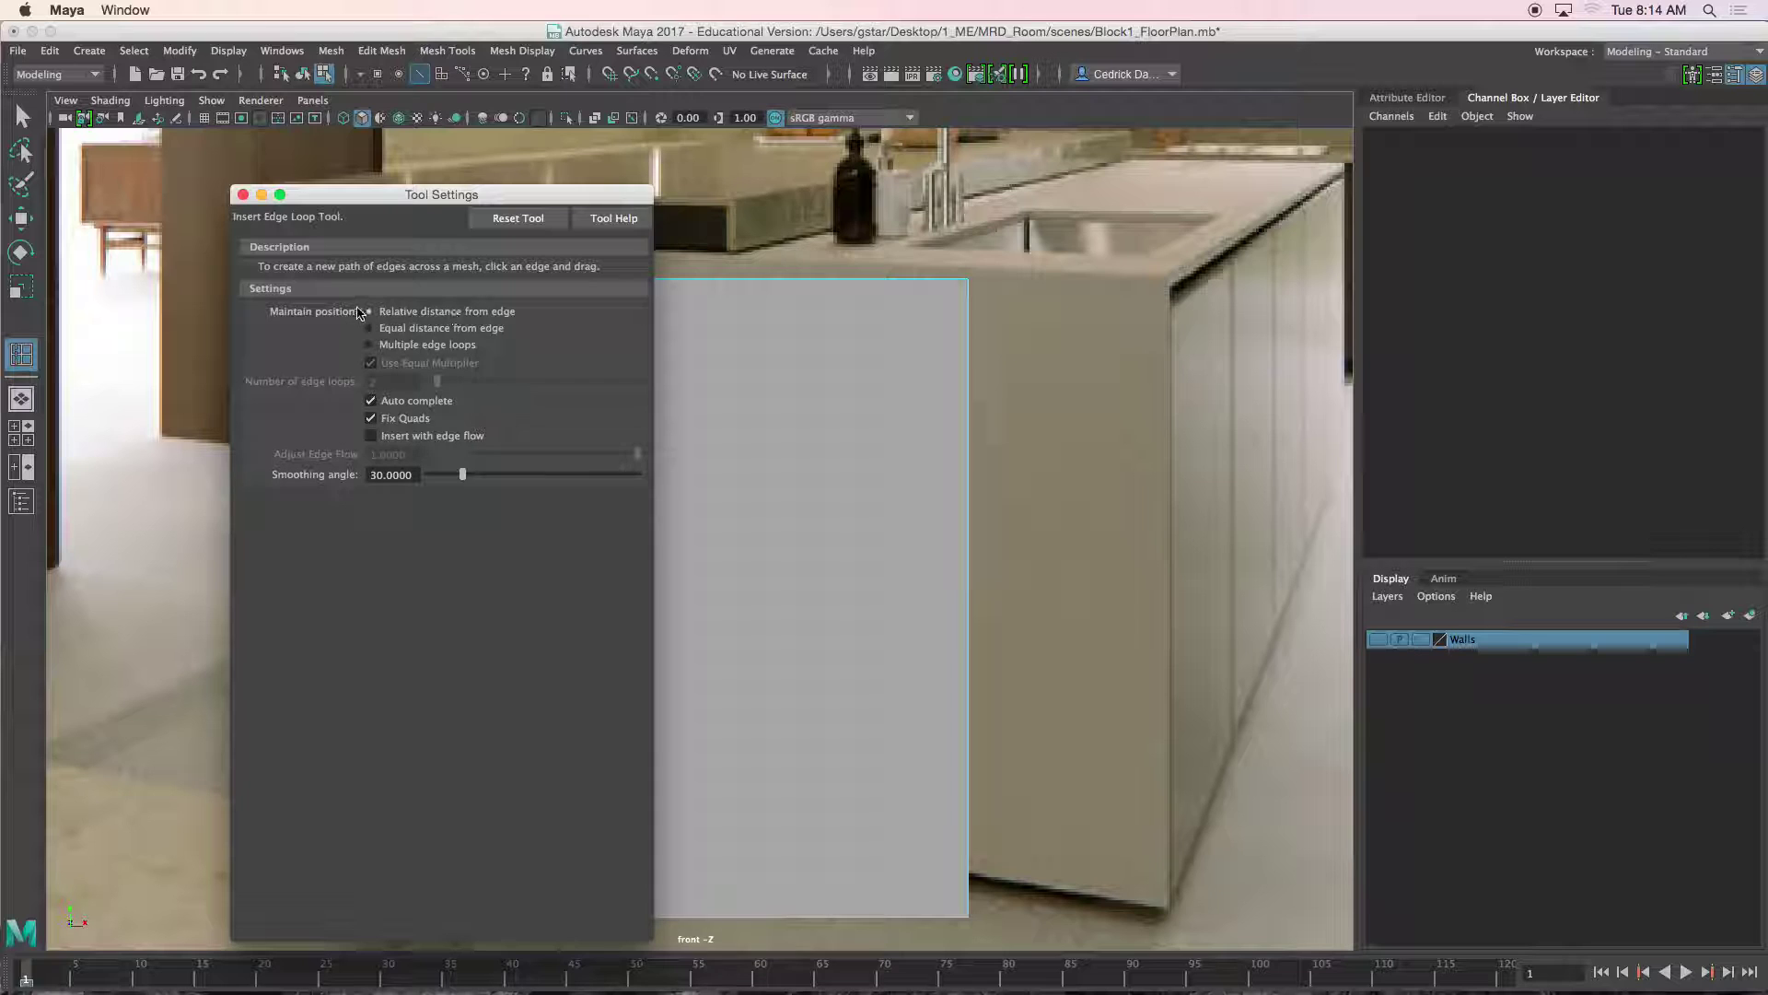
{"action": "left_click", "coordinate": [243, 196]}
{"action": "left_click_drag", "start_coordinate": [966, 296], "coordinate": [969, 299]}
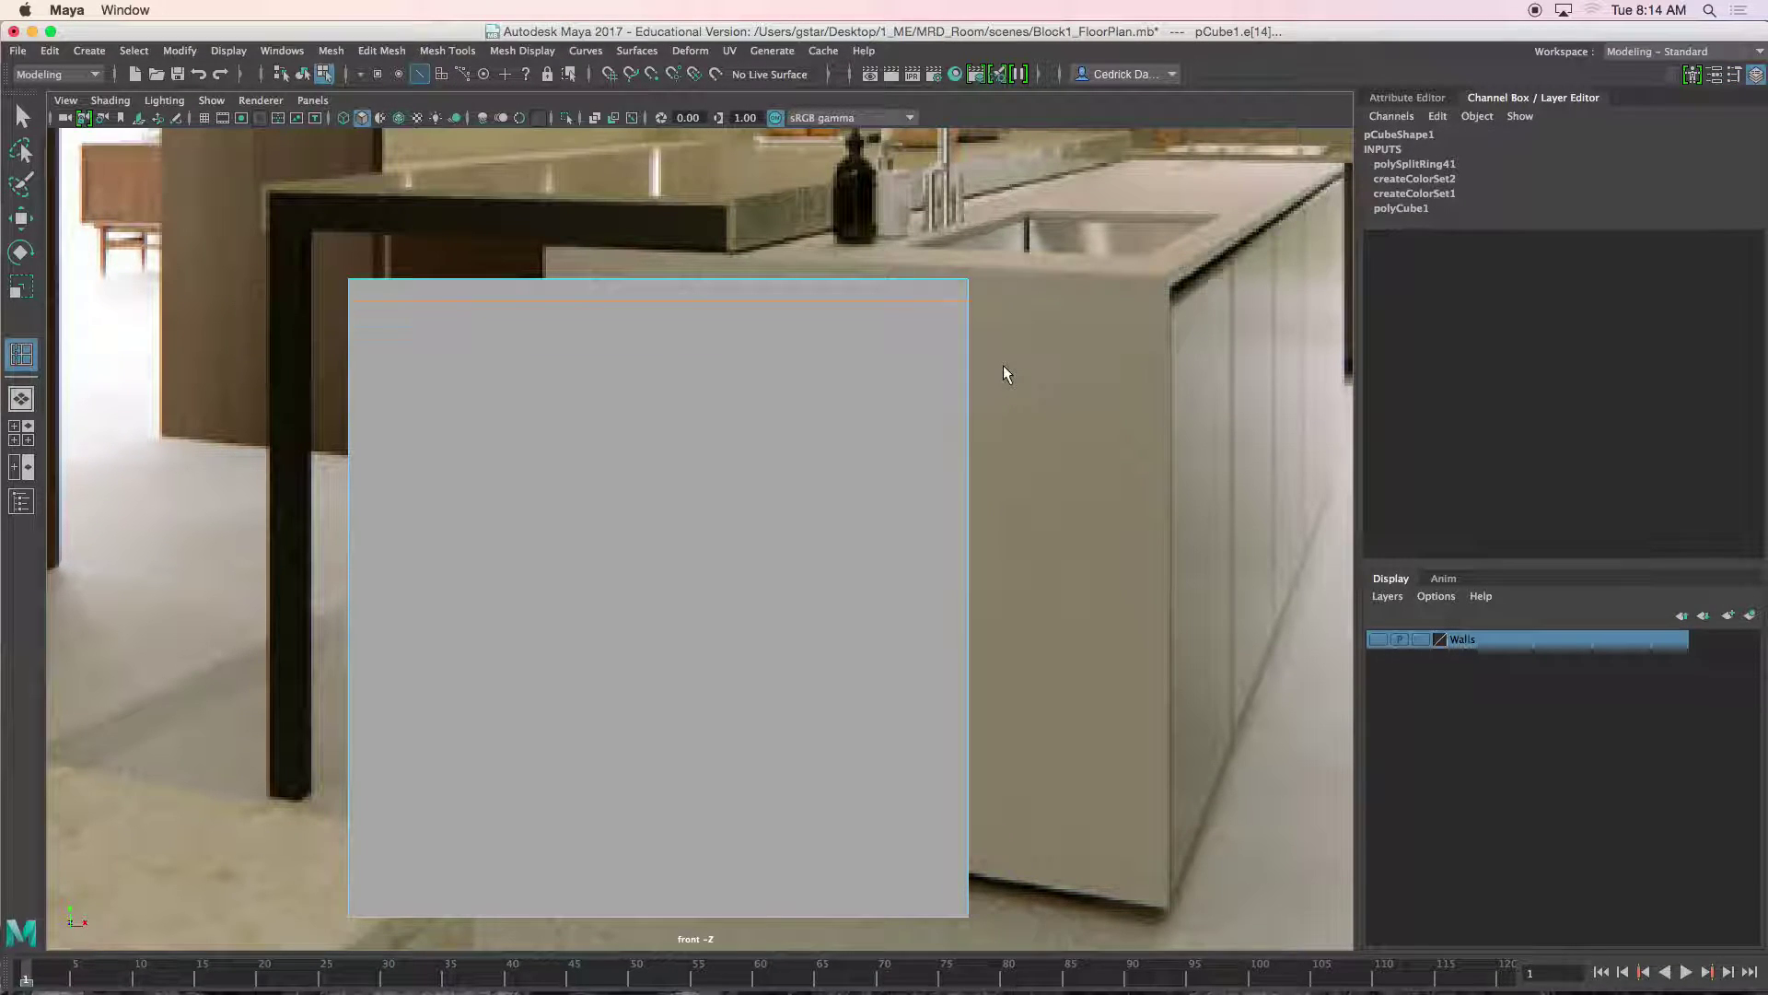
Extrude the narrow upper strip of the panel's back face outward in the perspective view to form the countertop.
{"action": "key", "text": "w"}
{"action": "key", "text": "space"}
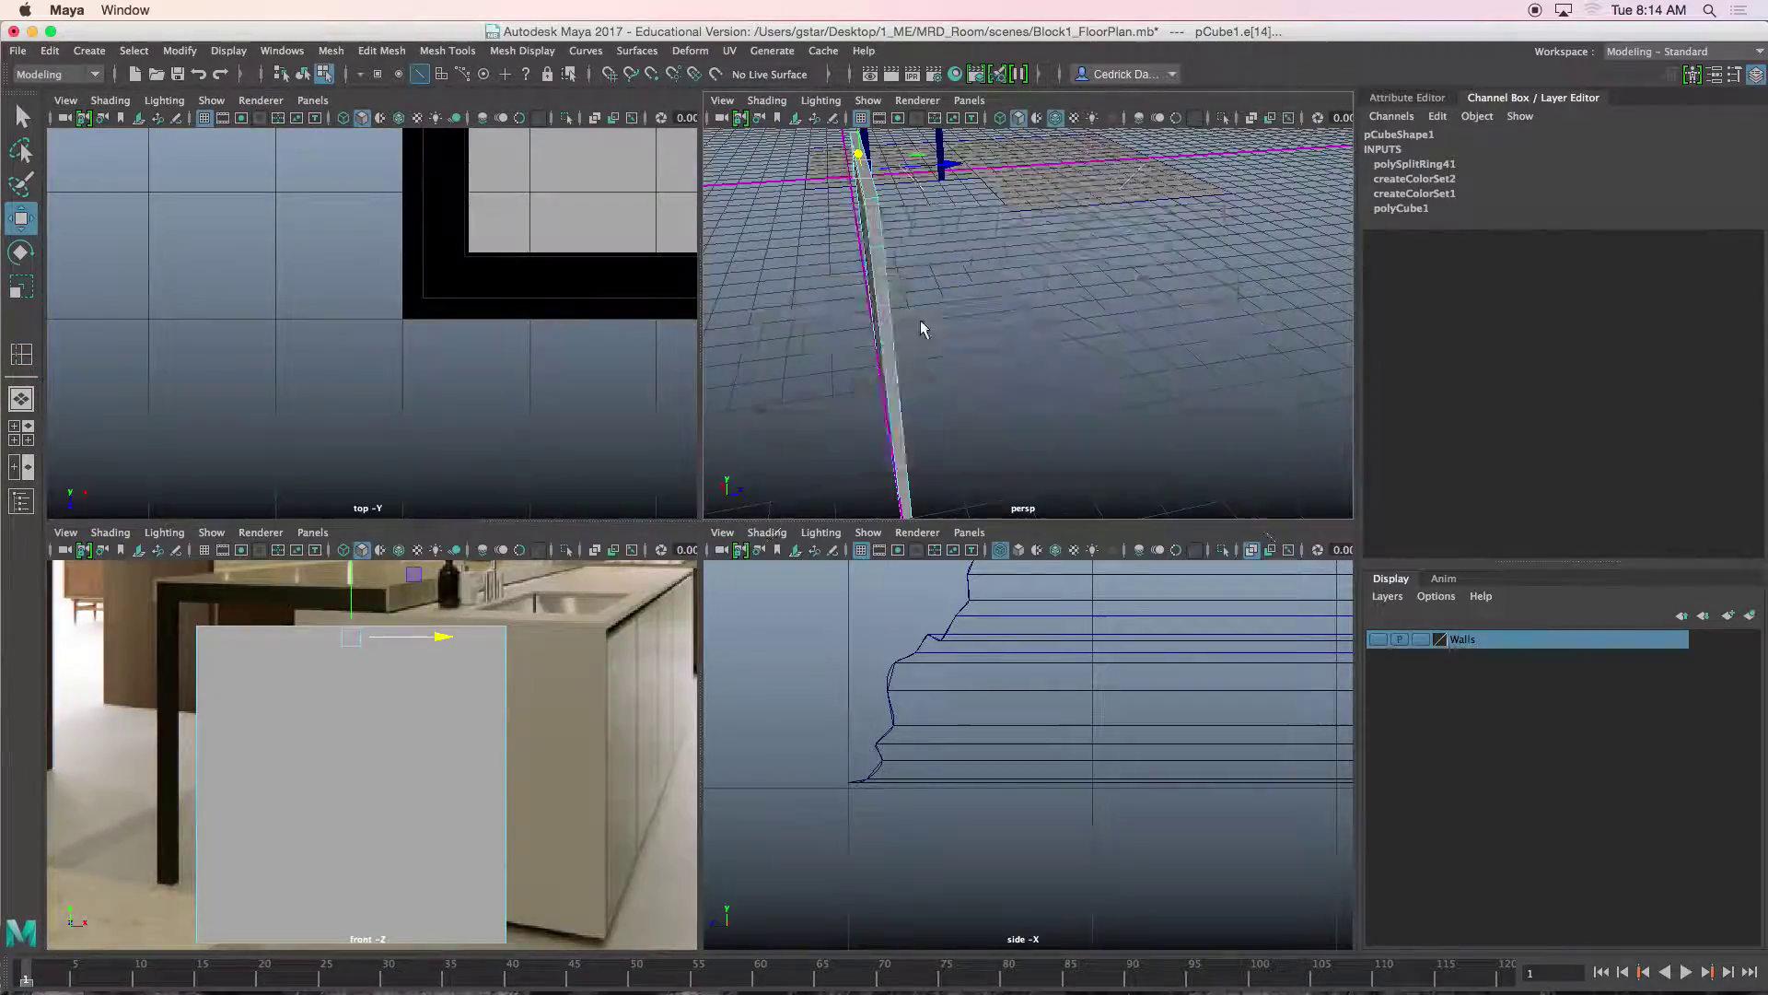
{"action": "key", "text": "space"}
{"action": "left_click_drag", "start_coordinate": [865, 348], "coordinate": [686, 323], "text": "alt"}
{"action": "right_click_drag", "start_coordinate": [688, 322], "coordinate": [687, 368]}
{"action": "left_click_drag", "start_coordinate": [743, 340], "coordinate": [474, 315], "text": "alt"}
{"action": "left_click", "coordinate": [304, 256]}
{"action": "key", "text": "ctrl+e"}
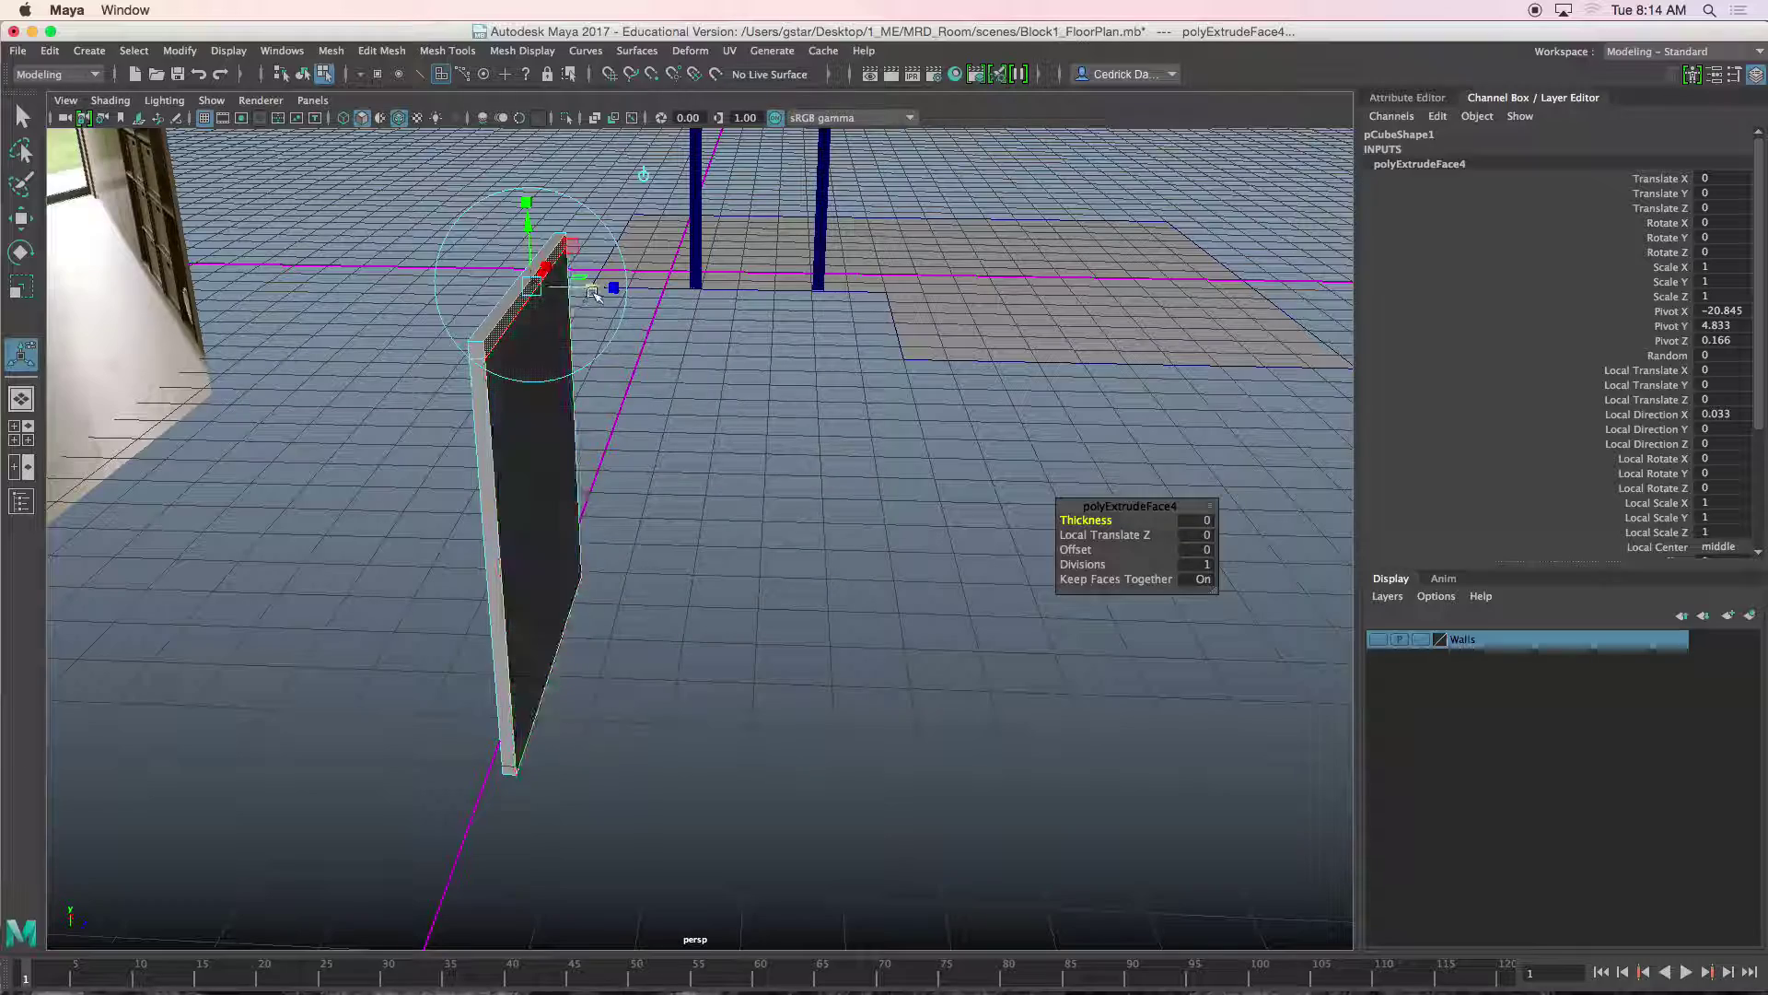
{"action": "left_click_drag", "start_coordinate": [592, 290], "coordinate": [1216, 296]}
Lengthen the countertop extrusion further away from the panel.
{"action": "left_click_drag", "start_coordinate": [1216, 297], "coordinate": [1153, 434], "text": "alt"}
{"action": "middle_click_drag", "start_coordinate": [1153, 435], "coordinate": [1072, 343], "text": "alt"}
{"action": "left_click_drag", "start_coordinate": [908, 497], "coordinate": [1062, 495]}
{"action": "mouse_move", "coordinate": [893, 509]}
{"action": "left_mouse_down", "text": "alt"}
{"action": "mouse_move", "coordinate": [928, 438]}
{"action": "mouse_move", "coordinate": [900, 479]}
{"action": "left_mouse_up", "text": "alt"}
{"action": "left_click_drag", "start_coordinate": [1067, 358], "coordinate": [1071, 358]}
Extract the extruded countertop faces from the front panel as a separate object.
{"action": "left_click_drag", "start_coordinate": [715, 374], "coordinate": [709, 412], "text": "alt"}
{"action": "right_click", "coordinate": [731, 375]}
{"action": "left_click", "coordinate": [730, 424]}
{"action": "left_click_drag", "start_coordinate": [1046, 513], "coordinate": [907, 406], "text": "alt"}
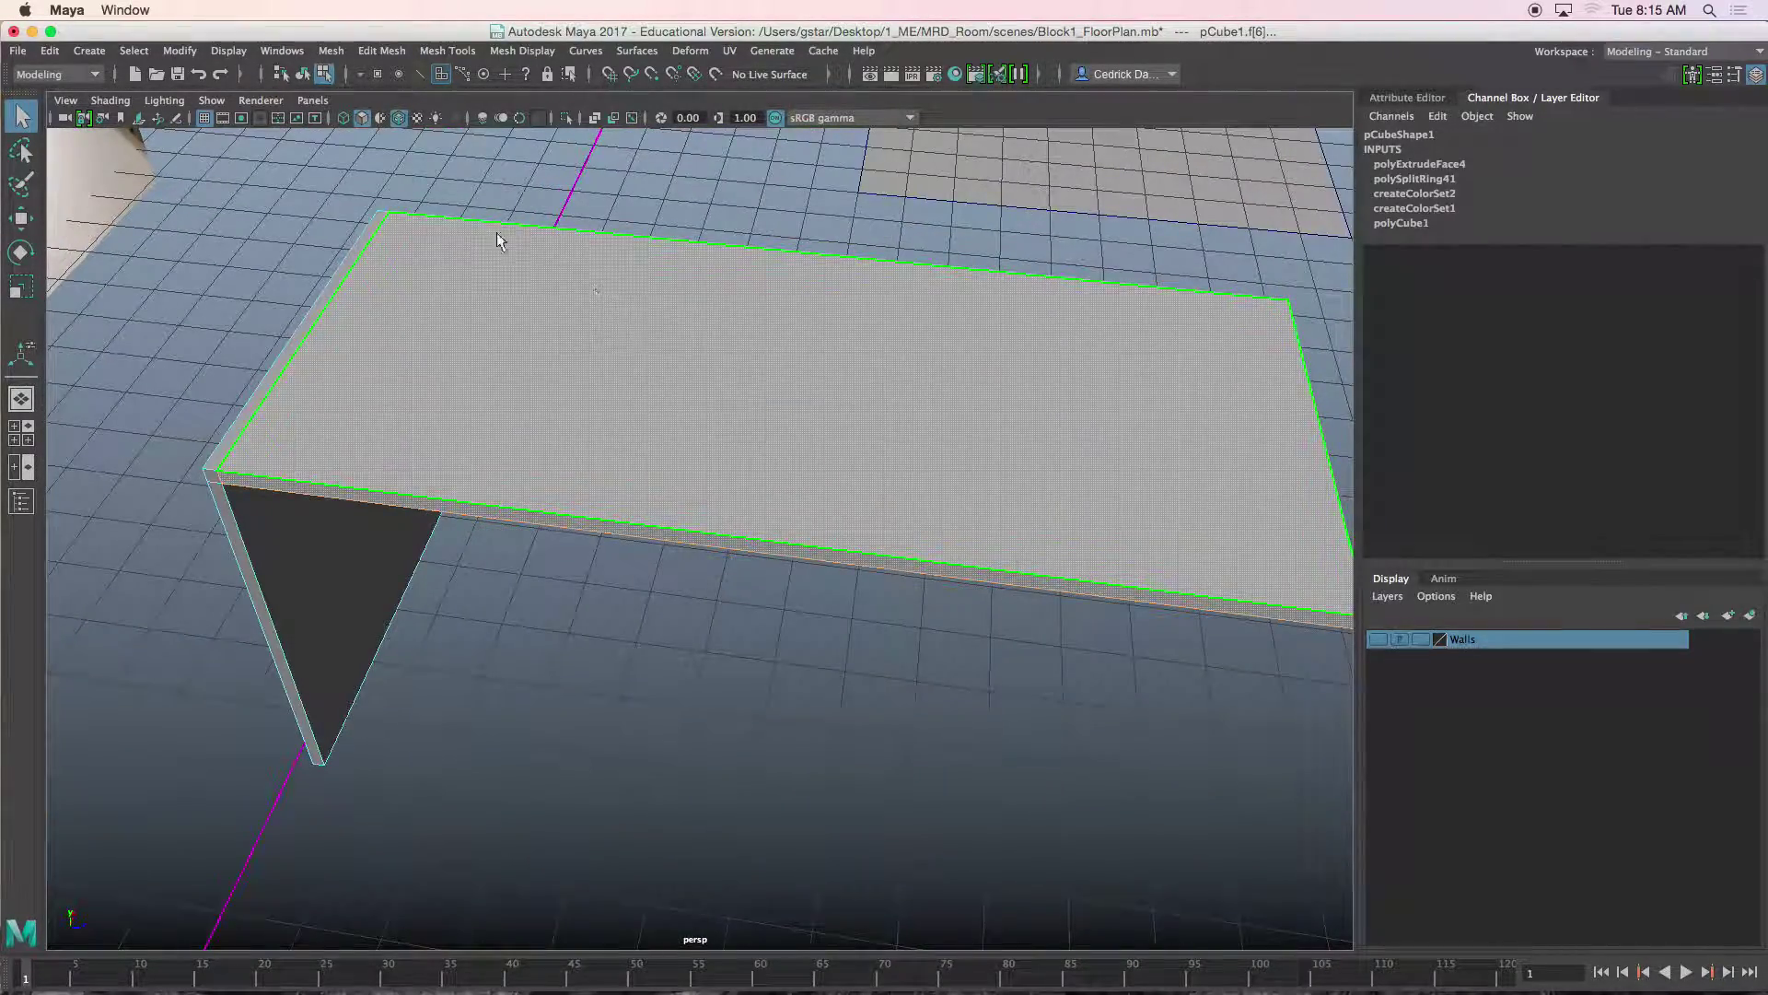
{"action": "left_click", "coordinate": [381, 50]}
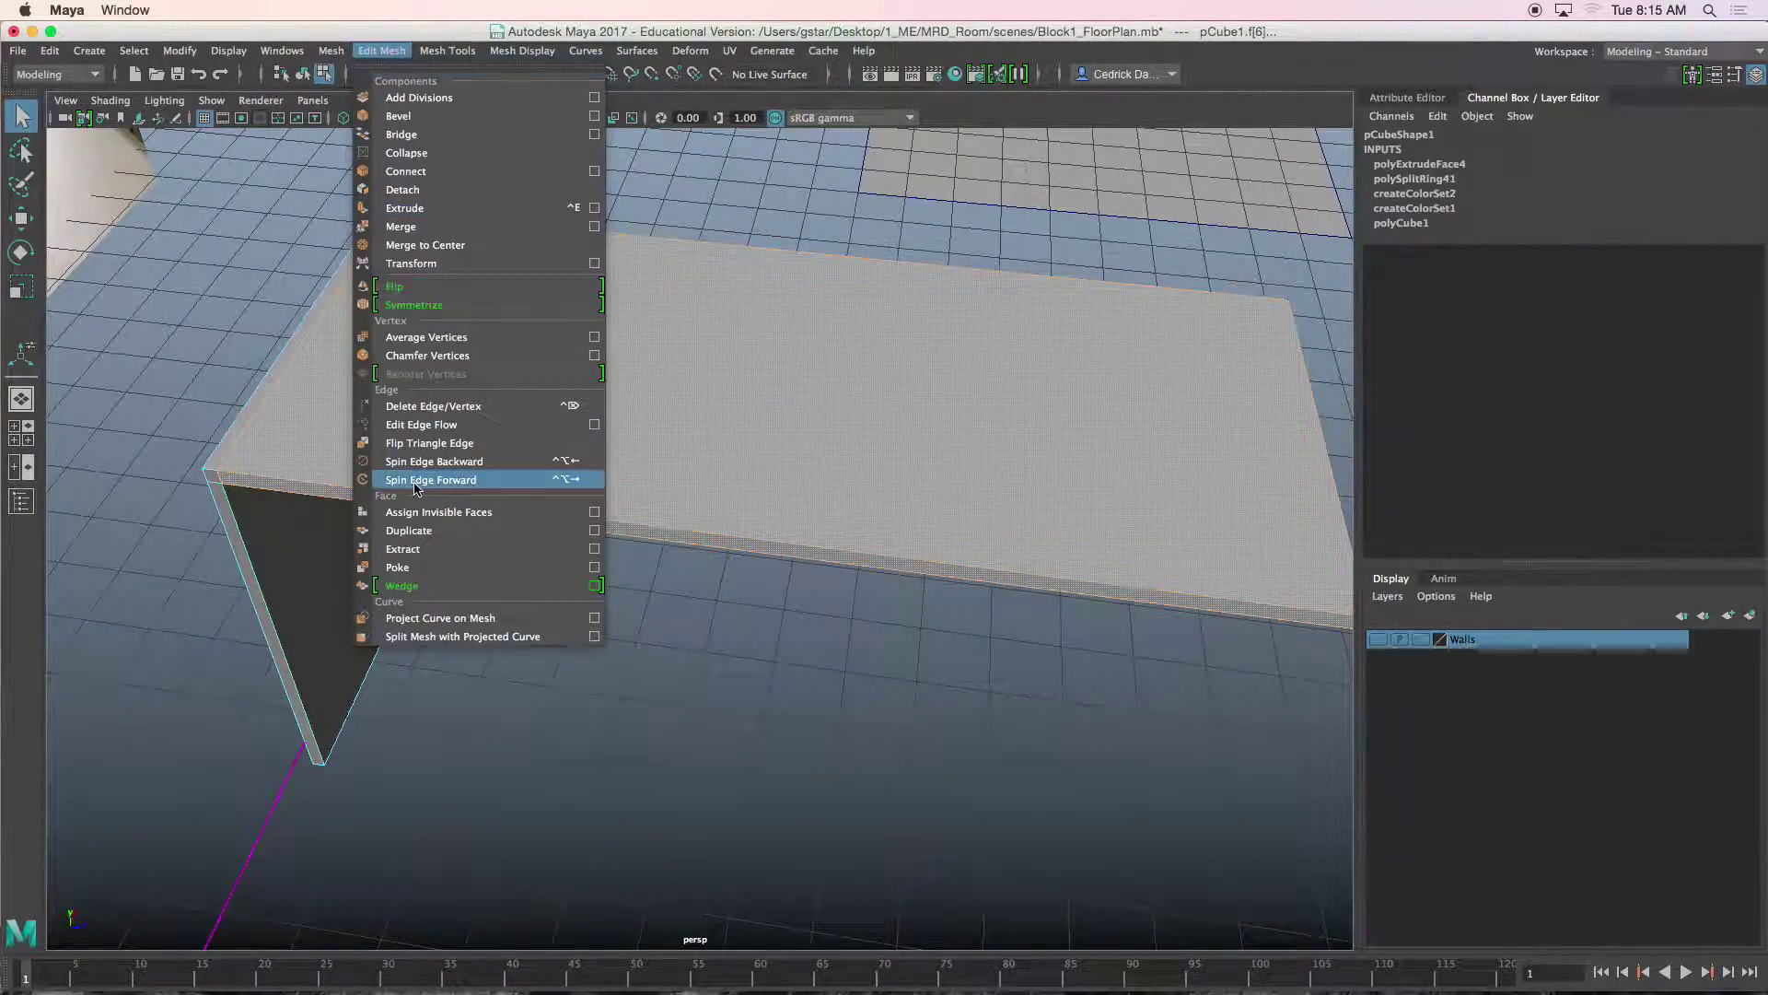
{"action": "left_click", "coordinate": [402, 549]}
{"action": "key", "text": "w"}
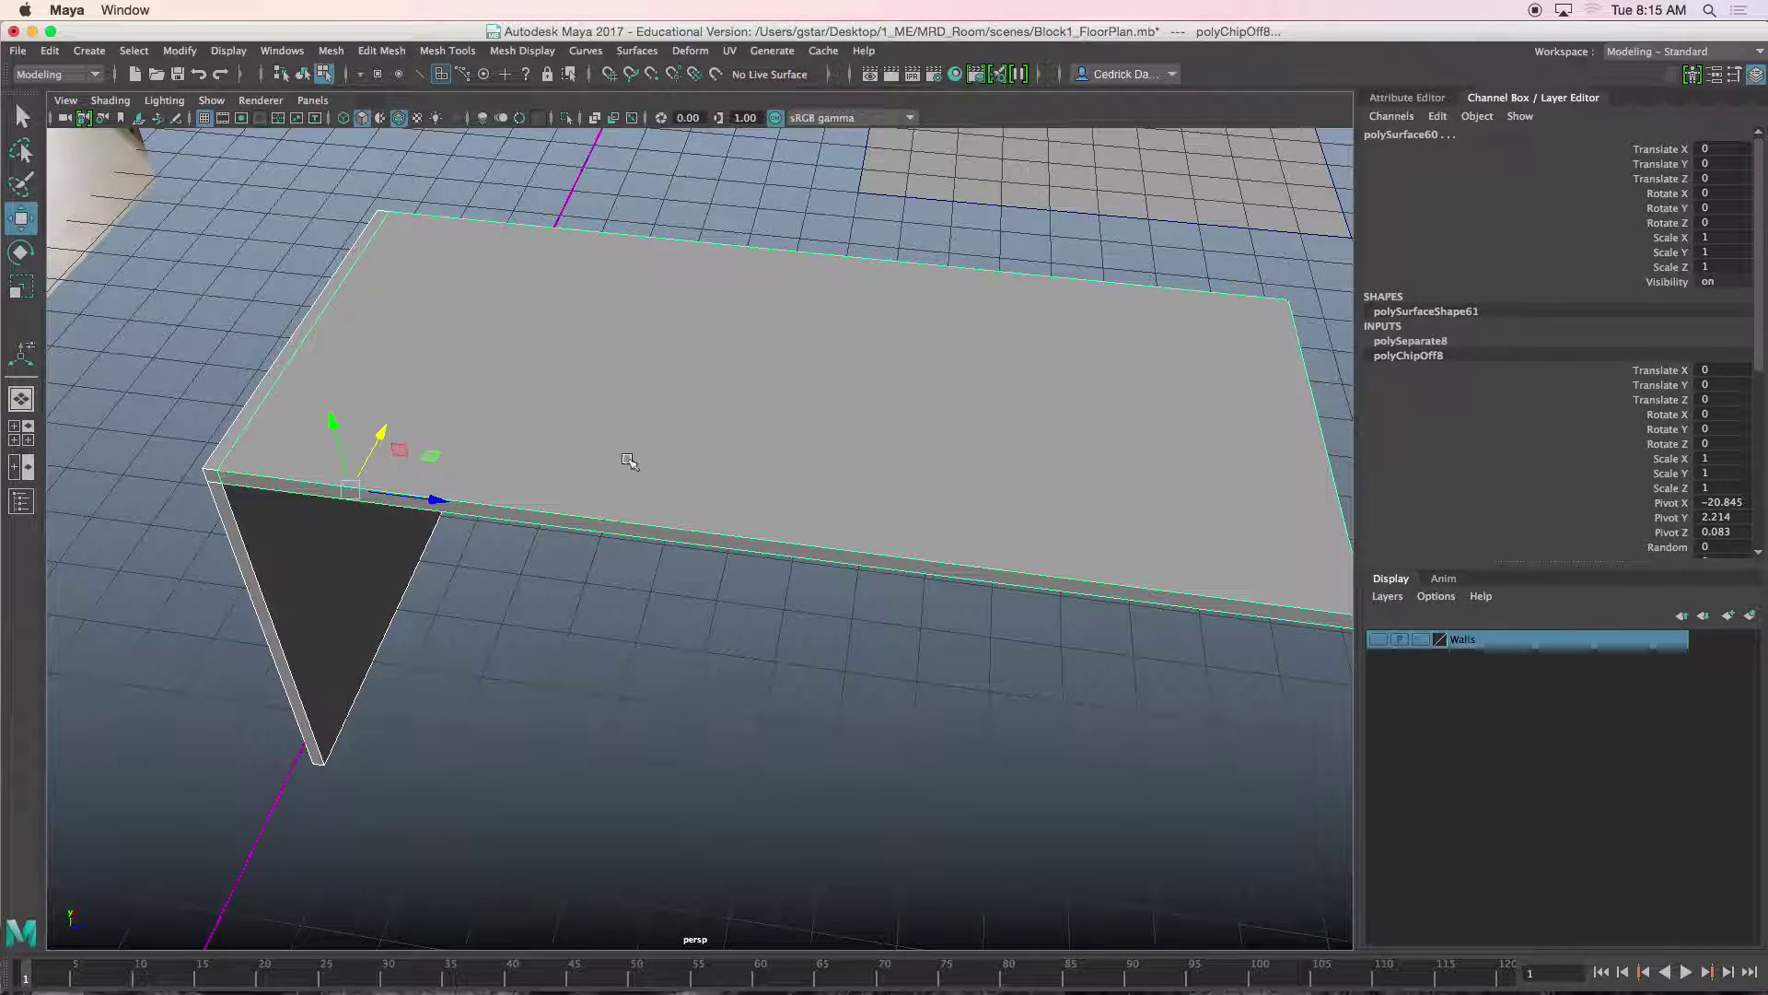
Return to object mode, select both the countertop and the front panel, and center their pivots.
{"action": "right_click", "coordinate": [636, 445]}
{"action": "left_click", "coordinate": [699, 421]}
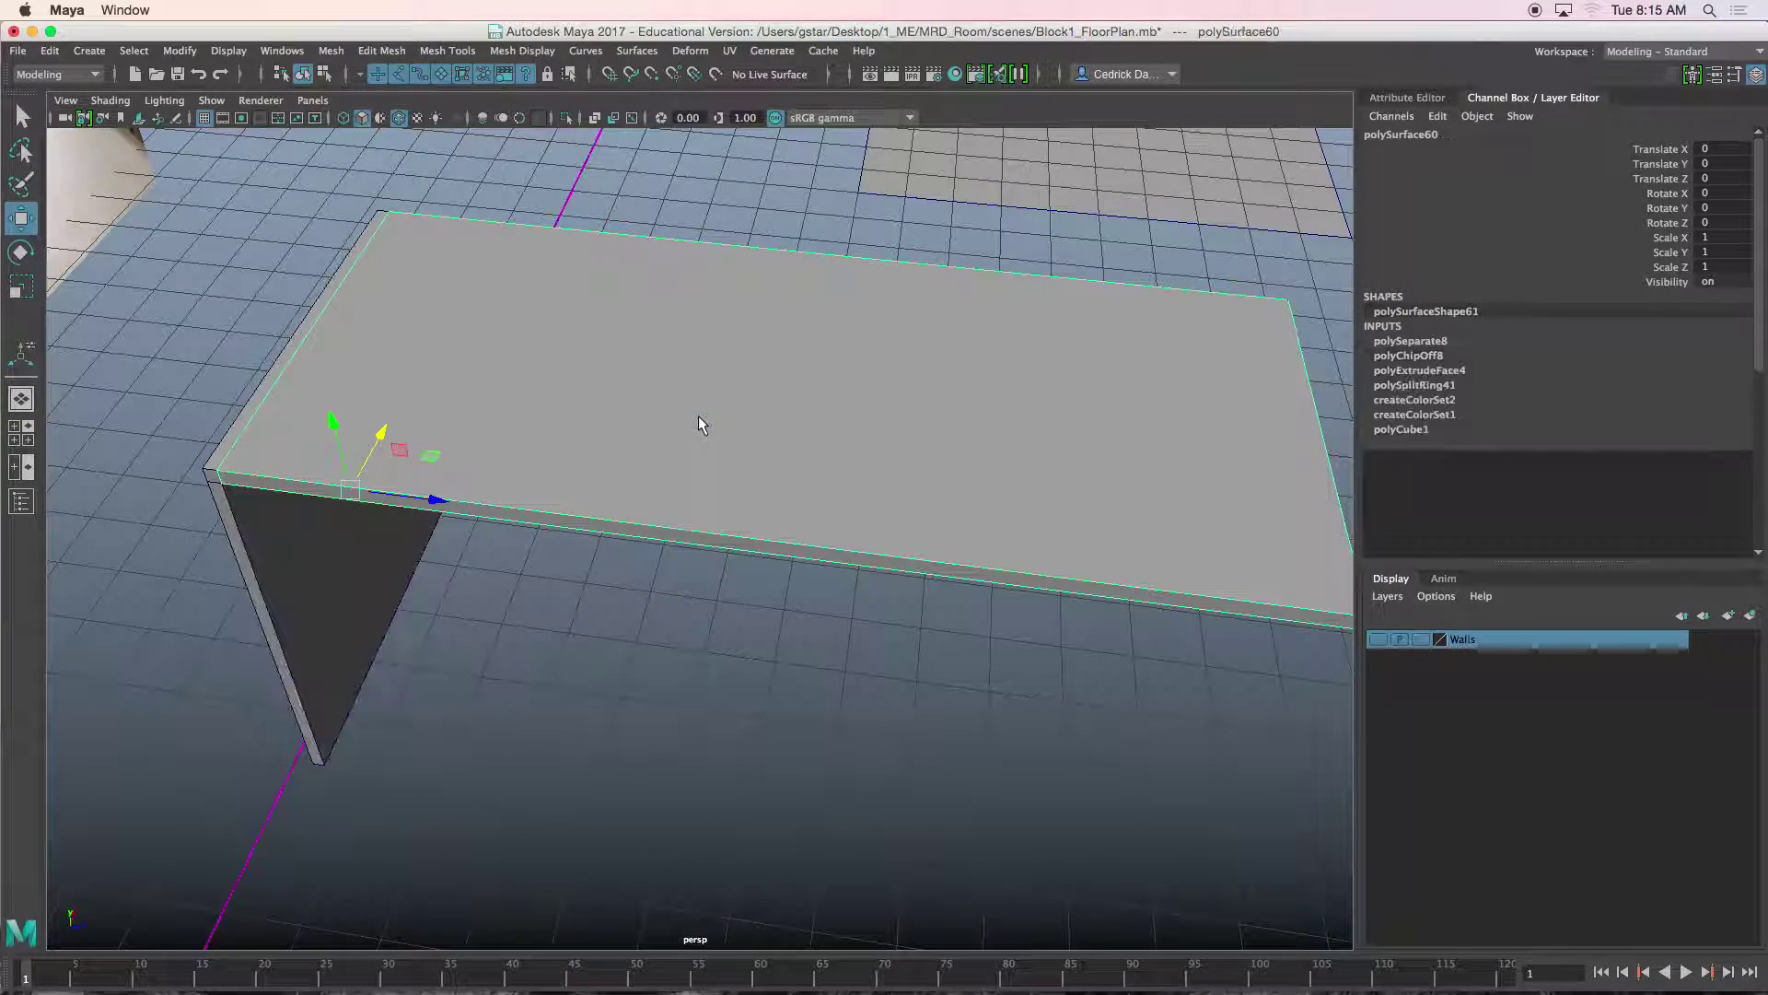
{"action": "left_click_drag", "start_coordinate": [576, 462], "coordinate": [521, 515], "text": "alt"}
{"action": "left_click", "coordinate": [491, 474], "text": "shift"}
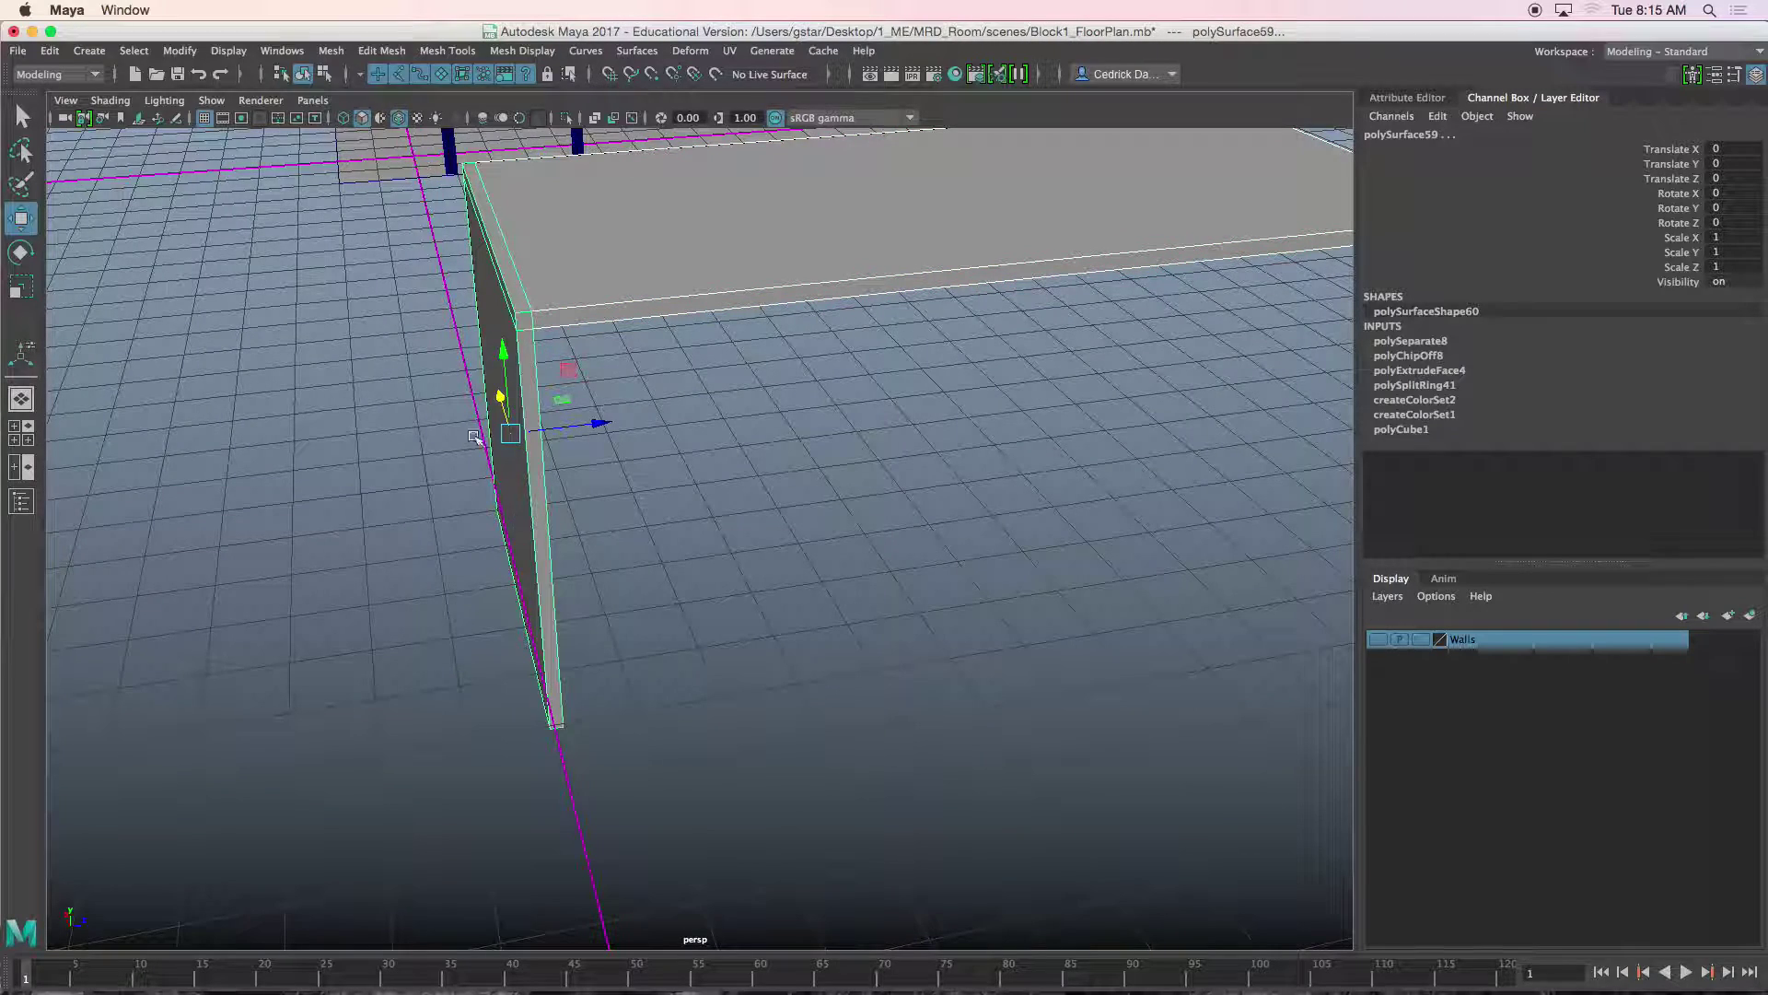
{"action": "left_click", "coordinate": [179, 51]}
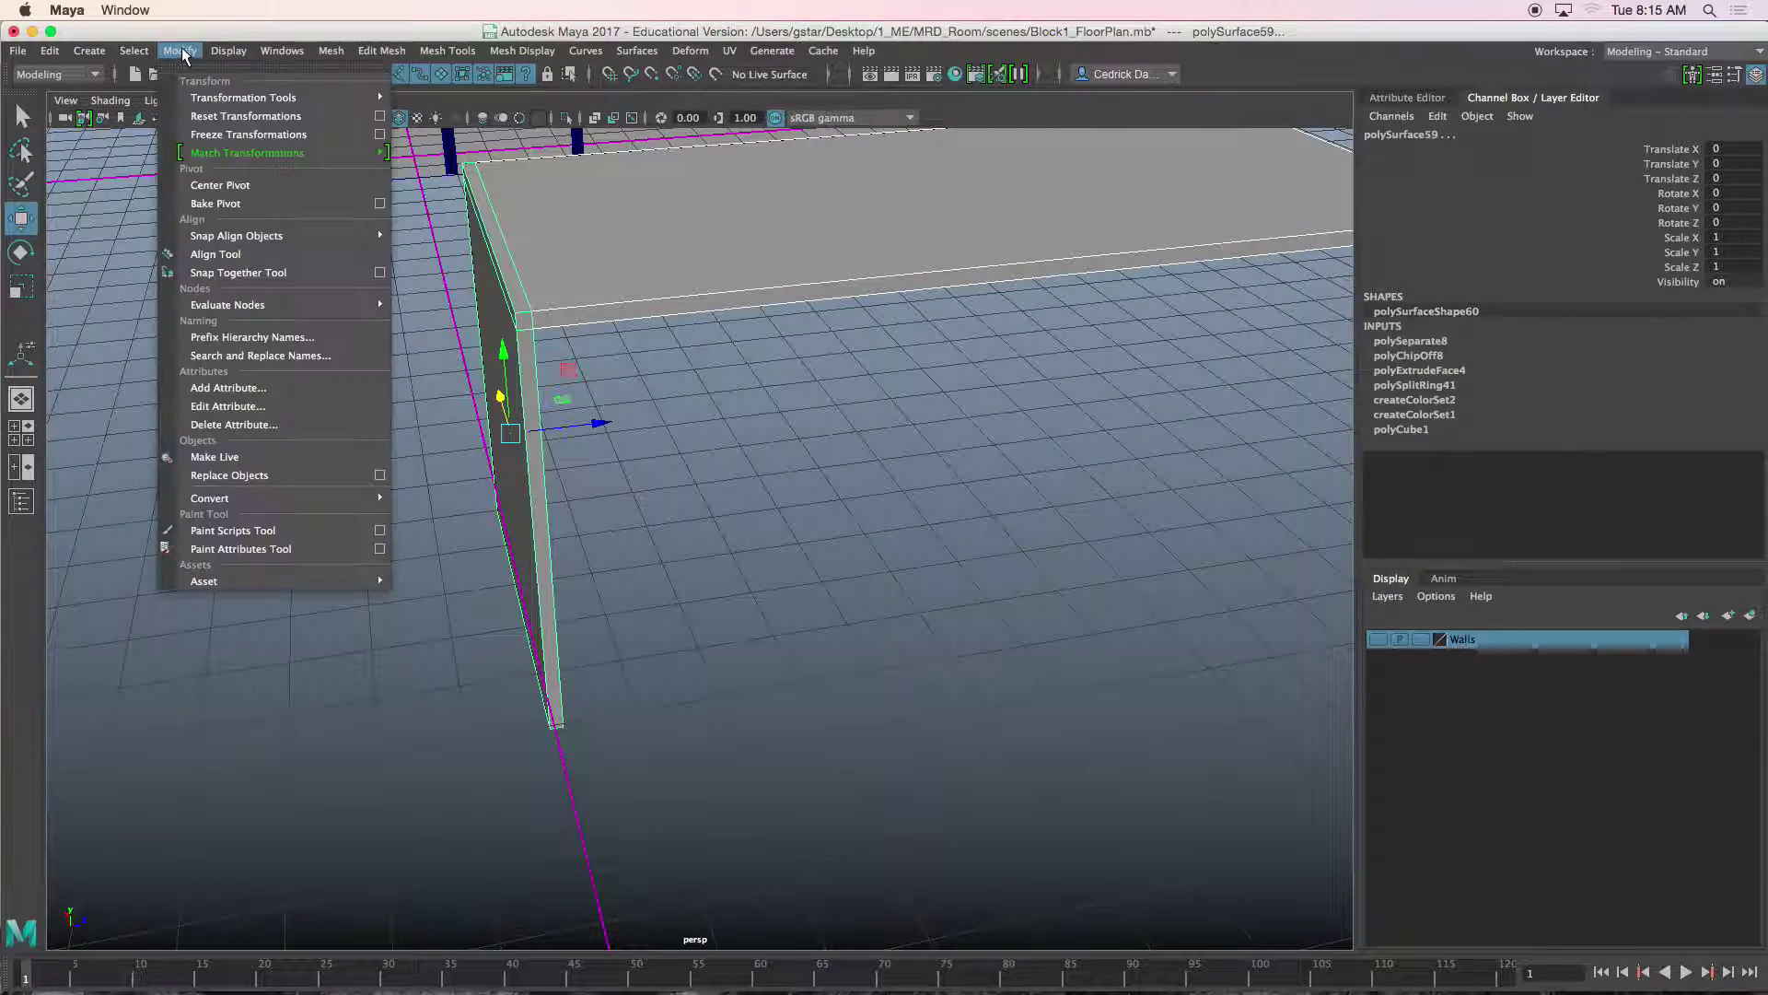
{"action": "left_click", "coordinate": [221, 185]}
Examine the countertop from several angles against the sink and island in the reference image.
{"action": "left_click_drag", "start_coordinate": [517, 226], "coordinate": [764, 352], "text": "alt"}
{"action": "scroll", "coordinate": [777, 395], "scroll_direction": "up", "scroll_amount": 5}
{"action": "middle_click_drag", "start_coordinate": [768, 319], "coordinate": [733, 460], "text": "alt"}
{"action": "scroll", "coordinate": [733, 461], "scroll_direction": "down", "scroll_amount": 8}
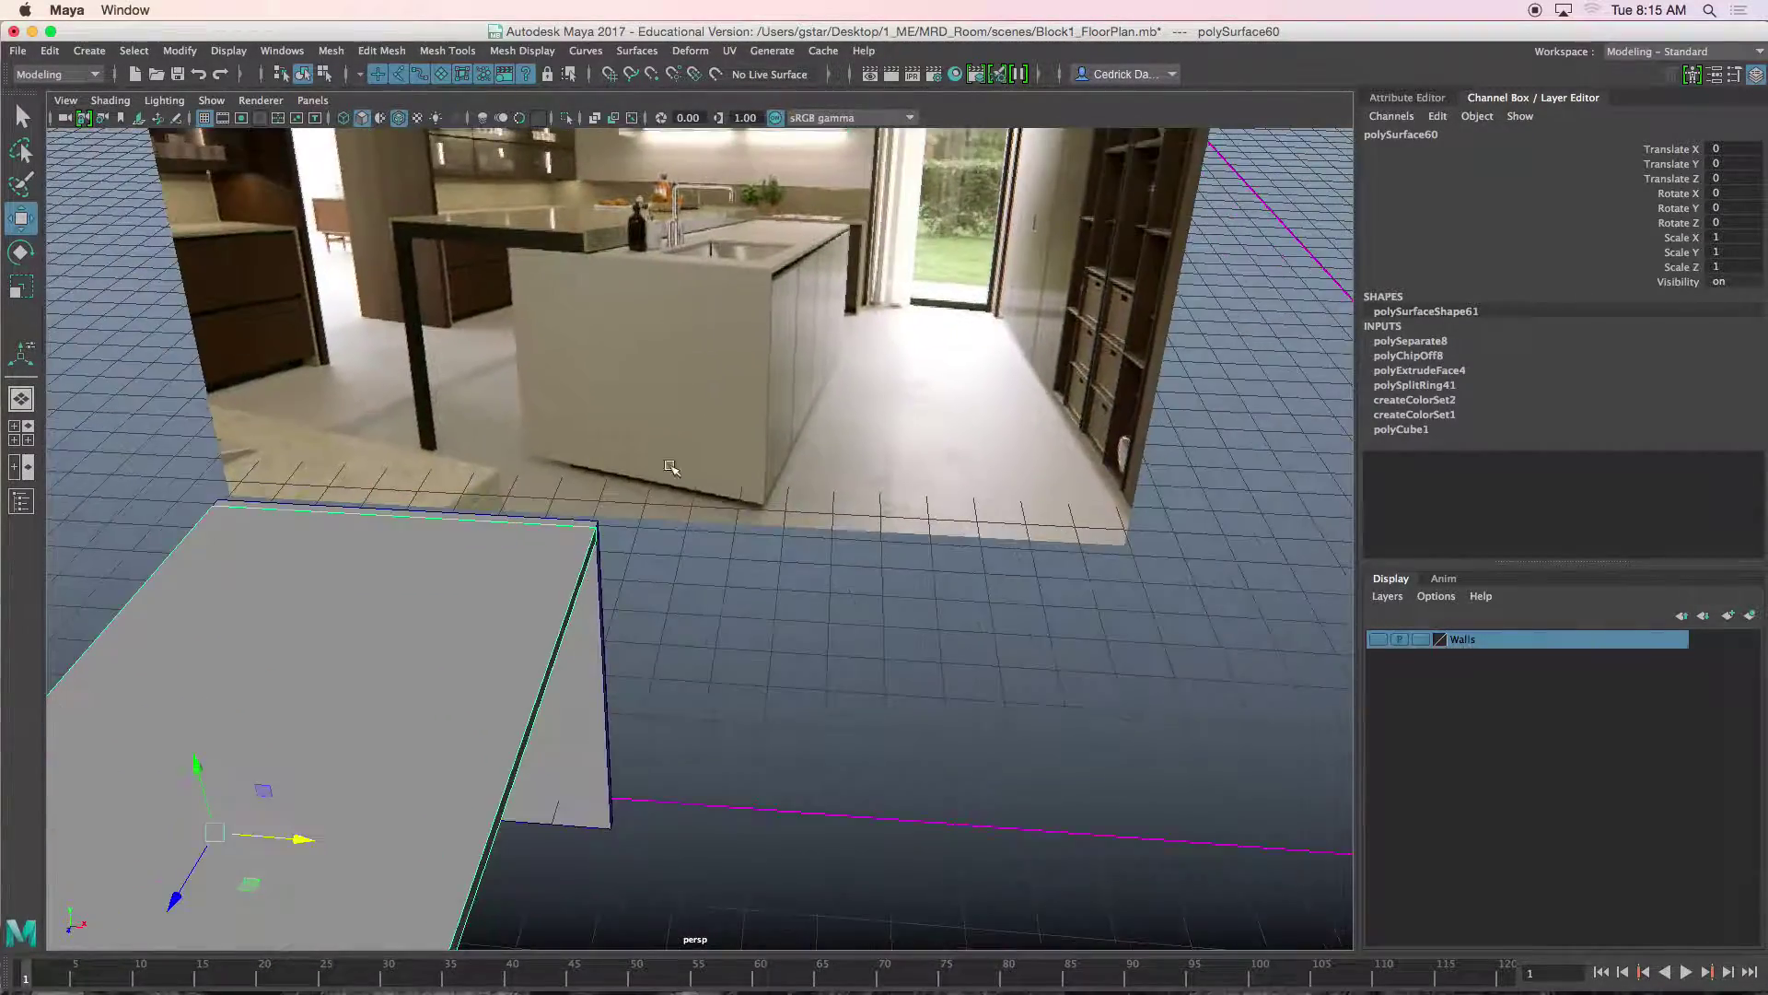
{"action": "left_click_drag", "start_coordinate": [671, 468], "coordinate": [863, 469], "text": "alt"}
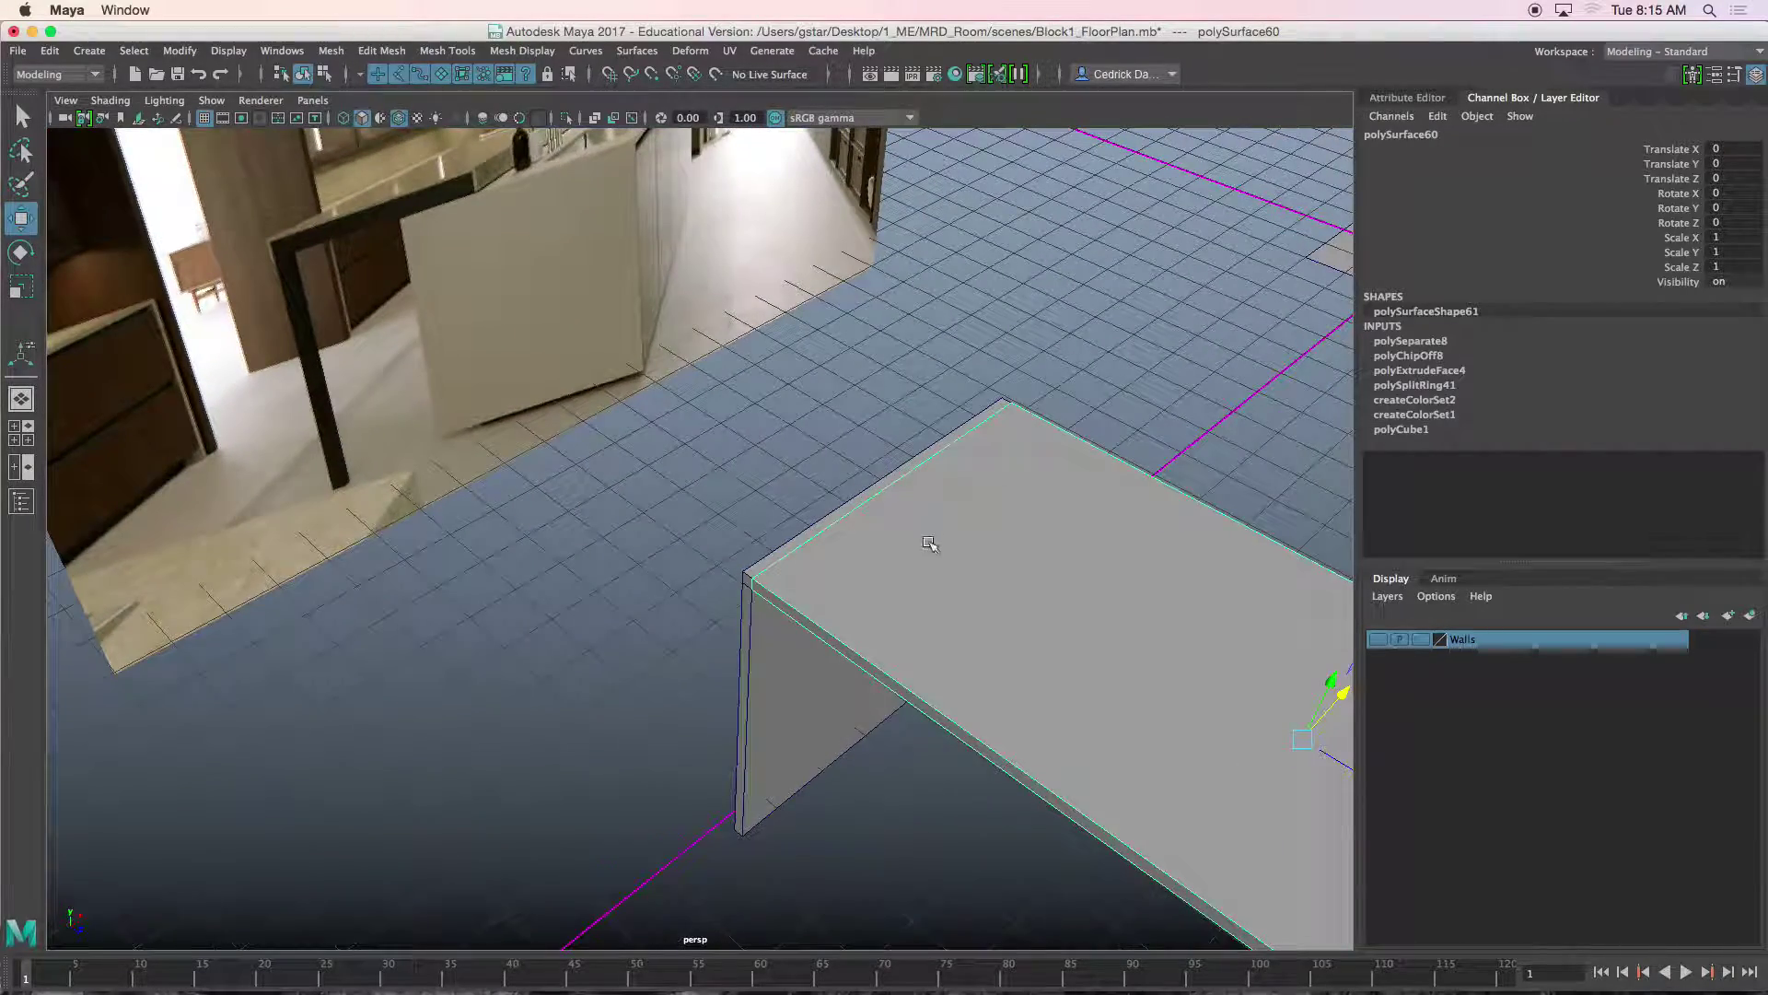
{"action": "middle_click_drag", "start_coordinate": [936, 528], "coordinate": [835, 549], "text": "alt"}
{"action": "scroll", "coordinate": [841, 506], "scroll_direction": "up", "scroll_amount": 4}
{"action": "left_click_drag", "start_coordinate": [835, 549], "coordinate": [757, 463], "text": "alt"}
{"action": "left_click_drag", "start_coordinate": [492, 223], "coordinate": [473, 244], "text": "alt"}
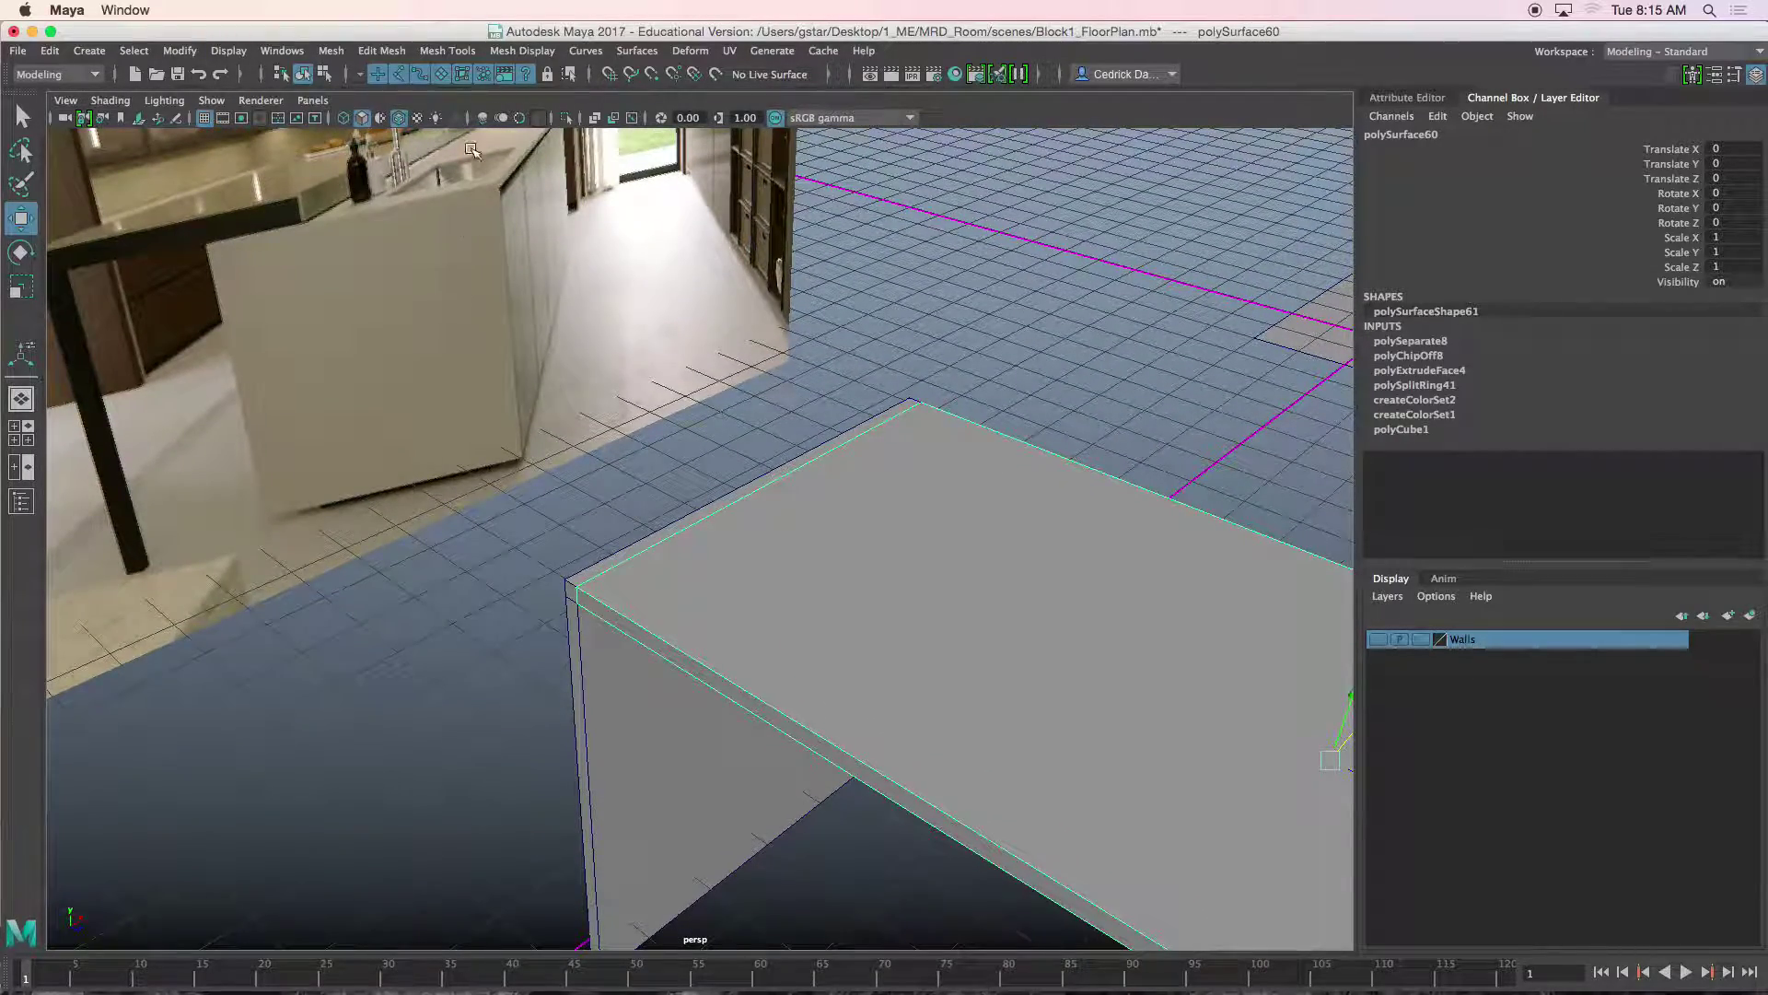
{"action": "left_click_drag", "start_coordinate": [753, 475], "coordinate": [899, 466], "text": "alt"}
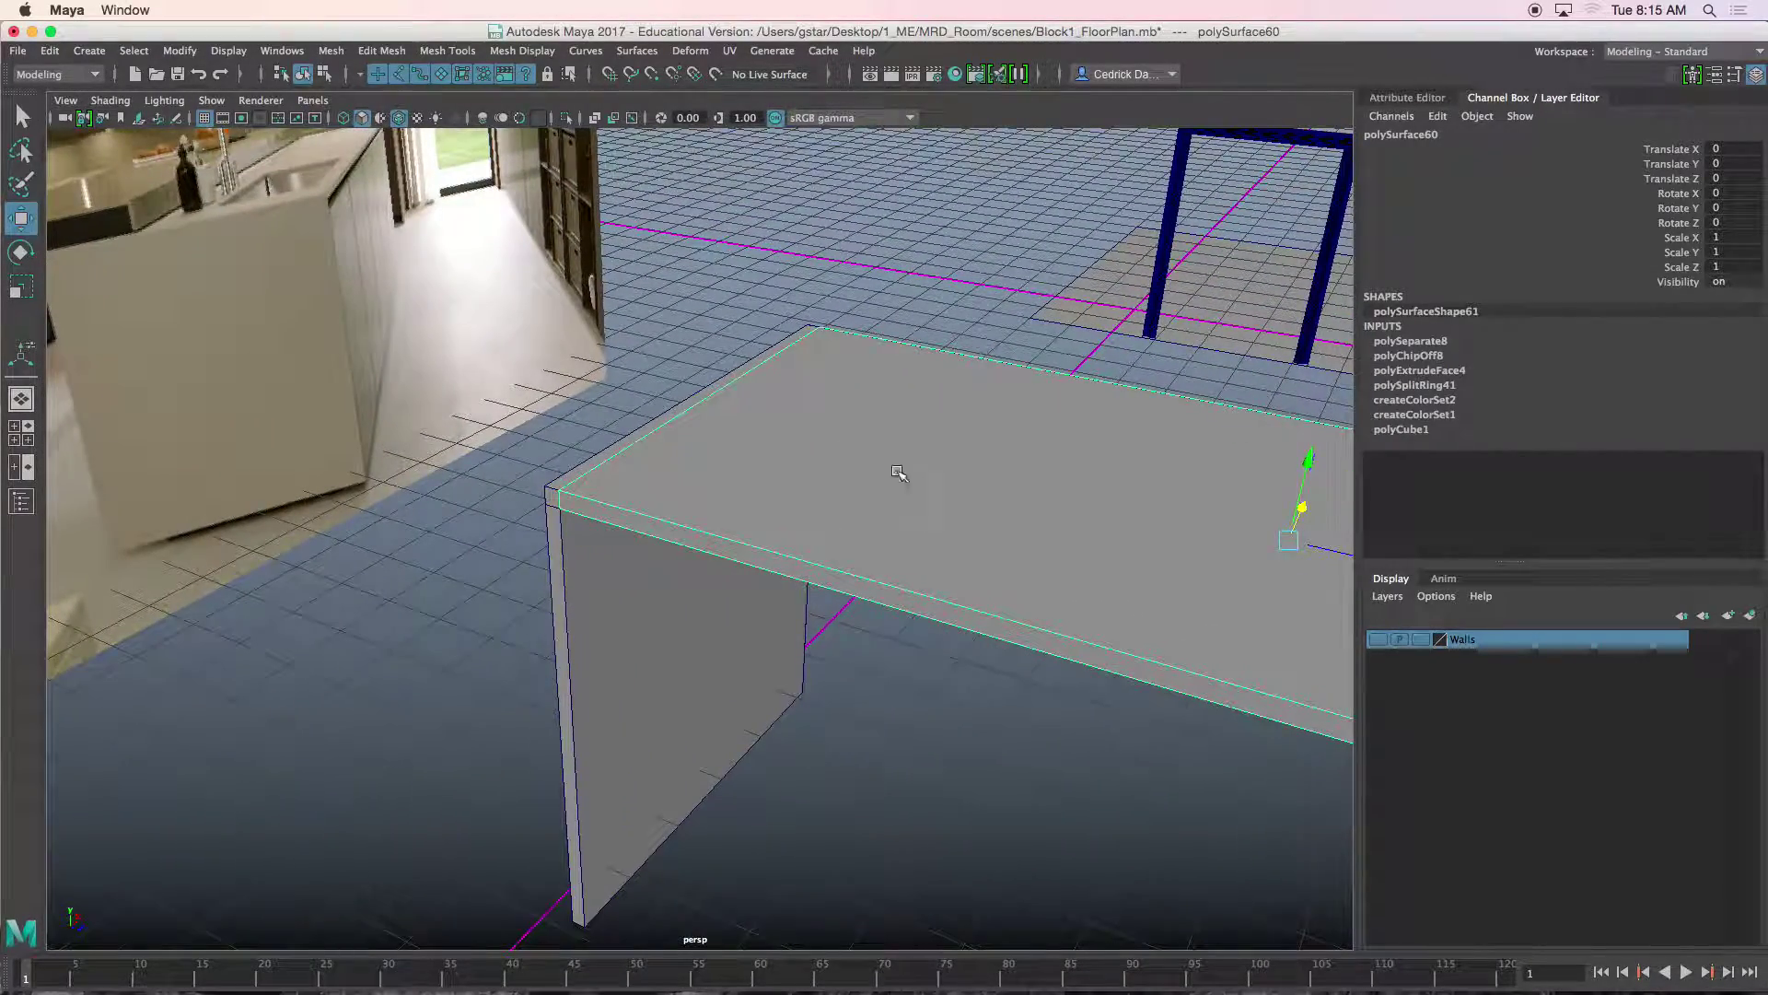
Insert four edge loops in the countertop, two across it and two along its length, to outline the sink area near the front panel.
{"action": "left_click", "coordinate": [449, 52]}
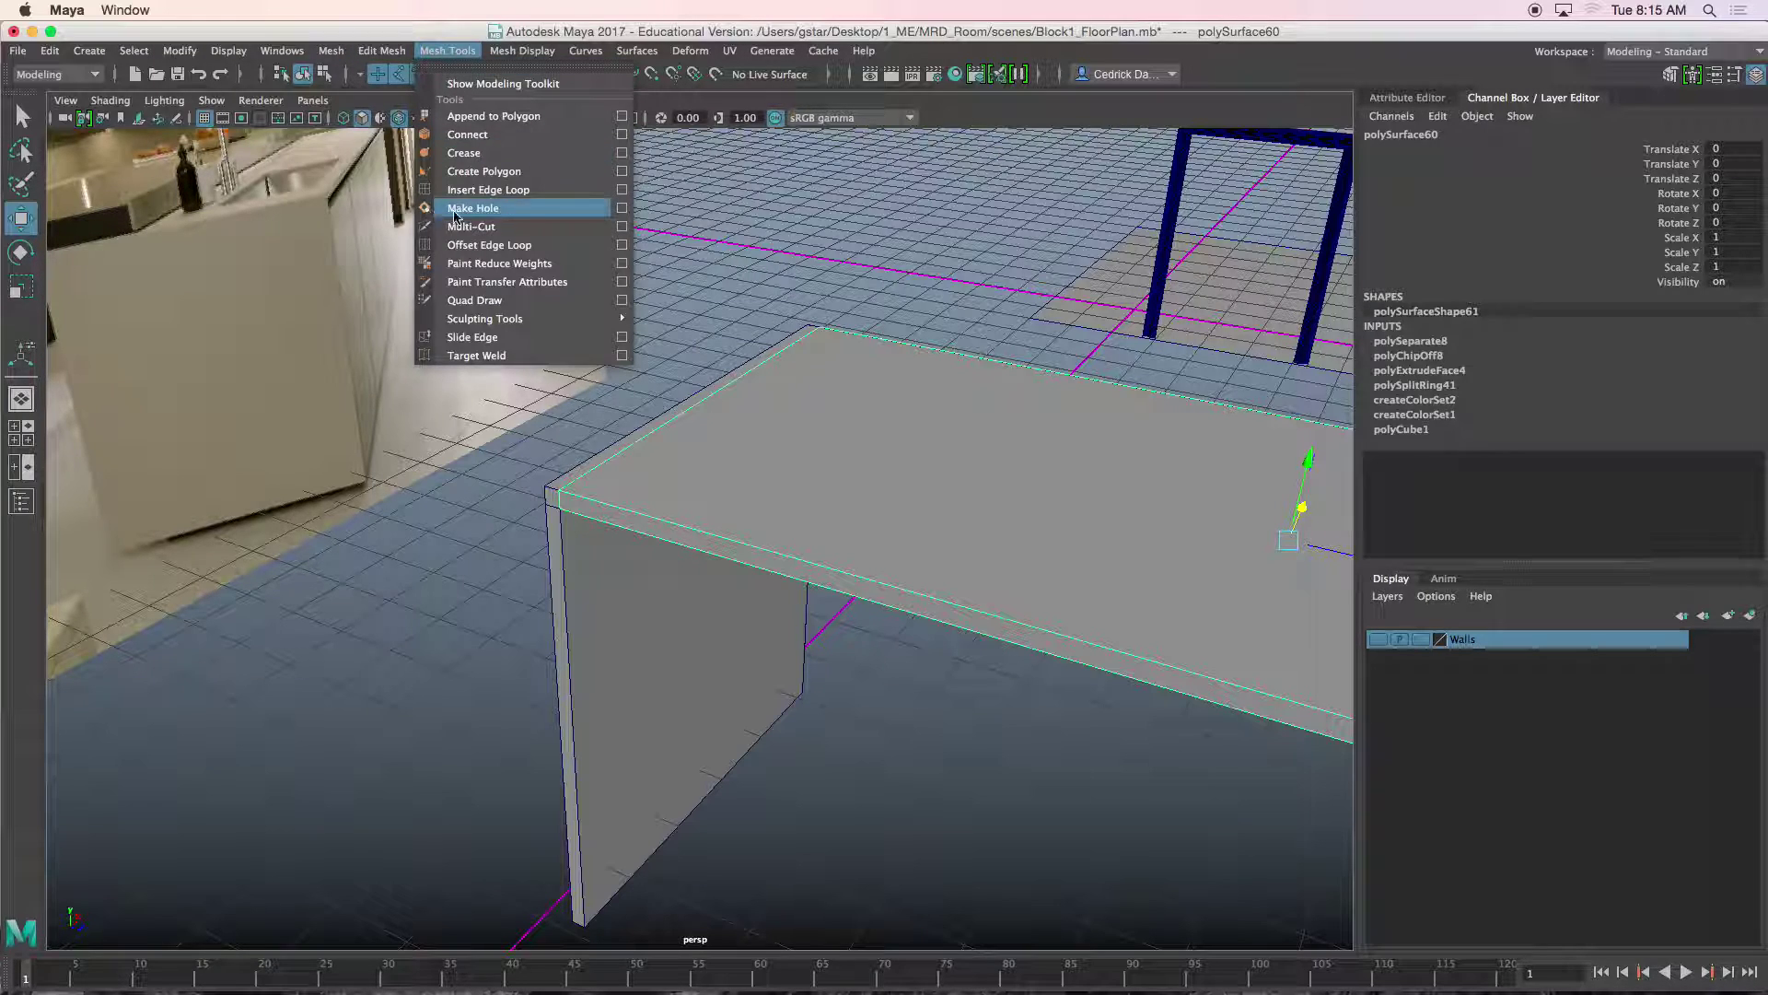
{"action": "left_click", "coordinate": [489, 189]}
{"action": "left_click_drag", "start_coordinate": [535, 405], "coordinate": [606, 481], "text": "alt"}
{"action": "left_click_drag", "start_coordinate": [606, 481], "coordinate": [842, 512], "text": "alt"}
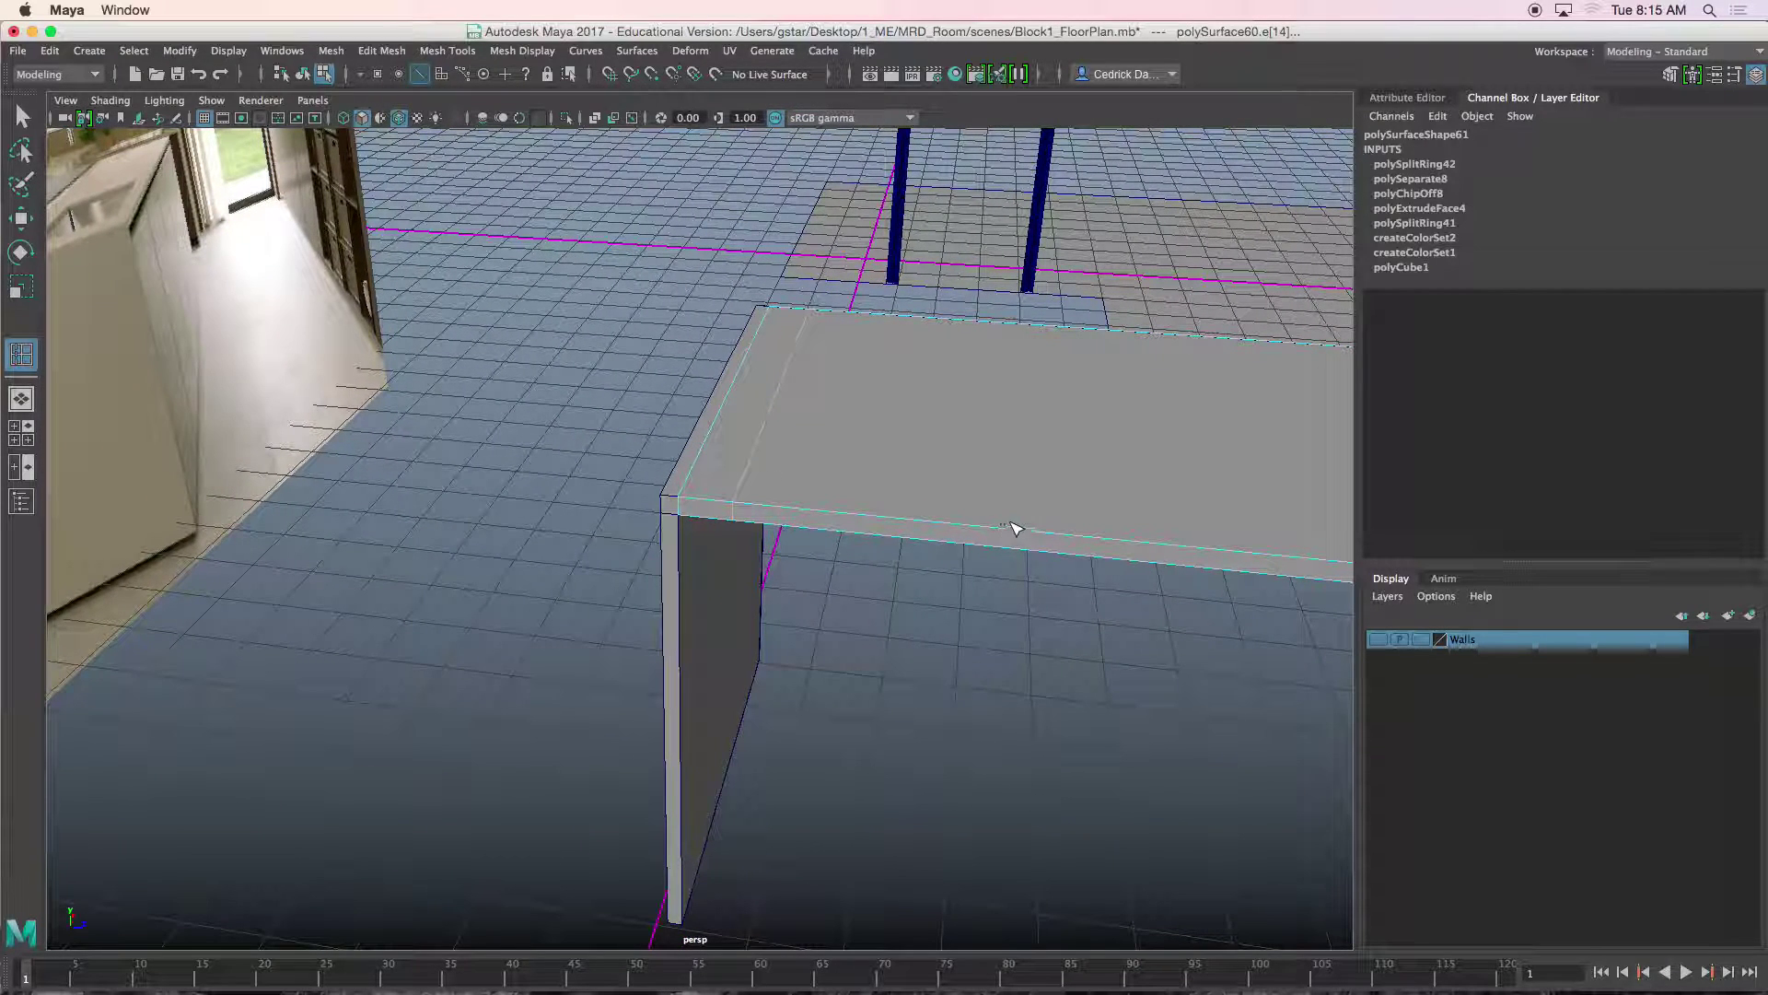
{"action": "left_click_drag", "start_coordinate": [1073, 536], "coordinate": [1158, 542]}
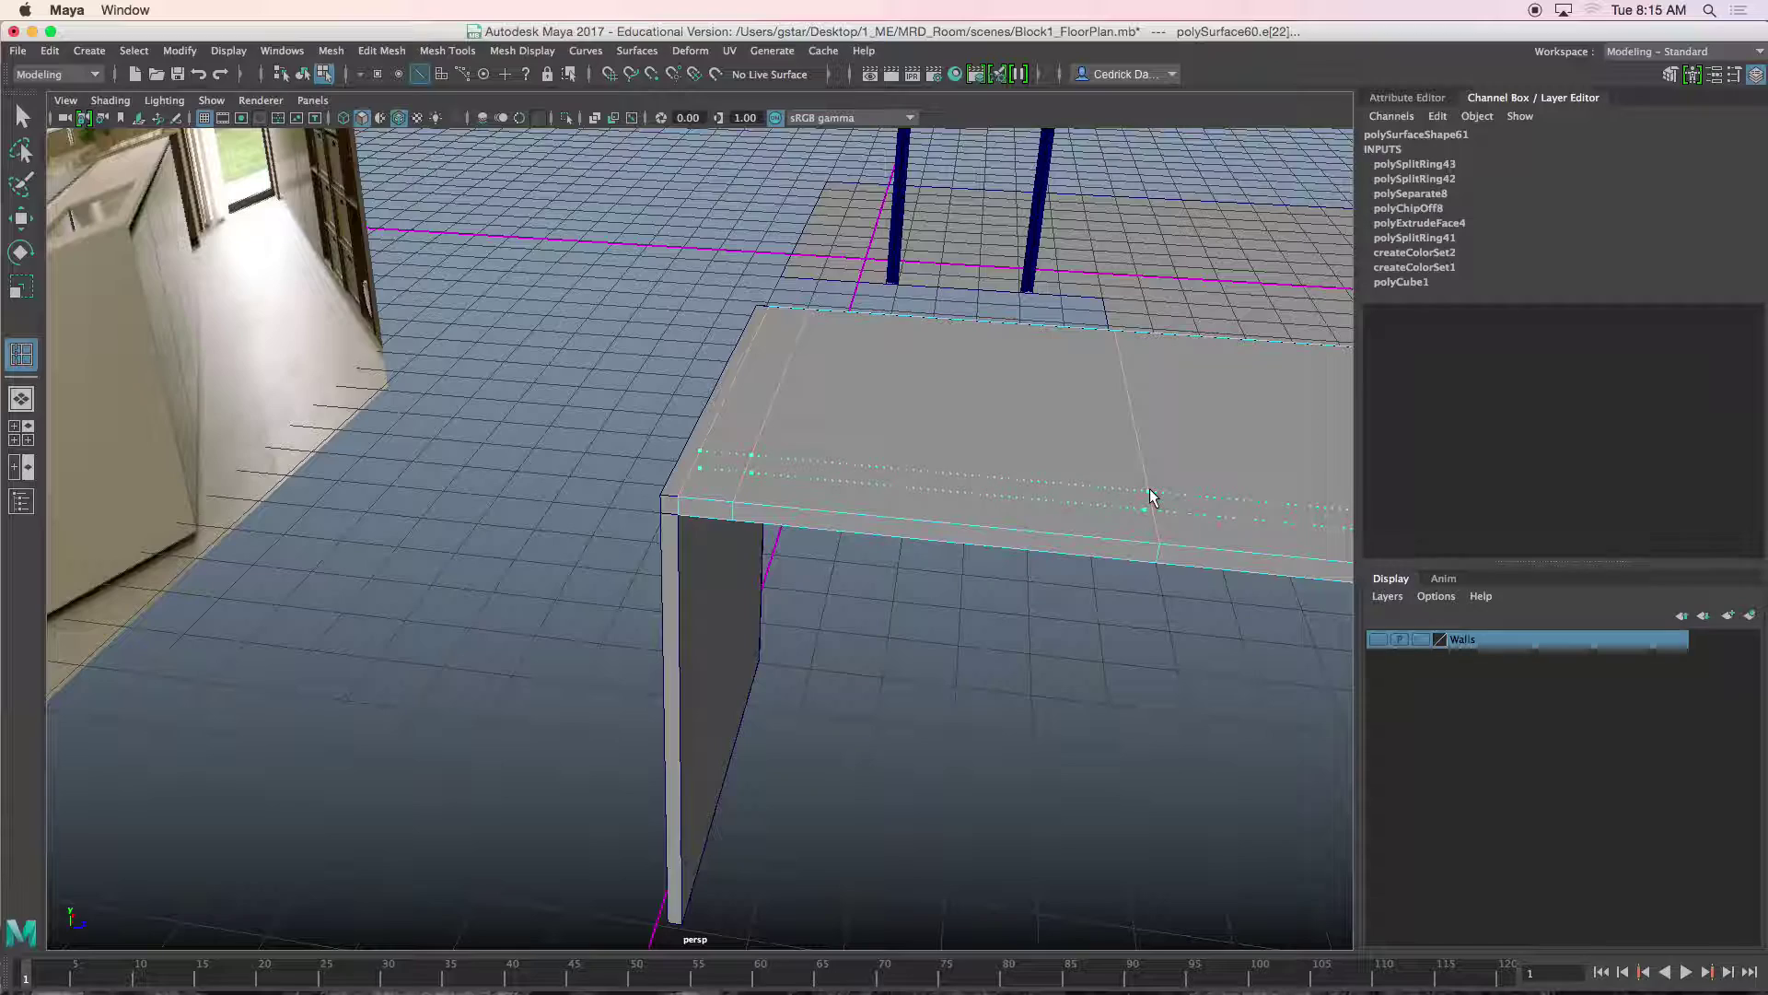
{"action": "left_click", "coordinate": [1153, 502]}
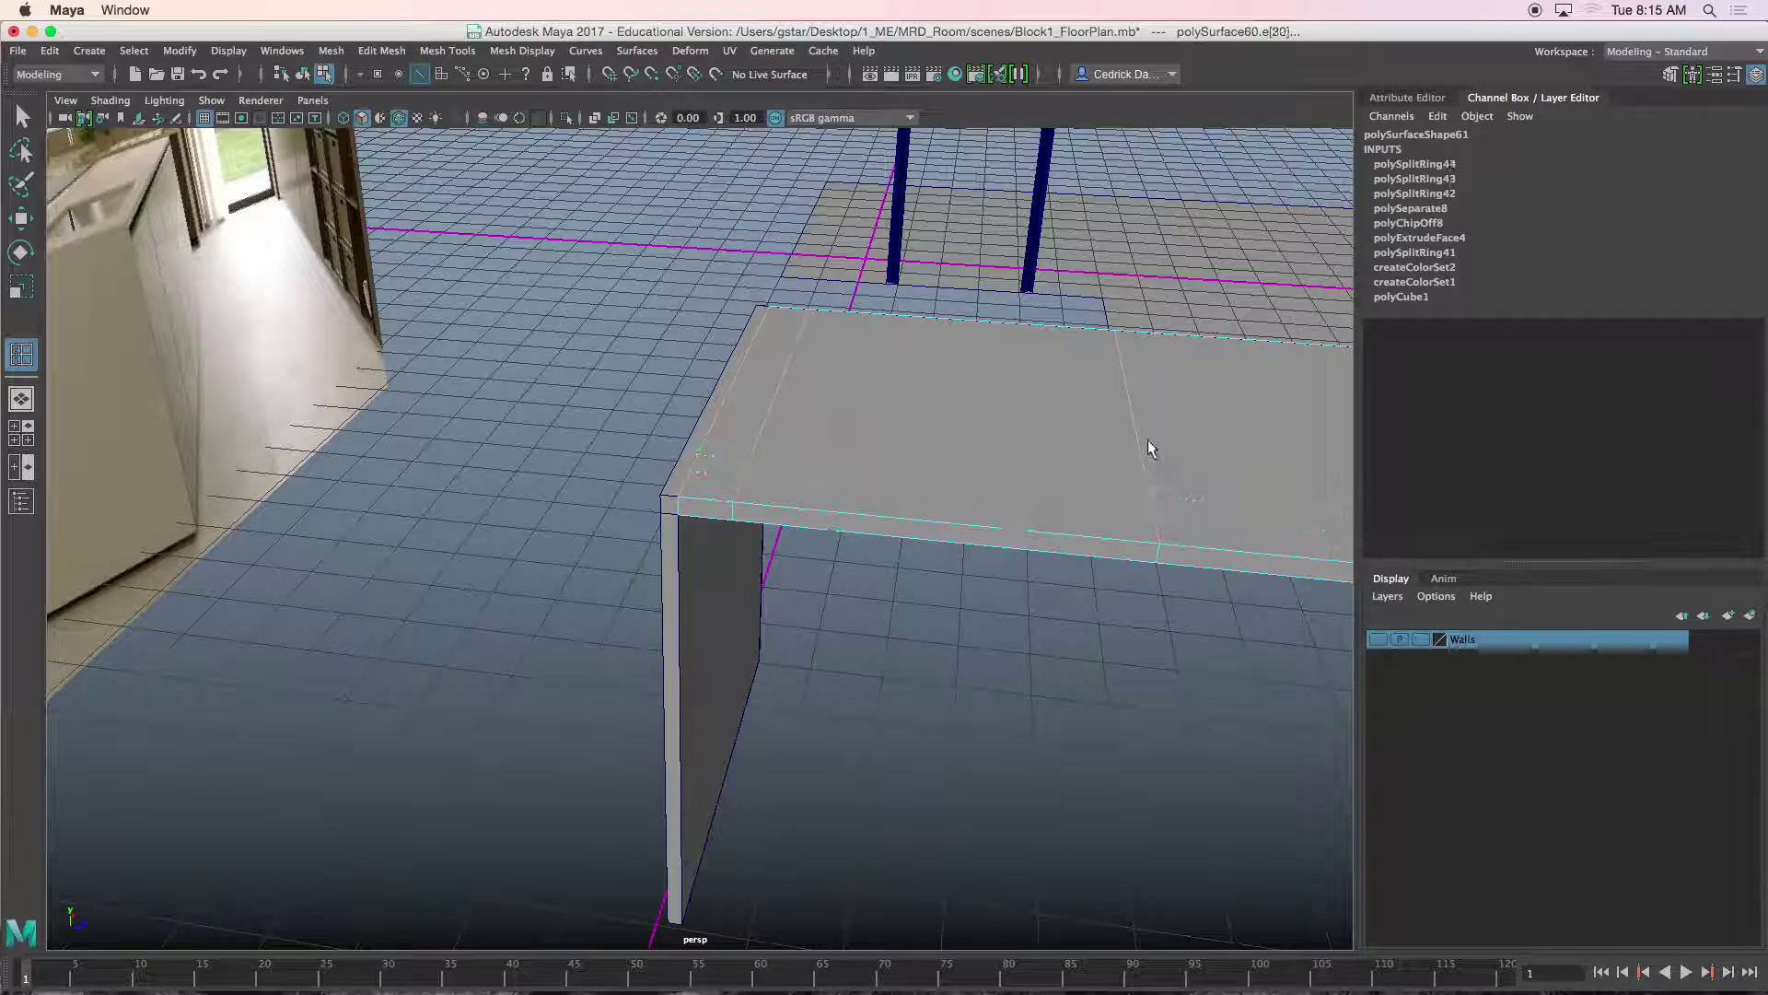
{"action": "left_click", "coordinate": [1133, 367]}
Move the far lengthwise edge loop inward across the countertop to narrow the sink outline.
{"action": "left_click_drag", "start_coordinate": [1132, 367], "coordinate": [986, 433], "text": "alt"}
{"action": "key", "text": "w"}
{"action": "middle_click_drag", "start_coordinate": [799, 503], "coordinate": [809, 449], "text": "alt"}
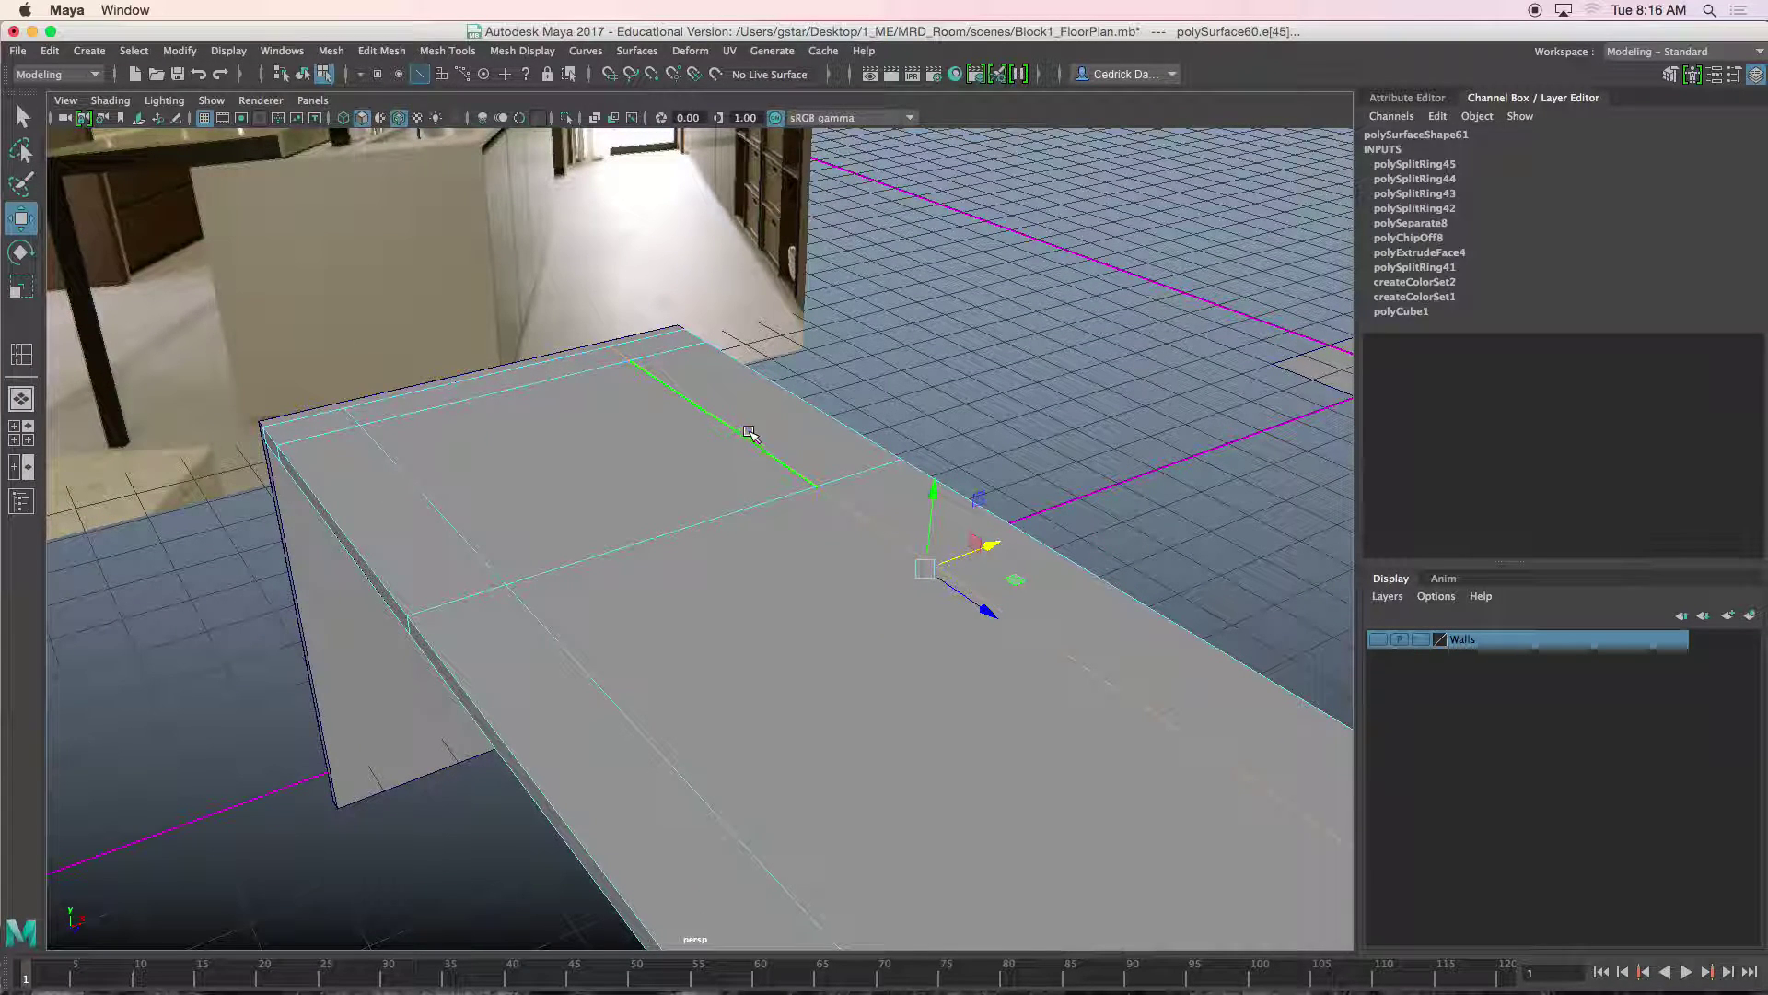
{"action": "left_click_drag", "start_coordinate": [988, 544], "coordinate": [990, 547]}
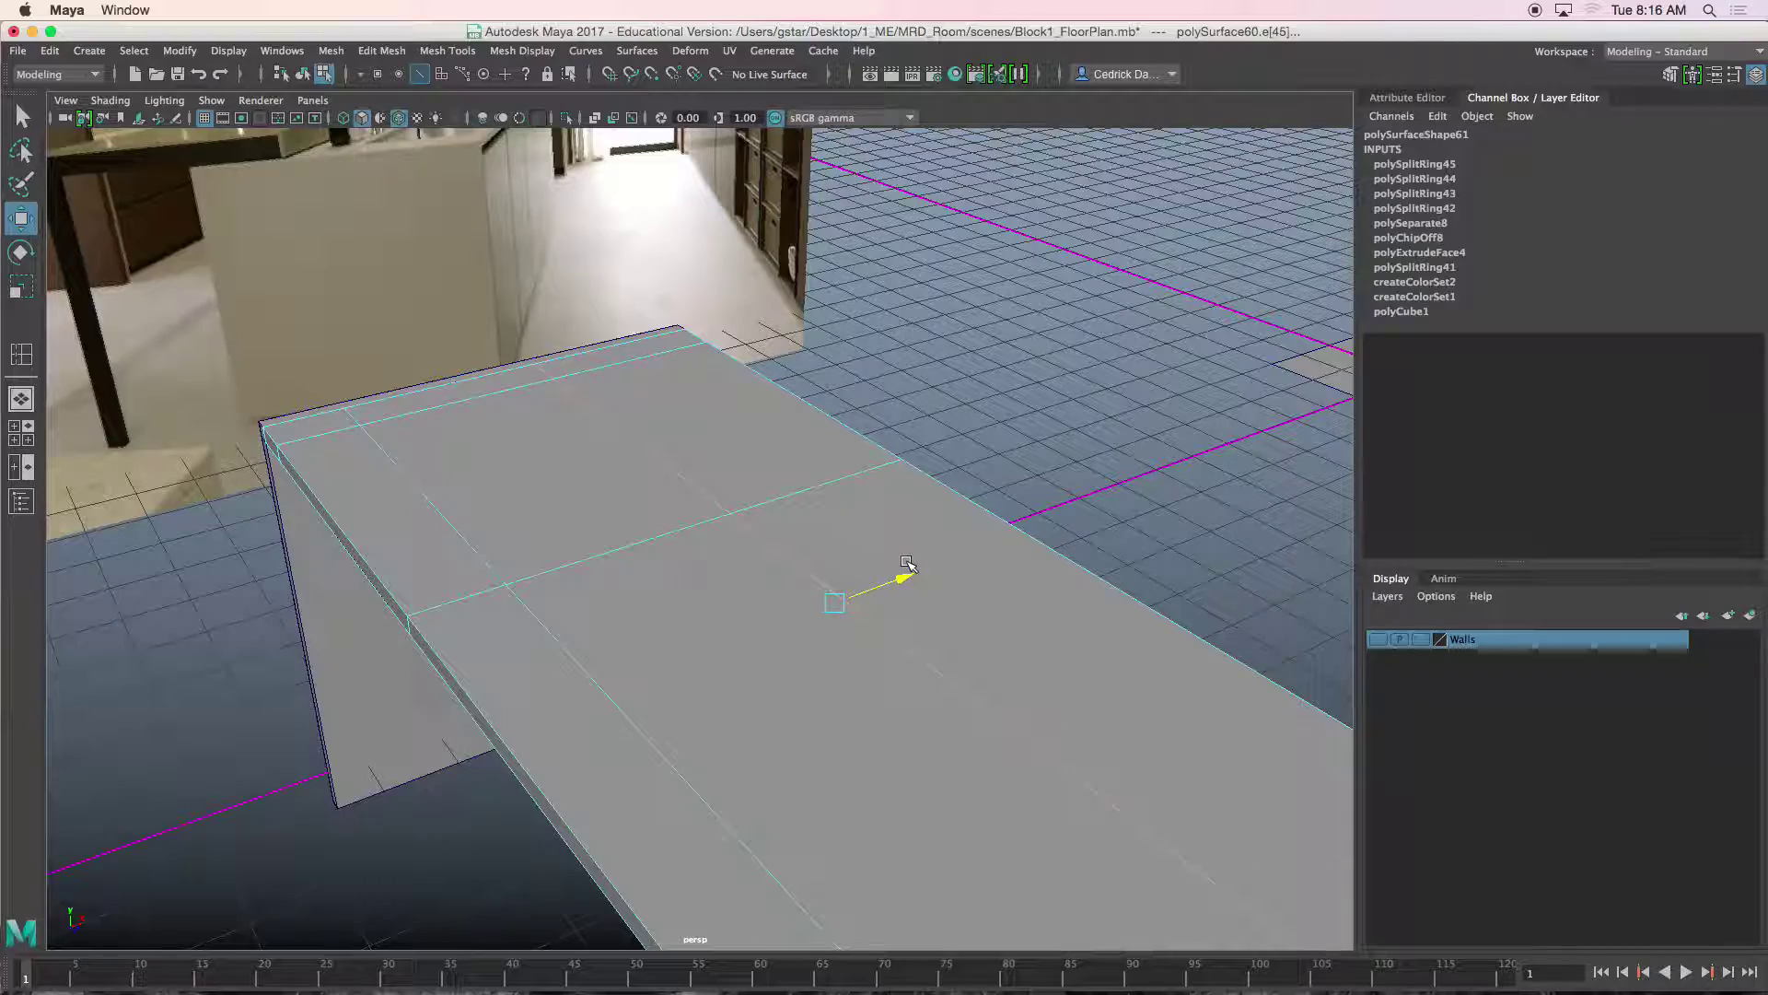
{"action": "left_click_drag", "start_coordinate": [900, 565], "coordinate": [783, 498], "text": "alt"}
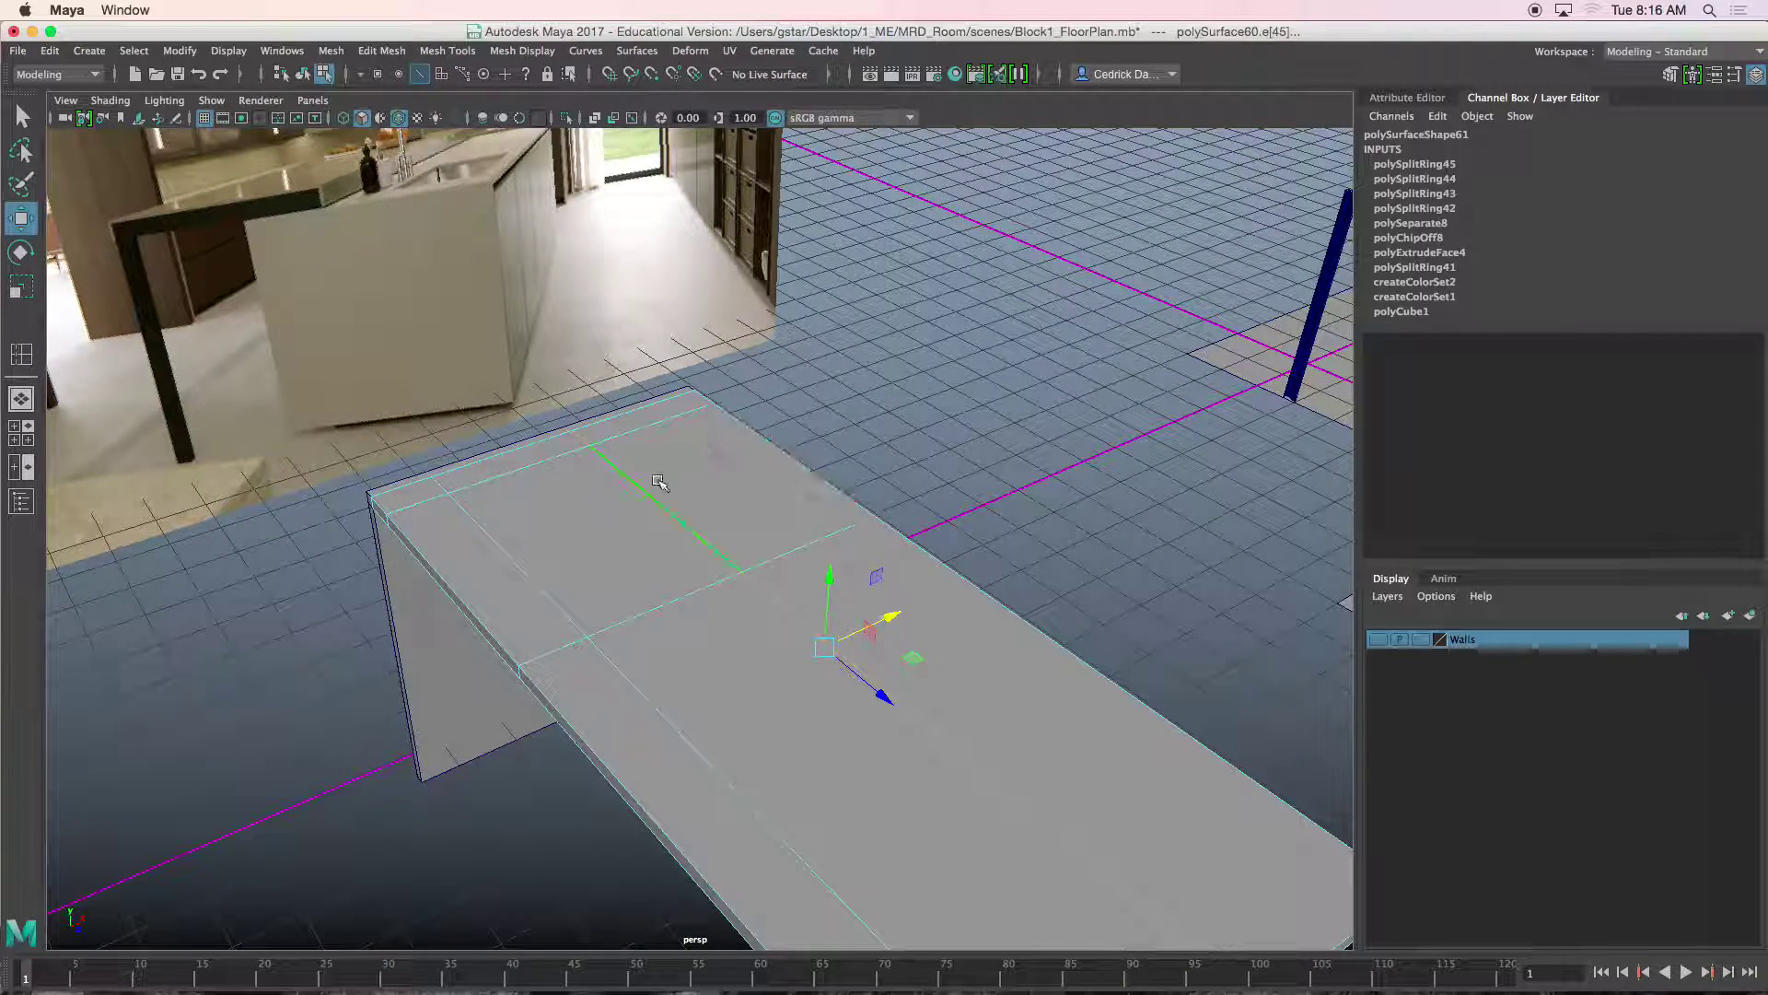
Extrude the countertop's underside face below the sink outline downward to form the outer sink box.
{"action": "right_click", "coordinate": [696, 453]}
{"action": "left_click", "coordinate": [694, 504]}
{"action": "left_click", "coordinate": [553, 514]}
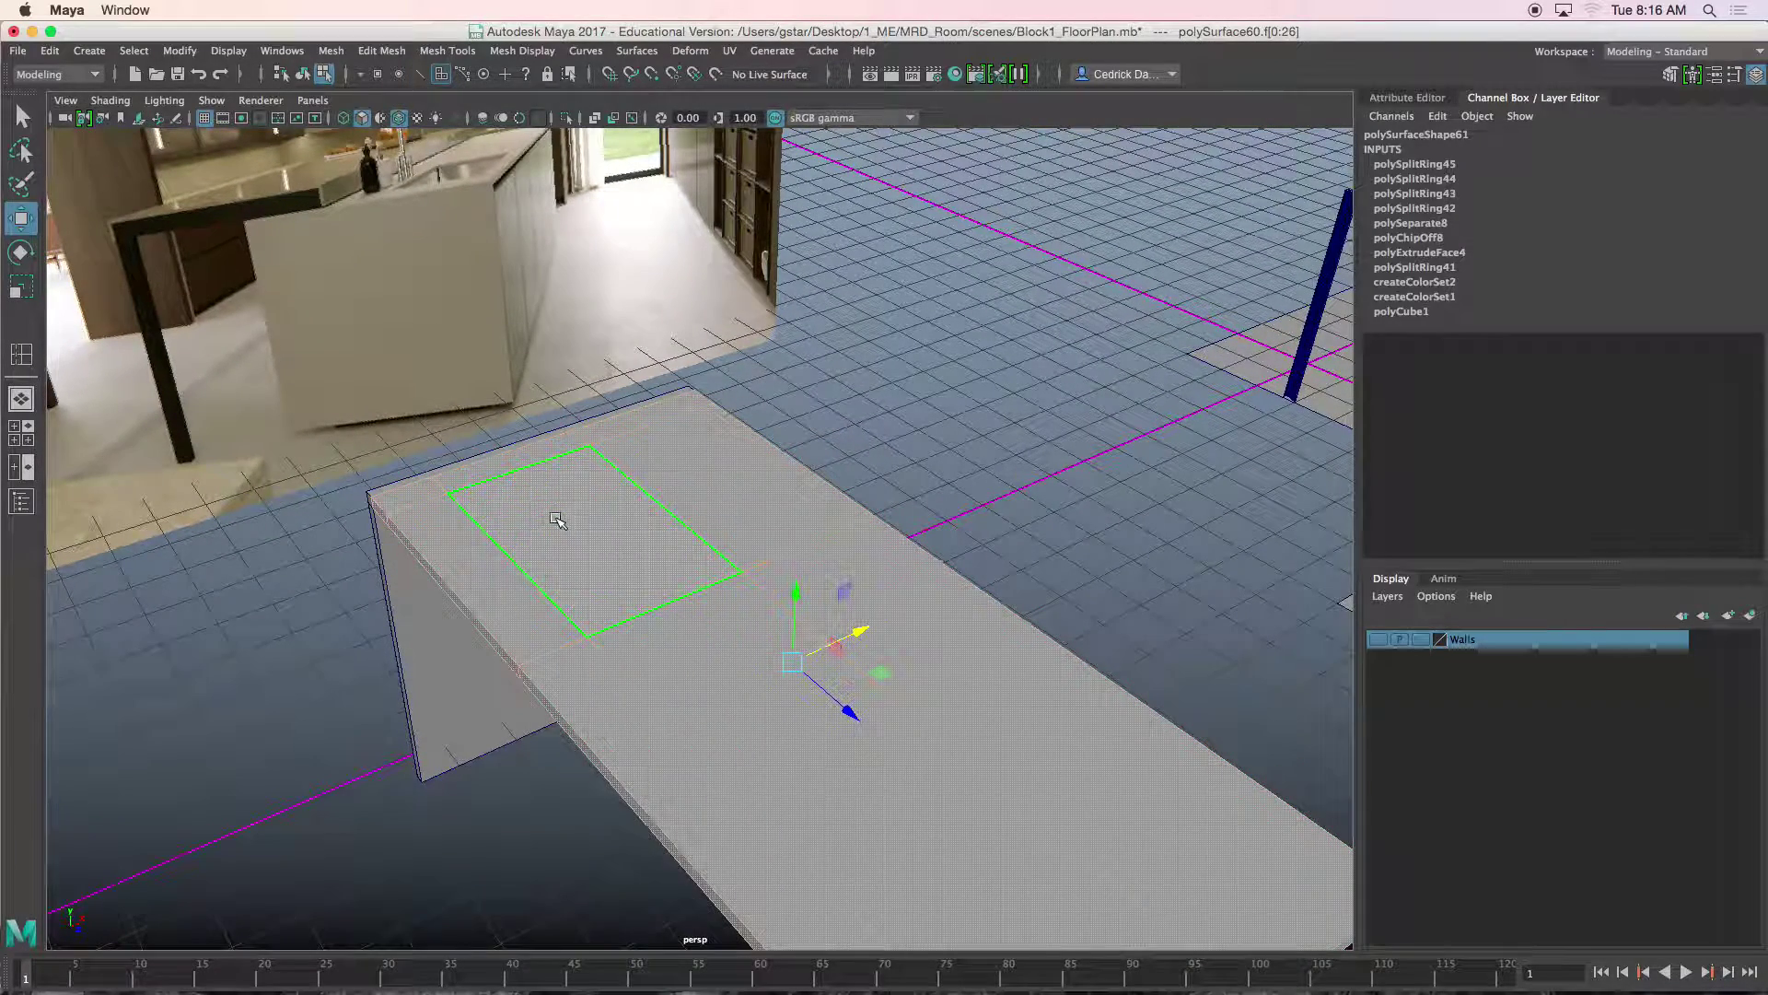
{"action": "left_click_drag", "start_coordinate": [457, 697], "coordinate": [584, 599], "text": "alt"}
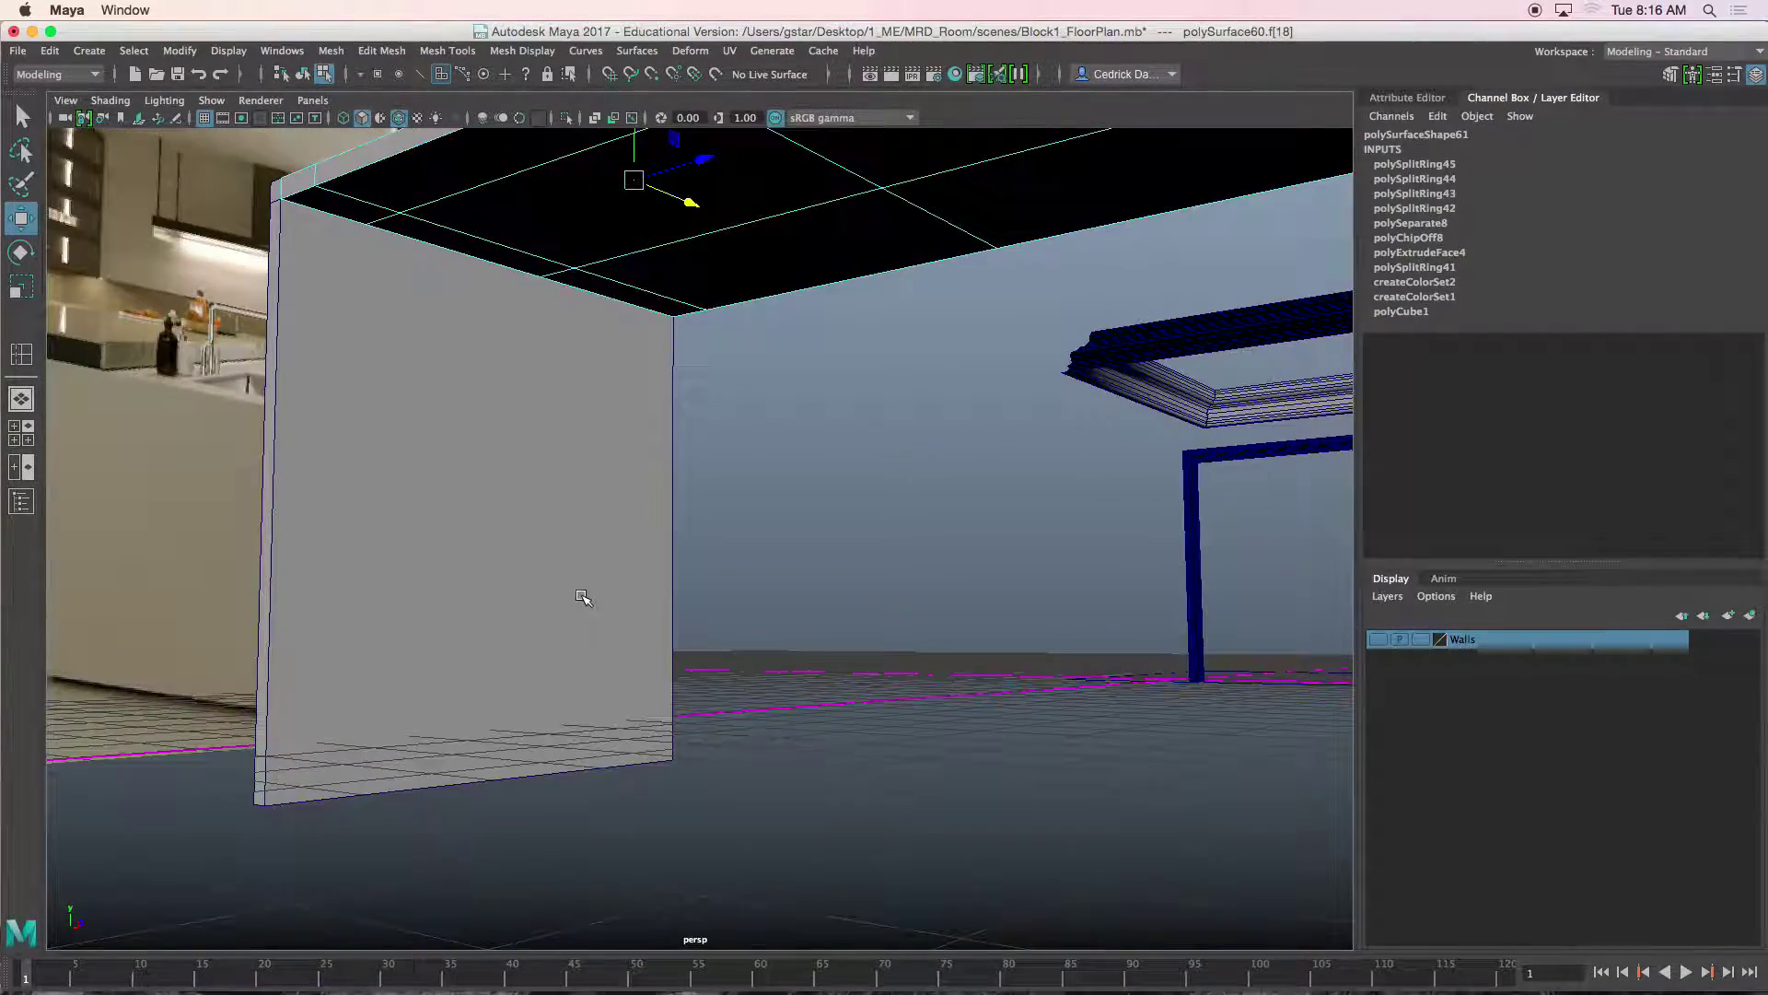
{"action": "left_click", "coordinate": [586, 225]}
{"action": "left_click_drag", "start_coordinate": [587, 225], "coordinate": [649, 313], "text": "alt"}
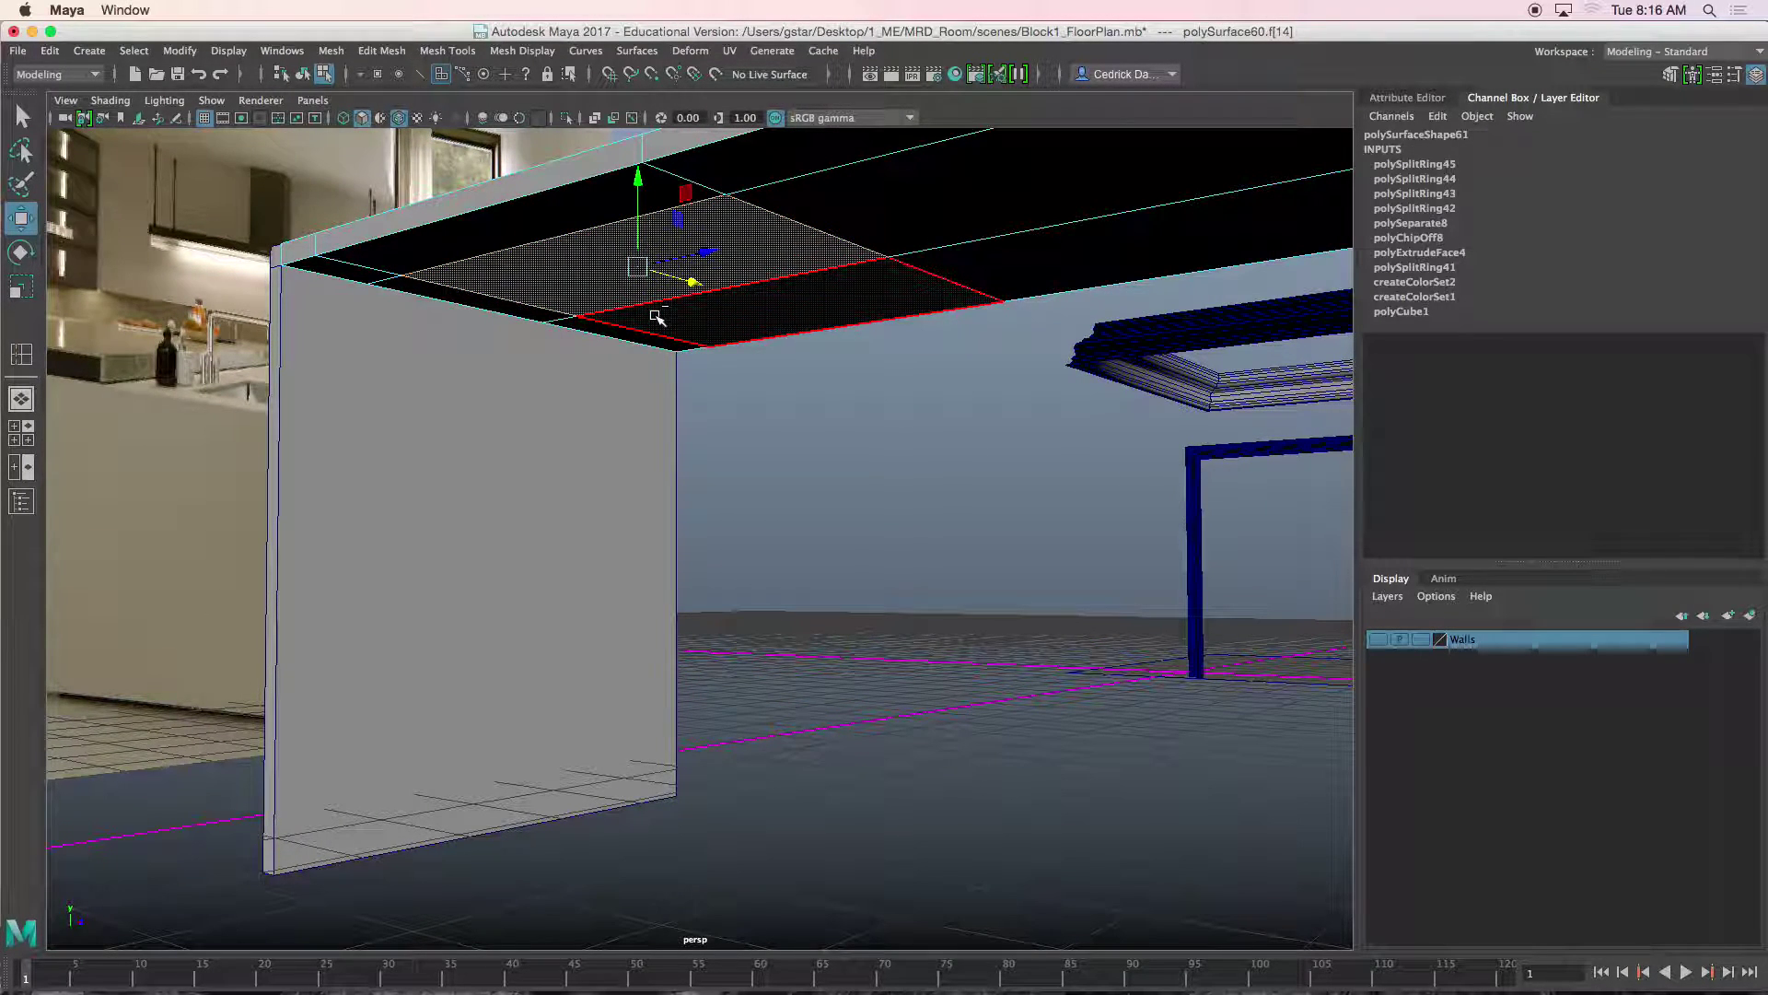
{"action": "key", "text": "ctrl+e"}
{"action": "left_click_drag", "start_coordinate": [634, 178], "coordinate": [642, 322]}
Extrude the top sink face with a small inward offset, then extrude it again down into the countertop with Local Translate Z -1.034.
{"action": "mouse_move", "coordinate": [642, 322]}
{"action": "left_mouse_down", "text": "alt"}
{"action": "mouse_move", "coordinate": [628, 339]}
{"action": "mouse_move", "coordinate": [655, 367]}
{"action": "mouse_move", "coordinate": [642, 343]}
{"action": "left_mouse_up", "text": "alt"}
{"action": "middle_click_drag", "start_coordinate": [642, 342], "coordinate": [606, 357], "text": "alt"}
{"action": "left_click", "coordinate": [744, 473]}
{"action": "left_click_drag", "start_coordinate": [755, 461], "coordinate": [659, 482], "text": "alt"}
{"action": "middle_click_drag", "start_coordinate": [658, 482], "coordinate": [704, 471], "text": "alt"}
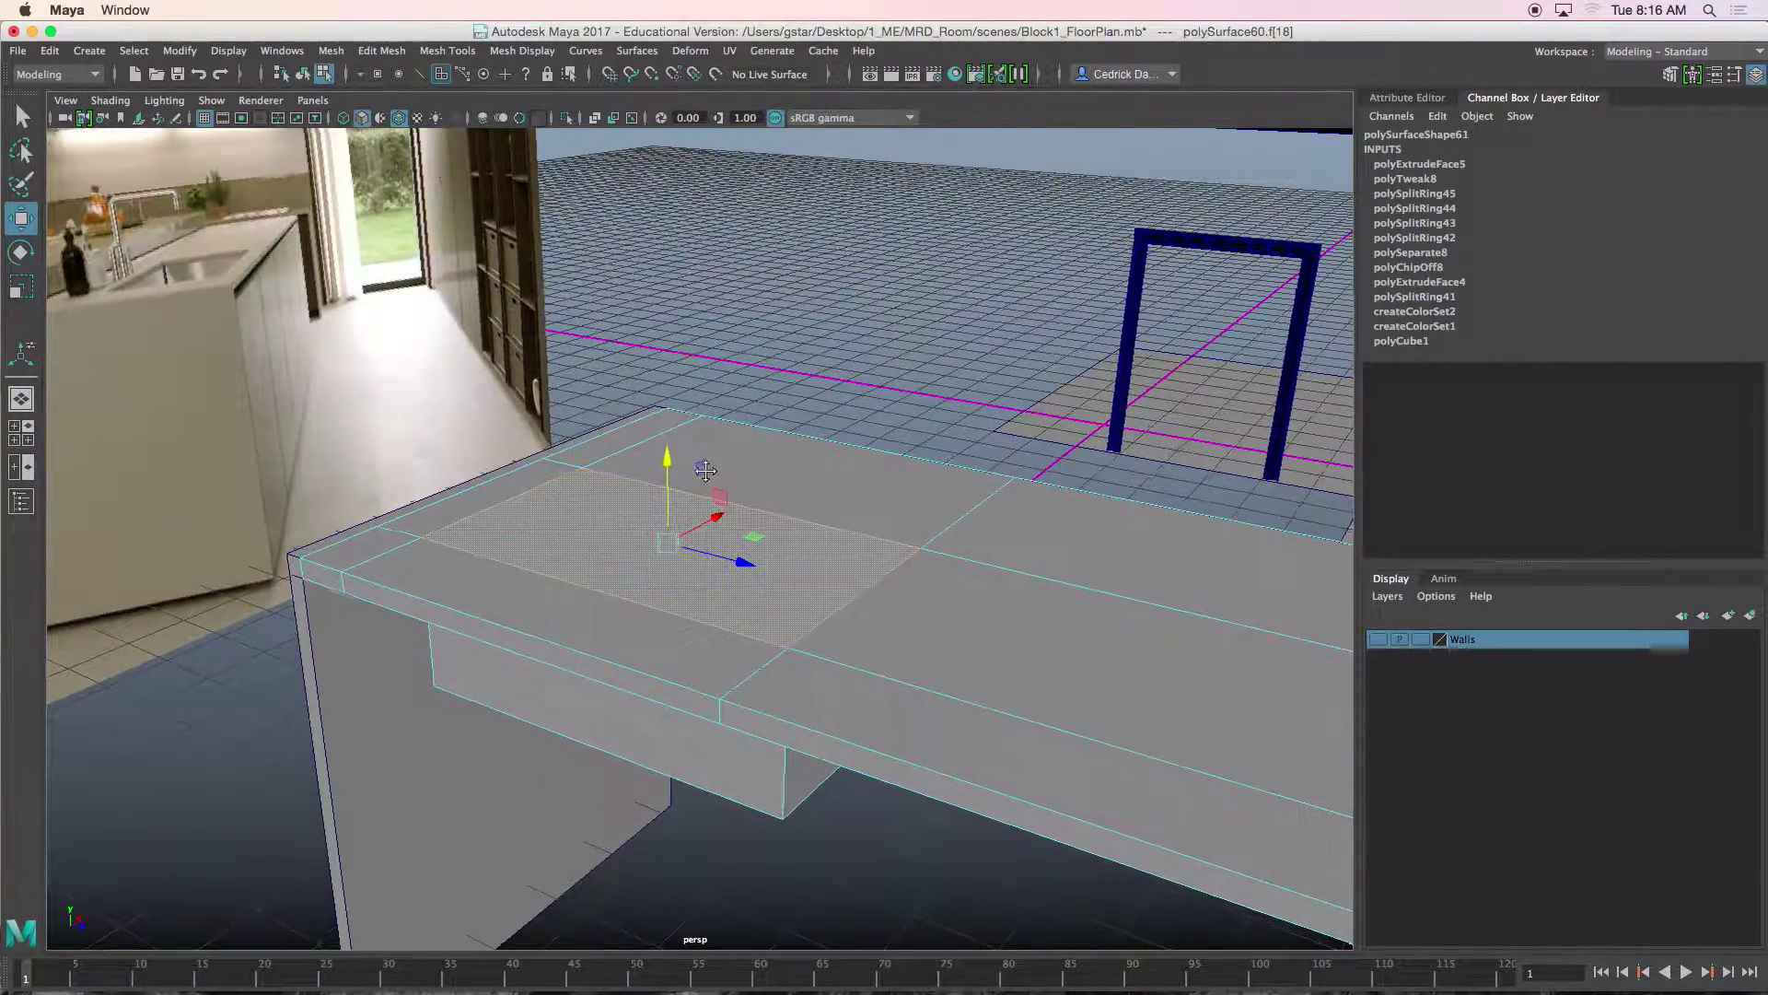
{"action": "key", "text": "ctrl+e"}
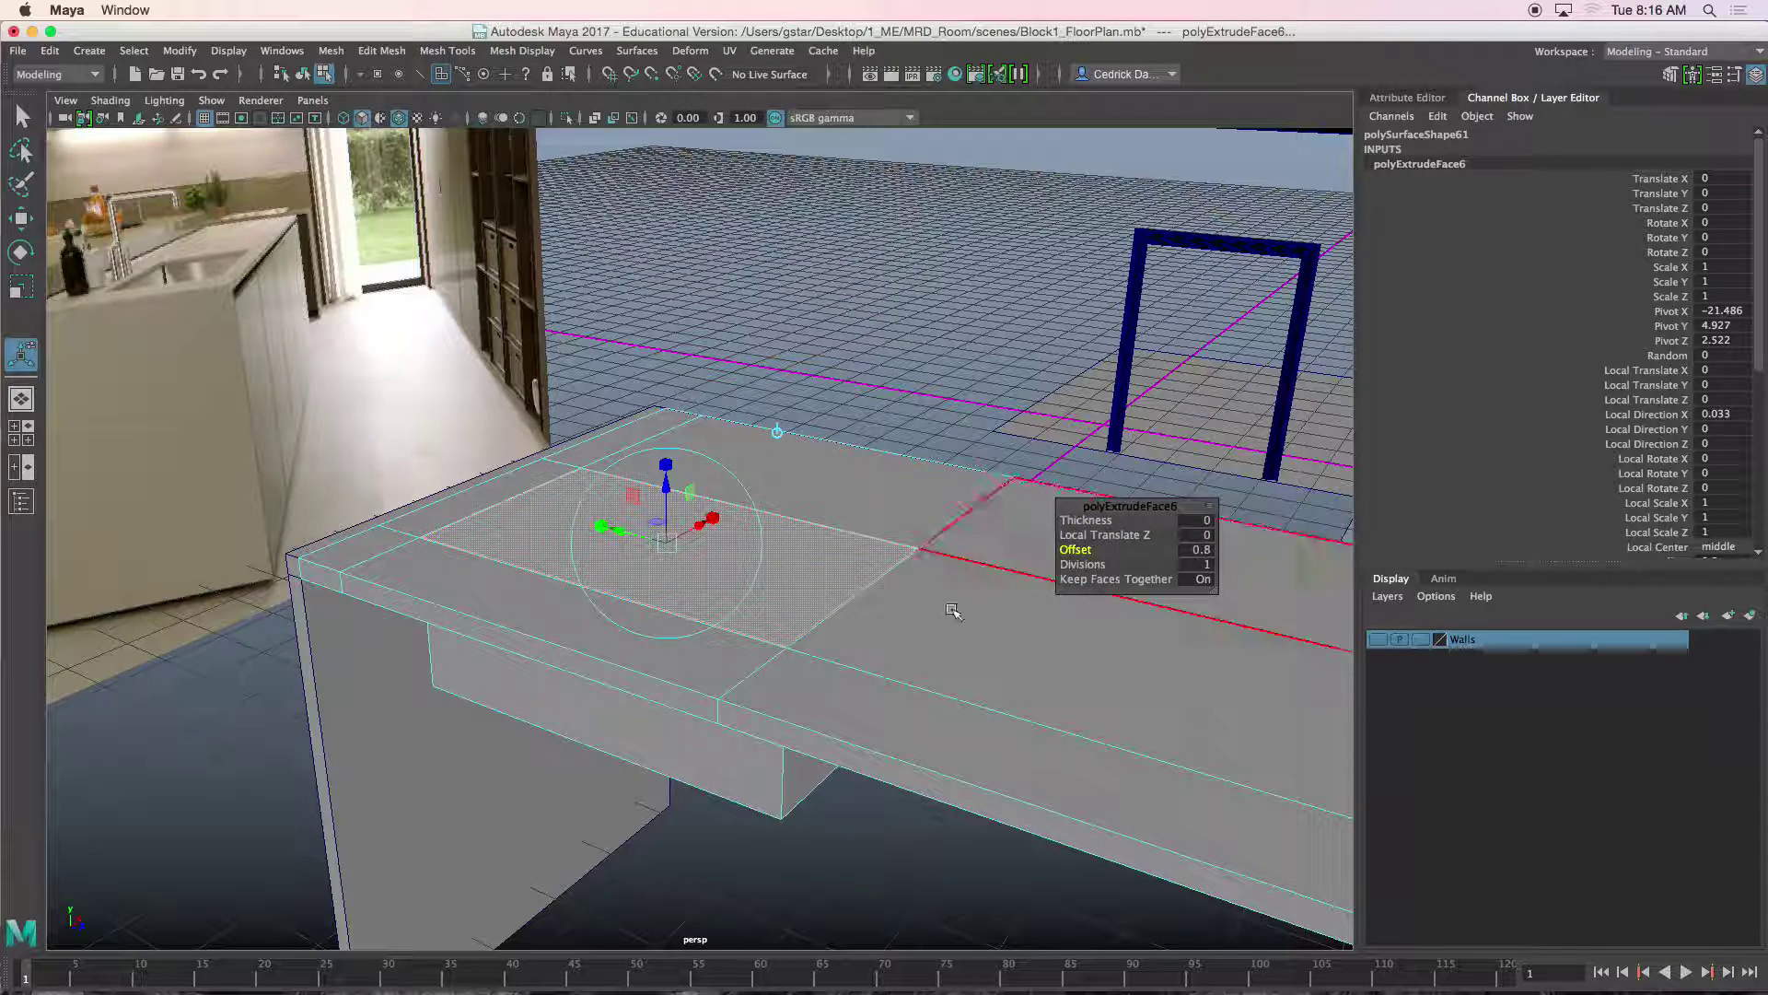
{"action": "scroll", "coordinate": [1000, 594], "scroll_direction": "up", "scroll_amount": 5}
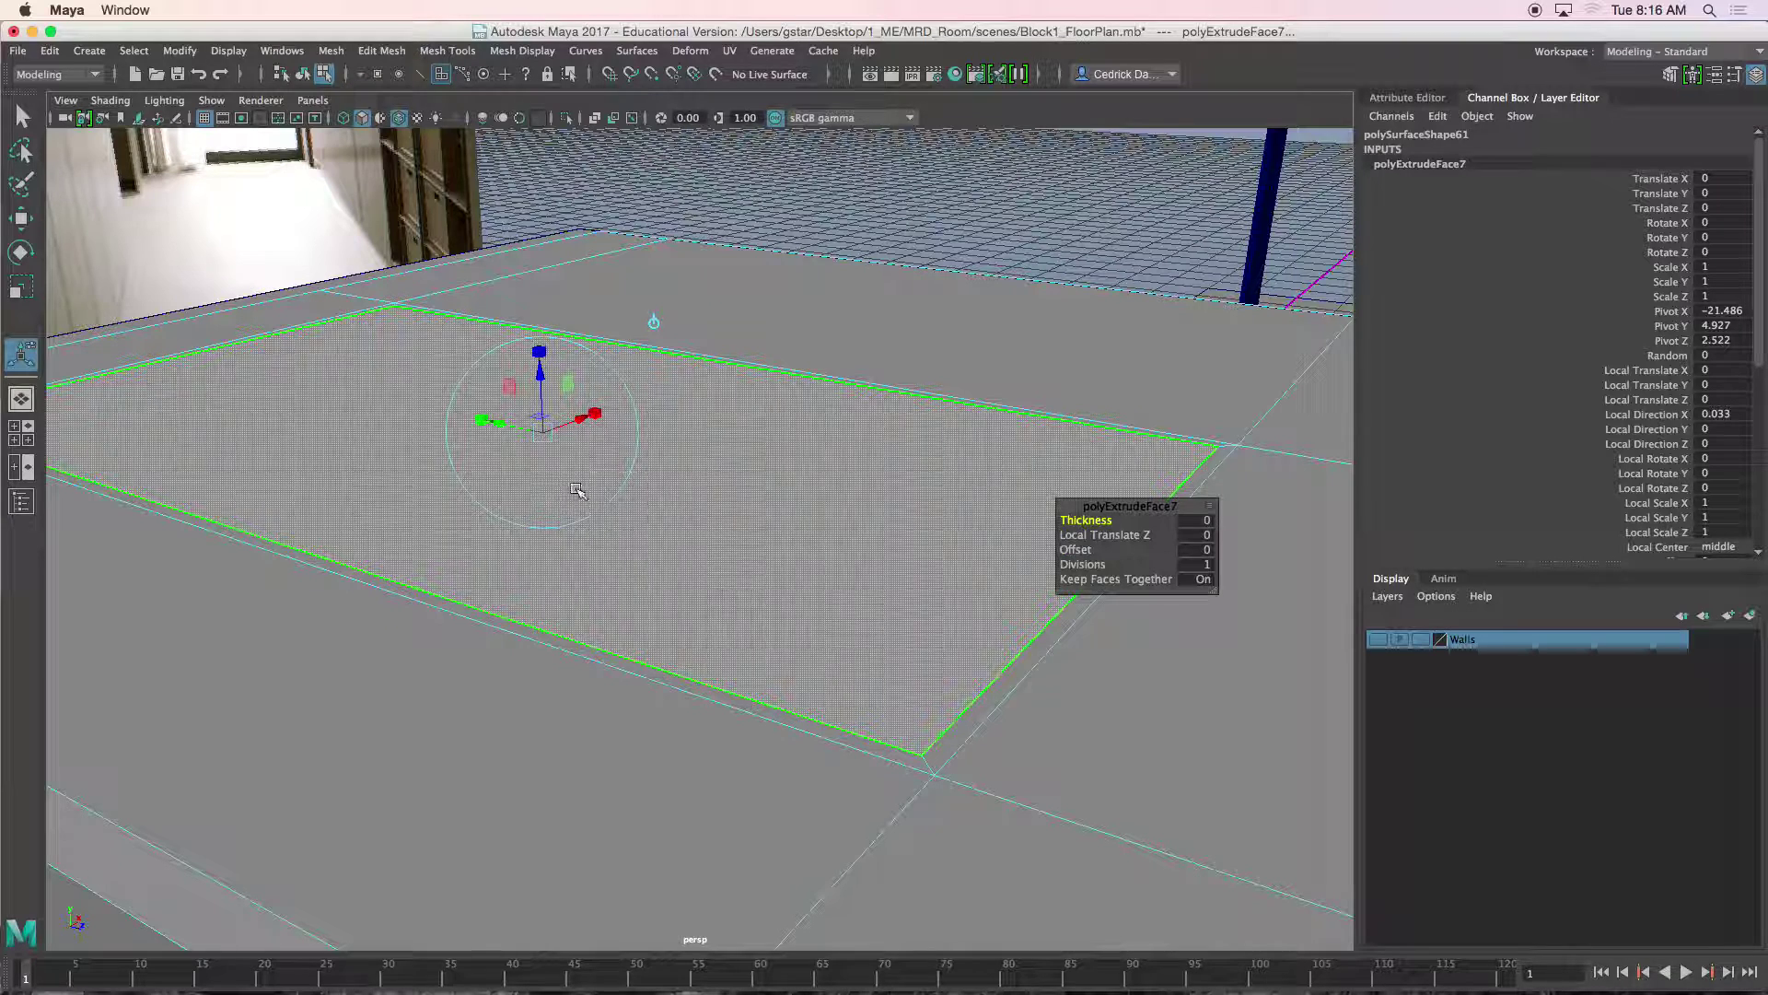
{"action": "left_click_drag", "start_coordinate": [544, 379], "coordinate": [556, 474]}
Move the row of vertices at the sink's end farther from the front panel along the countertop's length to resize the basin.
{"action": "left_click_drag", "start_coordinate": [653, 550], "coordinate": [742, 525], "text": "alt"}
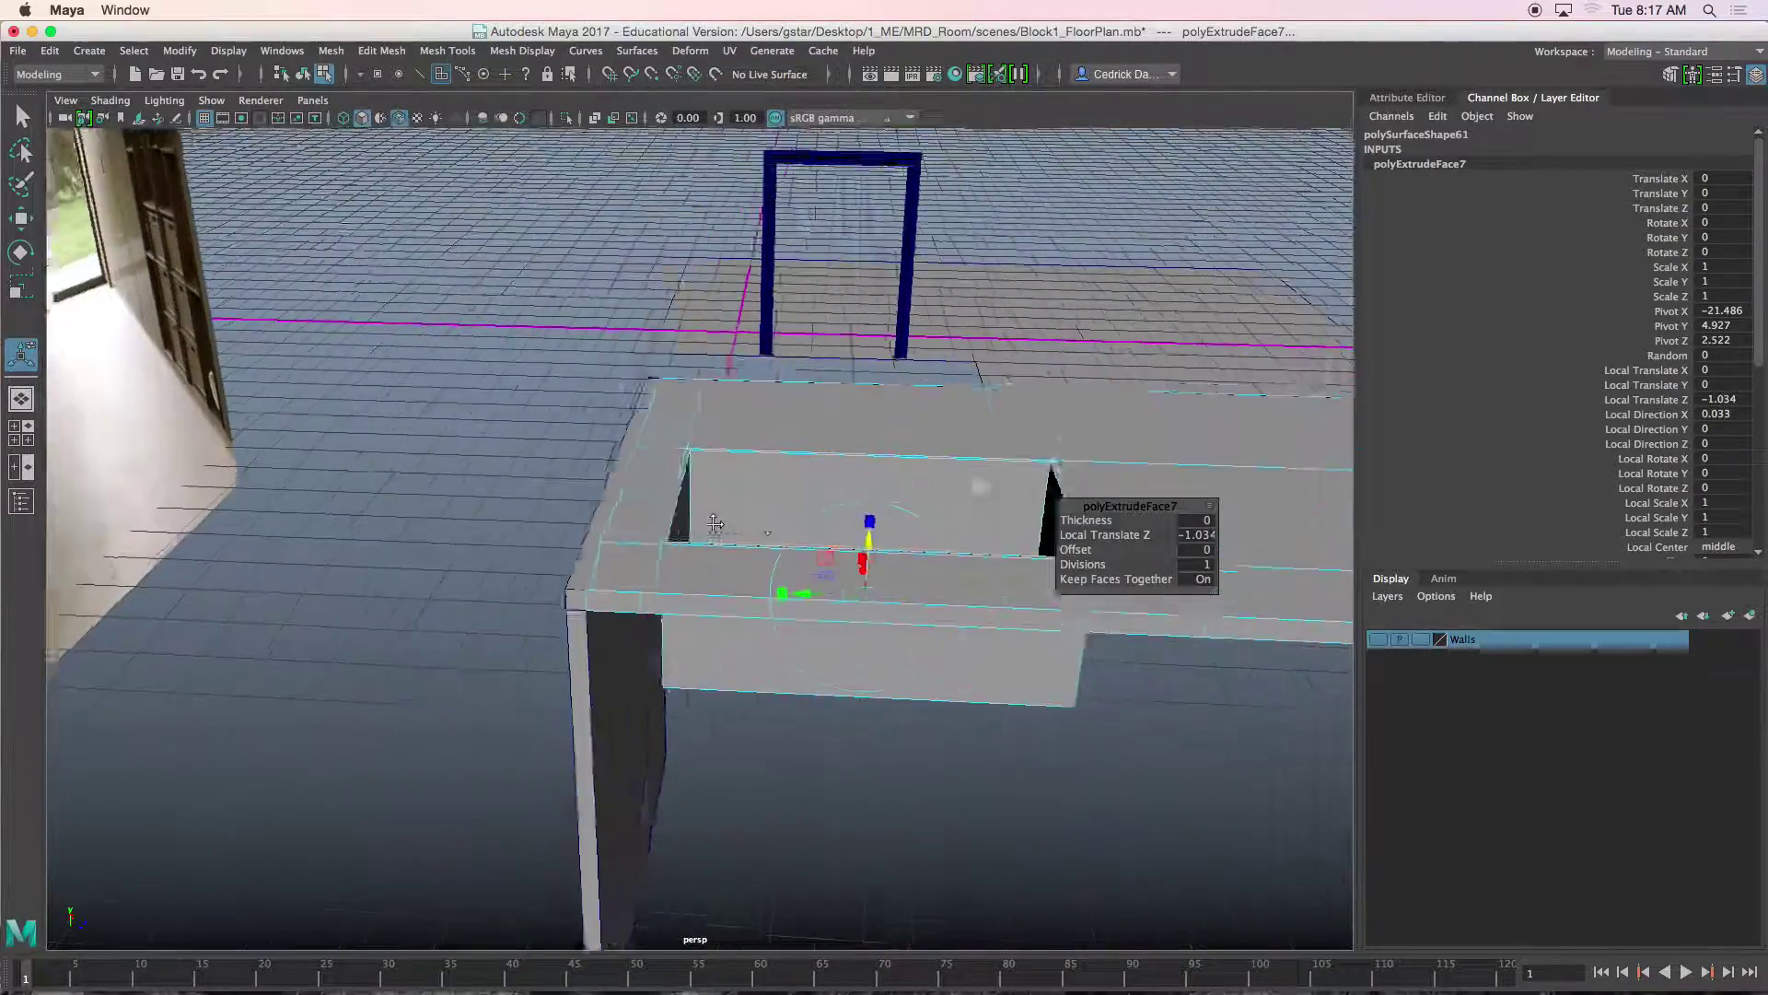
{"action": "middle_click_drag", "start_coordinate": [742, 525], "coordinate": [665, 521], "text": "alt"}
{"action": "right_click_drag", "start_coordinate": [876, 427], "coordinate": [795, 426]}
{"action": "middle_click_drag", "start_coordinate": [878, 430], "coordinate": [821, 424], "text": "alt"}
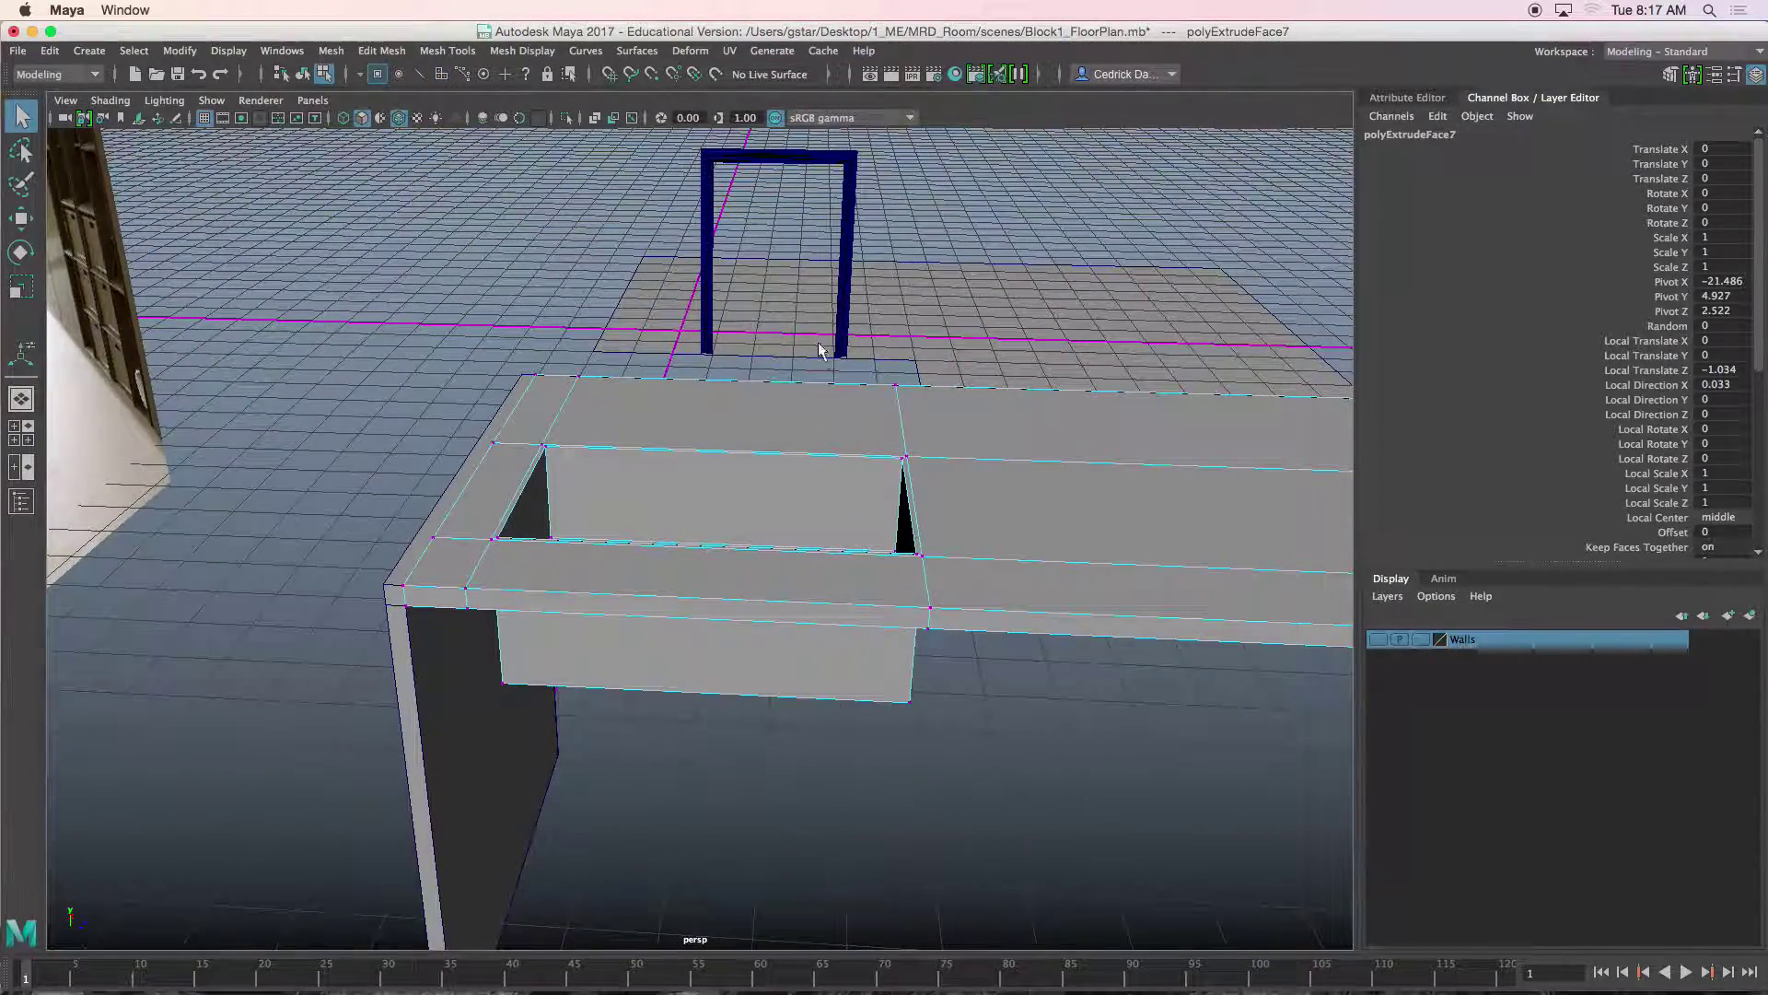
{"action": "mouse_move", "coordinate": [953, 673]}
{"action": "left_mouse_down"}
{"action": "mouse_move", "coordinate": [1034, 819]}
{"action": "mouse_move", "coordinate": [970, 666]}
{"action": "left_mouse_up"}
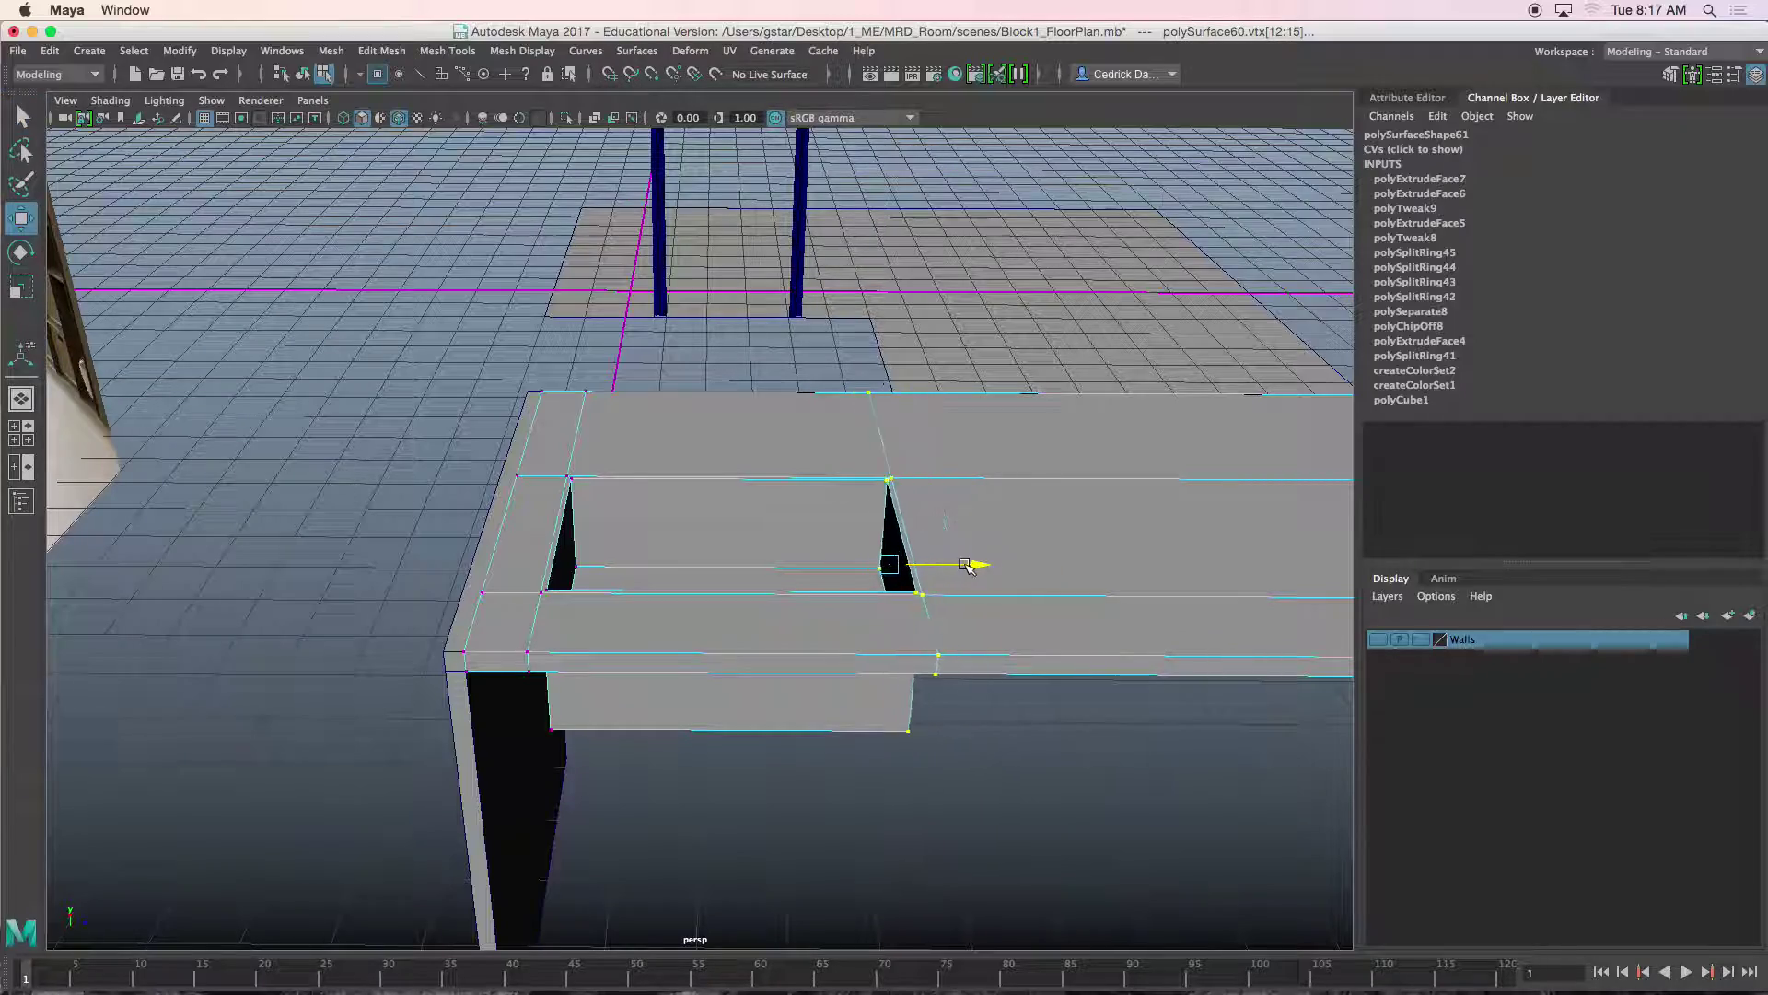
Shift the lengthwise row of vertices along the sink's long side across the countertop to adjust the basin width.
{"action": "left_click_drag", "start_coordinate": [1006, 566], "coordinate": [581, 475], "text": "alt"}
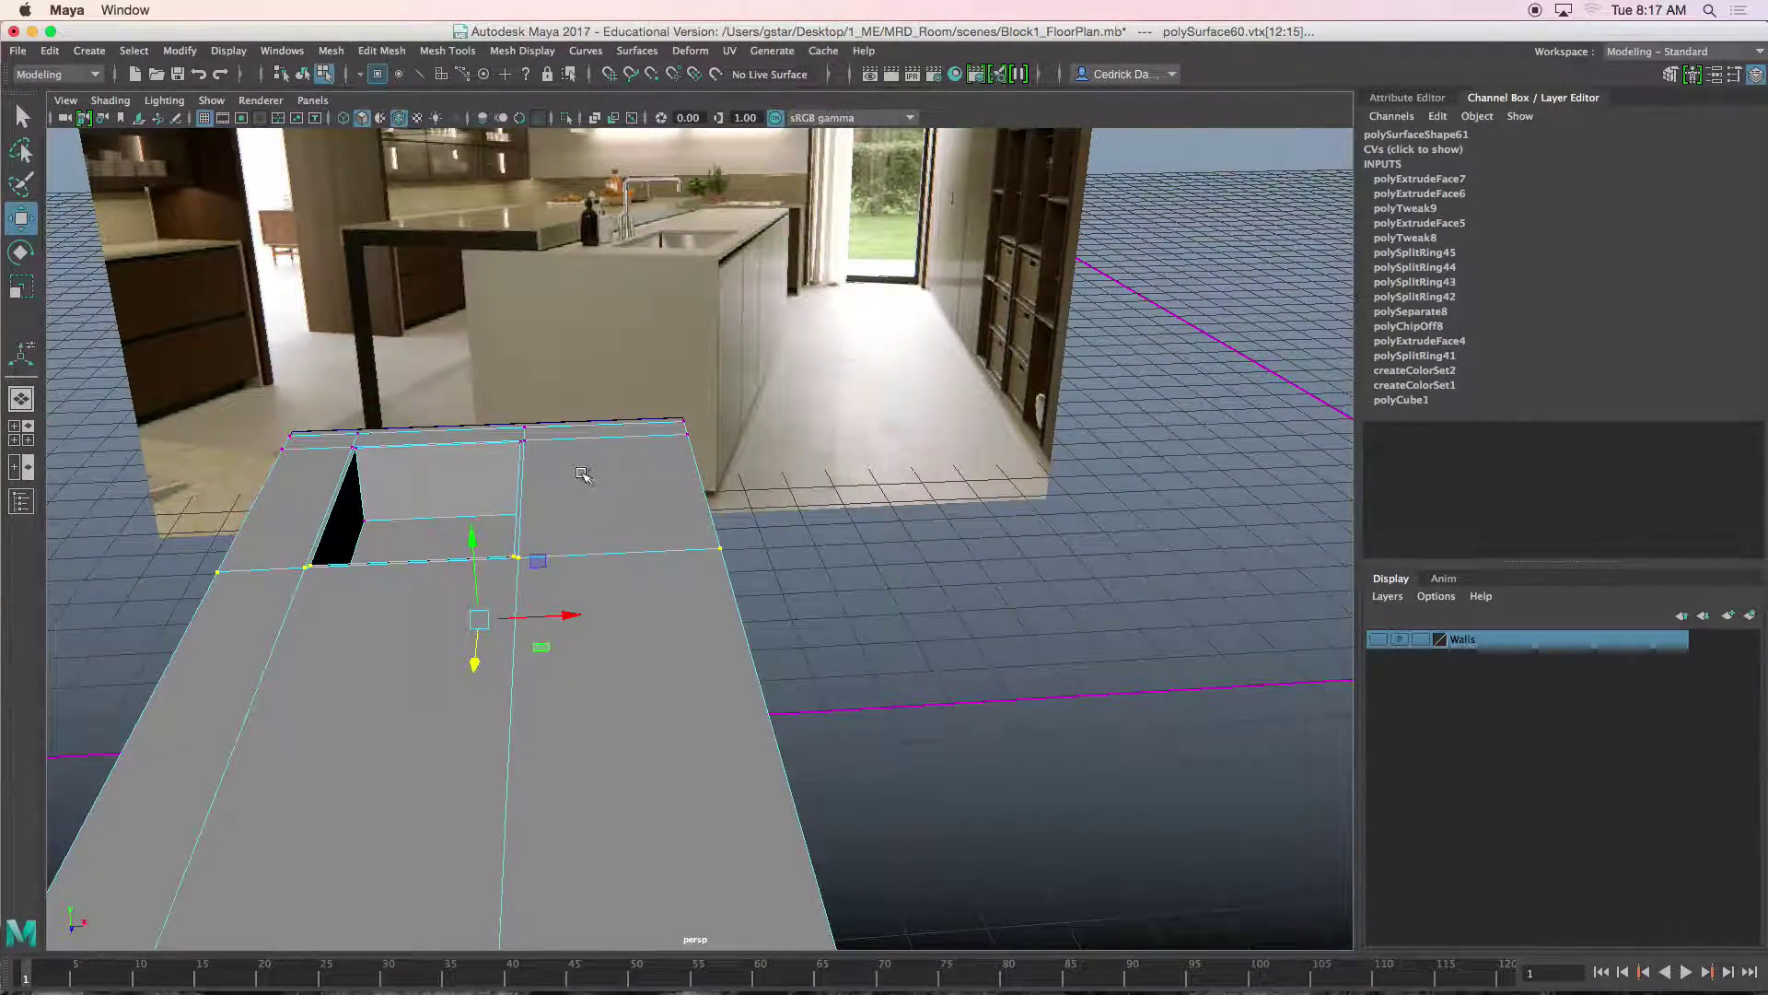
{"action": "left_click_drag", "start_coordinate": [621, 682], "coordinate": [622, 683]}
{"action": "scroll", "coordinate": [623, 726], "scroll_direction": "down", "scroll_amount": 5}
{"action": "middle_click_drag", "start_coordinate": [624, 727], "coordinate": [623, 676], "text": "alt"}
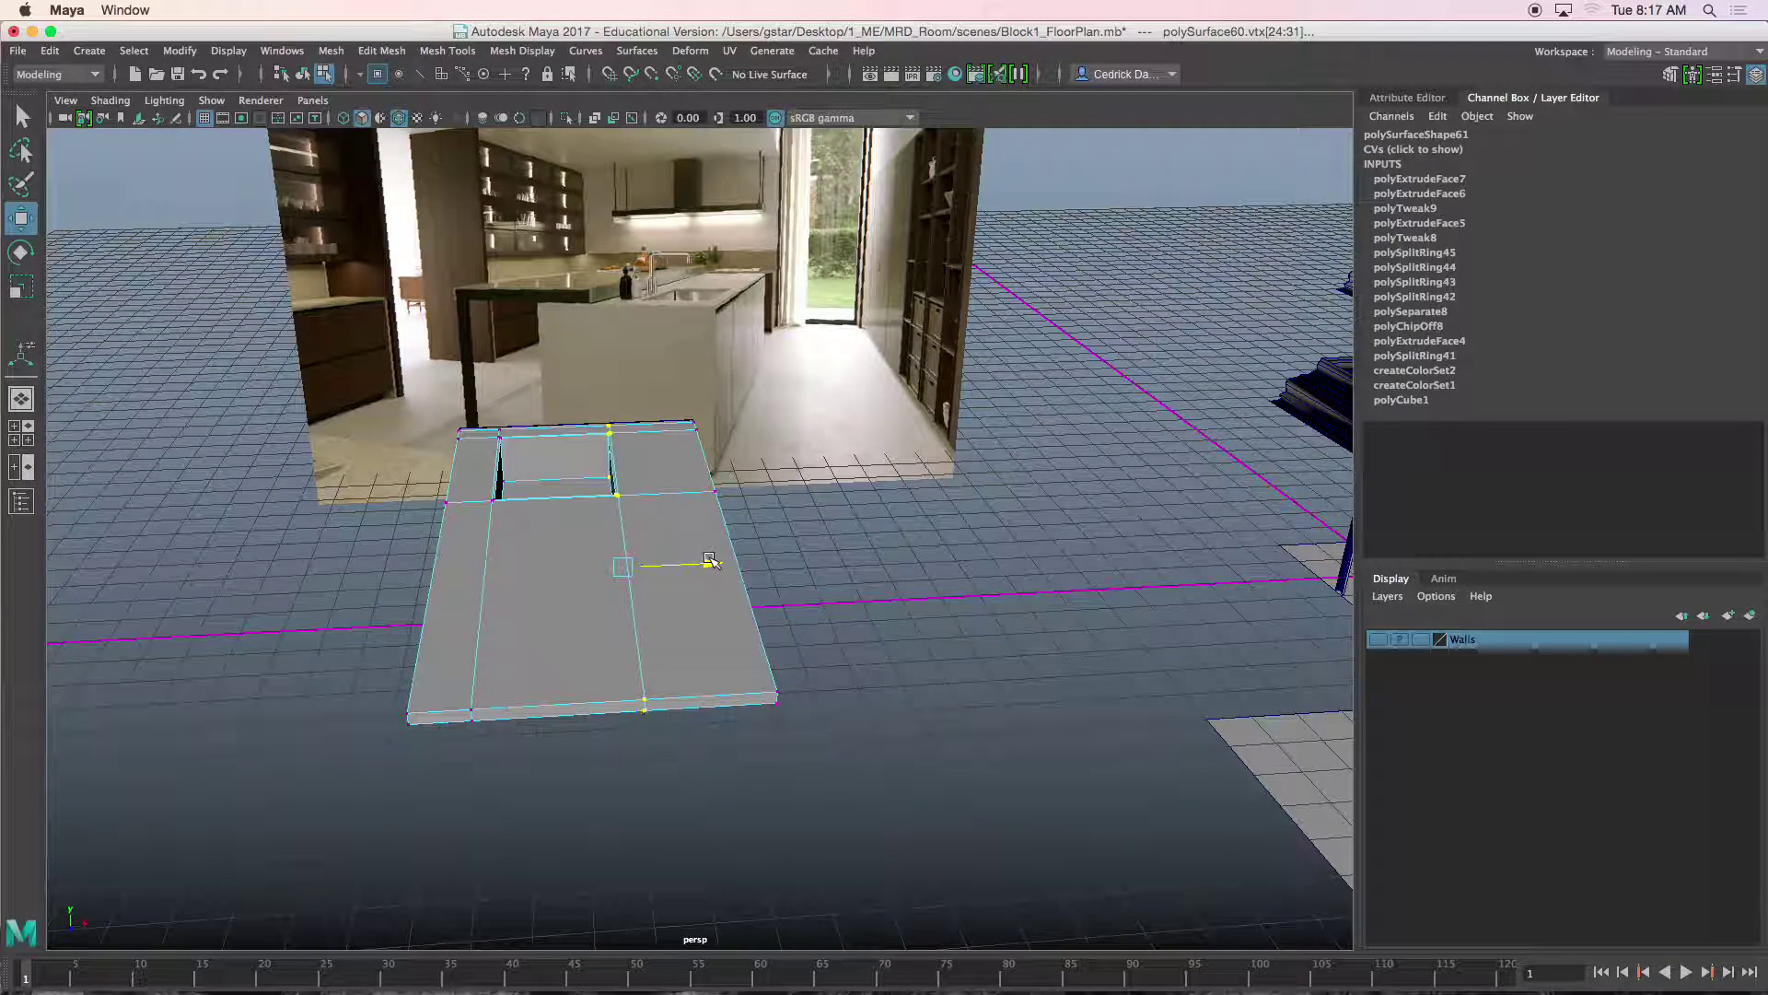
Examine the raised counter and sink in the reference image and compare them with the modelled countertop.
{"action": "left_click_drag", "start_coordinate": [716, 560], "coordinate": [615, 553], "text": "alt"}
{"action": "scroll", "coordinate": [615, 553], "scroll_direction": "up", "scroll_amount": 6}
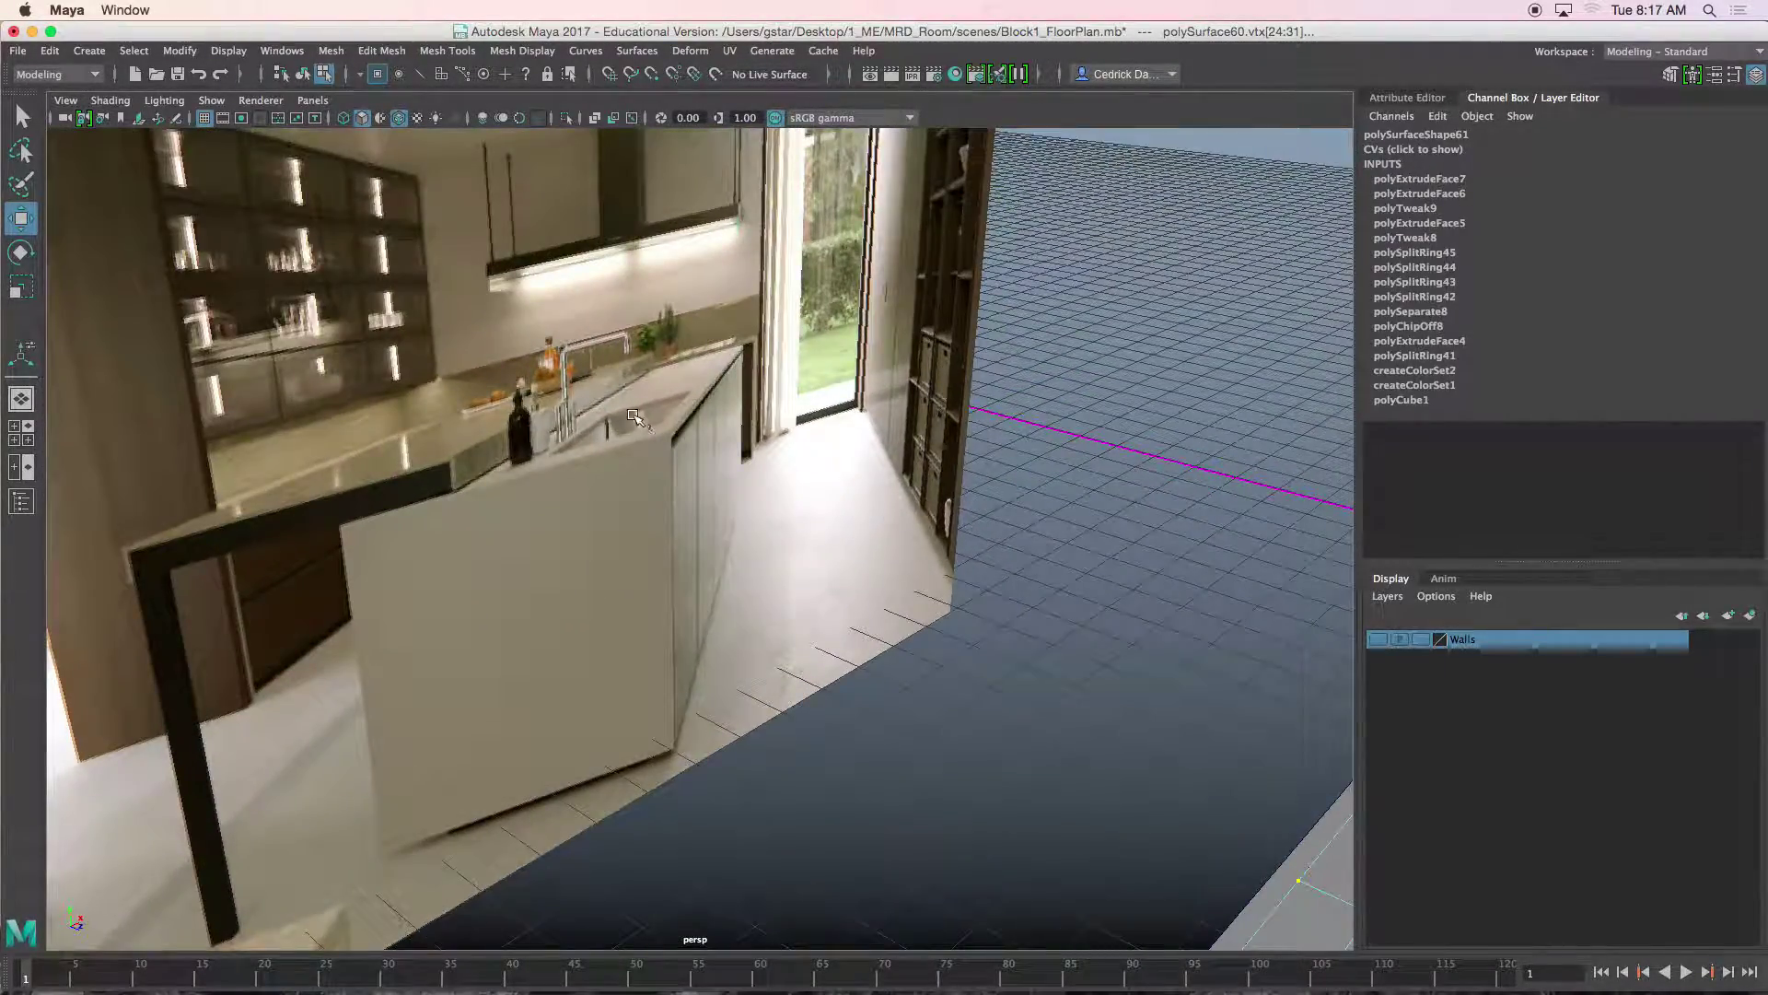
{"action": "left_click_drag", "start_coordinate": [416, 491], "coordinate": [547, 459], "text": "alt"}
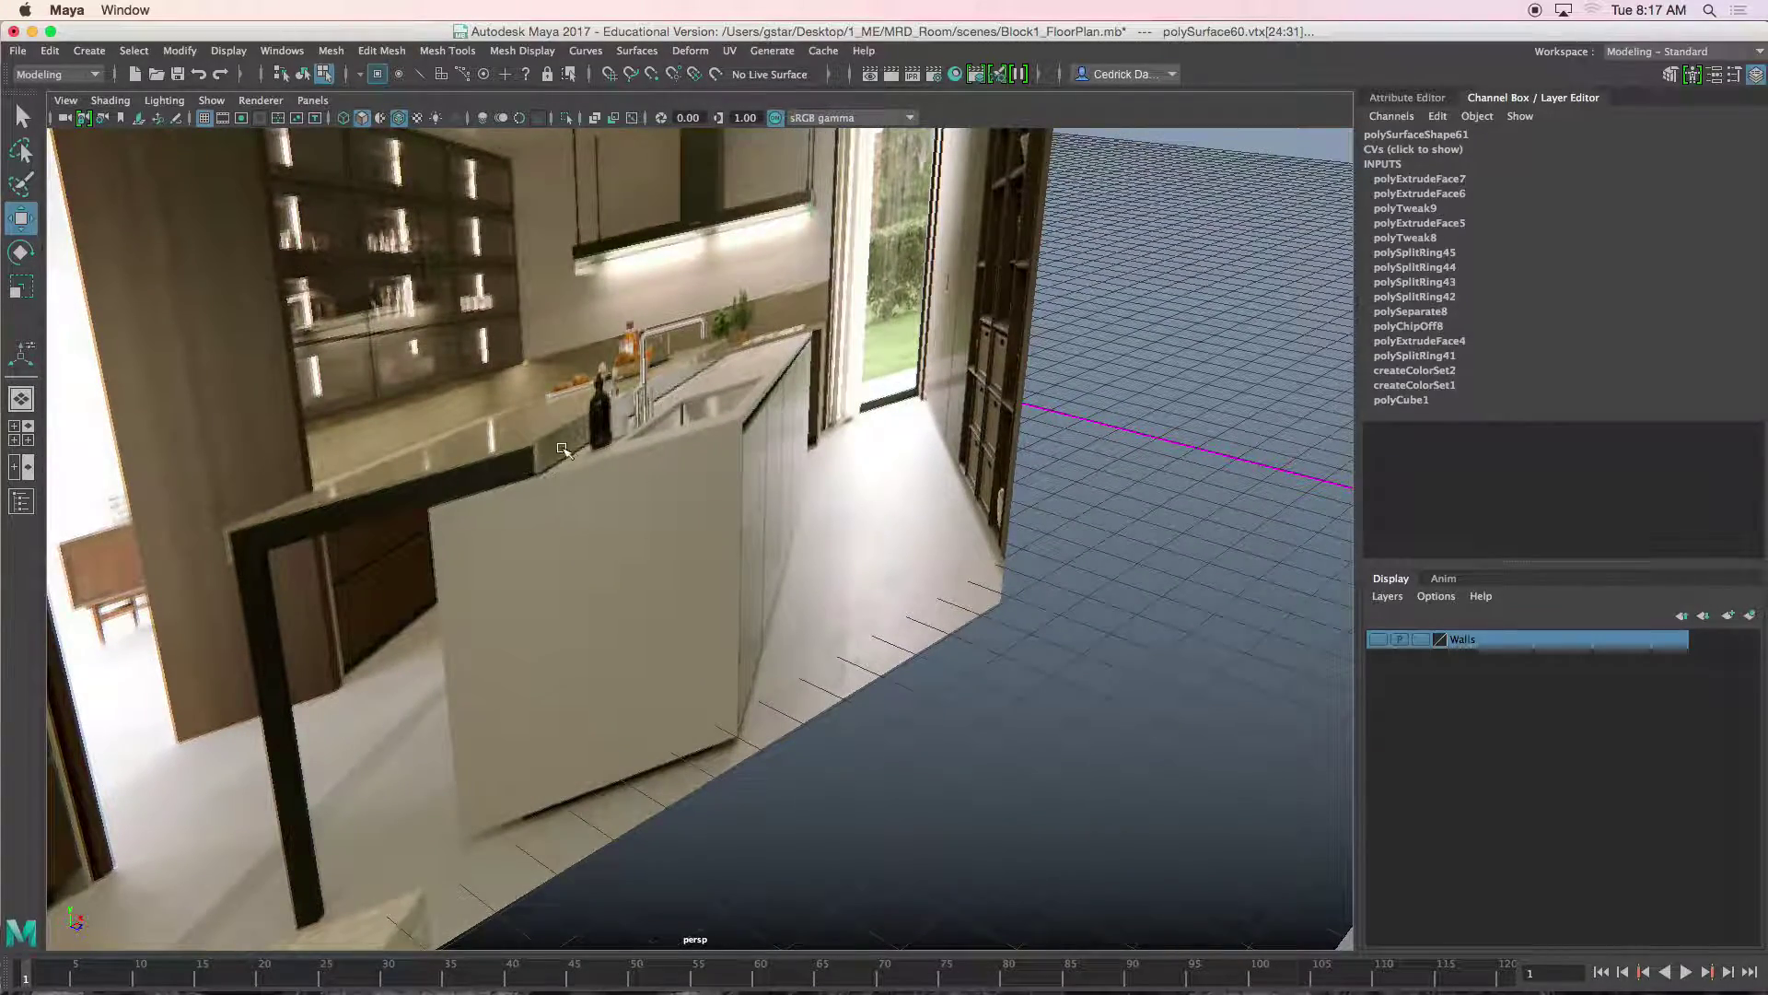
{"action": "right_click_drag", "start_coordinate": [589, 458], "coordinate": [523, 473], "text": "alt"}
{"action": "left_click_drag", "start_coordinate": [686, 543], "coordinate": [663, 554], "text": "alt"}
{"action": "middle_click_drag", "start_coordinate": [792, 594], "coordinate": [663, 513], "text": "alt"}
{"action": "left_click_drag", "start_coordinate": [663, 512], "coordinate": [611, 550], "text": "alt"}
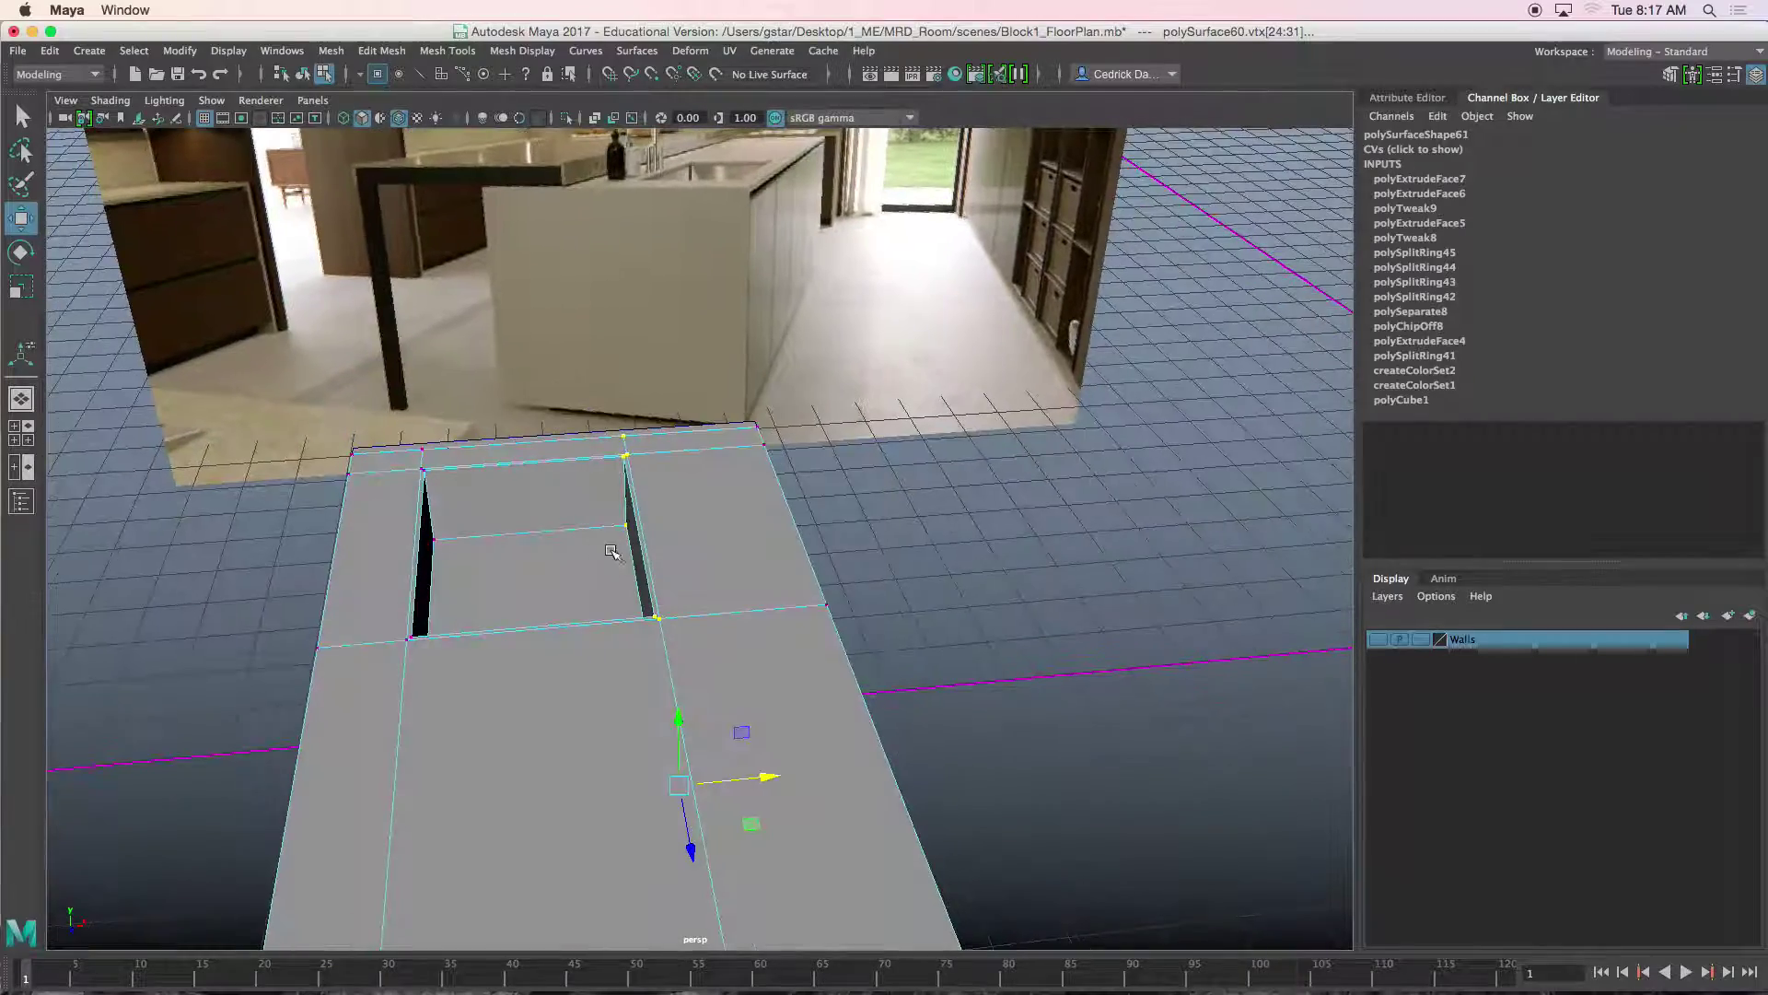
Duplicate the strip of top faces running along the countertop beside the sink and lift the copy above it.
{"action": "right_click", "coordinate": [678, 476]}
{"action": "left_click", "coordinate": [675, 519]}
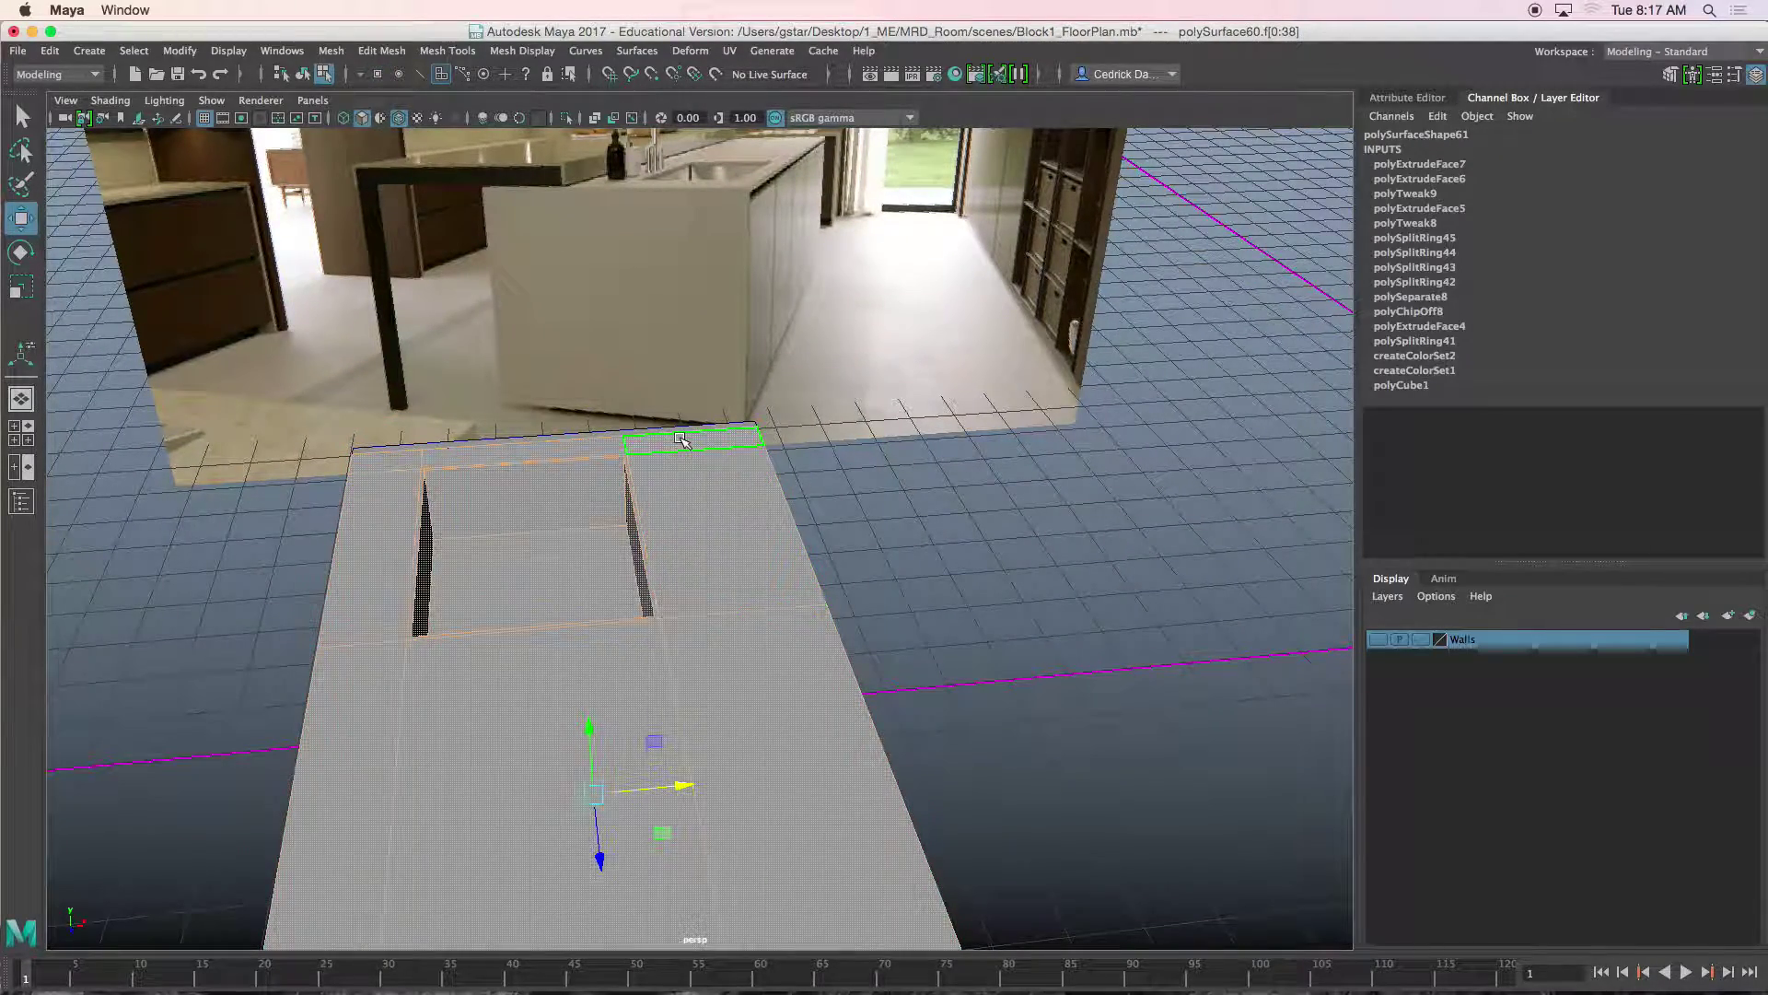
{"action": "left_click", "coordinate": [680, 440]}
{"action": "left_click", "coordinate": [717, 541], "text": "shift"}
{"action": "left_click", "coordinate": [742, 679], "text": "shift"}
{"action": "scroll", "coordinate": [741, 680], "scroll_direction": "down", "scroll_amount": 5}
{"action": "middle_click_drag", "start_coordinate": [740, 680], "coordinate": [737, 592], "text": "alt"}
{"action": "left_click_drag", "start_coordinate": [738, 591], "coordinate": [726, 484], "text": "alt"}
{"action": "middle_click_drag", "start_coordinate": [726, 483], "coordinate": [690, 405], "text": "alt"}
{"action": "left_click", "coordinate": [382, 51]}
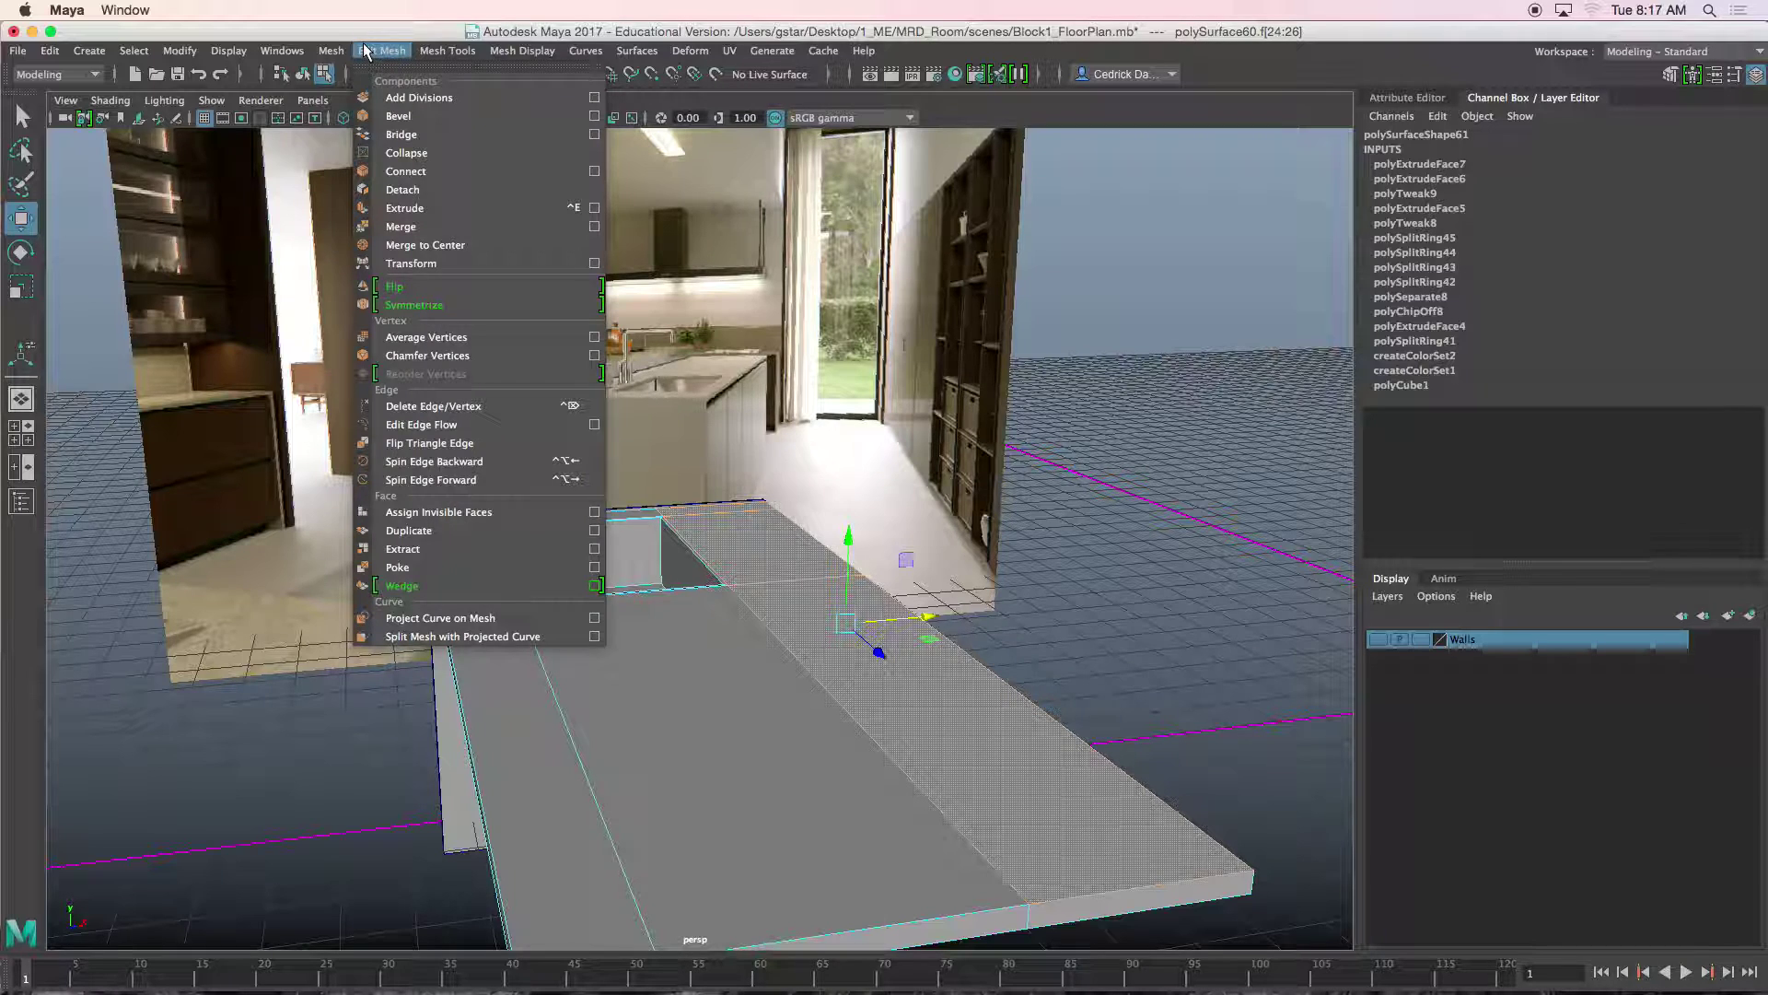
{"action": "left_click", "coordinate": [408, 530]}
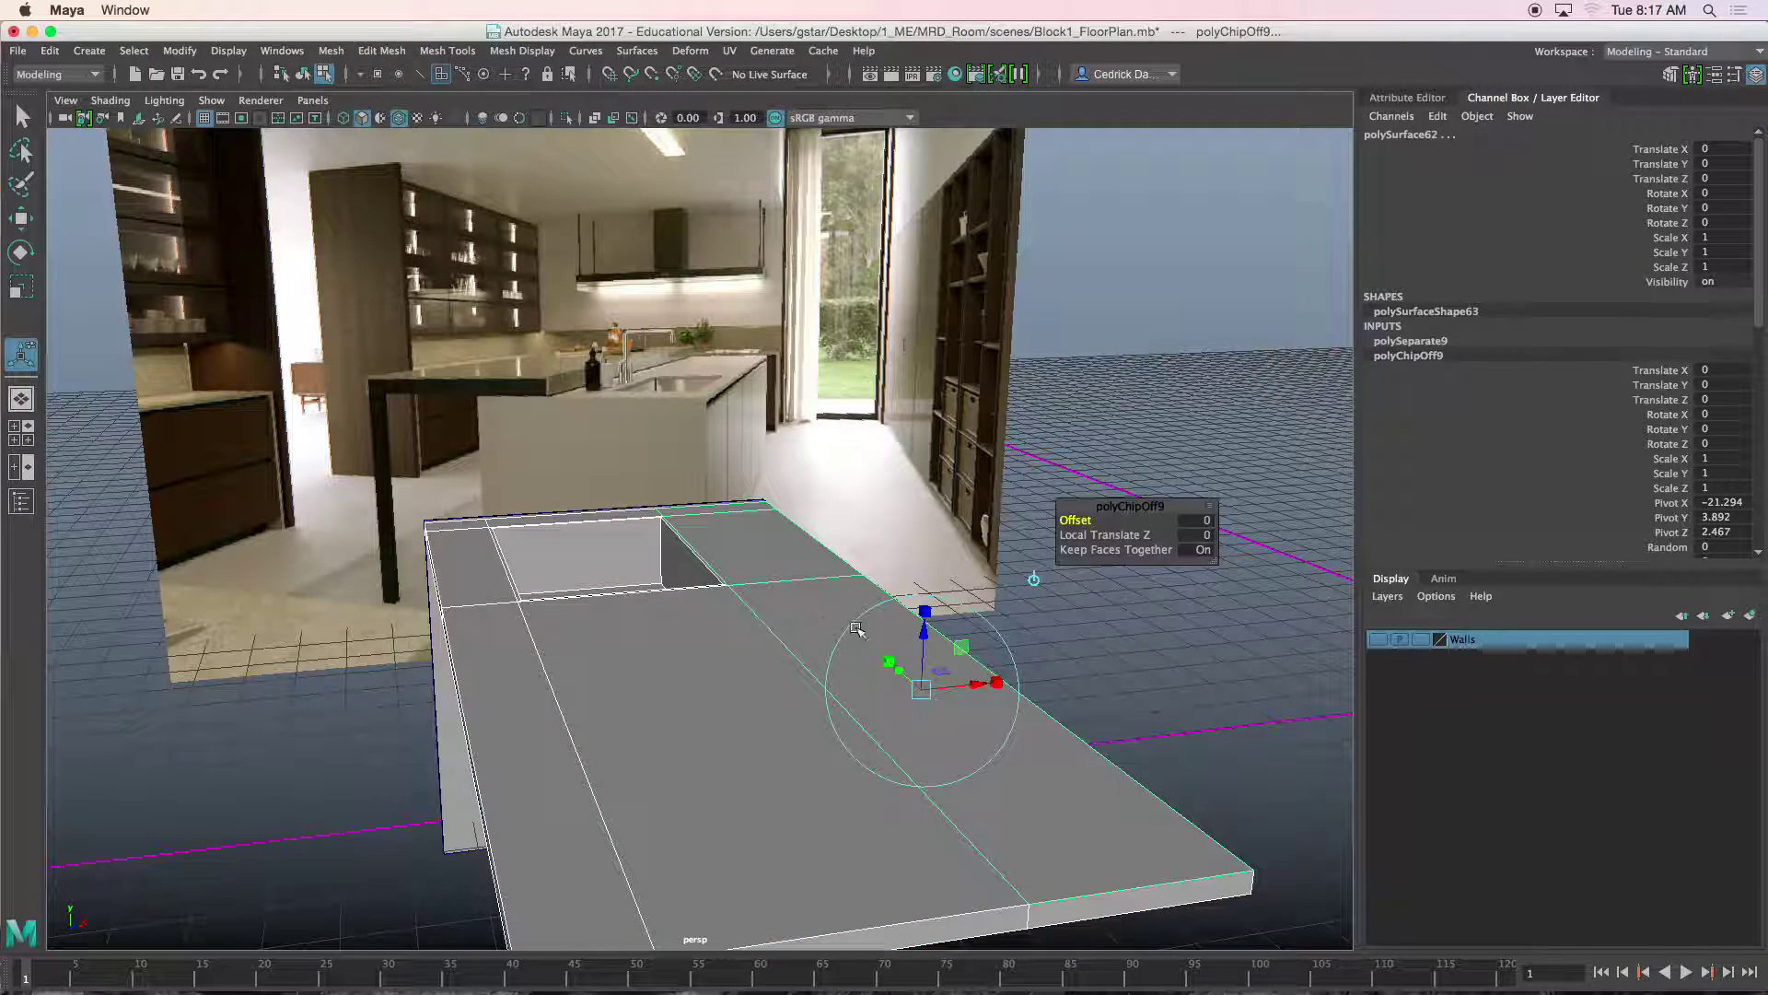
{"action": "left_click_drag", "start_coordinate": [935, 636], "coordinate": [932, 440]}
Center the pivot of the duplicated strip and lower it onto the countertop, at Translate Y -2.006.
{"action": "right_click_drag", "start_coordinate": [779, 406], "coordinate": [820, 377]}
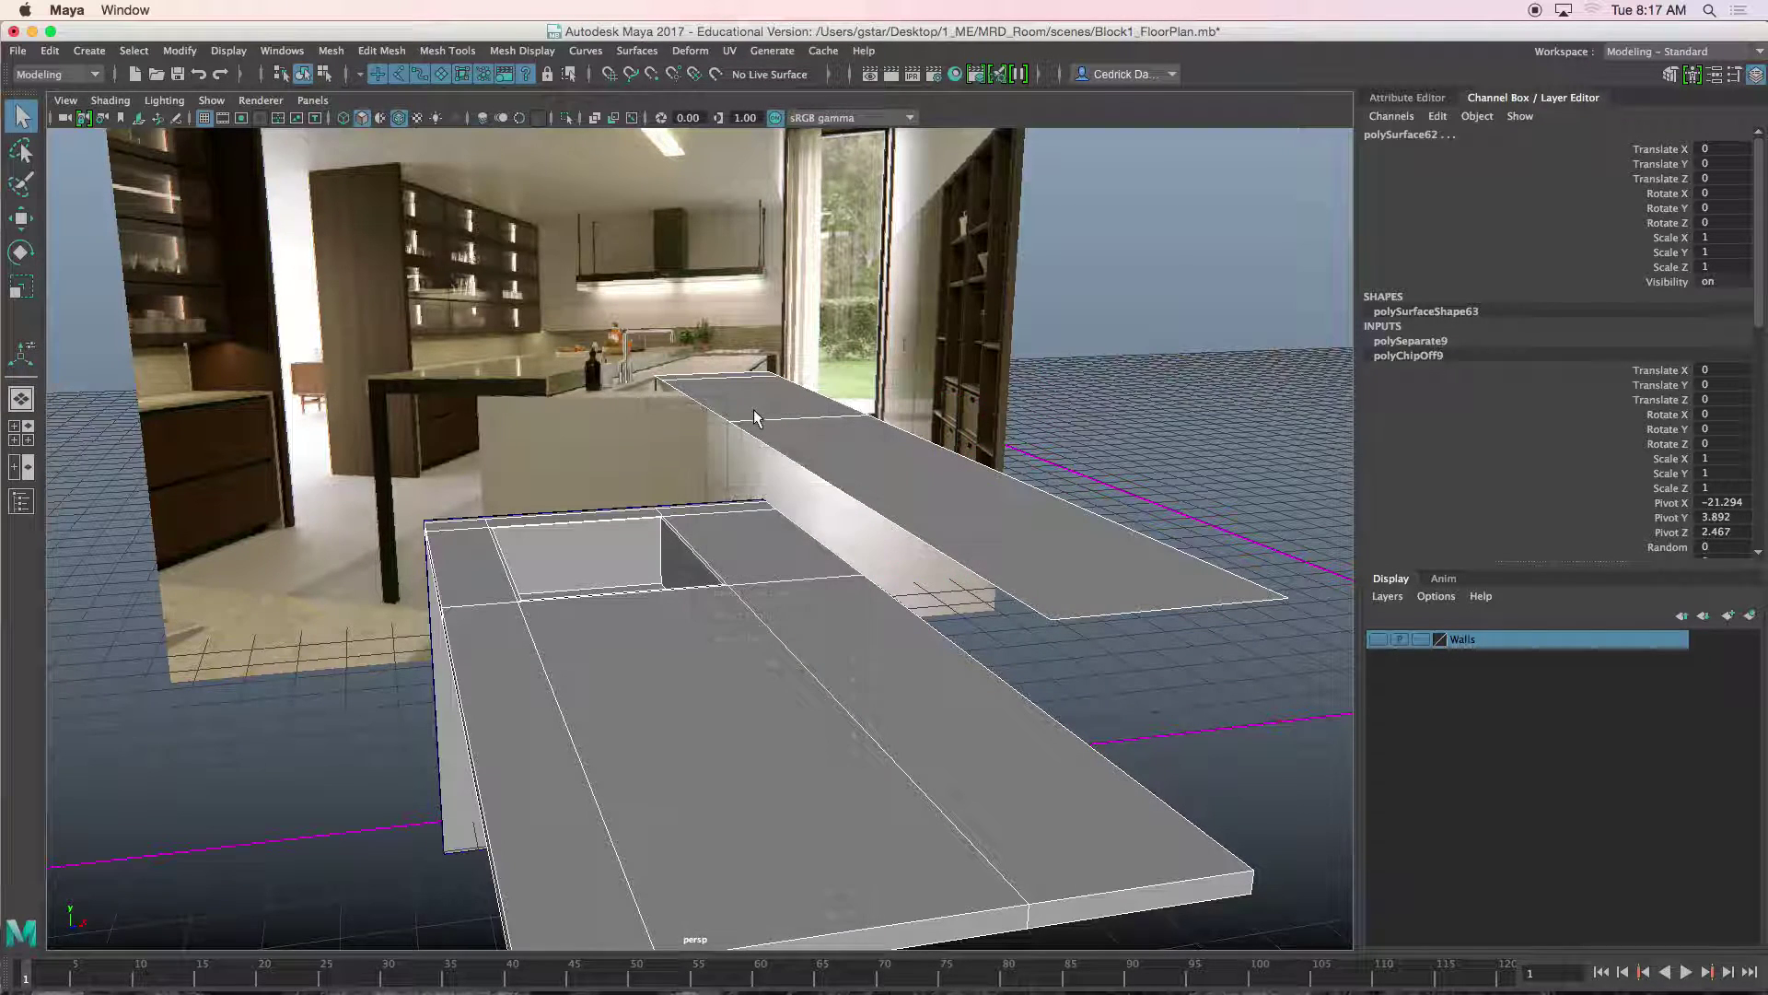
{"action": "left_click", "coordinate": [790, 412]}
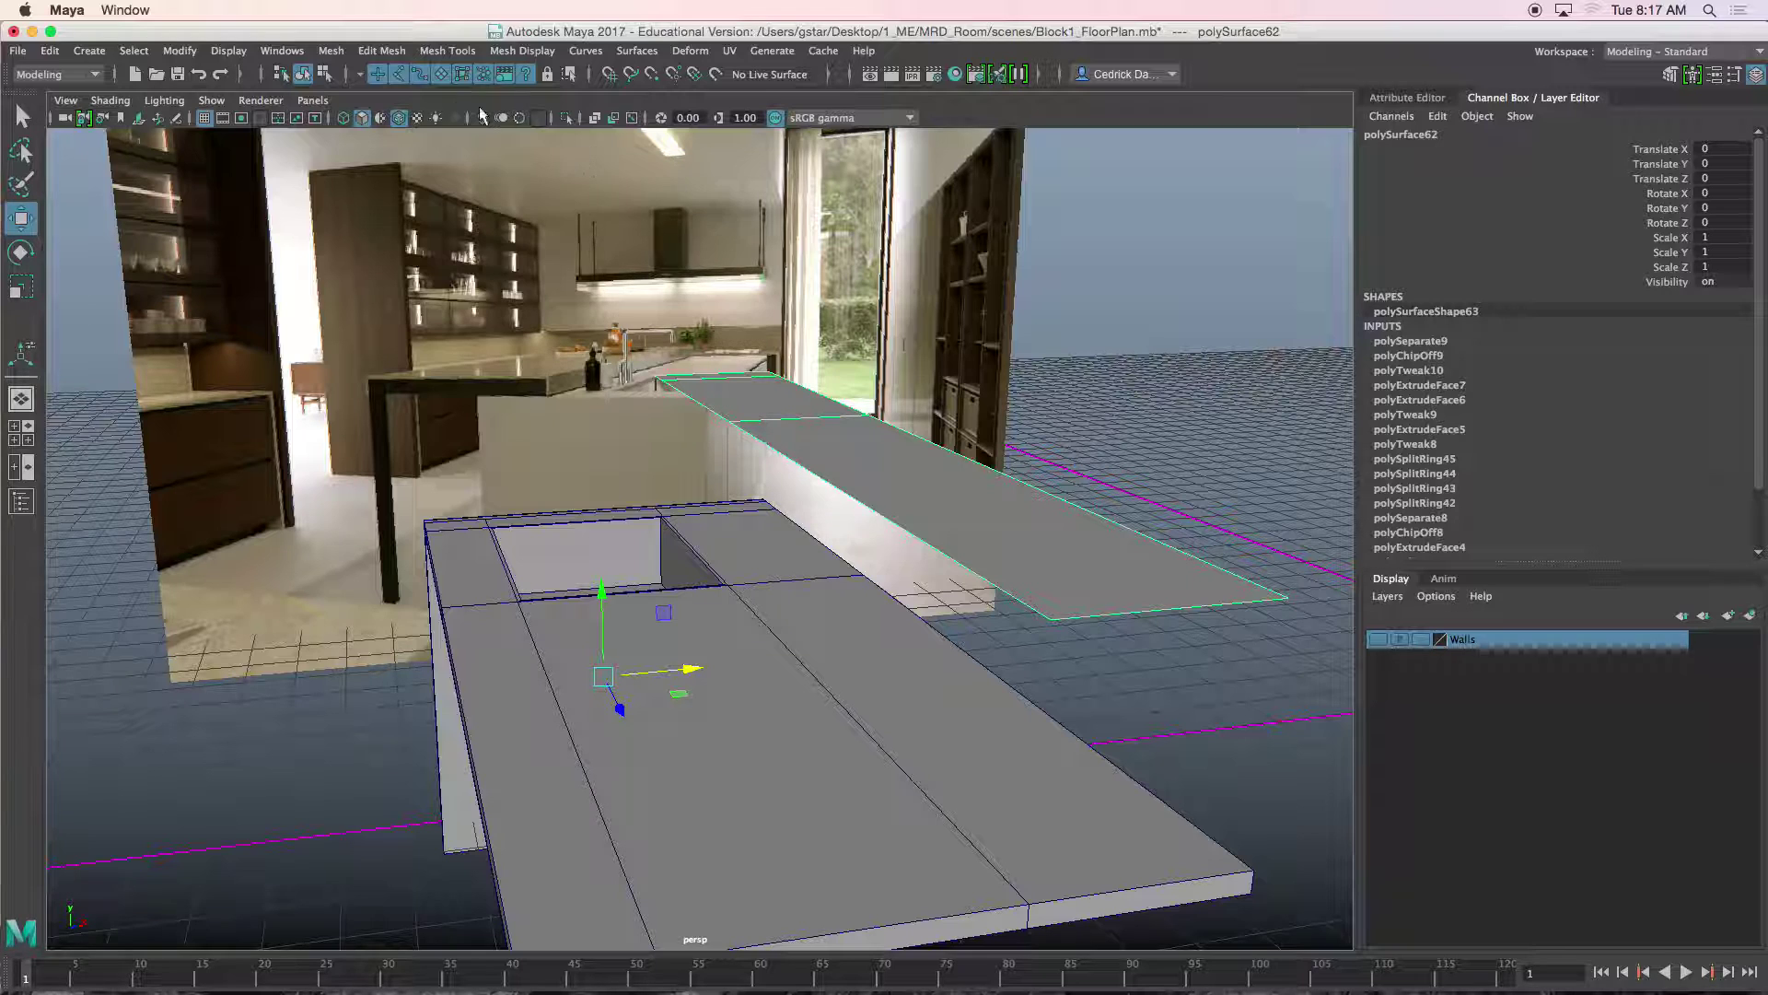
{"action": "left_click", "coordinate": [196, 51]}
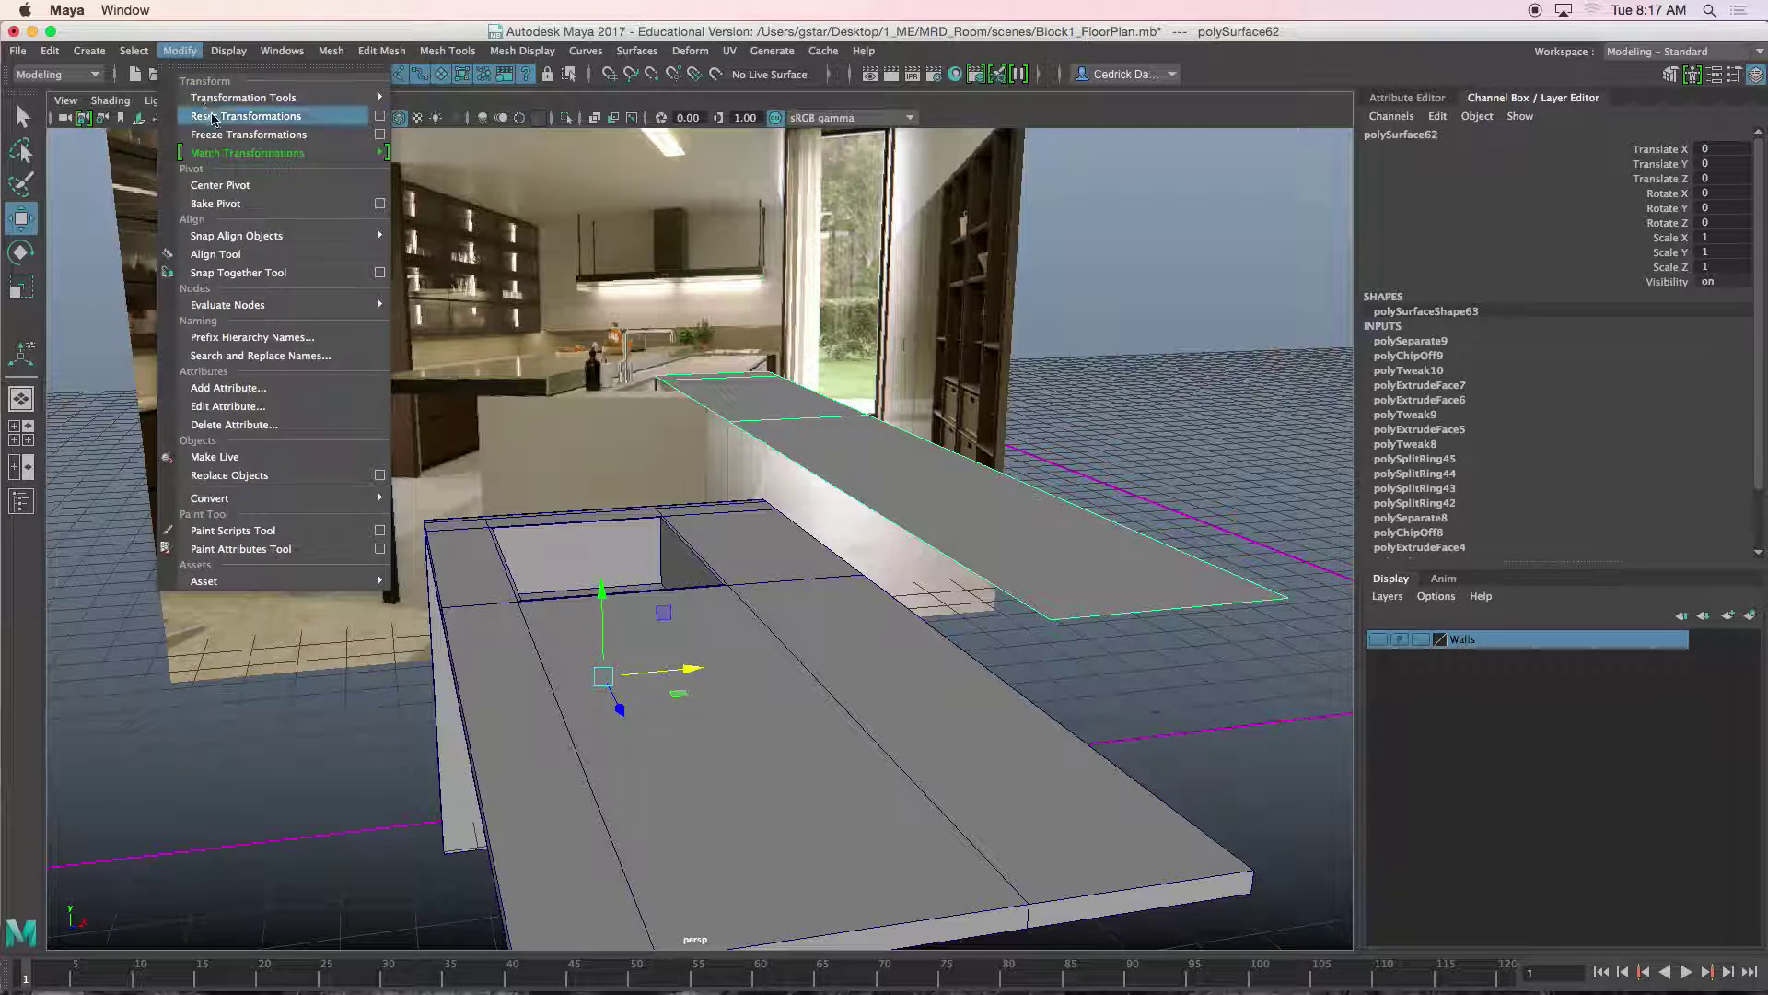
{"action": "left_click", "coordinate": [221, 186]}
{"action": "left_click_drag", "start_coordinate": [865, 363], "coordinate": [734, 428]}
Extrude the strip's faces upward with Local Translate Z 0.21 to give it thickness, and return to object mode.
{"action": "key", "text": "ctrl+e"}
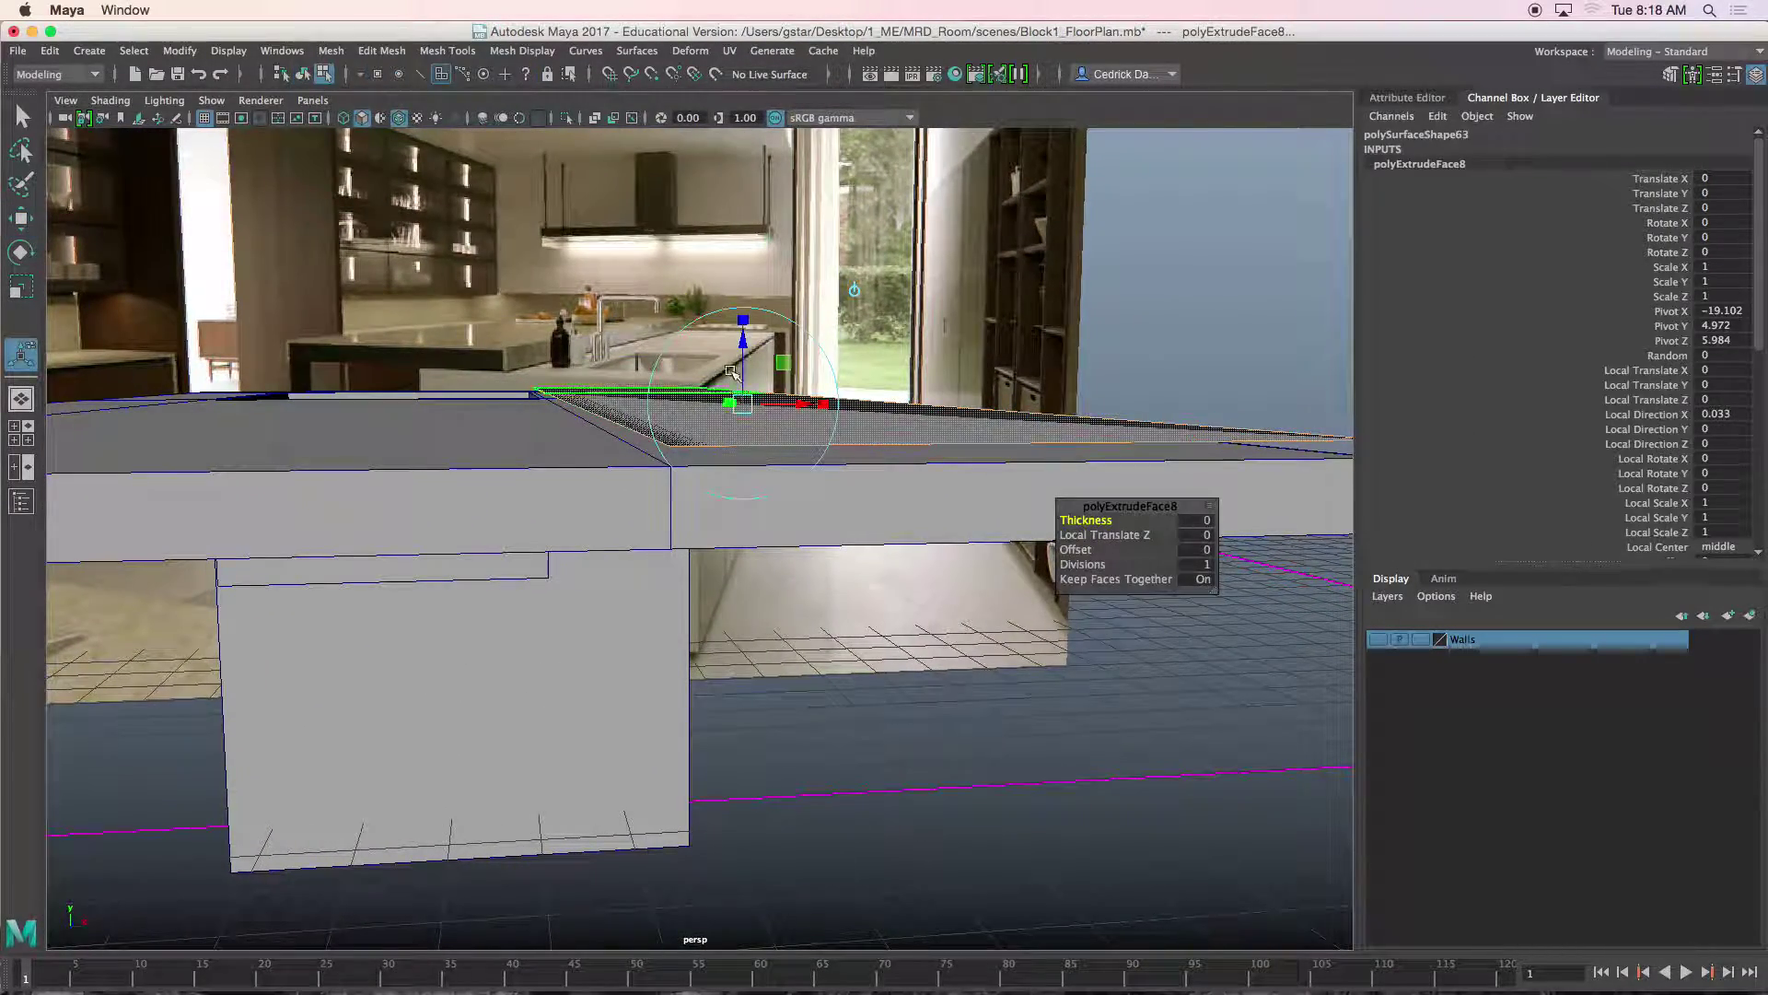
{"action": "left_click_drag", "start_coordinate": [743, 348], "coordinate": [927, 415]}
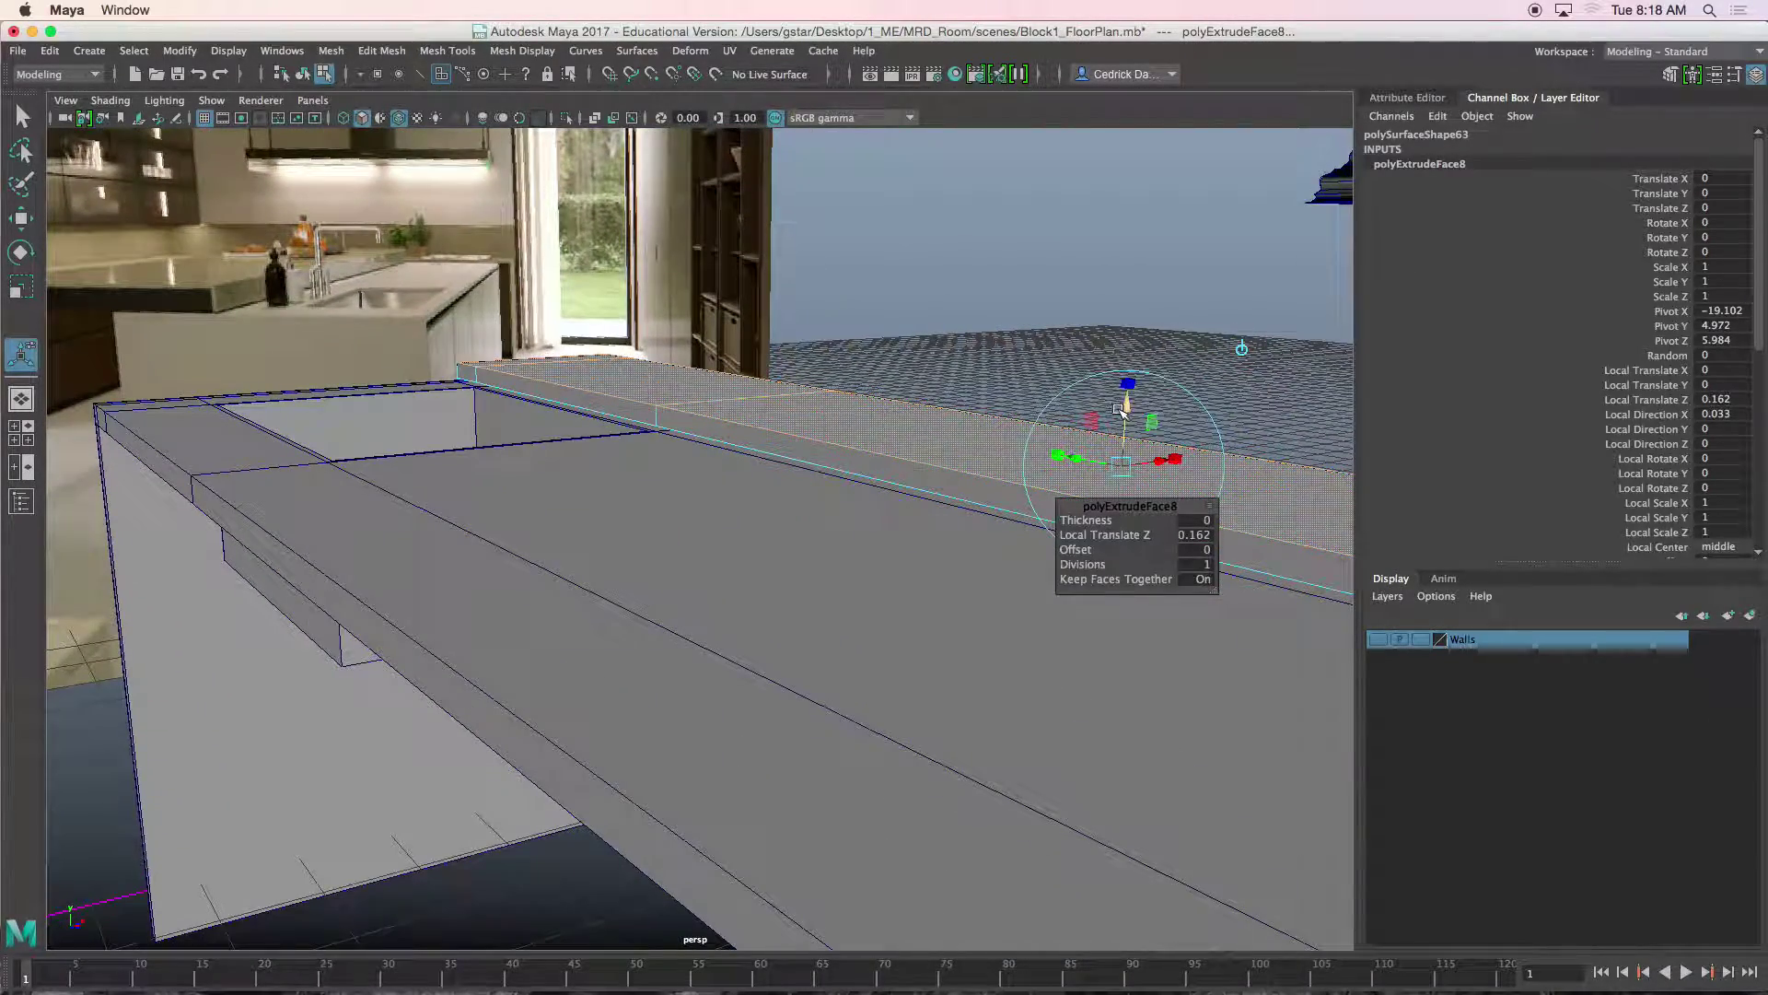
{"action": "right_click", "coordinate": [819, 409]}
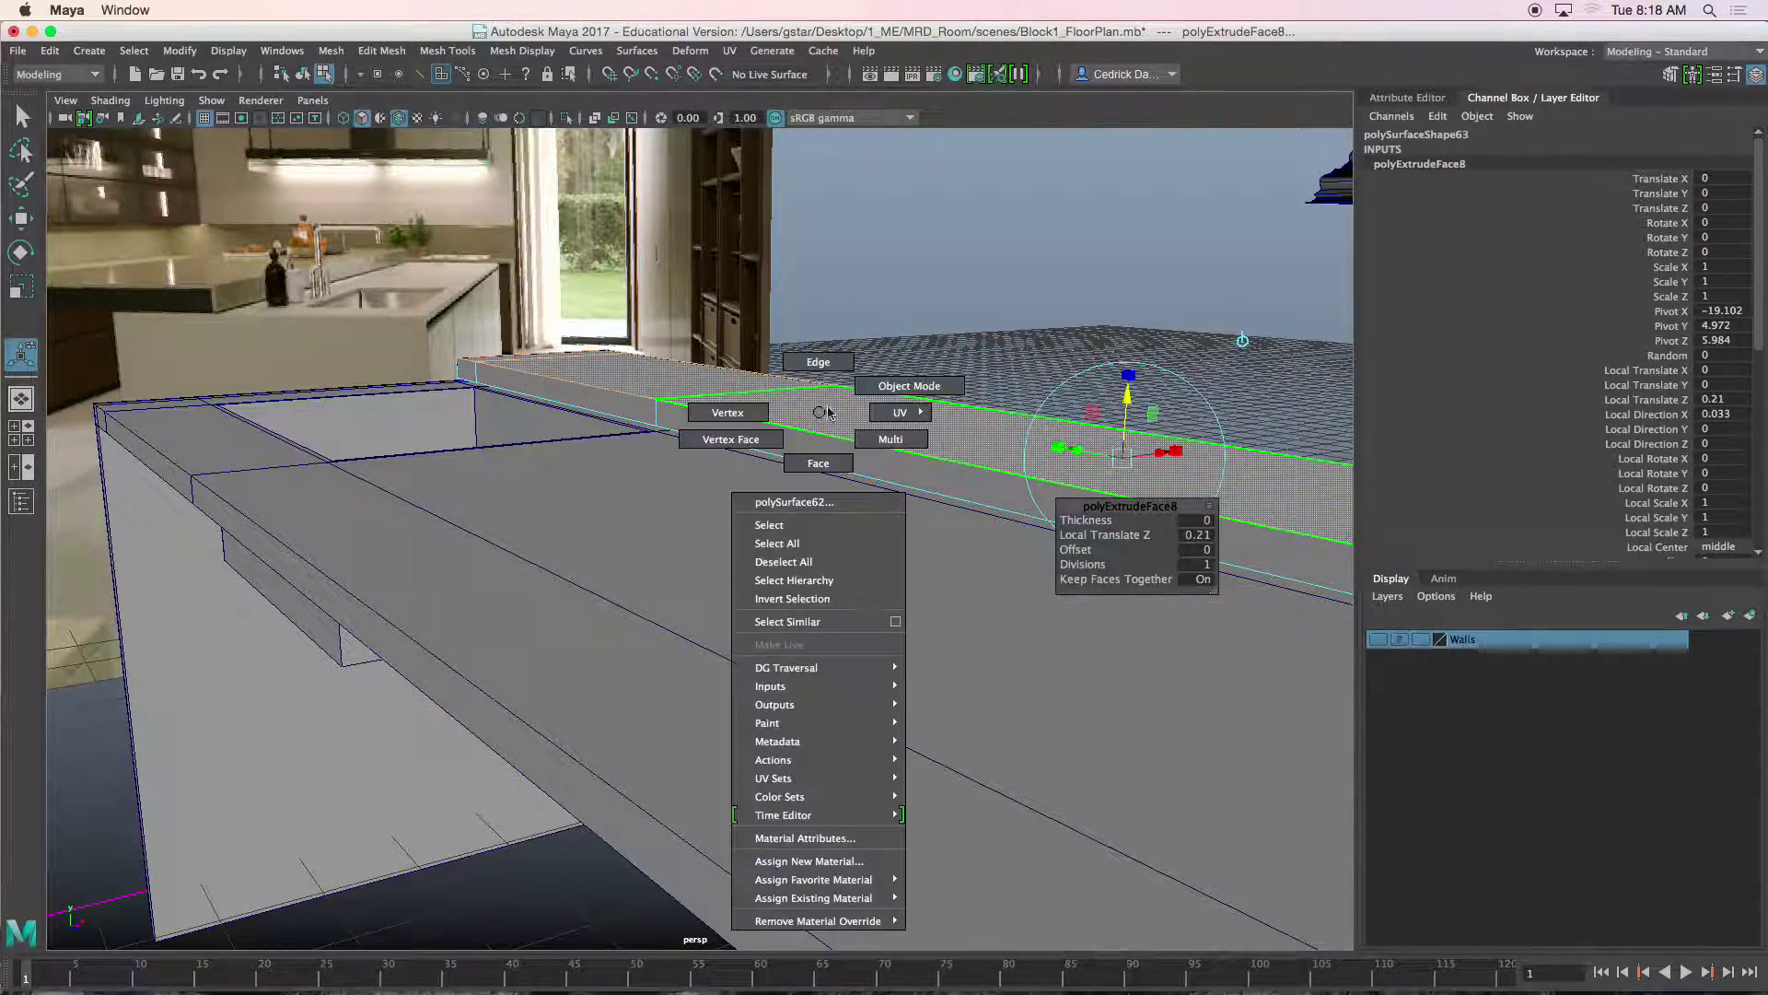
{"action": "left_click", "coordinate": [868, 386]}
Move the strip's two outer side faces outward beyond the countertop edge to widen the raised counter, and return to object mode.
{"action": "left_click_drag", "start_coordinate": [868, 387], "coordinate": [722, 426], "text": "alt"}
{"action": "right_click", "coordinate": [600, 428]}
{"action": "left_click", "coordinate": [599, 475]}
{"action": "left_click", "coordinate": [598, 473]}
{"action": "left_click", "coordinate": [605, 445], "text": "shift"}
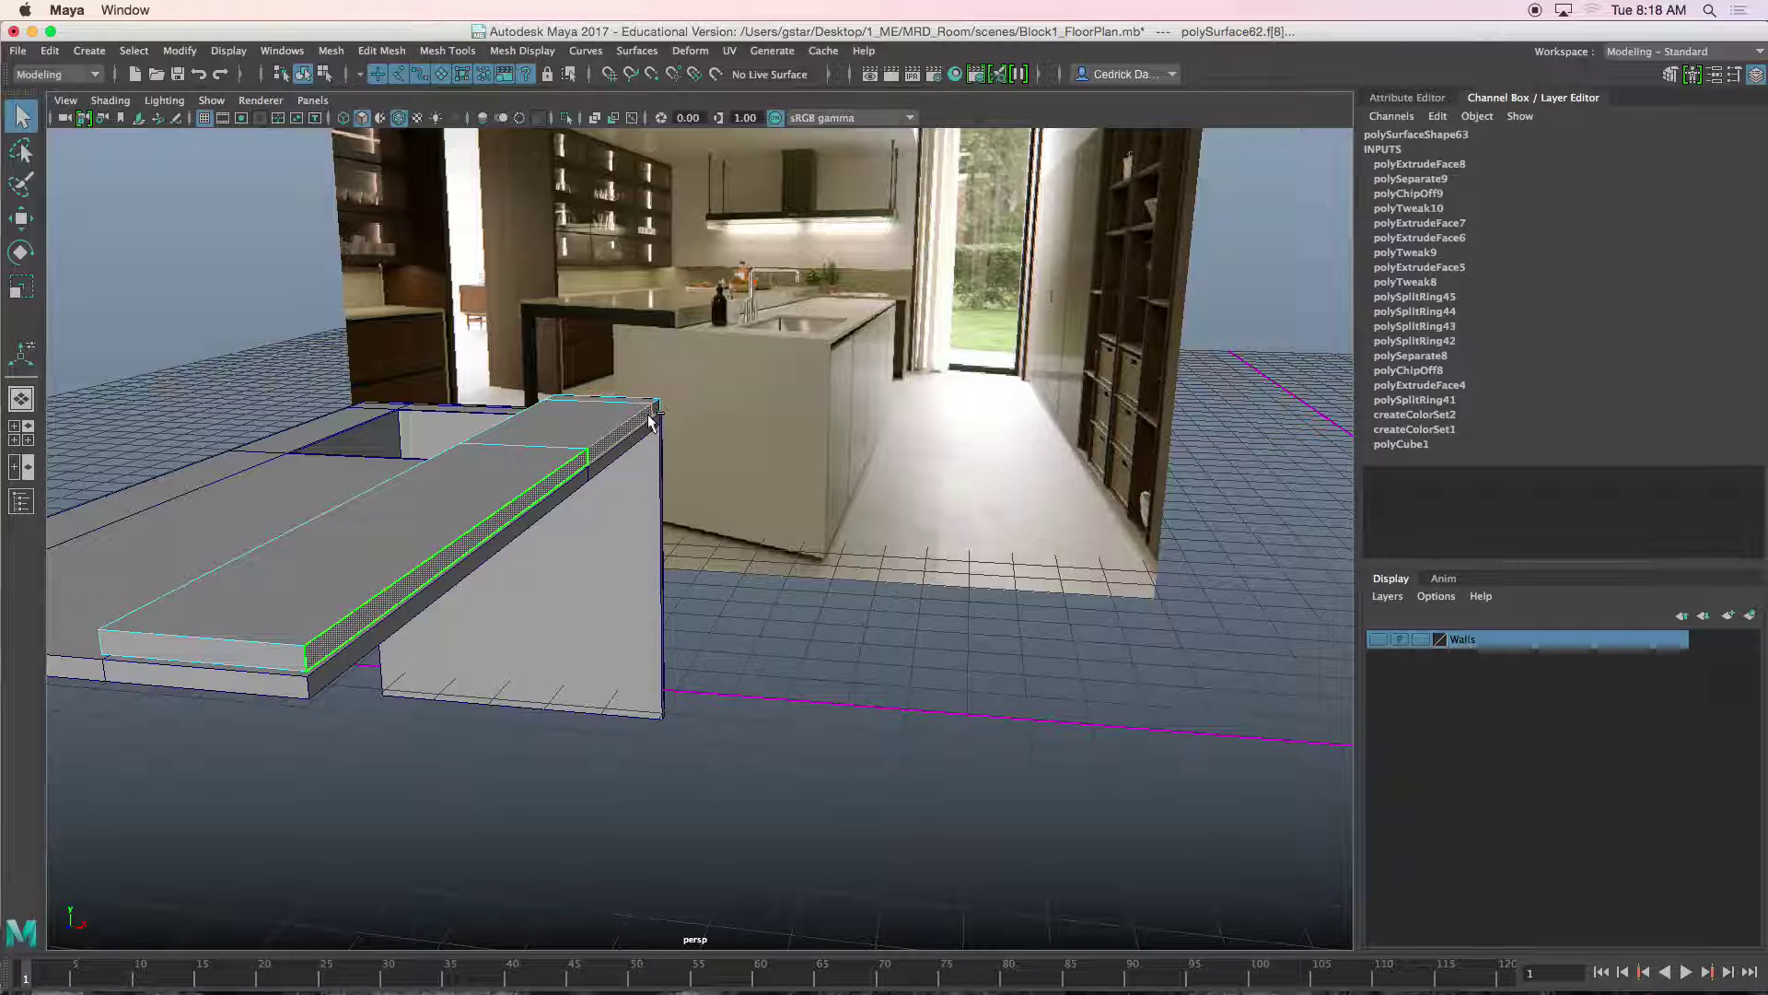
{"action": "key", "text": "w"}
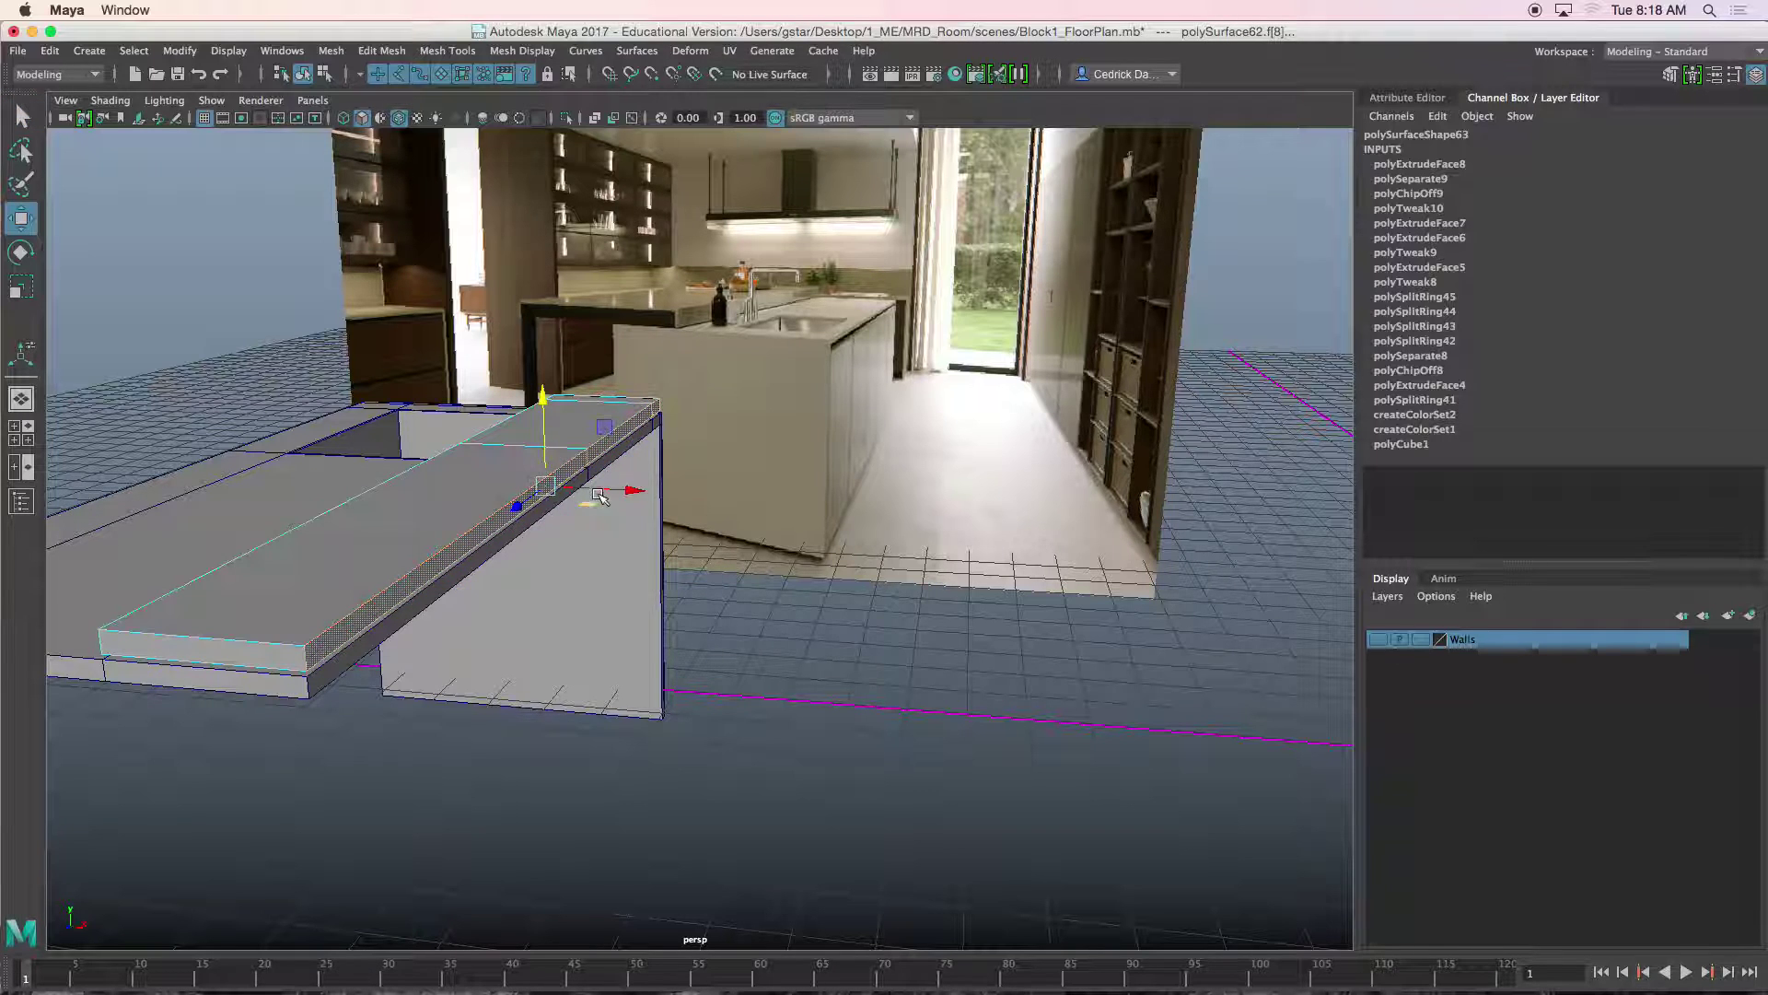
{"action": "left_click_drag", "start_coordinate": [627, 489], "coordinate": [974, 522]}
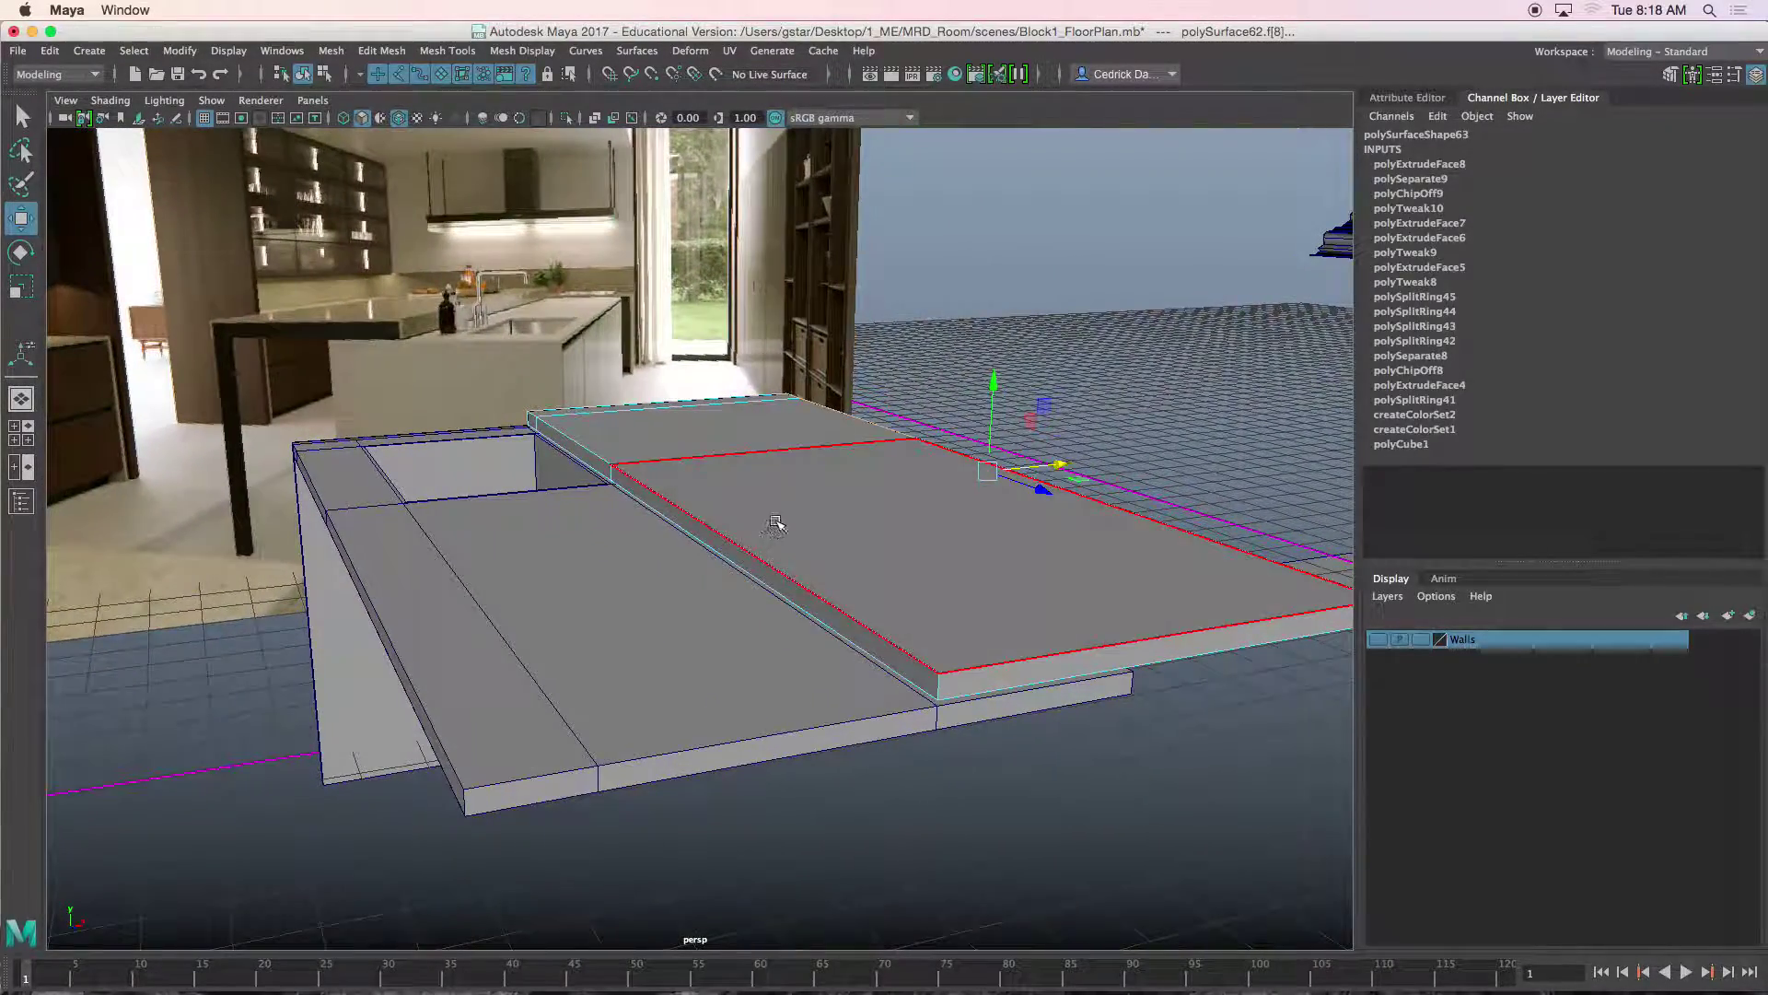
{"action": "right_click_drag", "start_coordinate": [789, 467], "coordinate": [883, 441]}
Start an interactive polygon cube and turn on X-Ray and wireframe-on-shaded display in the top view around the raised counter's corner.
{"action": "left_click_drag", "start_coordinate": [848, 482], "coordinate": [814, 458], "text": "alt"}
{"action": "left_click", "coordinate": [90, 51]}
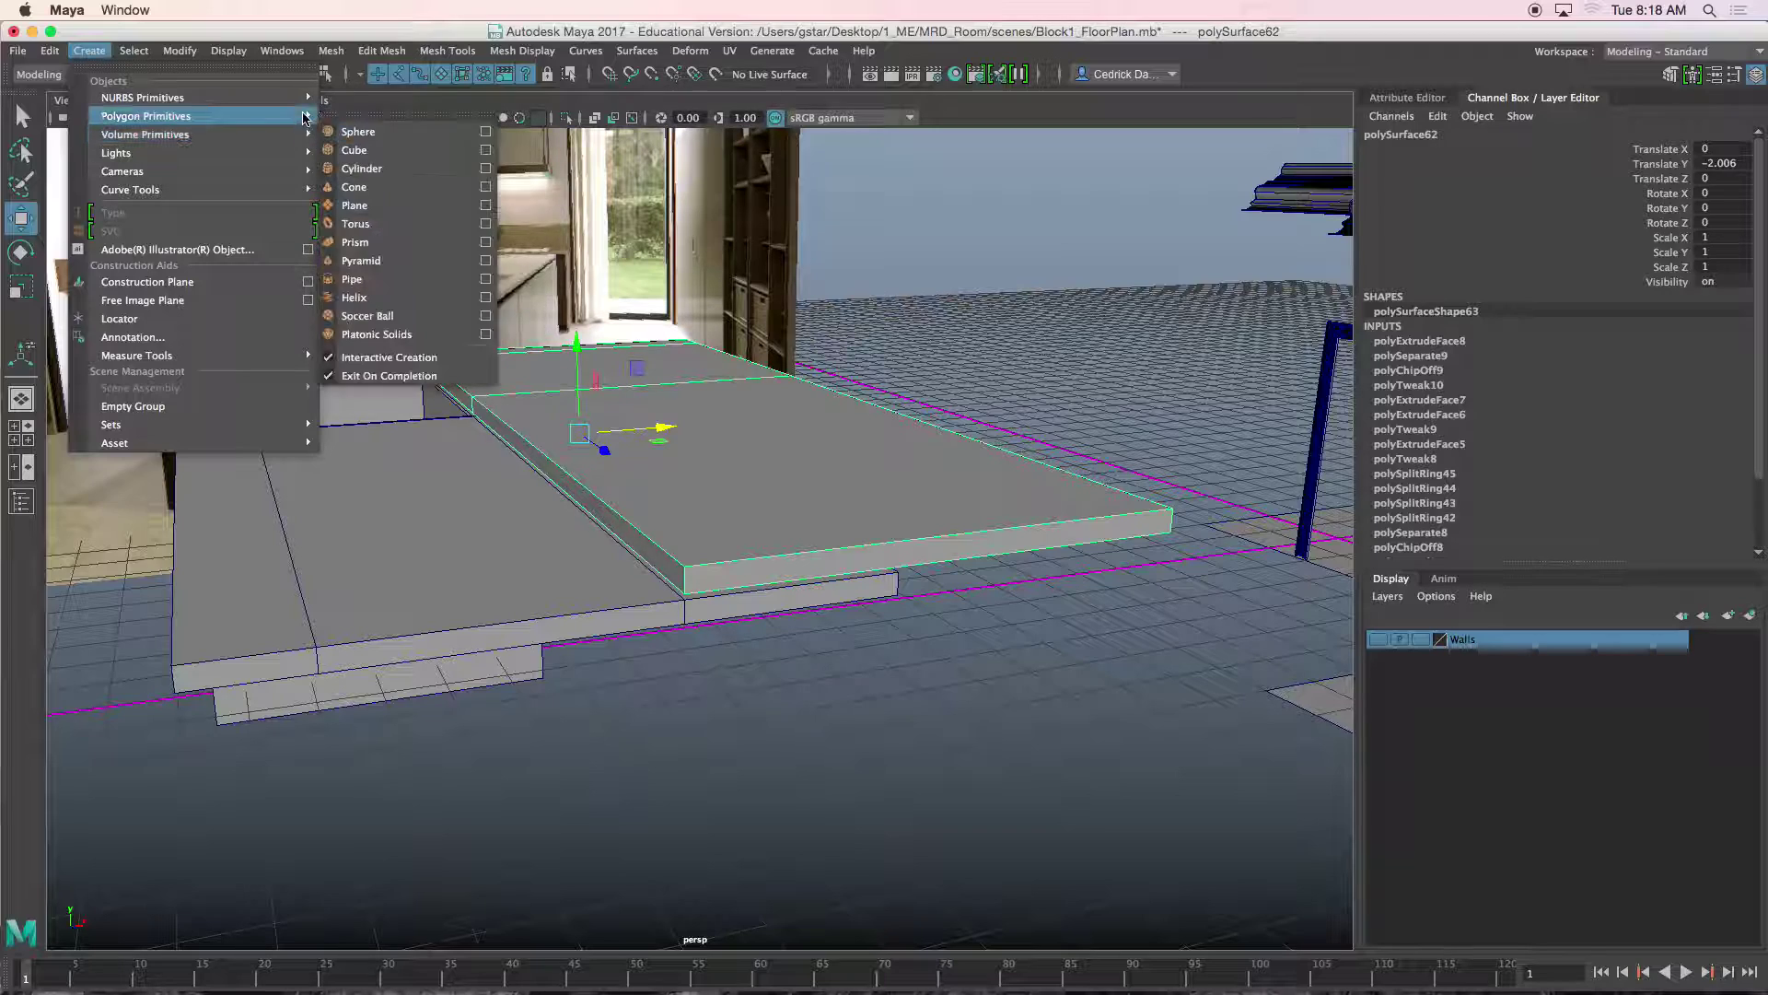
{"action": "left_click", "coordinate": [348, 150]}
{"action": "key", "text": "space"}
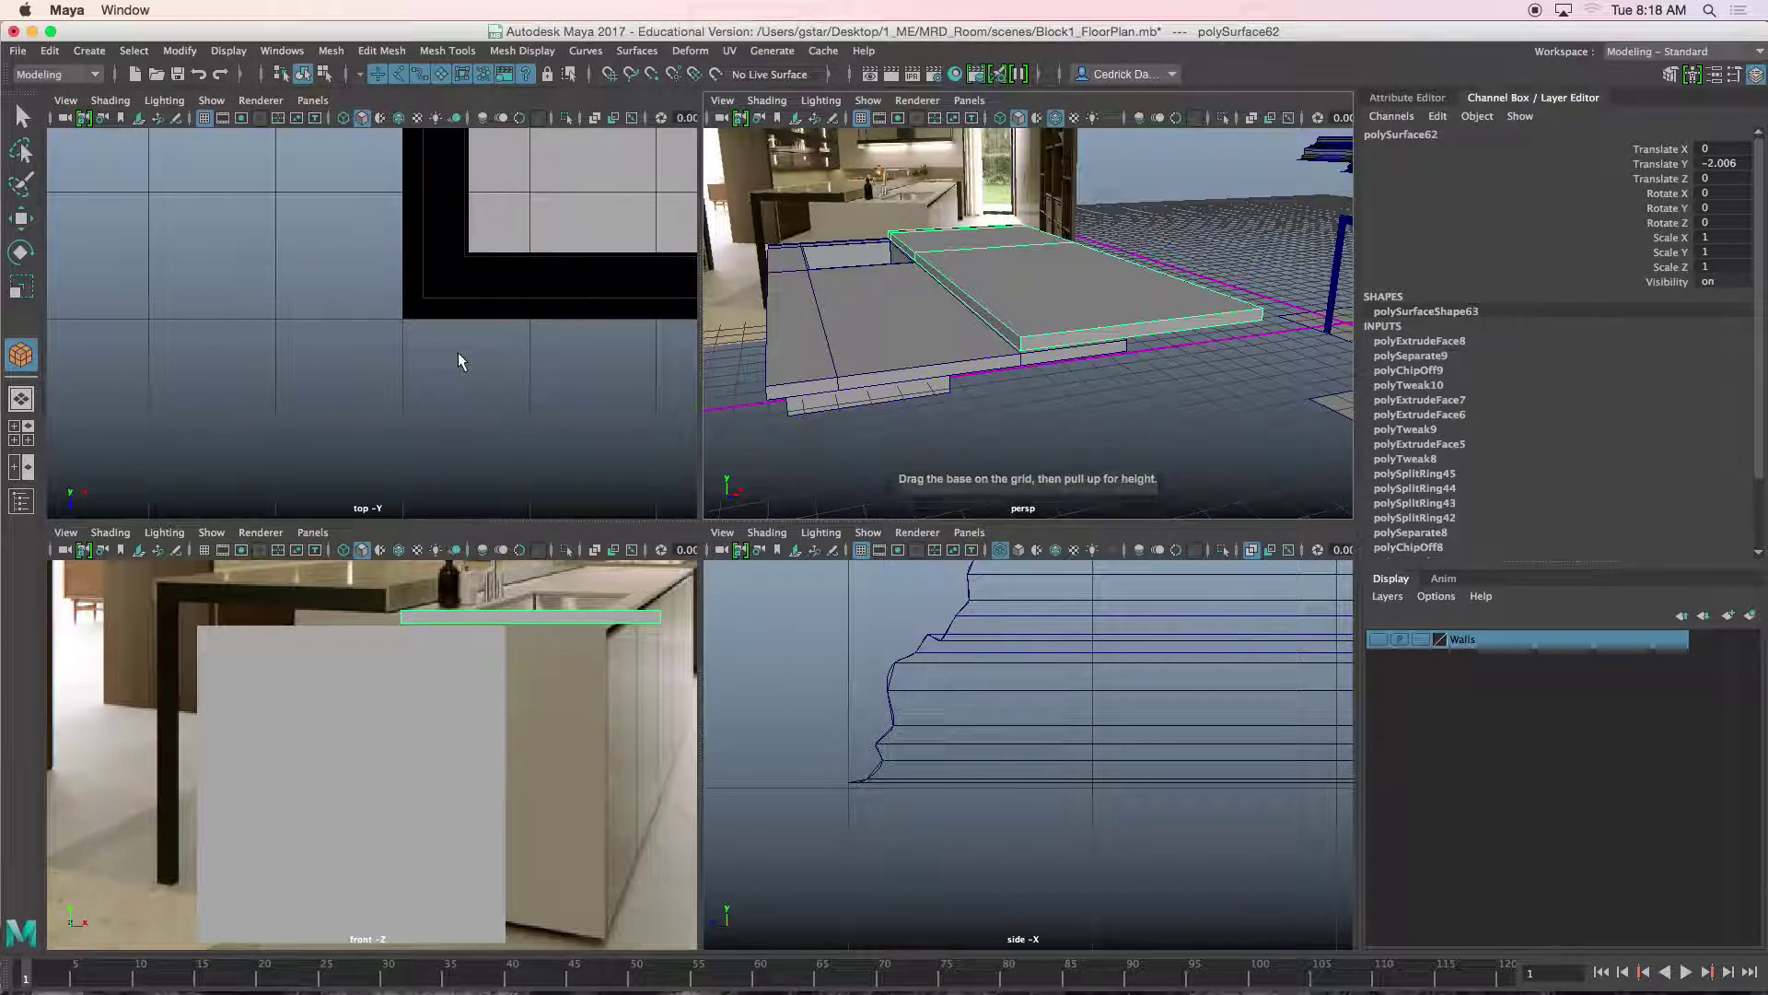
{"action": "key", "text": "space"}
{"action": "scroll", "coordinate": [466, 357], "scroll_direction": "down", "scroll_amount": 5}
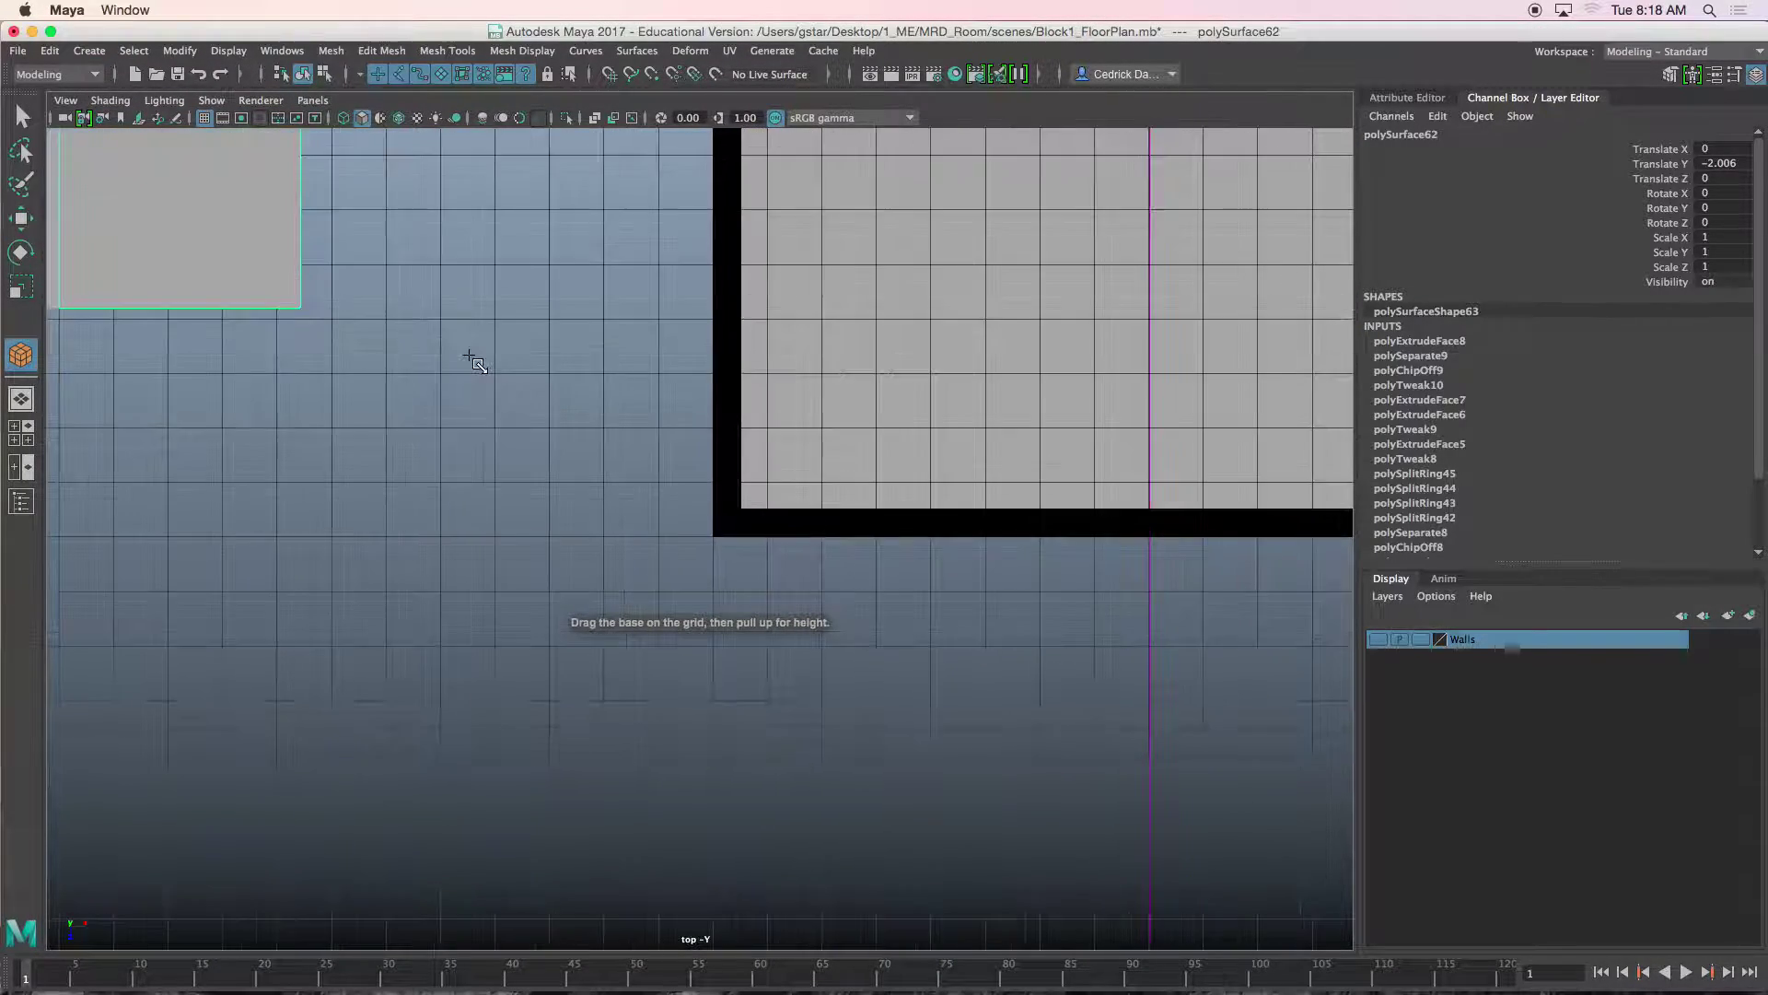
{"action": "middle_click_drag", "start_coordinate": [472, 386], "coordinate": [556, 517], "text": "alt"}
{"action": "scroll", "coordinate": [545, 376], "scroll_direction": "up", "scroll_amount": 6}
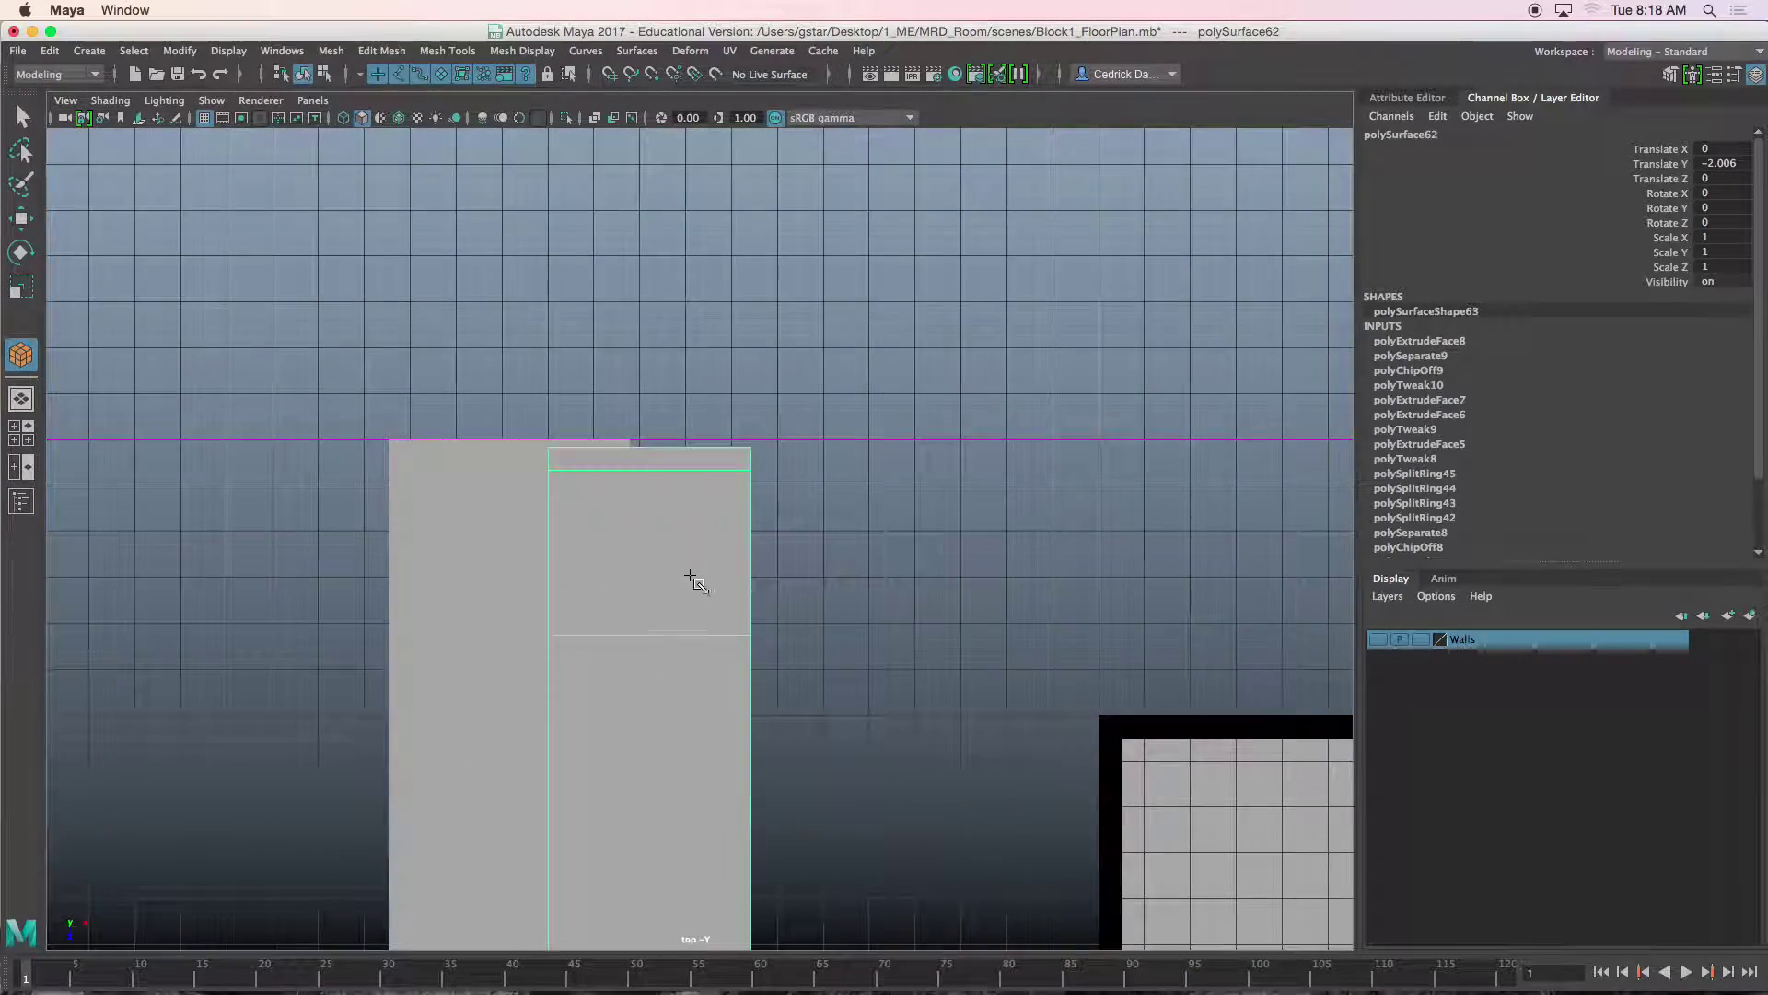
{"action": "scroll", "coordinate": [710, 549], "scroll_direction": "down", "scroll_amount": 2}
{"action": "scroll", "coordinate": [722, 556], "scroll_direction": "up", "scroll_amount": 4}
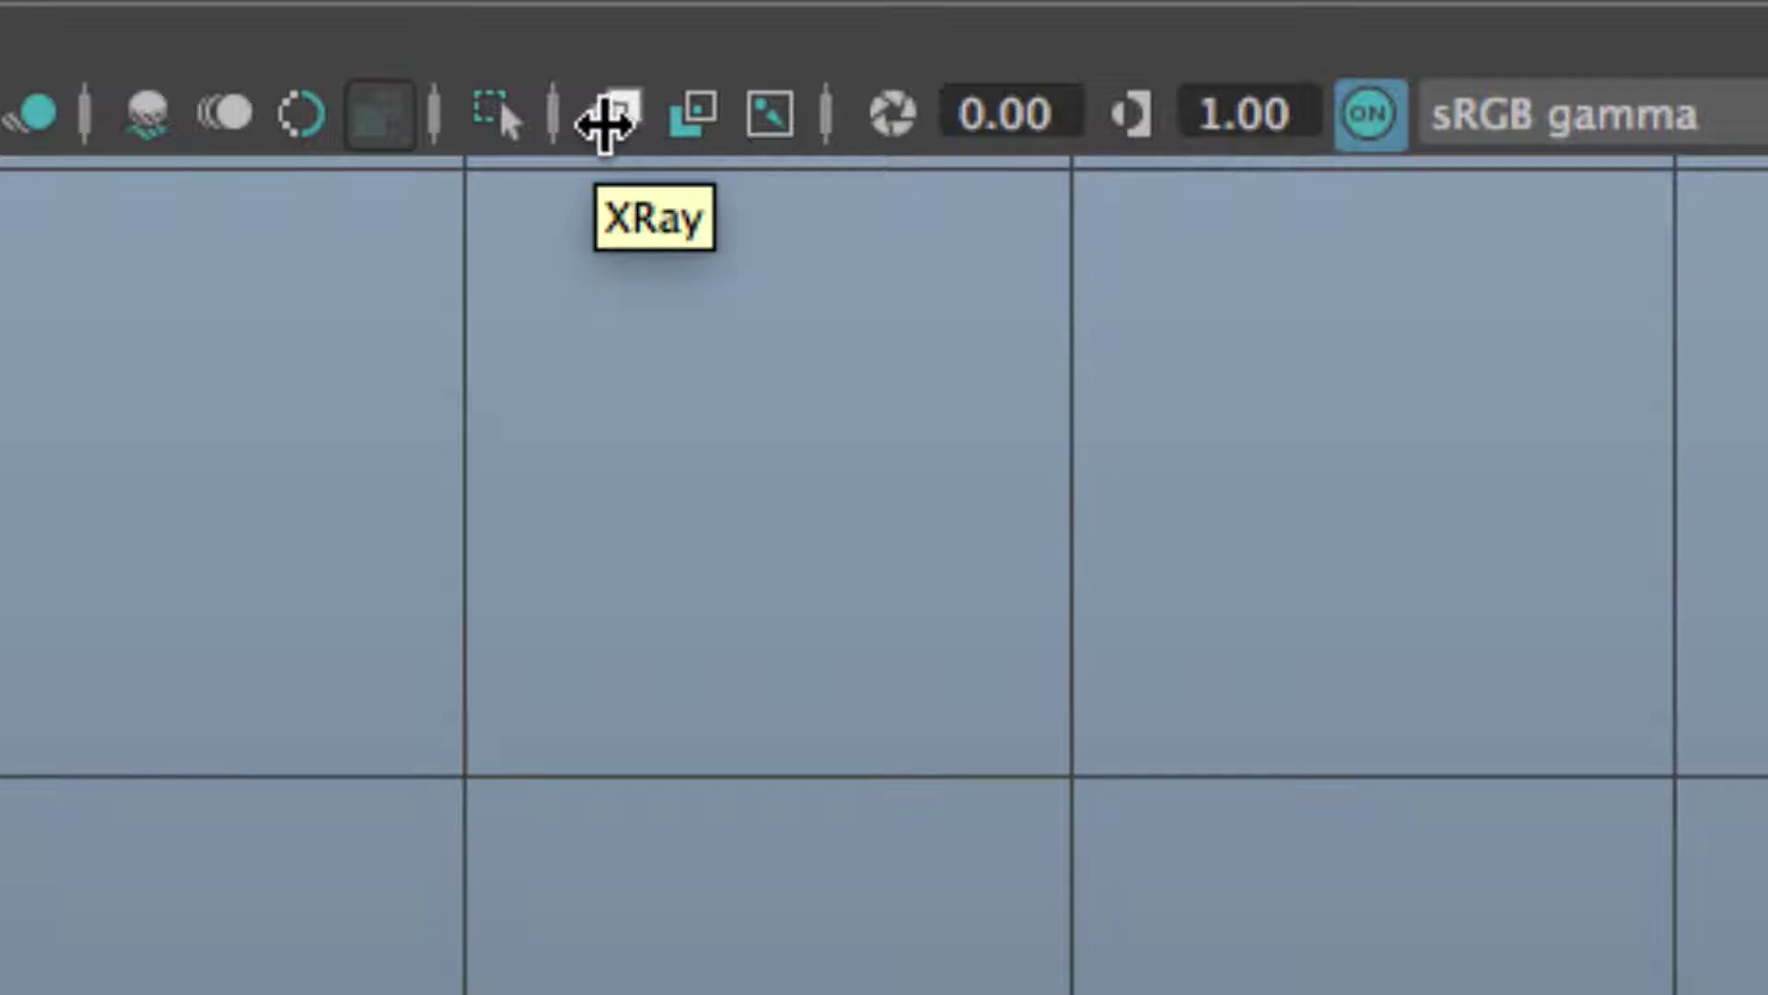
{"action": "left_click", "coordinate": [594, 117]}
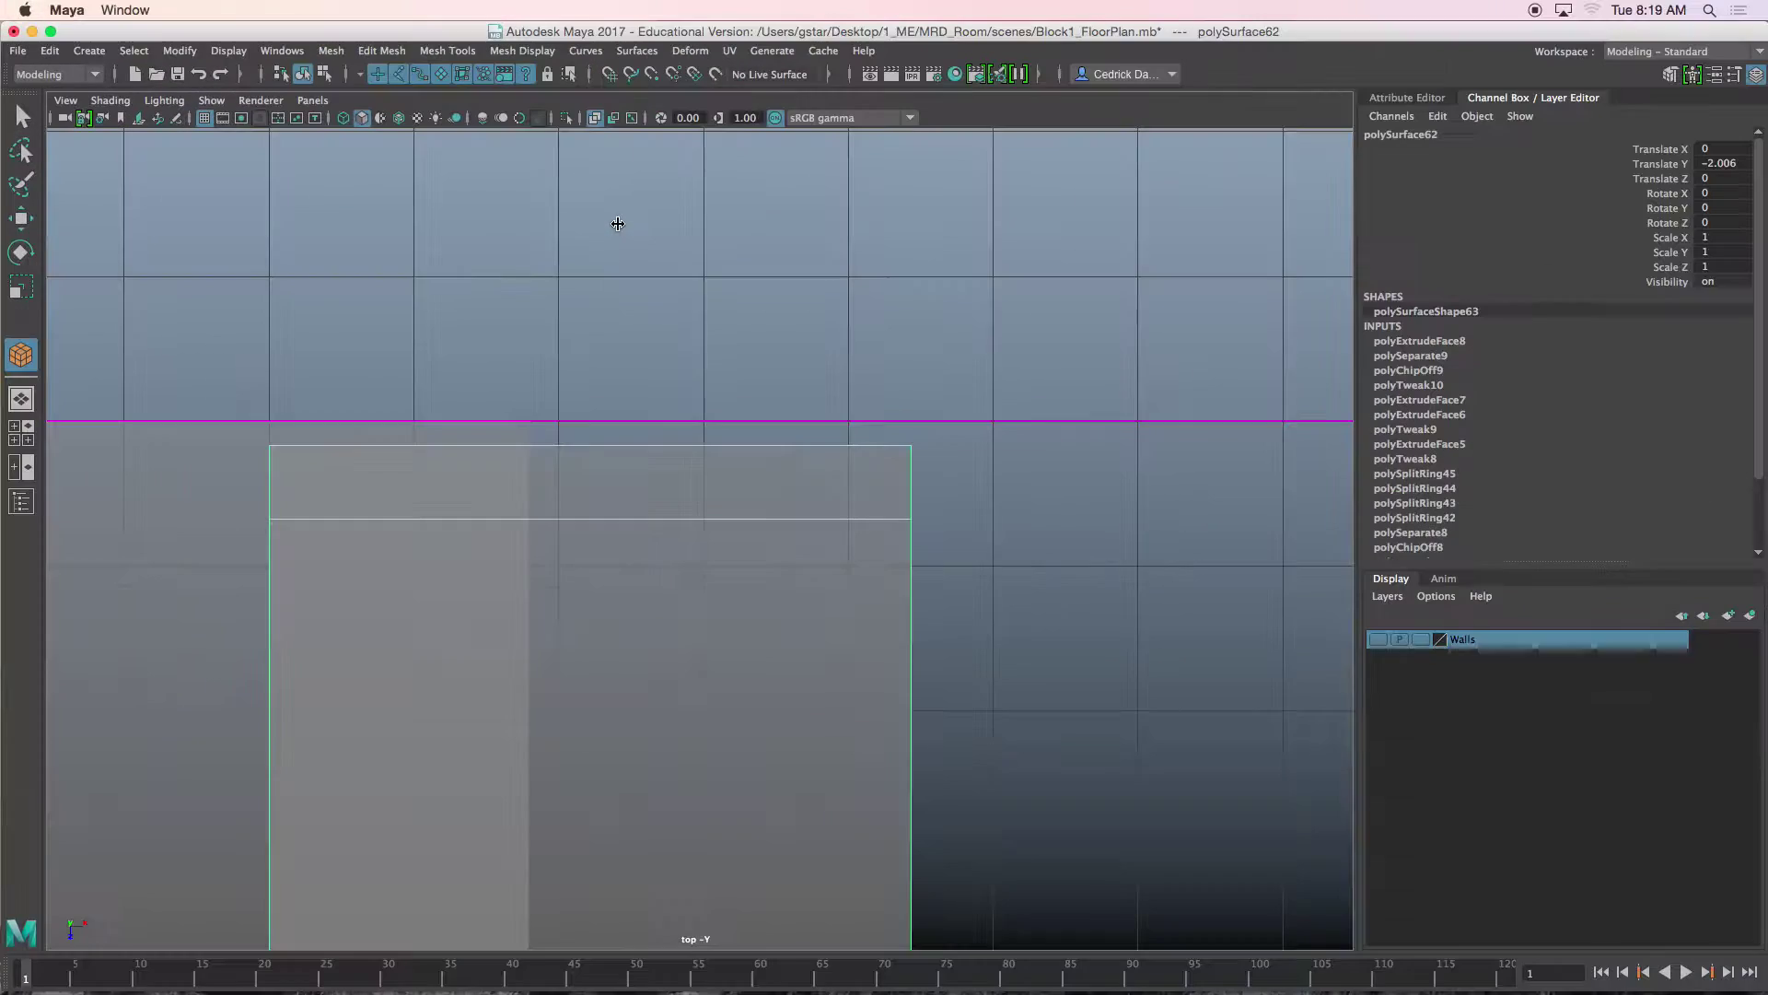
{"action": "middle_click_drag", "start_coordinate": [812, 520], "coordinate": [757, 481], "text": "alt"}
{"action": "scroll", "coordinate": [757, 481], "scroll_direction": "up", "scroll_amount": 2}
{"action": "scroll", "coordinate": [757, 481], "scroll_direction": "up", "scroll_amount": 2}
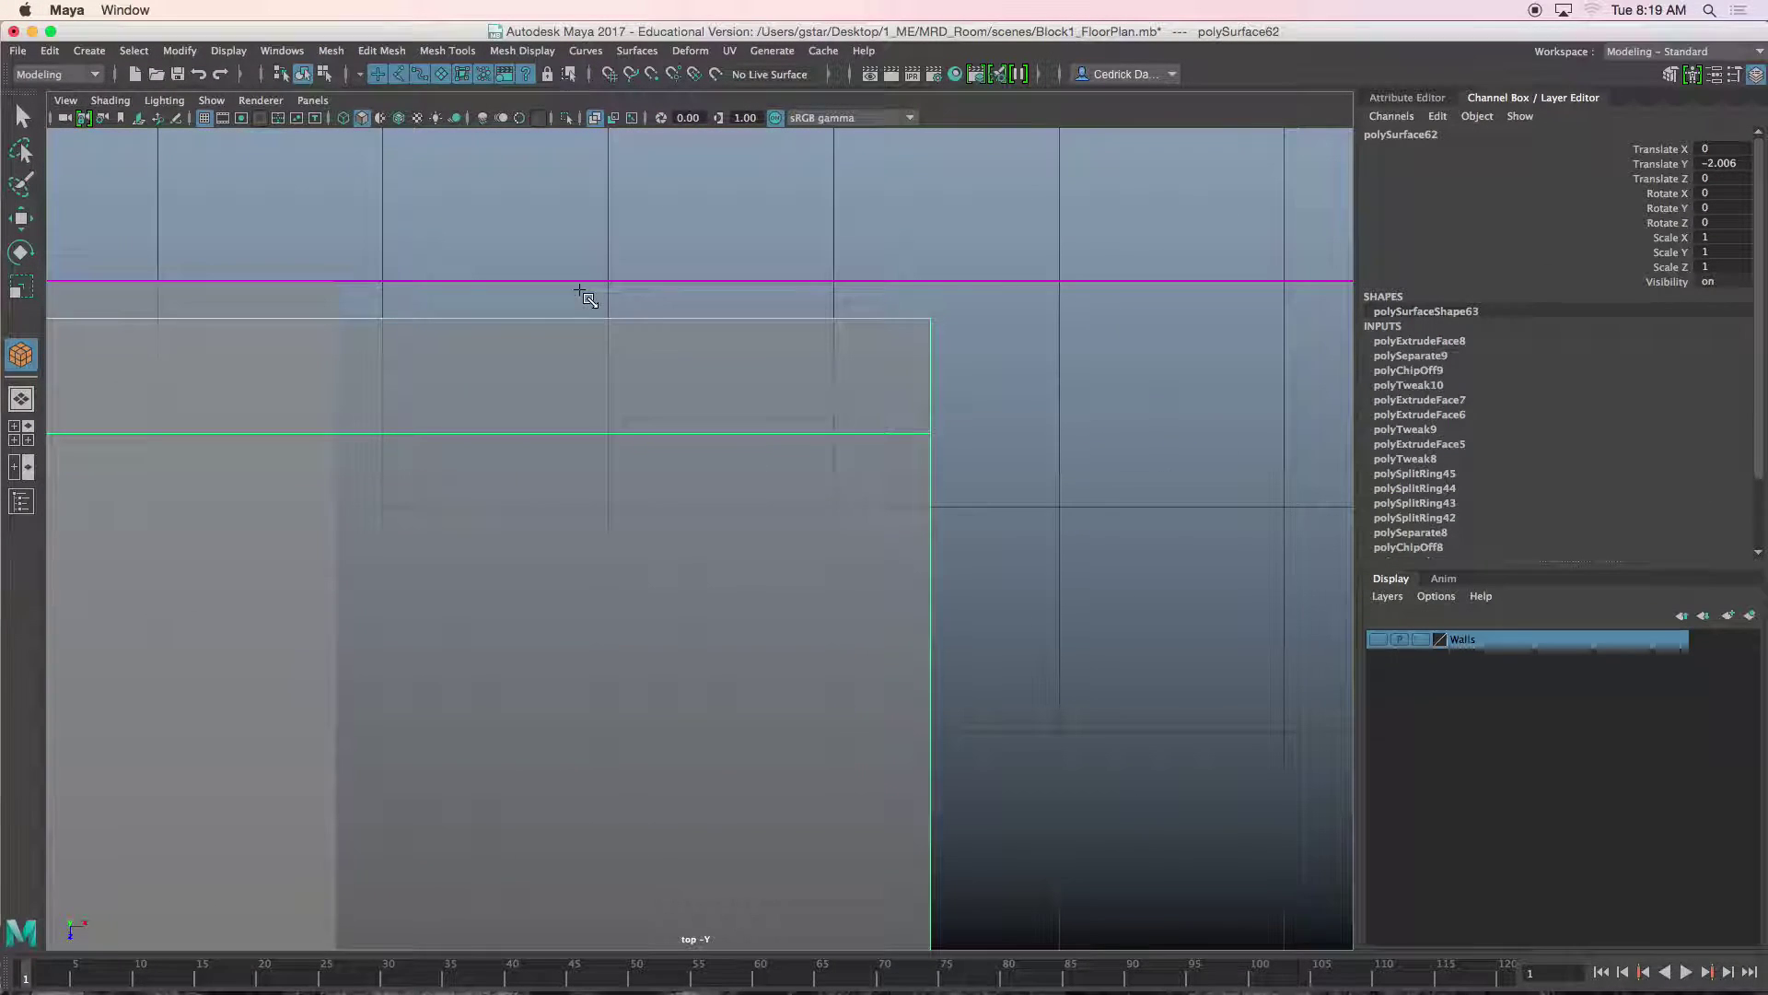
{"action": "left_click", "coordinate": [400, 119]}
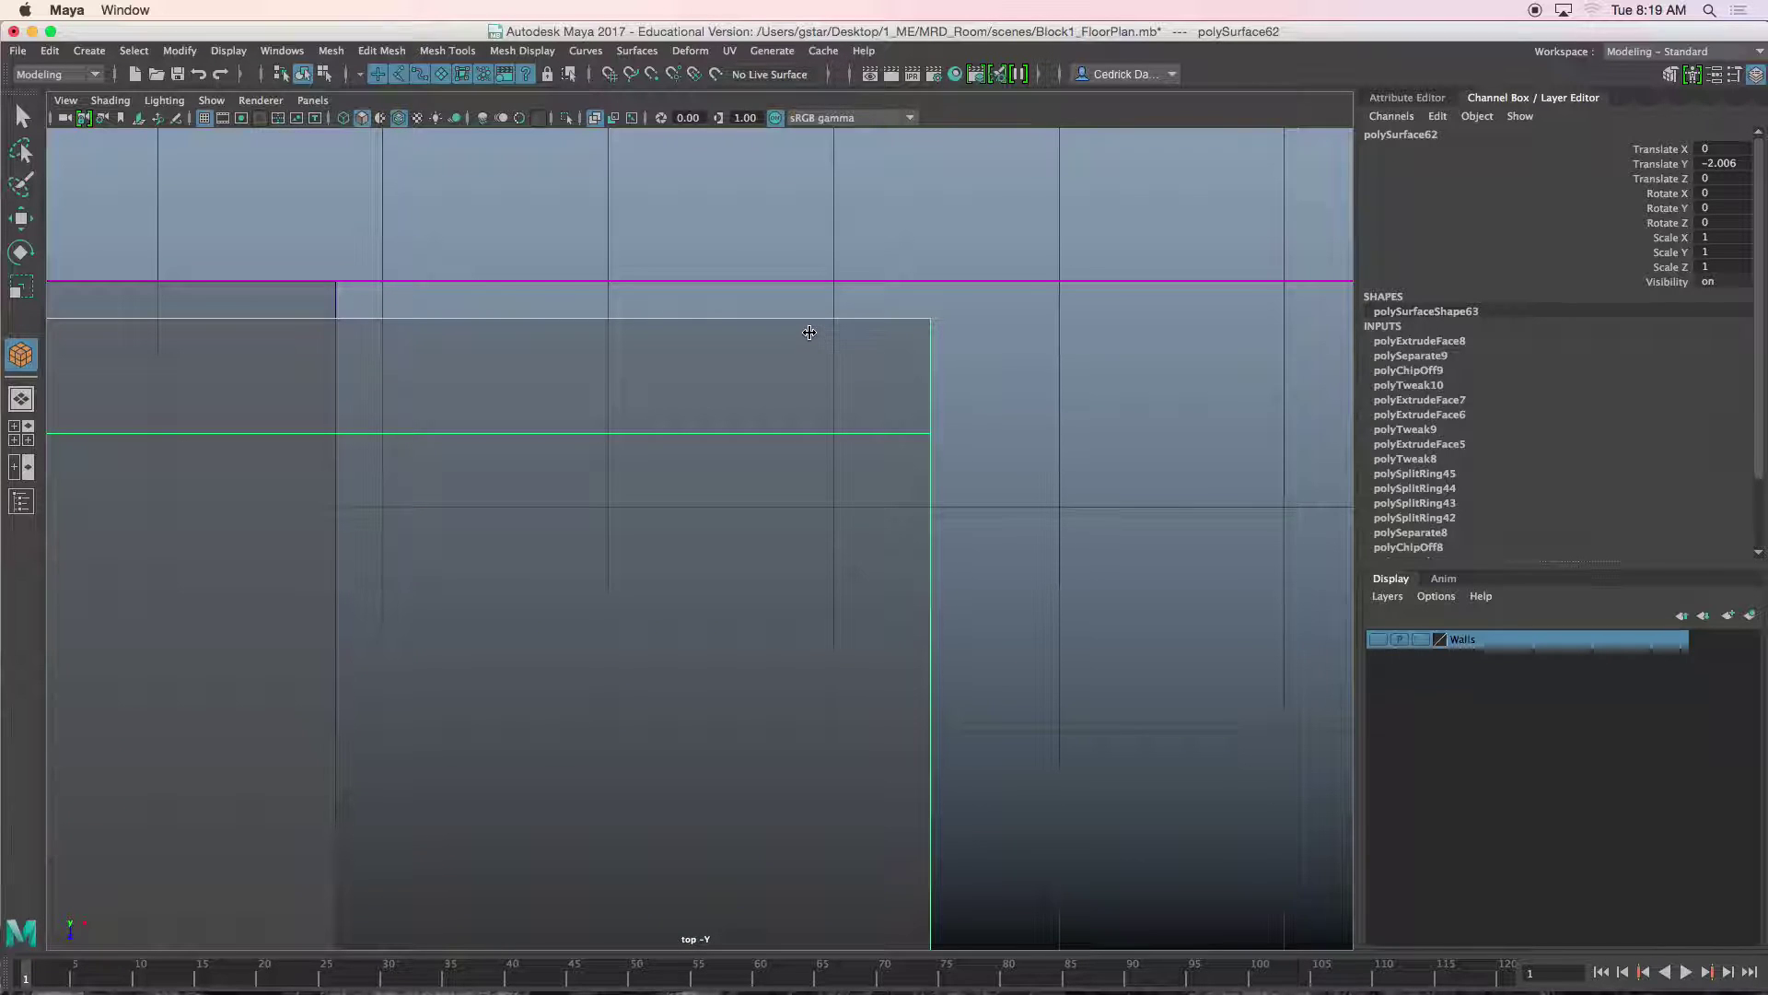
Draw a cube about 0.539 wide near the raised counter's end and move it over the counter's outer corner.
{"action": "left_click_drag", "start_coordinate": [790, 342], "coordinate": [845, 387]}
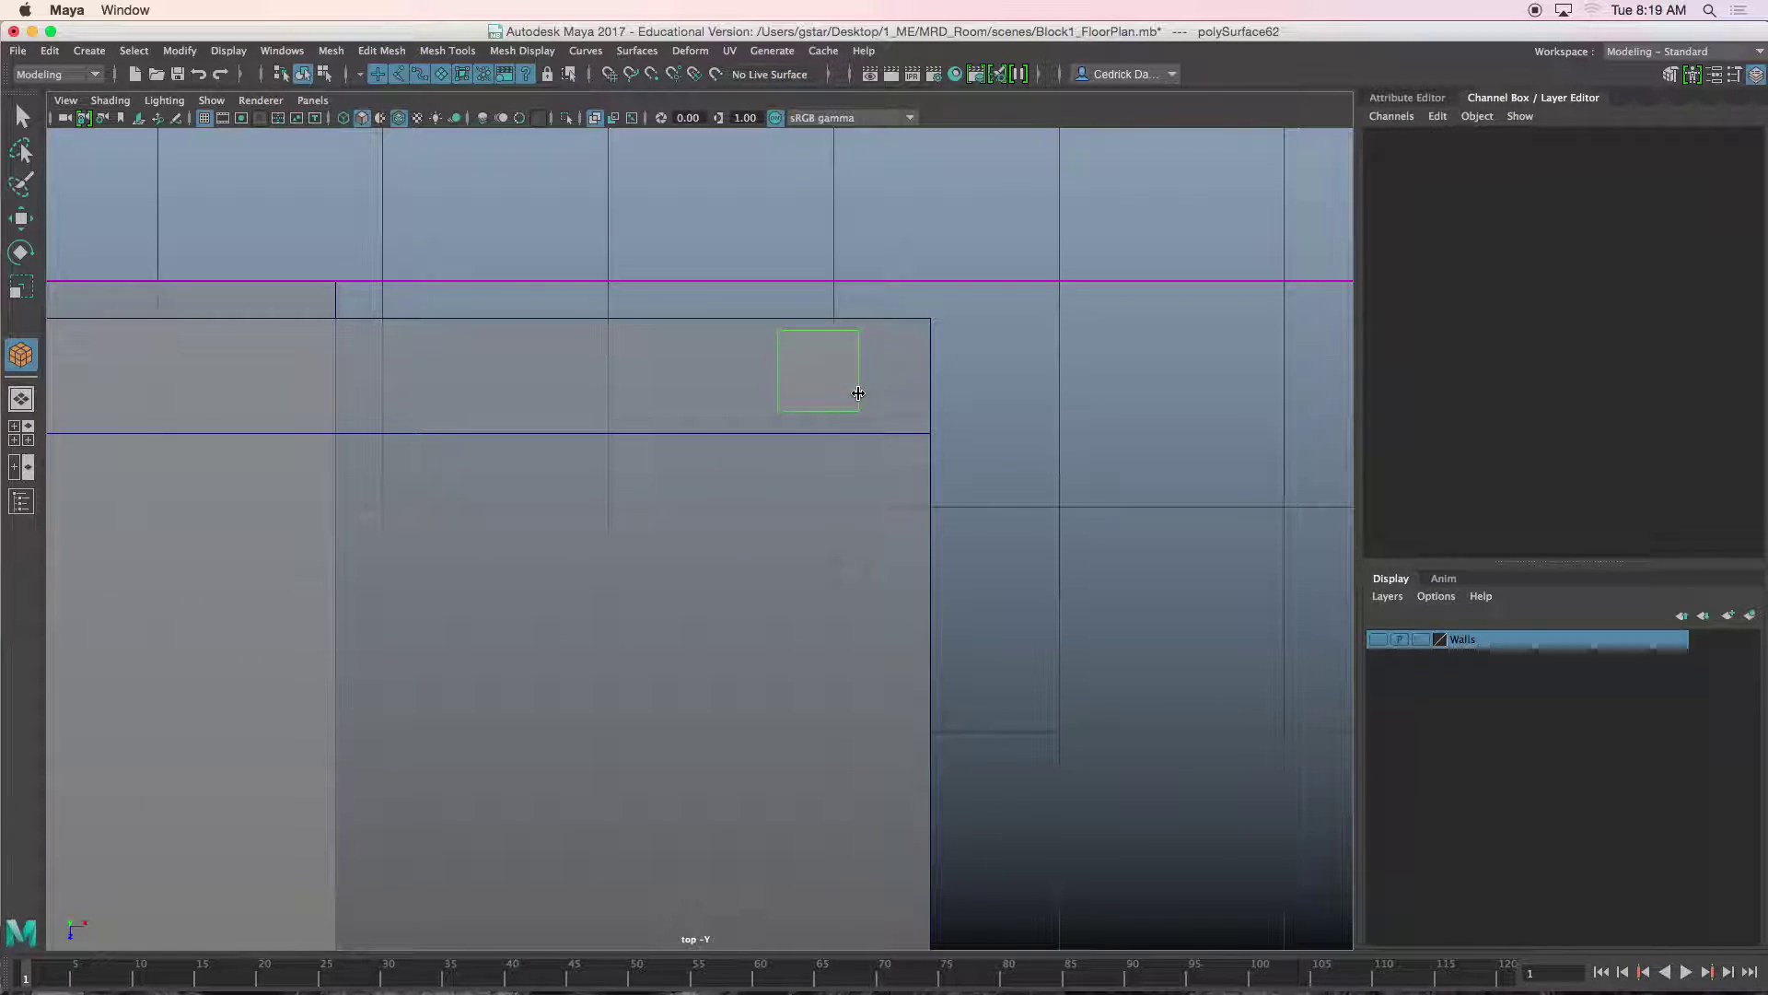
{"action": "key", "text": "w"}
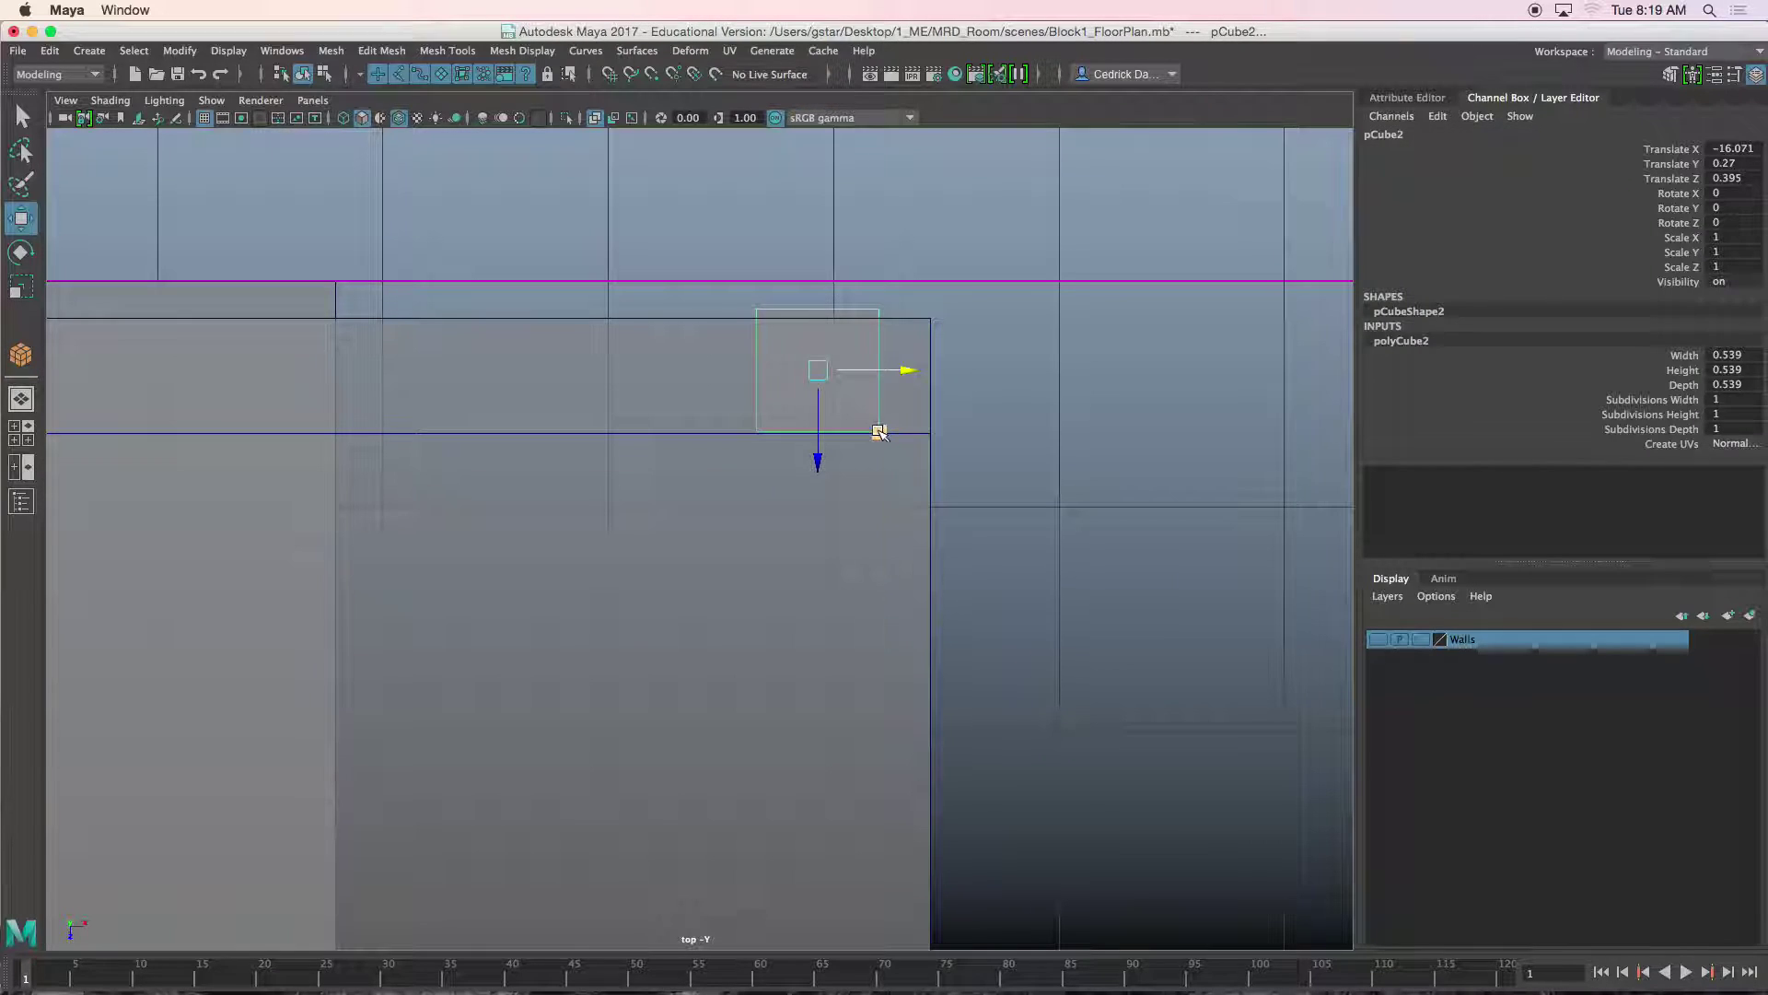
{"action": "left_click_drag", "start_coordinate": [817, 370], "coordinate": [920, 314]}
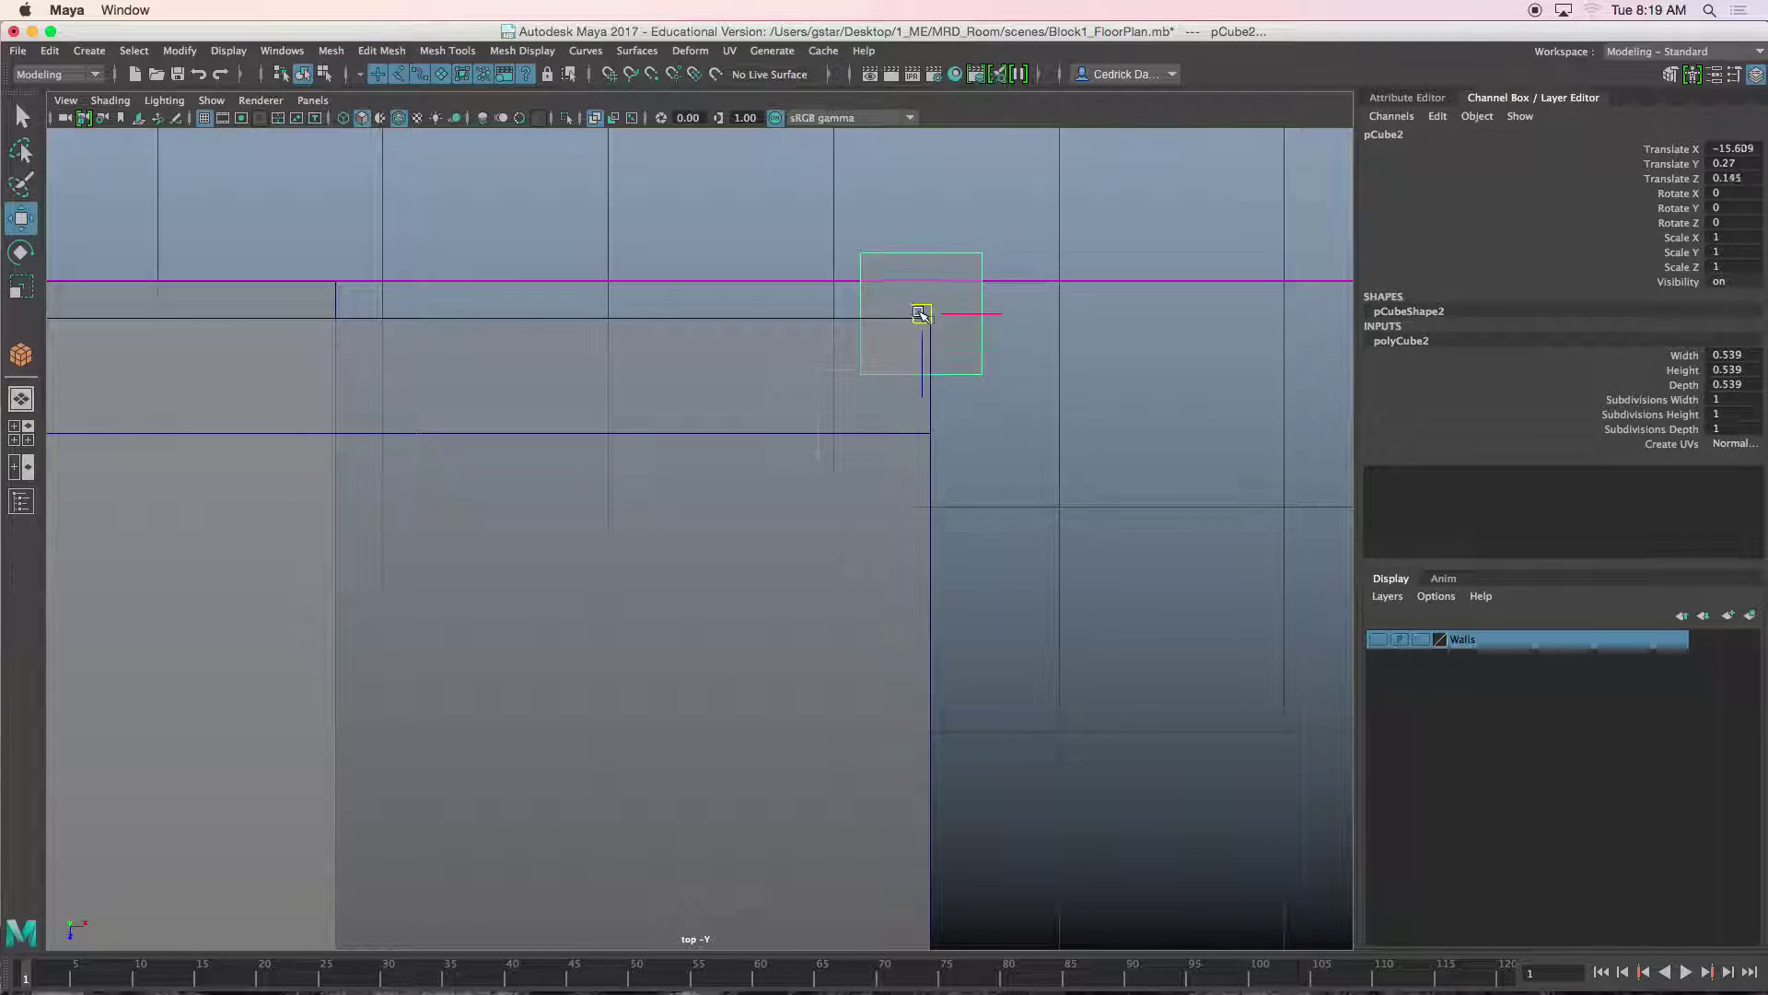
Move the cube's pivot to its outer corner and snap the cube to the raised counter's corner, at Translate X -15.838 and Z 0.436.
{"action": "key", "text": "d"}
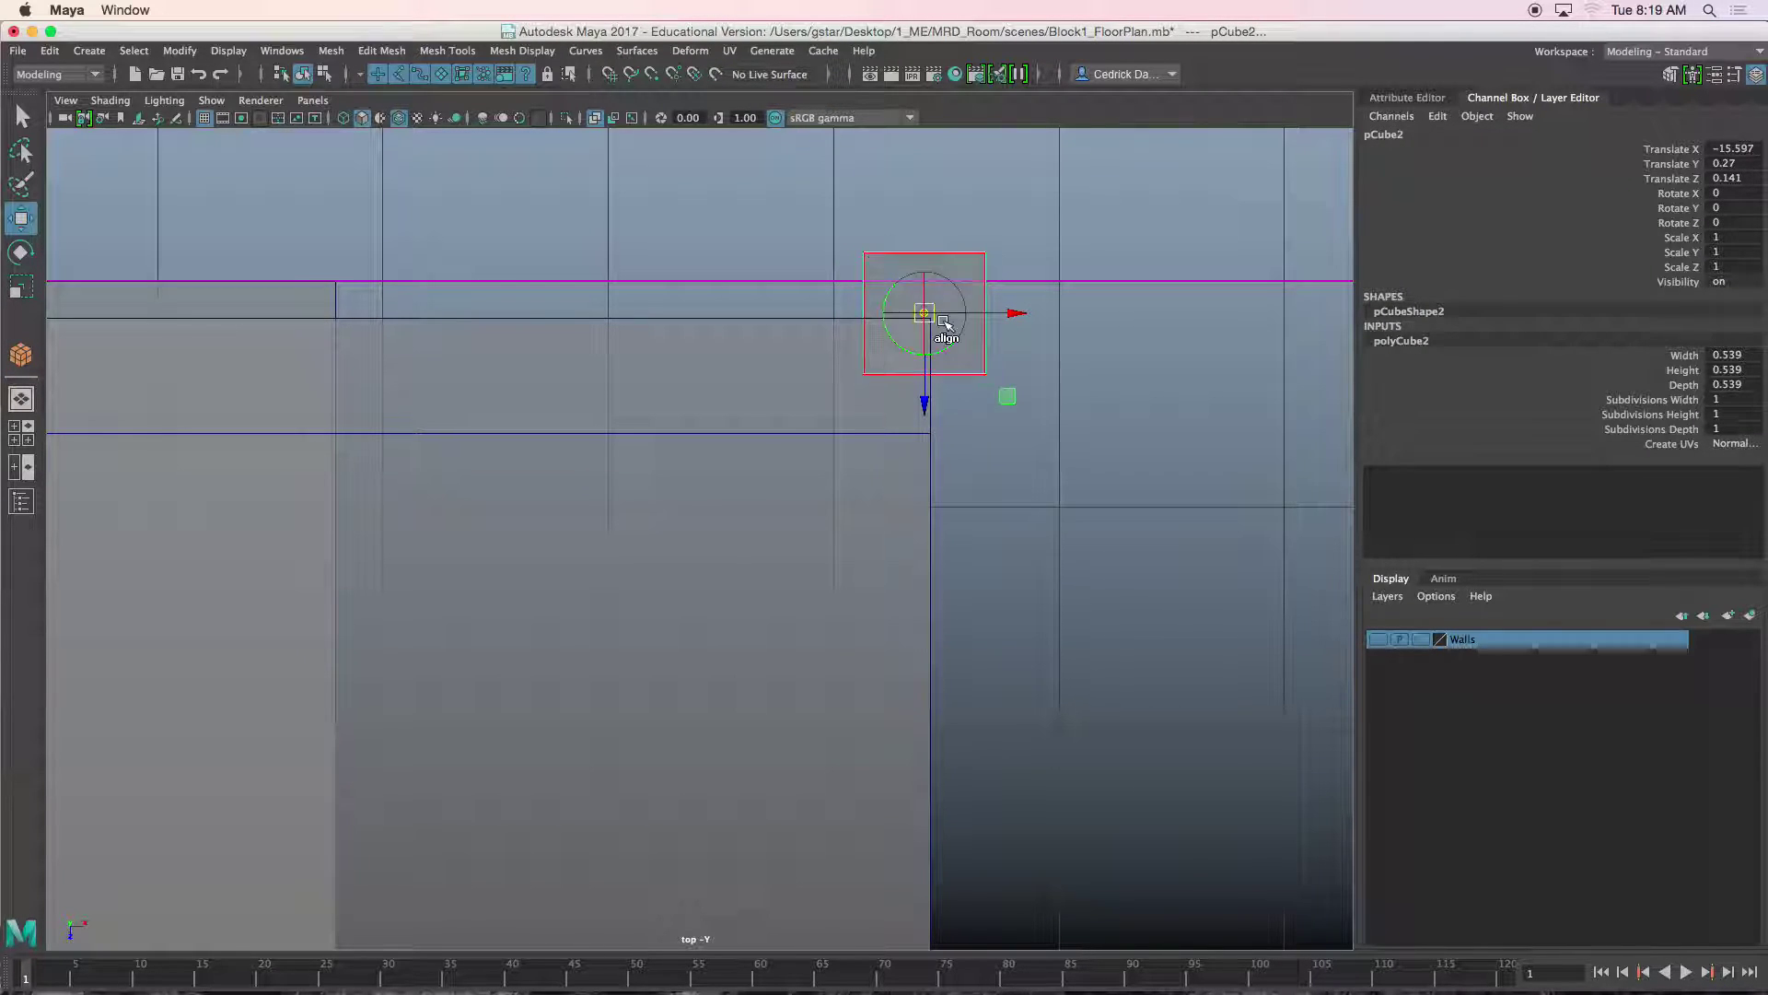
{"action": "key", "text": "v"}
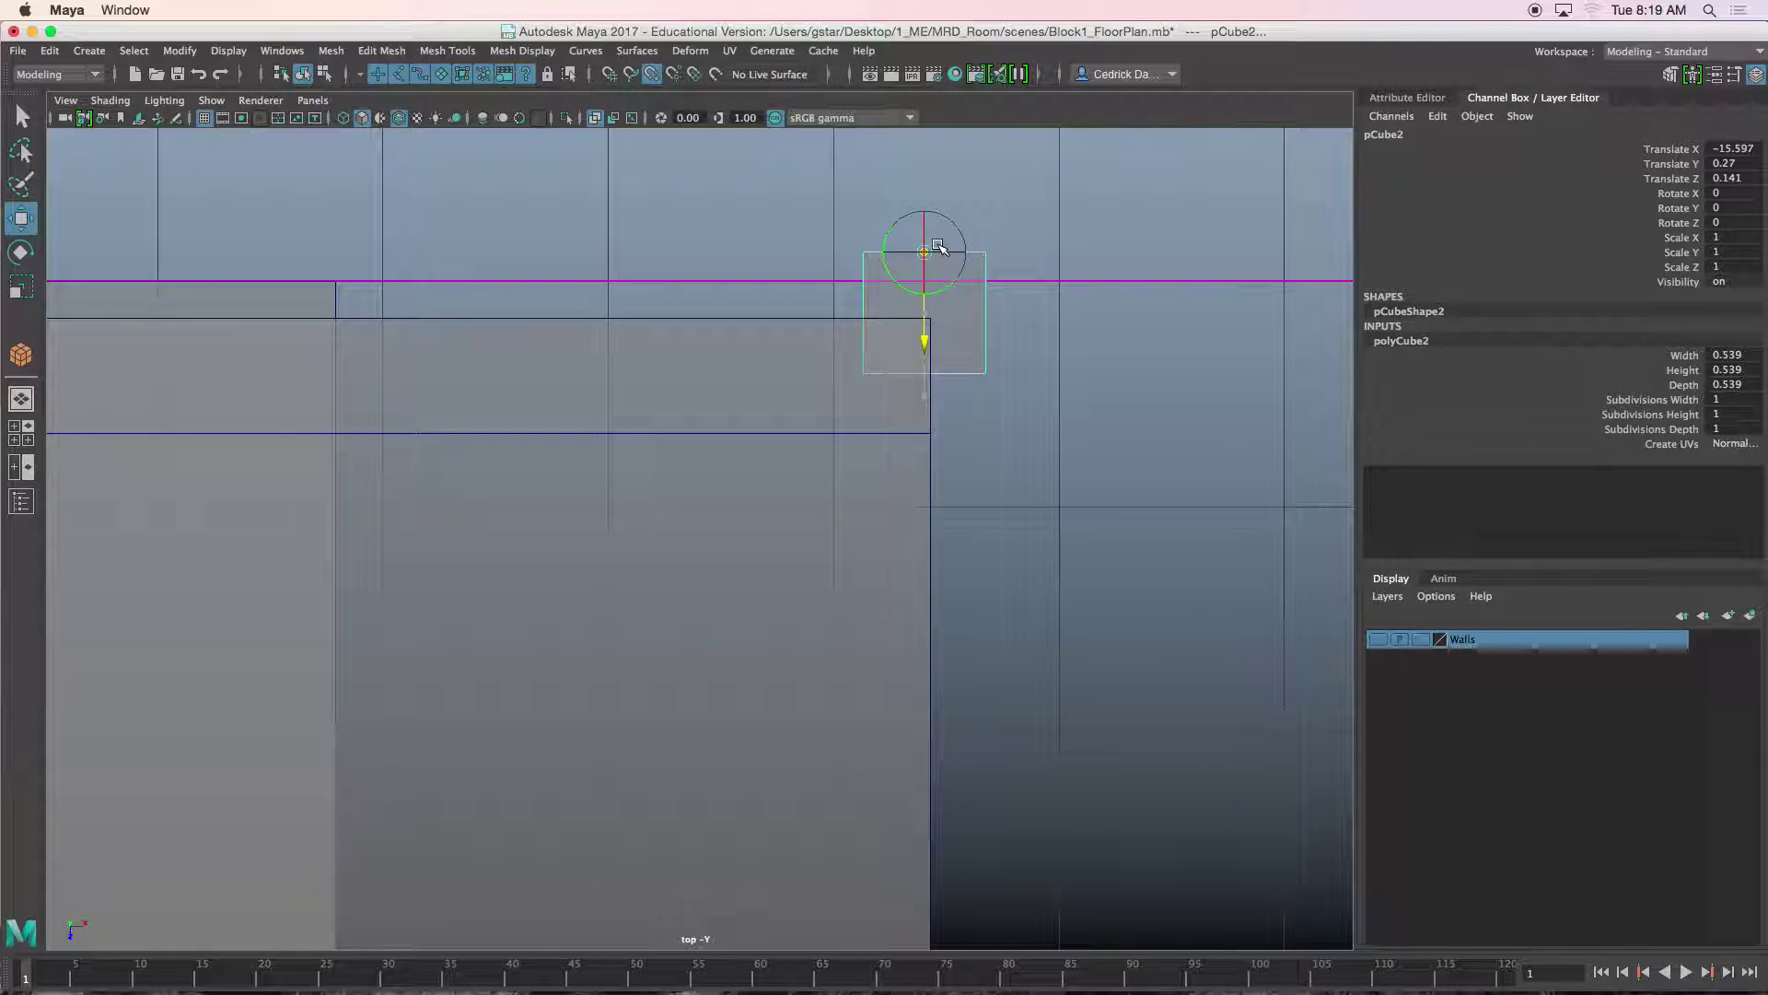
{"action": "key", "text": "d"}
{"action": "left_click_drag", "start_coordinate": [987, 253], "coordinate": [931, 319]}
Place the cube's pivot on its top corner in the perspective view and raise it against the counter's underside, at Translate Y 4.702.
{"action": "key", "text": "space"}
{"action": "key", "text": "space"}
{"action": "left_click_drag", "start_coordinate": [1062, 328], "coordinate": [843, 292], "text": "alt"}
{"action": "scroll", "coordinate": [840, 289], "scroll_direction": "up", "scroll_amount": 5}
{"action": "left_click_drag", "start_coordinate": [825, 150], "coordinate": [823, 438]}
{"action": "left_click_drag", "start_coordinate": [823, 439], "coordinate": [711, 485], "text": "alt"}
{"action": "key", "text": "d"}
{"action": "left_click_drag", "start_coordinate": [798, 409], "coordinate": [784, 571], "text": "alt"}
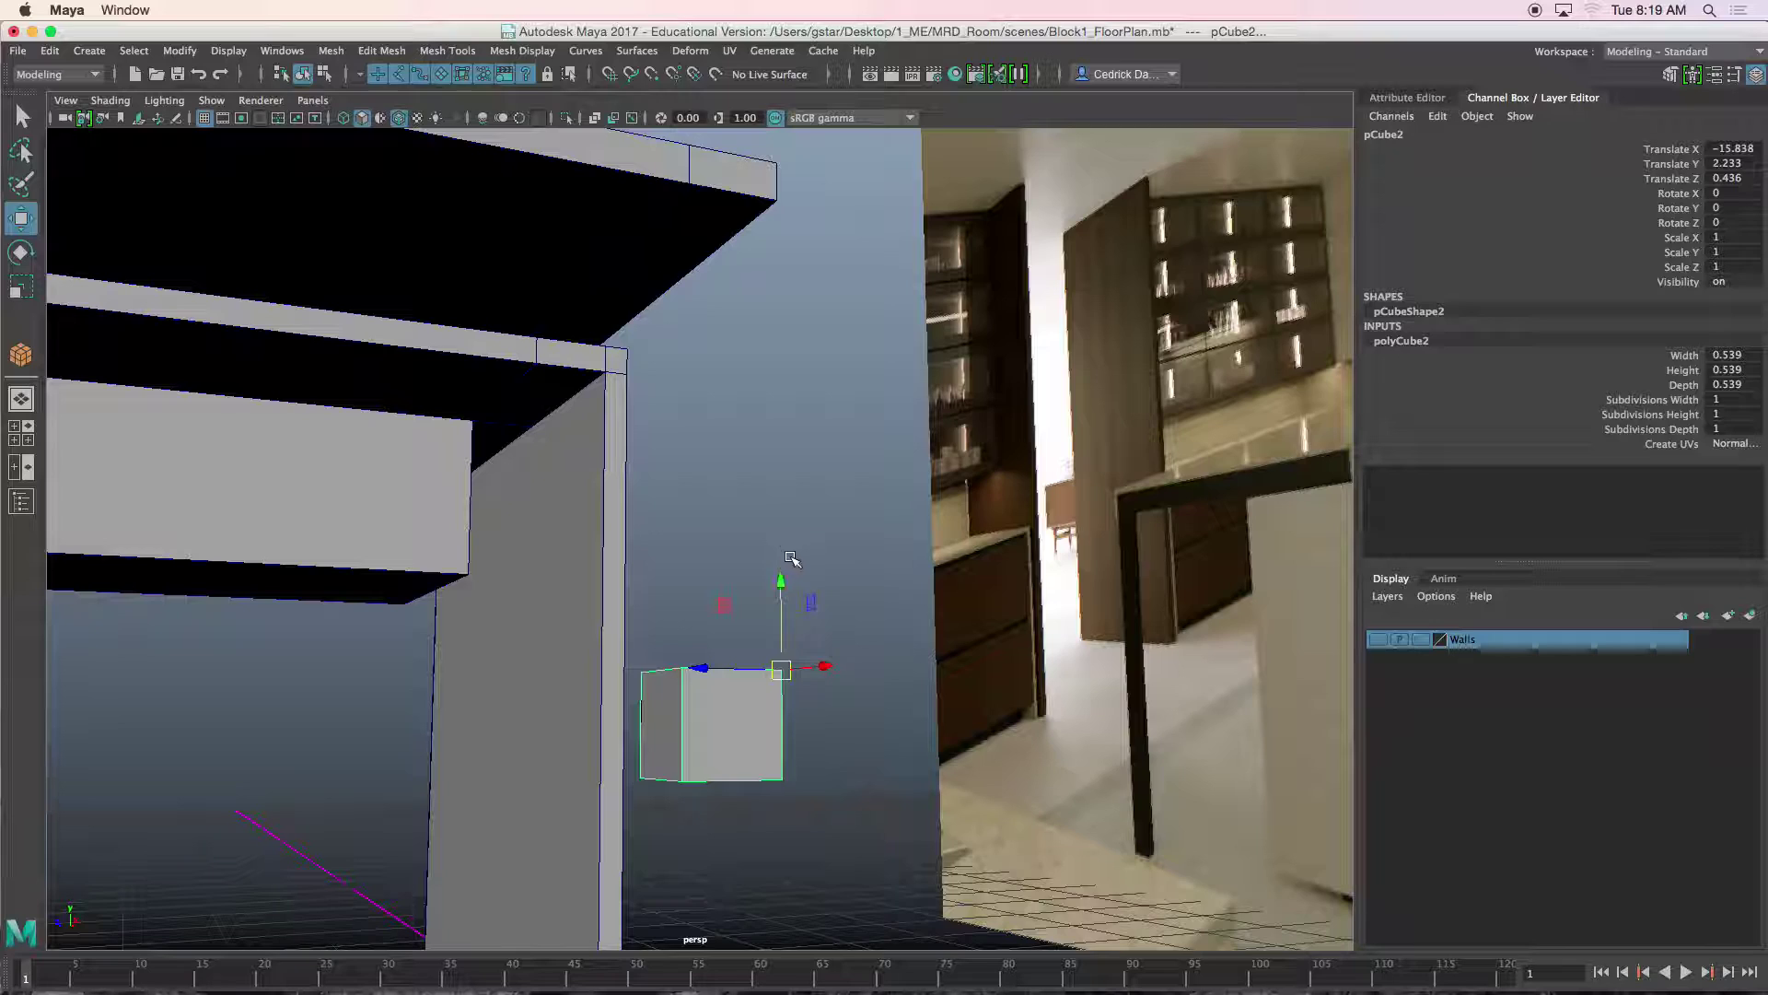
{"action": "left_click_drag", "start_coordinate": [781, 588], "coordinate": [756, 210]}
Pull the cube's bottom face down to floor level to form a leg, and return to object mode.
{"action": "right_click", "coordinate": [723, 257]}
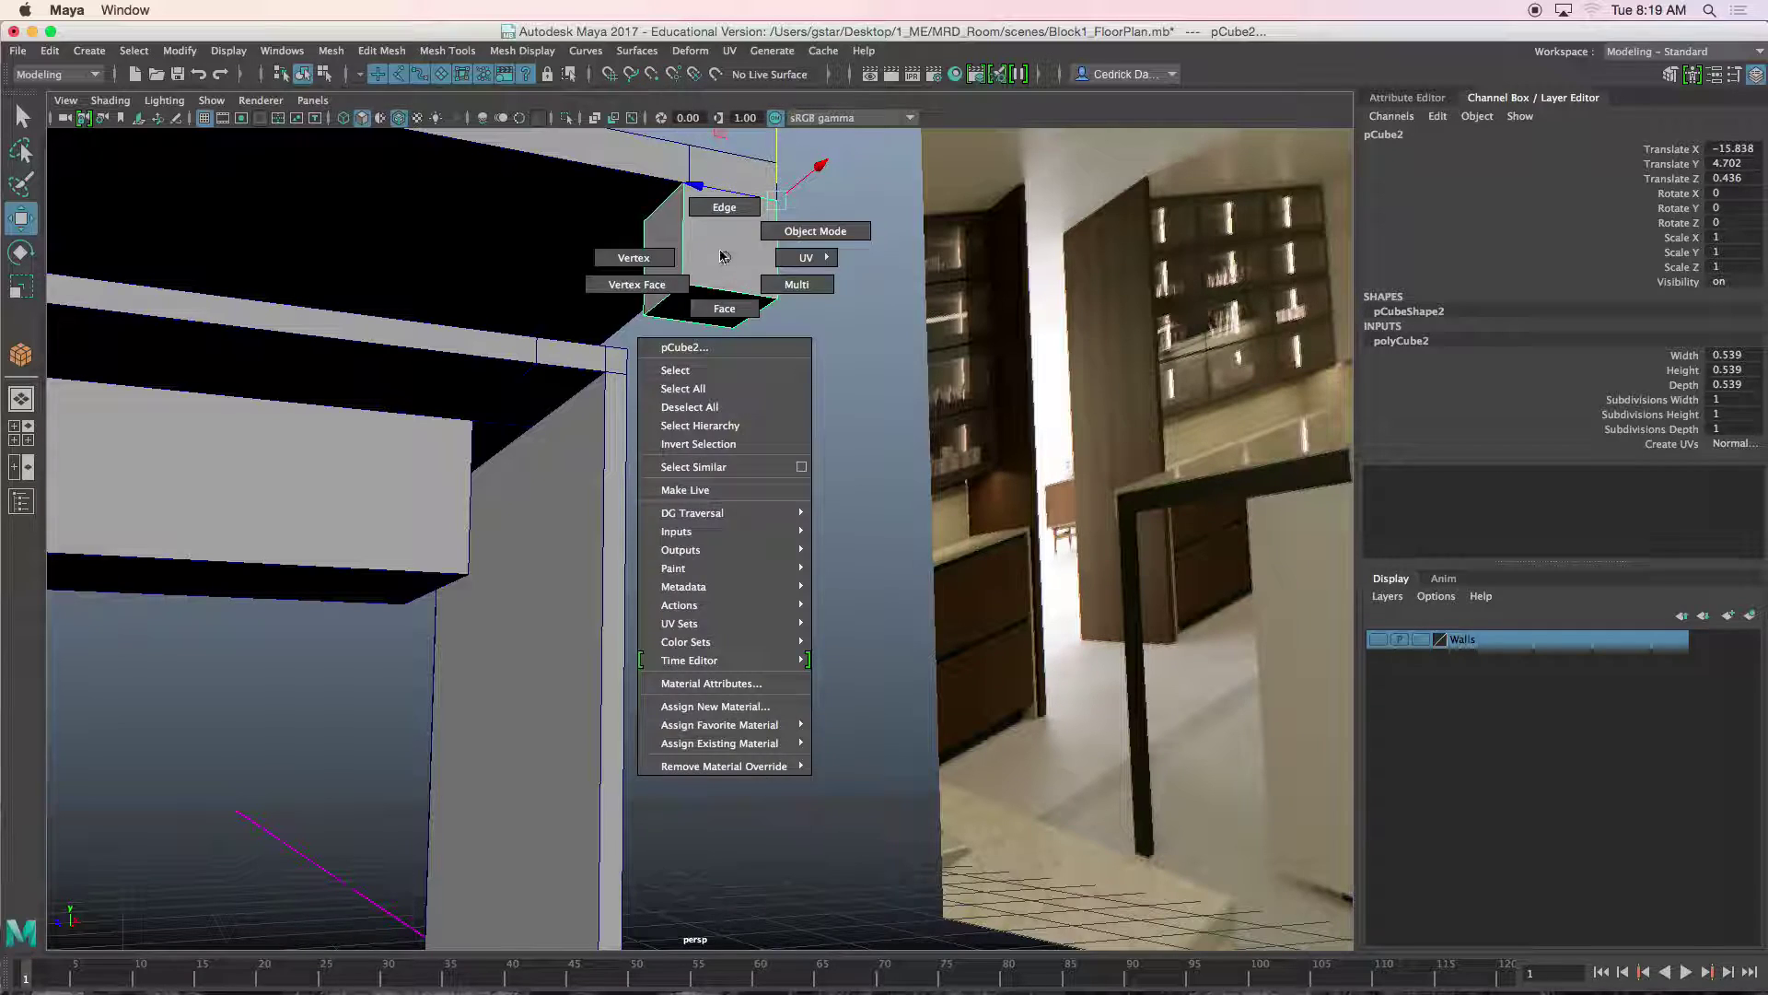
{"action": "right_click_drag", "start_coordinate": [725, 257], "coordinate": [728, 319]}
{"action": "left_click", "coordinate": [713, 302]}
{"action": "left_click_drag", "start_coordinate": [715, 306], "coordinate": [751, 398], "text": "alt"}
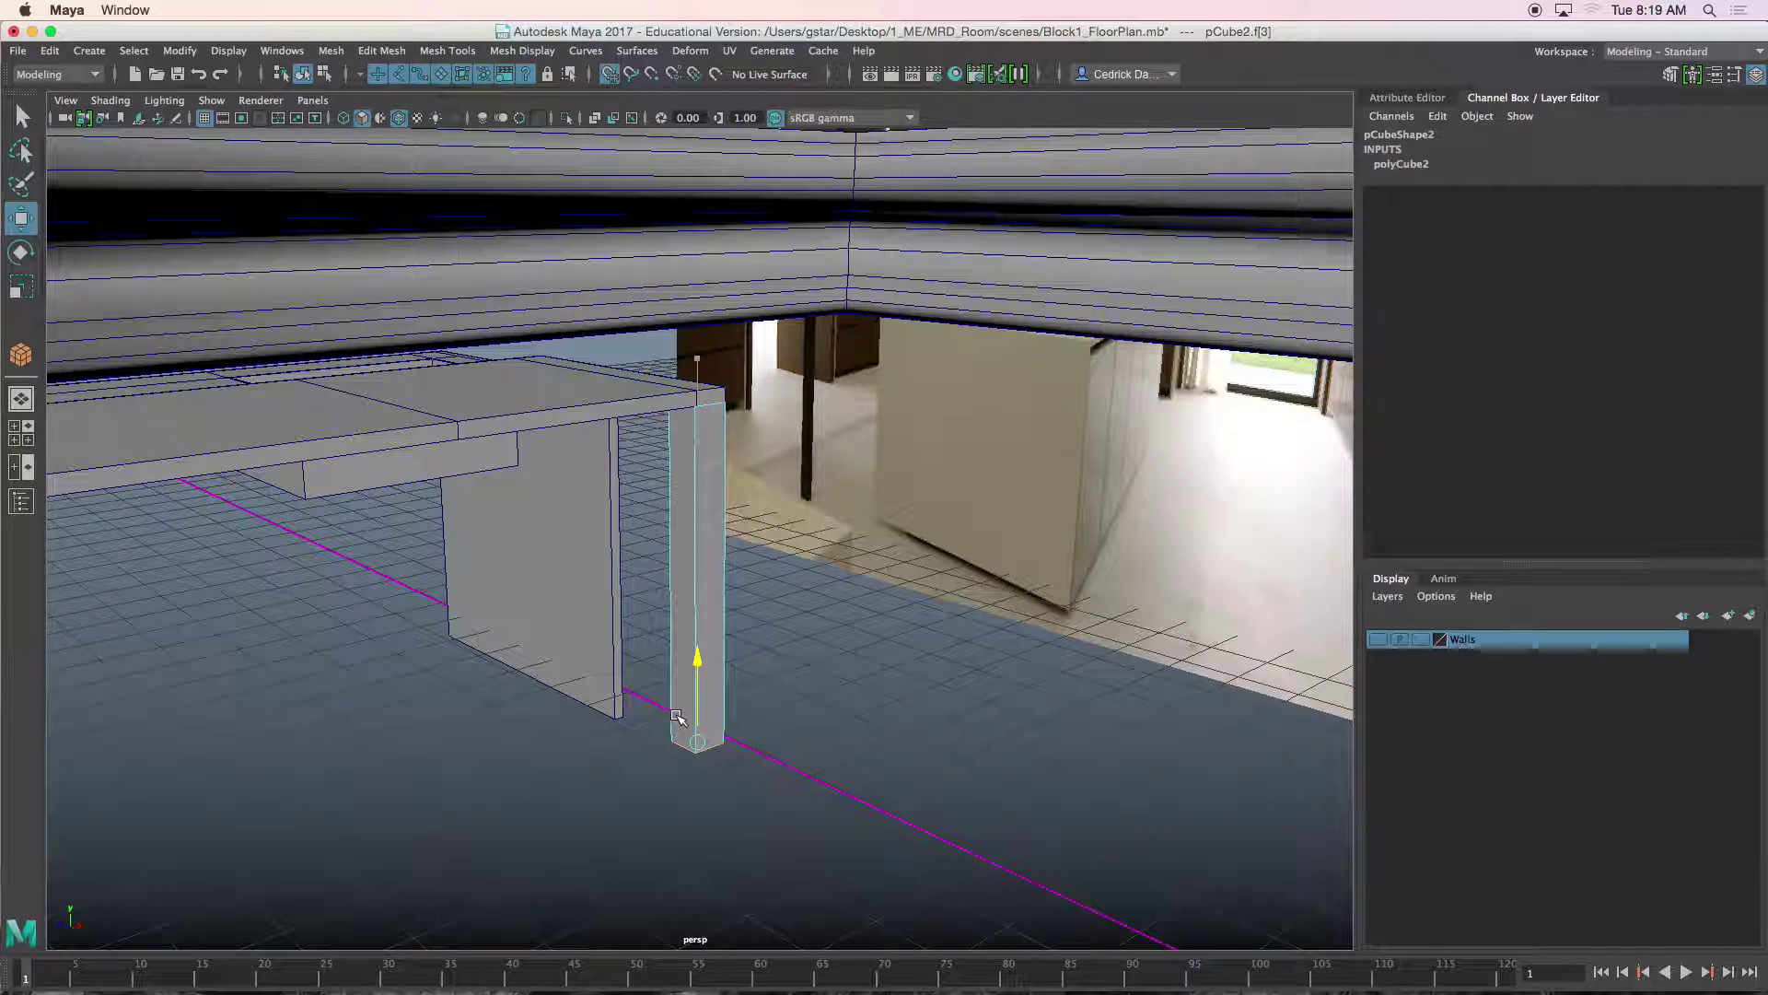
{"action": "left_click_drag", "start_coordinate": [677, 717], "coordinate": [532, 679], "text": "alt"}
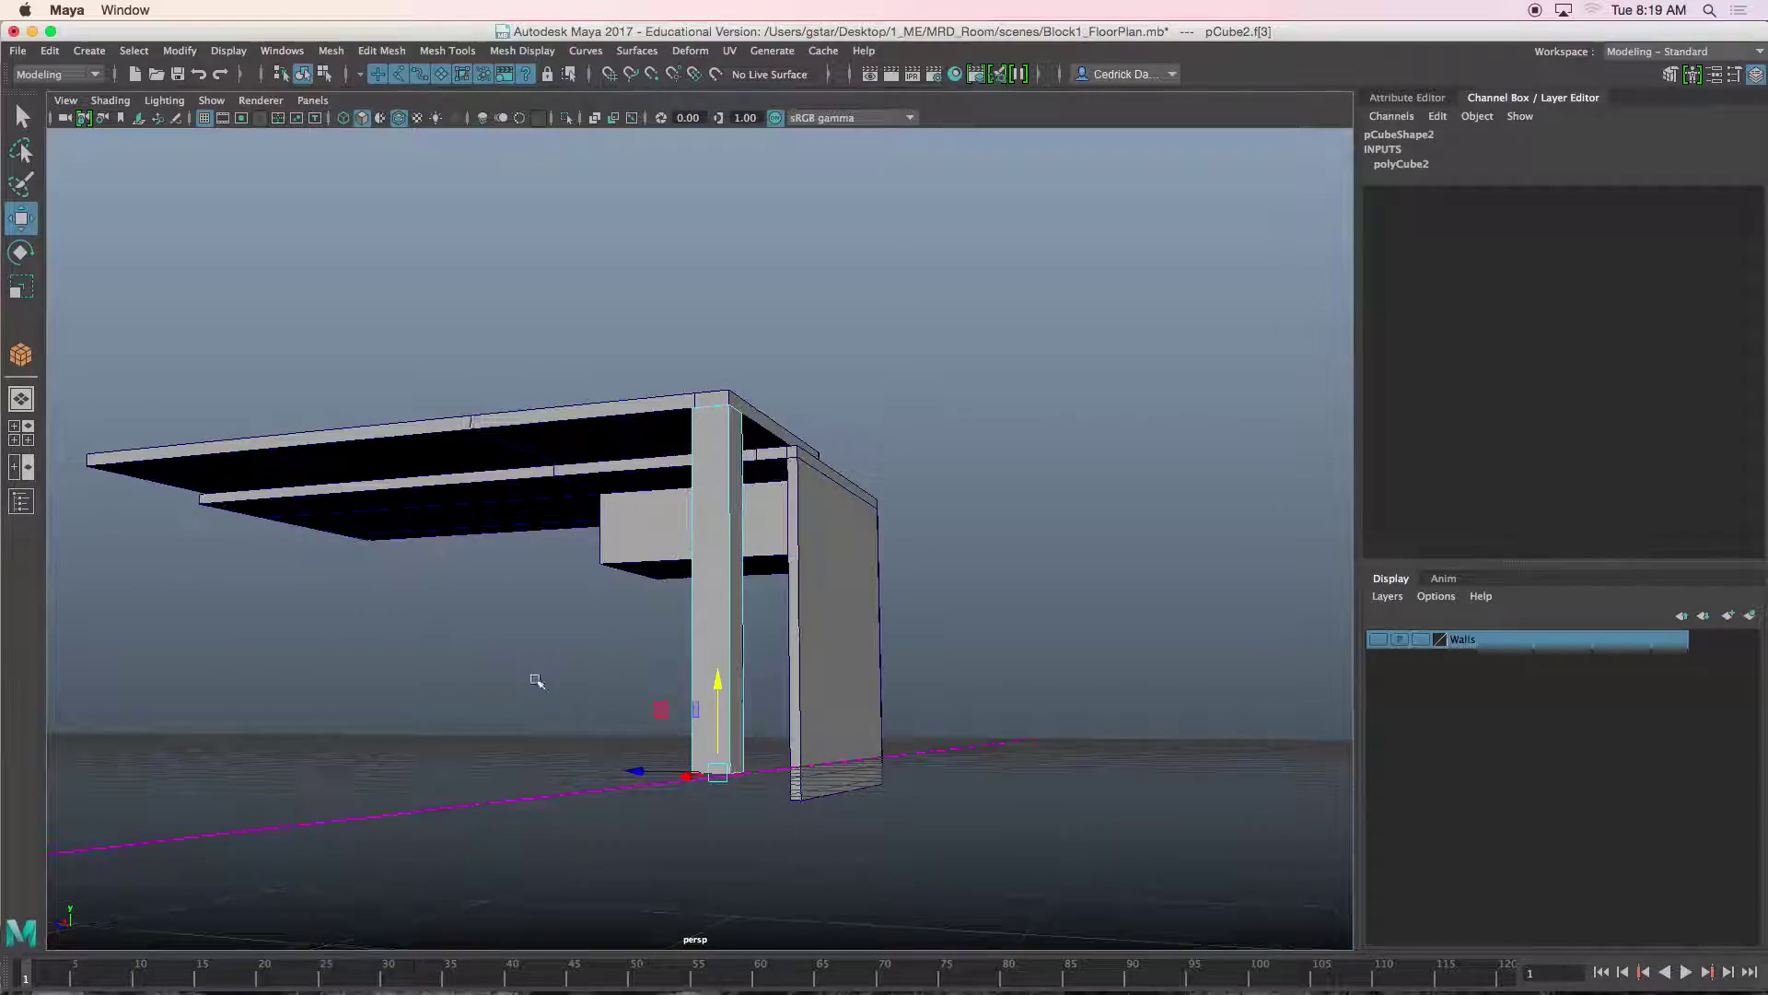
{"action": "scroll", "coordinate": [687, 731], "scroll_direction": "up", "scroll_amount": 5}
{"action": "left_click_drag", "start_coordinate": [687, 731], "coordinate": [673, 533], "text": "alt"}
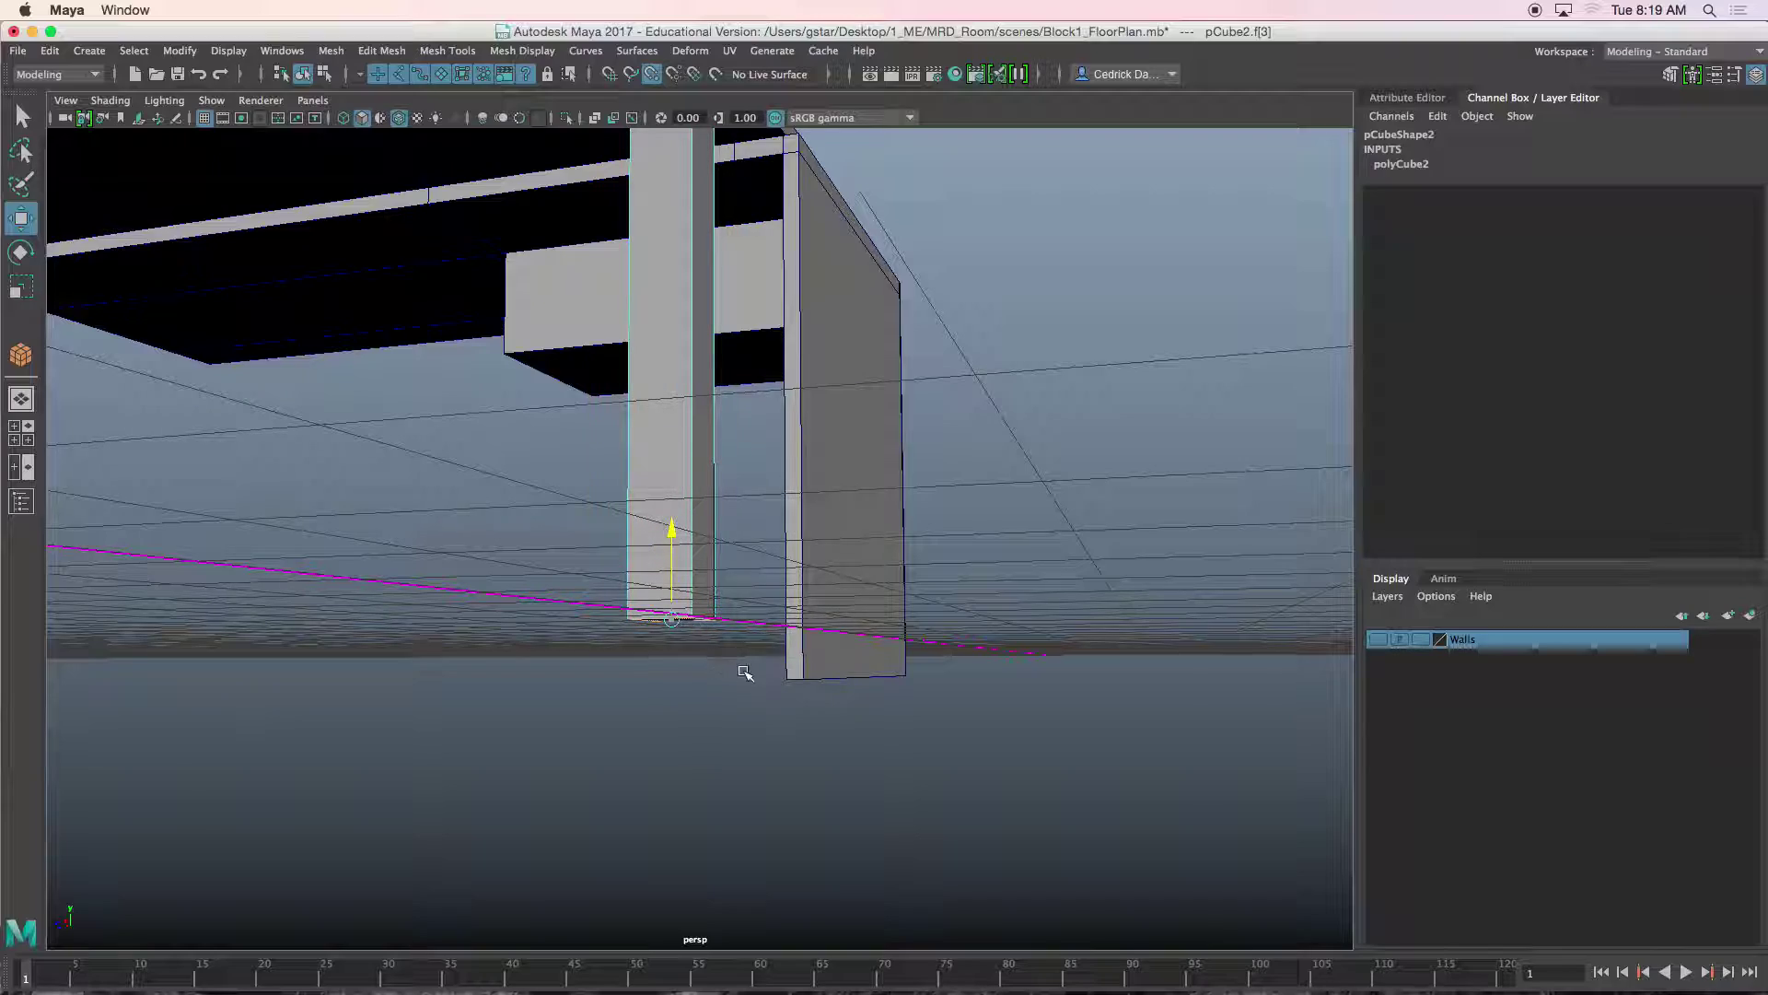
{"action": "left_click_drag", "start_coordinate": [829, 627], "coordinate": [698, 493], "text": "alt"}
{"action": "right_click_drag", "start_coordinate": [688, 462], "coordinate": [770, 434]}
Duplicate the leg and move the copy along Z to the opposite end of the raised counter, at Translate Z 11.532.
{"action": "left_click_drag", "start_coordinate": [691, 462], "coordinate": [694, 483], "text": "alt"}
{"action": "key", "text": "super+d"}
{"action": "left_click_drag", "start_coordinate": [686, 416], "coordinate": [144, 313]}
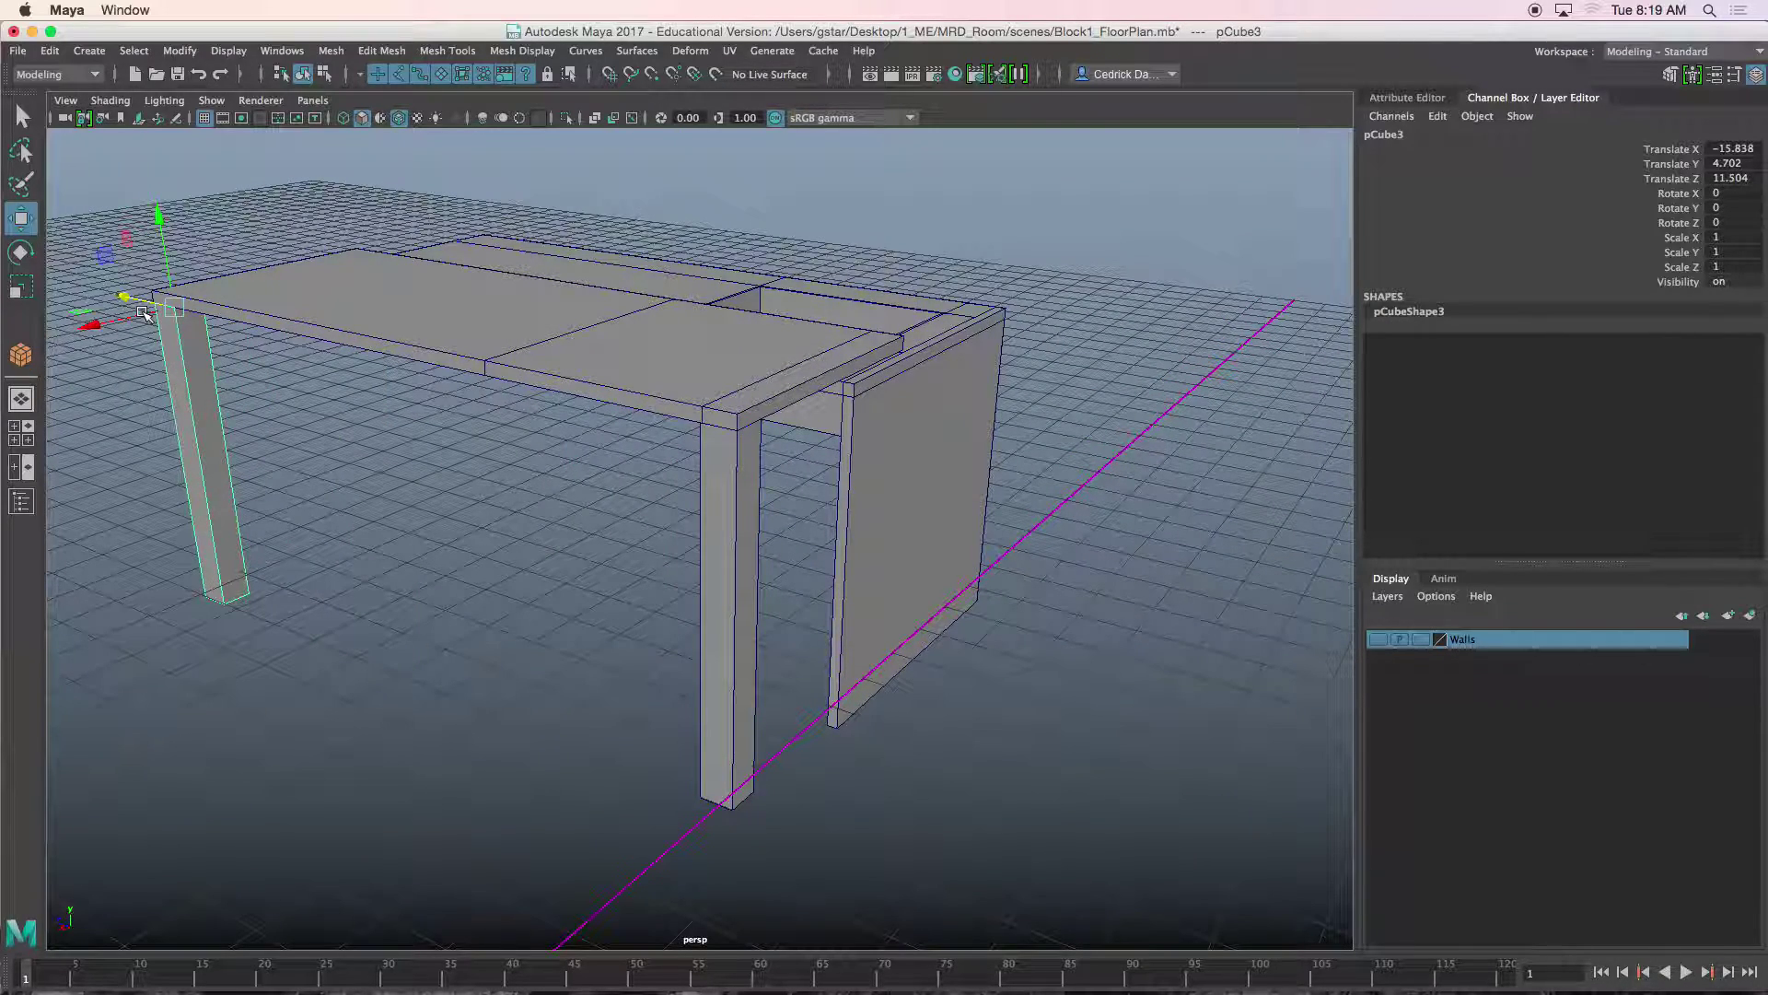
{"action": "key", "text": "f"}
{"action": "right_click_drag", "start_coordinate": [307, 383], "coordinate": [432, 356], "text": "alt"}
{"action": "left_click_drag", "start_coordinate": [433, 355], "coordinate": [636, 489], "text": "alt"}
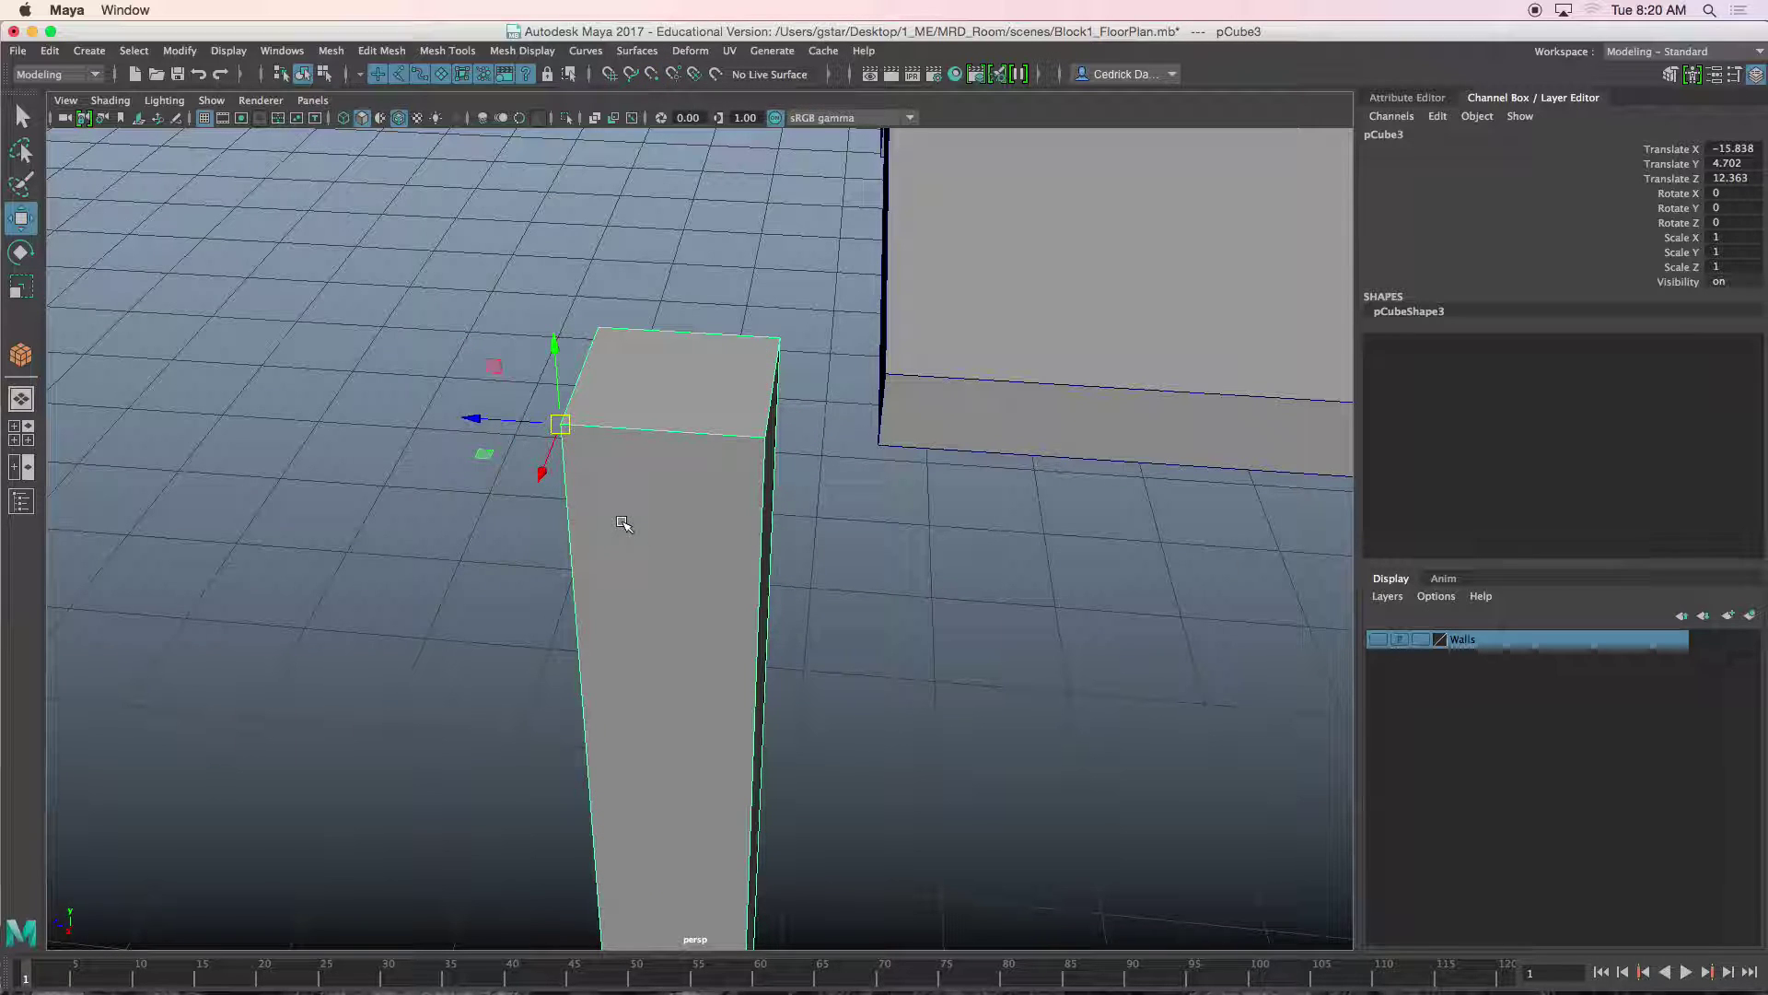
{"action": "left_click_drag", "start_coordinate": [524, 422], "coordinate": [827, 512]}
Examine in the front view how the dark support frame meets the raised counter's edge in the reference image.
{"action": "key", "text": "space"}
{"action": "key", "text": "space"}
{"action": "middle_click_drag", "start_coordinate": [451, 684], "coordinate": [600, 672], "text": "alt"}
{"action": "scroll", "coordinate": [612, 564], "scroll_direction": "up", "scroll_amount": 3}
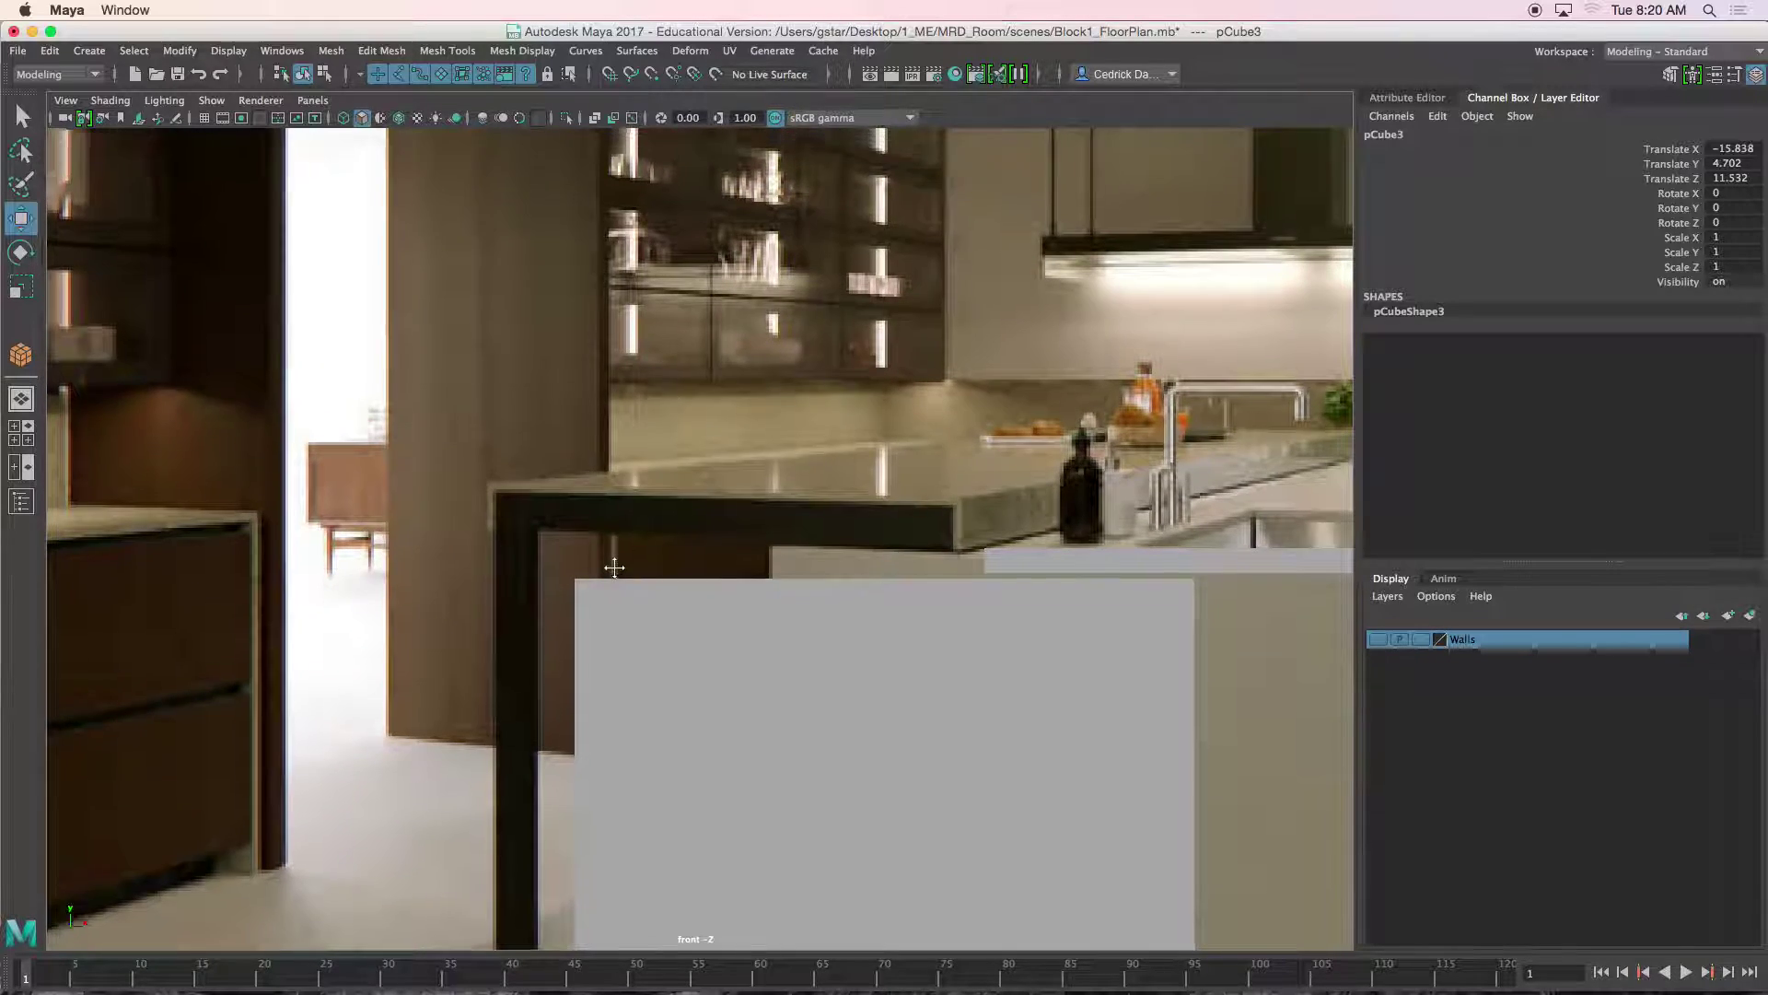
{"action": "middle_click_drag", "start_coordinate": [780, 539], "coordinate": [541, 561], "text": "alt"}
{"action": "scroll", "coordinate": [594, 563], "scroll_direction": "up", "scroll_amount": 2}
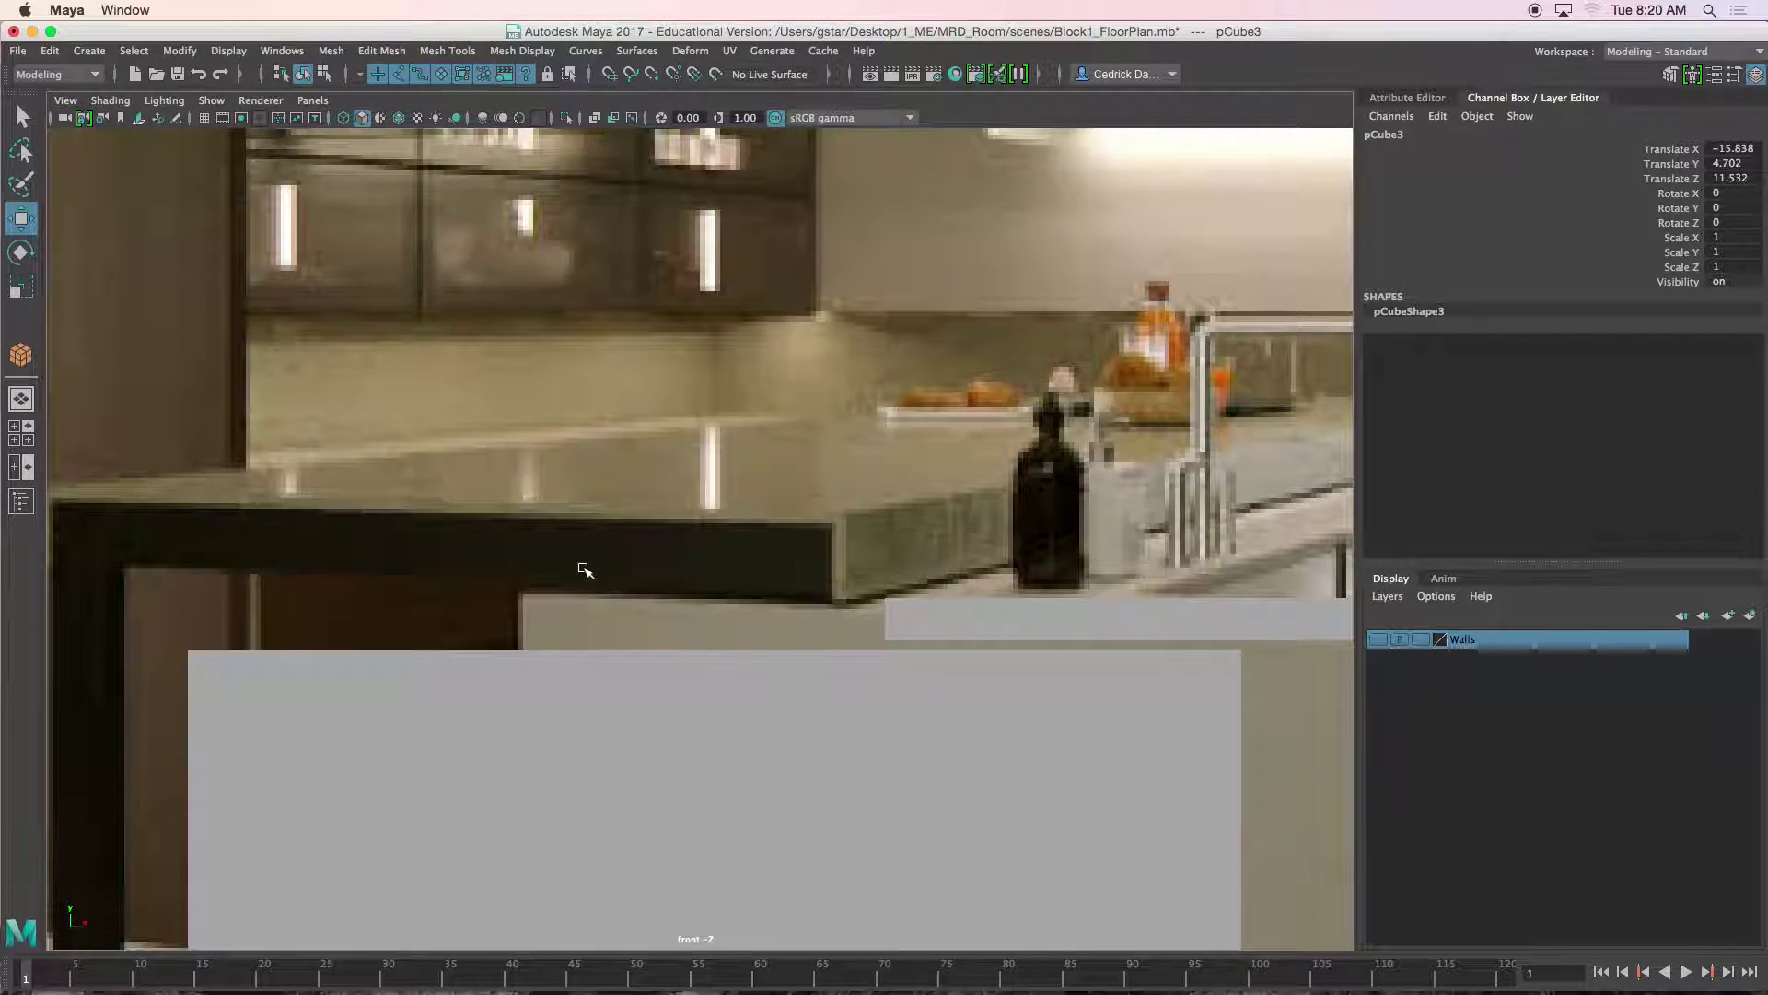
{"action": "middle_click_drag", "start_coordinate": [434, 563], "coordinate": [832, 561], "text": "alt"}
{"action": "middle_click_drag", "start_coordinate": [554, 545], "coordinate": [578, 506], "text": "alt"}
{"action": "middle_click_drag", "start_coordinate": [714, 533], "coordinate": [805, 604], "text": "alt"}
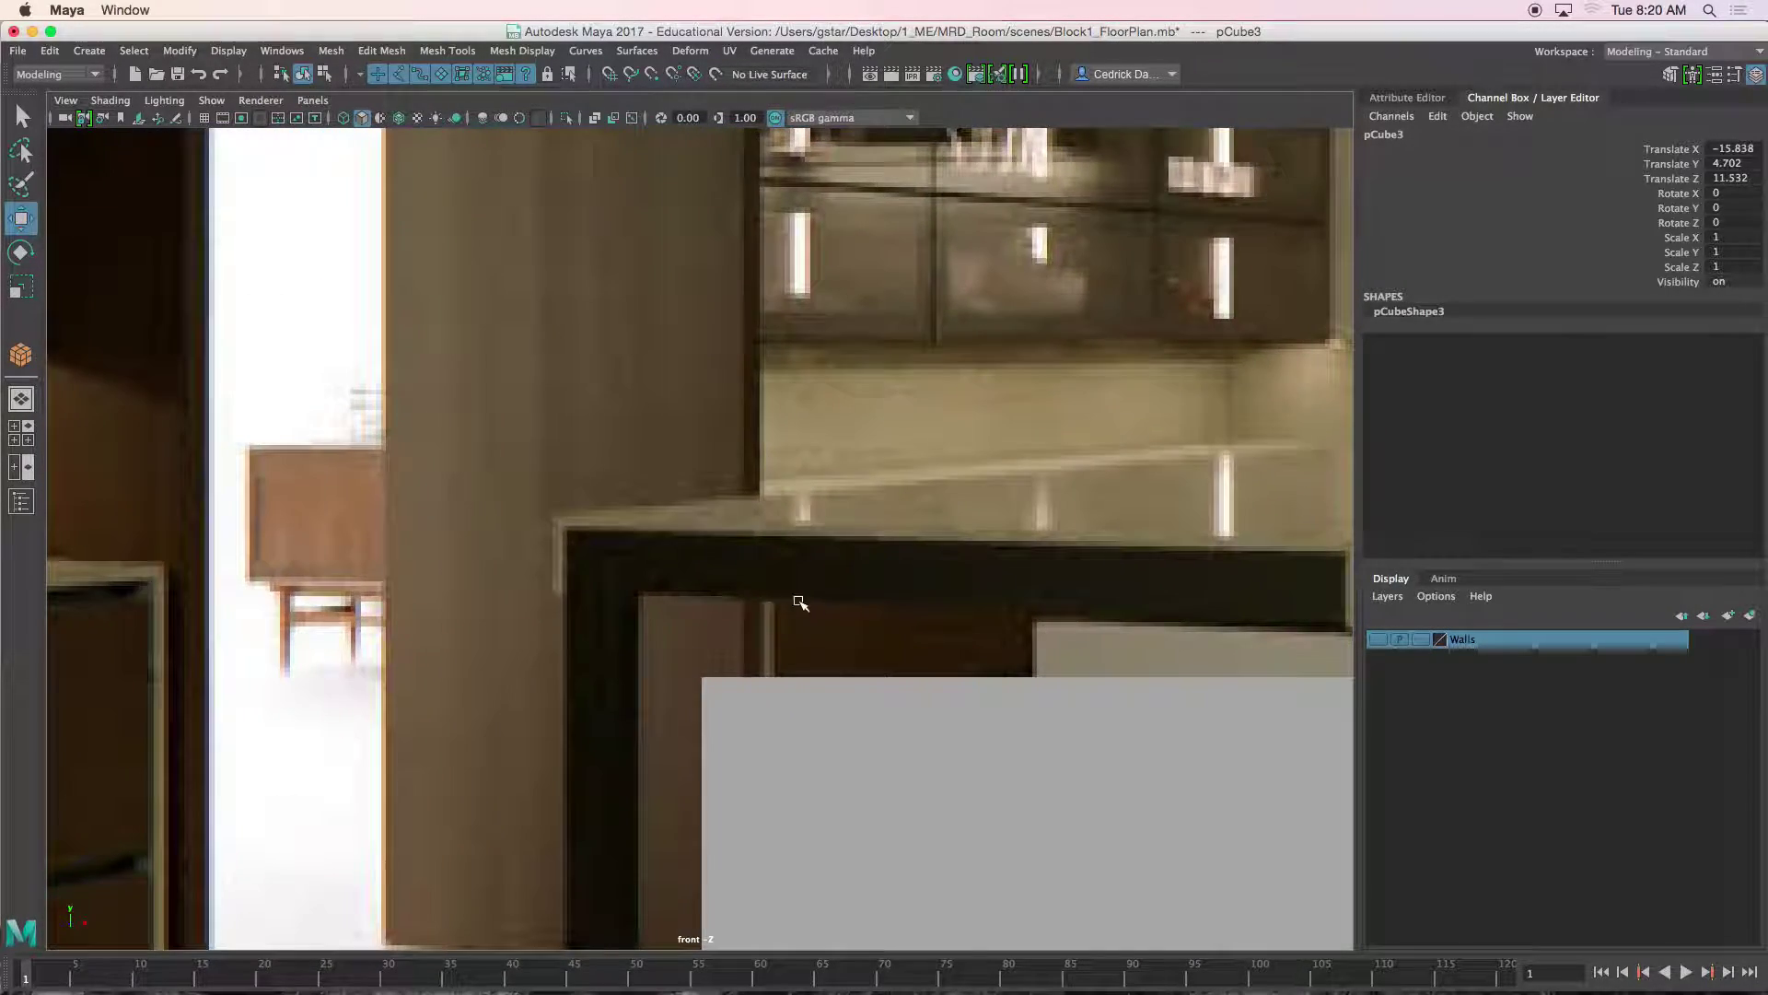
{"action": "scroll", "coordinate": [659, 572], "scroll_direction": "up", "scroll_amount": 3}
{"action": "middle_click_drag", "start_coordinate": [581, 558], "coordinate": [698, 554], "text": "alt"}
{"action": "scroll", "coordinate": [698, 554], "scroll_direction": "up", "scroll_amount": 2}
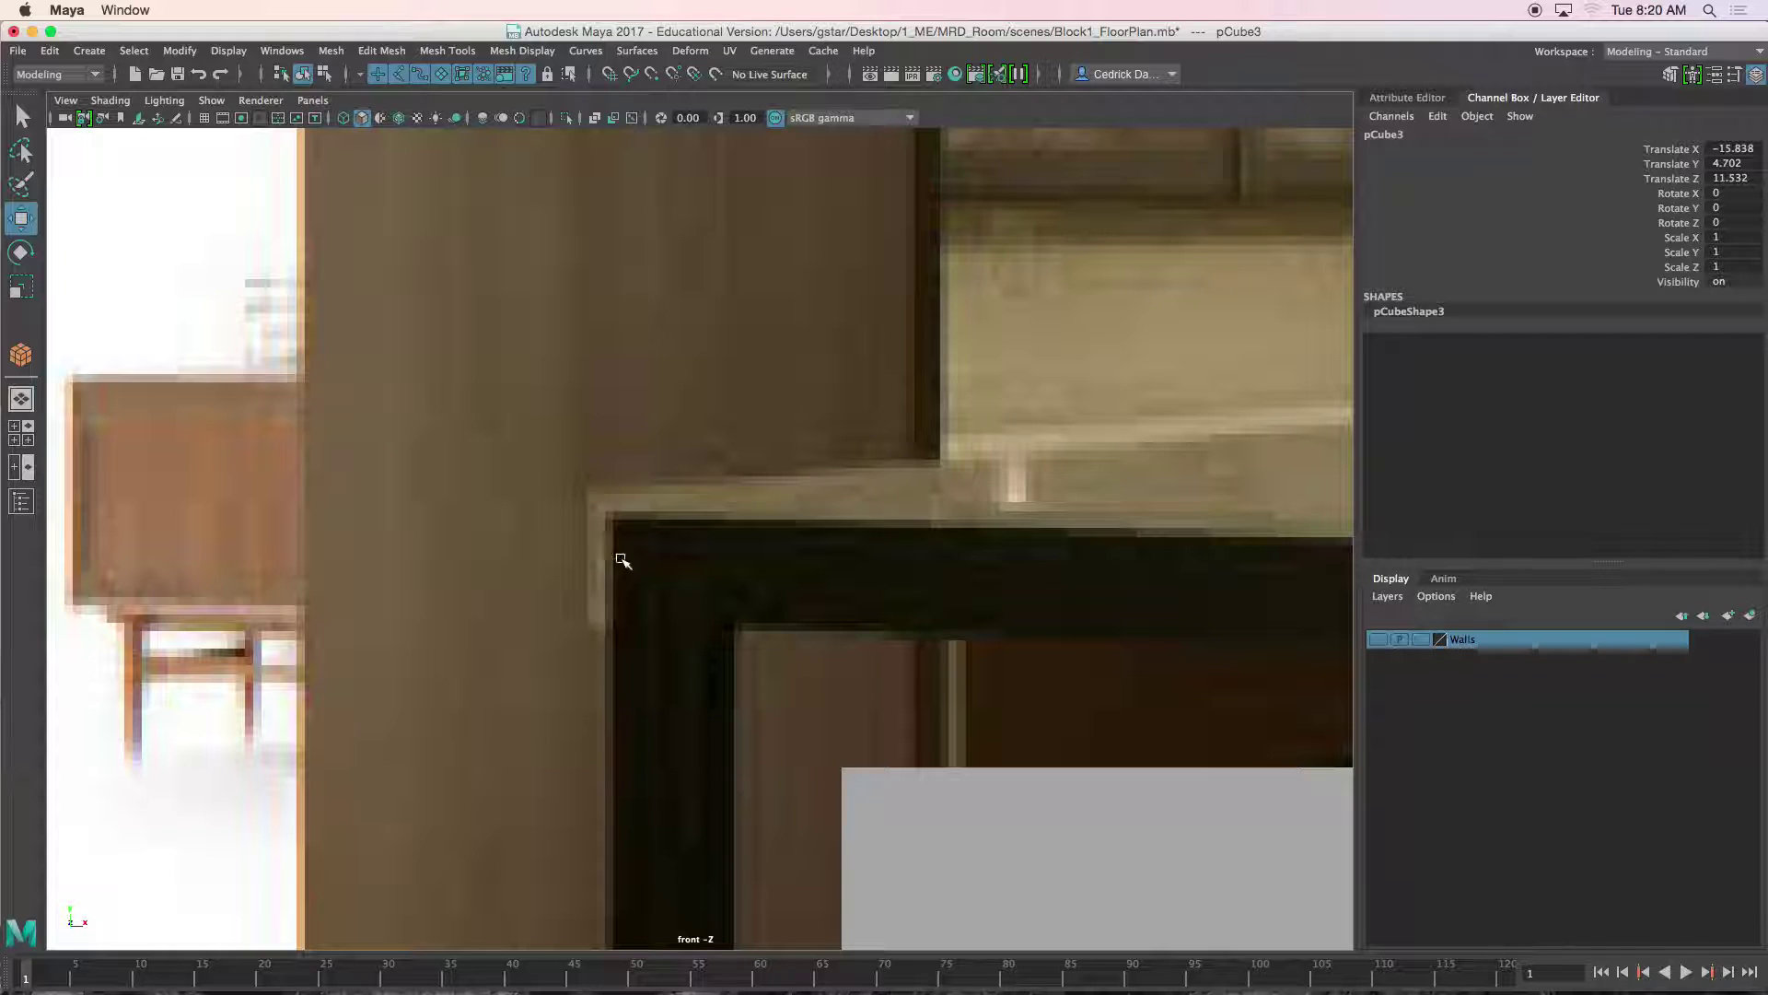
{"action": "scroll", "coordinate": [632, 580], "scroll_direction": "down", "scroll_amount": 6}
{"action": "middle_click_drag", "start_coordinate": [848, 604], "coordinate": [594, 608], "text": "alt"}
{"action": "middle_click_drag", "start_coordinate": [856, 609], "coordinate": [614, 611], "text": "alt"}
{"action": "middle_click_drag", "start_coordinate": [797, 606], "coordinate": [581, 608], "text": "alt"}
{"action": "middle_click_drag", "start_coordinate": [881, 608], "coordinate": [817, 607], "text": "alt"}
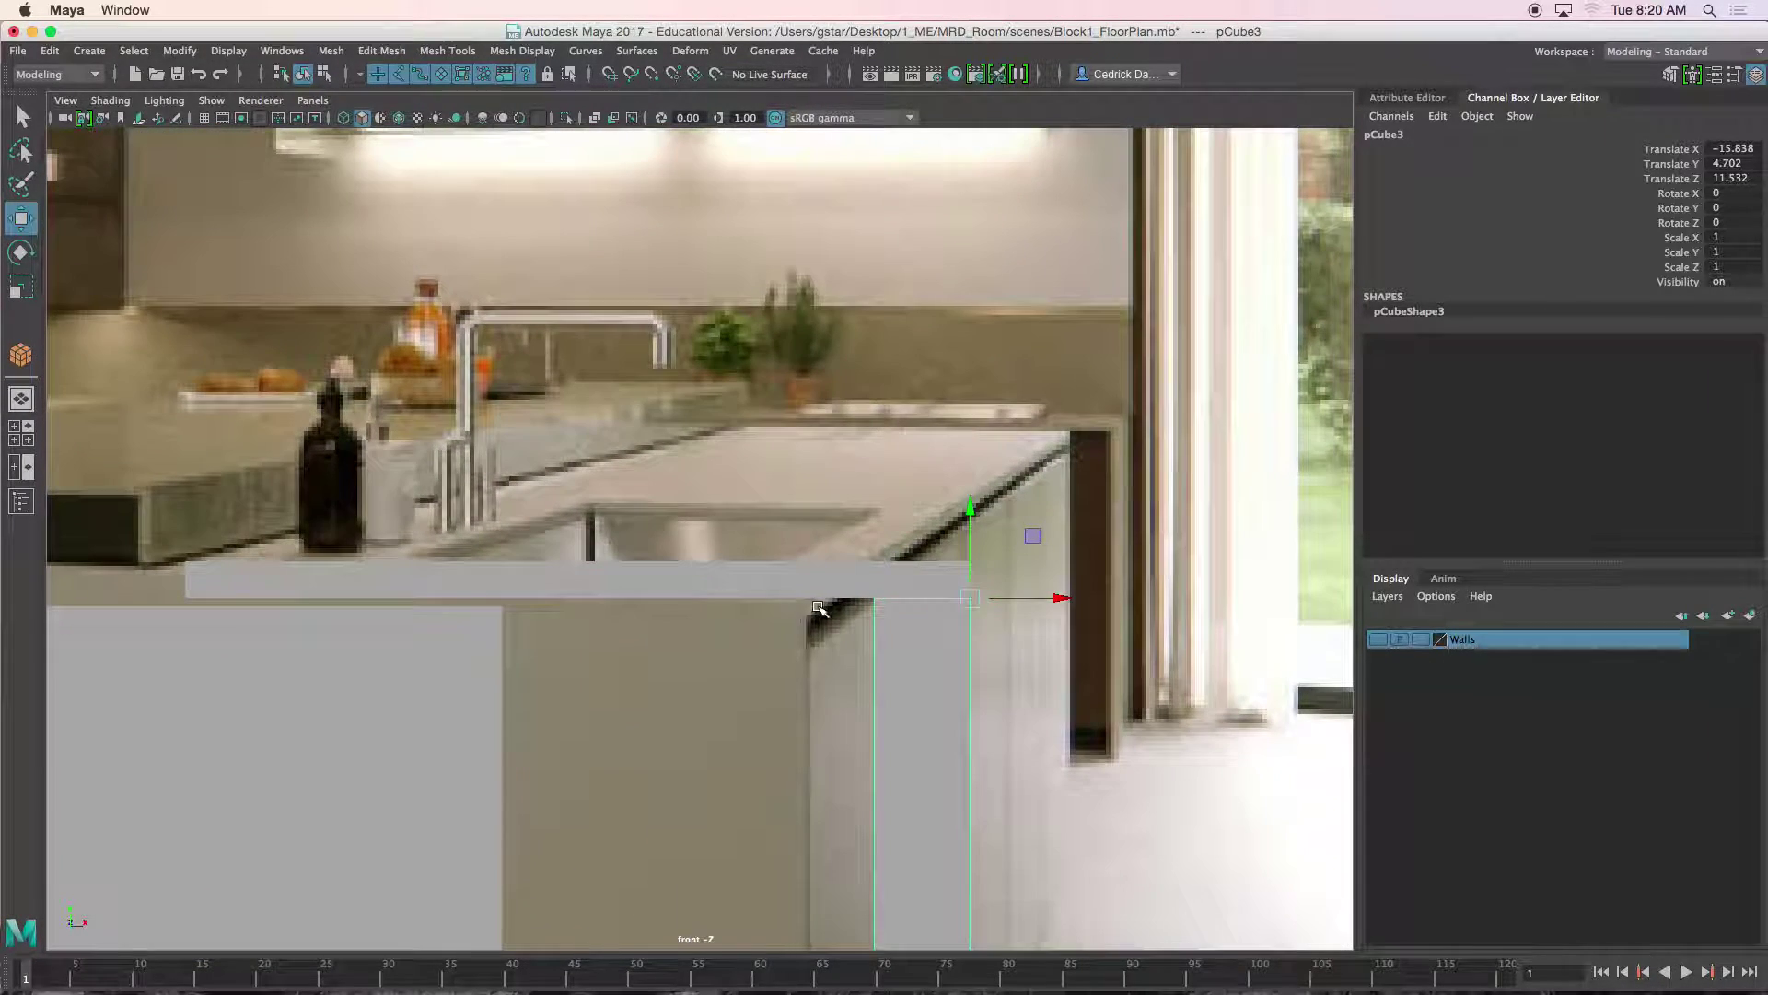
Select the raised counter and switch it to face selection in the perspective view.
{"action": "left_click", "coordinate": [817, 608]}
{"action": "key", "text": "space"}
{"action": "key", "text": "space"}
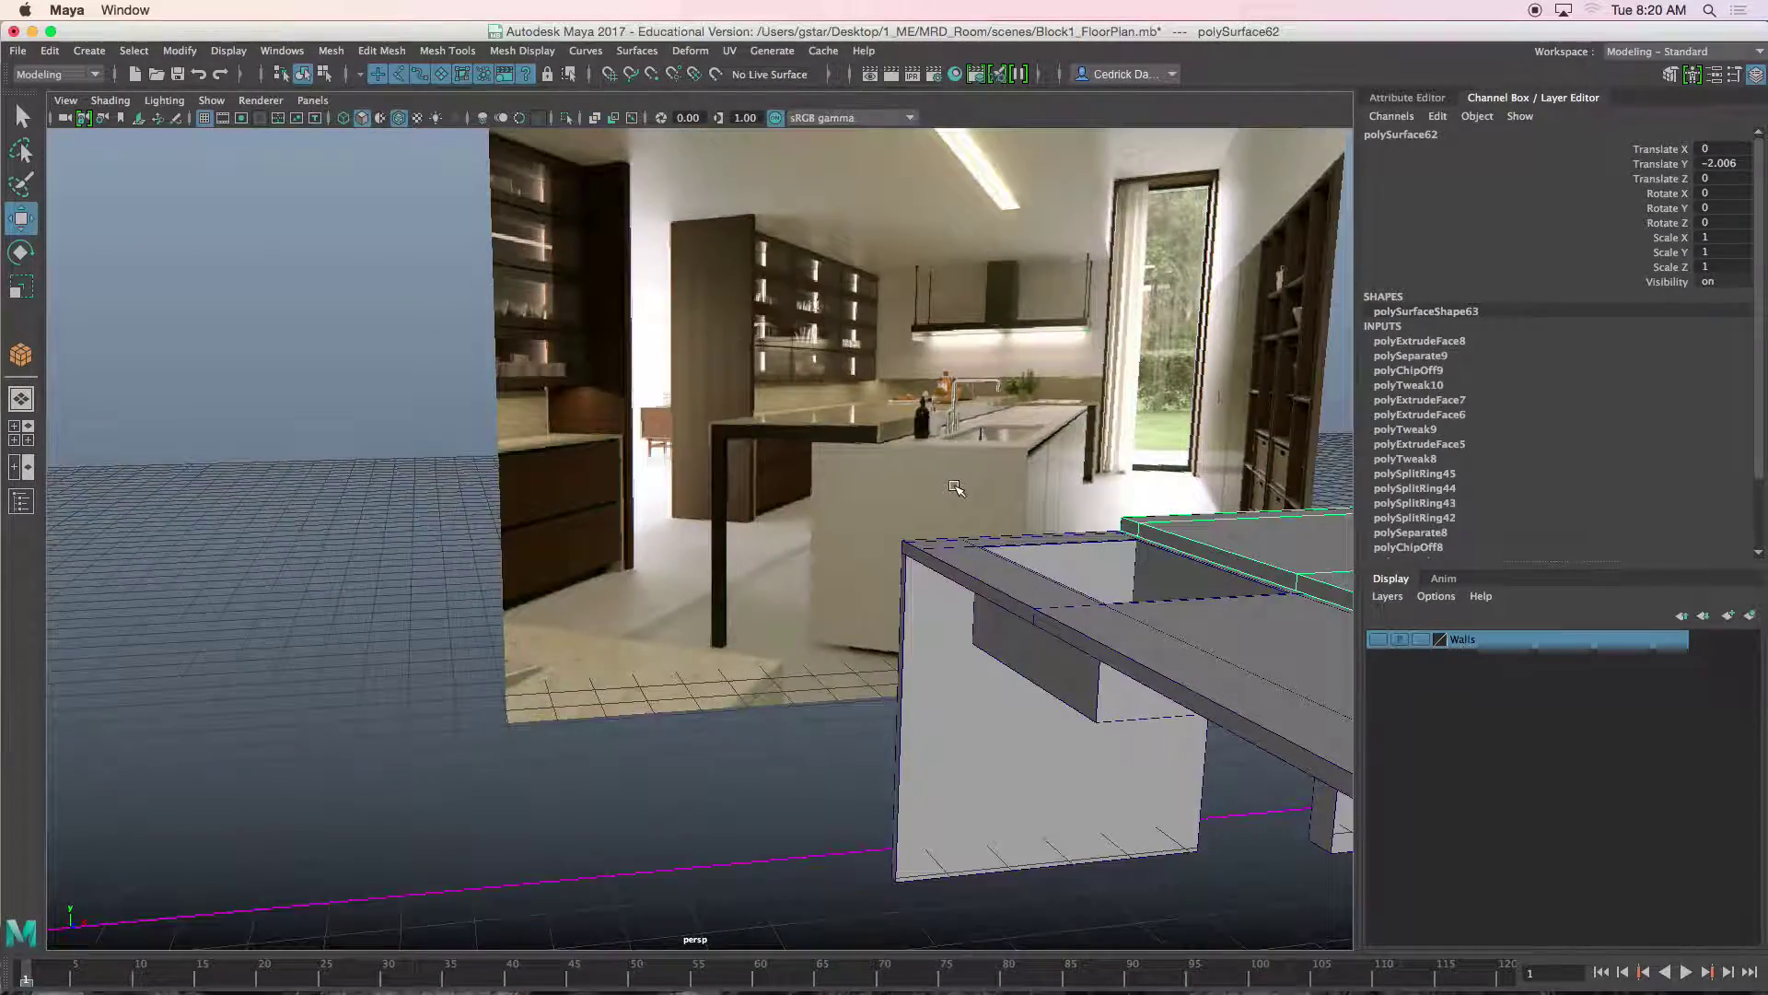
{"action": "middle_click_drag", "start_coordinate": [955, 487], "coordinate": [829, 460], "text": "alt"}
{"action": "left_click_drag", "start_coordinate": [828, 460], "coordinate": [870, 461], "text": "alt"}
{"action": "middle_click_drag", "start_coordinate": [1095, 514], "coordinate": [812, 484], "text": "alt"}
{"action": "right_click_drag", "start_coordinate": [813, 484], "coordinate": [898, 496], "text": "alt"}
{"action": "middle_click_drag", "start_coordinate": [912, 497], "coordinate": [720, 468], "text": "alt"}
{"action": "right_click_drag", "start_coordinate": [720, 468], "coordinate": [714, 521]}
Select the raised counter's top and side faces and extrude them together outward with Local Translate Z 0.128.
{"action": "left_click", "coordinate": [719, 580]}
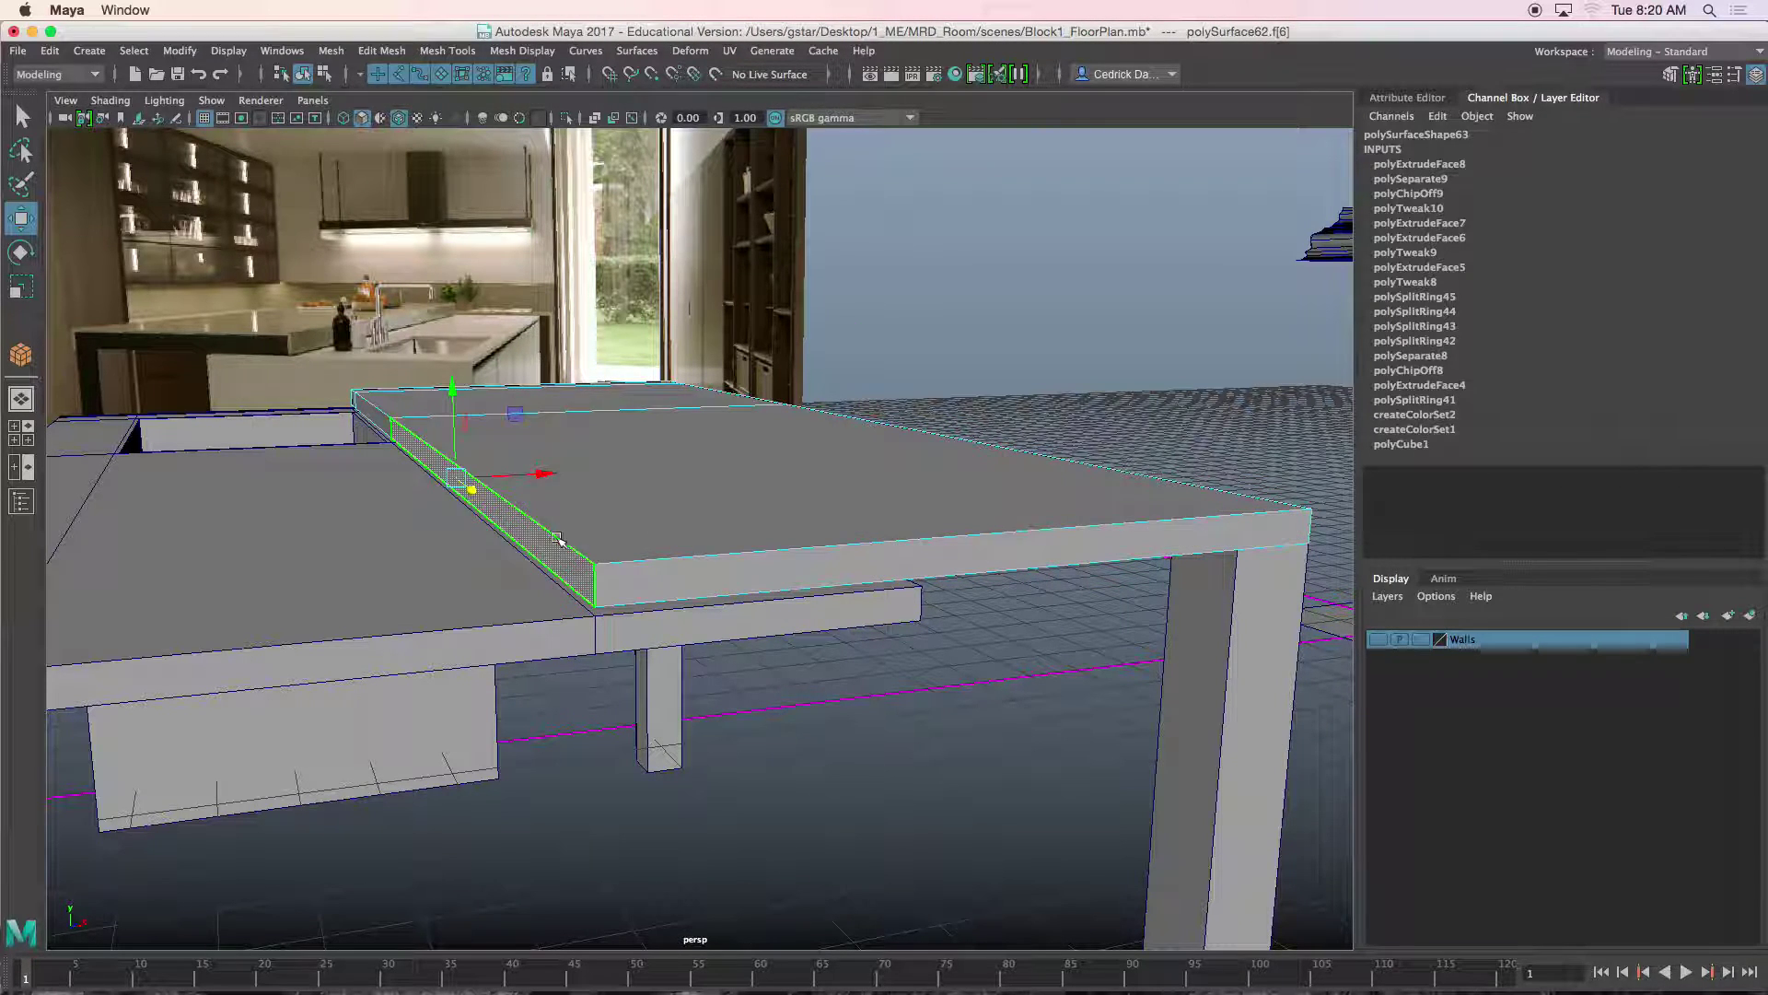
{"action": "left_click", "coordinate": [384, 421], "text": "shift"}
{"action": "left_click_drag", "start_coordinate": [415, 442], "coordinate": [589, 488], "text": "alt"}
{"action": "middle_click_drag", "start_coordinate": [460, 470], "coordinate": [792, 493], "text": "alt"}
{"action": "left_click", "coordinate": [523, 451], "text": "shift"}
{"action": "left_click_drag", "start_coordinate": [488, 461], "coordinate": [690, 423], "text": "alt"}
{"action": "left_click_drag", "start_coordinate": [368, 479], "coordinate": [677, 525], "text": "alt"}
{"action": "left_click", "coordinate": [599, 493], "text": "shift"}
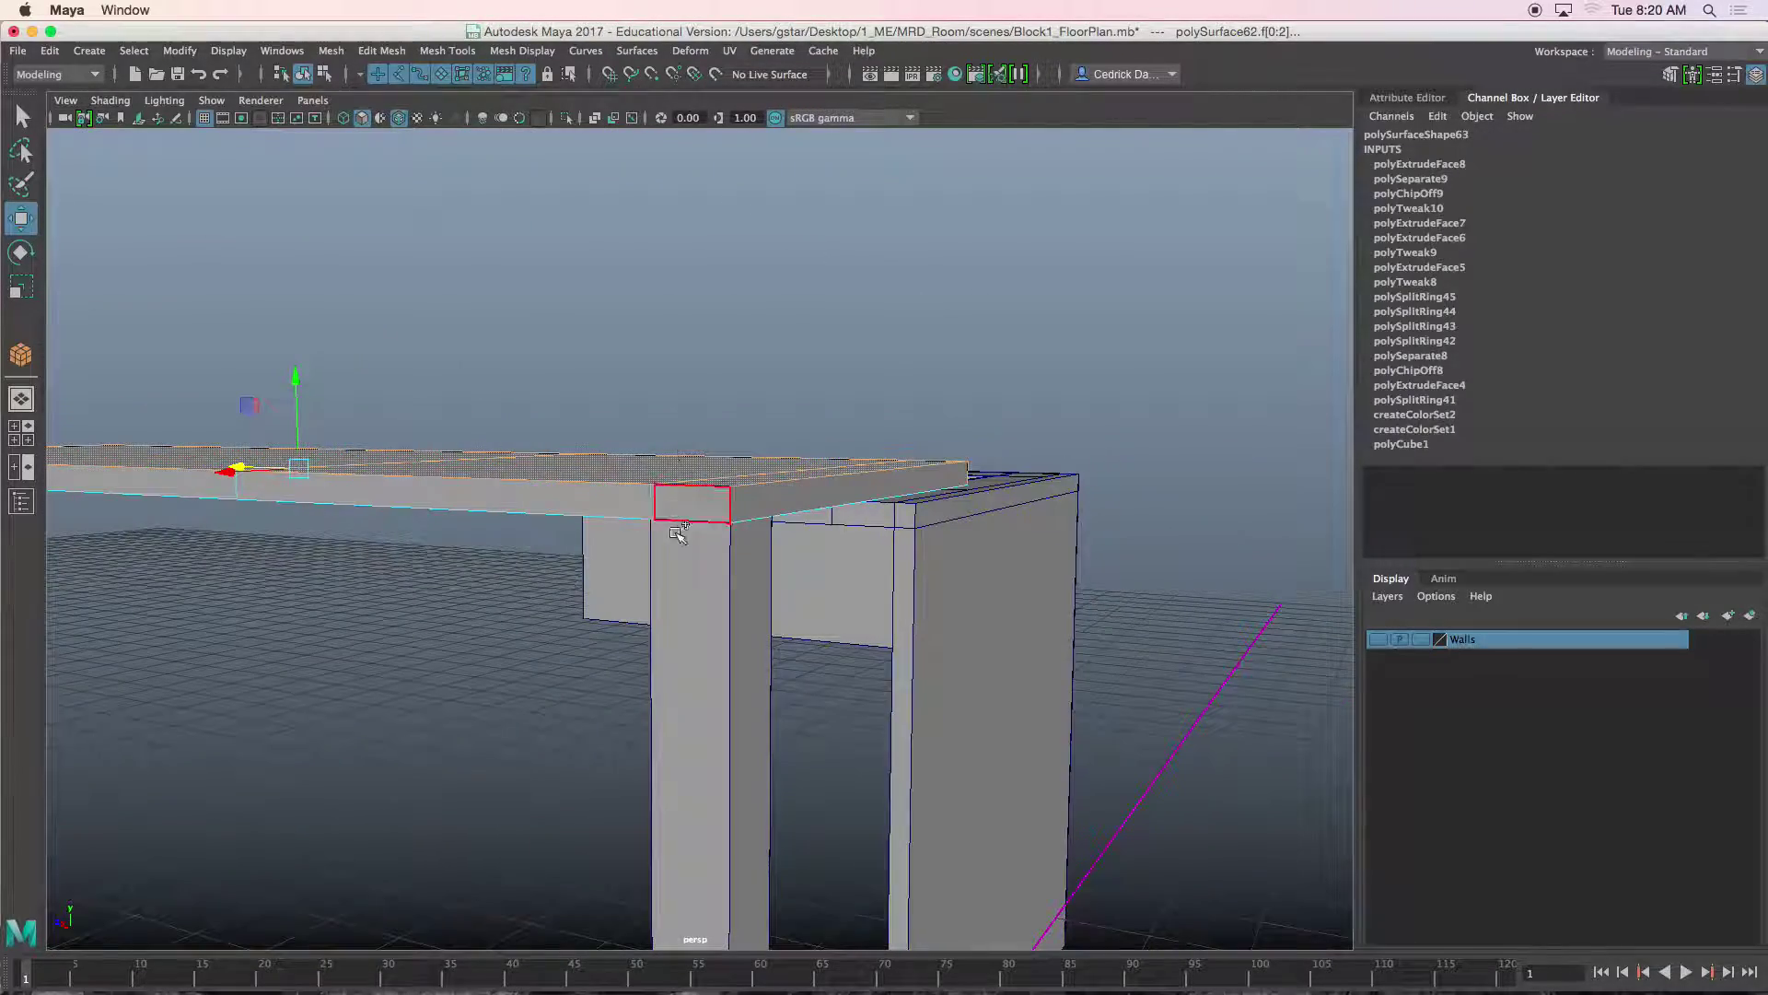
{"action": "middle_click_drag", "start_coordinate": [605, 509], "coordinate": [1234, 532], "text": "alt"}
{"action": "left_click", "coordinate": [509, 500], "text": "shift"}
{"action": "left_click_drag", "start_coordinate": [509, 502], "coordinate": [776, 512], "text": "alt"}
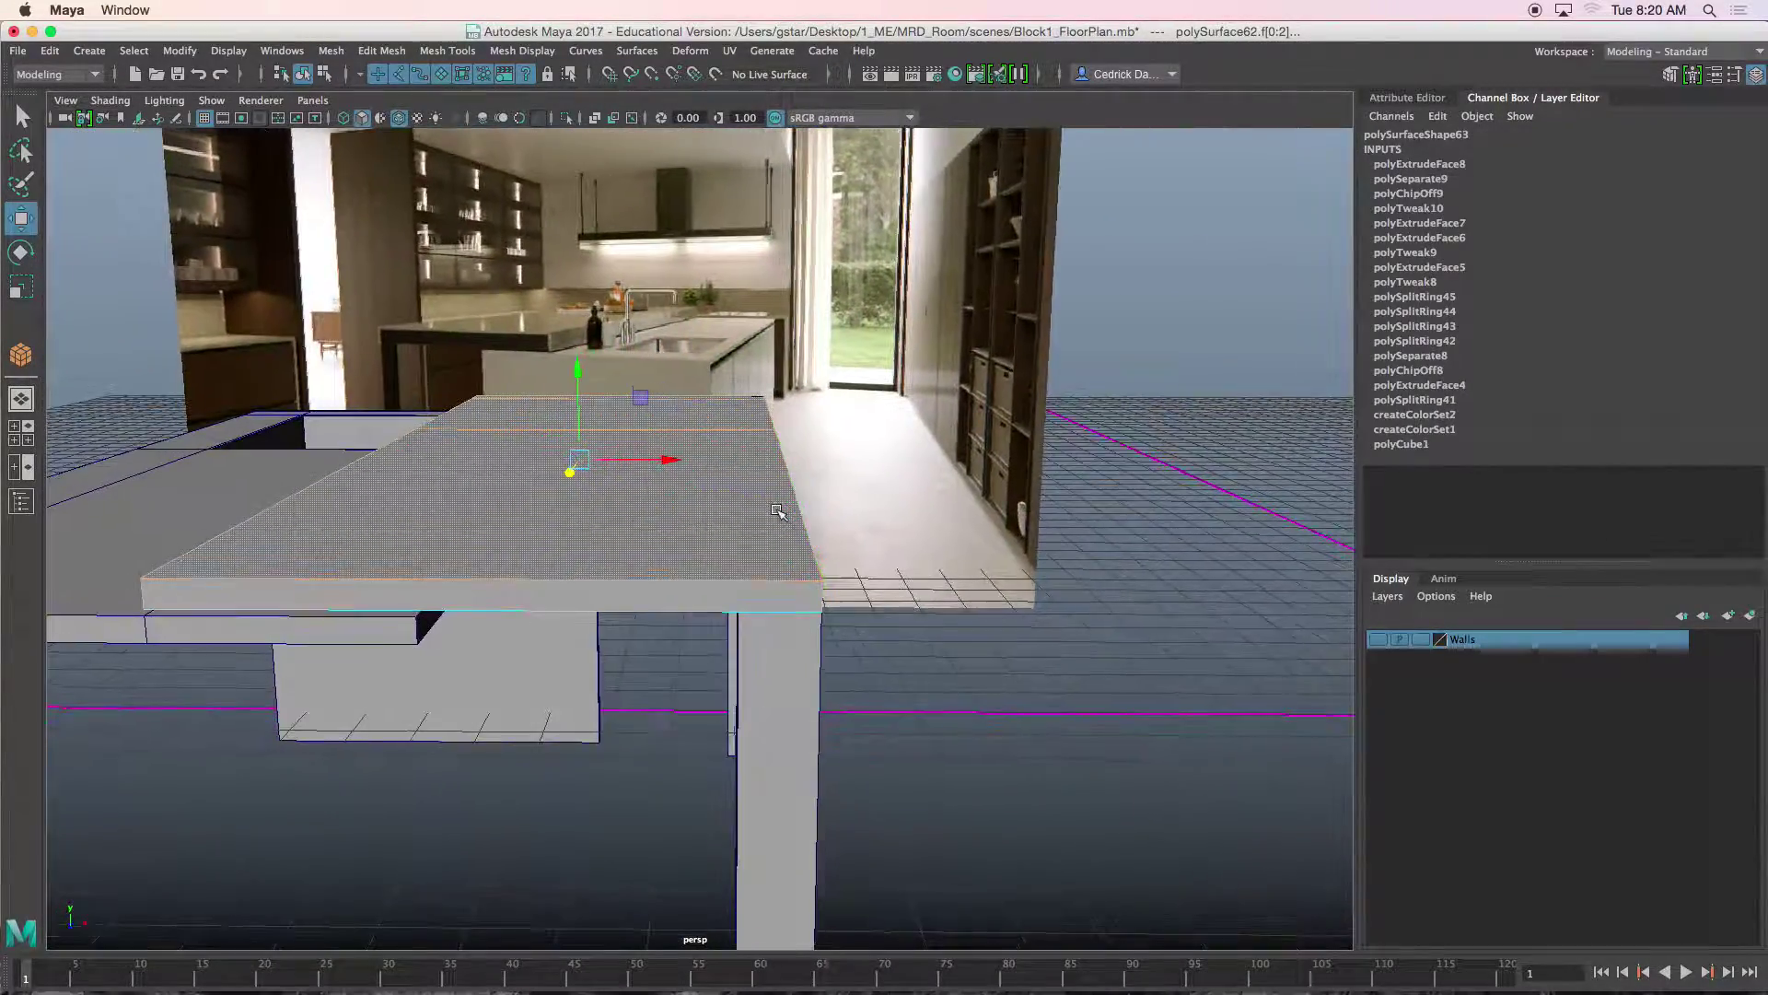
{"action": "key", "text": "ctrl+e"}
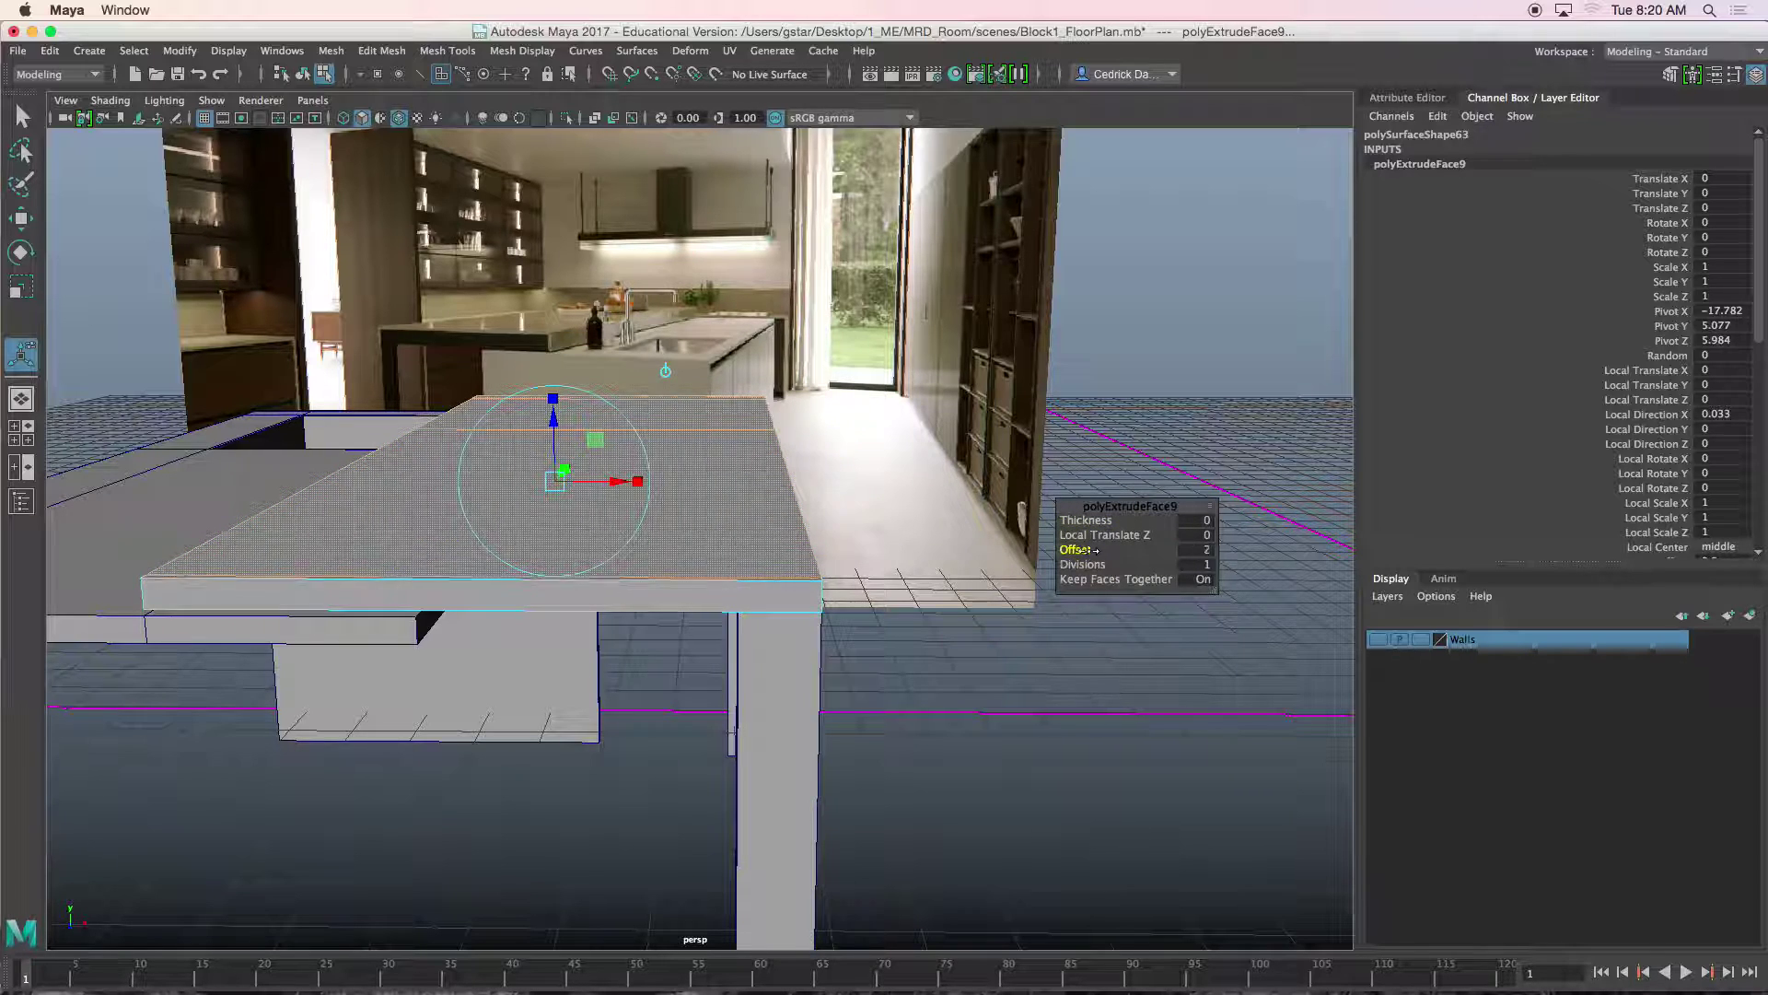
{"action": "scroll", "coordinate": [711, 516], "scroll_direction": "left", "scroll_amount": 5}
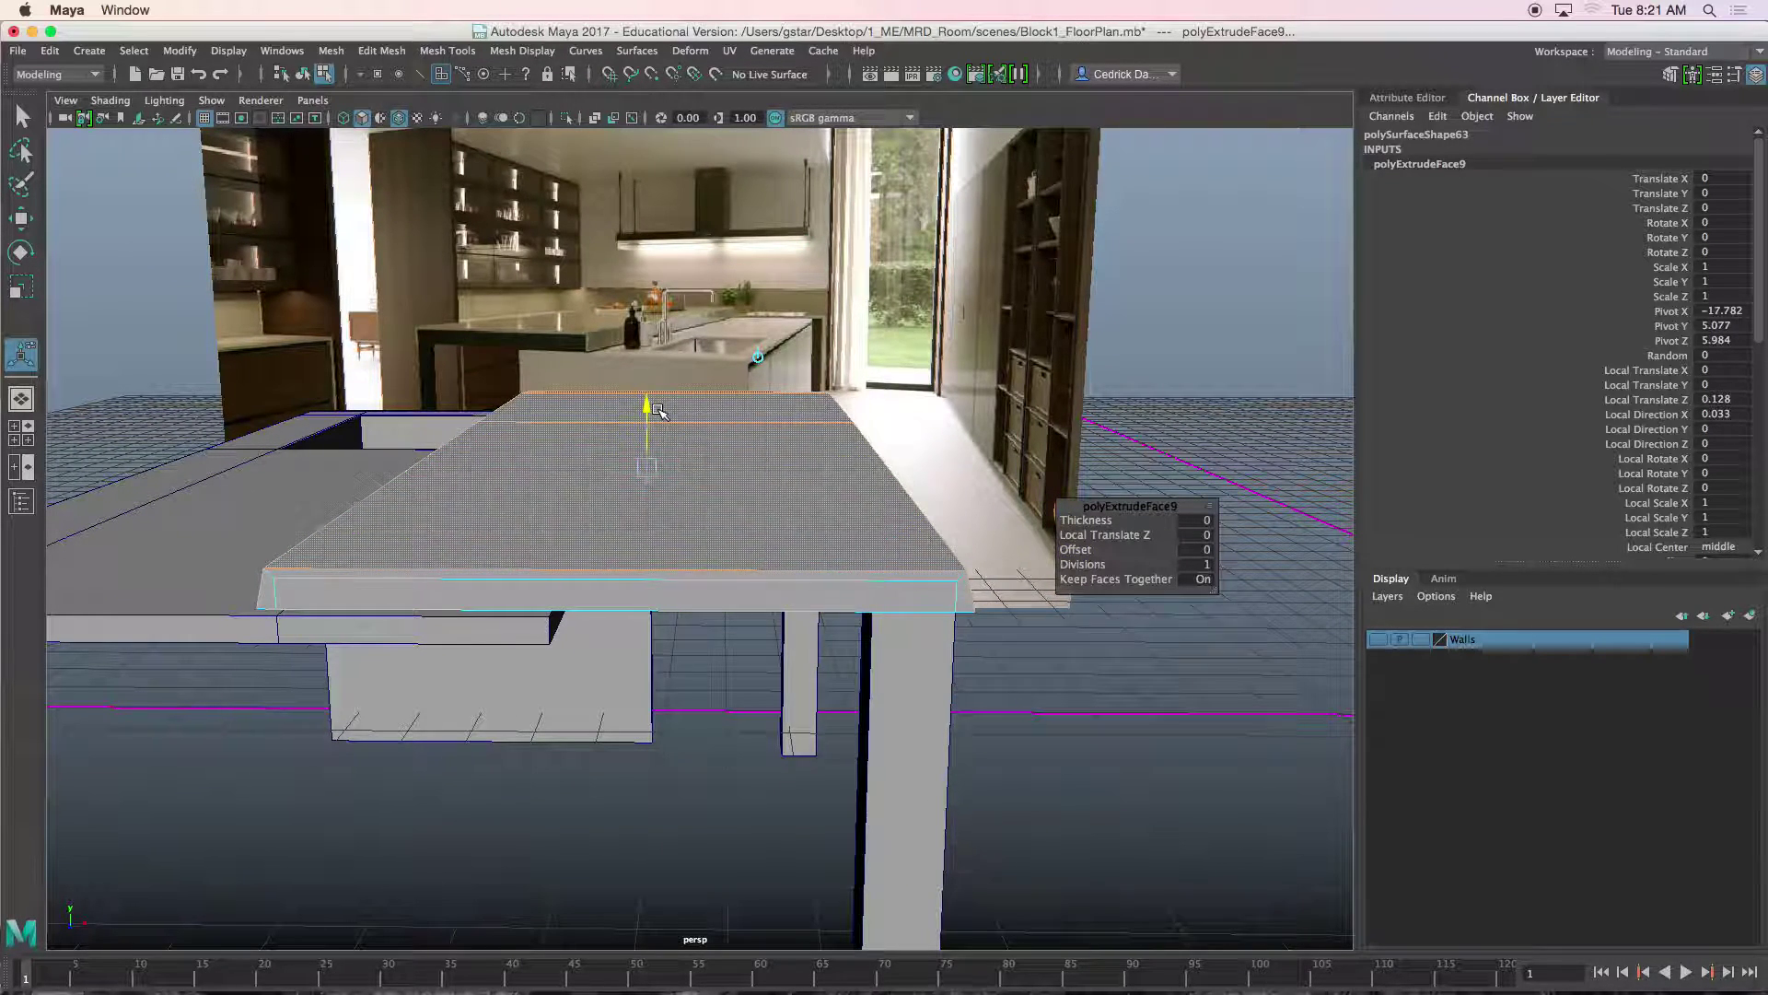
{"action": "left_click_drag", "start_coordinate": [657, 412], "coordinate": [794, 431], "text": "alt"}
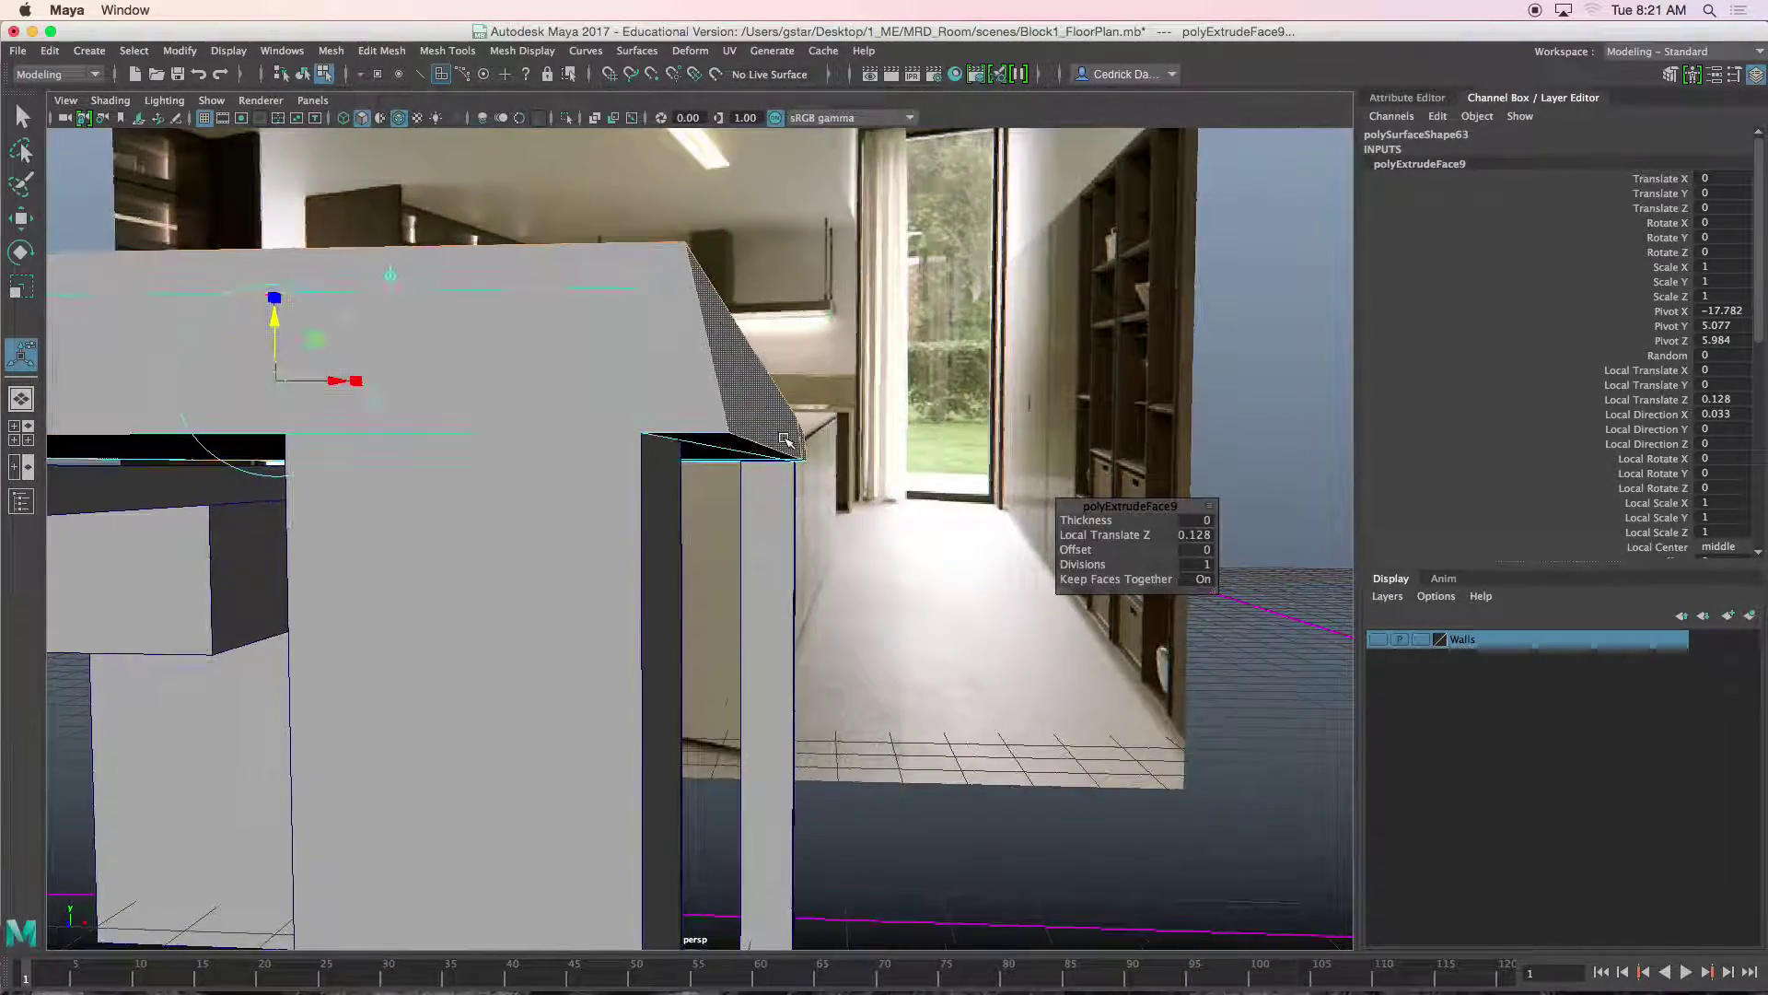
Examine the extruded shell's profile at the raised counter's outer corner in the front view.
{"action": "key", "text": "space"}
{"action": "key", "text": "space"}
{"action": "key", "text": "space"}
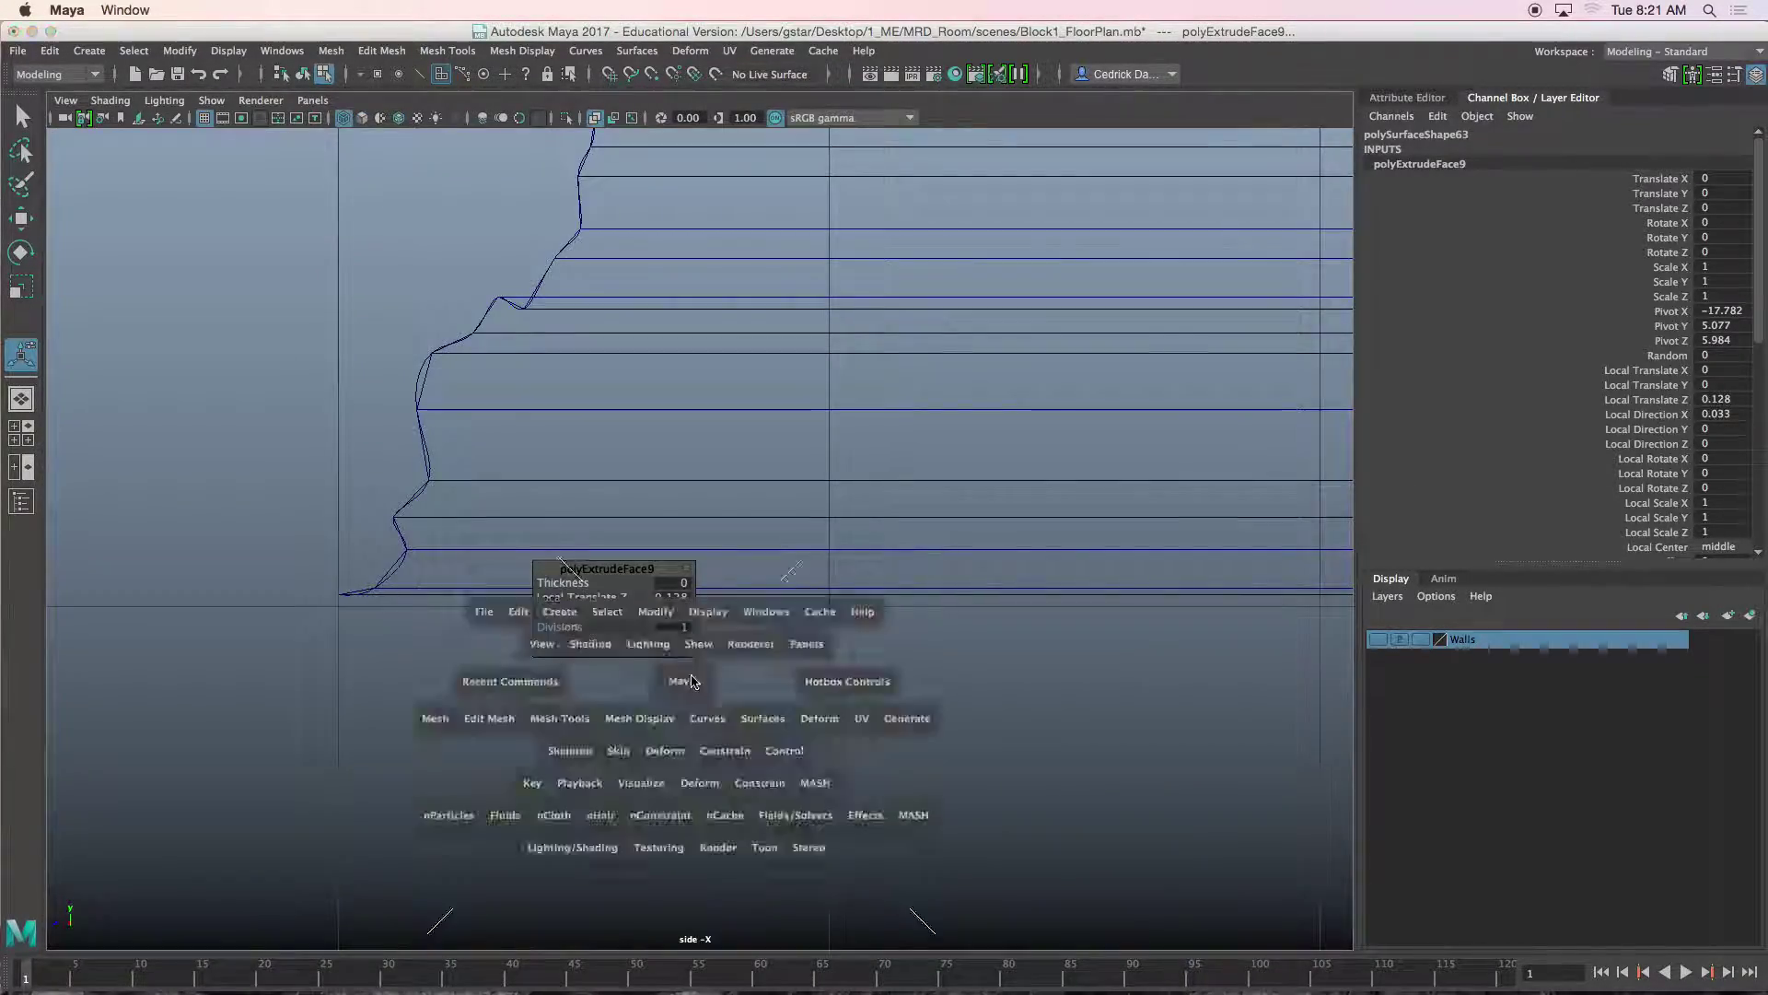
{"action": "key", "text": "space"}
{"action": "middle_click_drag", "start_coordinate": [945, 699], "coordinate": [852, 644], "text": "alt"}
{"action": "scroll", "coordinate": [853, 644], "scroll_direction": "up", "scroll_amount": 3}
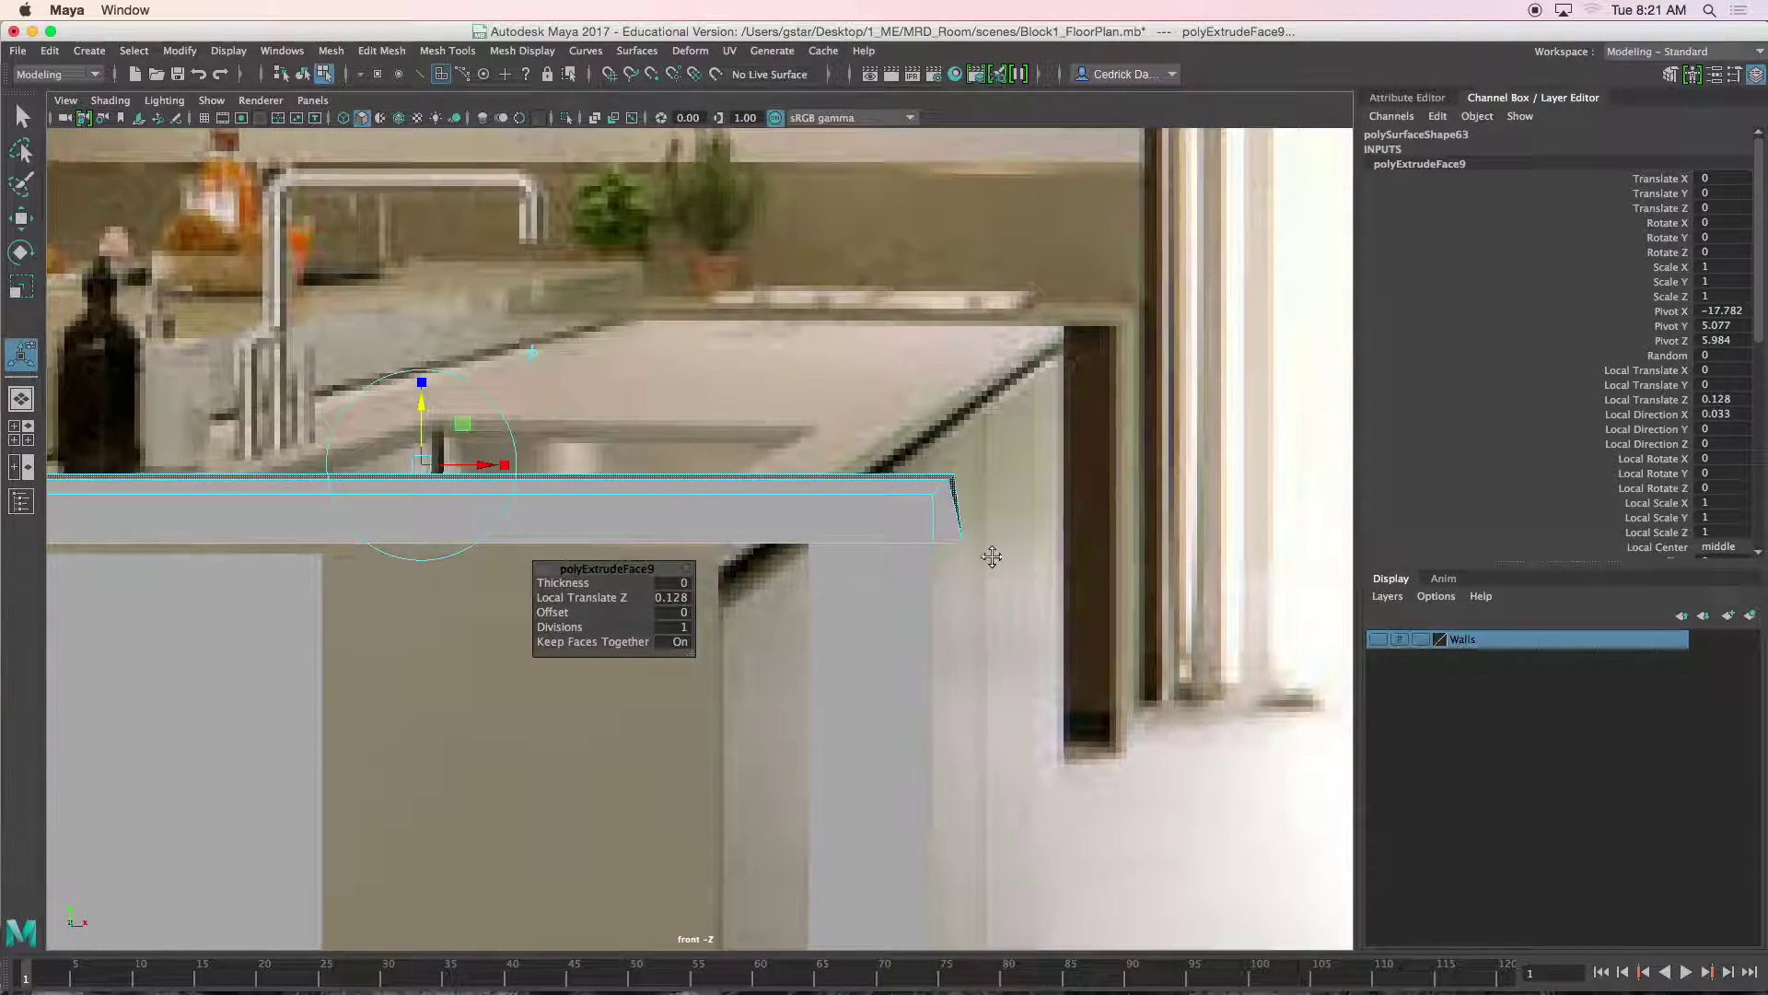
{"action": "middle_click_drag", "start_coordinate": [994, 552], "coordinate": [916, 593], "text": "alt"}
{"action": "scroll", "coordinate": [915, 592], "scroll_direction": "up", "scroll_amount": 6}
{"action": "scroll", "coordinate": [1019, 538], "scroll_direction": "up", "scroll_amount": 3}
{"action": "middle_click_drag", "start_coordinate": [1050, 501], "coordinate": [955, 487], "text": "alt"}
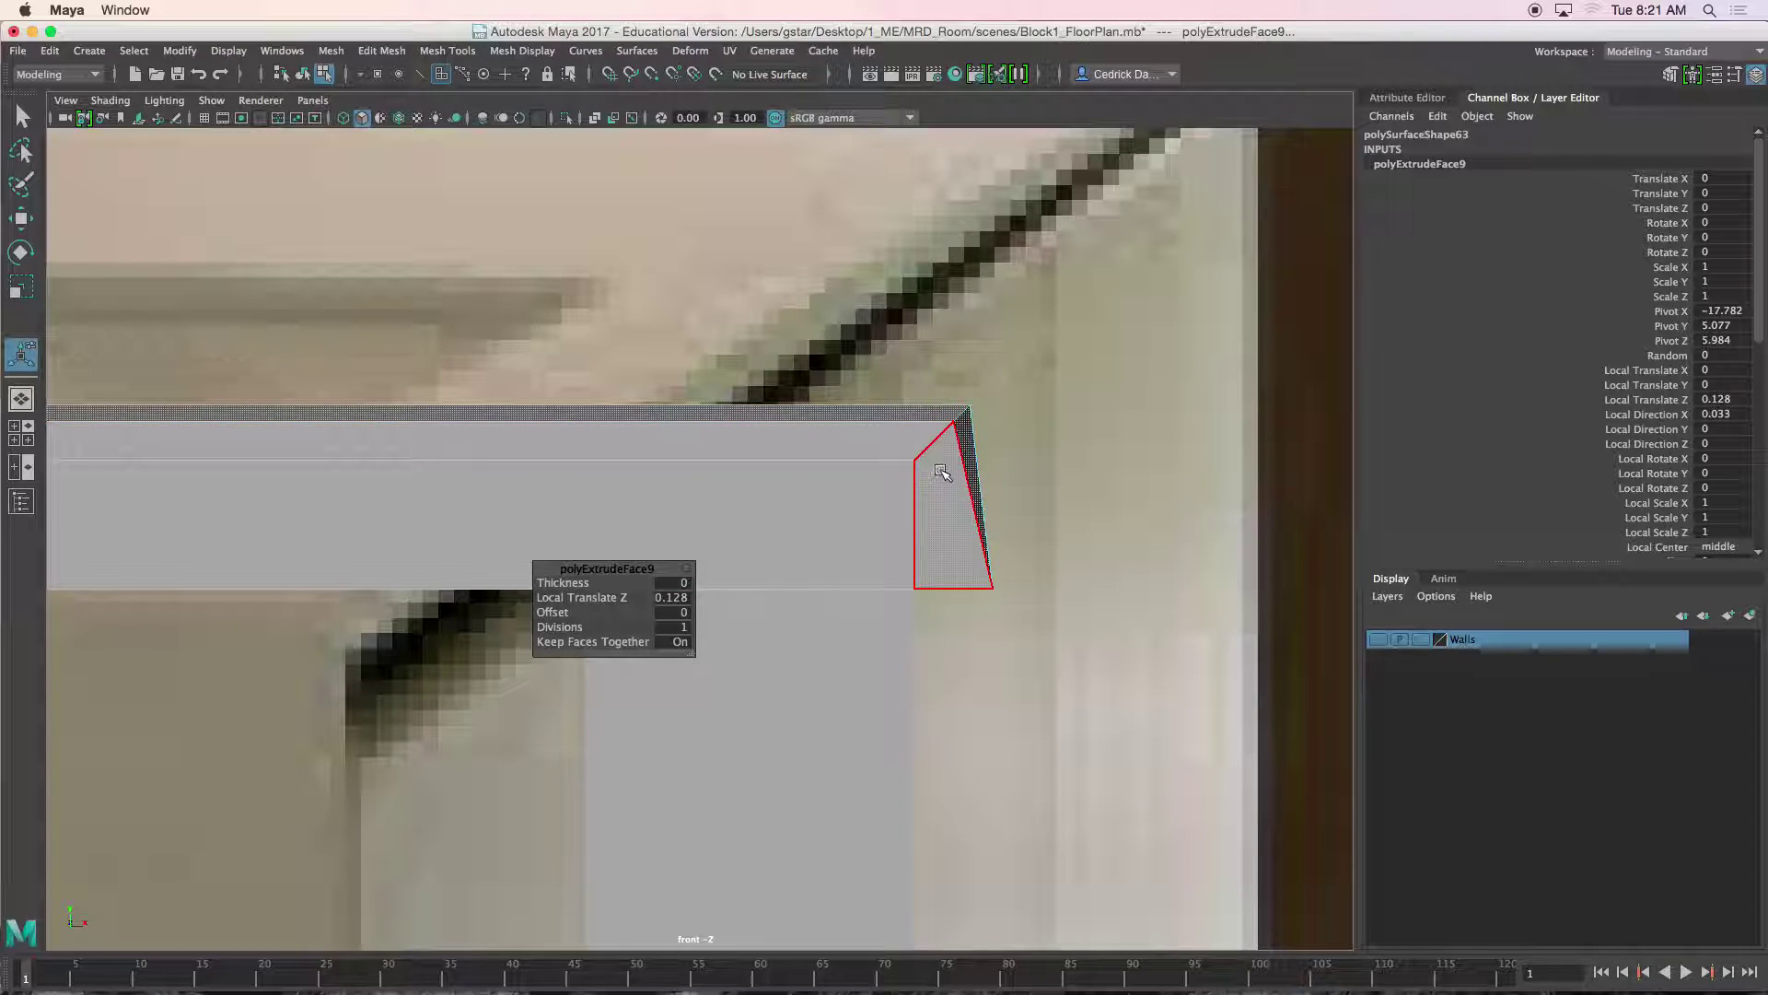
Undo the Local Translate Z offset of the raised counter's outer shell extrusion.
{"action": "key", "text": "super+z"}
{"action": "scroll", "coordinate": [723, 472], "scroll_direction": "down", "scroll_amount": 3}
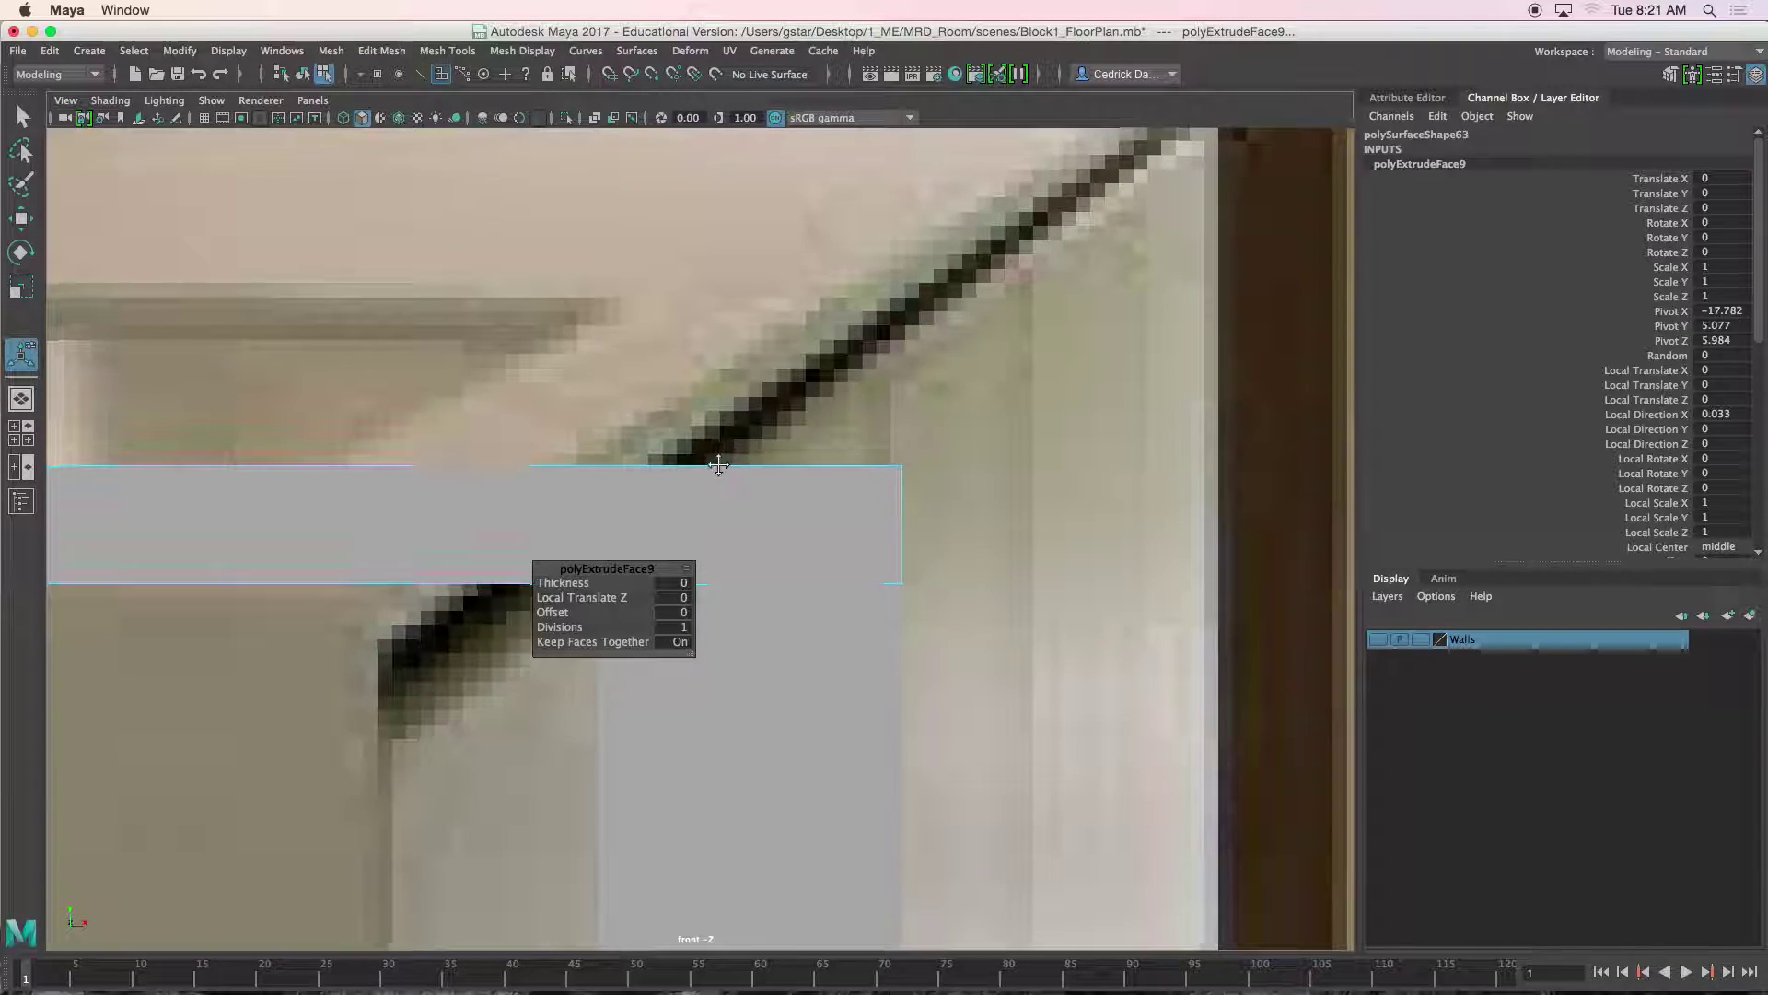
{"action": "middle_click_drag", "start_coordinate": [536, 463], "coordinate": [766, 440], "text": "alt"}
{"action": "middle_click_drag", "start_coordinate": [609, 405], "coordinate": [1169, 437], "text": "alt"}
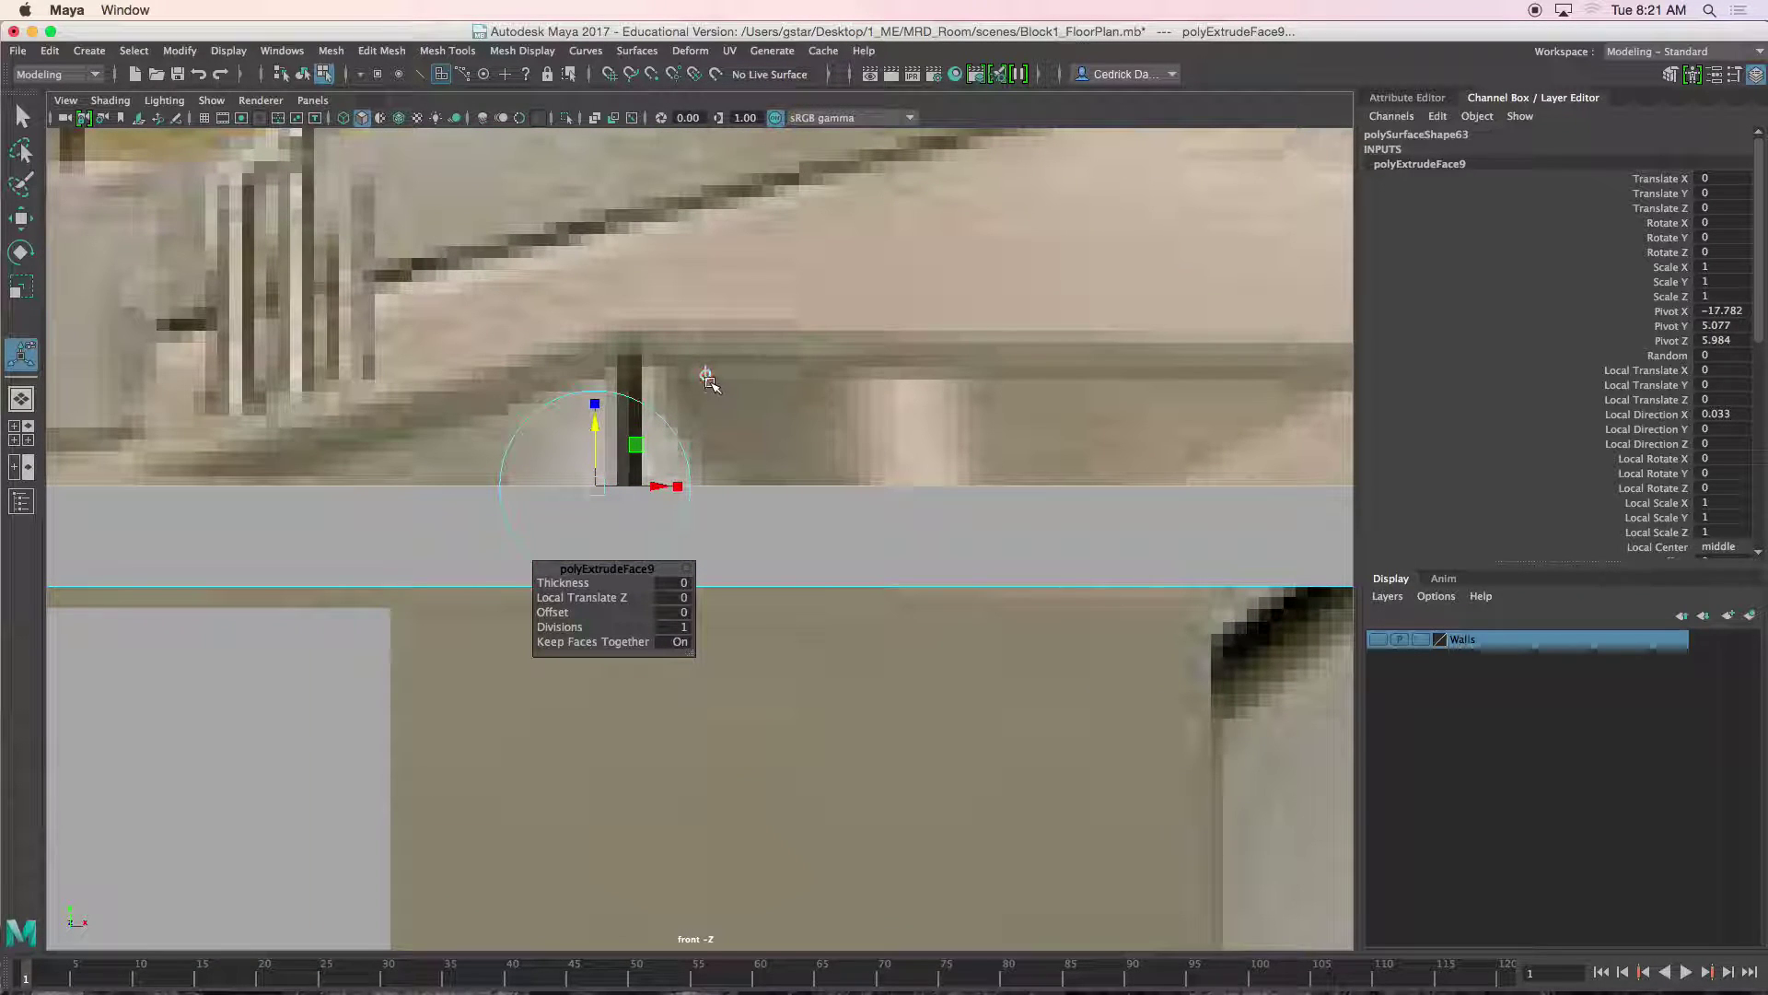
{"action": "mouse_move", "coordinate": [710, 434]}
{"action": "middle_mouse_down", "text": "alt"}
{"action": "mouse_move", "coordinate": [849, 343]}
{"action": "mouse_move", "coordinate": [644, 320]}
{"action": "mouse_move", "coordinate": [885, 322]}
{"action": "middle_mouse_up", "text": "alt"}
{"action": "left_click", "coordinate": [847, 329]}
{"action": "middle_click_drag", "start_coordinate": [384, 318], "coordinate": [677, 337], "text": "alt"}
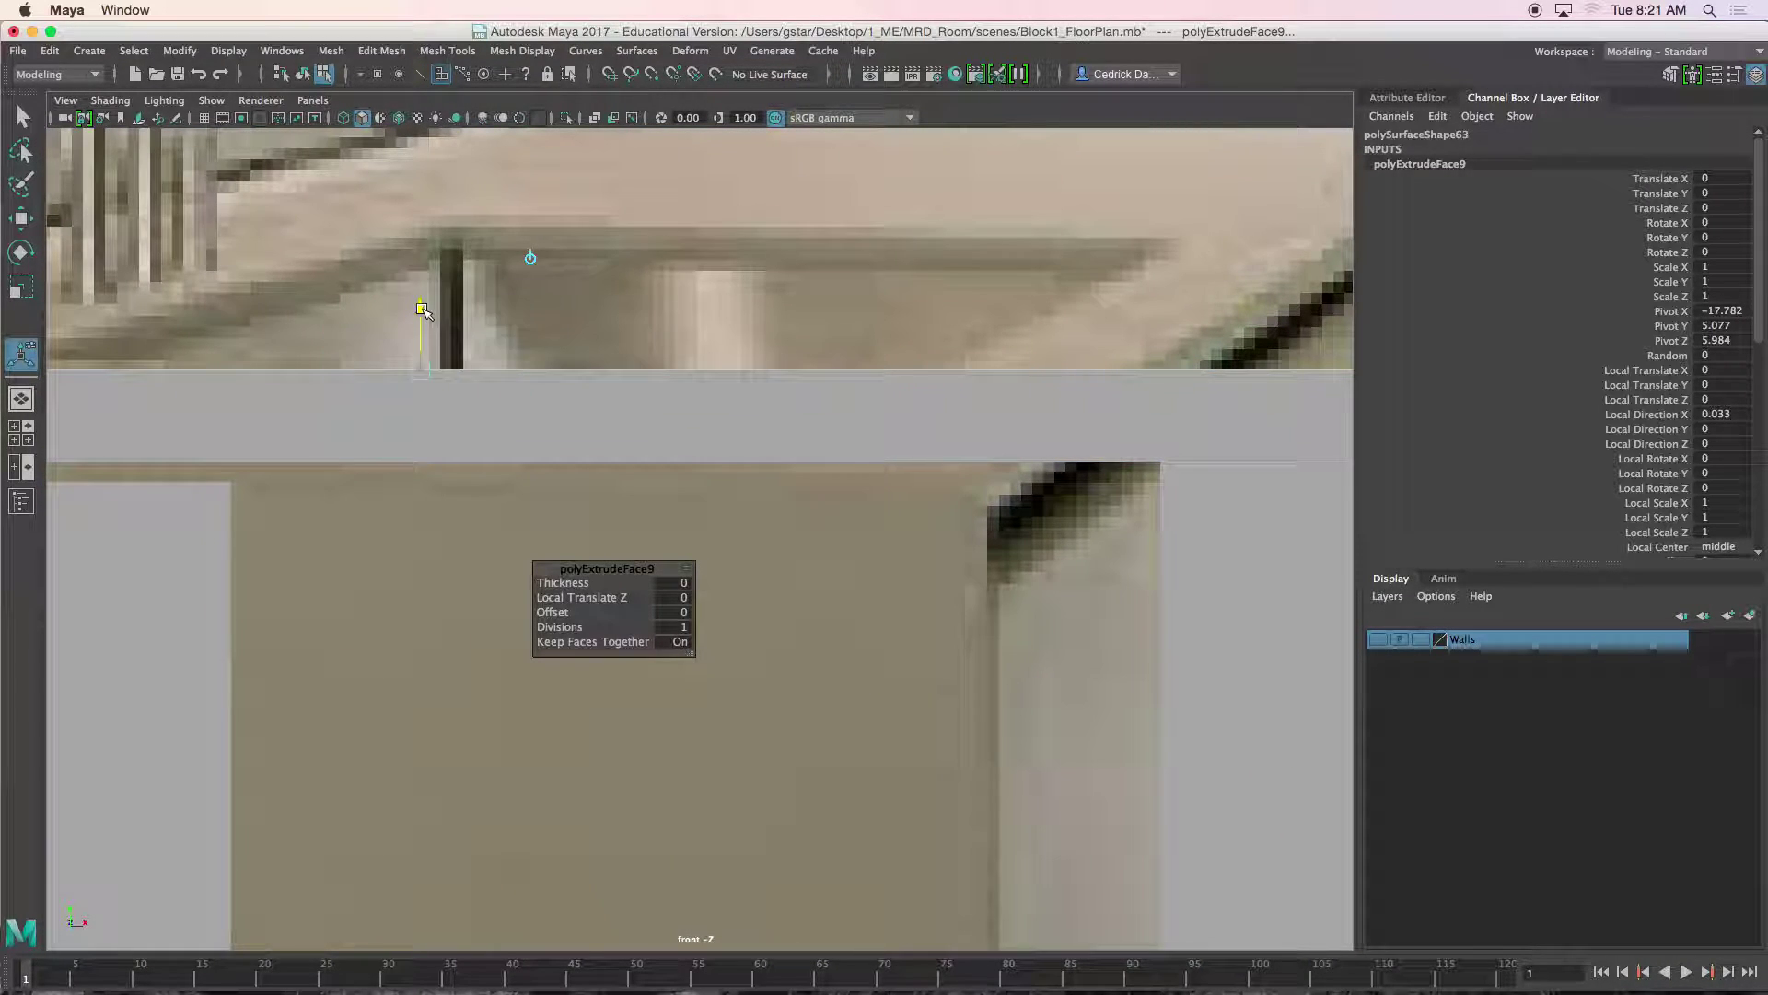
Set the raised counter's shell extrusion to a Thickness of 1.4.
{"action": "left_click_drag", "start_coordinate": [577, 584], "coordinate": [615, 583]}
{"action": "middle_click_drag", "start_coordinate": [837, 447], "coordinate": [579, 448], "text": "alt"}
{"action": "middle_click_drag", "start_coordinate": [809, 490], "coordinate": [680, 490], "text": "alt"}
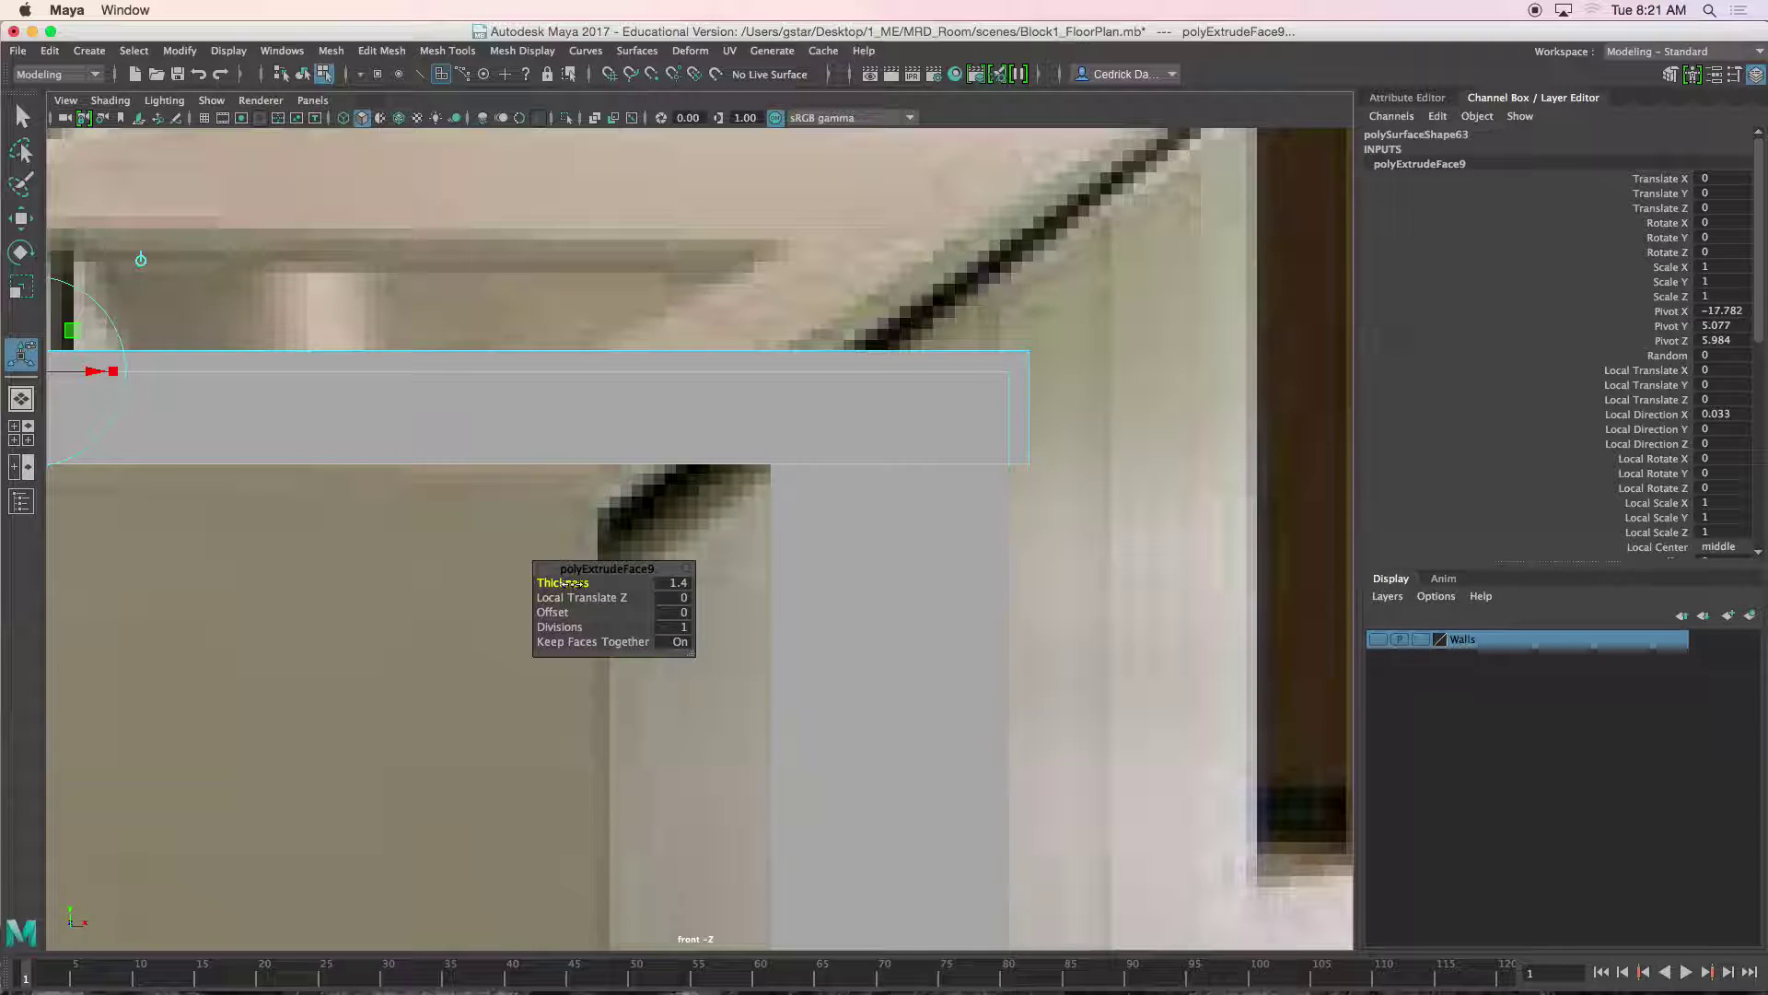
{"action": "scroll", "coordinate": [737, 400], "scroll_direction": "down", "scroll_amount": 5}
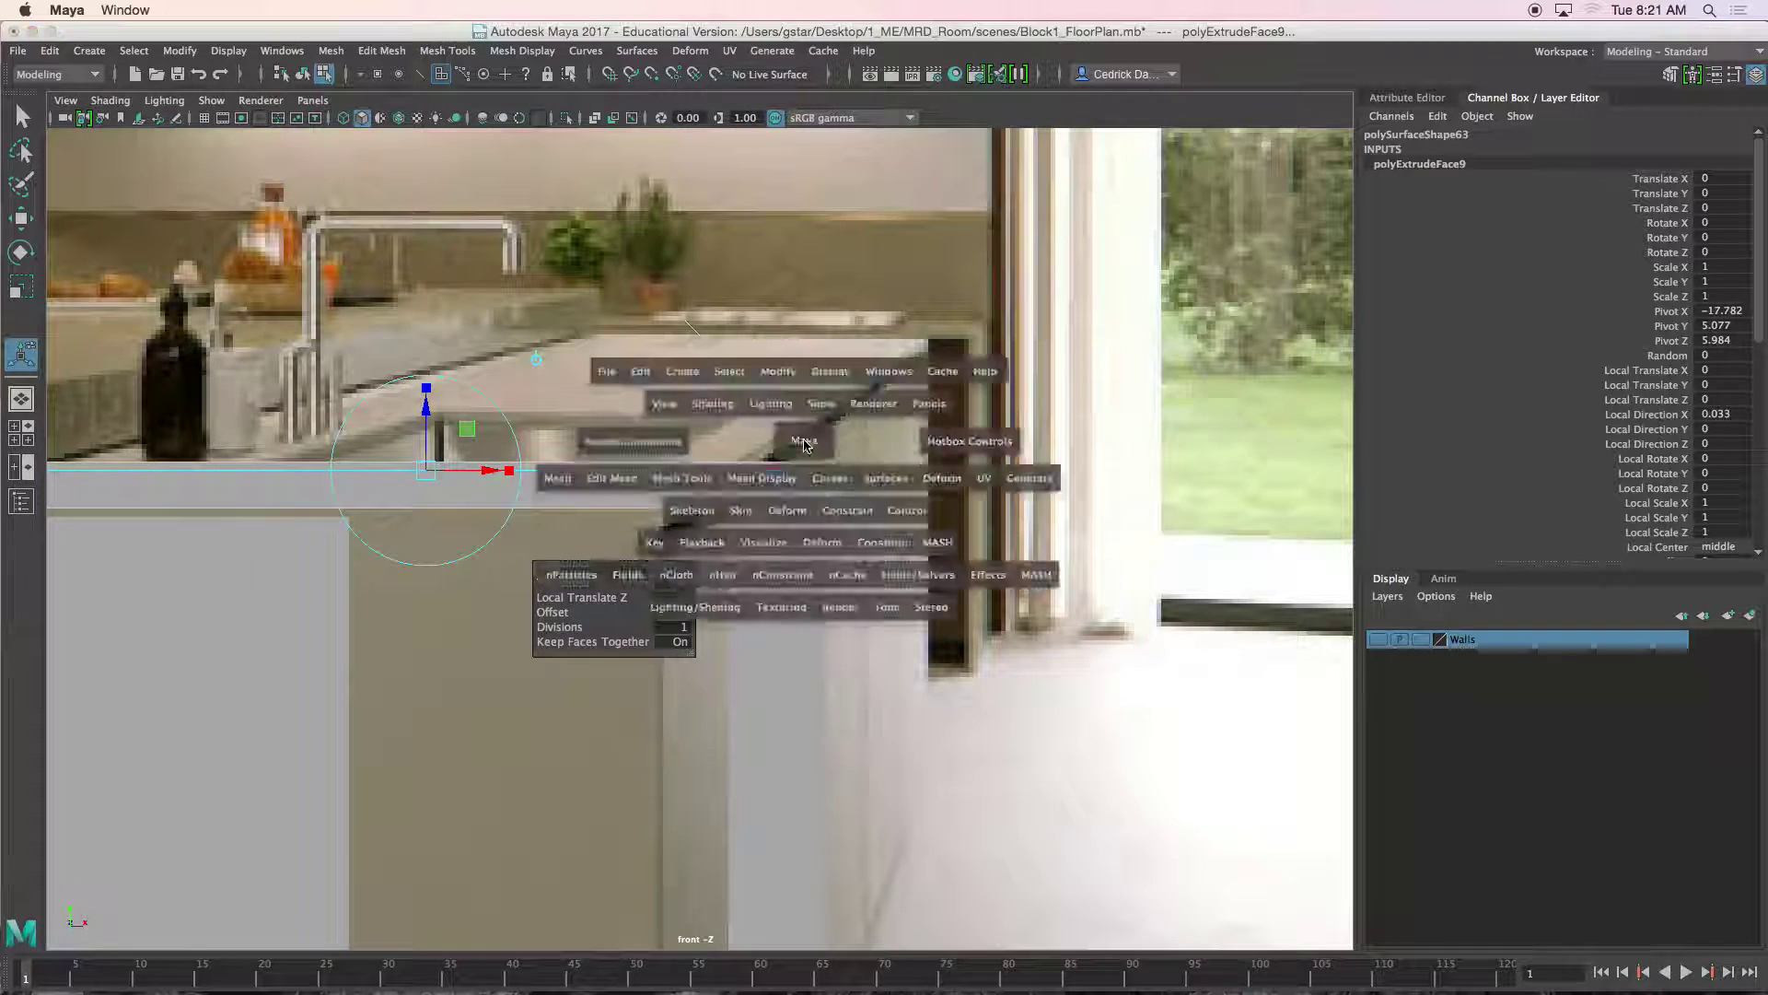
{"action": "key", "text": "space"}
{"action": "key", "text": "space"}
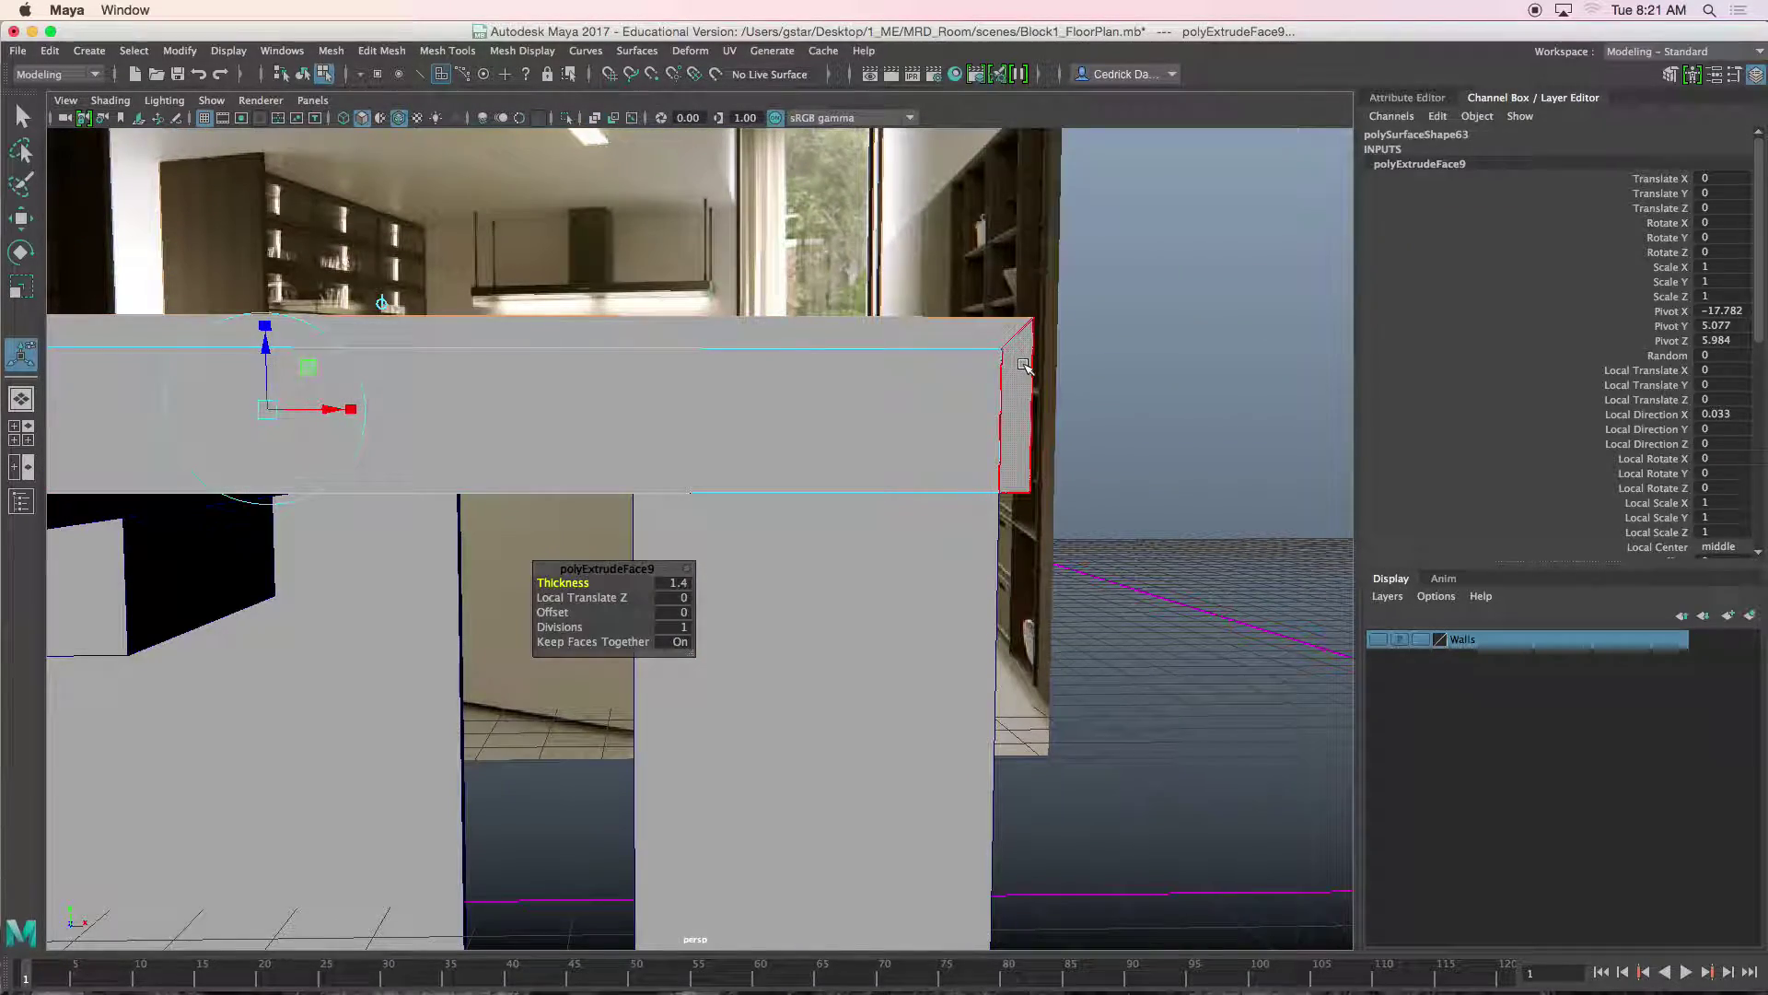
Select the thin rim faces of the raised counter's new shell in the perspective view and extrude them.
{"action": "left_click", "coordinate": [1024, 365]}
{"action": "scroll", "coordinate": [810, 360], "scroll_direction": "down", "scroll_amount": 4}
{"action": "middle_click_drag", "start_coordinate": [774, 367], "coordinate": [1087, 342], "text": "alt"}
{"action": "scroll", "coordinate": [850, 396], "scroll_direction": "up", "scroll_amount": 4}
{"action": "scroll", "coordinate": [829, 346], "scroll_direction": "down", "scroll_amount": 5}
{"action": "left_click_drag", "start_coordinate": [755, 367], "coordinate": [858, 446], "text": "alt"}
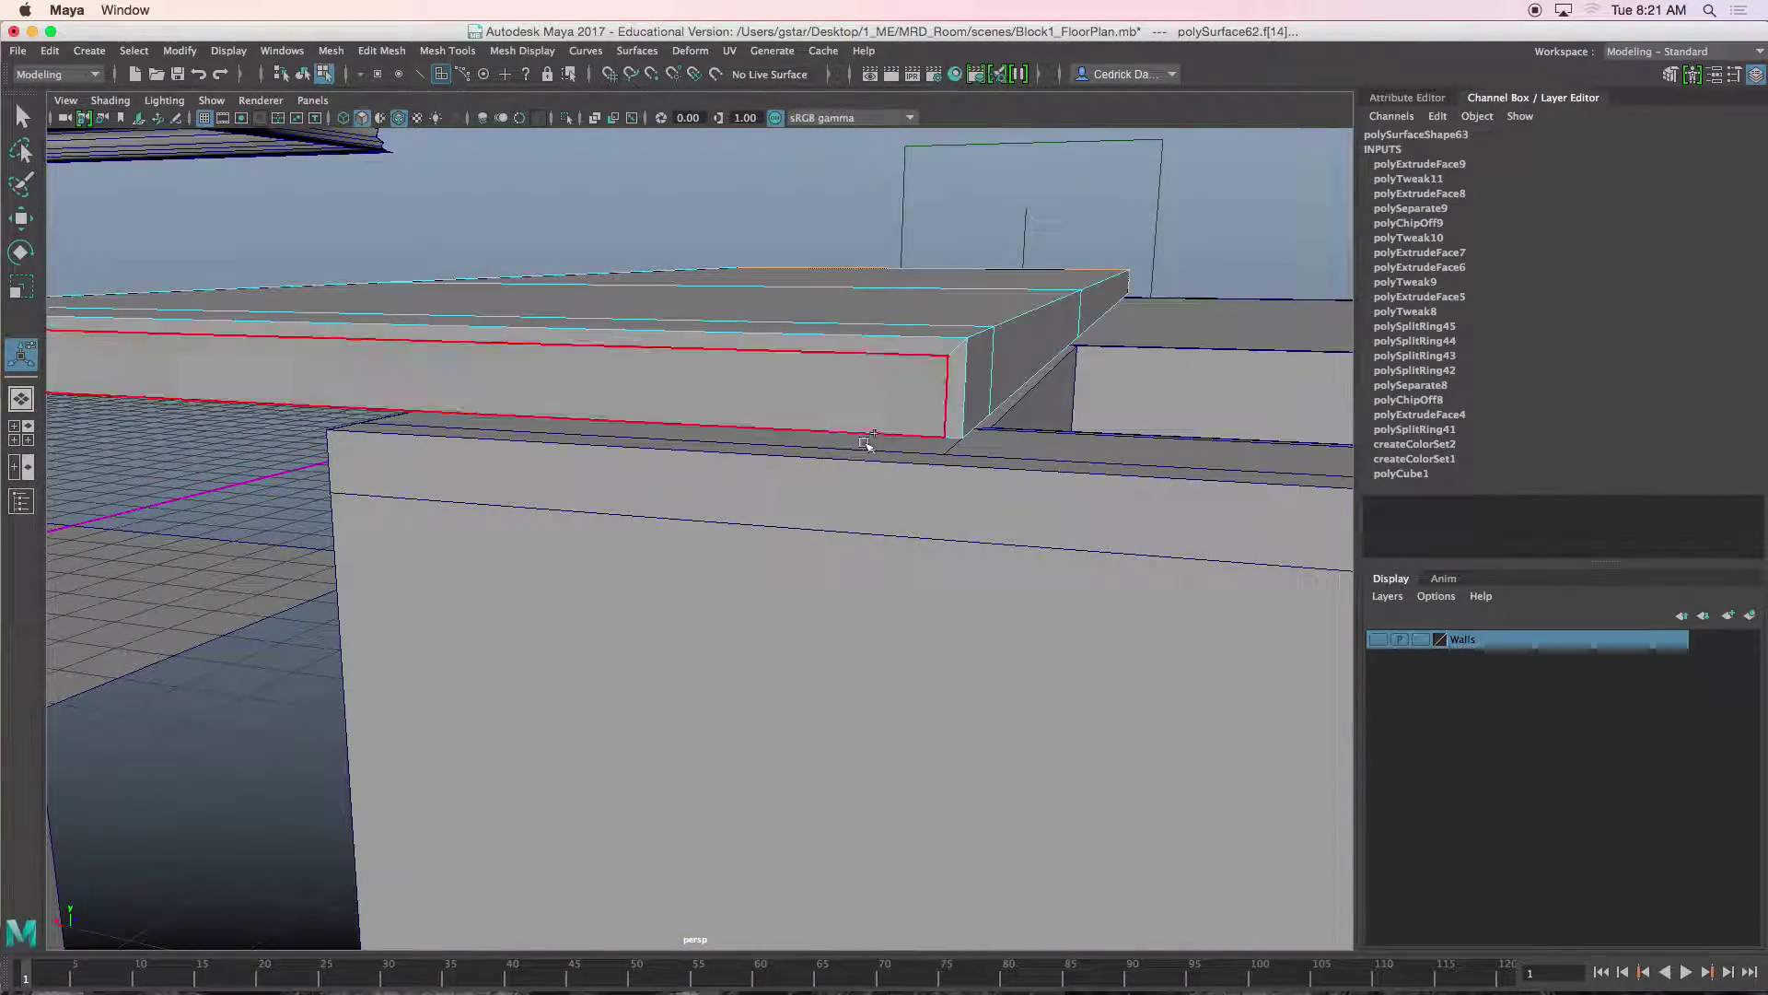
{"action": "left_click", "coordinate": [939, 351], "text": "shift"}
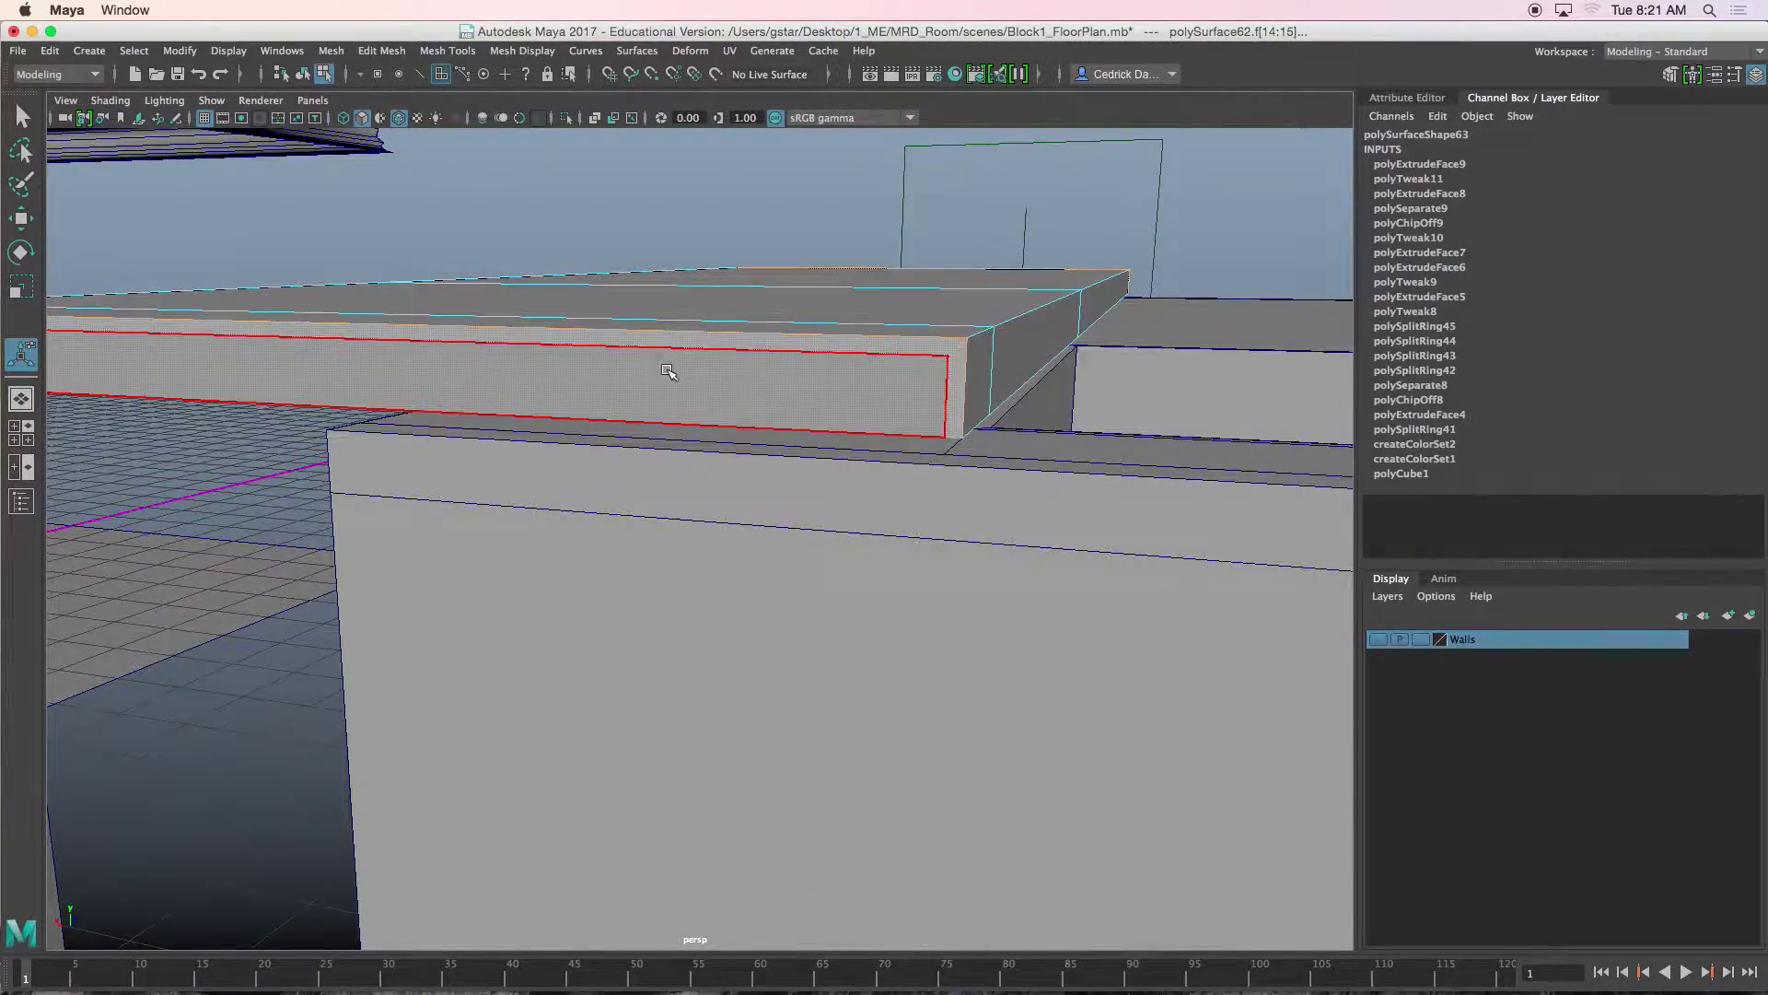
{"action": "left_click_drag", "start_coordinate": [672, 368], "coordinate": [864, 373], "text": "alt"}
{"action": "left_click_drag", "start_coordinate": [980, 379], "coordinate": [797, 313], "text": "alt"}
{"action": "key", "text": "ctrl+e"}
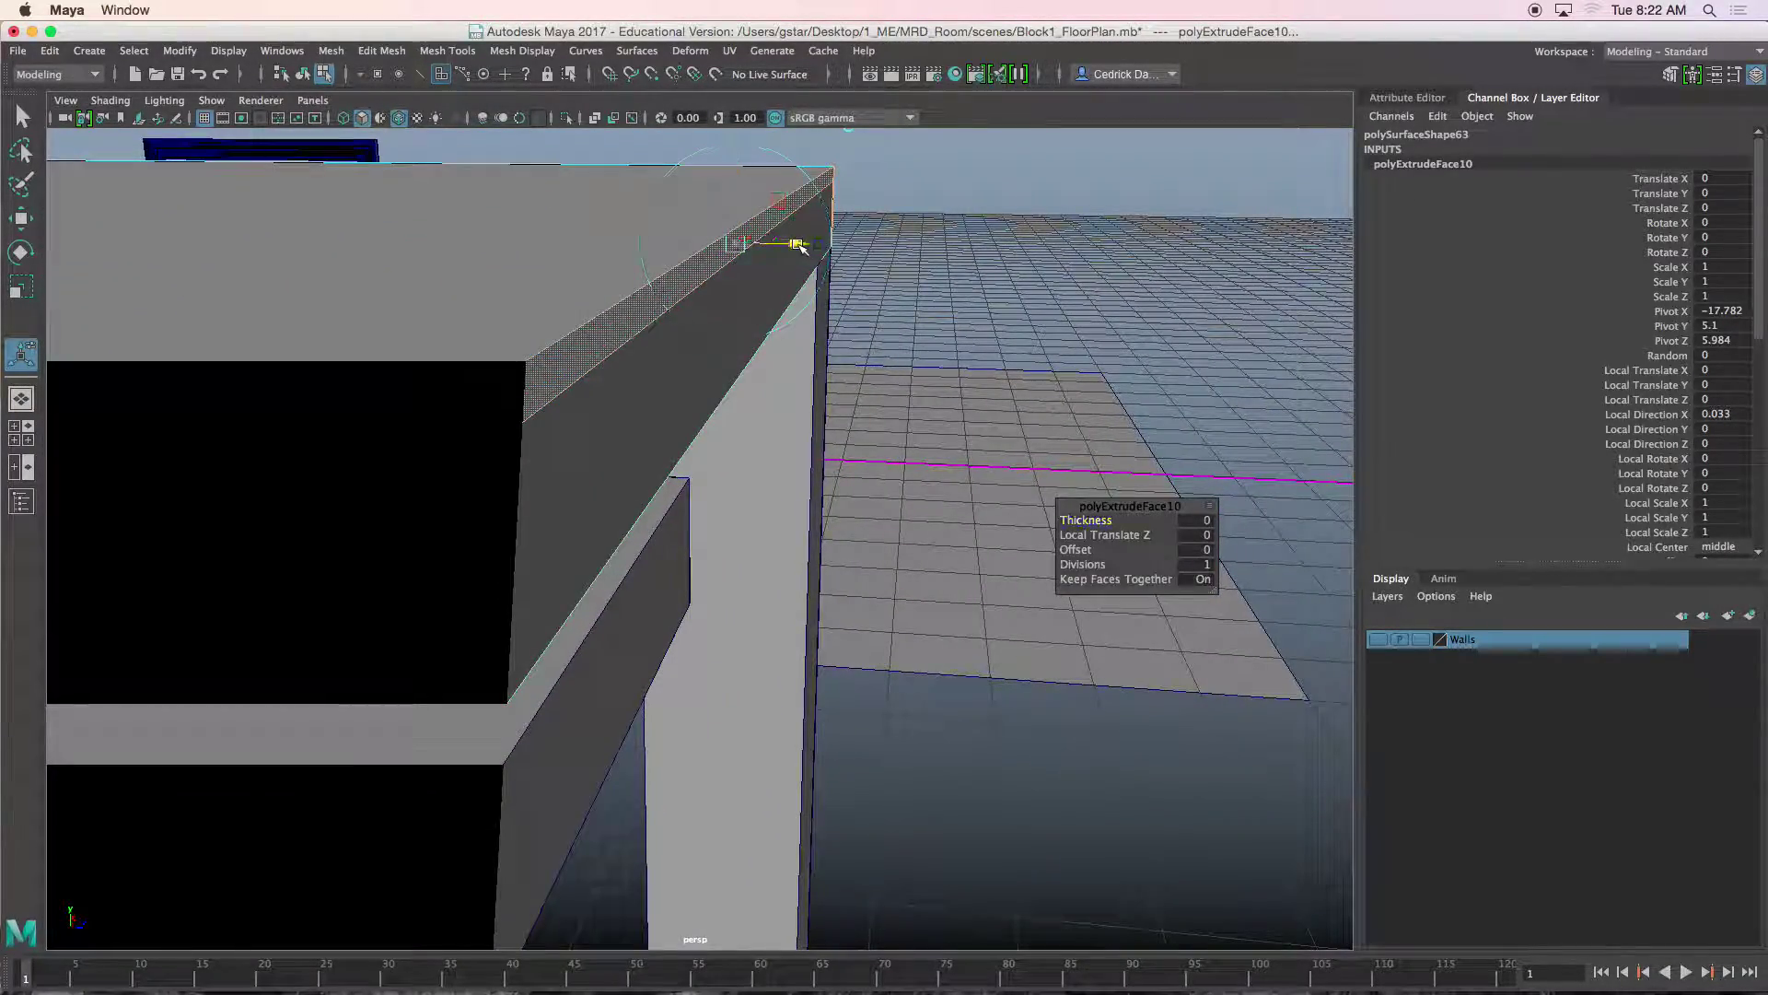
{"action": "left_click_drag", "start_coordinate": [813, 249], "coordinate": [678, 426], "text": "alt"}
Switch the raised counter to vertex selection and raise its top vertices slightly in the front view.
{"action": "right_click", "coordinate": [757, 291]}
{"action": "left_click", "coordinate": [815, 262]}
{"action": "right_click_drag", "start_coordinate": [740, 443], "coordinate": [655, 425]}
{"action": "key", "text": "space"}
{"action": "key", "text": "space"}
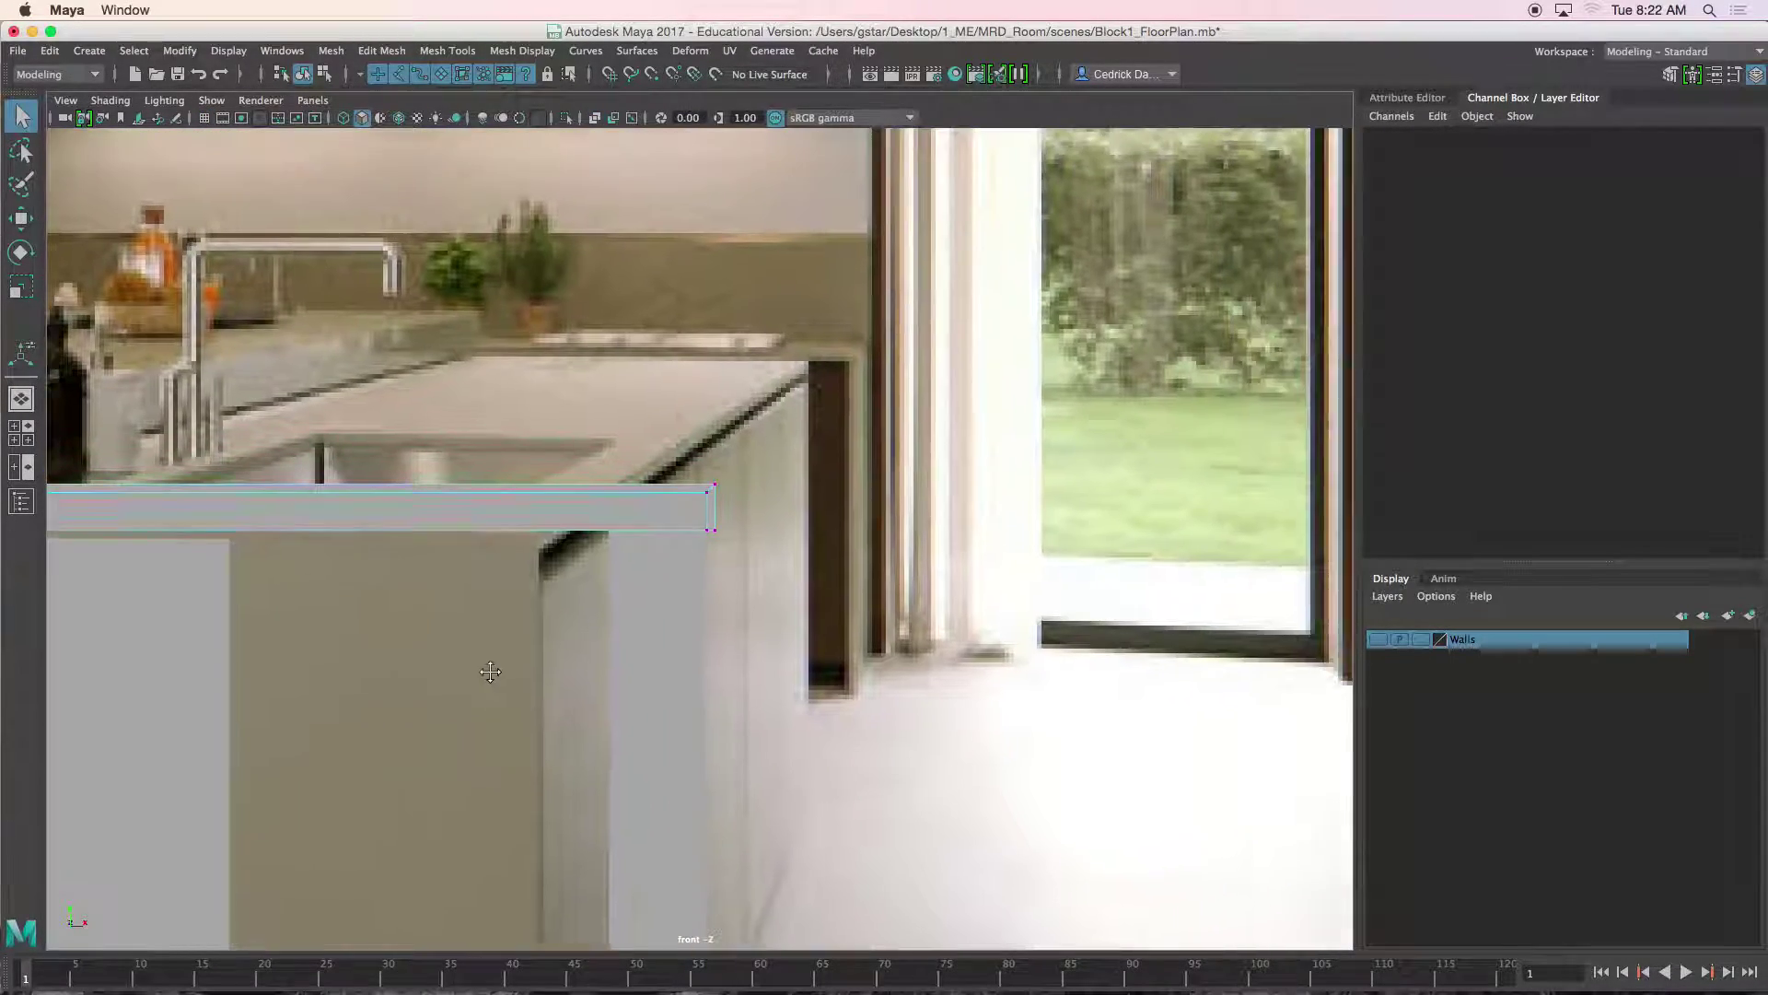
{"action": "left_click_drag", "start_coordinate": [749, 488], "coordinate": [753, 495]}
{"action": "middle_click_drag", "start_coordinate": [692, 492], "coordinate": [567, 463], "text": "alt"}
{"action": "left_click_drag", "start_coordinate": [678, 507], "coordinate": [681, 506]}
{"action": "middle_click_drag", "start_coordinate": [750, 506], "coordinate": [634, 509], "text": "alt"}
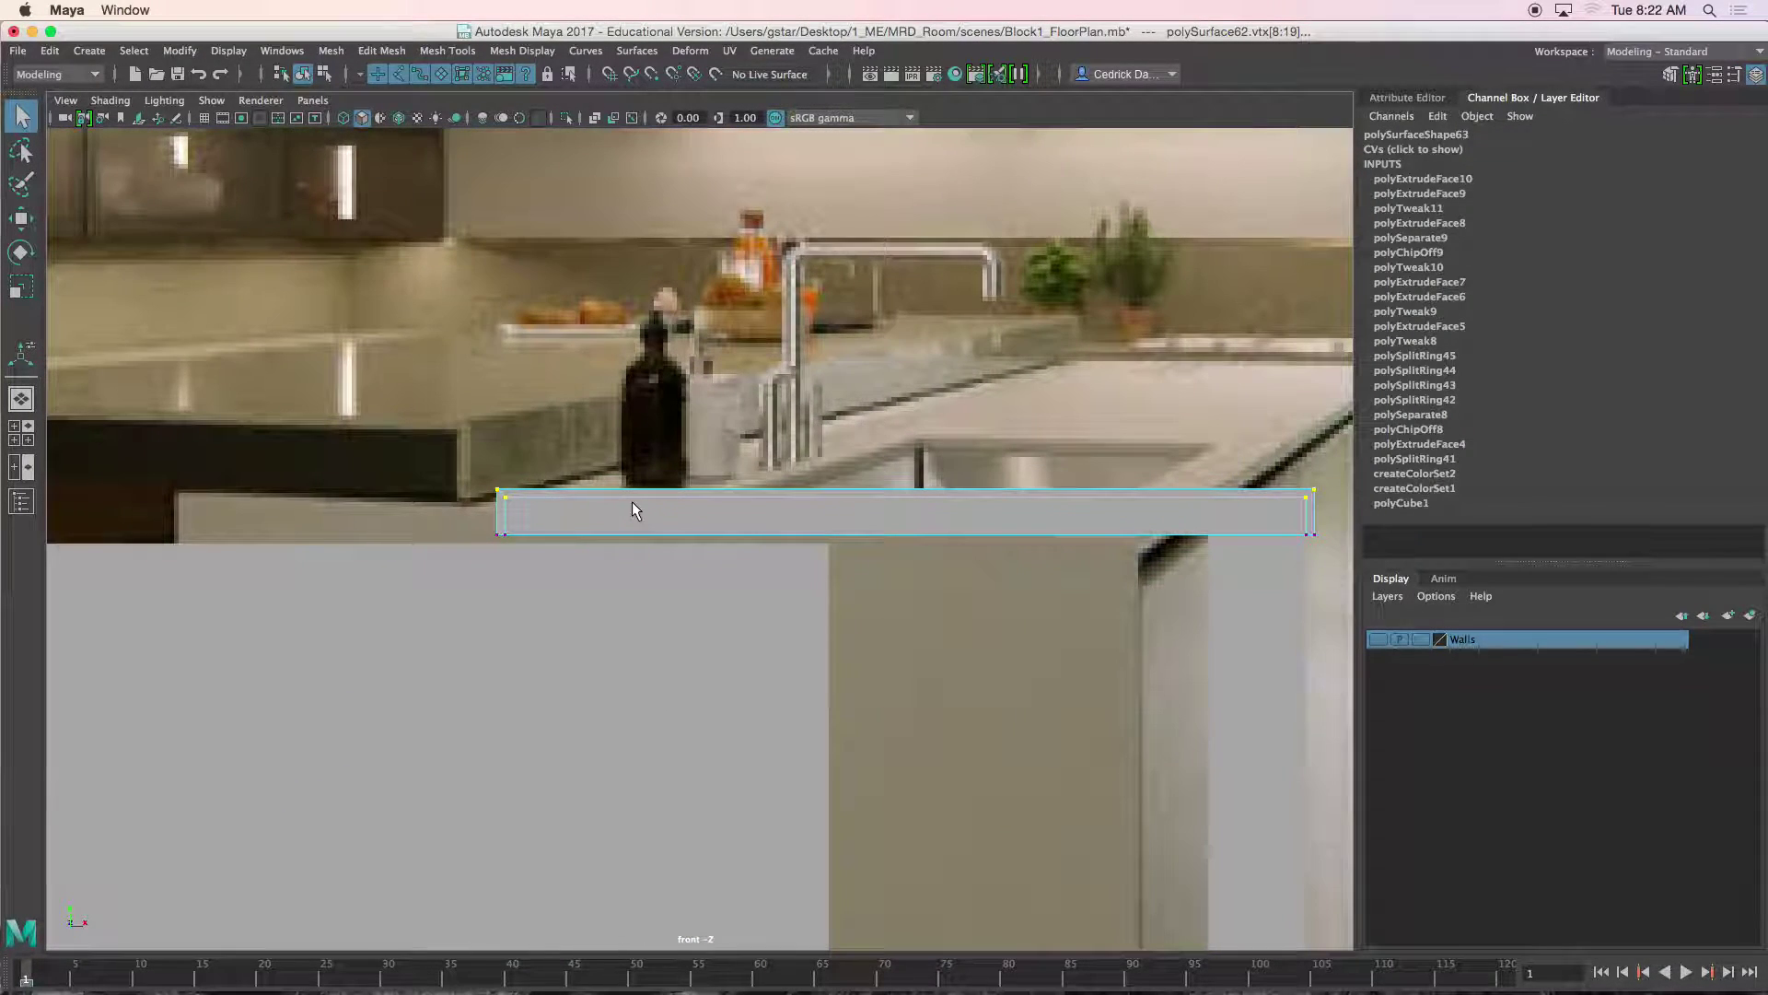
{"action": "left_click_drag", "start_coordinate": [909, 405], "coordinate": [913, 385]}
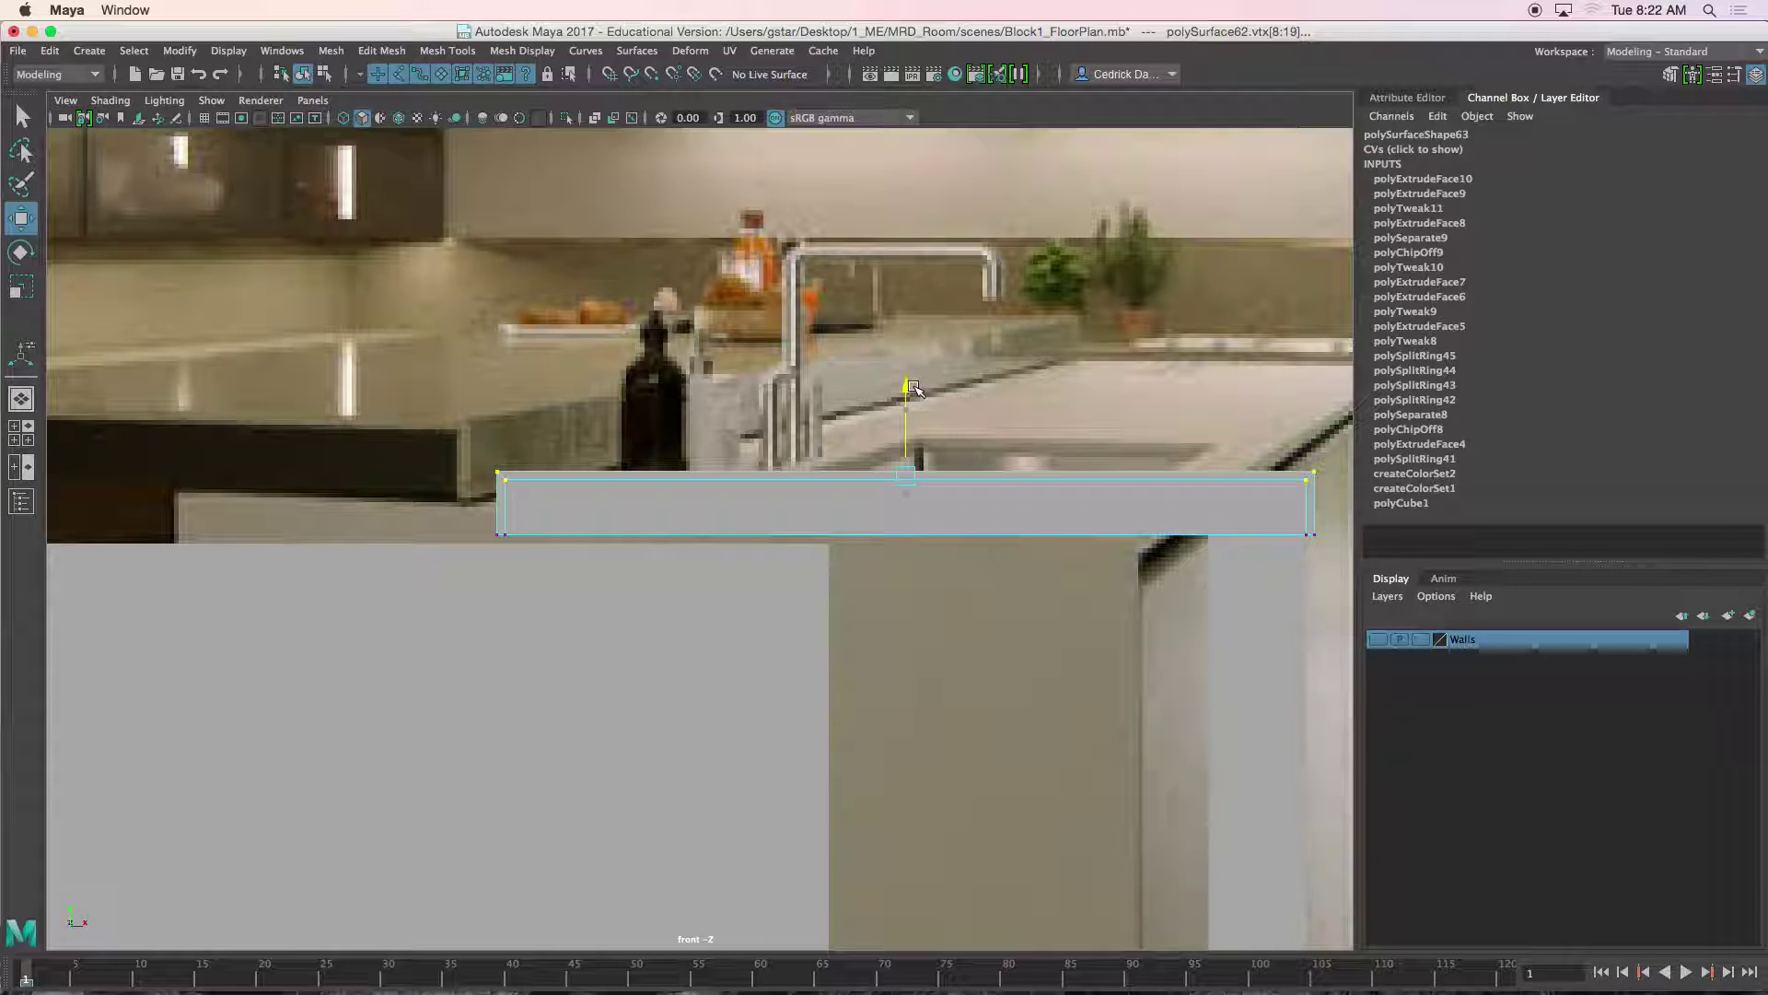
Select the outermost vertices at both ends of the raised counter and scale them slightly outward horizontally.
{"action": "middle_click_drag", "start_coordinate": [972, 406], "coordinate": [836, 387], "text": "alt"}
{"action": "middle_click_drag", "start_coordinate": [442, 460], "coordinate": [682, 460], "text": "alt"}
{"action": "scroll", "coordinate": [682, 460], "scroll_direction": "up", "scroll_amount": 3}
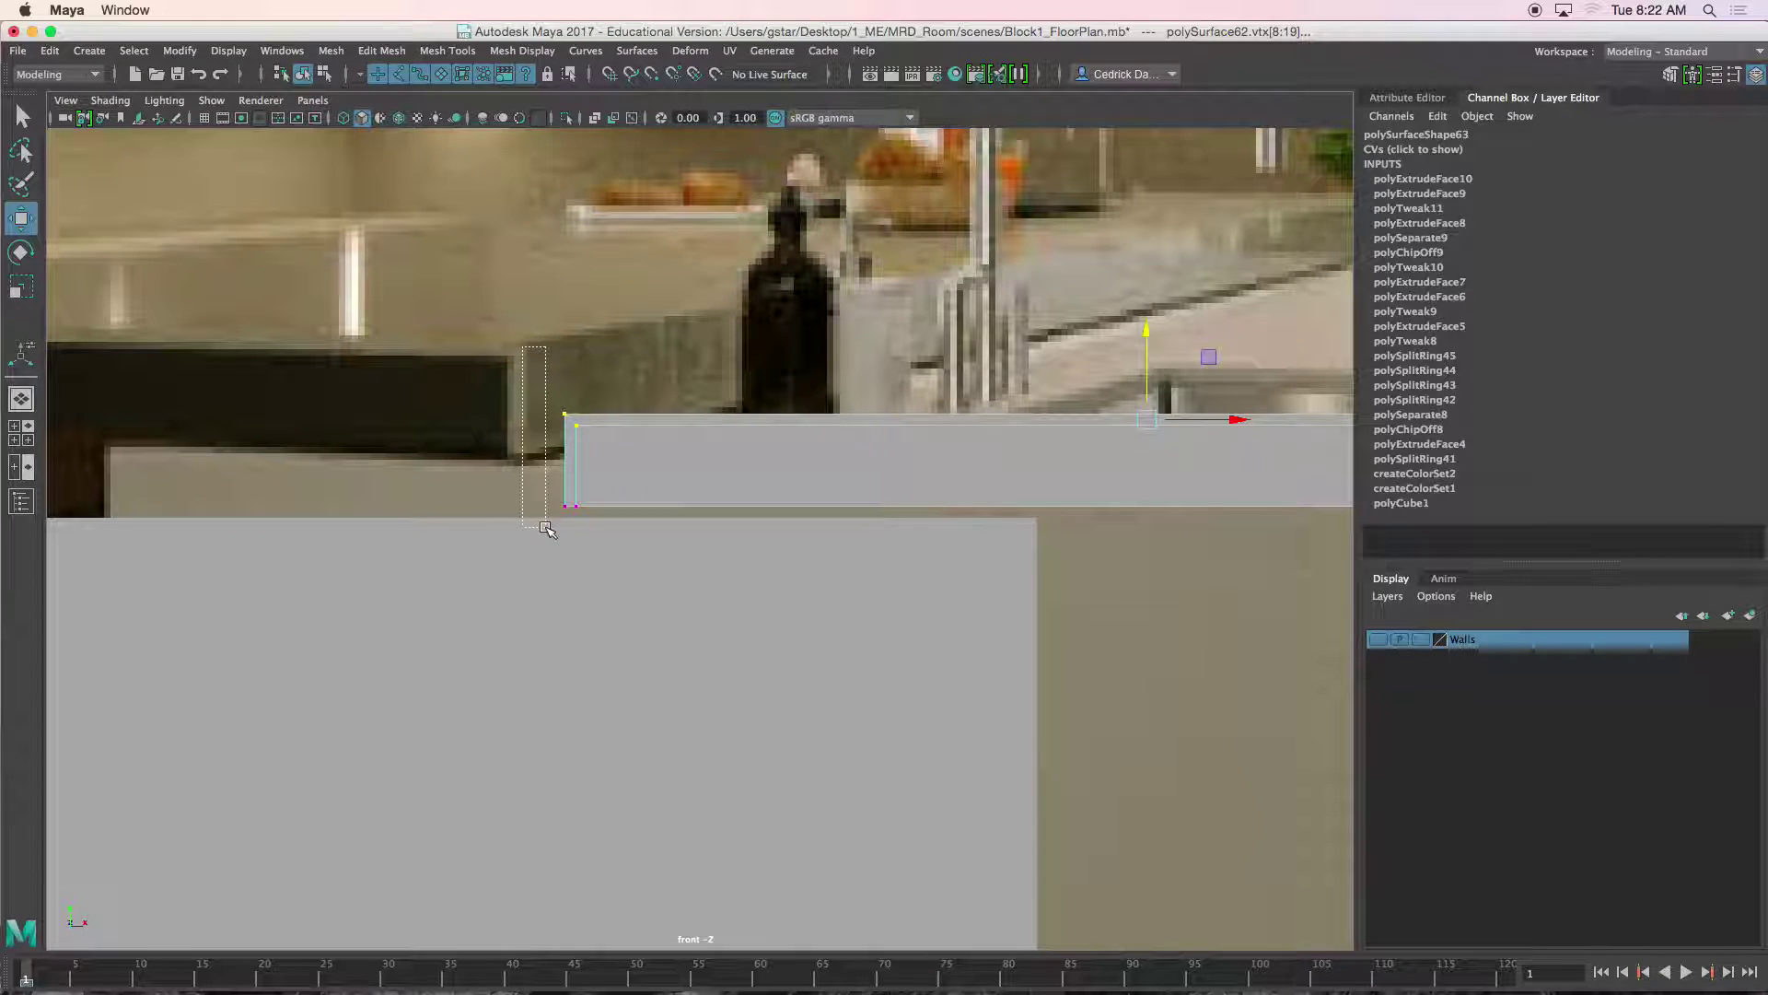
{"action": "left_click_drag", "start_coordinate": [568, 541], "coordinate": [569, 541]}
{"action": "middle_click_drag", "start_coordinate": [1220, 475], "coordinate": [399, 502], "text": "alt"}
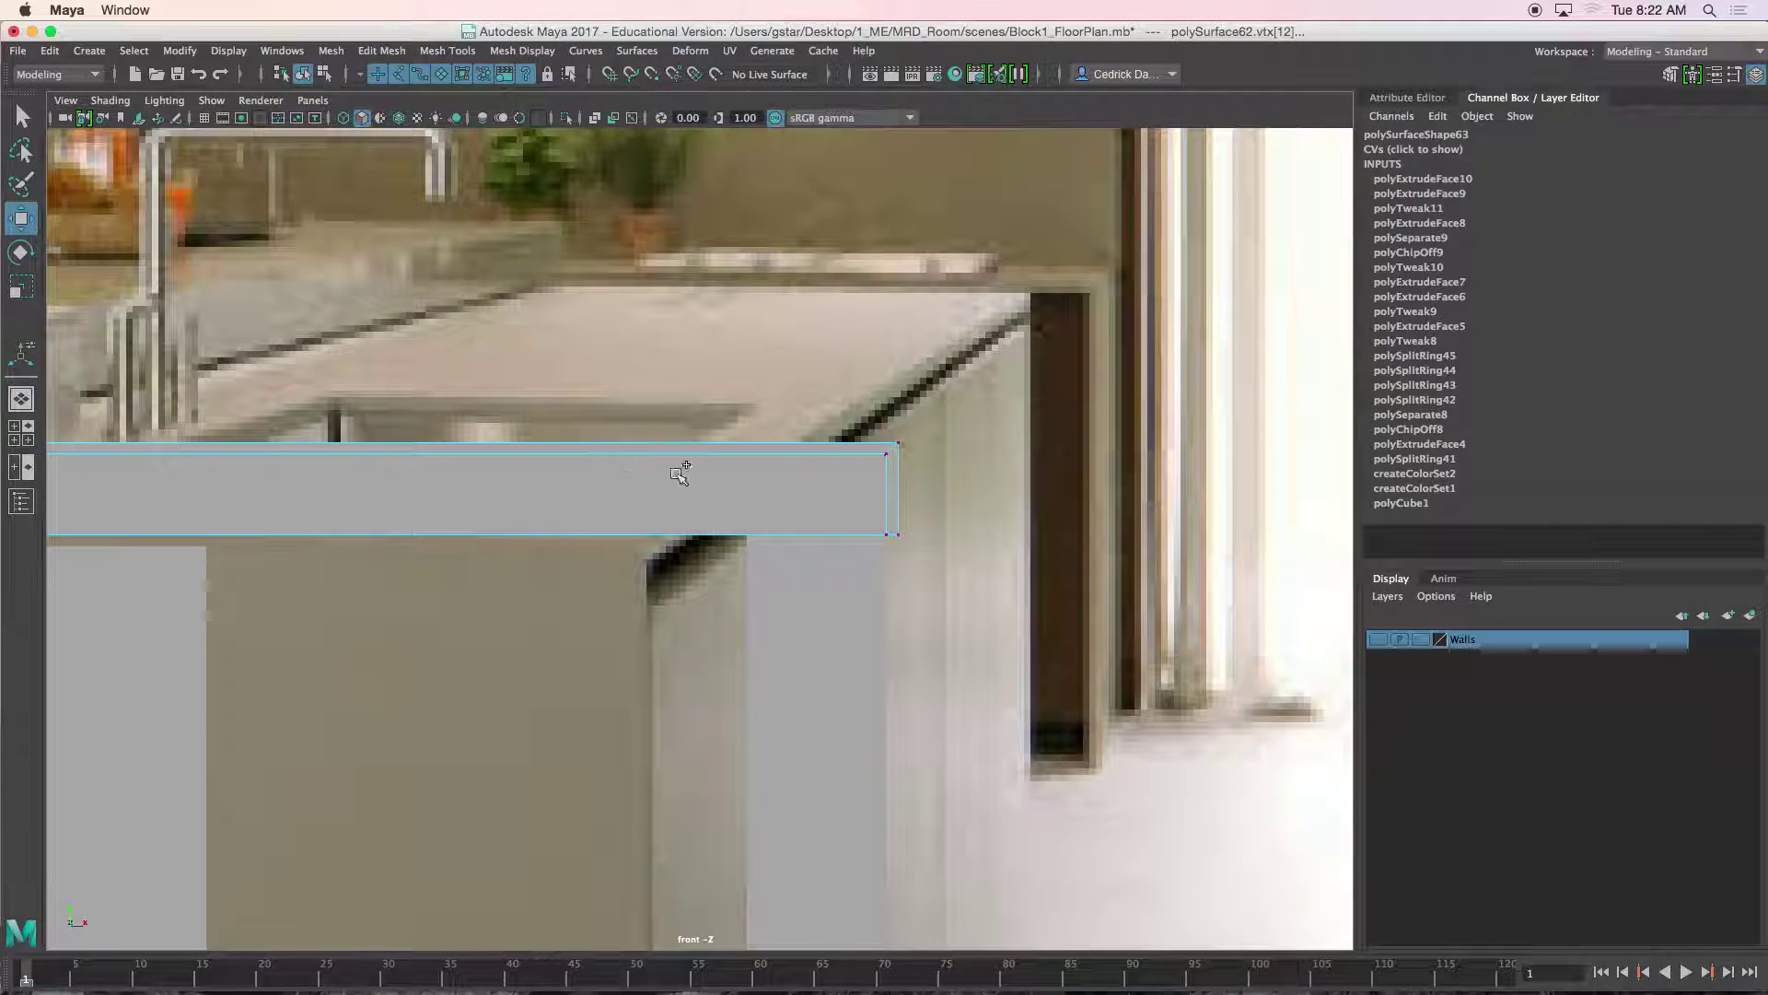
{"action": "left_click_drag", "start_coordinate": [970, 571], "coordinate": [967, 569], "text": "shift"}
{"action": "scroll", "coordinate": [829, 511], "scroll_direction": "down", "scroll_amount": 4}
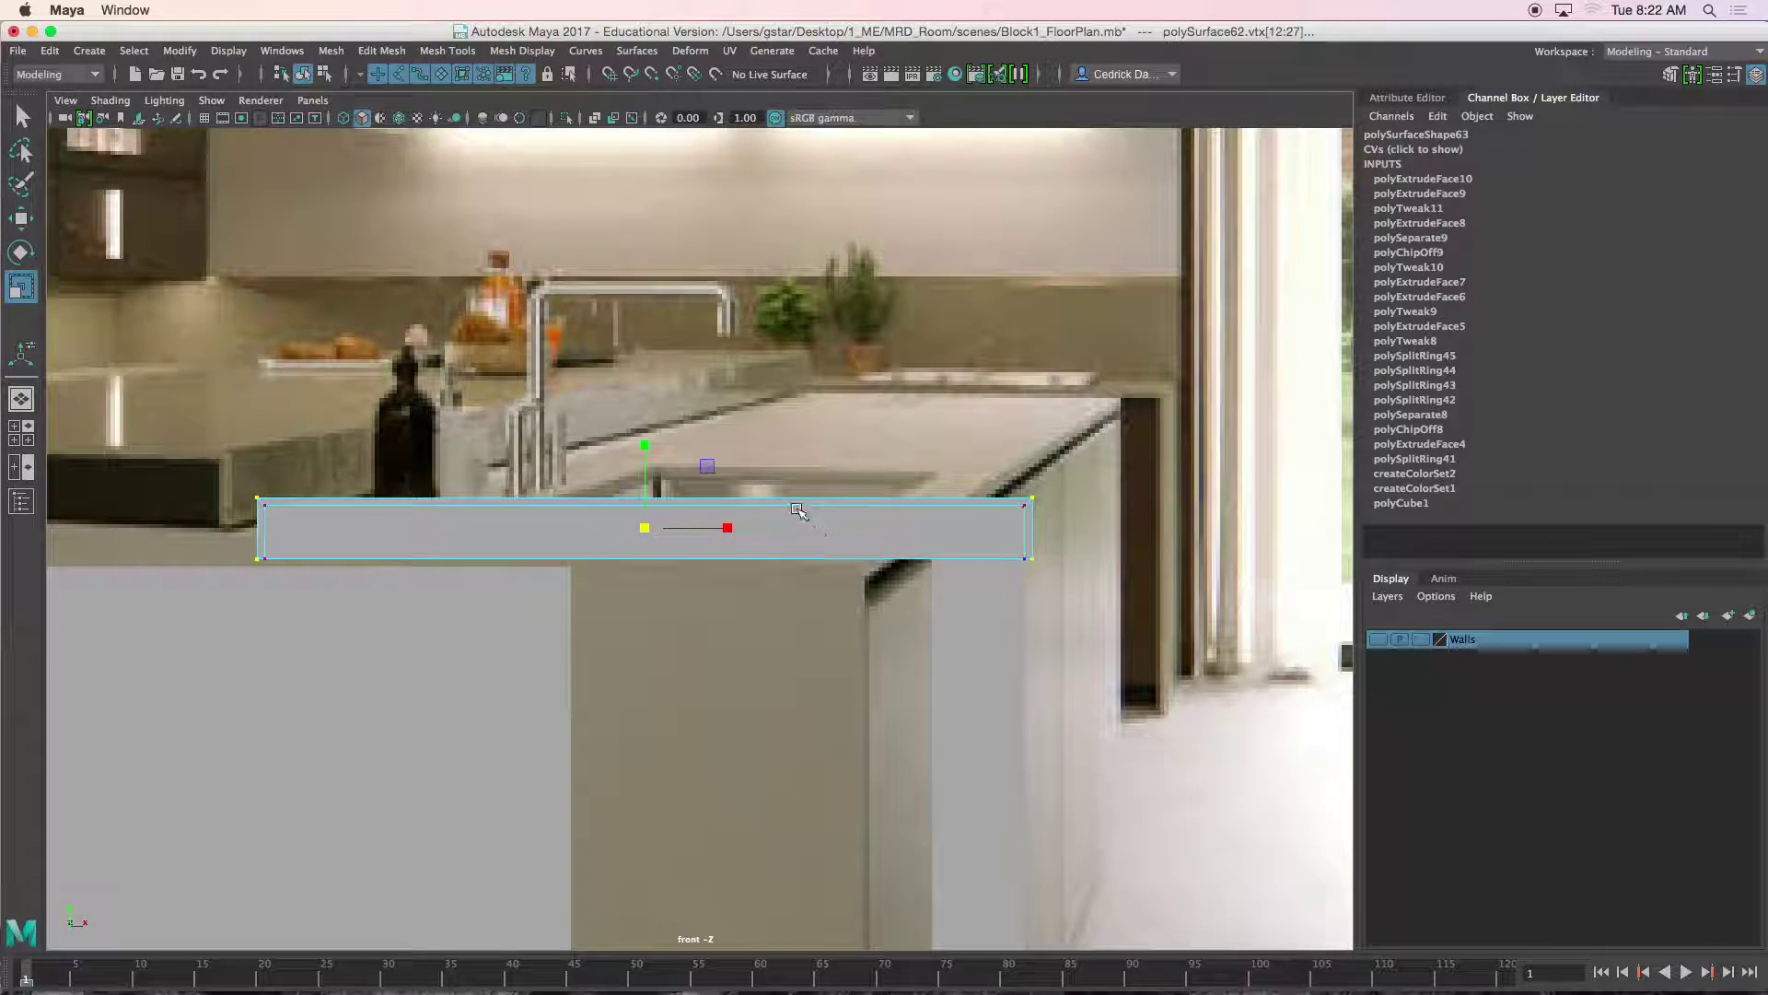
{"action": "middle_click_drag", "start_coordinate": [797, 509], "coordinate": [890, 521], "text": "alt"}
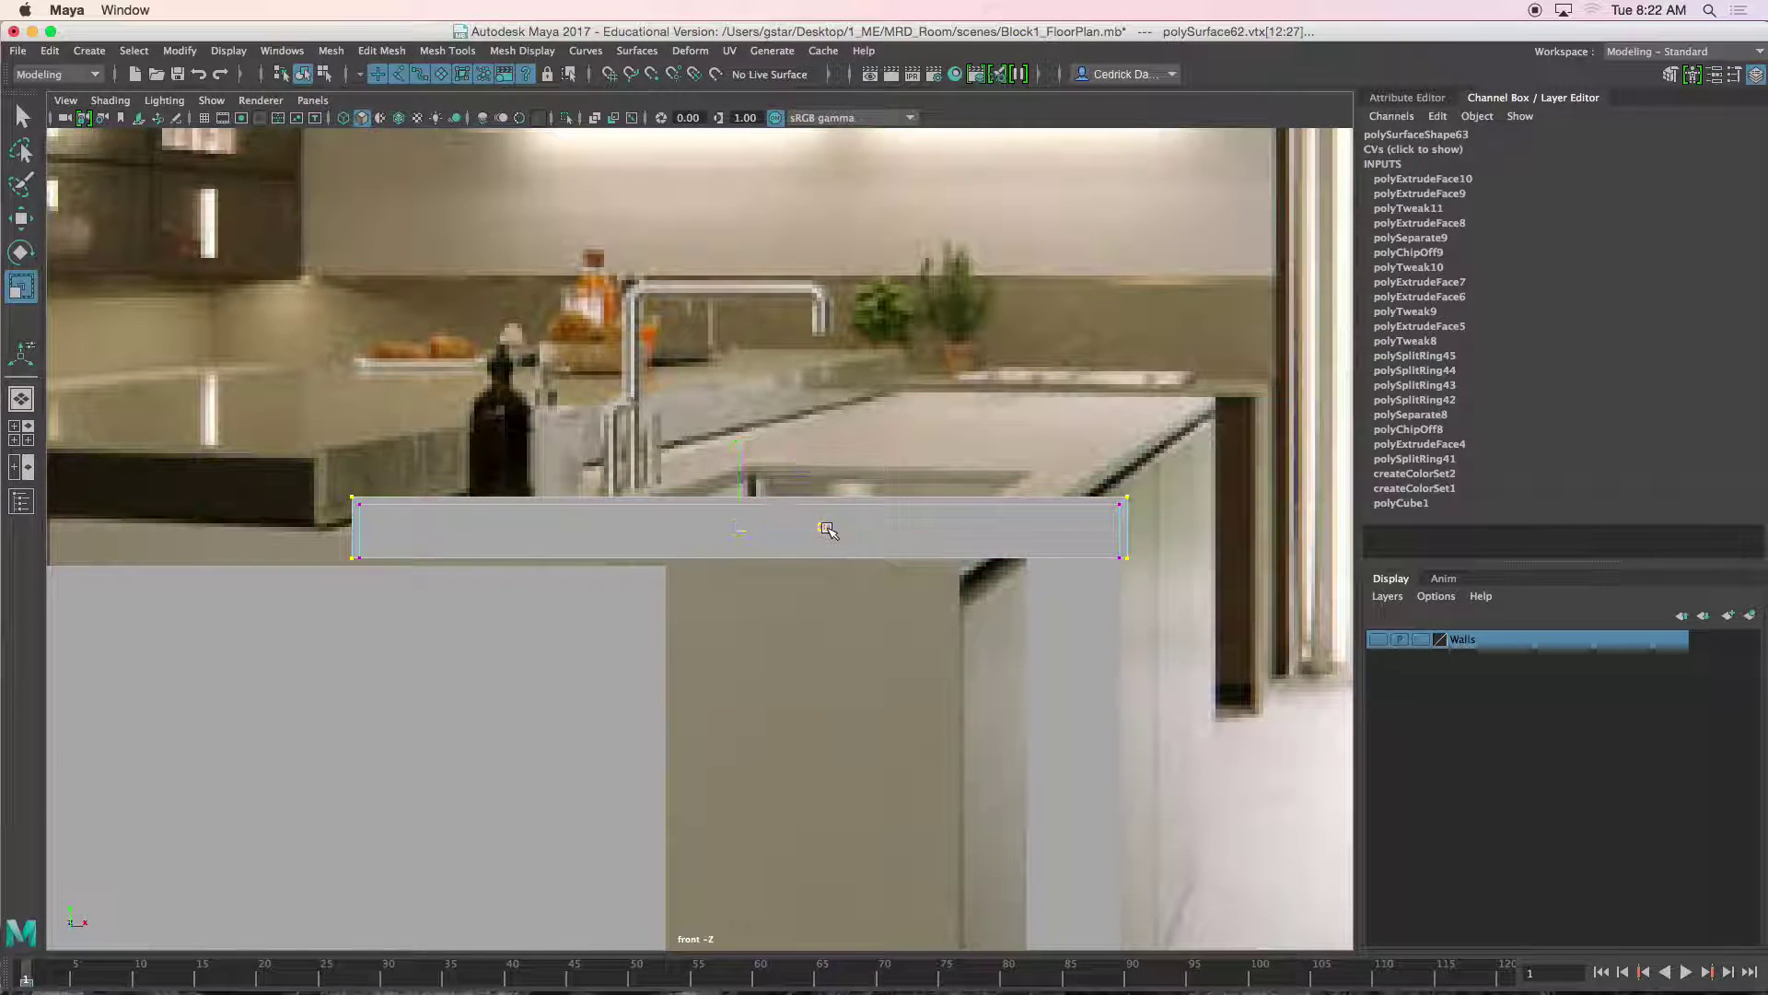
{"action": "middle_click_drag", "start_coordinate": [828, 529], "coordinate": [1006, 529], "text": "alt"}
{"action": "scroll", "coordinate": [692, 522], "scroll_direction": "down", "scroll_amount": 2}
Select the whole raised counter and lower it to Translate Y -2.029.
{"action": "left_click_drag", "start_coordinate": [926, 561], "coordinate": [928, 562]}
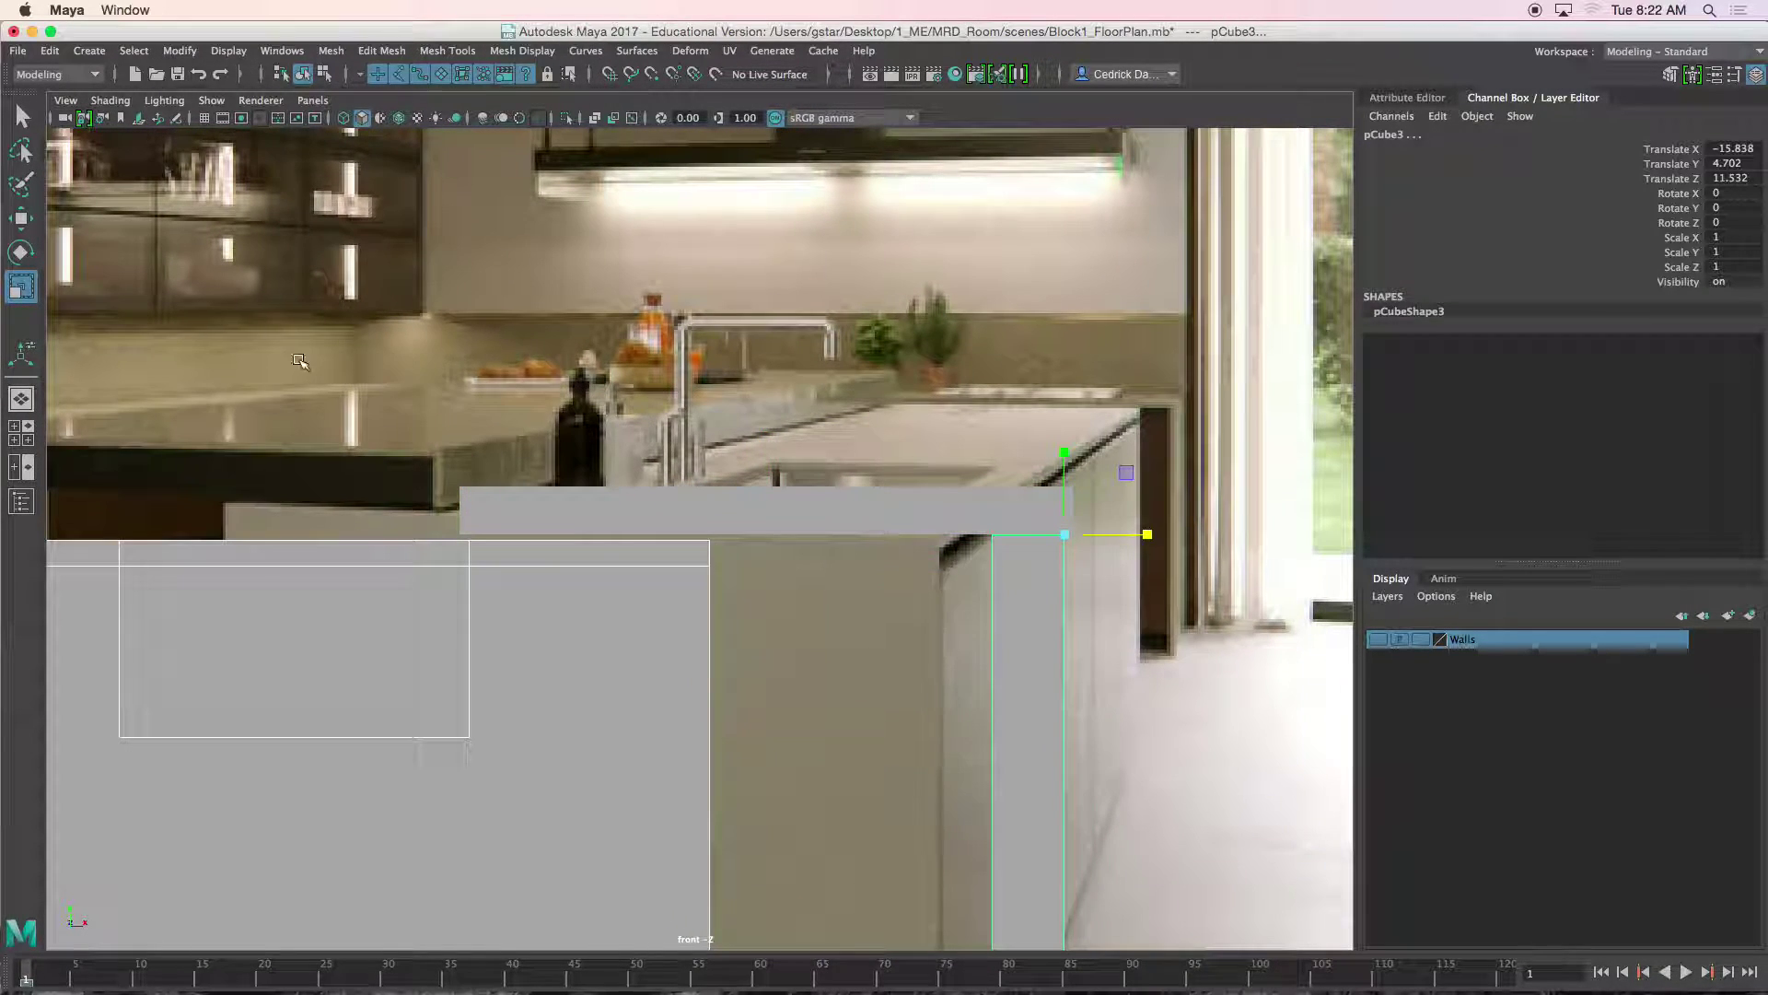
{"action": "left_click", "coordinate": [506, 515]}
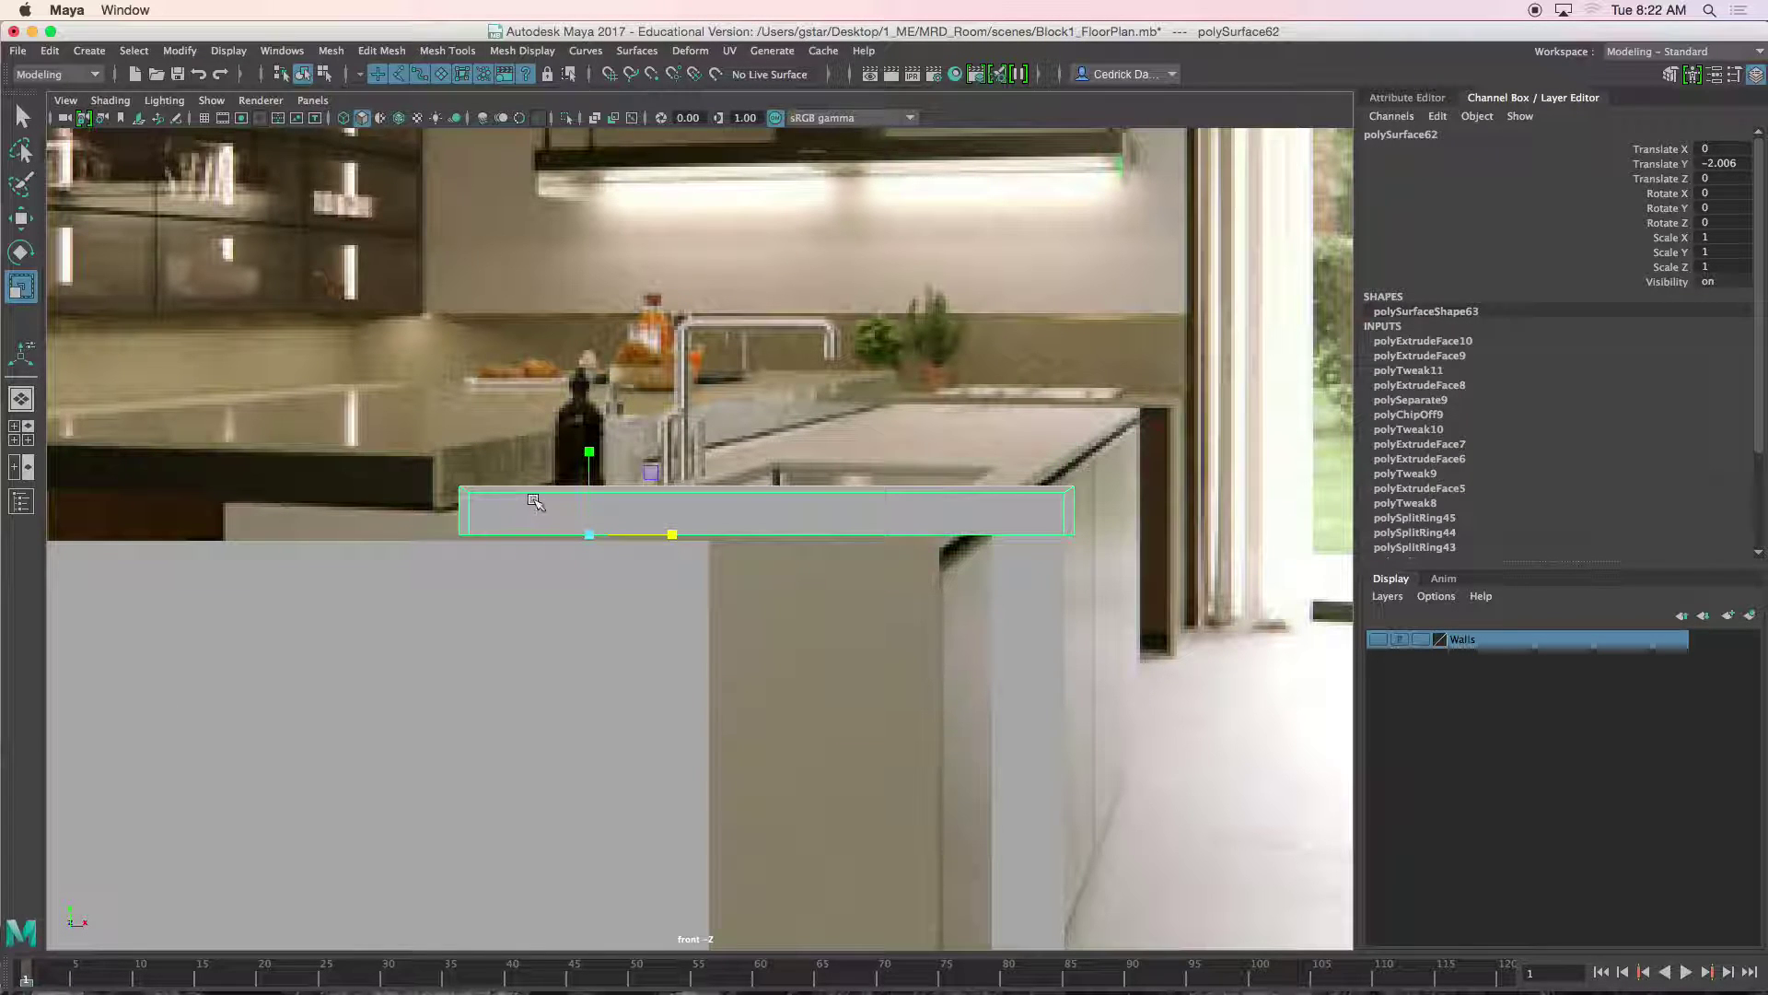
{"action": "scroll", "coordinate": [539, 465], "scroll_direction": "up", "scroll_amount": 1}
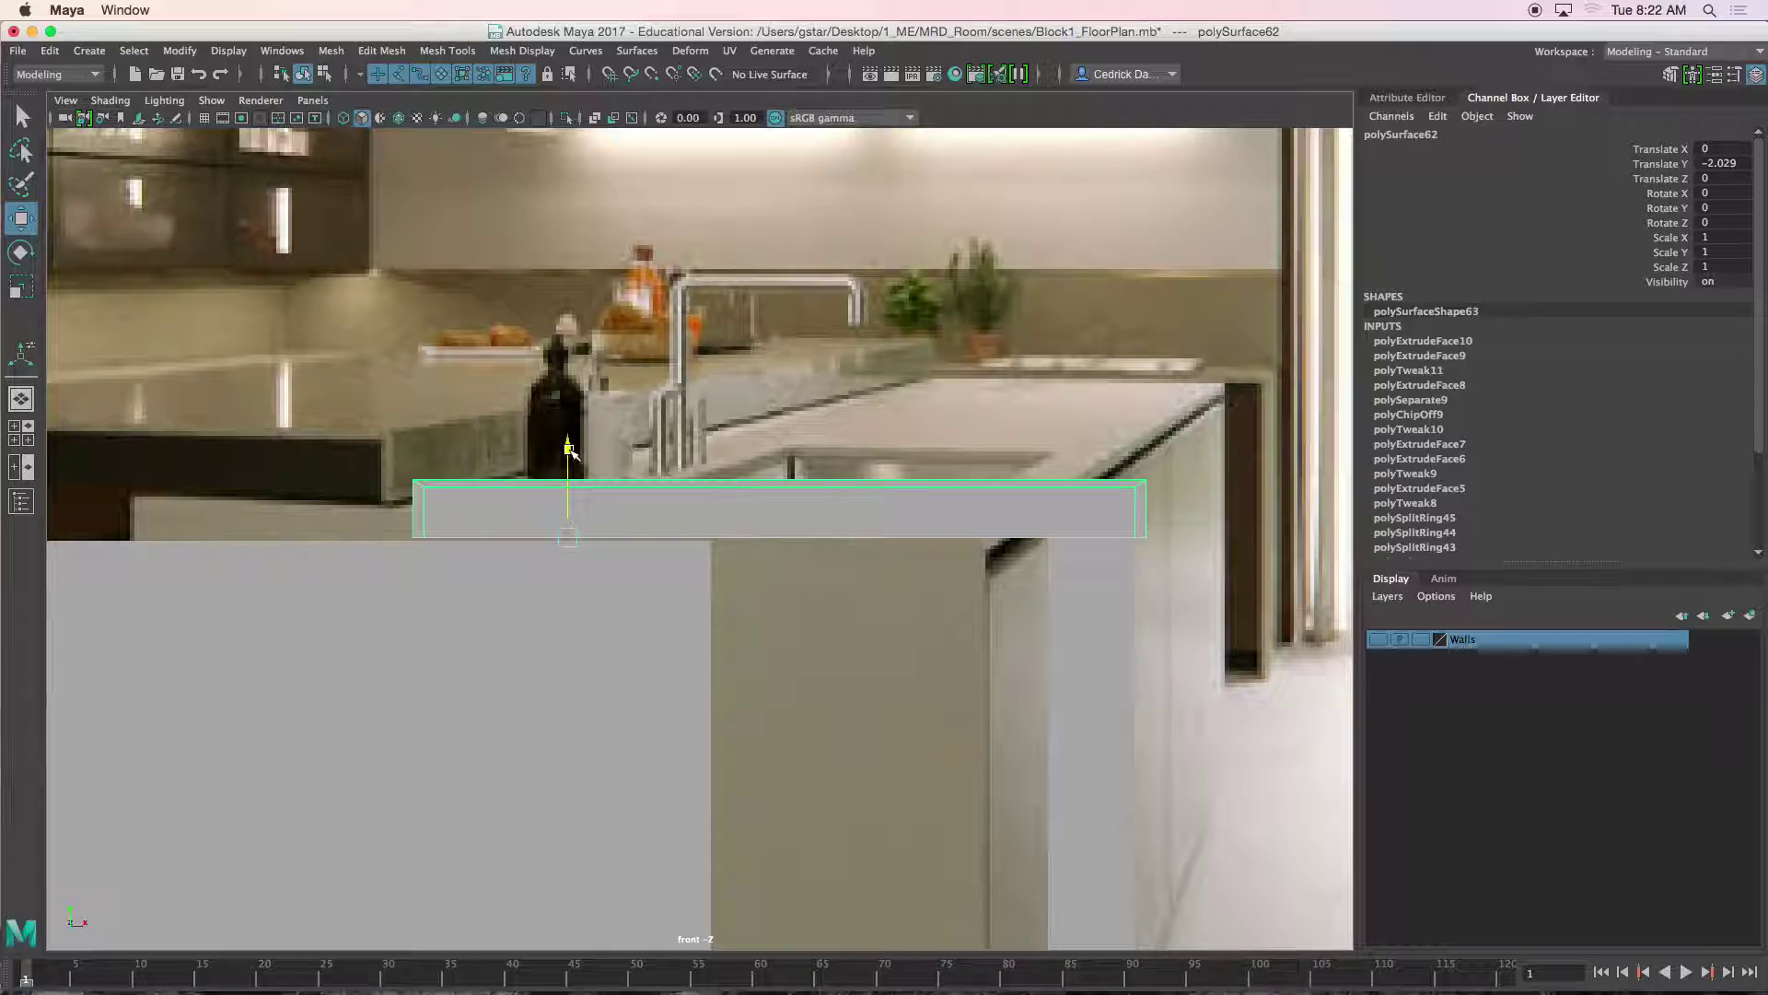
Examine the underside of the island's countertop and sink box in the perspective view.
{"action": "key", "text": "space"}
{"action": "key", "text": "space"}
{"action": "left_click_drag", "start_coordinate": [936, 379], "coordinate": [1156, 431], "text": "alt"}
{"action": "left_click", "coordinate": [583, 622]}
{"action": "left_click_drag", "start_coordinate": [583, 622], "coordinate": [669, 591], "text": "alt"}
{"action": "left_click", "coordinate": [654, 550]}
{"action": "middle_click_drag", "start_coordinate": [668, 592], "coordinate": [693, 456], "text": "alt"}
{"action": "left_click", "coordinate": [718, 565]}
{"action": "scroll", "coordinate": [700, 594], "scroll_direction": "up", "scroll_amount": 3}
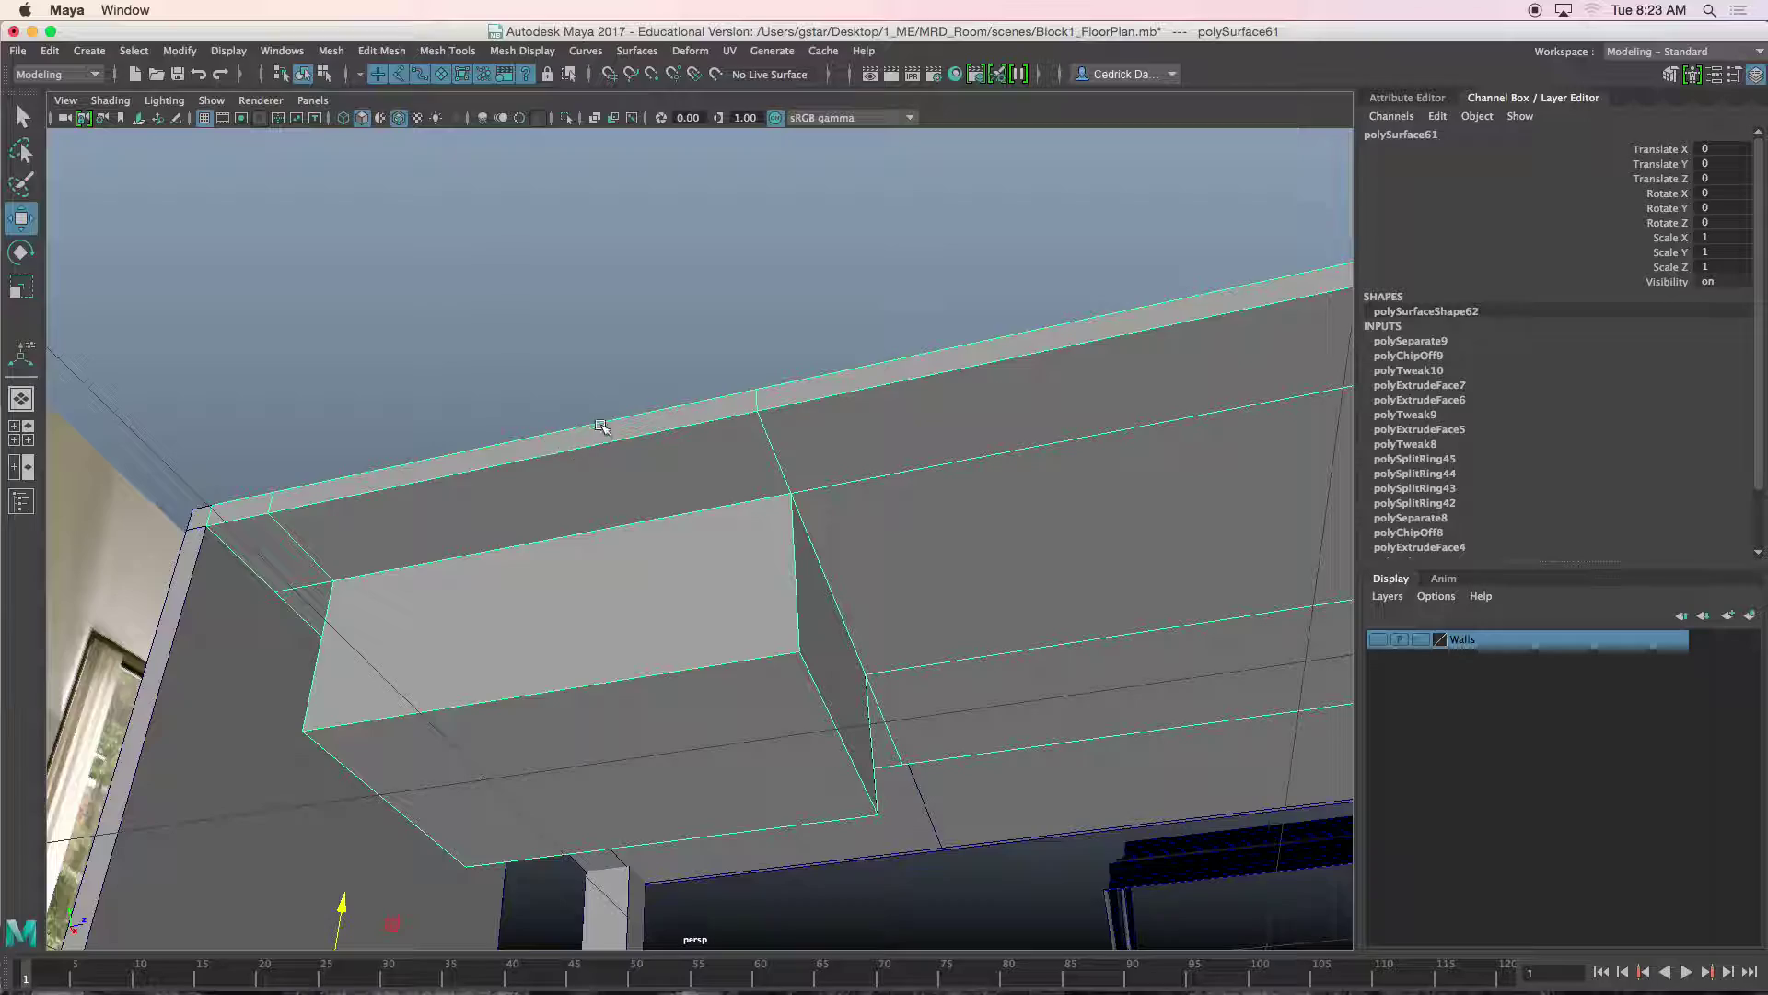
{"action": "left_click_drag", "start_coordinate": [569, 458], "coordinate": [544, 528], "text": "alt"}
{"action": "middle_click_drag", "start_coordinate": [483, 426], "coordinate": [619, 553], "text": "alt"}
Show wireframe on shaded in the front view and select the raised counter.
{"action": "key", "text": "space"}
{"action": "key", "text": "space"}
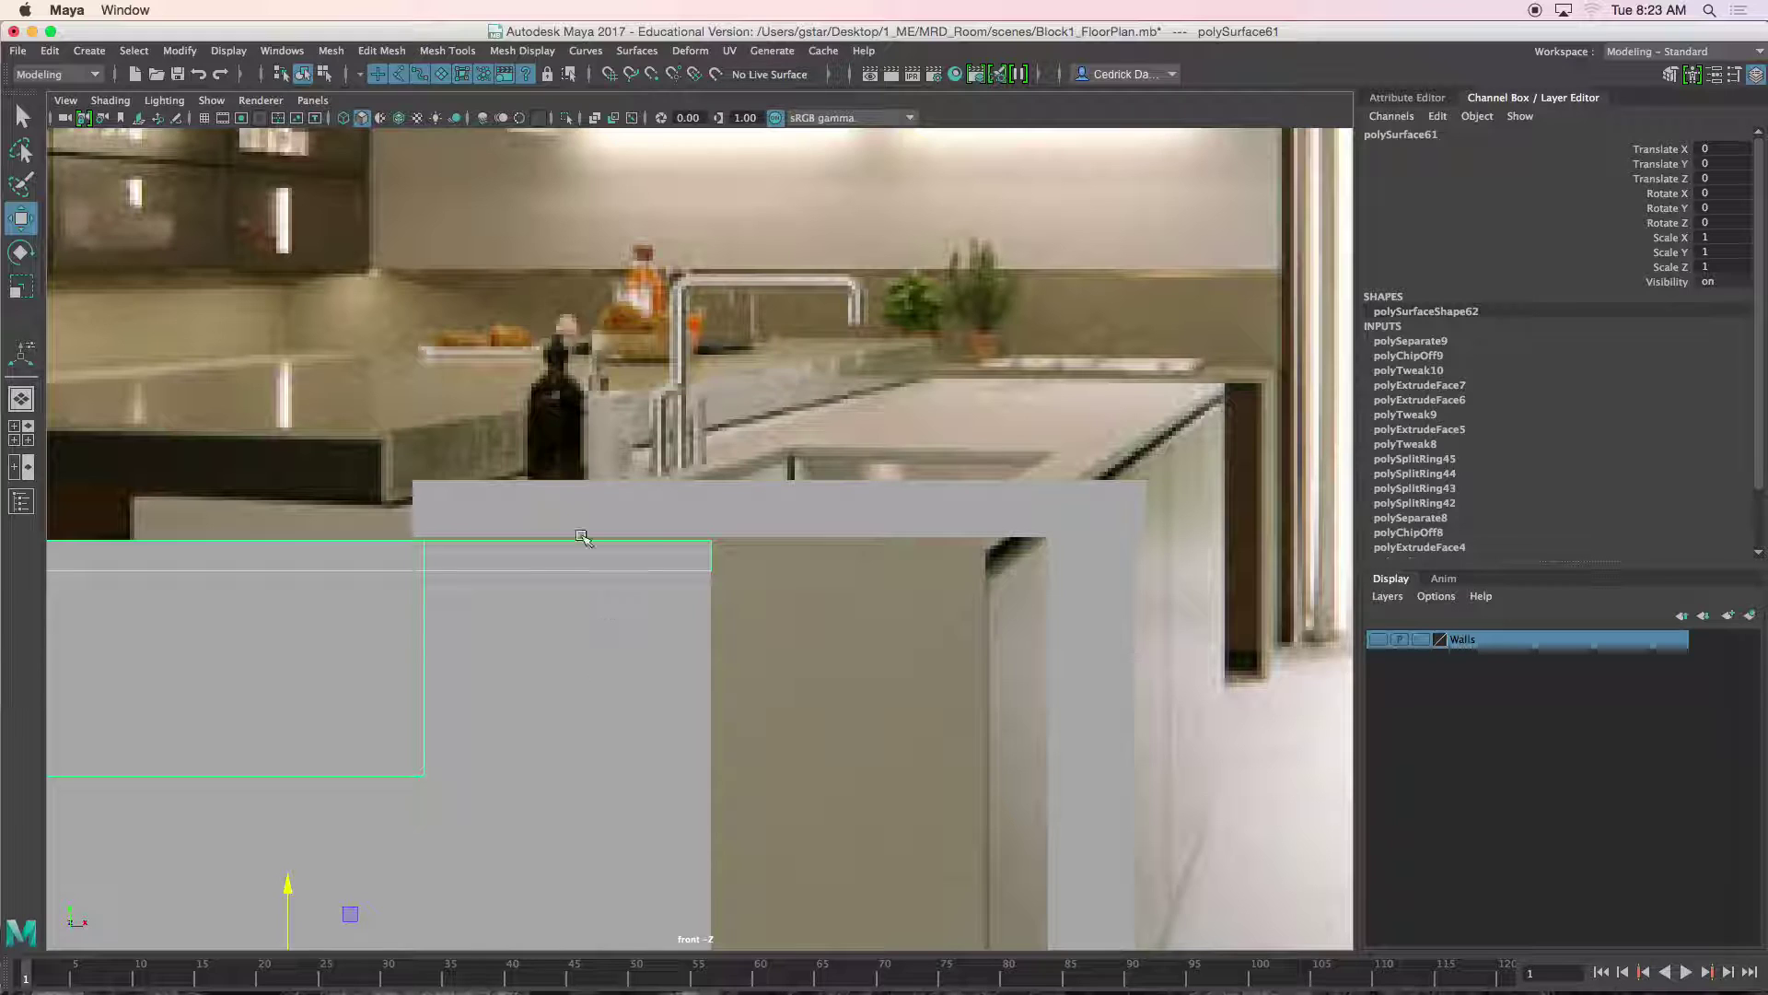
{"action": "middle_click_drag", "start_coordinate": [552, 529], "coordinate": [551, 528], "text": "alt"}
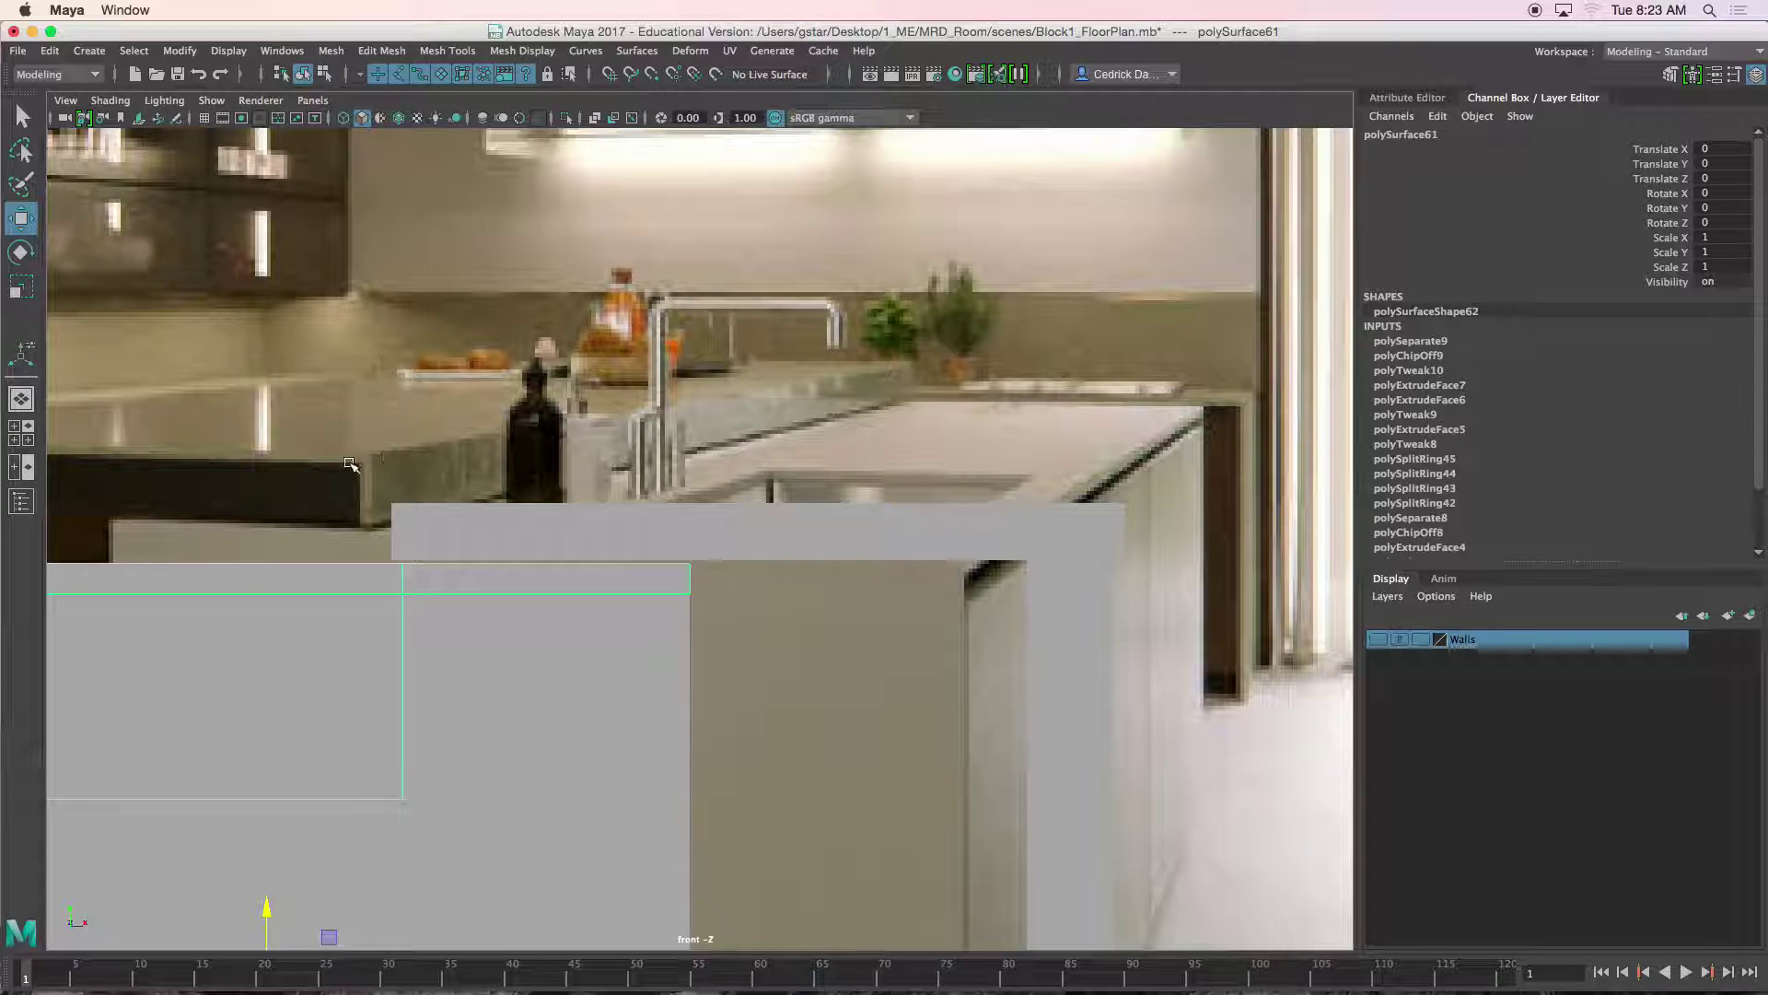
{"action": "left_click", "coordinate": [531, 527]}
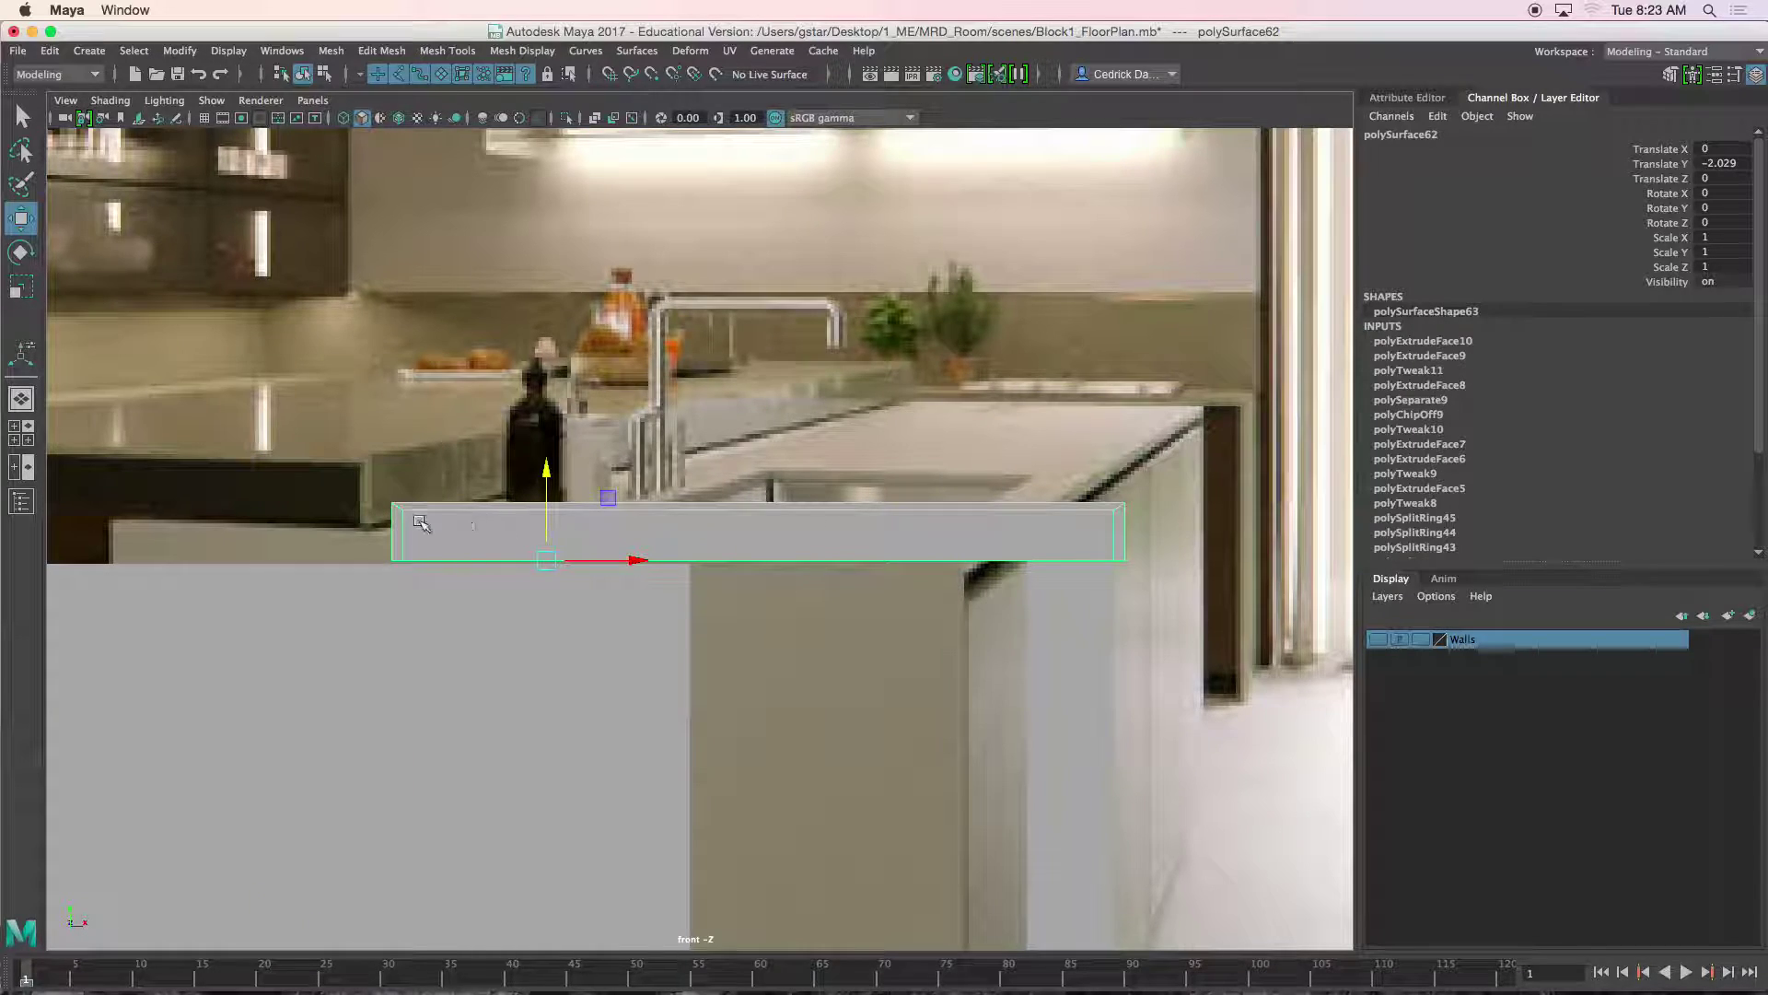
{"action": "left_click", "coordinate": [399, 118]}
{"action": "left_click", "coordinate": [577, 445]}
{"action": "left_click", "coordinate": [723, 522]}
Select the island's front panel and insert two vertical edge loops close to its outer side edge.
{"action": "key", "text": "space"}
{"action": "key", "text": "space"}
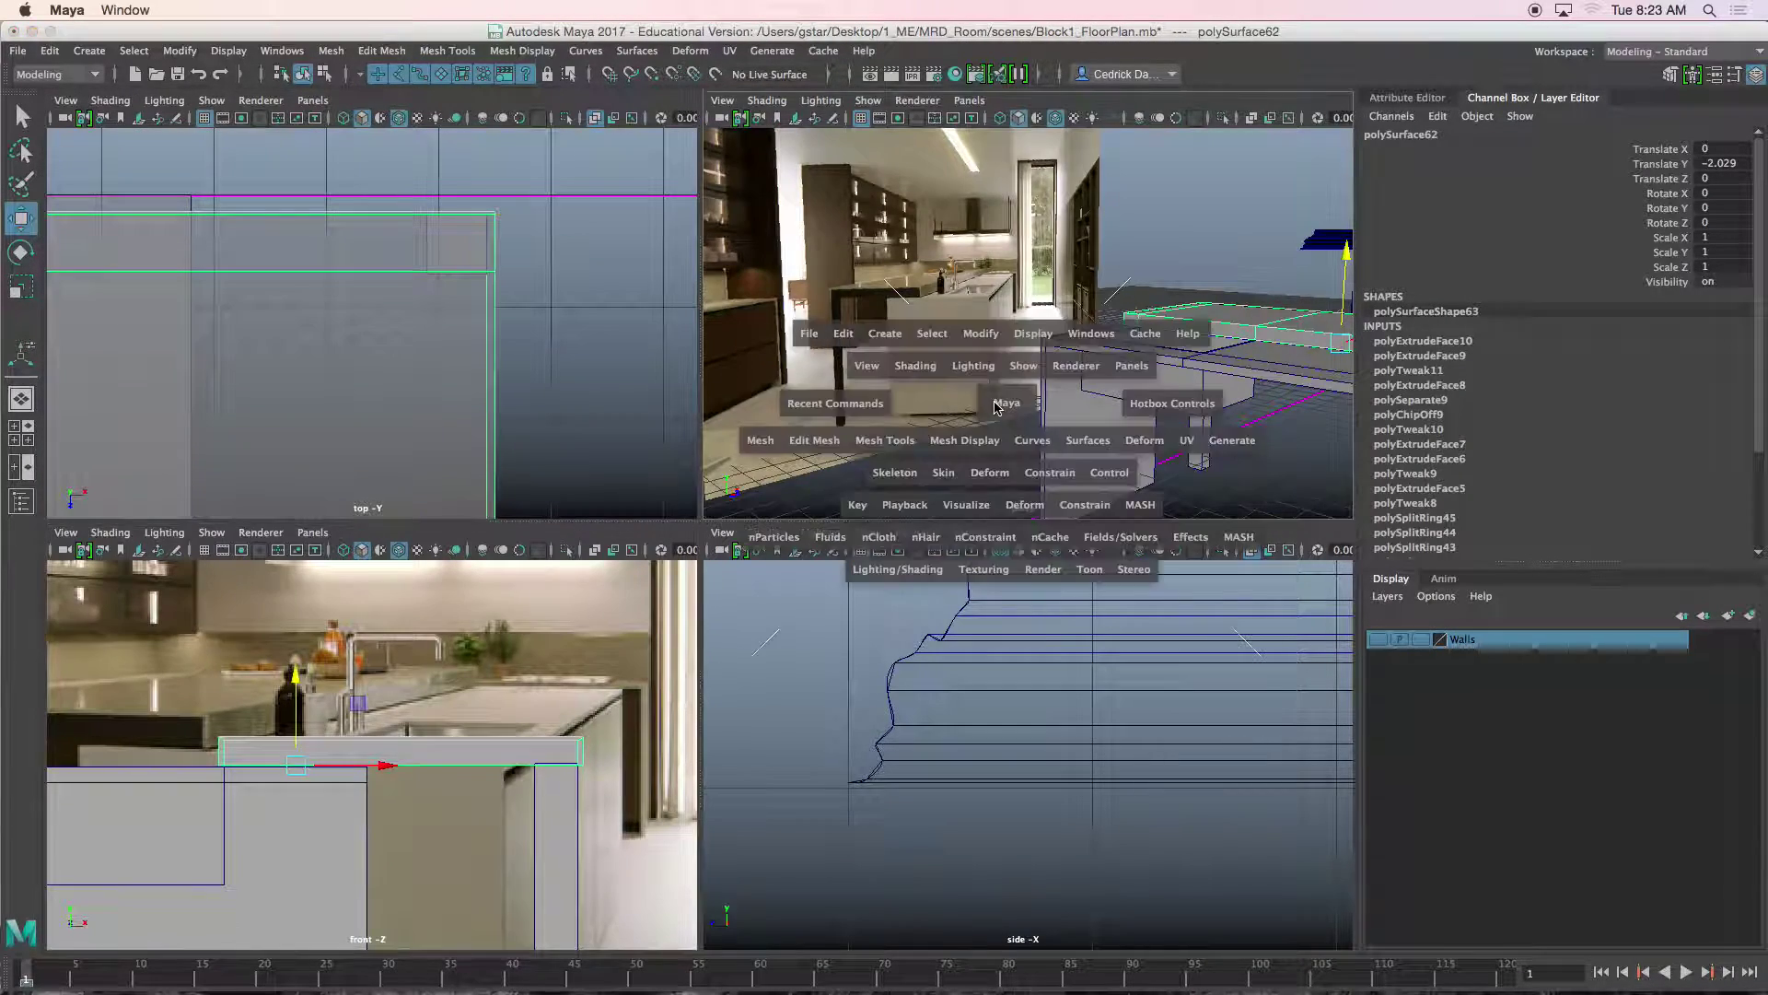
{"action": "left_click_drag", "start_coordinate": [1033, 408], "coordinate": [751, 516], "text": "alt"}
{"action": "middle_click_drag", "start_coordinate": [672, 663], "coordinate": [778, 509], "text": "alt"}
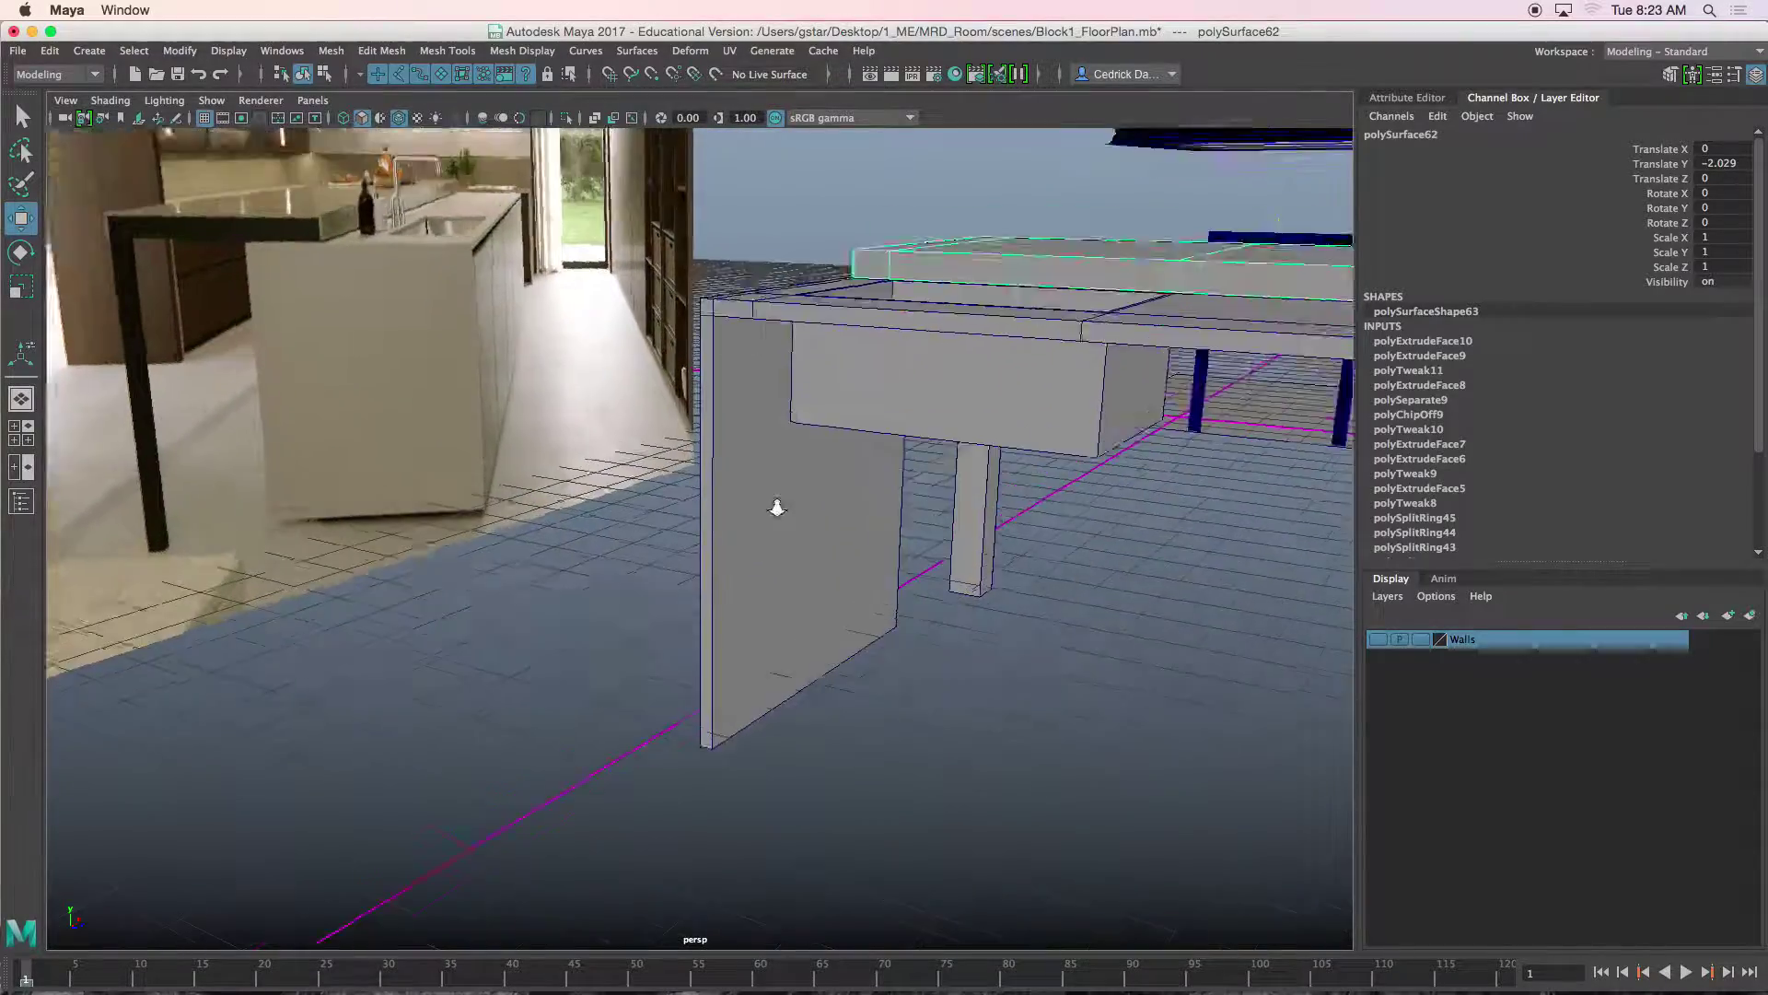
{"action": "scroll", "coordinate": [777, 507], "scroll_direction": "up", "scroll_amount": 3}
{"action": "left_click", "coordinate": [763, 473]}
{"action": "left_click_drag", "start_coordinate": [772, 468], "coordinate": [799, 370], "text": "alt"}
{"action": "middle_click_drag", "start_coordinate": [924, 408], "coordinate": [784, 374], "text": "alt"}
{"action": "scroll", "coordinate": [837, 411], "scroll_direction": "up", "scroll_amount": 3}
{"action": "left_click_drag", "start_coordinate": [784, 374], "coordinate": [617, 208], "text": "alt"}
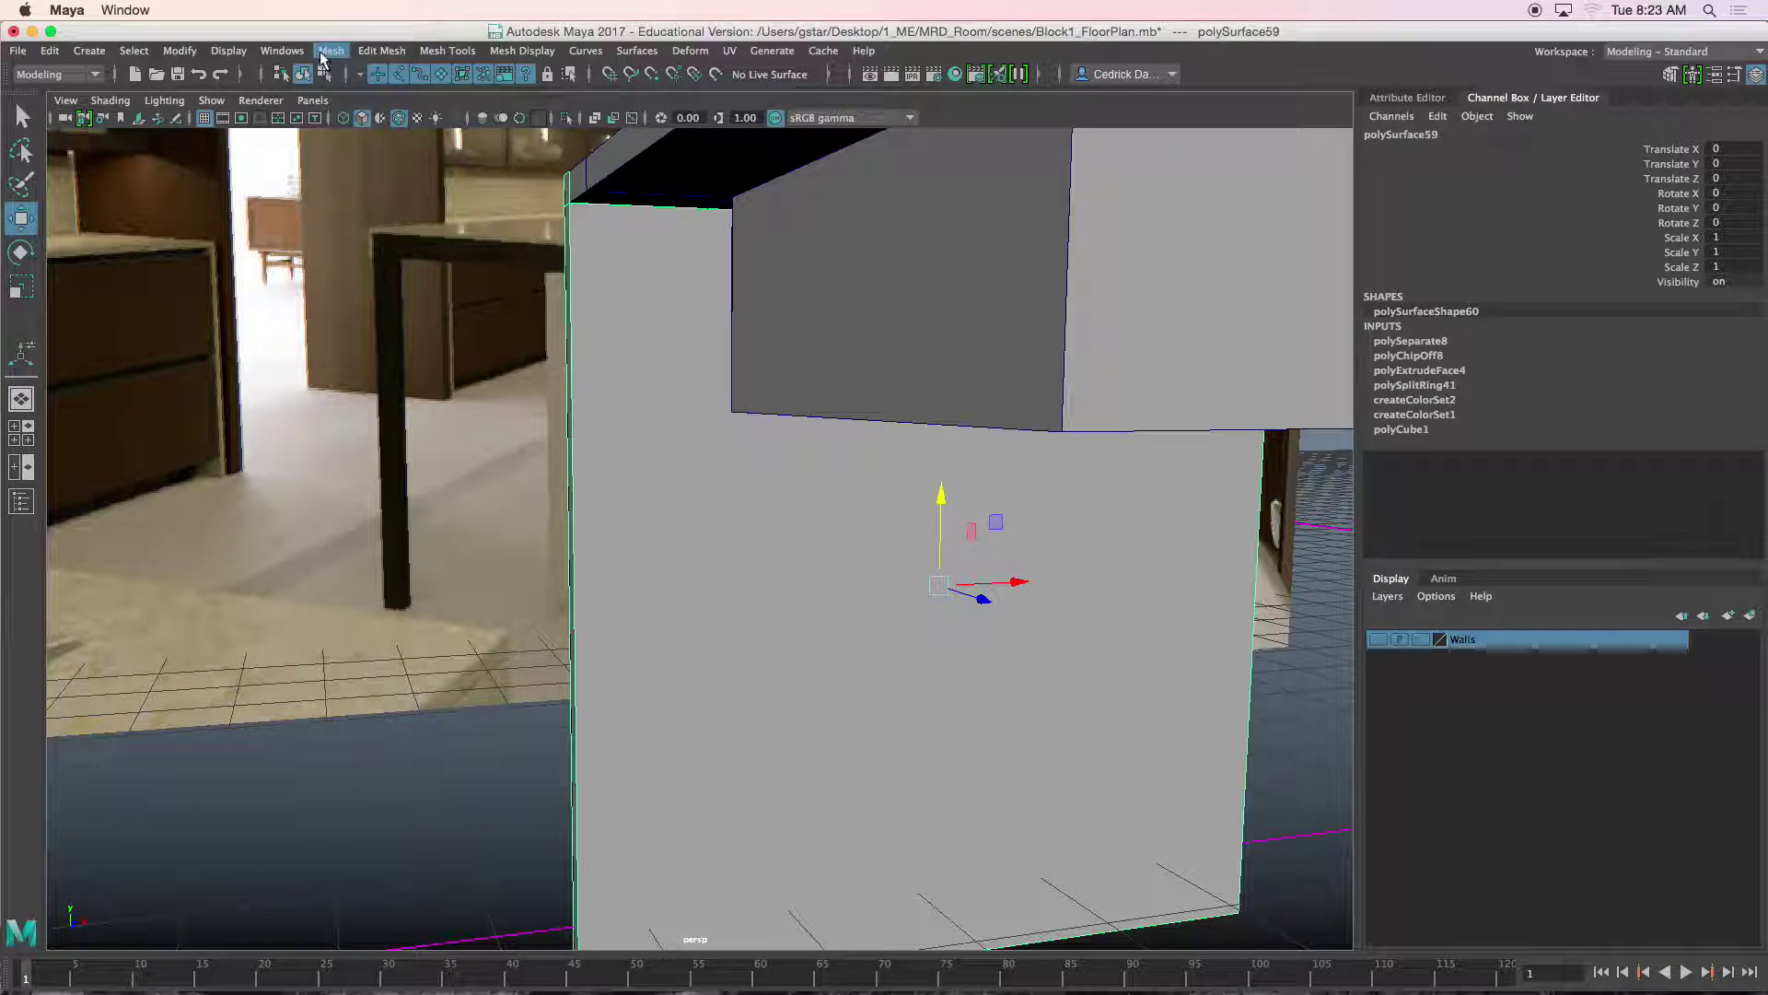
{"action": "left_click", "coordinate": [381, 50]}
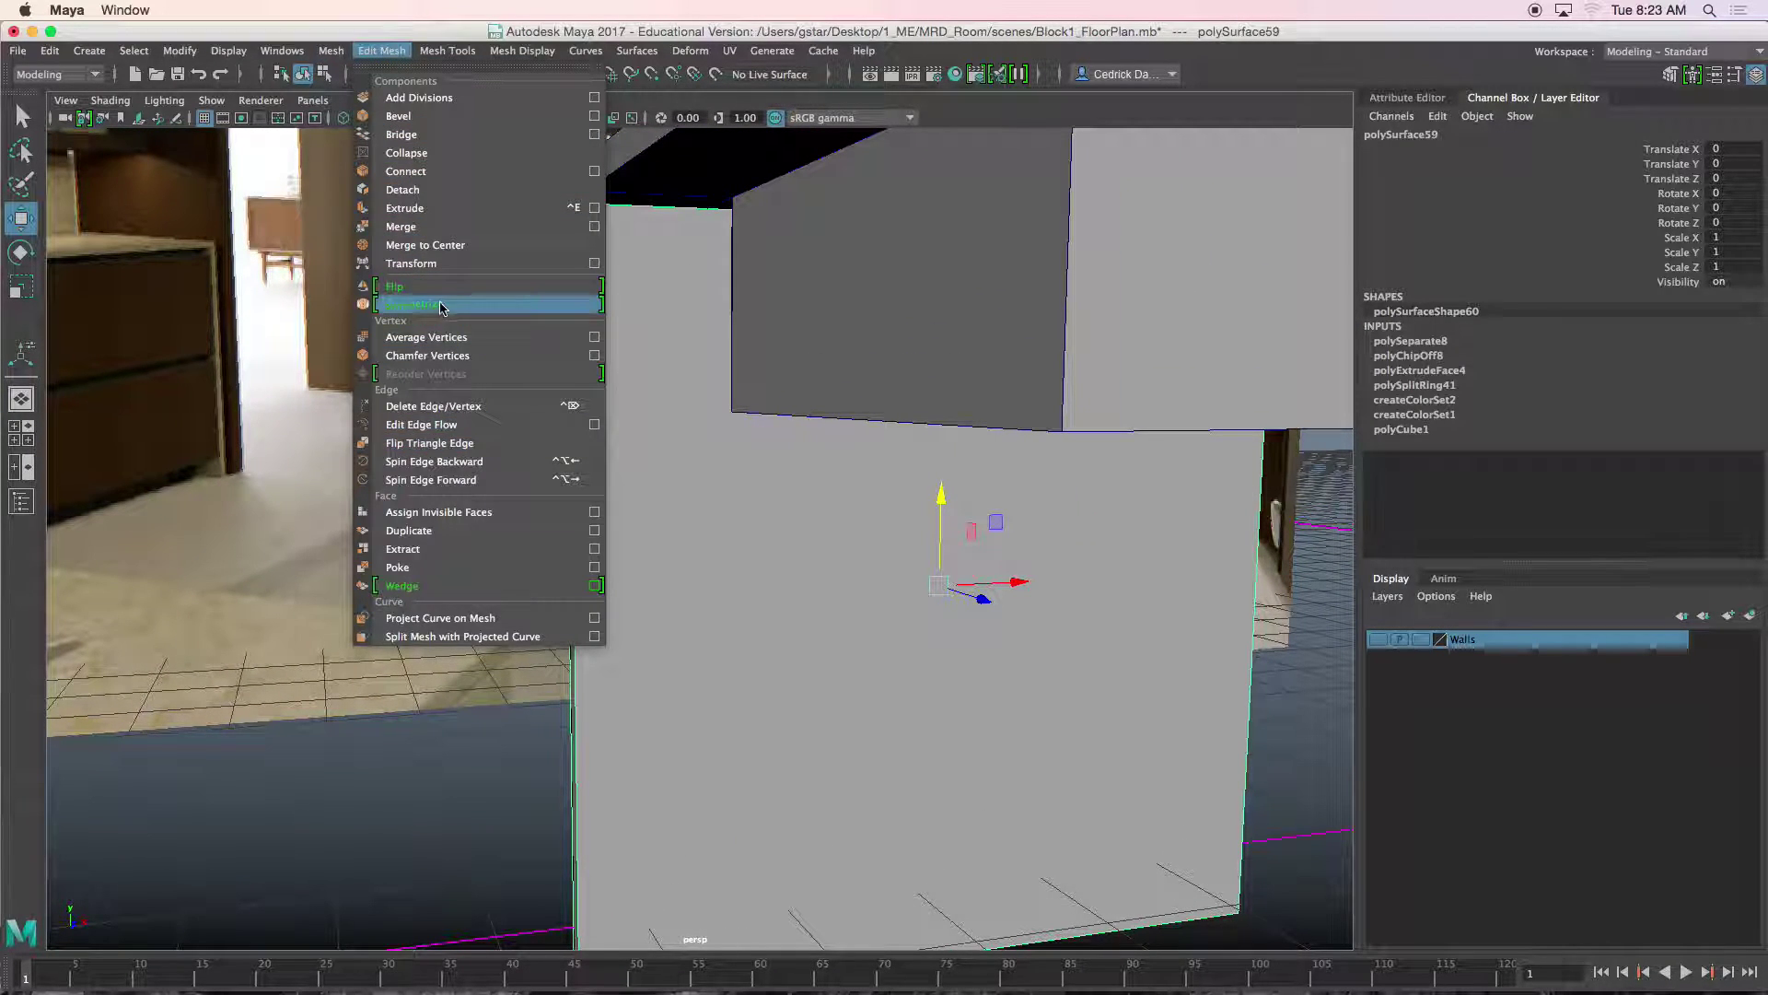
{"action": "mouse_move", "coordinate": [451, 52]}
{"action": "left_click", "coordinate": [488, 190]}
{"action": "left_click_drag", "start_coordinate": [635, 387], "coordinate": [573, 316], "text": "alt"}
{"action": "middle_click_drag", "start_coordinate": [574, 316], "coordinate": [562, 193], "text": "alt"}
{"action": "left_click_drag", "start_coordinate": [644, 387], "coordinate": [601, 350], "text": "alt"}
{"action": "left_click_drag", "start_coordinate": [623, 546], "coordinate": [658, 542]}
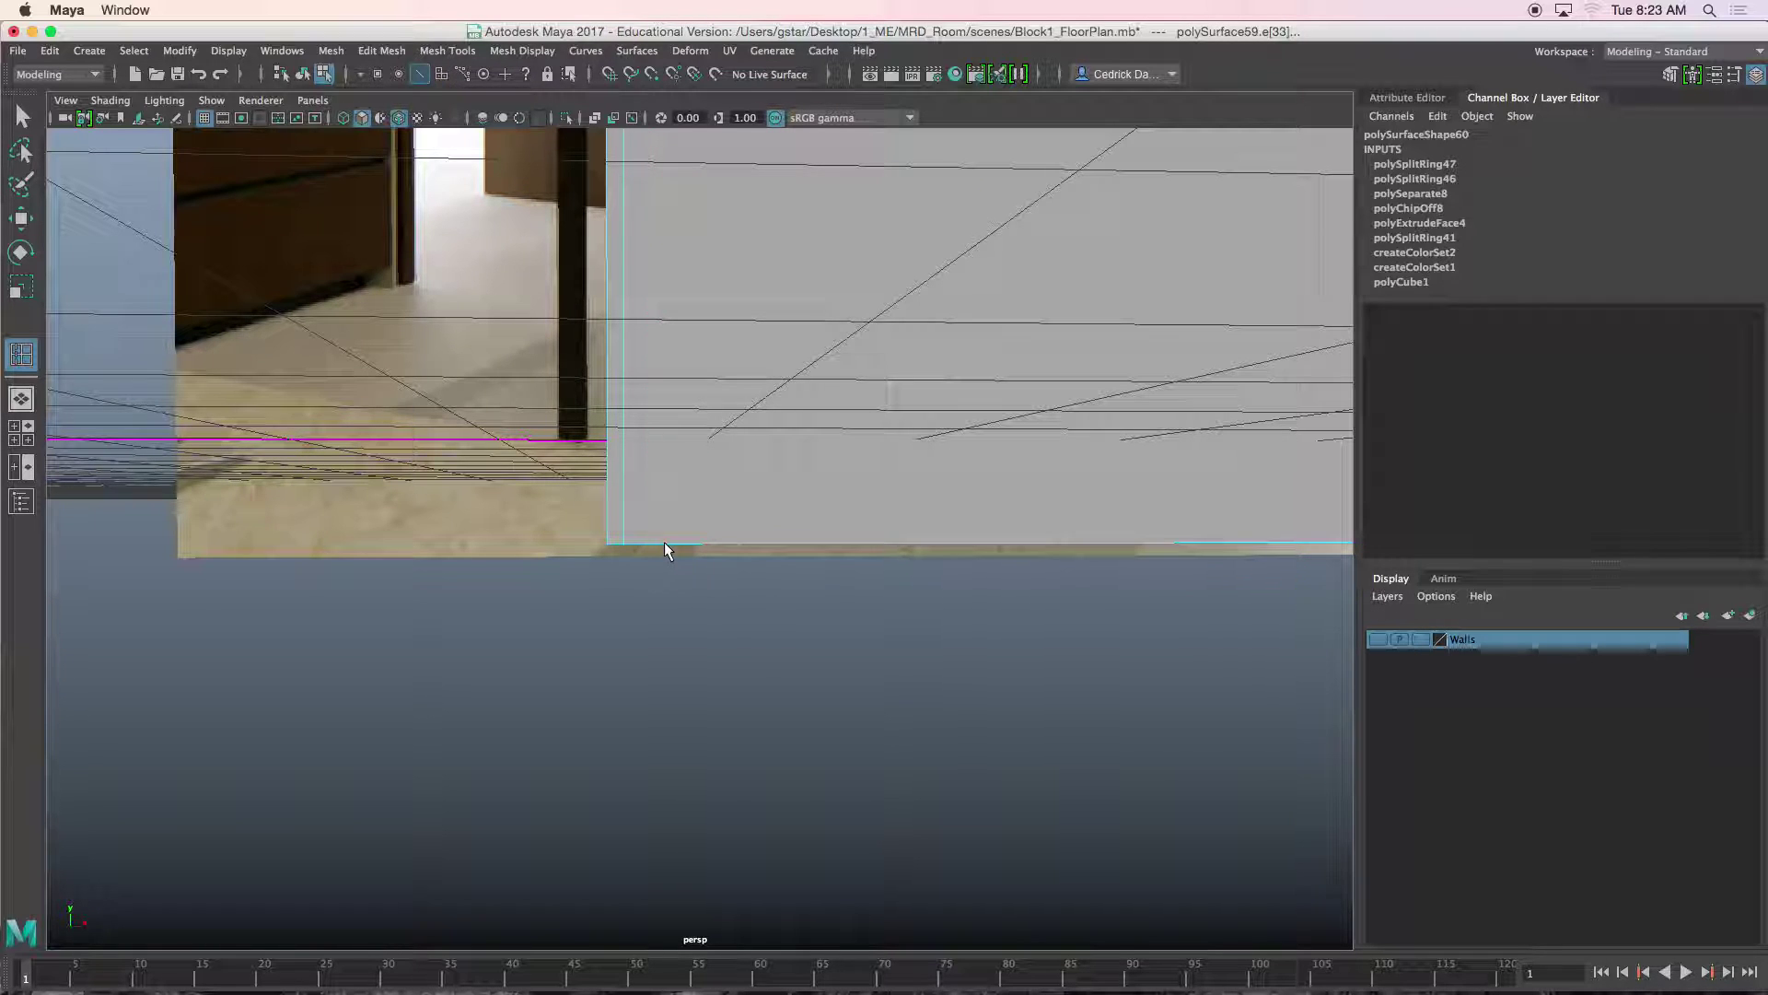
Extrude the narrow face between the front panel's two edge loops along the island's full length to form a side panel.
{"action": "key", "text": "w"}
{"action": "right_click", "coordinate": [634, 265]}
{"action": "right_click_drag", "start_coordinate": [632, 265], "coordinate": [633, 314]}
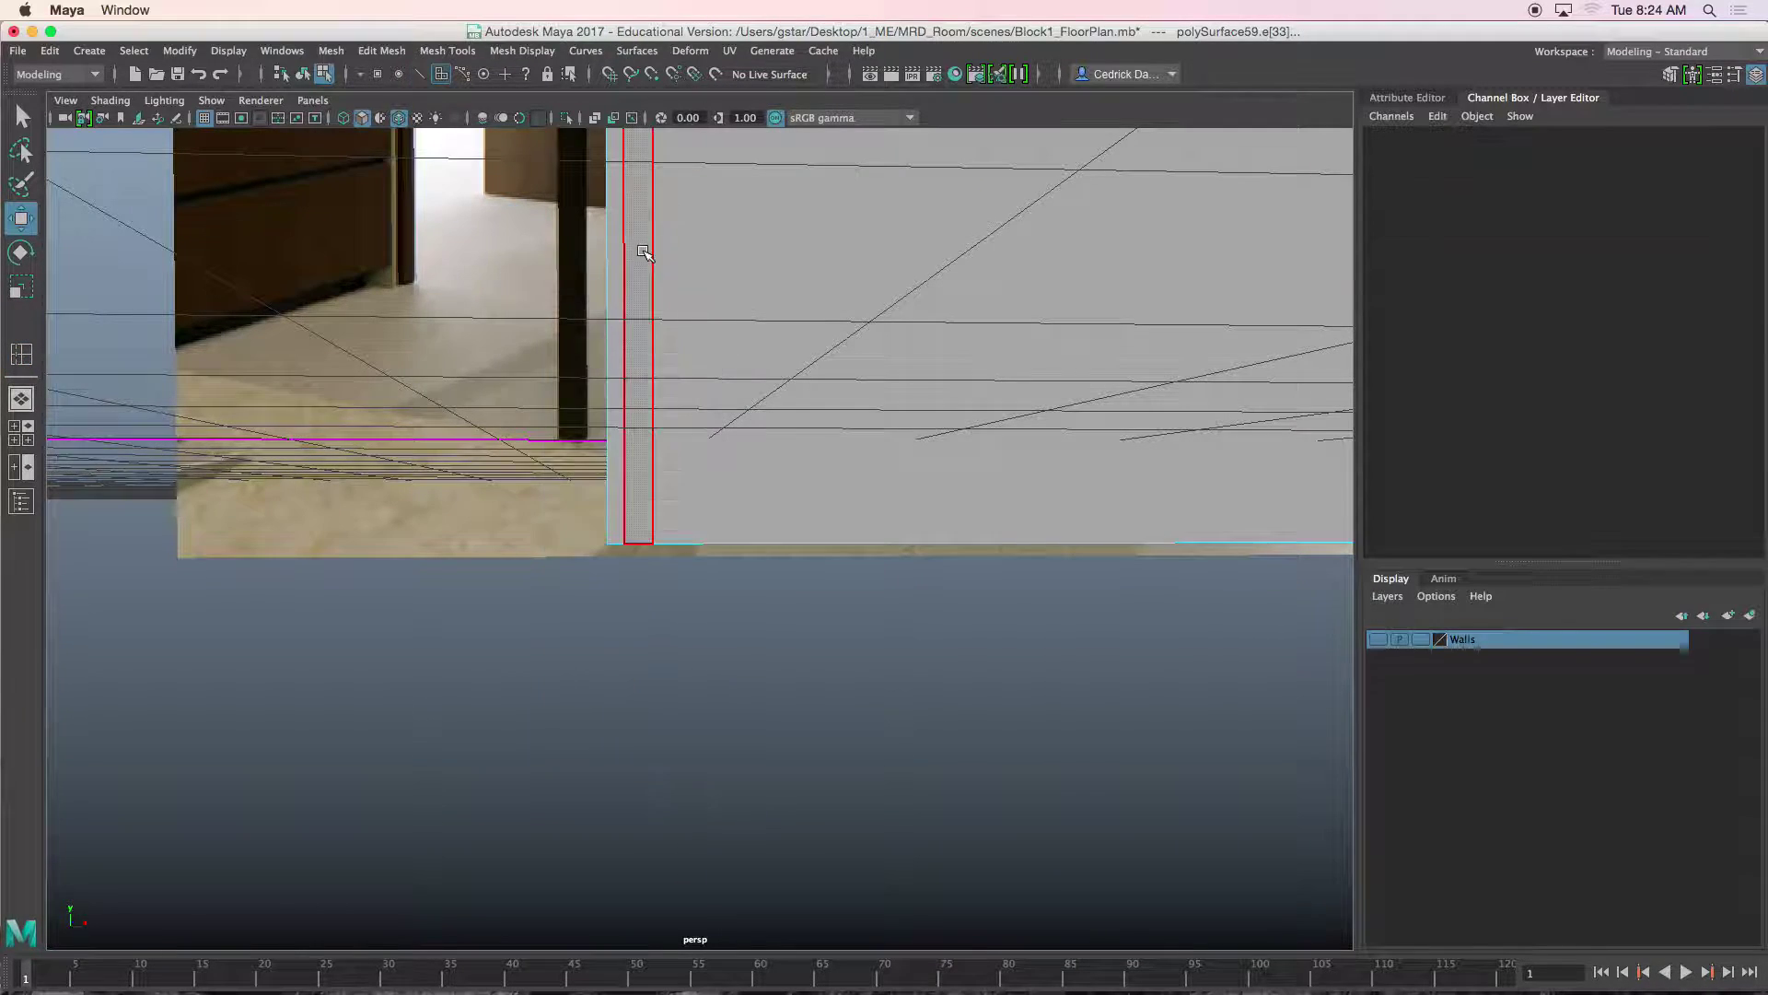
{"action": "left_click", "coordinate": [642, 252]}
{"action": "scroll", "coordinate": [642, 240], "scroll_direction": "down", "scroll_amount": 3}
{"action": "left_click_drag", "start_coordinate": [642, 221], "coordinate": [699, 264], "text": "alt"}
{"action": "scroll", "coordinate": [679, 243], "scroll_direction": "down", "scroll_amount": 5}
{"action": "middle_click_drag", "start_coordinate": [675, 193], "coordinate": [636, 417], "text": "alt"}
{"action": "left_click_drag", "start_coordinate": [636, 418], "coordinate": [689, 396], "text": "alt"}
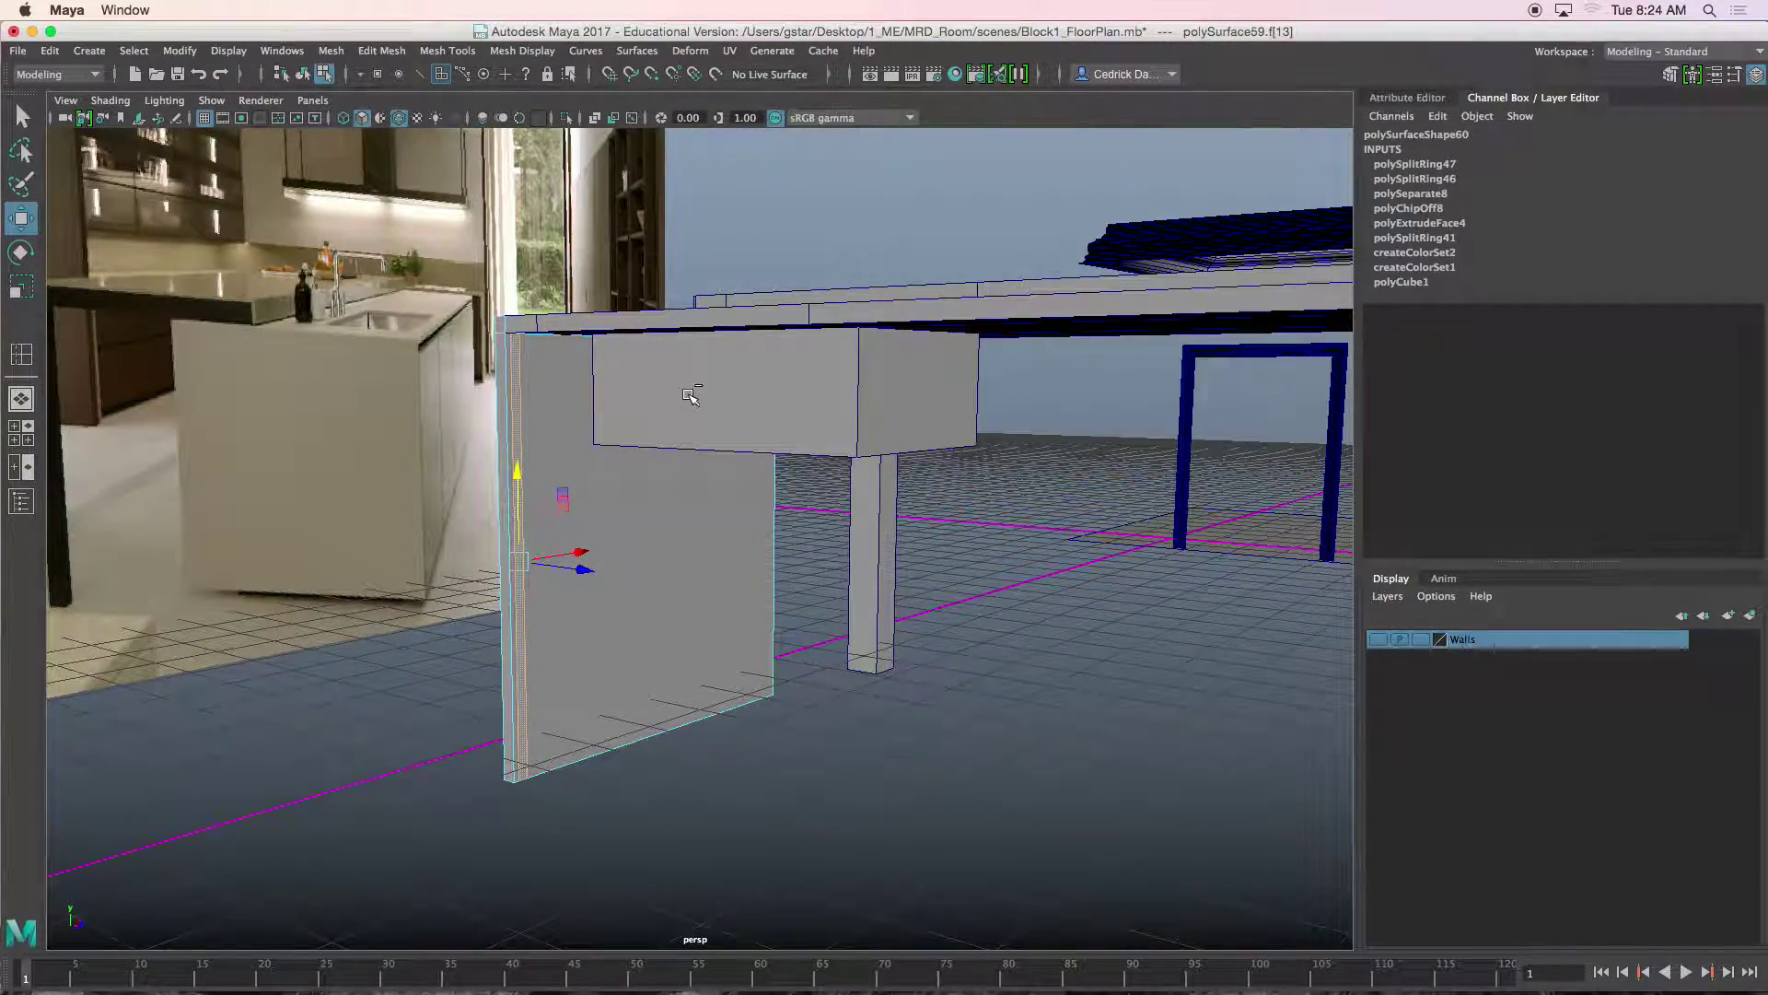
{"action": "key", "text": "ctrl+e"}
{"action": "left_click_drag", "start_coordinate": [561, 584], "coordinate": [1018, 630], "text": "alt"}
{"action": "key", "text": "w"}
{"action": "scroll", "coordinate": [974, 644], "scroll_direction": "down", "scroll_amount": 5}
{"action": "left_click_drag", "start_coordinate": [915, 592], "coordinate": [1192, 619]}
{"action": "left_click_drag", "start_coordinate": [1188, 618], "coordinate": [973, 481], "text": "alt"}
{"action": "scroll", "coordinate": [894, 597], "scroll_direction": "up", "scroll_amount": 5}
{"action": "left_click_drag", "start_coordinate": [999, 389], "coordinate": [888, 415], "text": "alt"}
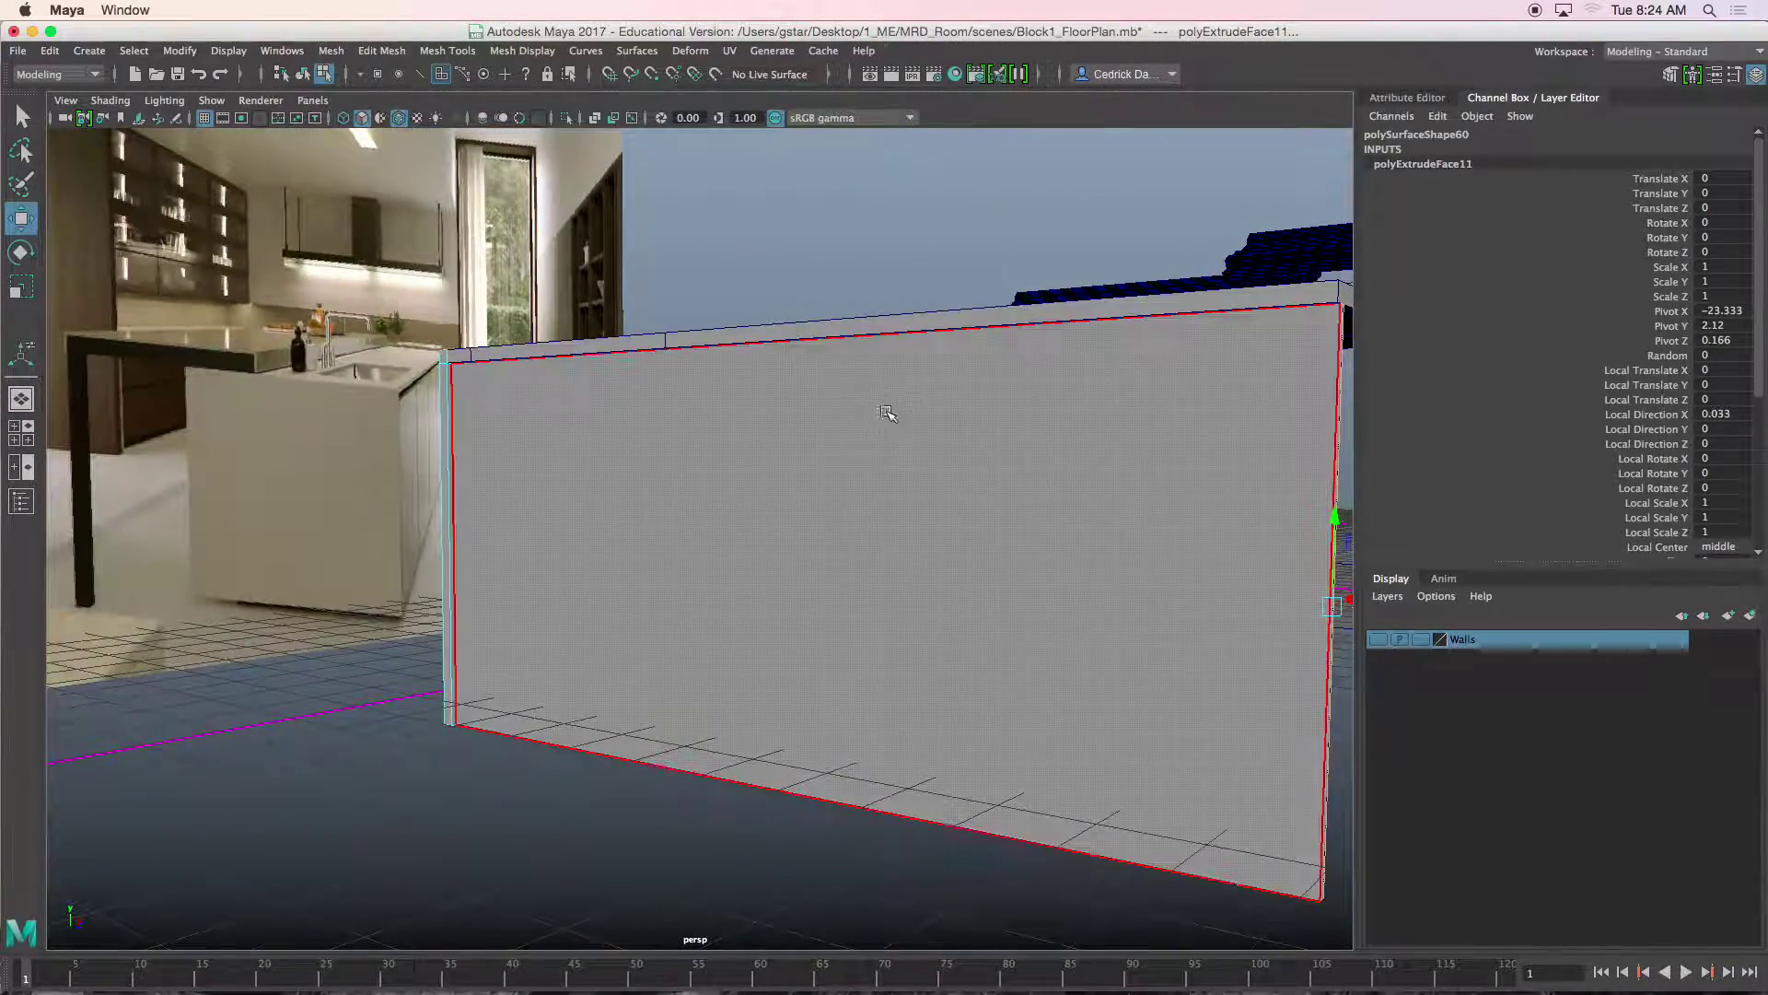
Select the faces of the long side panel and extract them from the front panel.
{"action": "right_click", "coordinate": [885, 412]}
{"action": "left_click", "coordinate": [885, 460]}
{"action": "left_click_drag", "start_coordinate": [920, 494], "coordinate": [1062, 730], "text": "alt"}
{"action": "left_click_drag", "start_coordinate": [1161, 852], "coordinate": [1247, 791], "text": "alt"}
{"action": "left_click", "coordinate": [380, 52]}
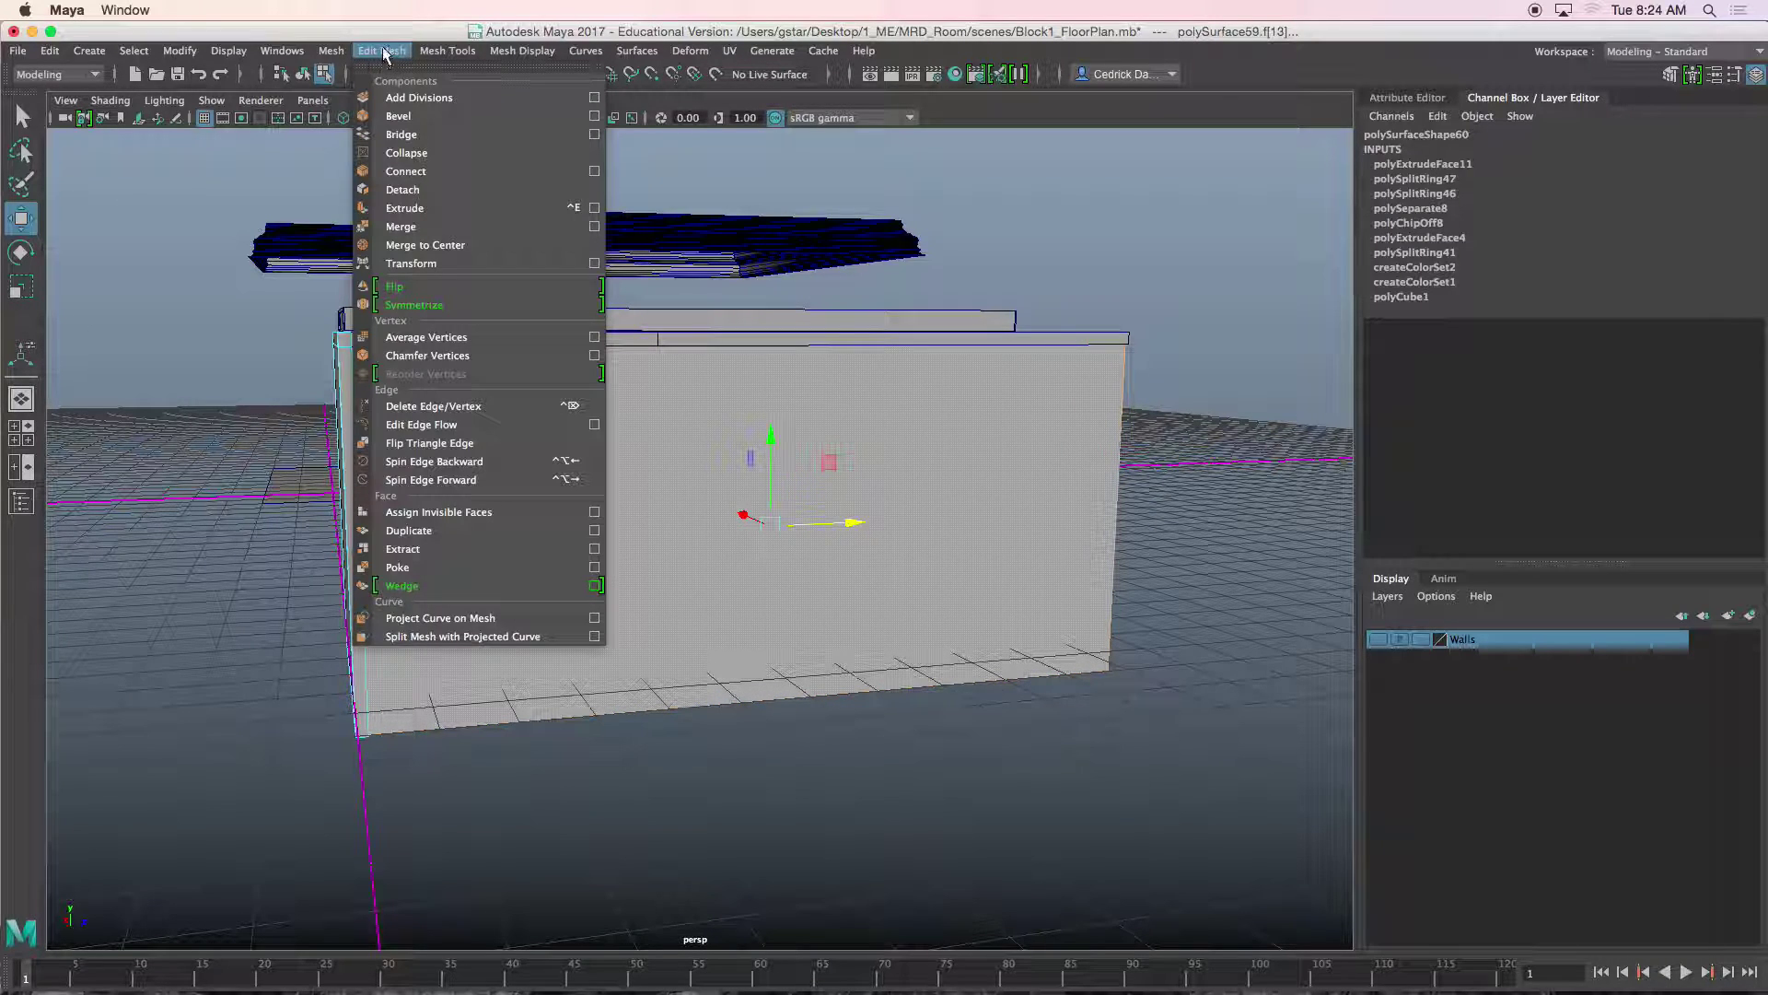
{"action": "left_click", "coordinate": [403, 549]}
Select the top vertices of the extracted side panel and lower them slightly to leave a gap beneath the countertop.
{"action": "left_click_drag", "start_coordinate": [474, 540], "coordinate": [559, 432], "text": "alt"}
{"action": "right_click_drag", "start_coordinate": [559, 432], "coordinate": [454, 426]}
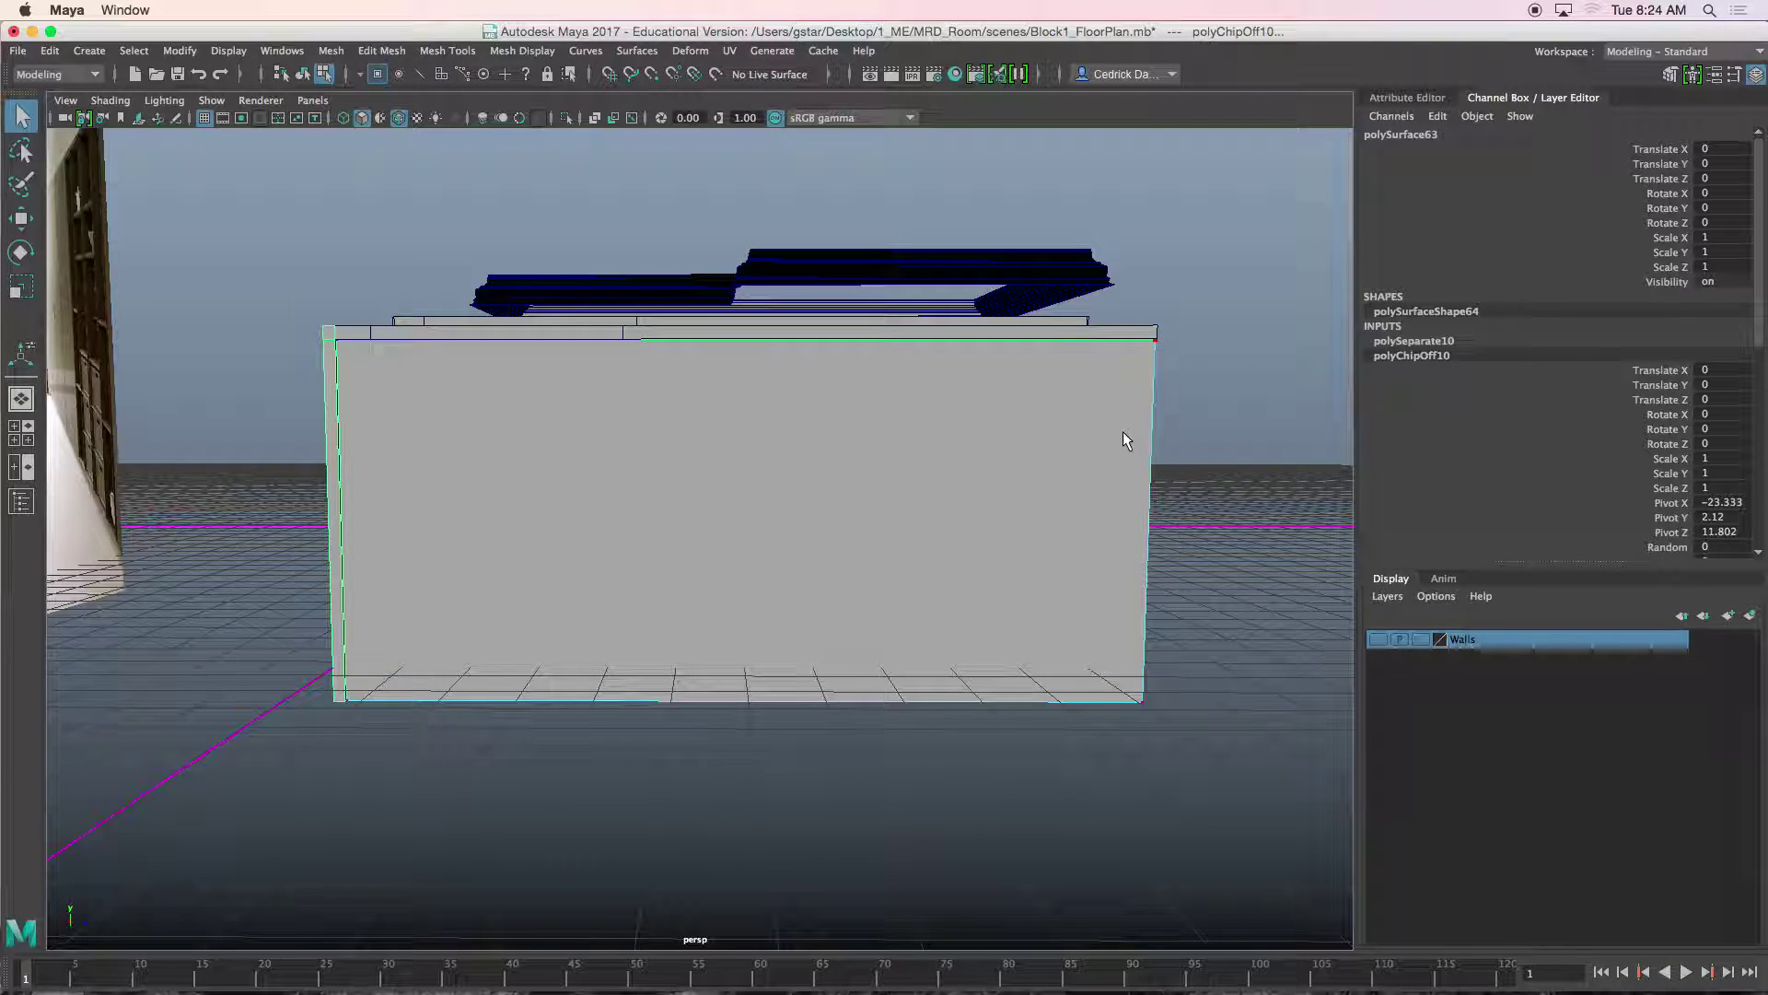
{"action": "left_click_drag", "start_coordinate": [1123, 433], "coordinate": [1063, 439], "text": "alt"}
{"action": "right_click_drag", "start_coordinate": [1063, 438], "coordinate": [1123, 418]}
{"action": "left_click_drag", "start_coordinate": [1124, 427], "coordinate": [1087, 436], "text": "alt"}
{"action": "right_click_drag", "start_coordinate": [1087, 437], "coordinate": [1188, 407]}
{"action": "left_click_drag", "start_coordinate": [1203, 416], "coordinate": [861, 286]}
{"action": "left_click_drag", "start_coordinate": [412, 258], "coordinate": [339, 244]}
{"action": "middle_click_drag", "start_coordinate": [338, 244], "coordinate": [472, 254], "text": "alt"}
{"action": "scroll", "coordinate": [472, 254], "scroll_direction": "up", "scroll_amount": 3}
{"action": "key", "text": "w"}
{"action": "middle_click_drag", "start_coordinate": [588, 280], "coordinate": [491, 301], "text": "alt"}
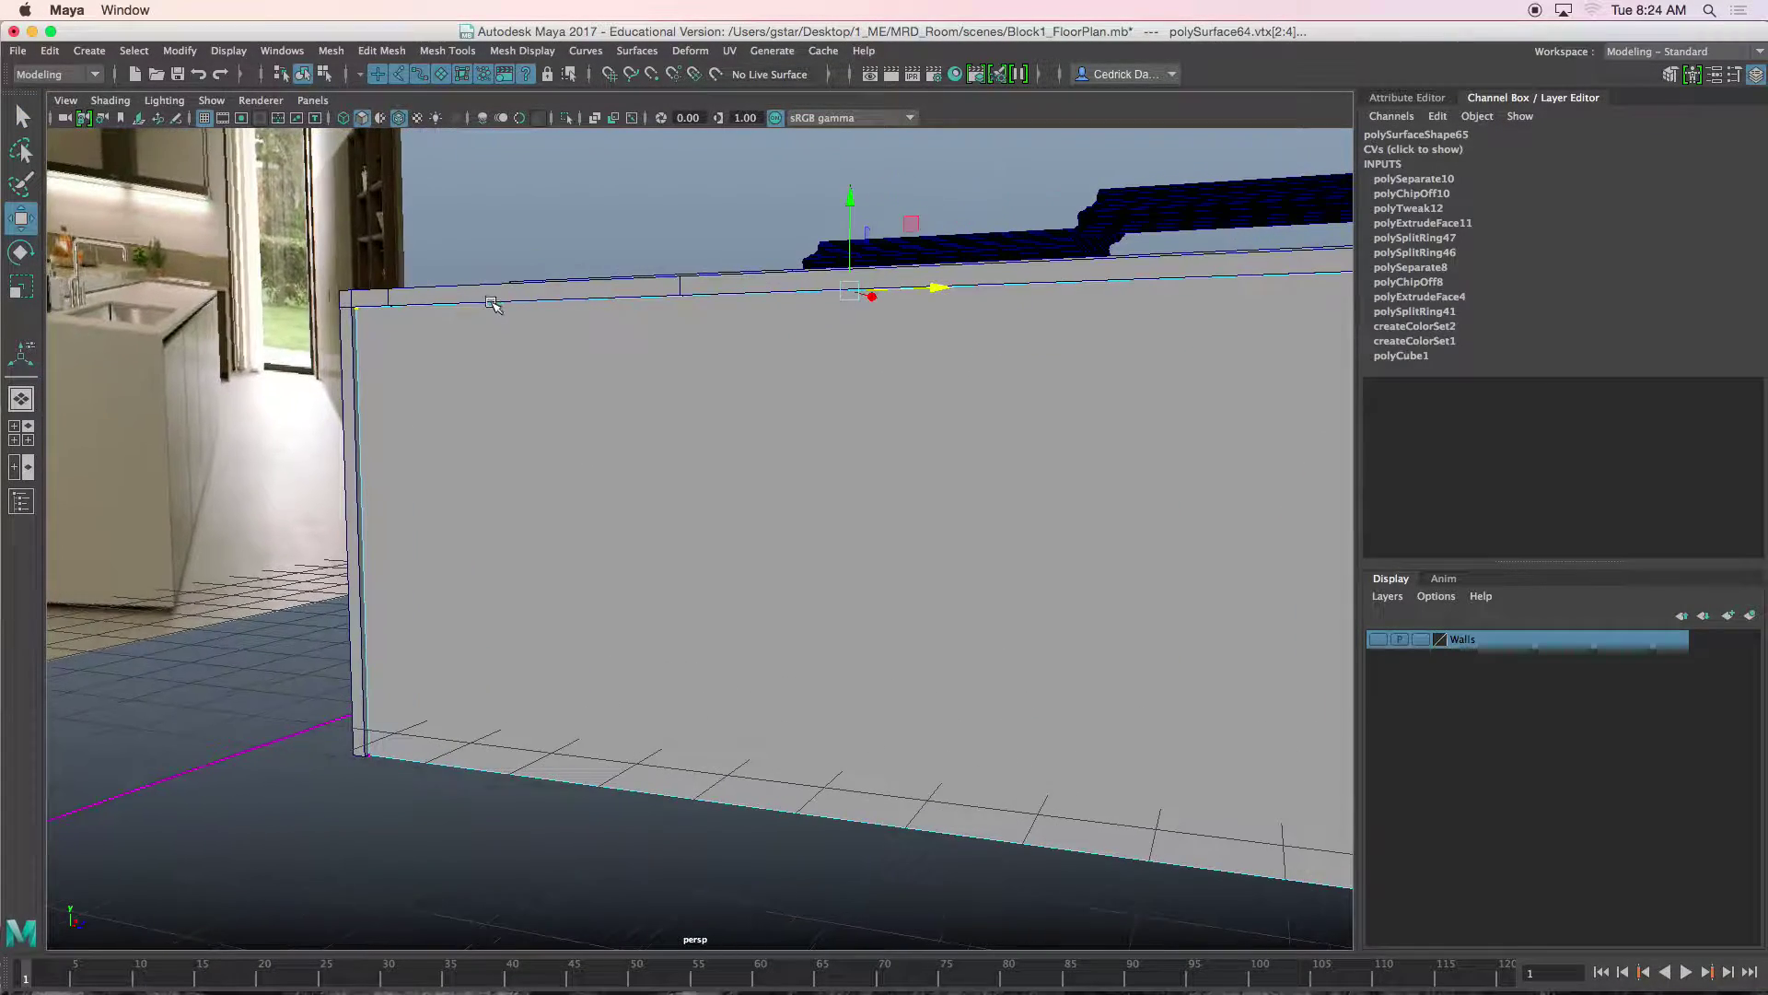
{"action": "left_click_drag", "start_coordinate": [860, 208], "coordinate": [853, 215]}
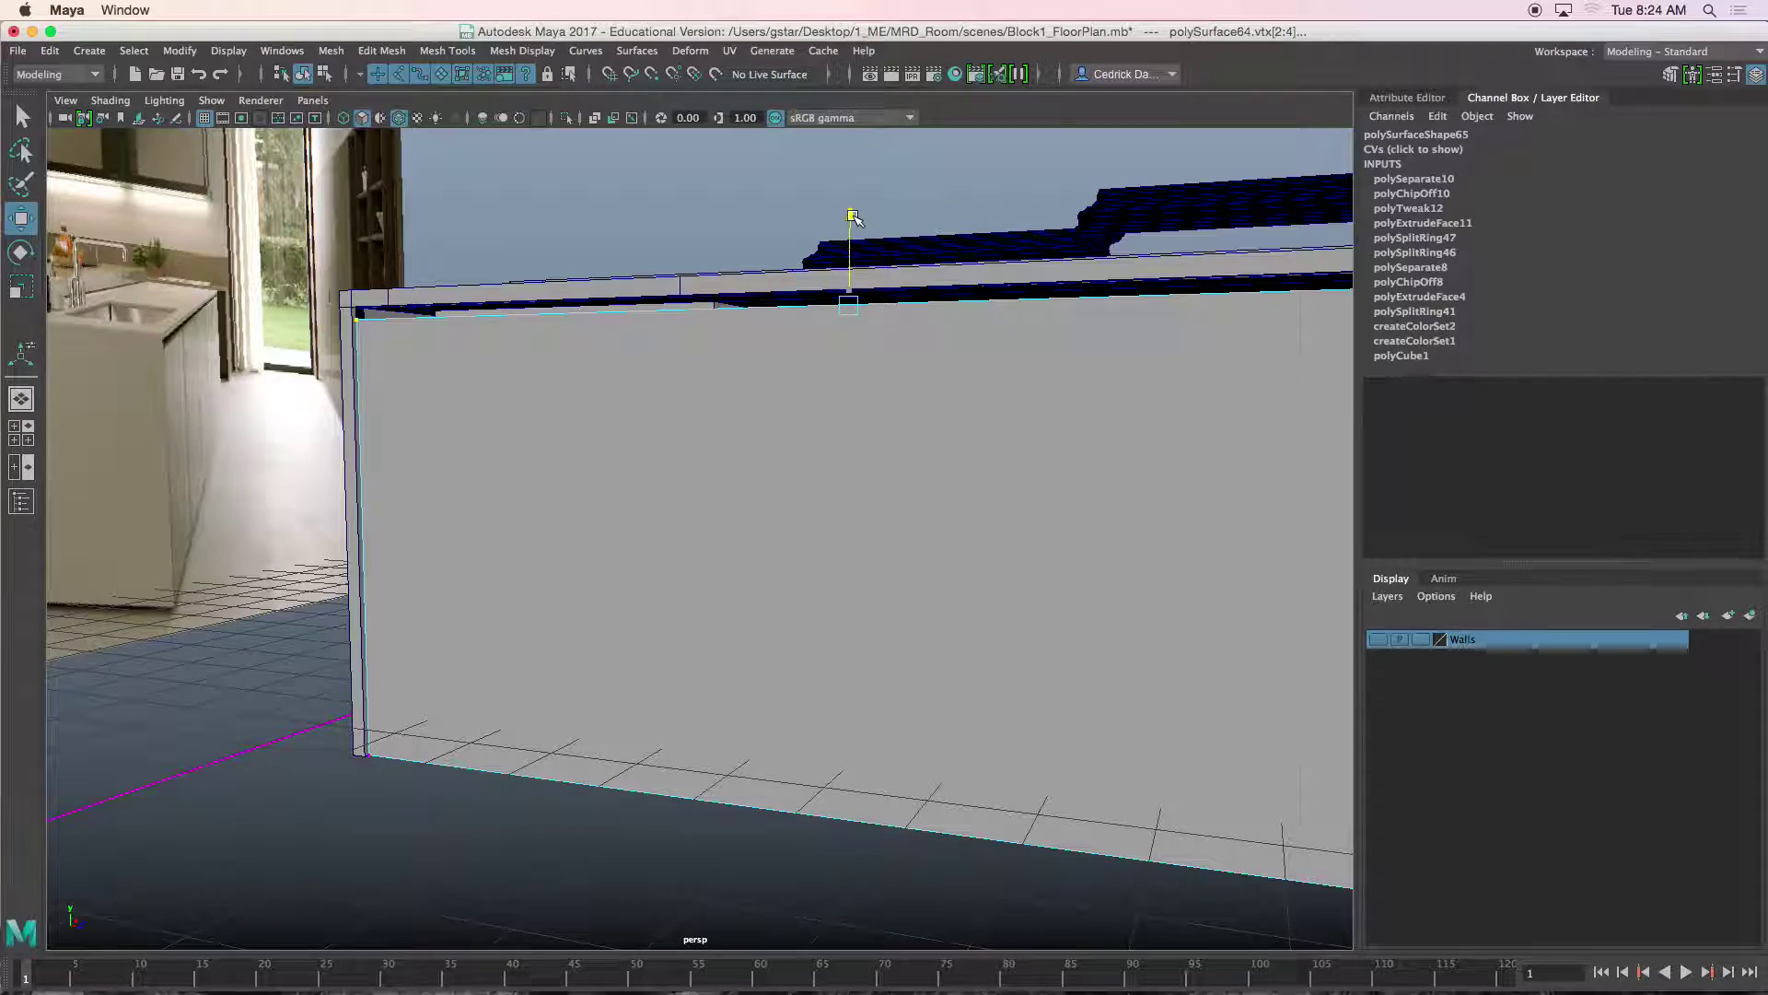
Isolate the long side panel and close its open narrow vertical end with Append to Polygon.
{"action": "left_click_drag", "start_coordinate": [856, 221], "coordinate": [844, 268], "text": "alt"}
{"action": "scroll", "coordinate": [829, 304], "scroll_direction": "up", "scroll_amount": 5}
{"action": "middle_click_drag", "start_coordinate": [818, 317], "coordinate": [806, 343], "text": "alt"}
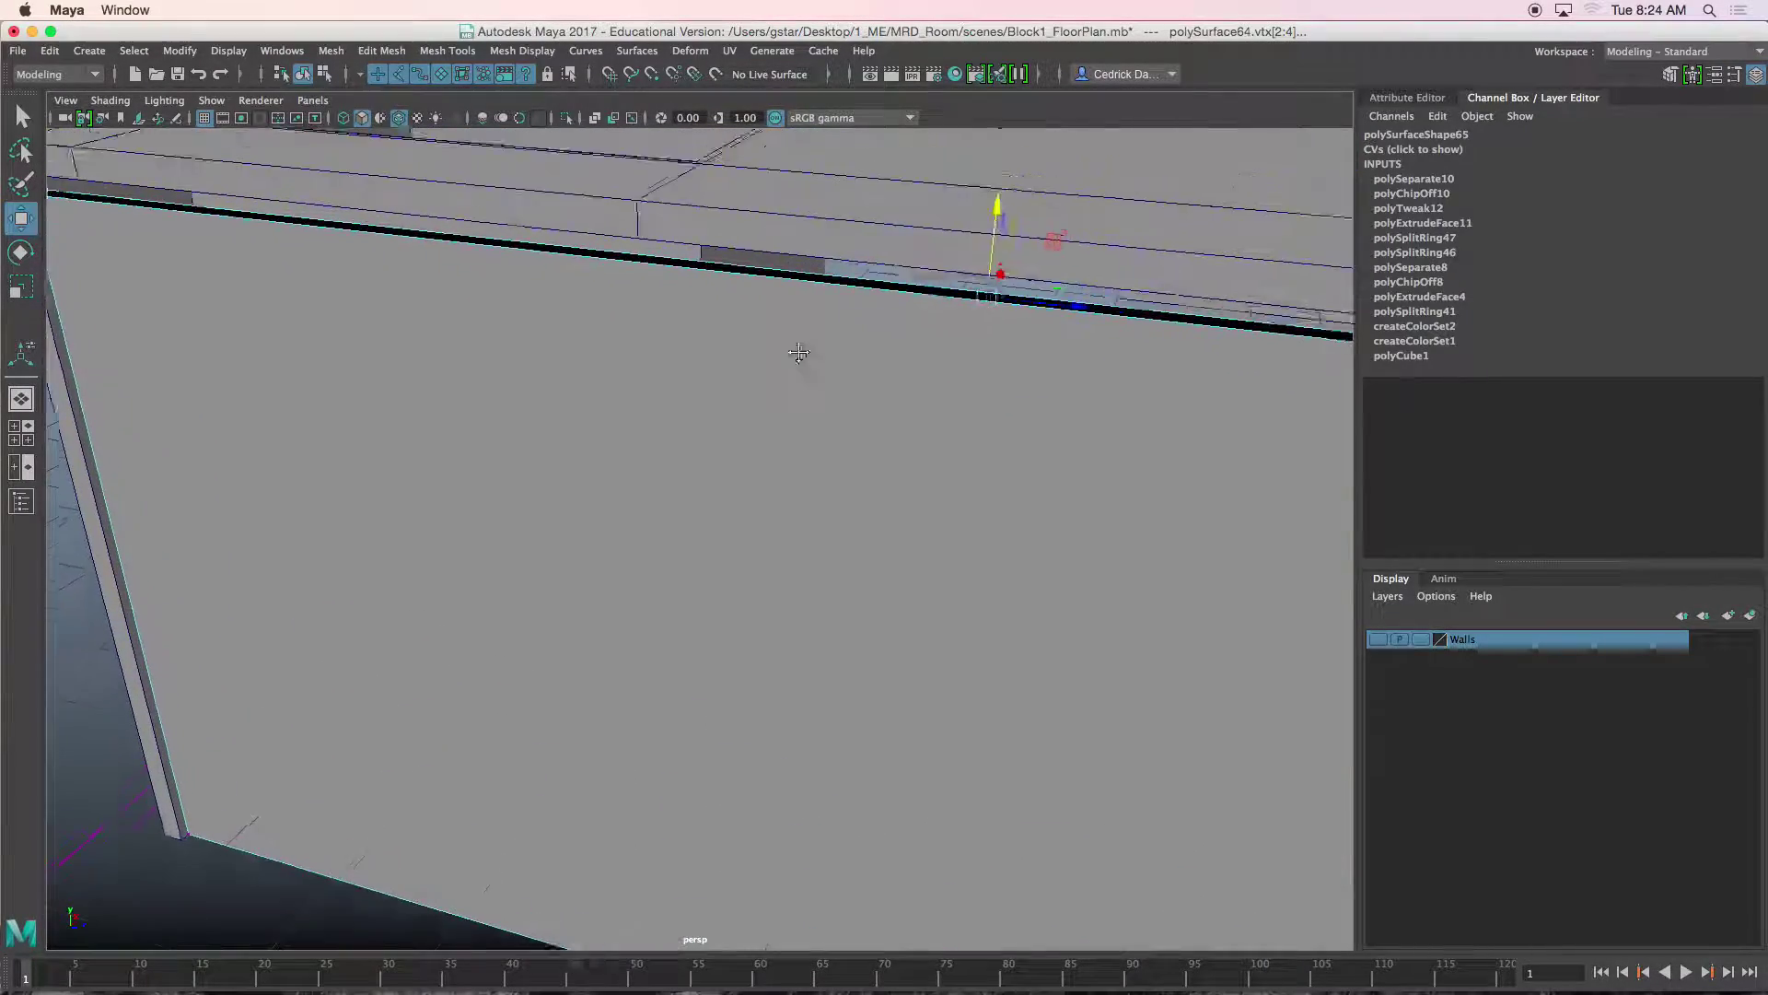
{"action": "scroll", "coordinate": [804, 350], "scroll_direction": "up", "scroll_amount": 4}
{"action": "left_click_drag", "start_coordinate": [802, 352], "coordinate": [804, 366], "text": "alt"}
{"action": "right_click_drag", "start_coordinate": [820, 349], "coordinate": [855, 355]}
{"action": "key", "text": "ctrl+1"}
{"action": "left_click_drag", "start_coordinate": [857, 363], "coordinate": [999, 368], "text": "alt"}
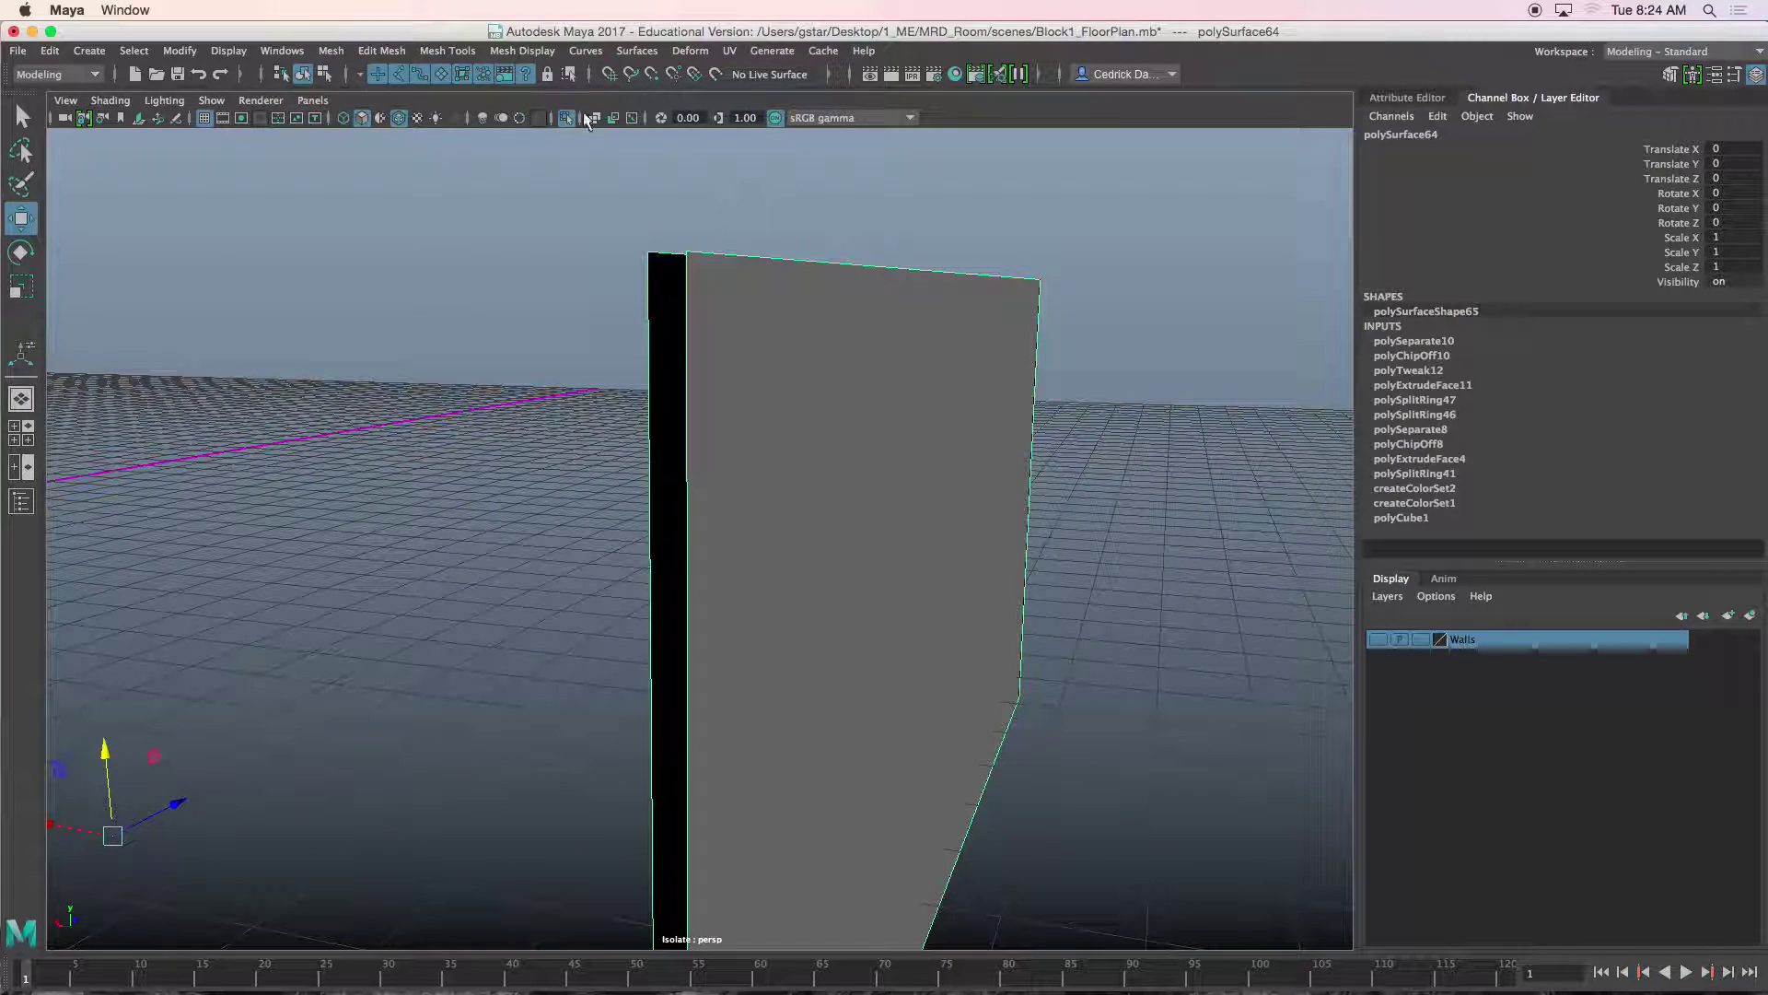
{"action": "left_click", "coordinate": [439, 52]}
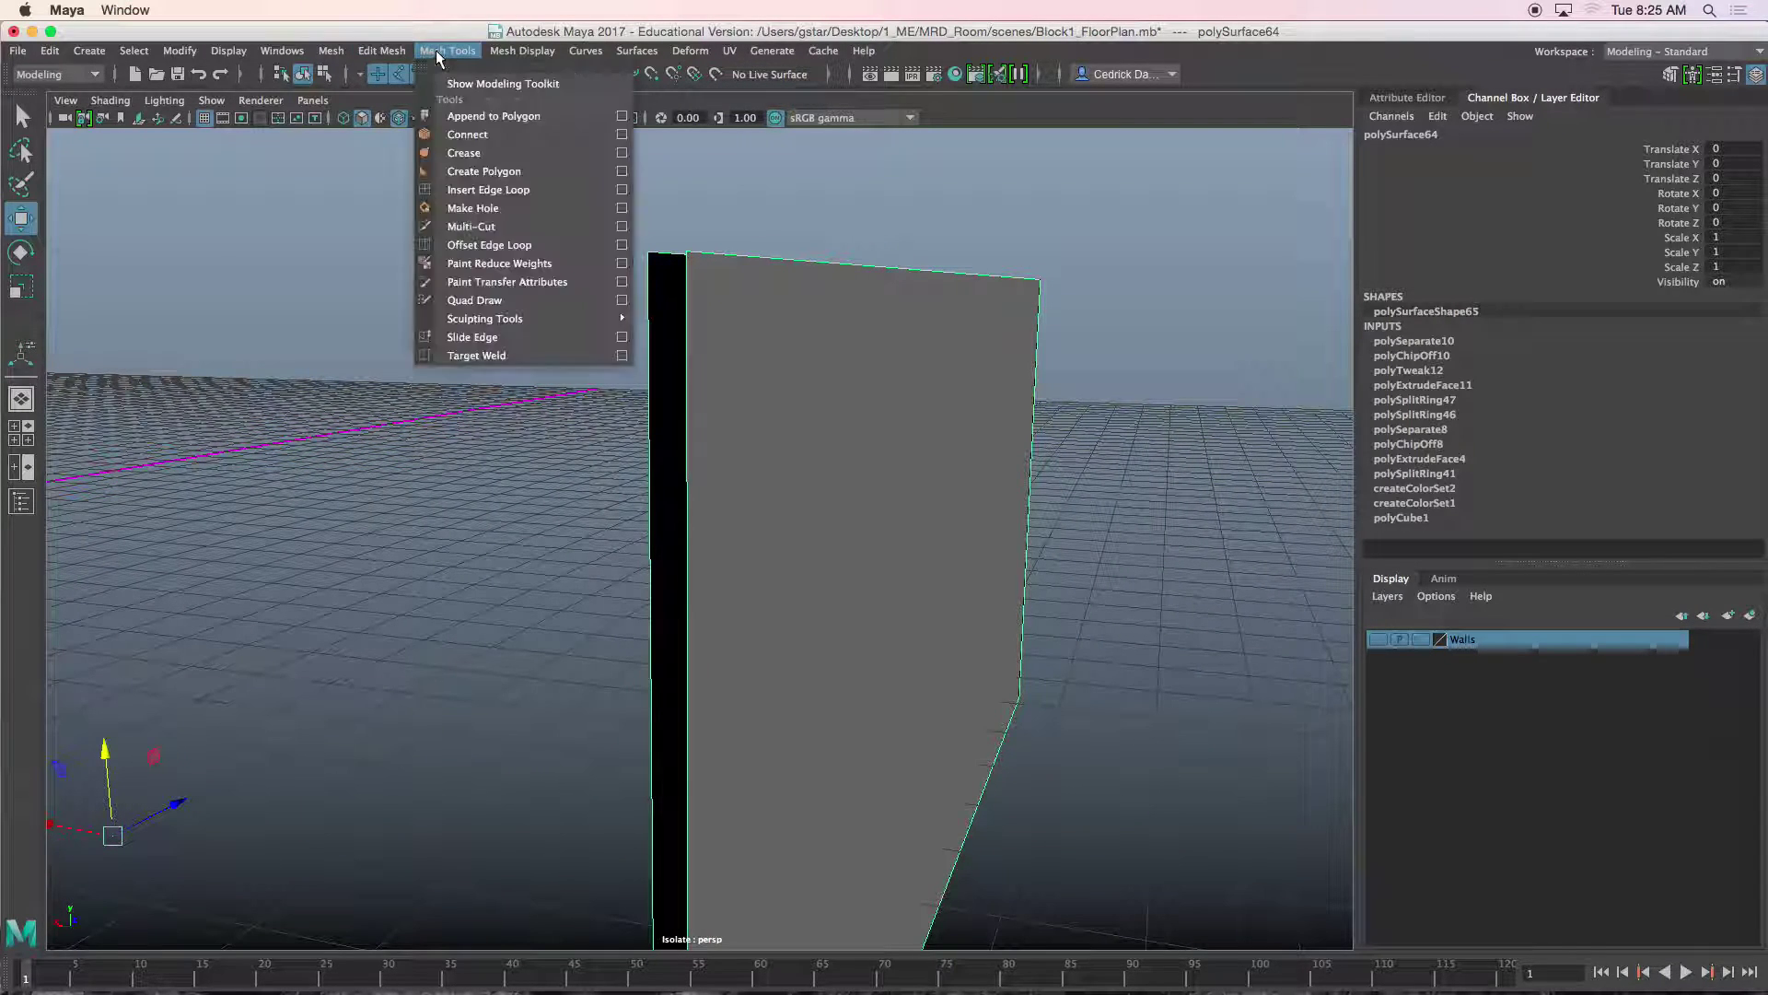
{"action": "left_click", "coordinate": [482, 116]}
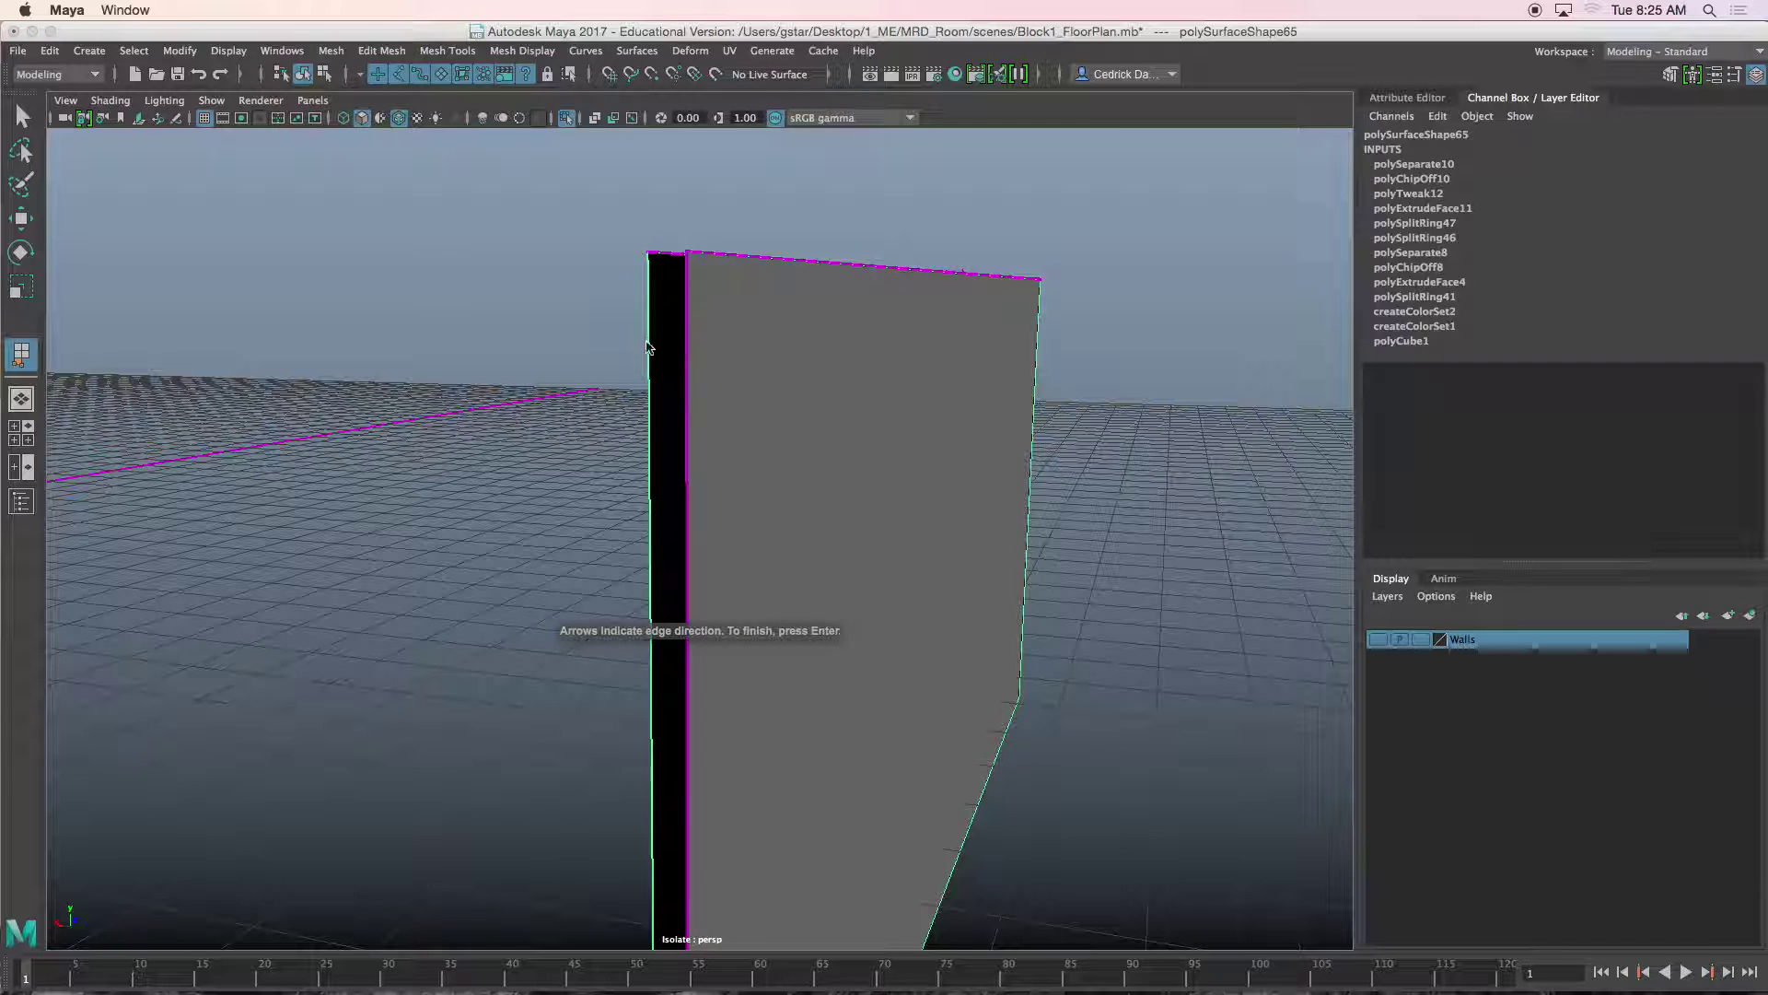
{"action": "left_click", "coordinate": [687, 350]}
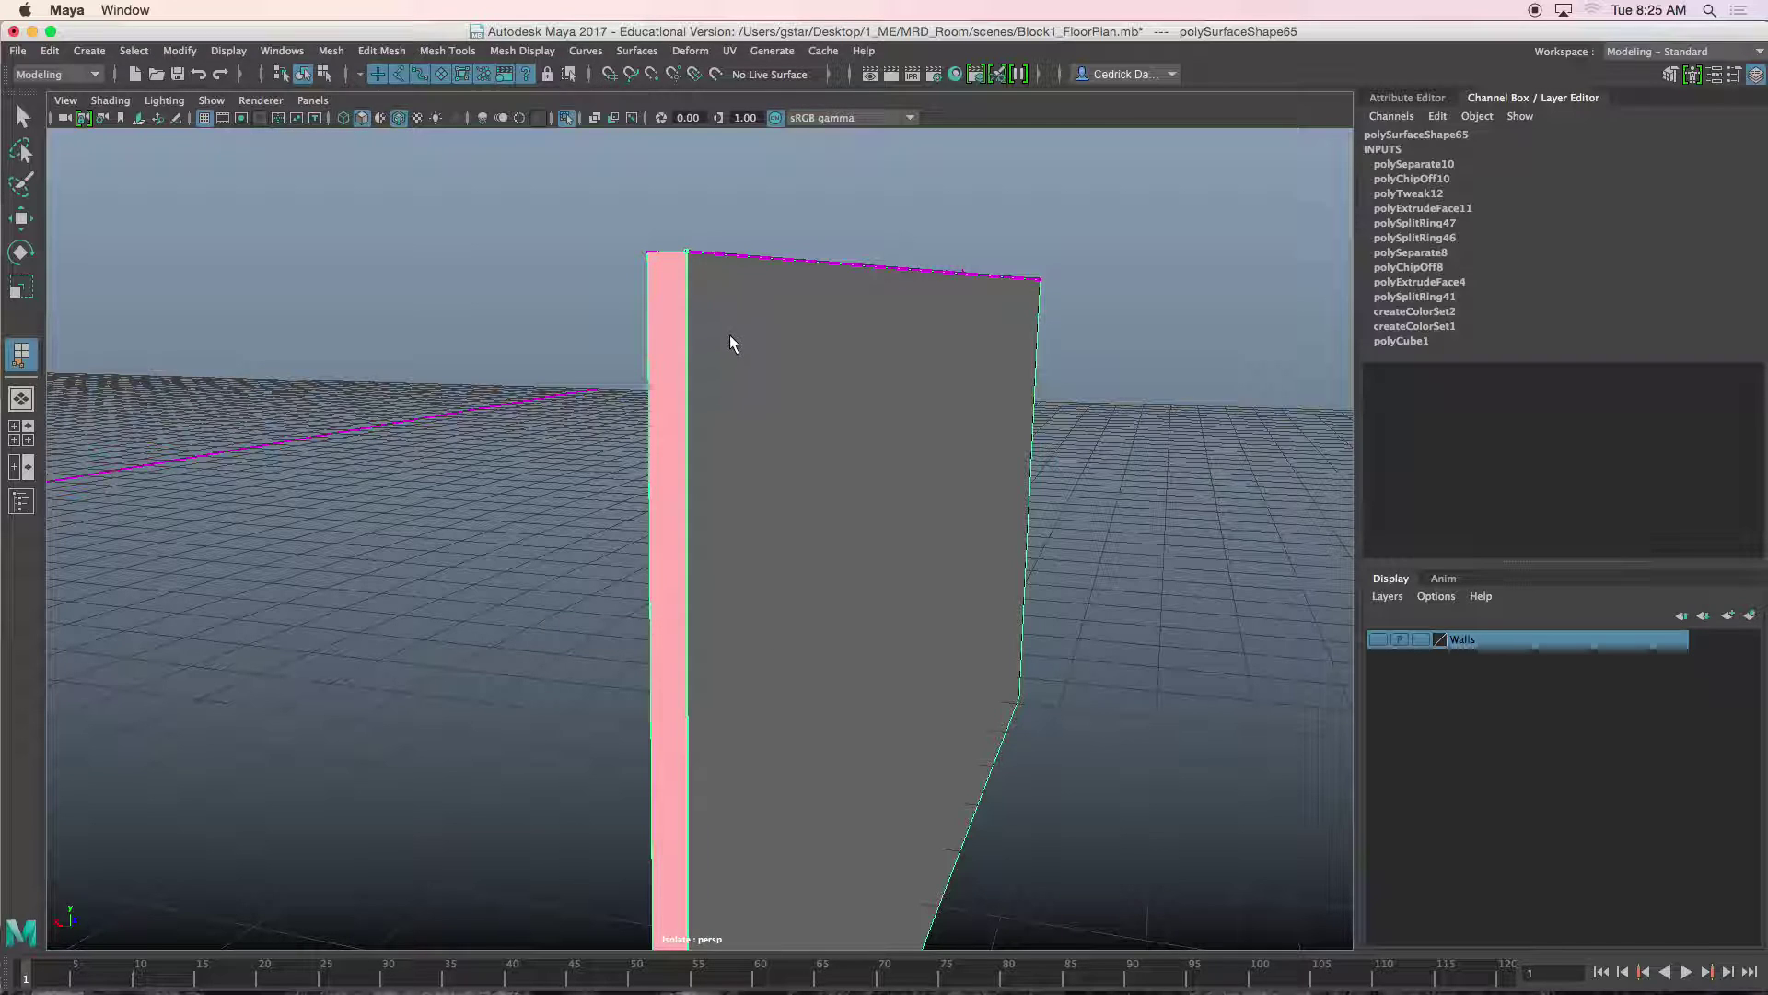
{"action": "key", "text": "Return"}
Close the side panel's open top strip with Append to Polygon, bridging its two long top edges.
{"action": "left_click_drag", "start_coordinate": [746, 328], "coordinate": [690, 357], "text": "alt"}
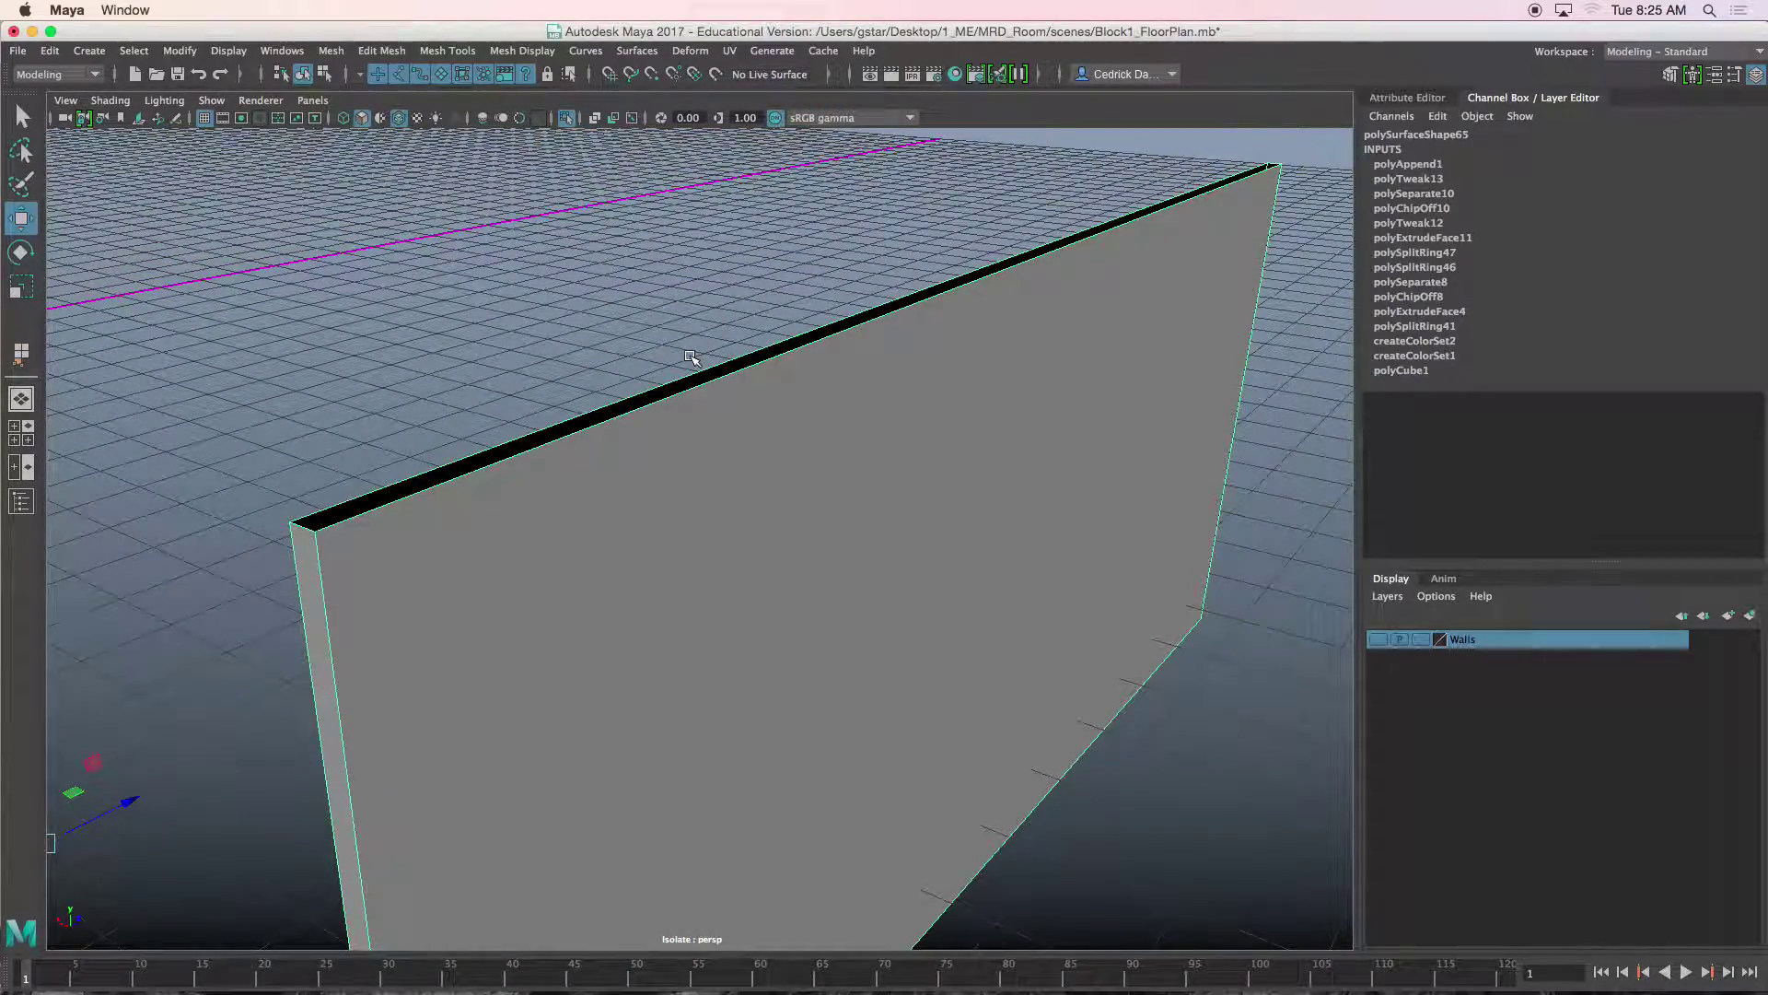
{"action": "key", "text": "y"}
{"action": "scroll", "coordinate": [650, 392], "scroll_direction": "up", "scroll_amount": 2}
{"action": "left_click_drag", "start_coordinate": [650, 390], "coordinate": [642, 406], "text": "alt"}
{"action": "left_click", "coordinate": [636, 373]}
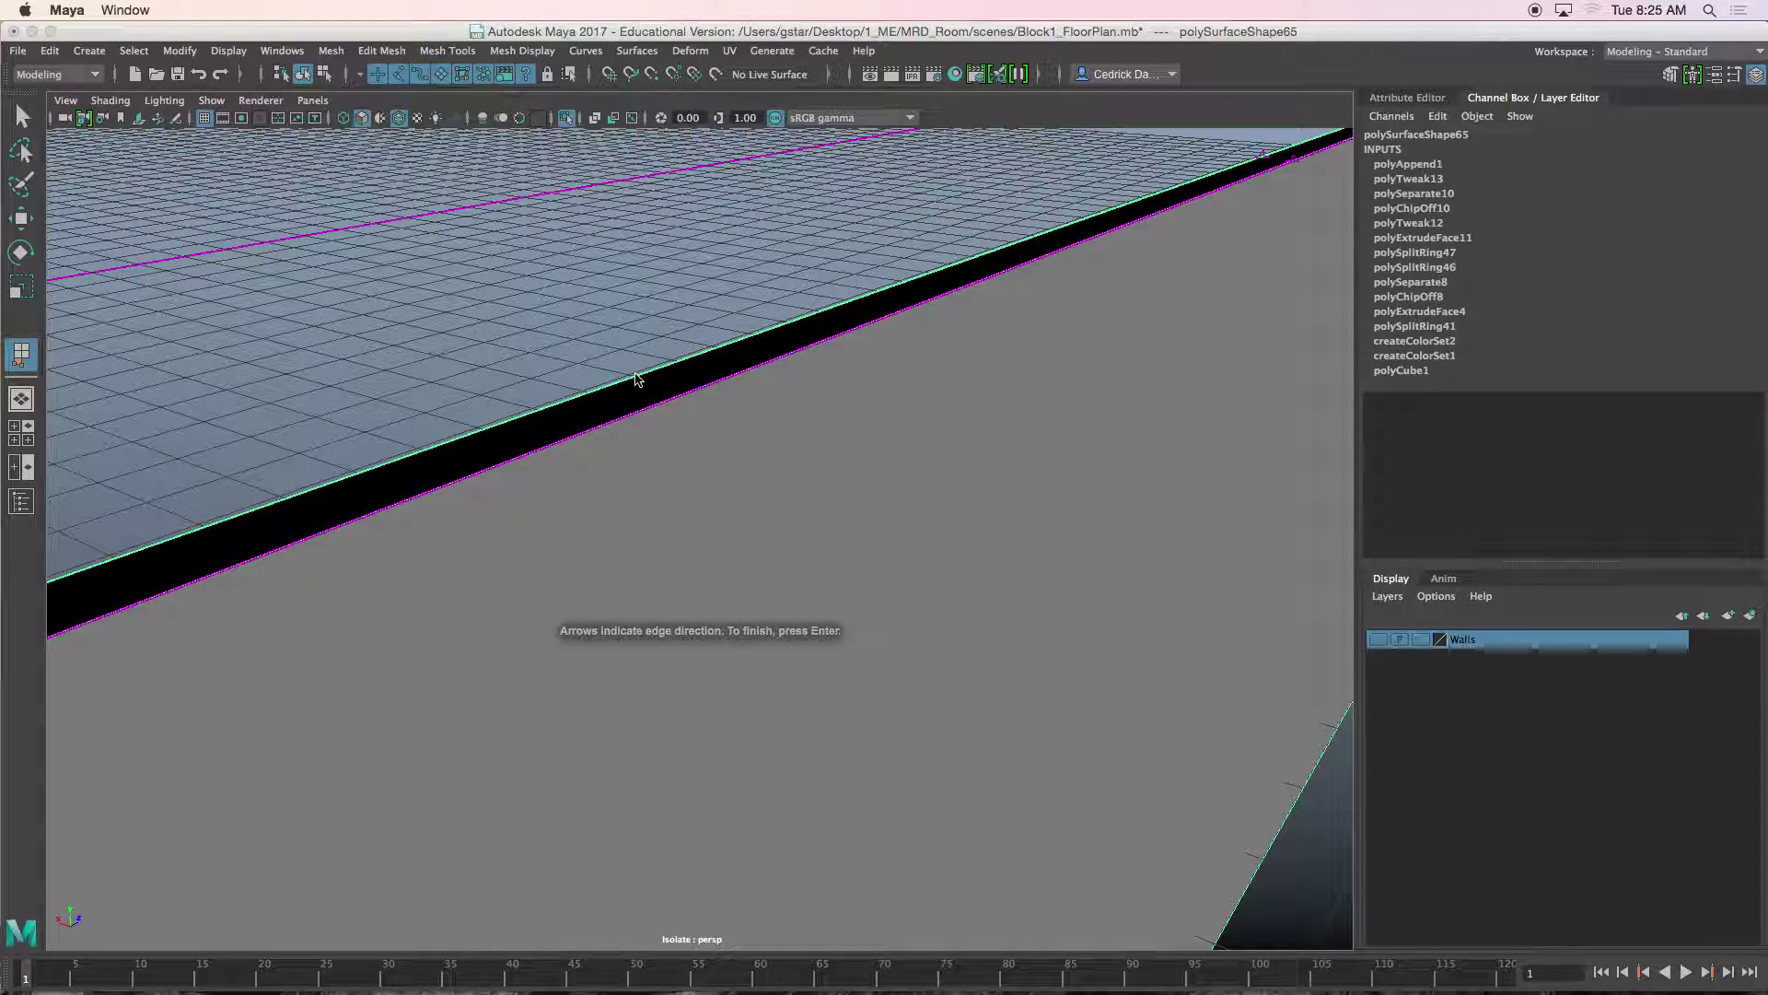
{"action": "left_click", "coordinate": [672, 405]}
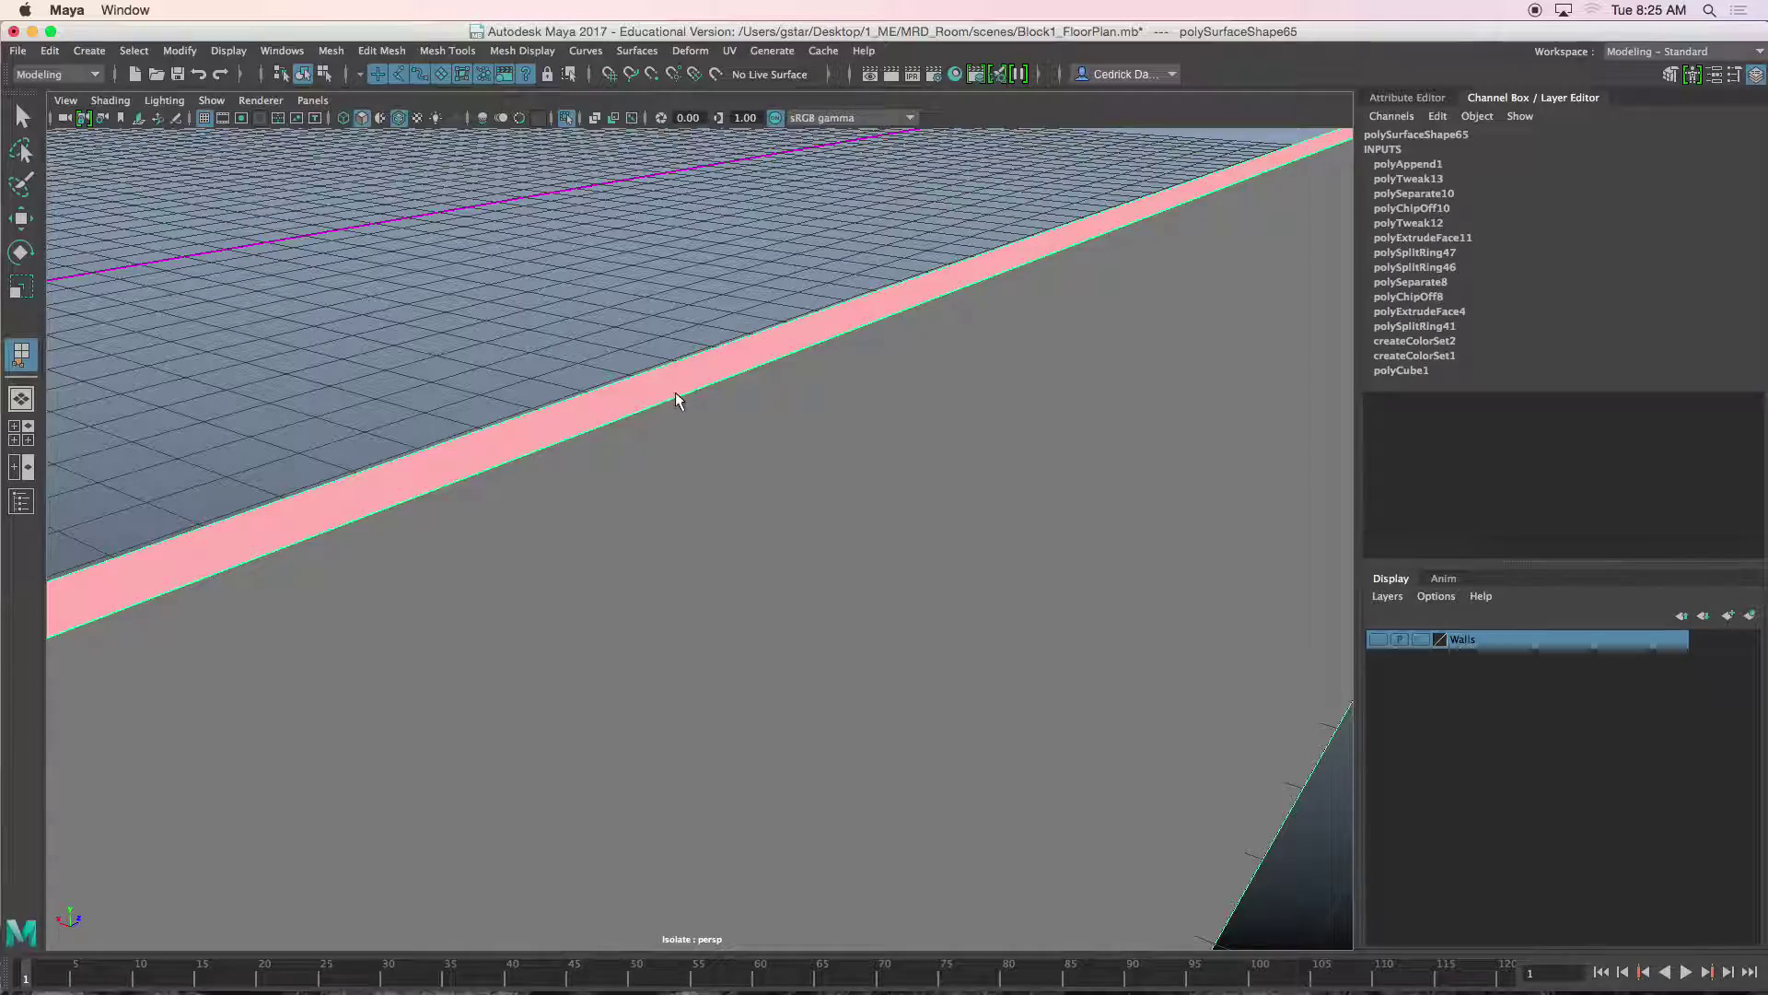
{"action": "key", "text": "Return"}
Set Insert Edge Loop to multiple edge loops and add three evenly spaced vertical loops dividing the side panel into four sections.
{"action": "left_click_drag", "start_coordinate": [720, 426], "coordinate": [650, 433], "text": "alt"}
{"action": "scroll", "coordinate": [732, 478], "scroll_direction": "down", "scroll_amount": 5}
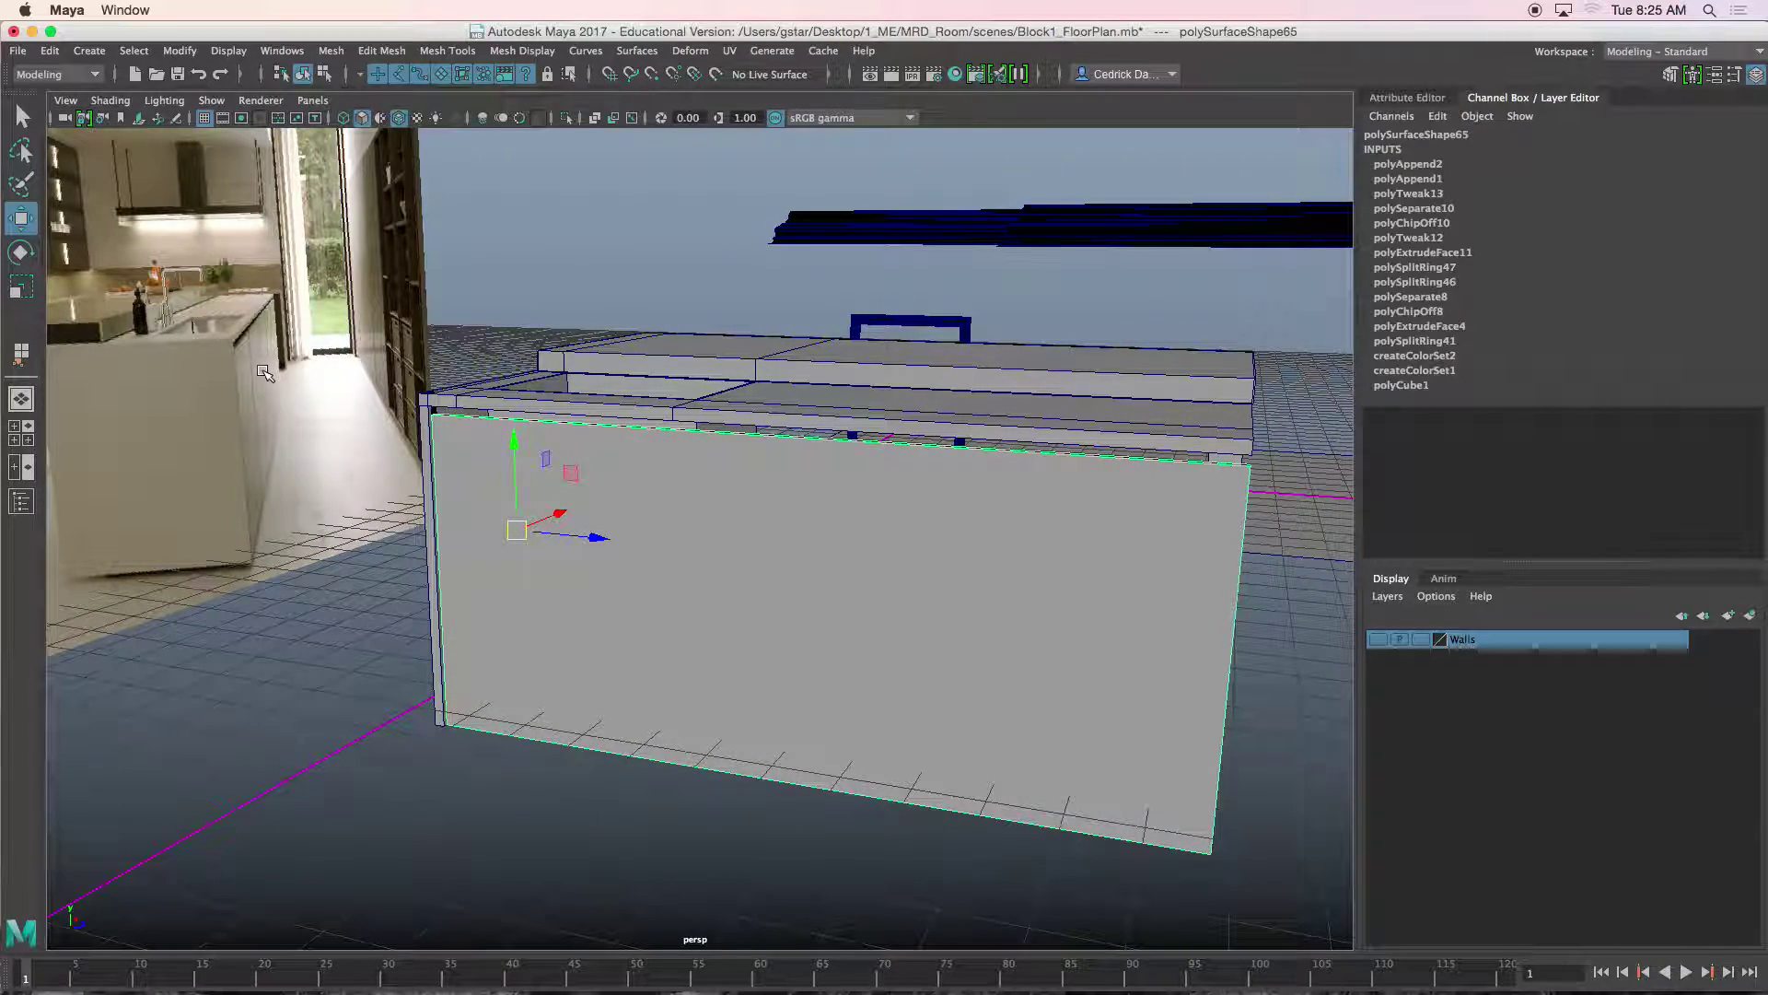
{"action": "left_click_drag", "start_coordinate": [414, 436], "coordinate": [716, 521], "text": "alt"}
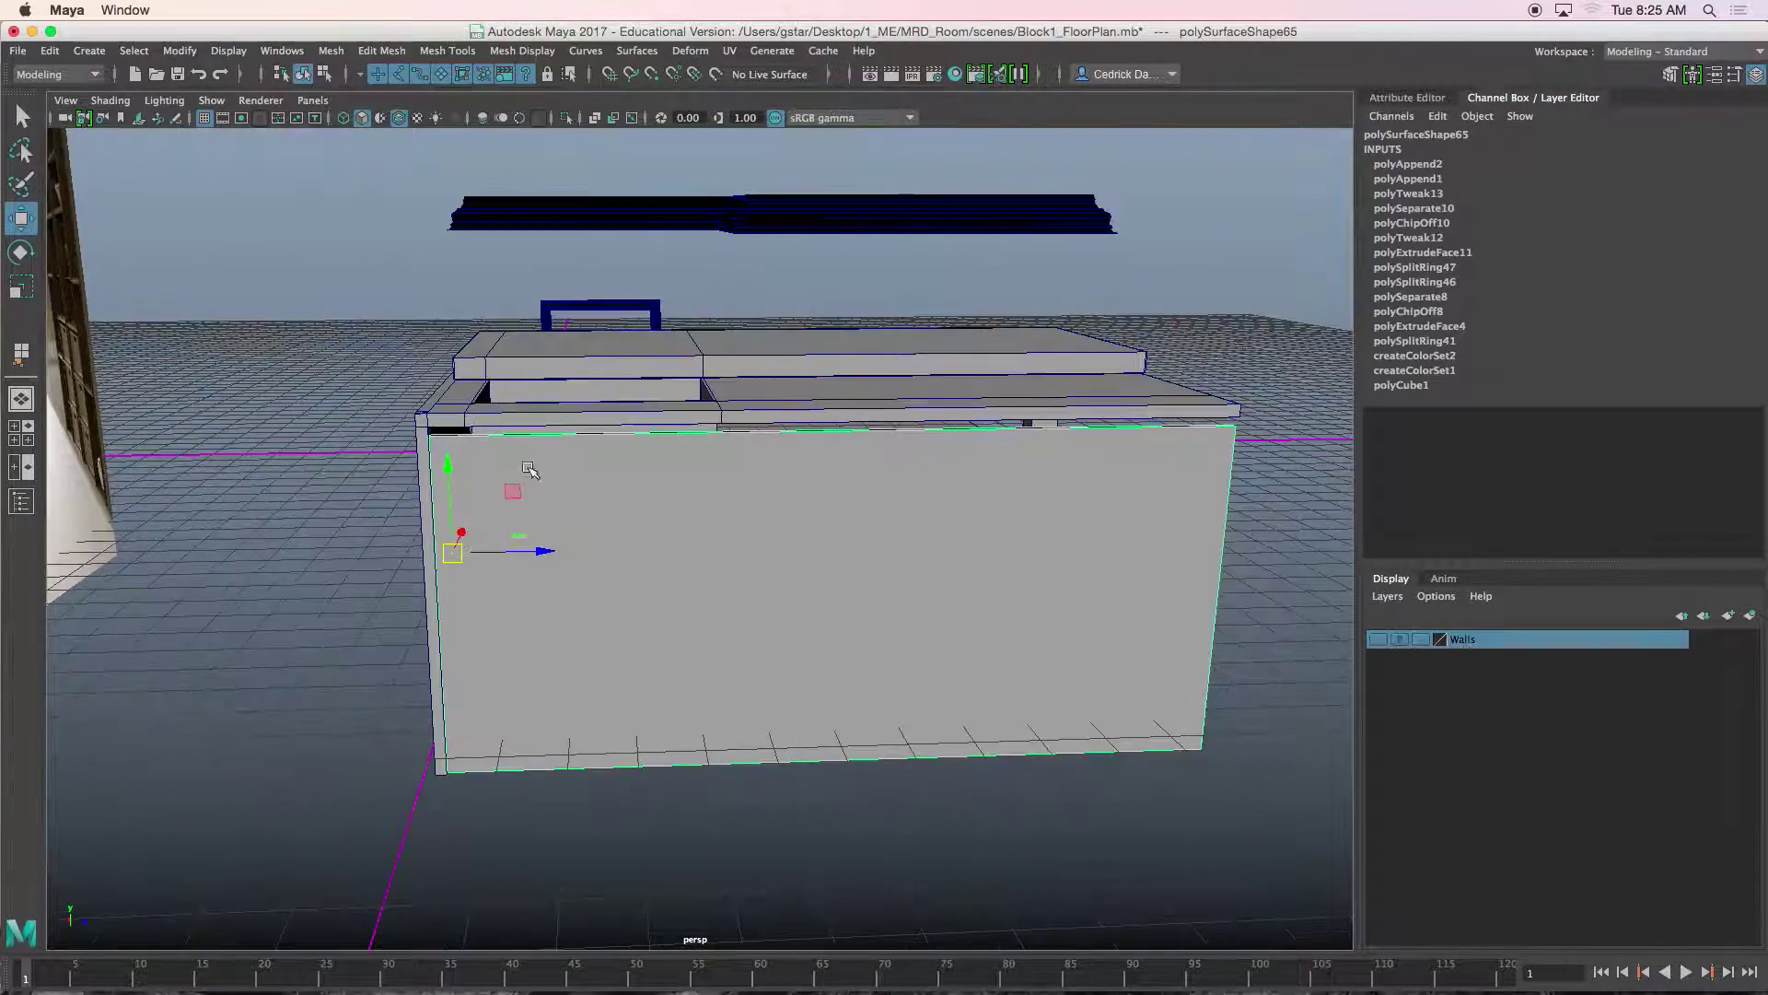
{"action": "left_click", "coordinate": [753, 485]}
{"action": "left_click_drag", "start_coordinate": [470, 243], "coordinate": [396, 304], "text": "alt"}
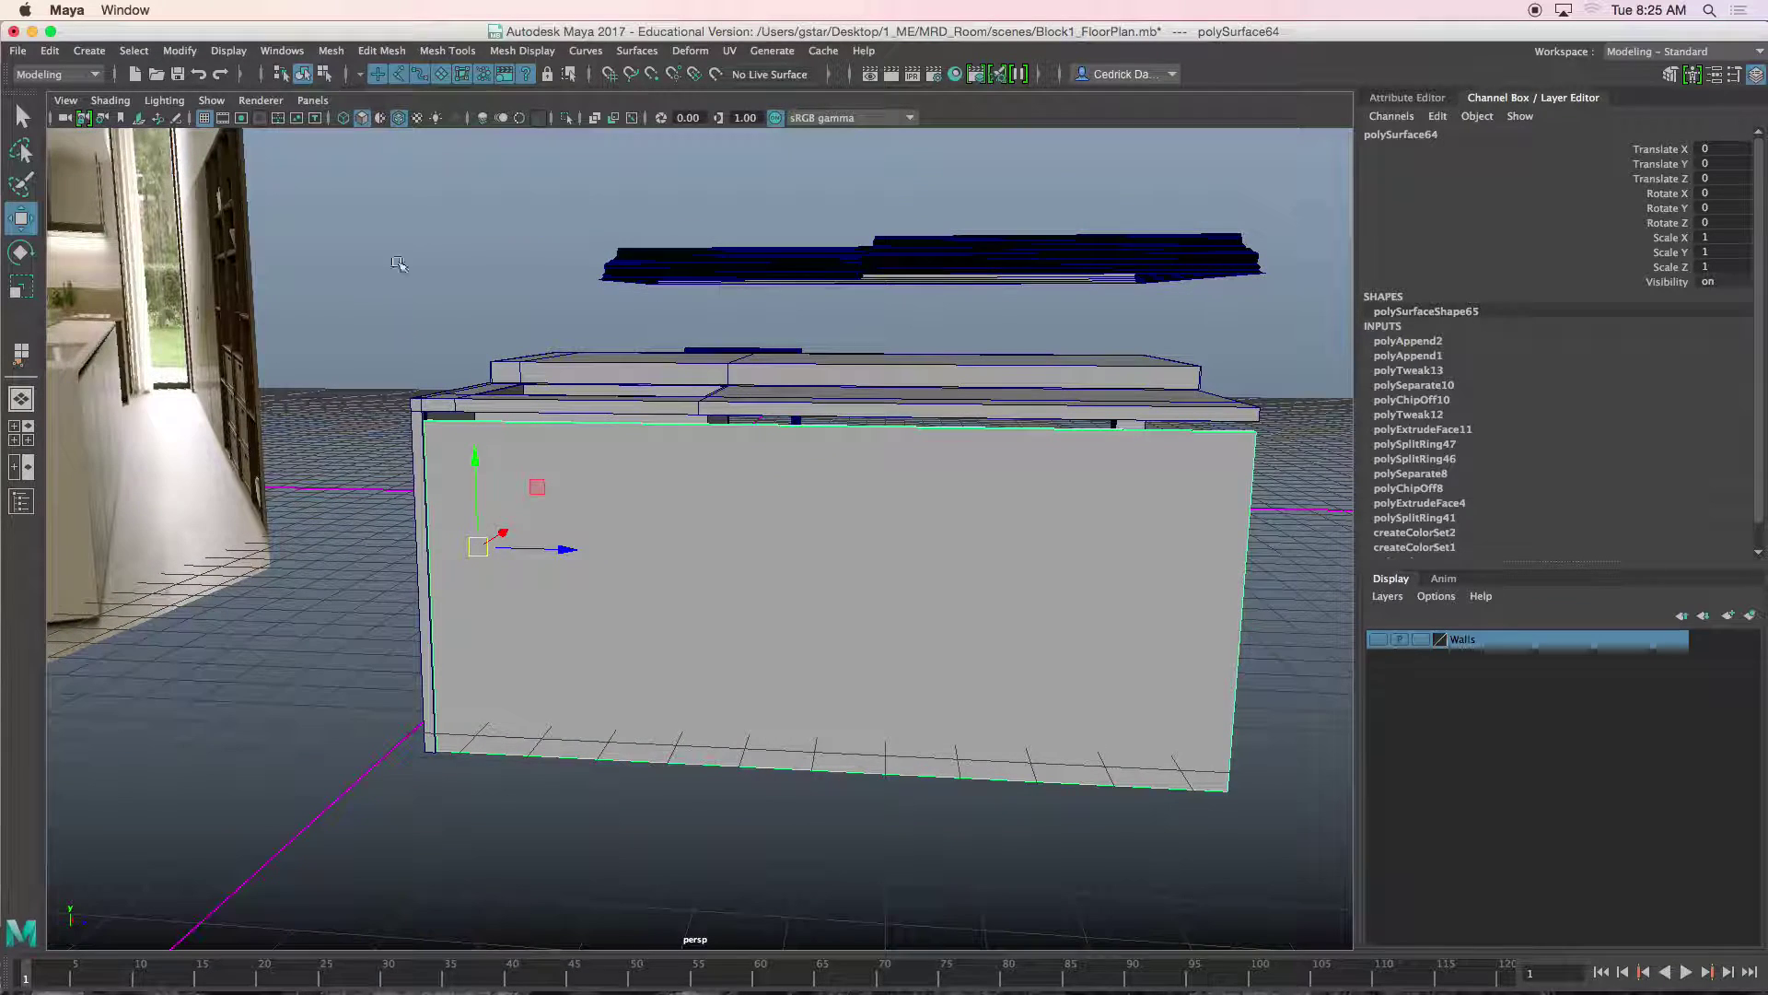
{"action": "left_click", "coordinate": [447, 51]}
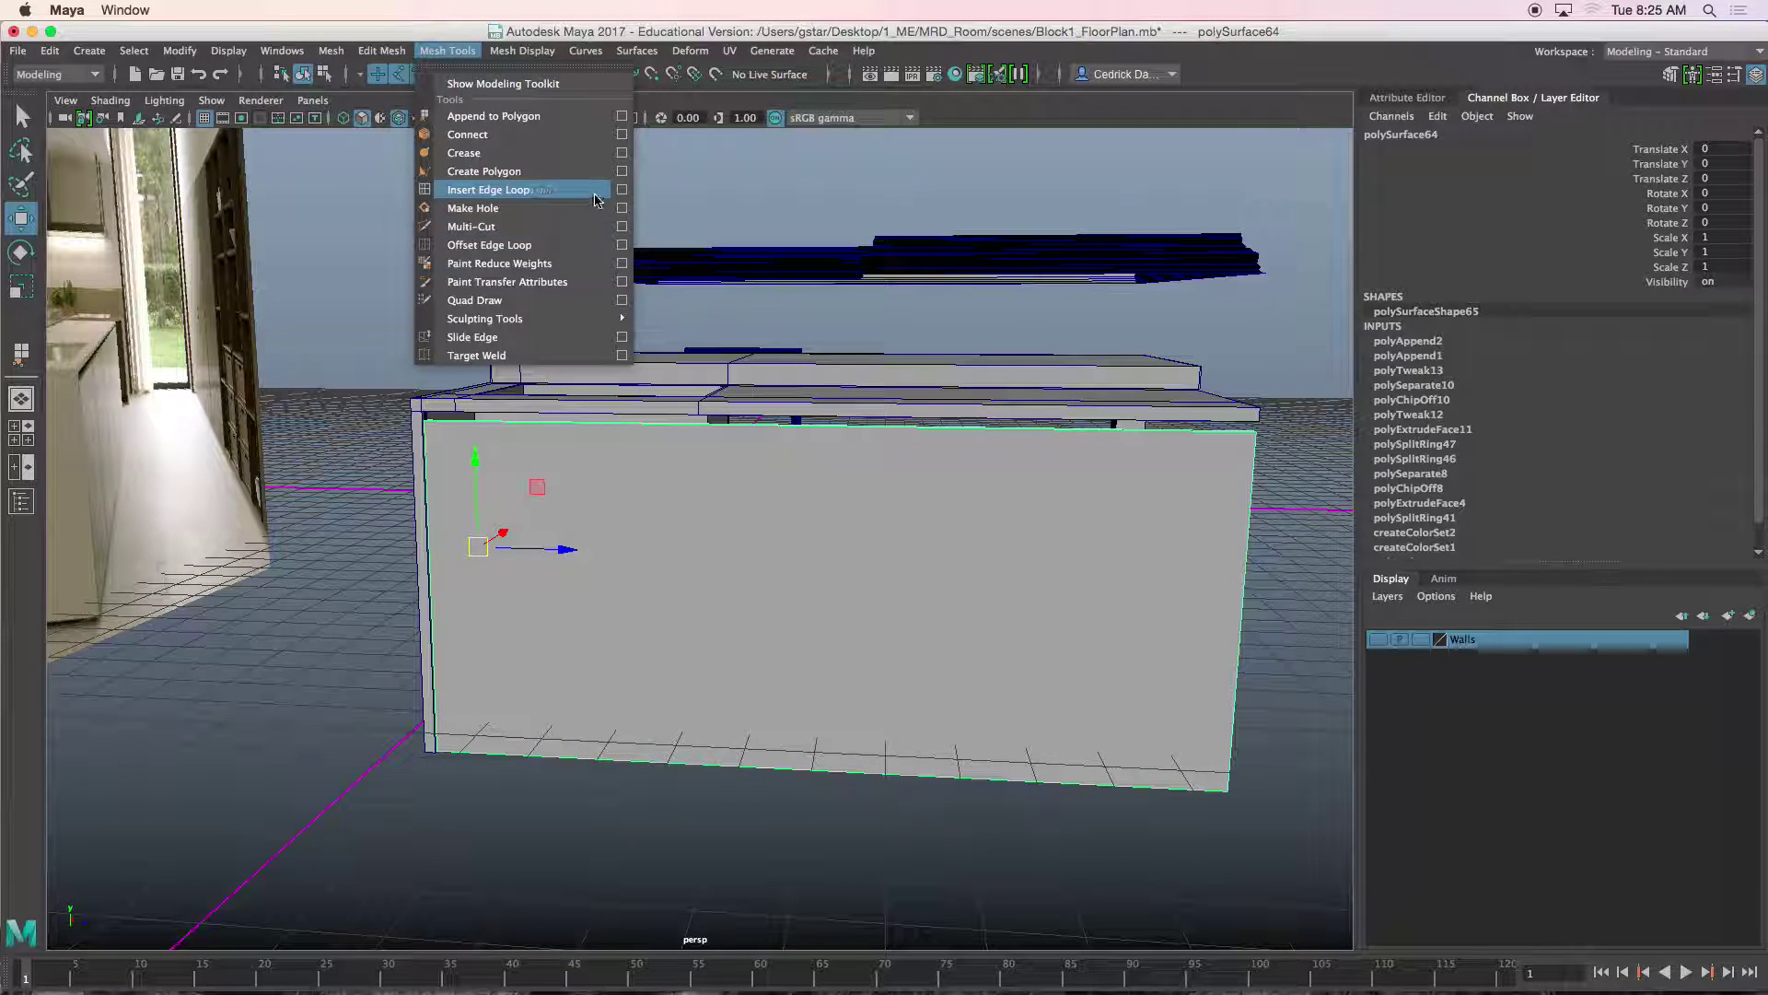
{"action": "left_click", "coordinate": [623, 191]}
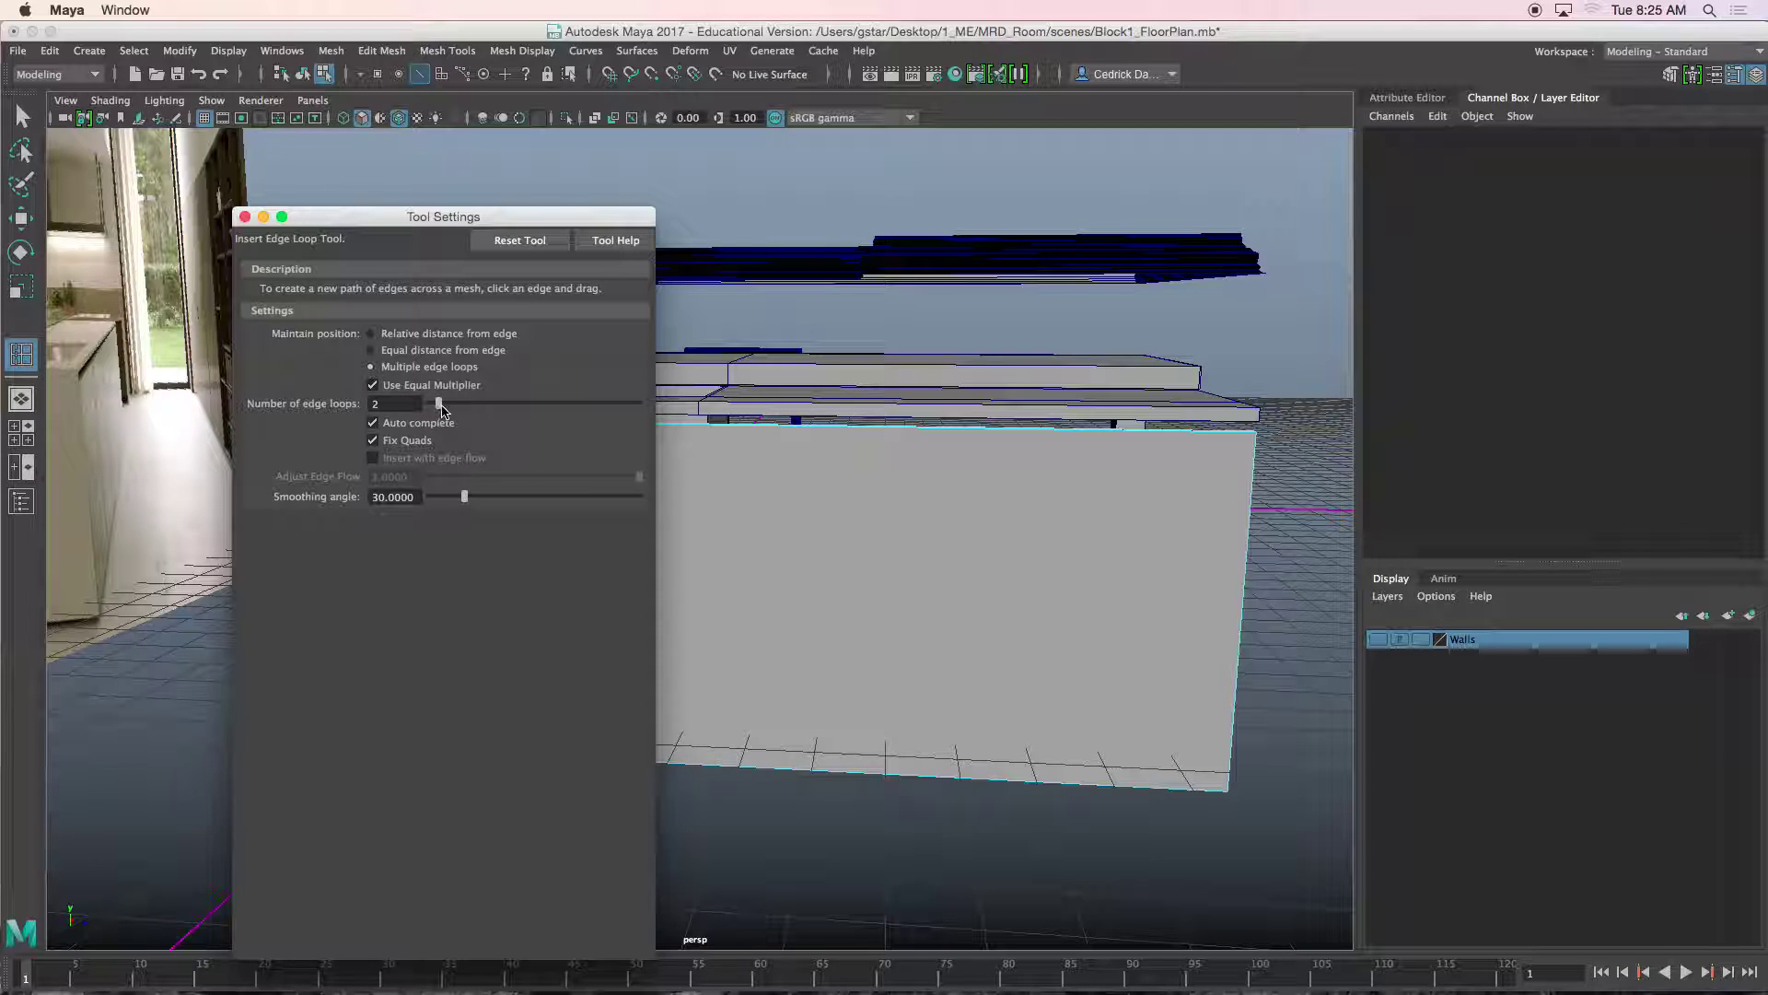
{"action": "left_click", "coordinate": [245, 217]}
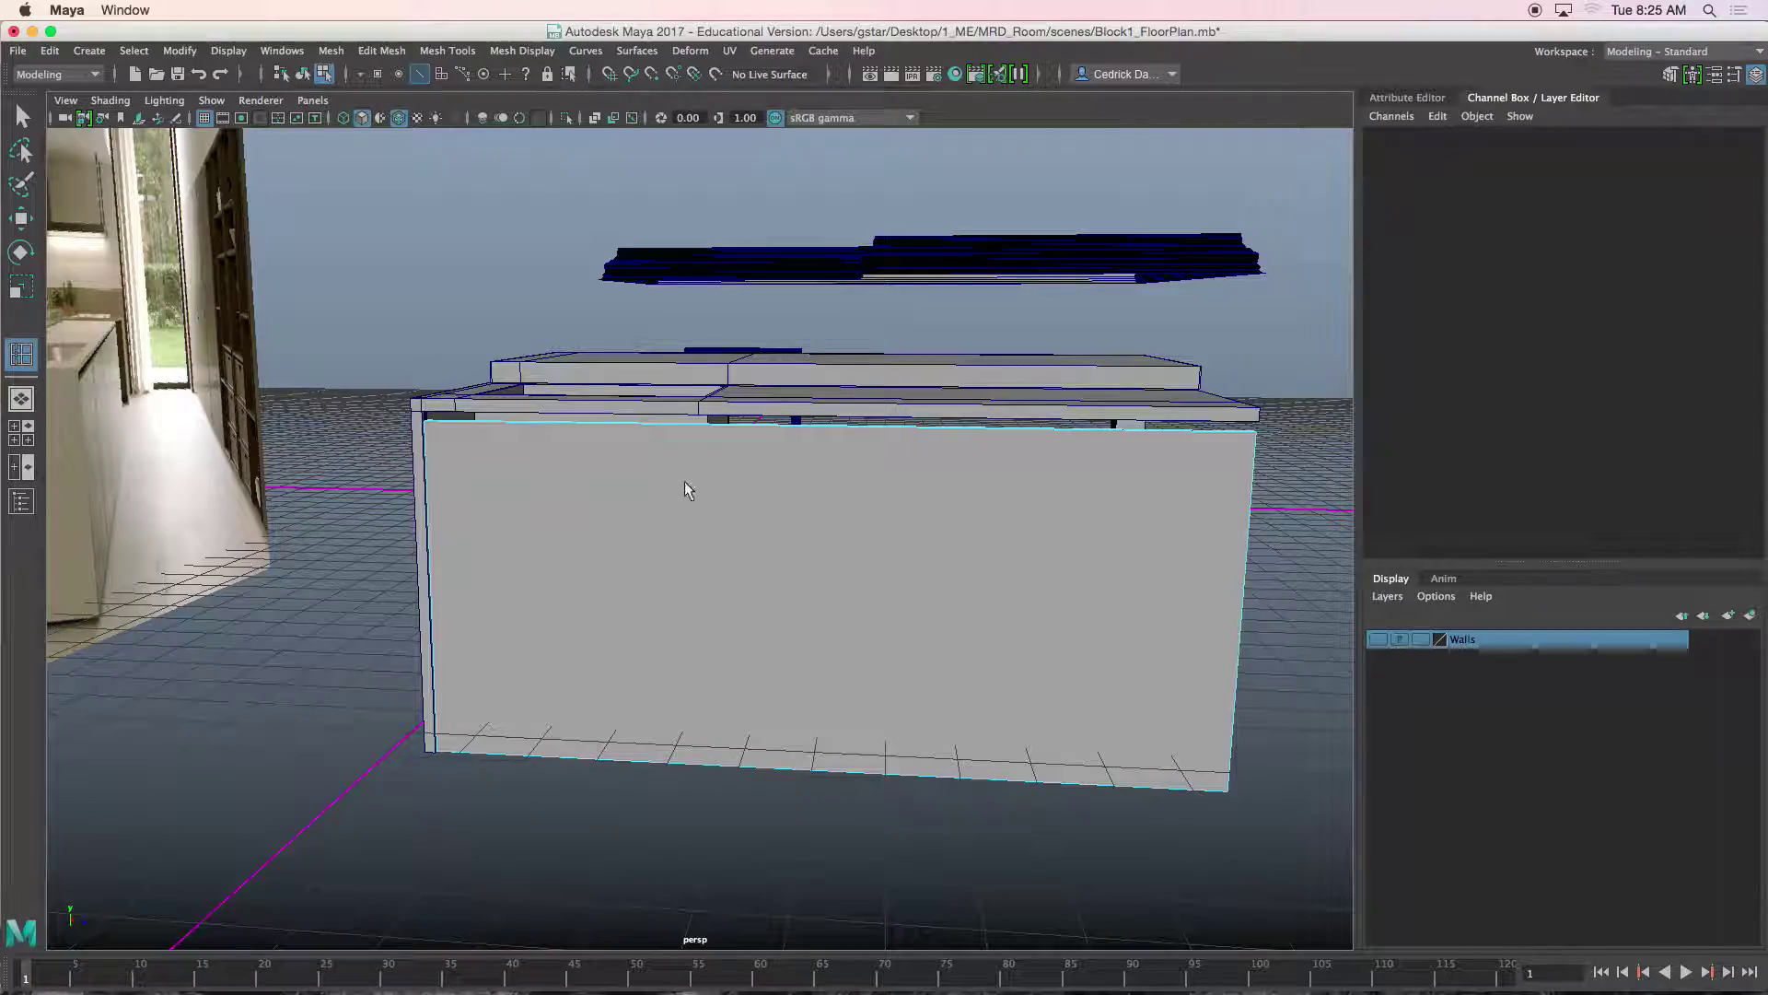
{"action": "left_click", "coordinate": [694, 425]}
{"action": "left_click_drag", "start_coordinate": [694, 433], "coordinate": [786, 596], "text": "alt"}
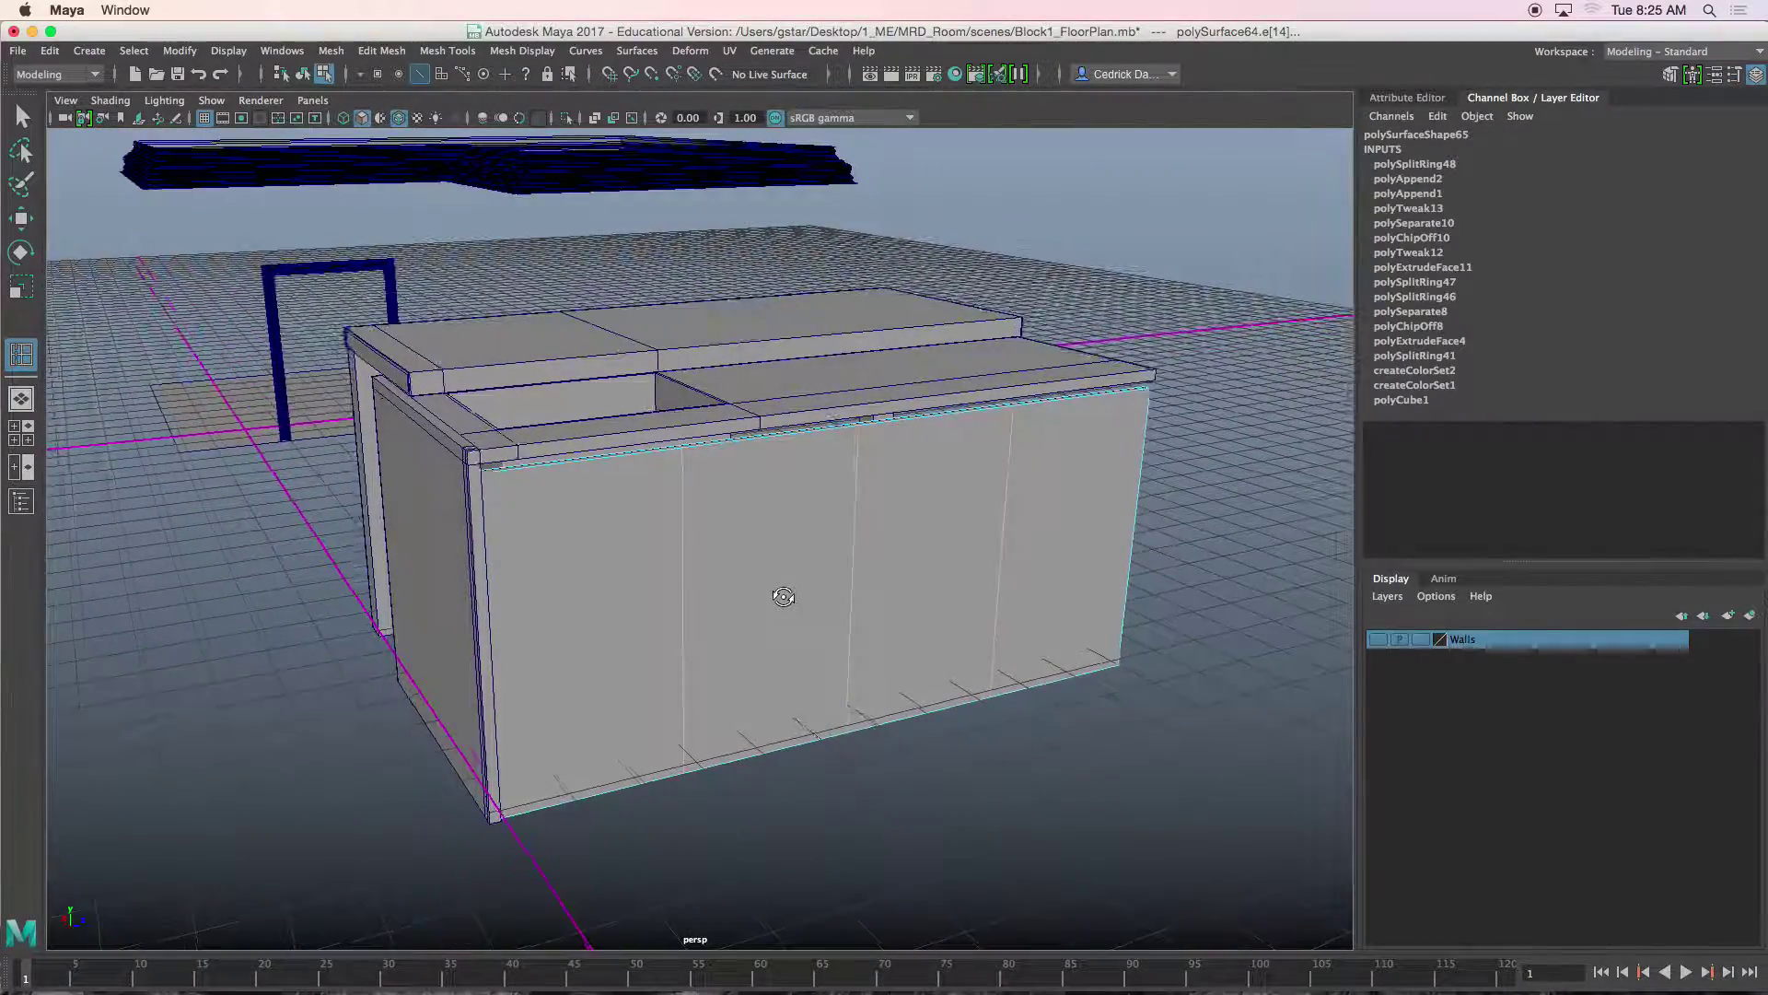
Select all faces of the side panel's section nearest the front panel and extract them as a separate piece.
{"action": "key", "text": "w"}
{"action": "right_click_drag", "start_coordinate": [789, 603], "coordinate": [813, 630], "text": "alt"}
{"action": "left_click_drag", "start_coordinate": [738, 565], "coordinate": [689, 560], "text": "alt"}
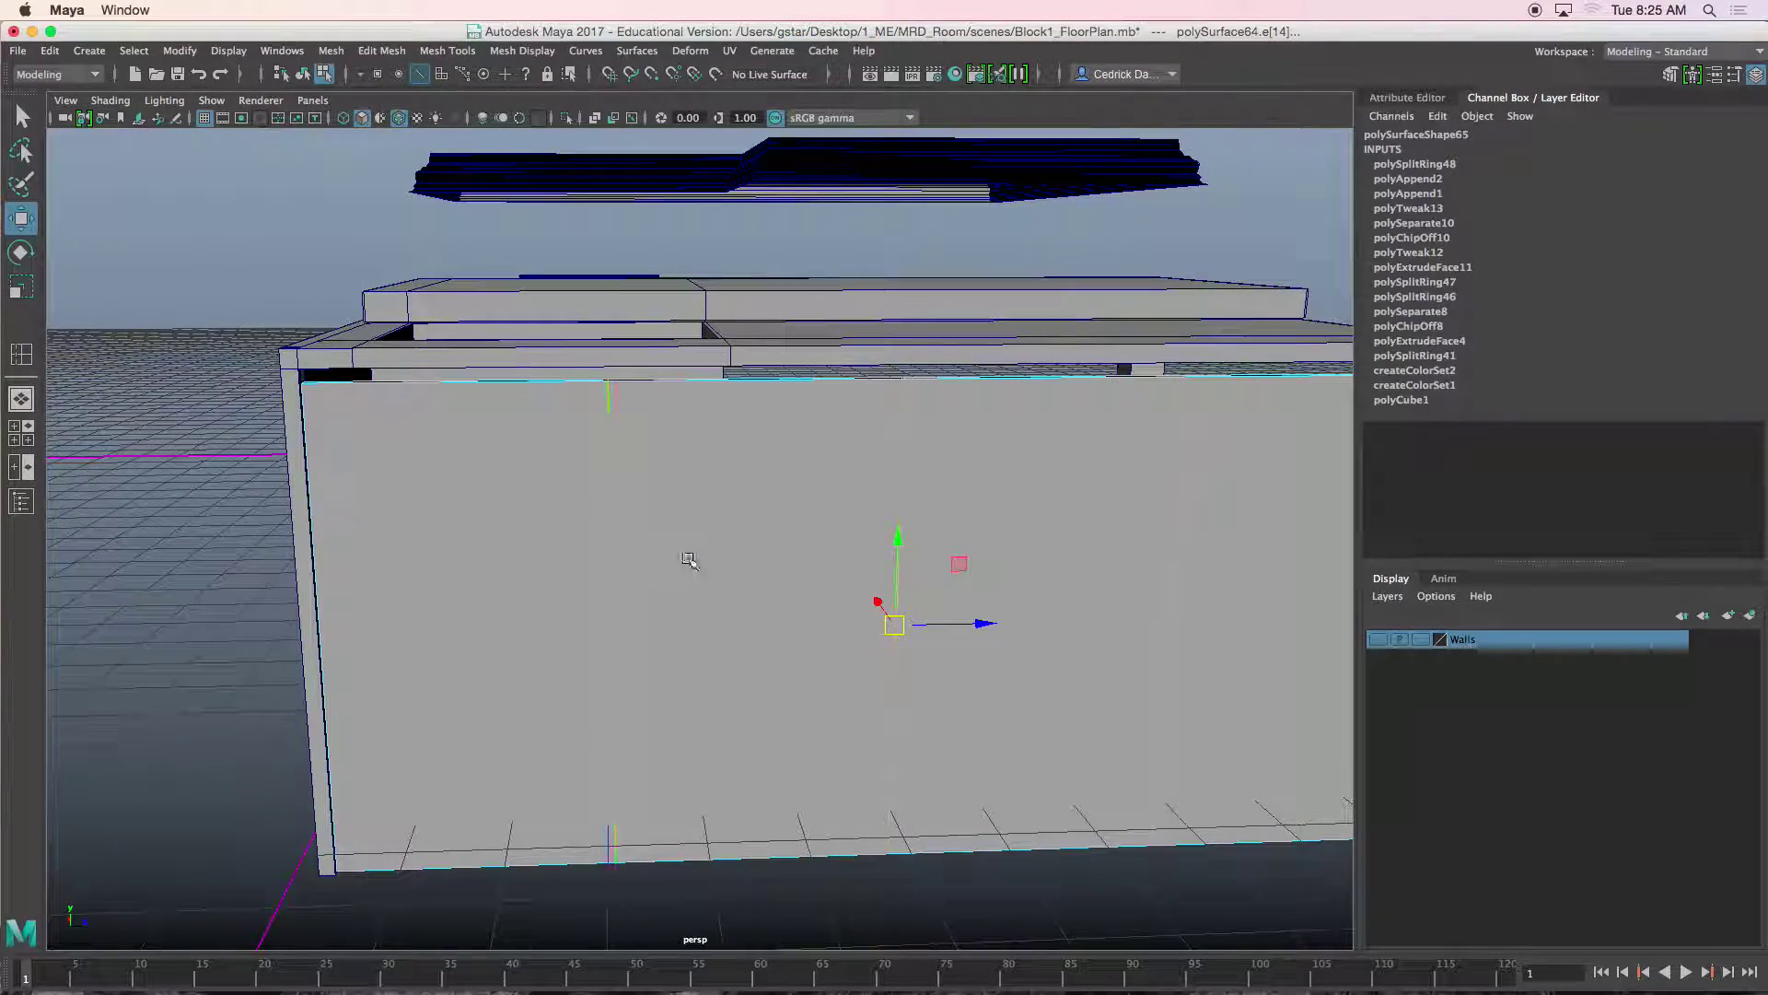
{"action": "right_click_drag", "start_coordinate": [703, 497], "coordinate": [704, 513]}
{"action": "scroll", "coordinate": [620, 461], "scroll_direction": "down", "scroll_amount": 3}
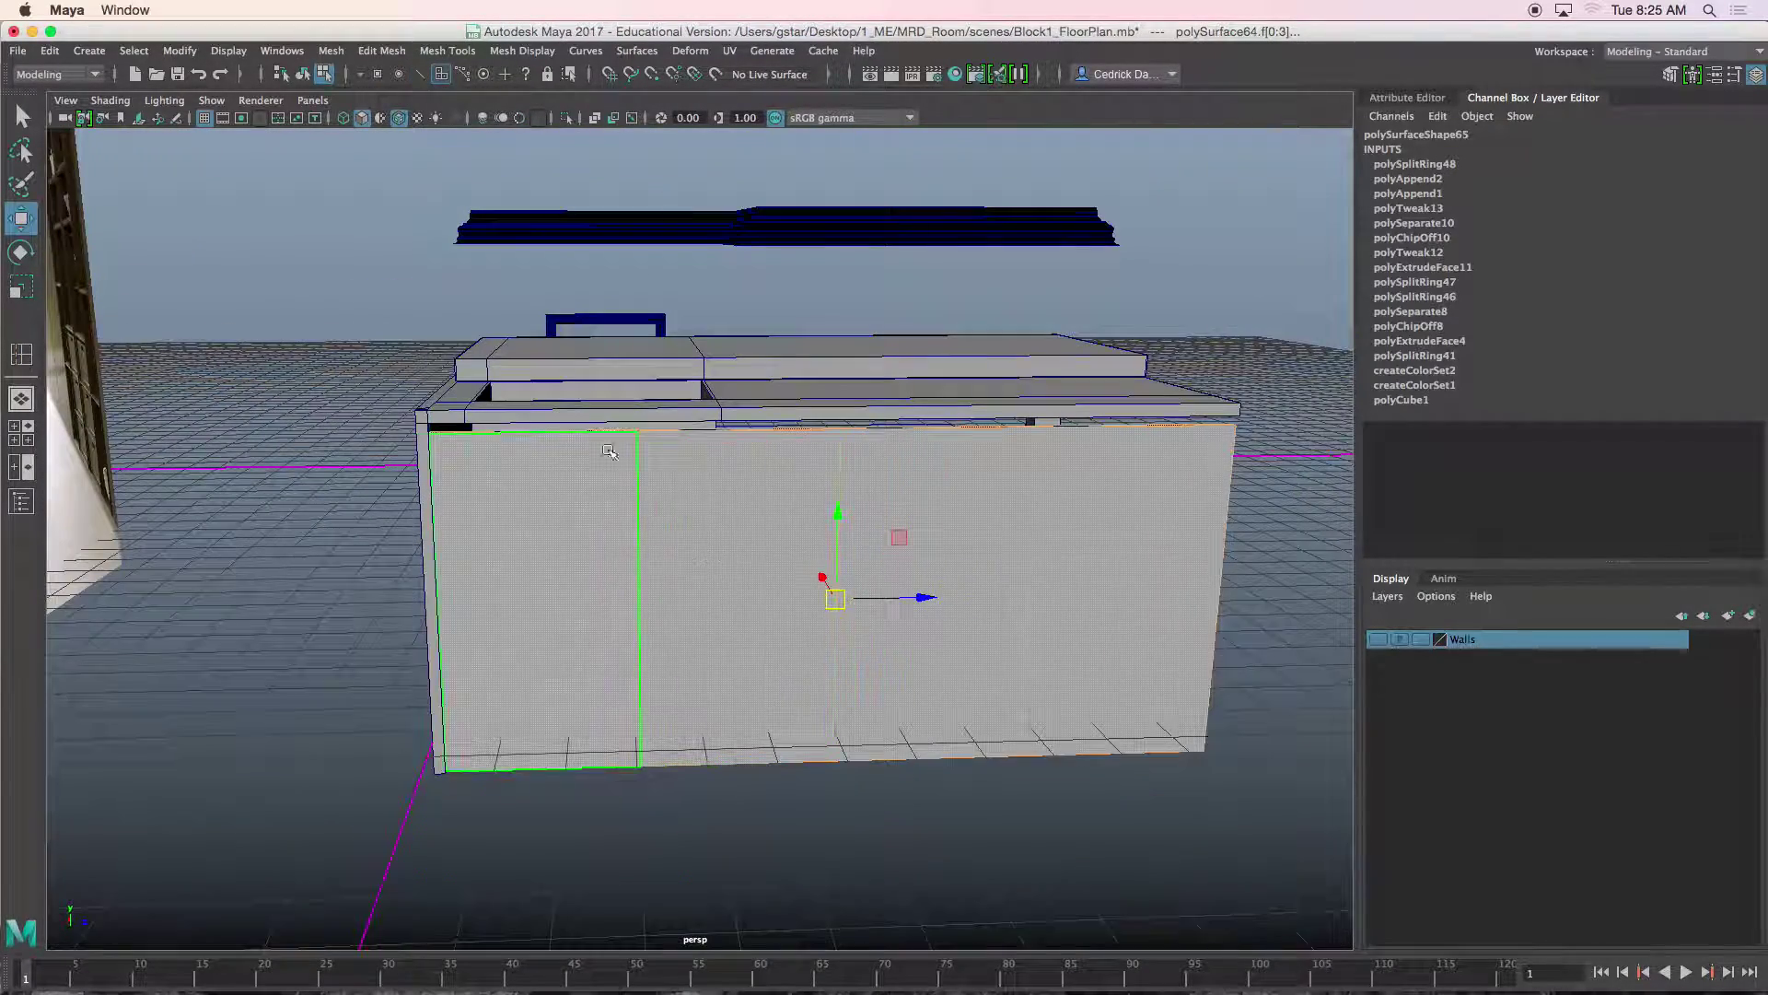
{"action": "left_click_drag", "start_coordinate": [518, 741], "coordinate": [521, 744]}
{"action": "left_click_drag", "start_coordinate": [584, 841], "coordinate": [578, 576], "text": "alt"}
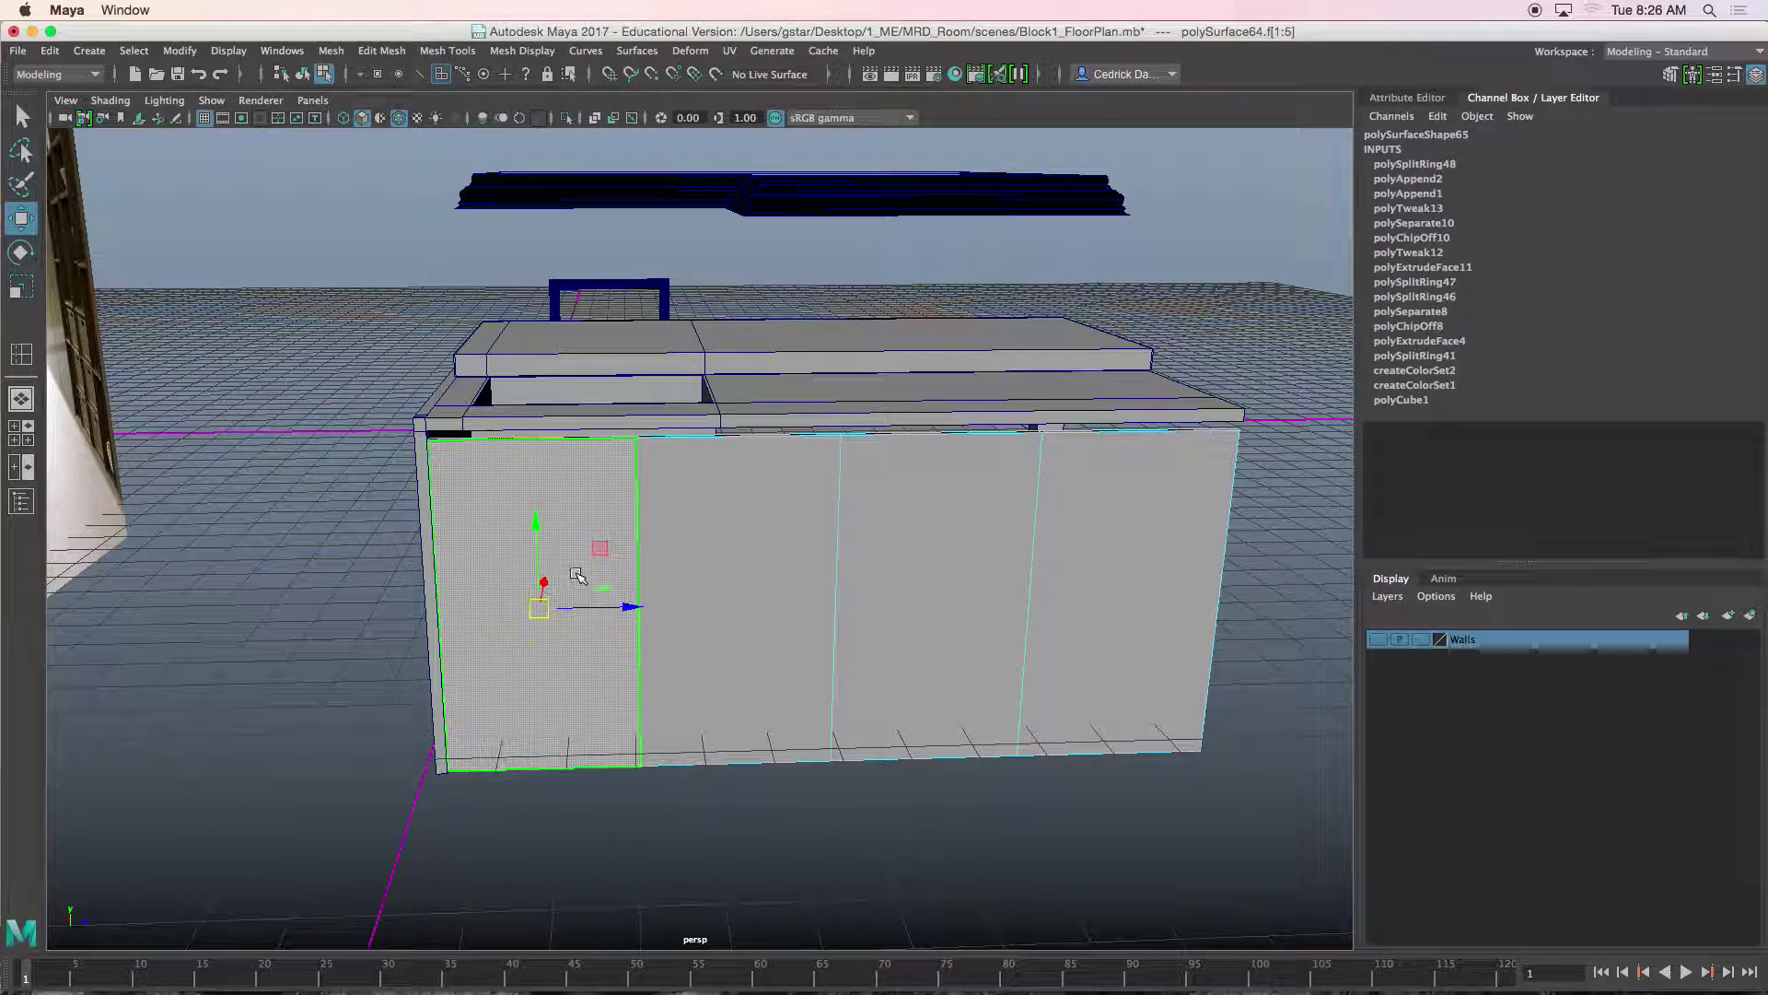
{"action": "left_click", "coordinate": [424, 51]}
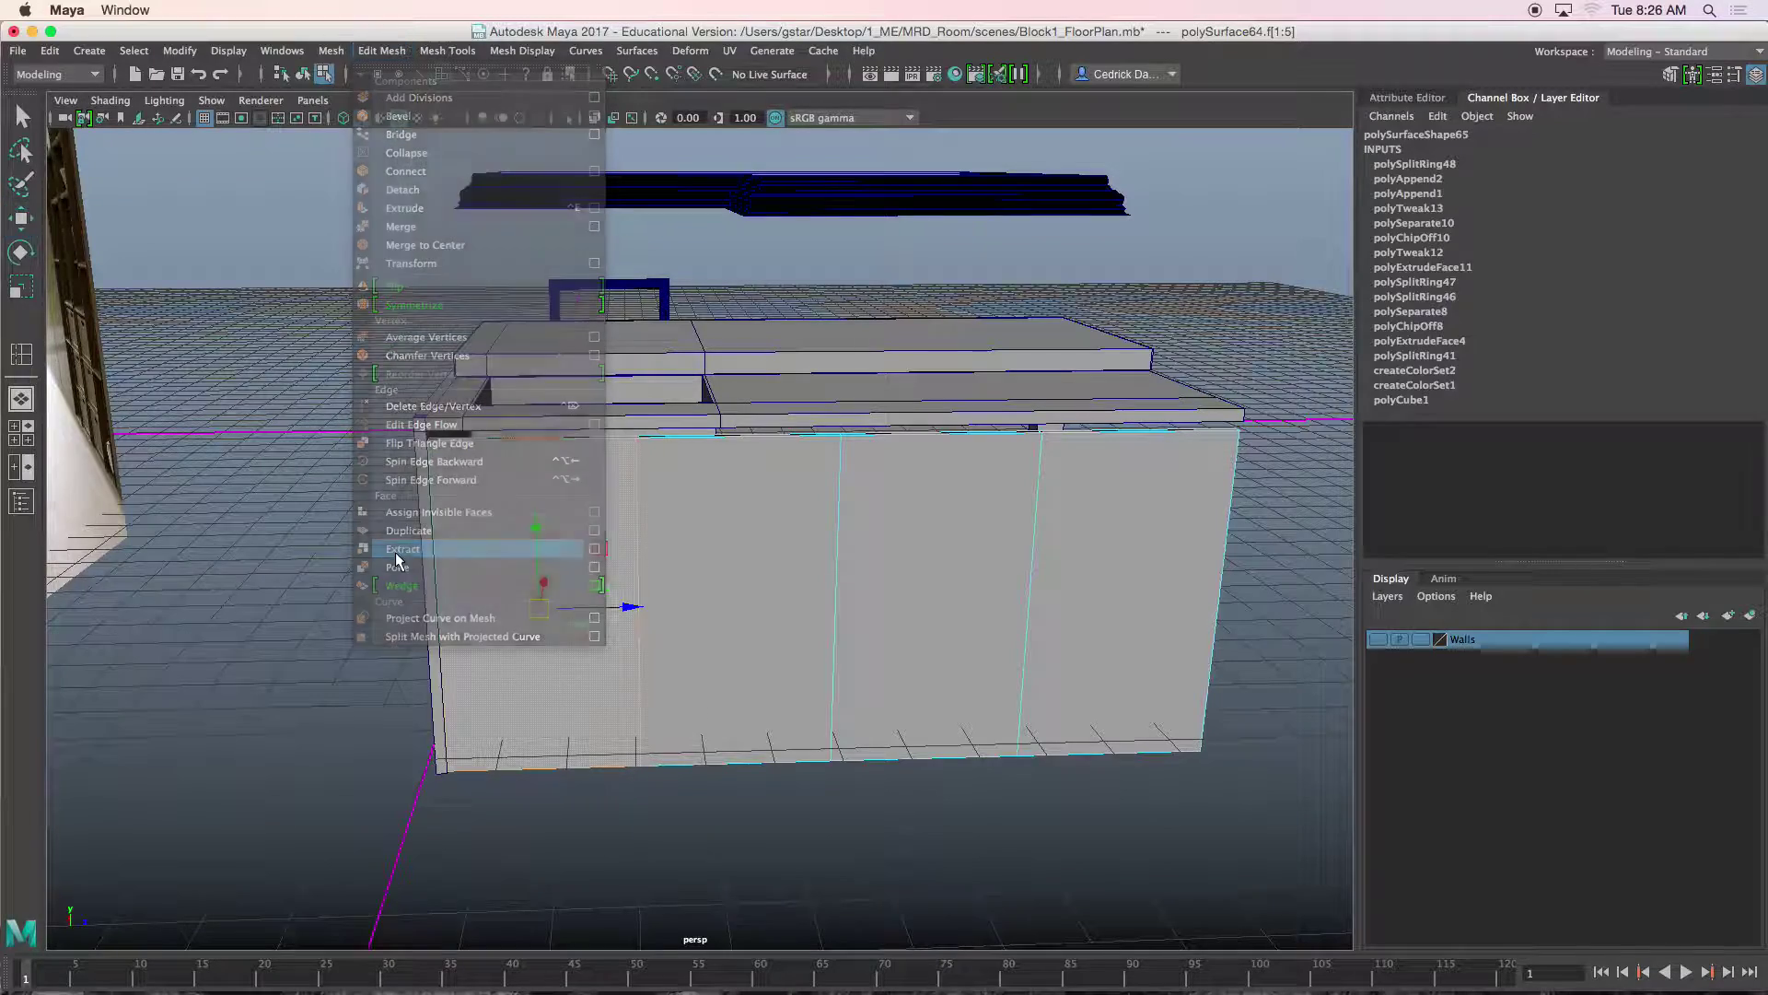
{"action": "left_click", "coordinate": [397, 548]}
Isolate the remaining three-section piece and extract the faces of the section next to the already separated one.
{"action": "left_click_drag", "start_coordinate": [679, 578], "coordinate": [702, 405], "text": "alt"}
{"action": "left_click_drag", "start_coordinate": [751, 734], "coordinate": [767, 842]}
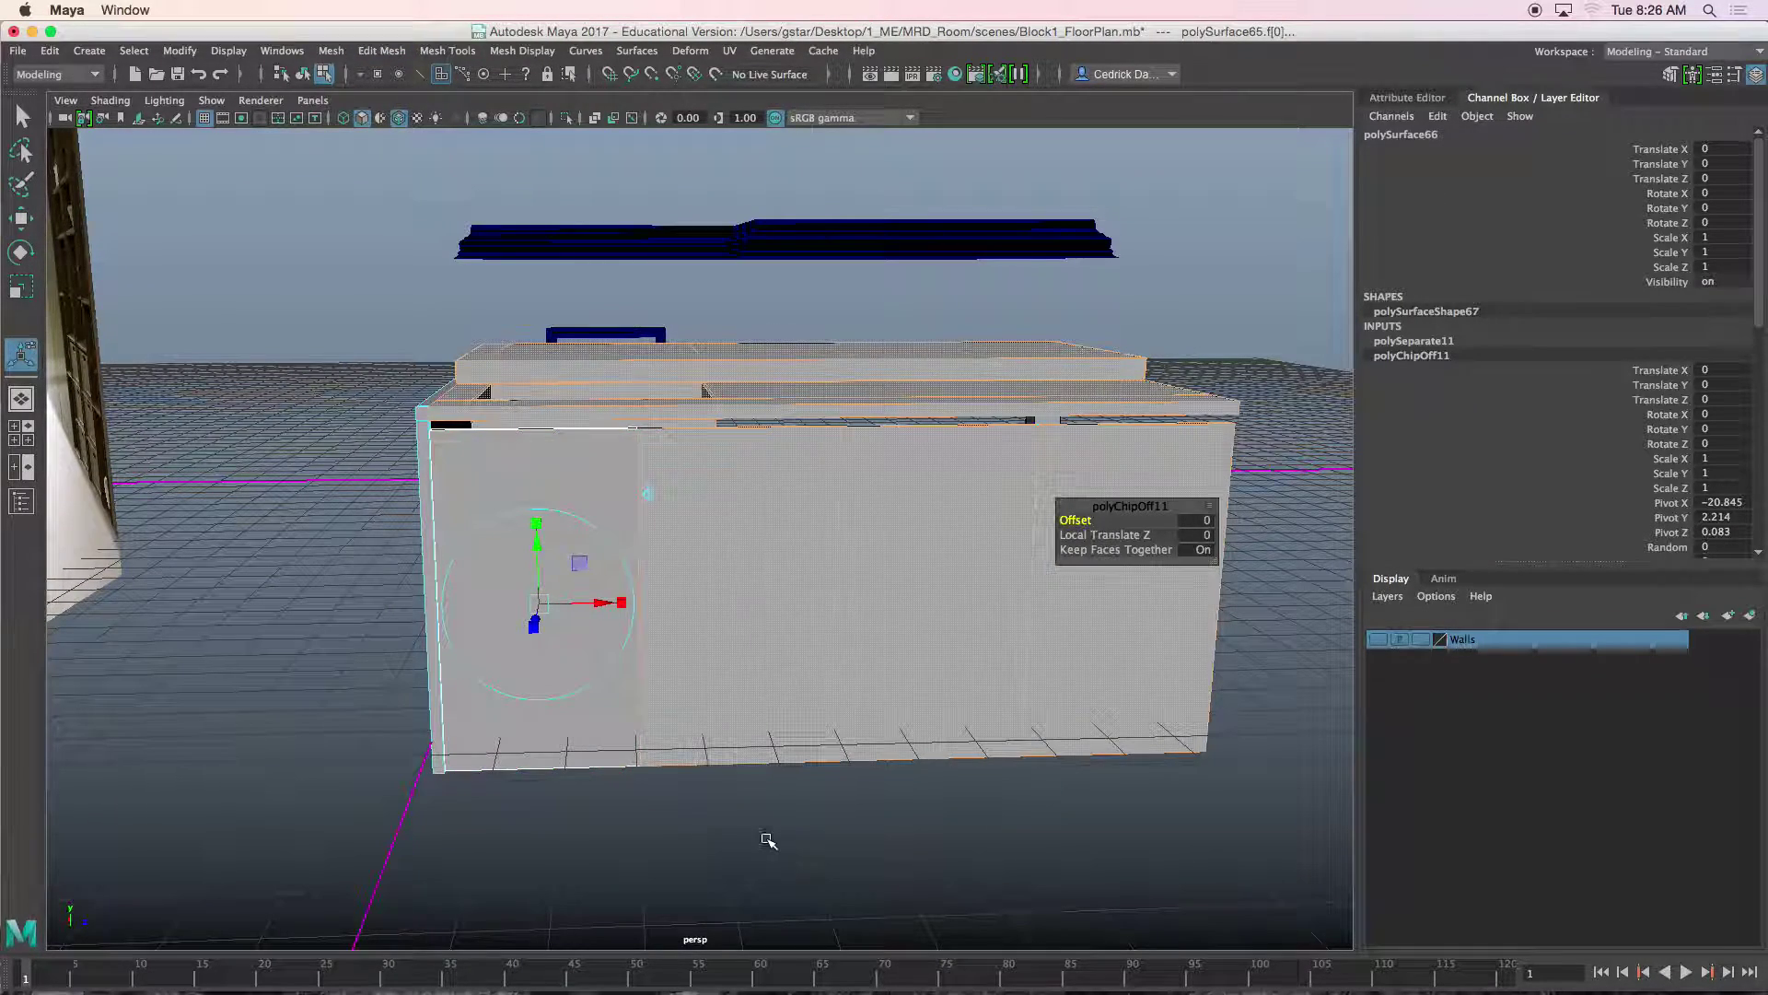
{"action": "left_click", "coordinate": [741, 494]}
{"action": "left_click_drag", "start_coordinate": [707, 462], "coordinate": [713, 488], "text": "alt"}
{"action": "right_click_drag", "start_coordinate": [718, 386], "coordinate": [807, 361]}
{"action": "left_click", "coordinate": [722, 498]}
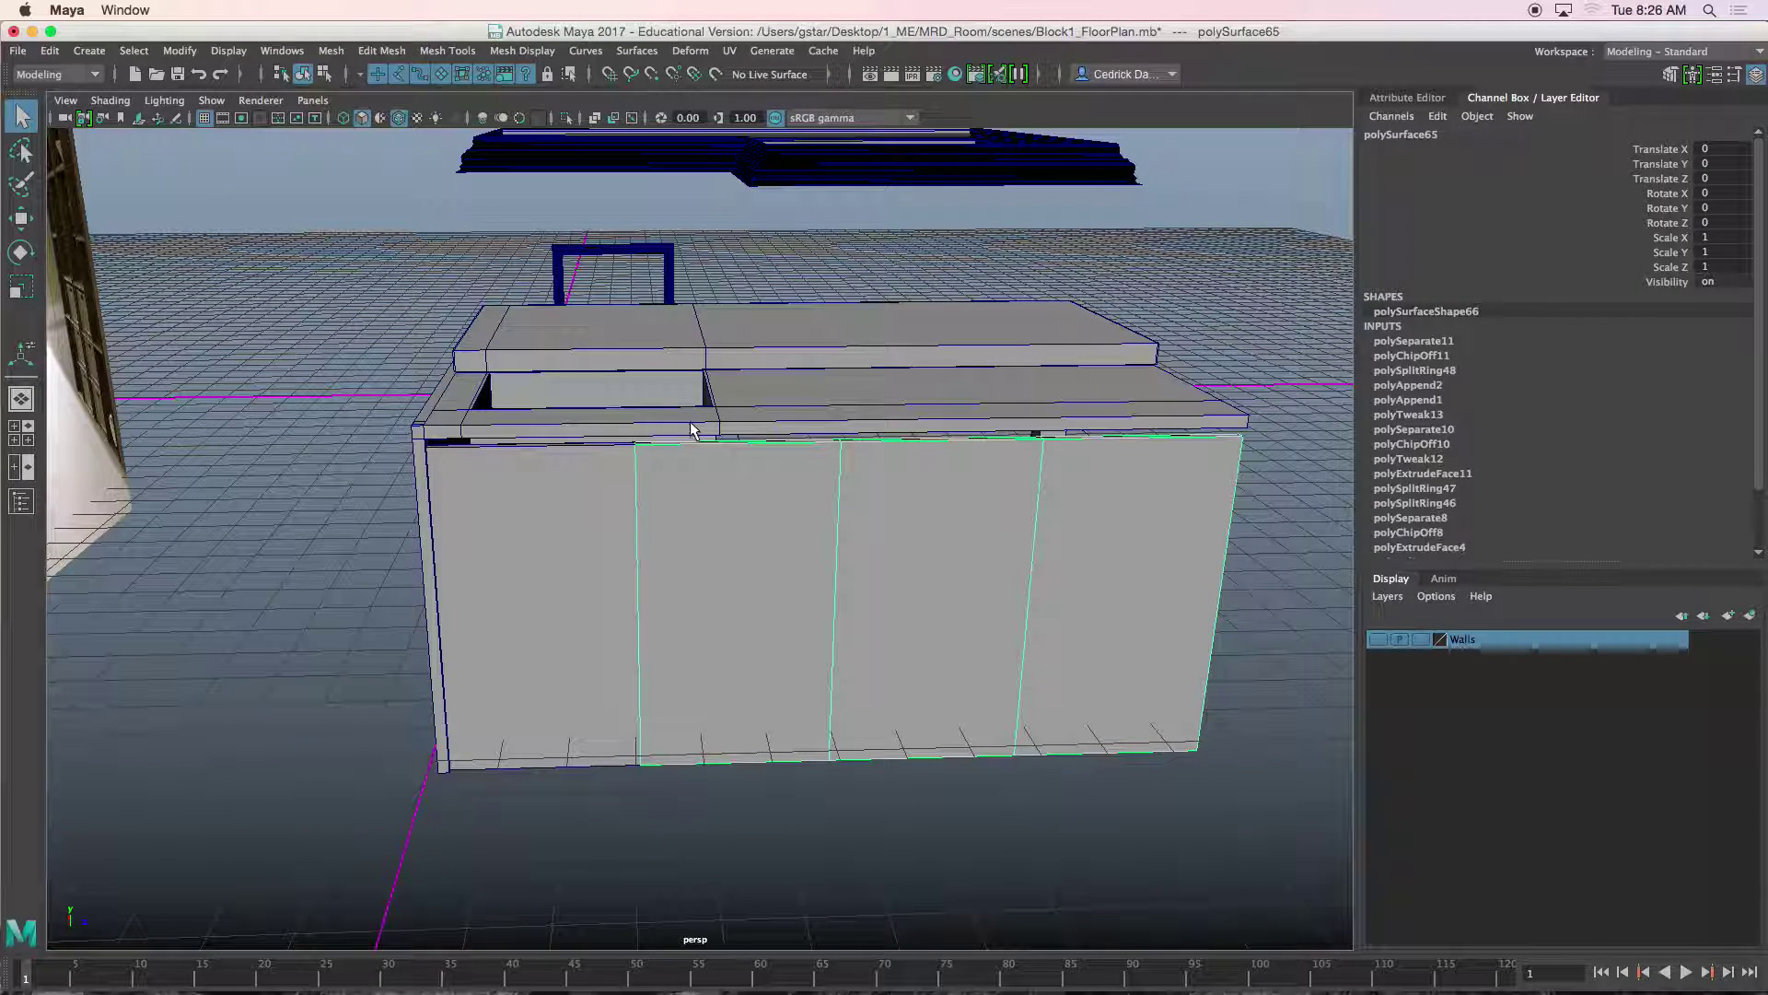
{"action": "key", "text": "ctrl+1"}
{"action": "right_click_drag", "start_coordinate": [740, 469], "coordinate": [739, 519]}
{"action": "left_click_drag", "start_coordinate": [753, 886], "coordinate": [752, 883]}
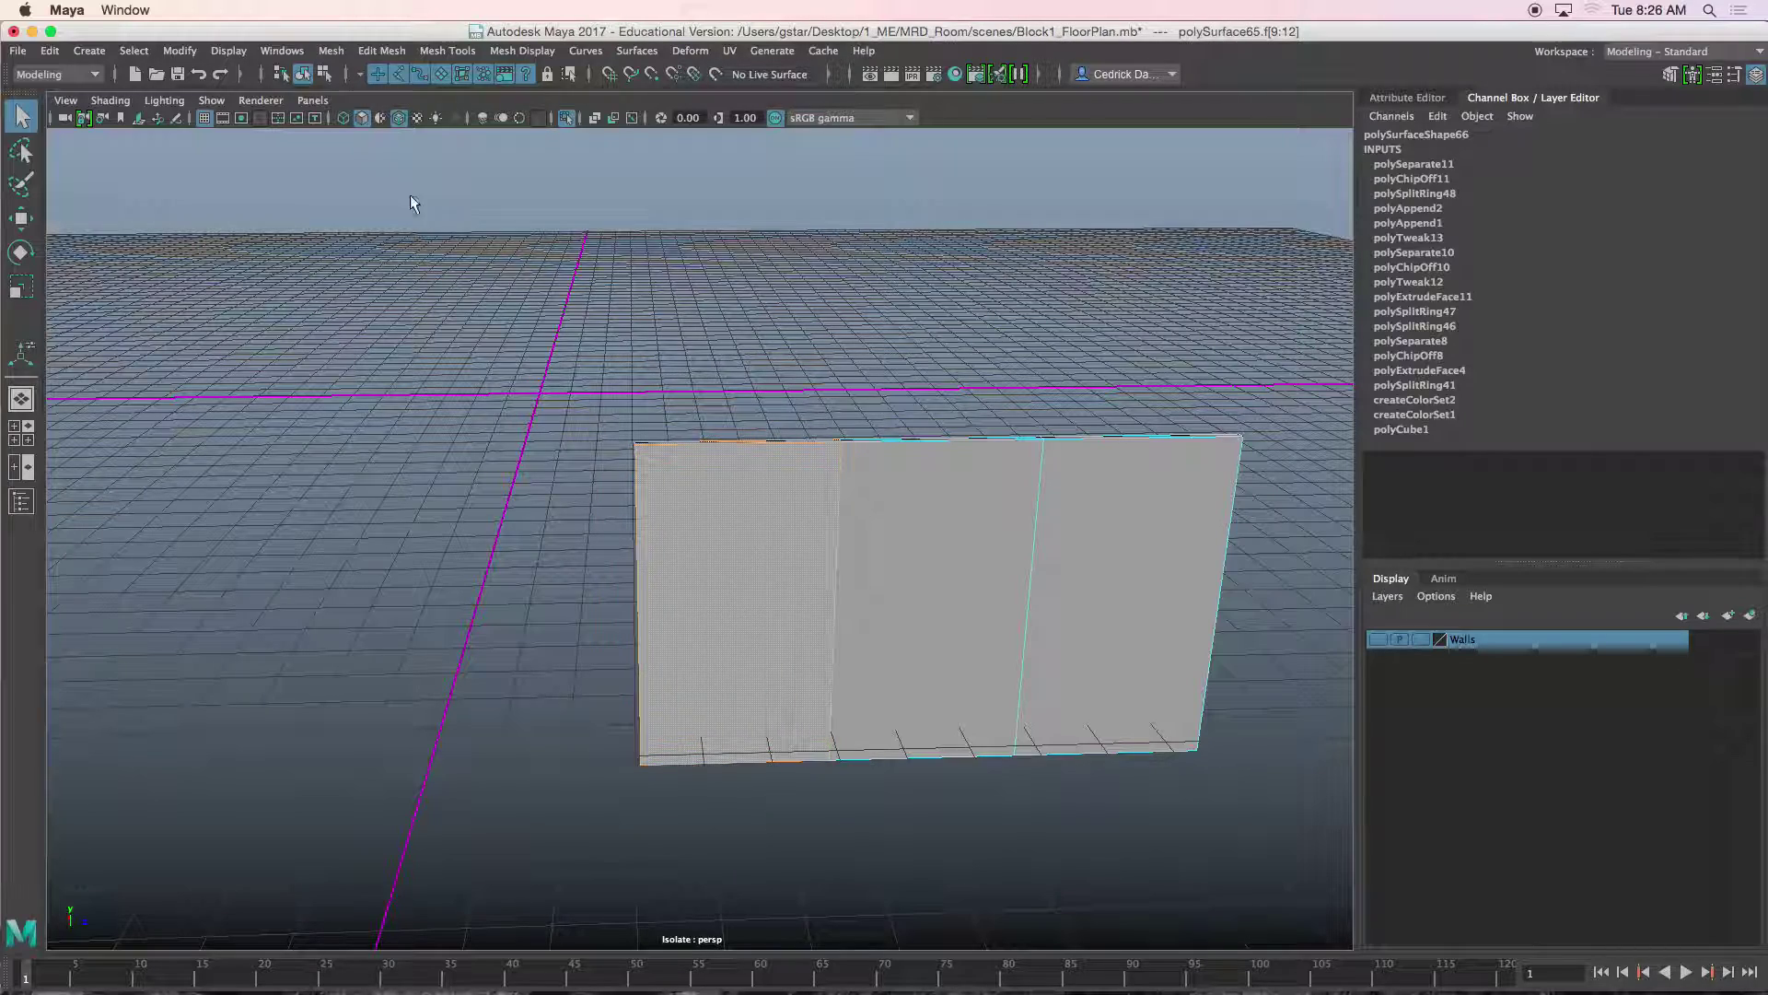
{"action": "left_click", "coordinate": [399, 50]}
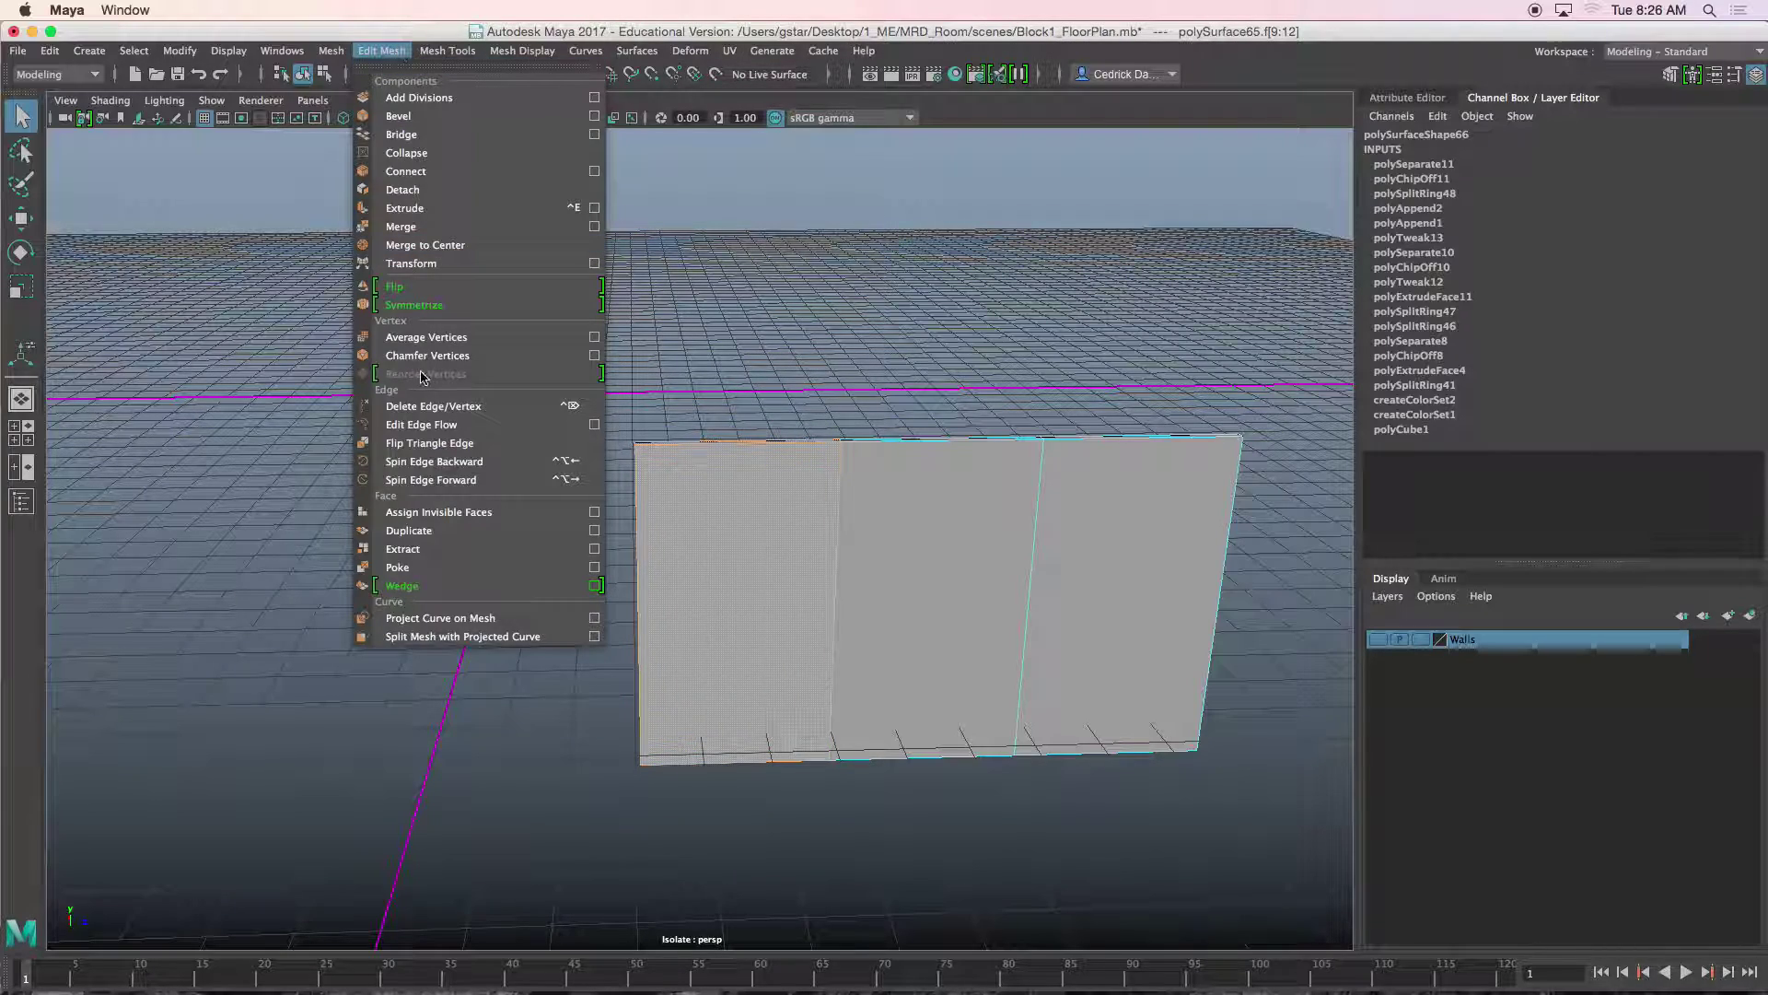
{"action": "left_click", "coordinate": [422, 544]}
Extract the middle section's faces so the last two side panel sections are separate, and return to object selection.
{"action": "right_click_drag", "start_coordinate": [781, 478], "coordinate": [781, 487]}
{"action": "right_click", "coordinate": [779, 471]}
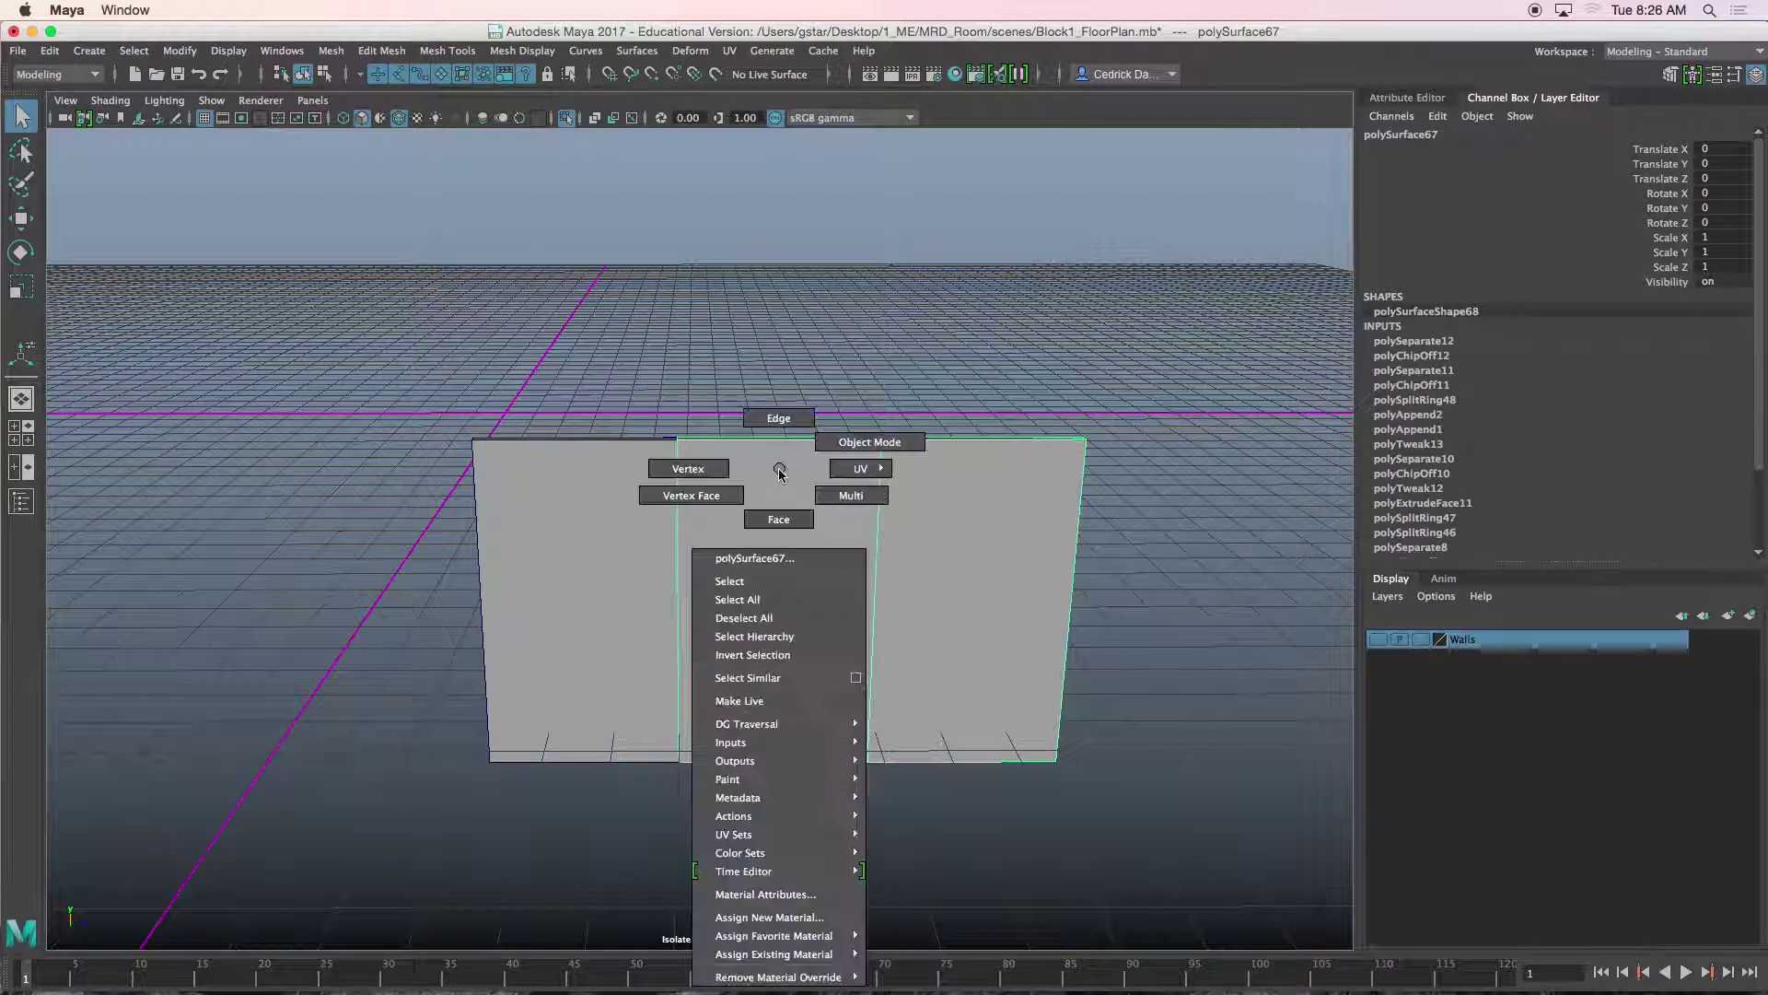
{"action": "left_click", "coordinate": [778, 518]}
{"action": "left_click_drag", "start_coordinate": [827, 843], "coordinate": [828, 842]}
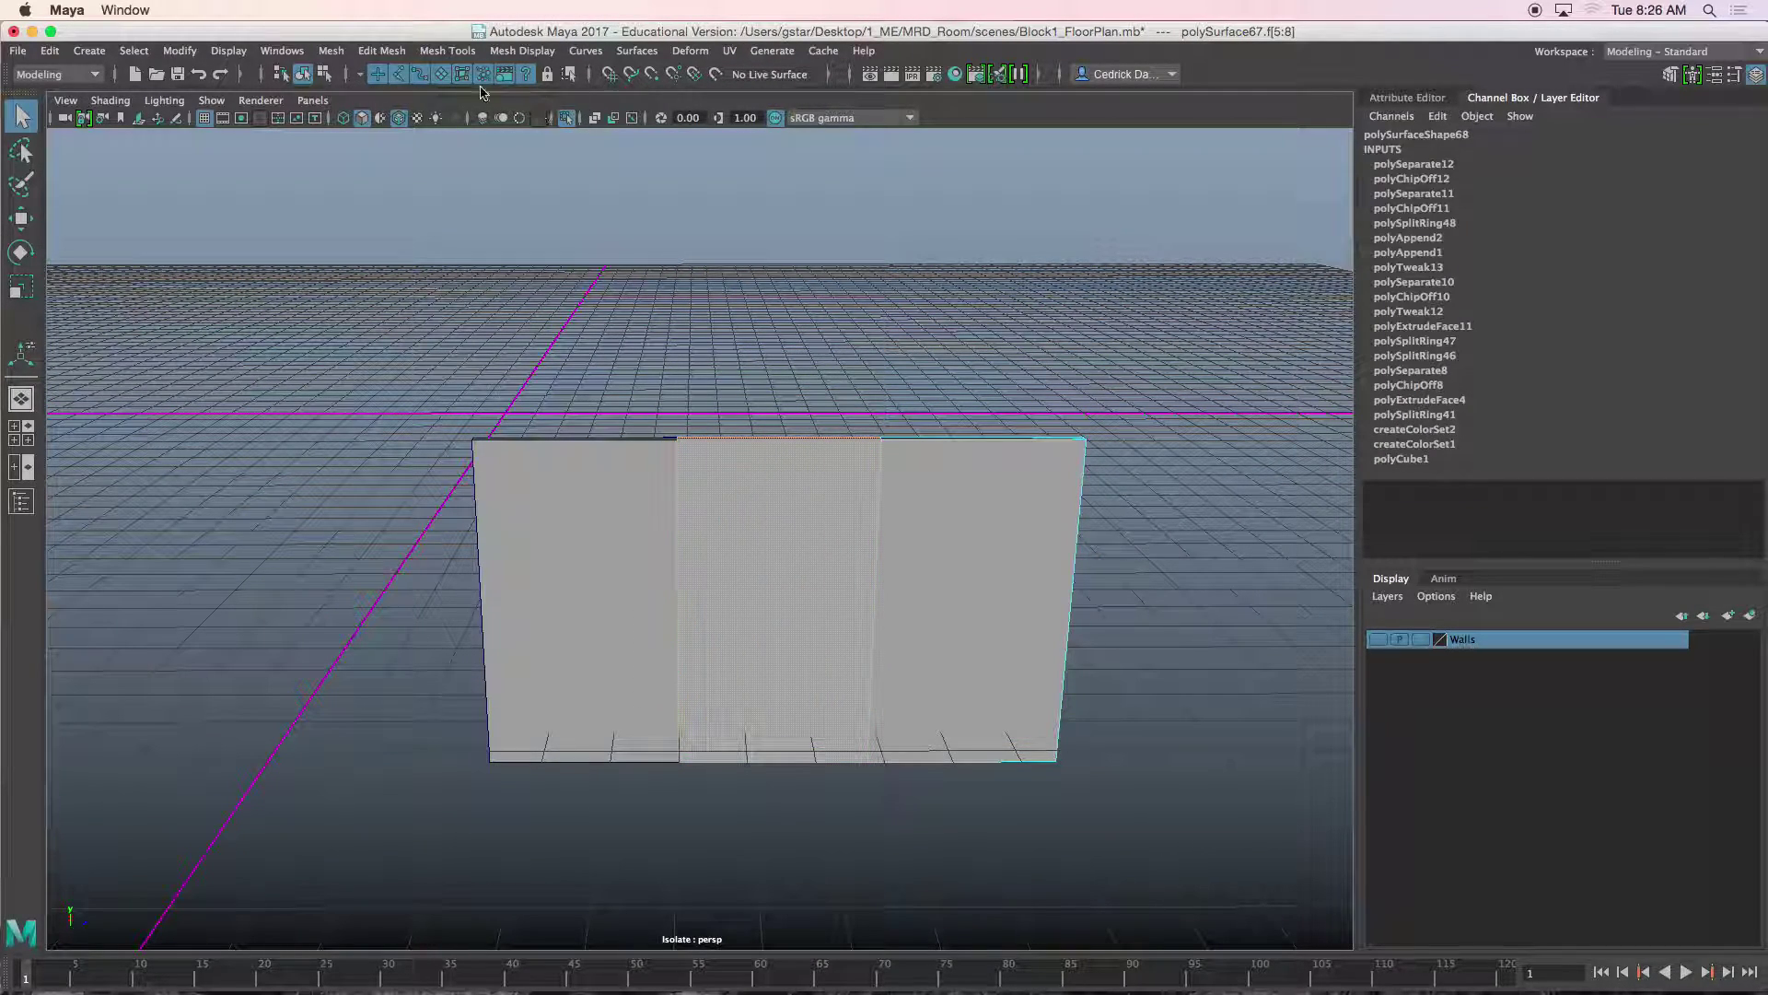
{"action": "left_click", "coordinate": [374, 52]}
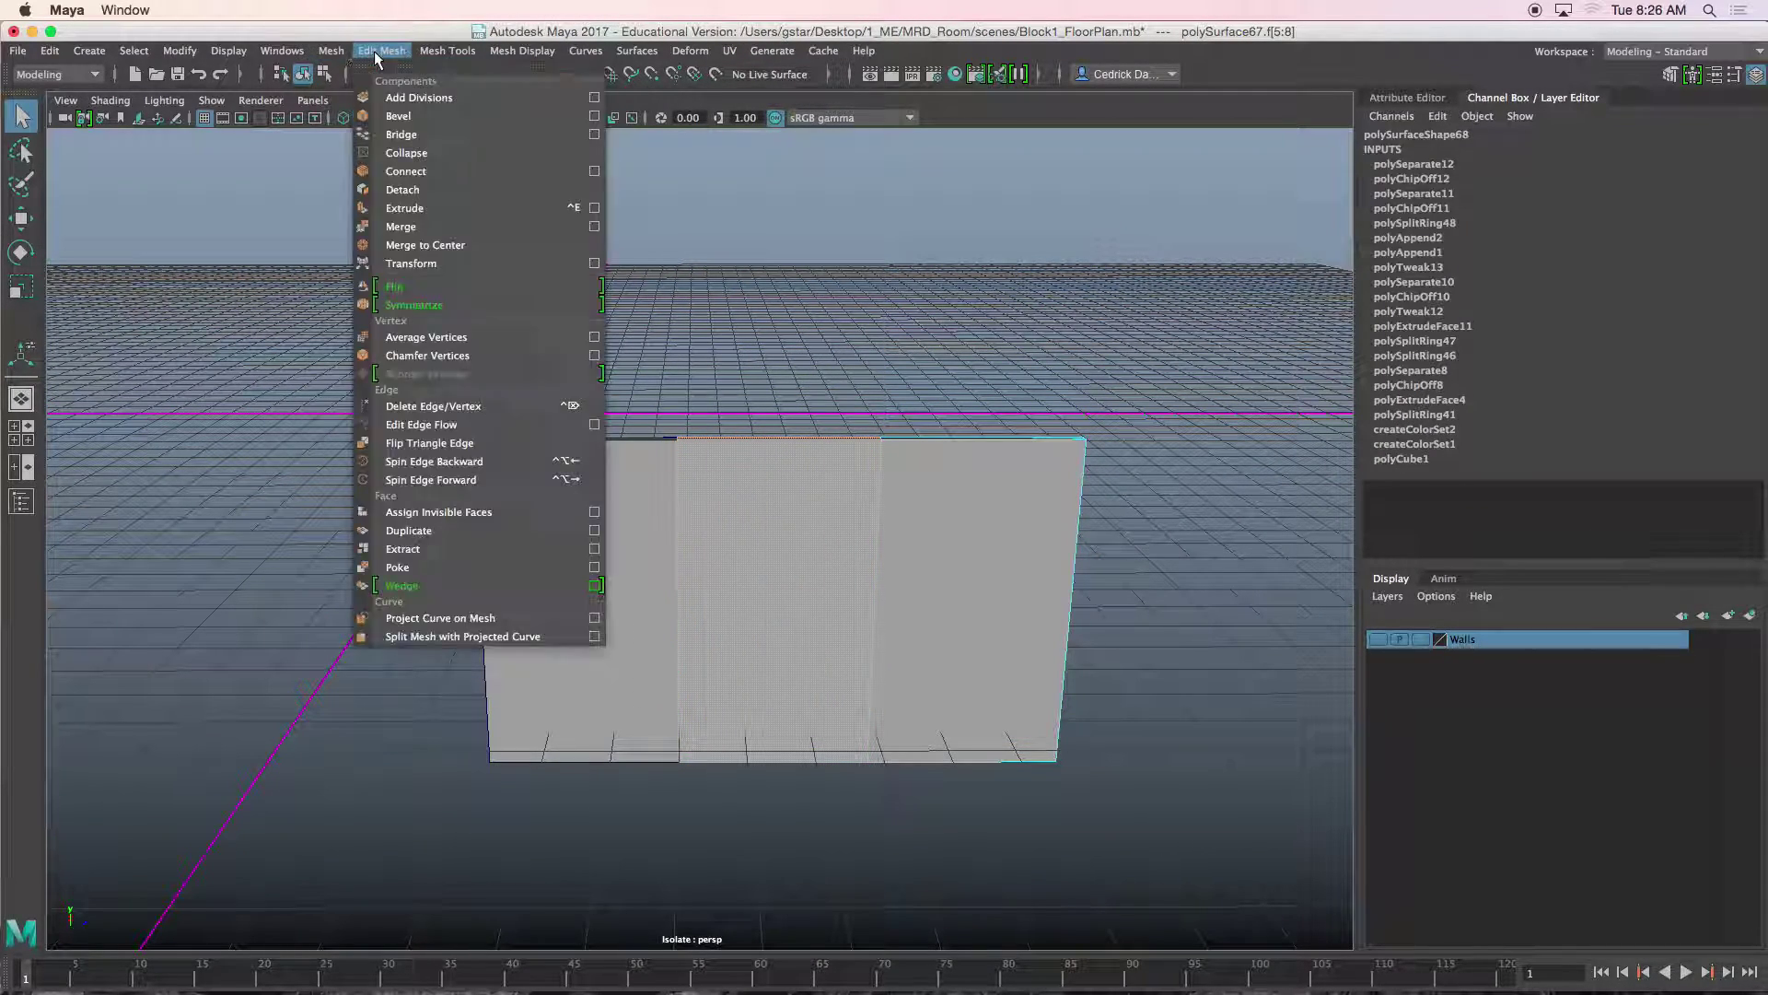
{"action": "left_click", "coordinate": [425, 551]}
{"action": "right_click_drag", "start_coordinate": [945, 530], "coordinate": [1030, 442]}
{"action": "middle_click_drag", "start_coordinate": [981, 469], "coordinate": [847, 458], "text": "alt"}
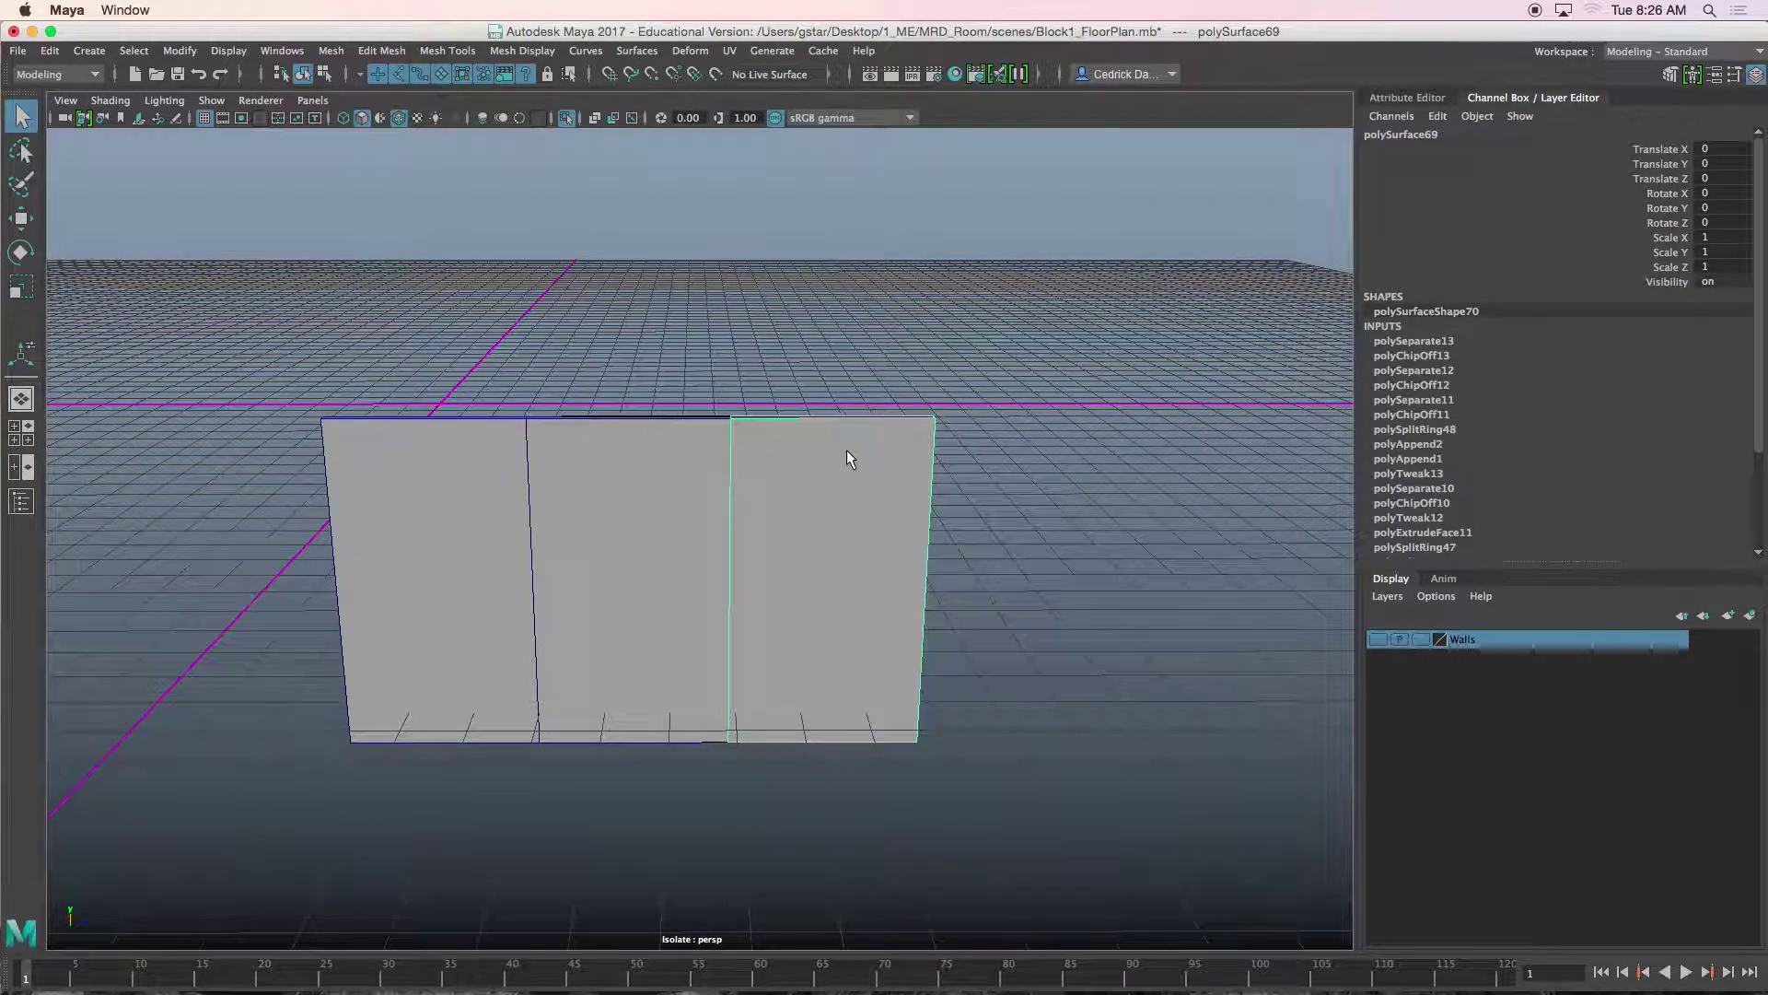
{"action": "left_click_drag", "start_coordinate": [819, 466], "coordinate": [757, 441], "text": "alt"}
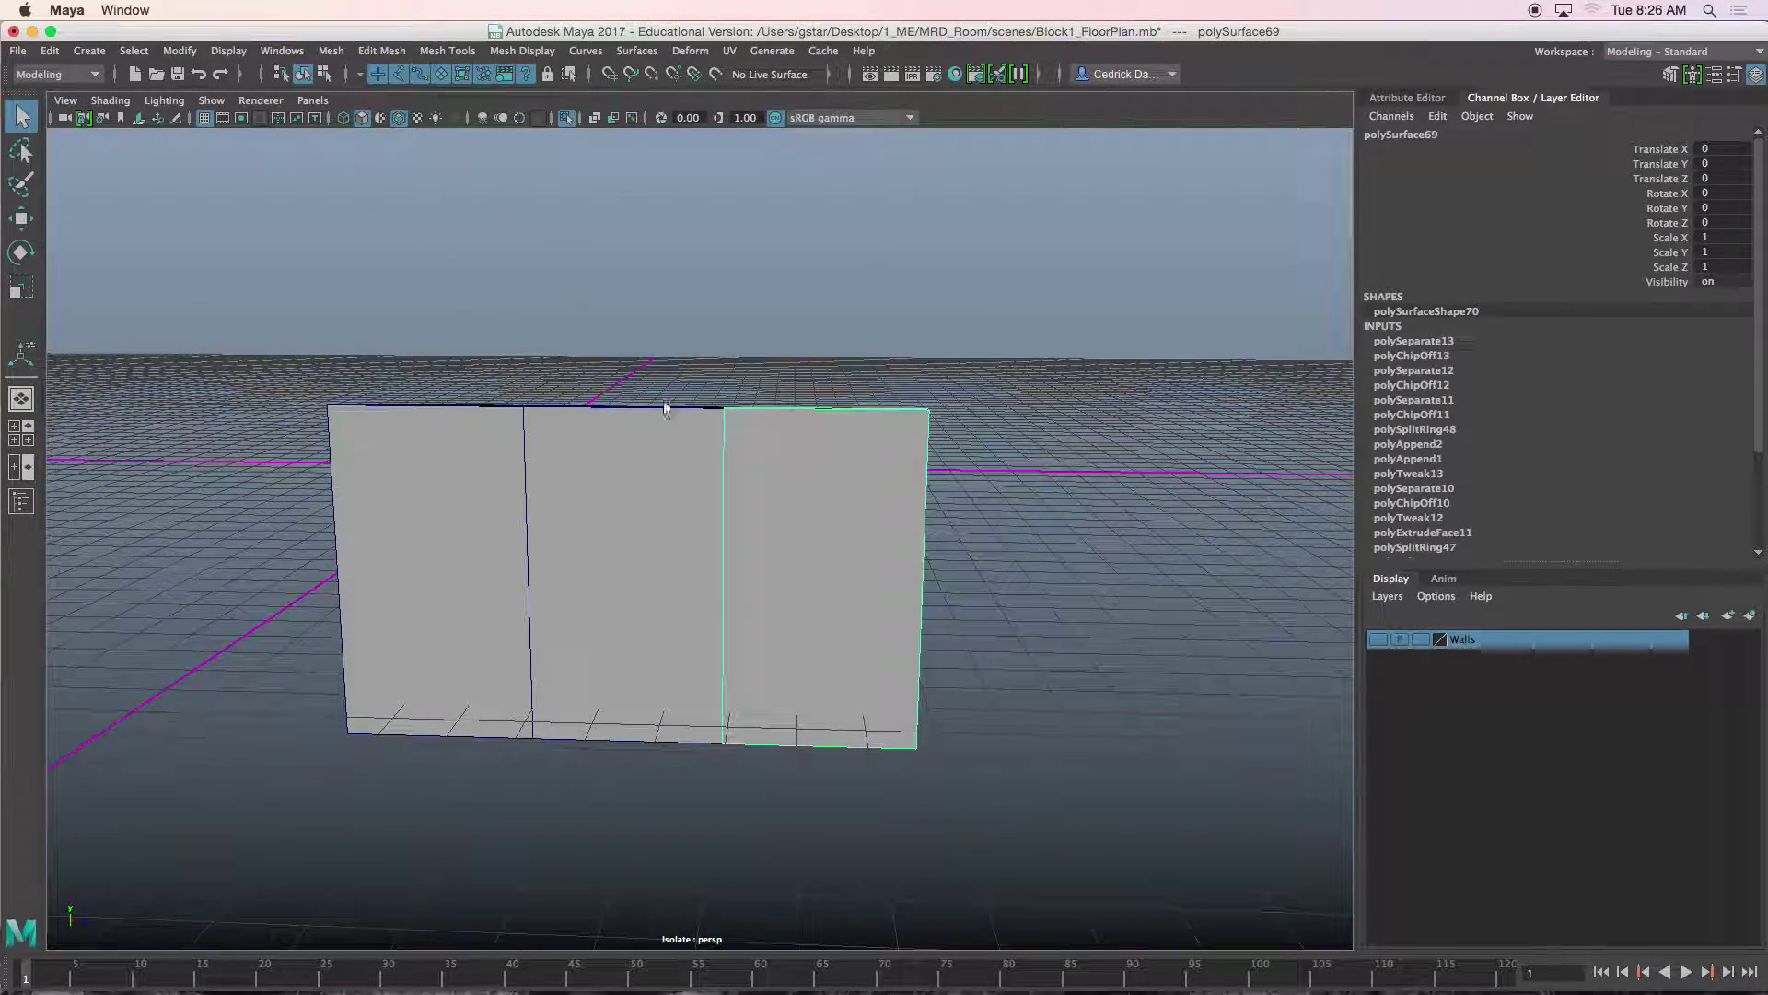
Select all four side panel sections, isolate them and center their pivots.
{"action": "key", "text": "ctrl+1"}
{"action": "left_click", "coordinate": [554, 445]}
{"action": "left_click", "coordinate": [494, 457]}
{"action": "left_click", "coordinate": [300, 456]}
{"action": "left_click_drag", "start_coordinate": [300, 456], "coordinate": [559, 510], "text": "alt"}
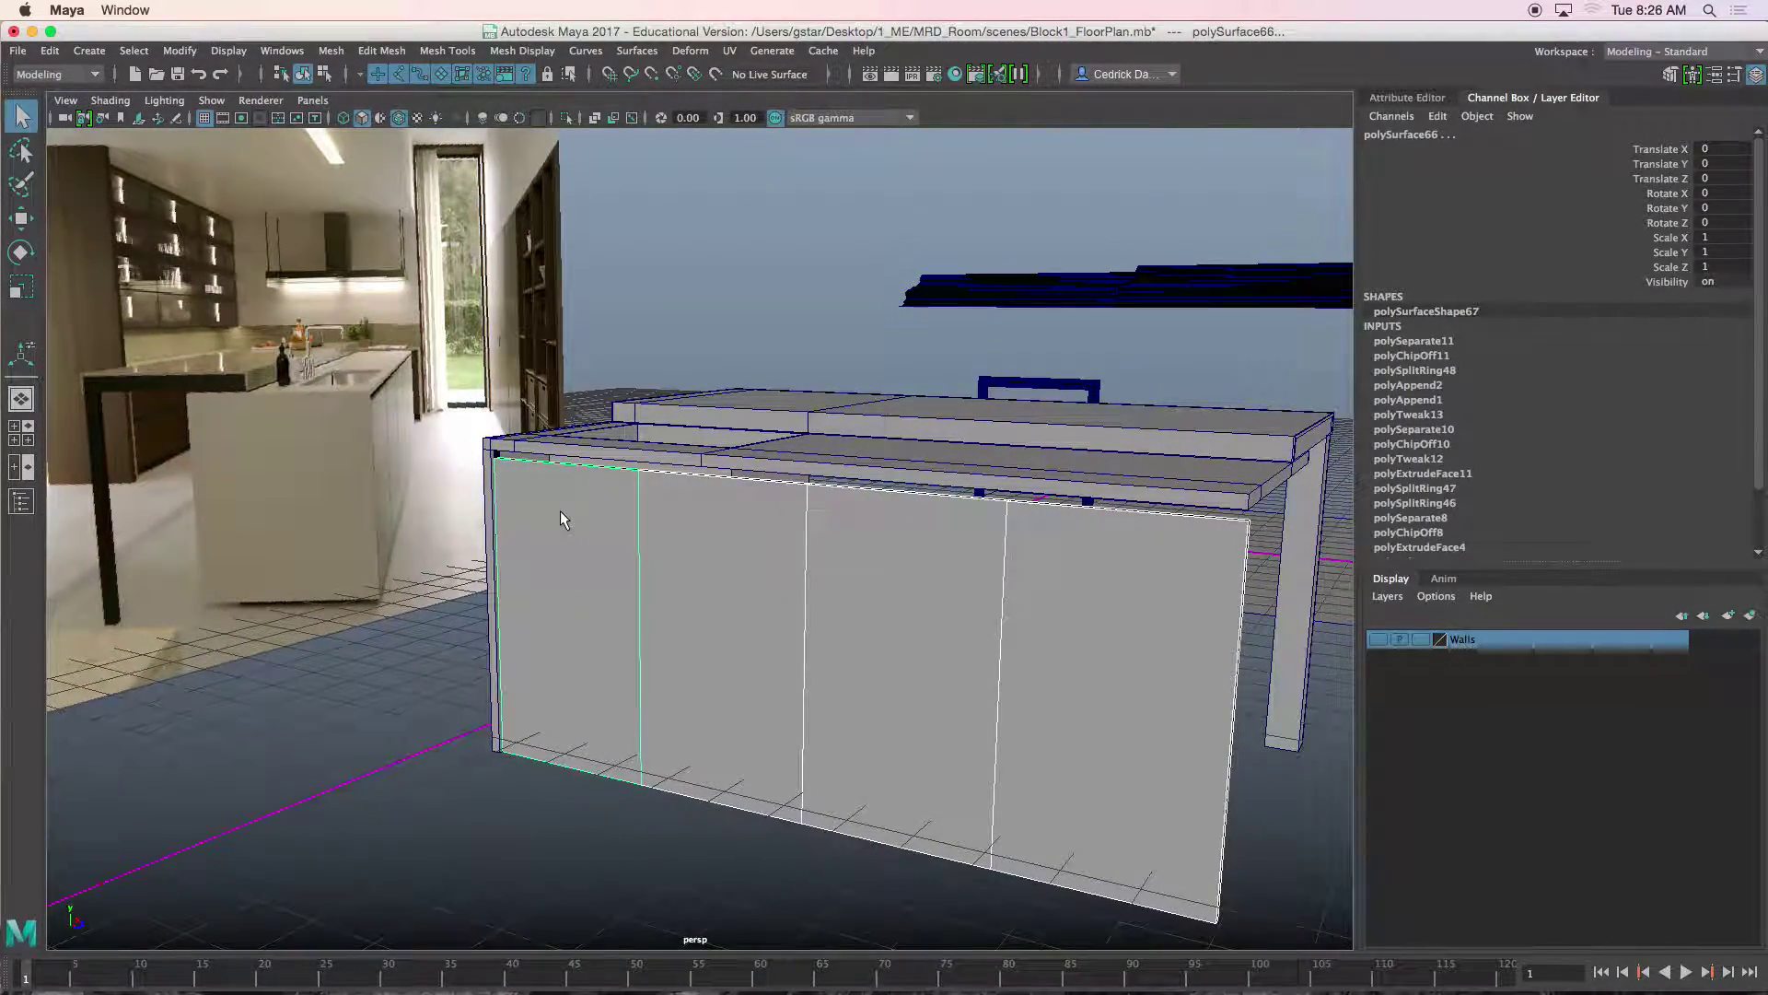
{"action": "key", "text": "ctrl+1"}
{"action": "left_click_drag", "start_coordinate": [633, 602], "coordinate": [745, 578], "text": "alt"}
{"action": "key", "text": "r"}
{"action": "left_click", "coordinate": [180, 51]}
{"action": "left_click", "coordinate": [297, 177]}
Scale the door sections slightly narrower along the island's length to leave thin gaps between them.
{"action": "left_click_drag", "start_coordinate": [426, 472], "coordinate": [566, 543], "text": "alt"}
{"action": "left_click_drag", "start_coordinate": [588, 636], "coordinate": [568, 630], "text": "alt"}
{"action": "left_click", "coordinate": [580, 751]}
{"action": "left_click_drag", "start_coordinate": [646, 693], "coordinate": [518, 409], "text": "alt"}
{"action": "left_click_drag", "start_coordinate": [469, 334], "coordinate": [1086, 513]}
{"action": "key", "text": "f"}
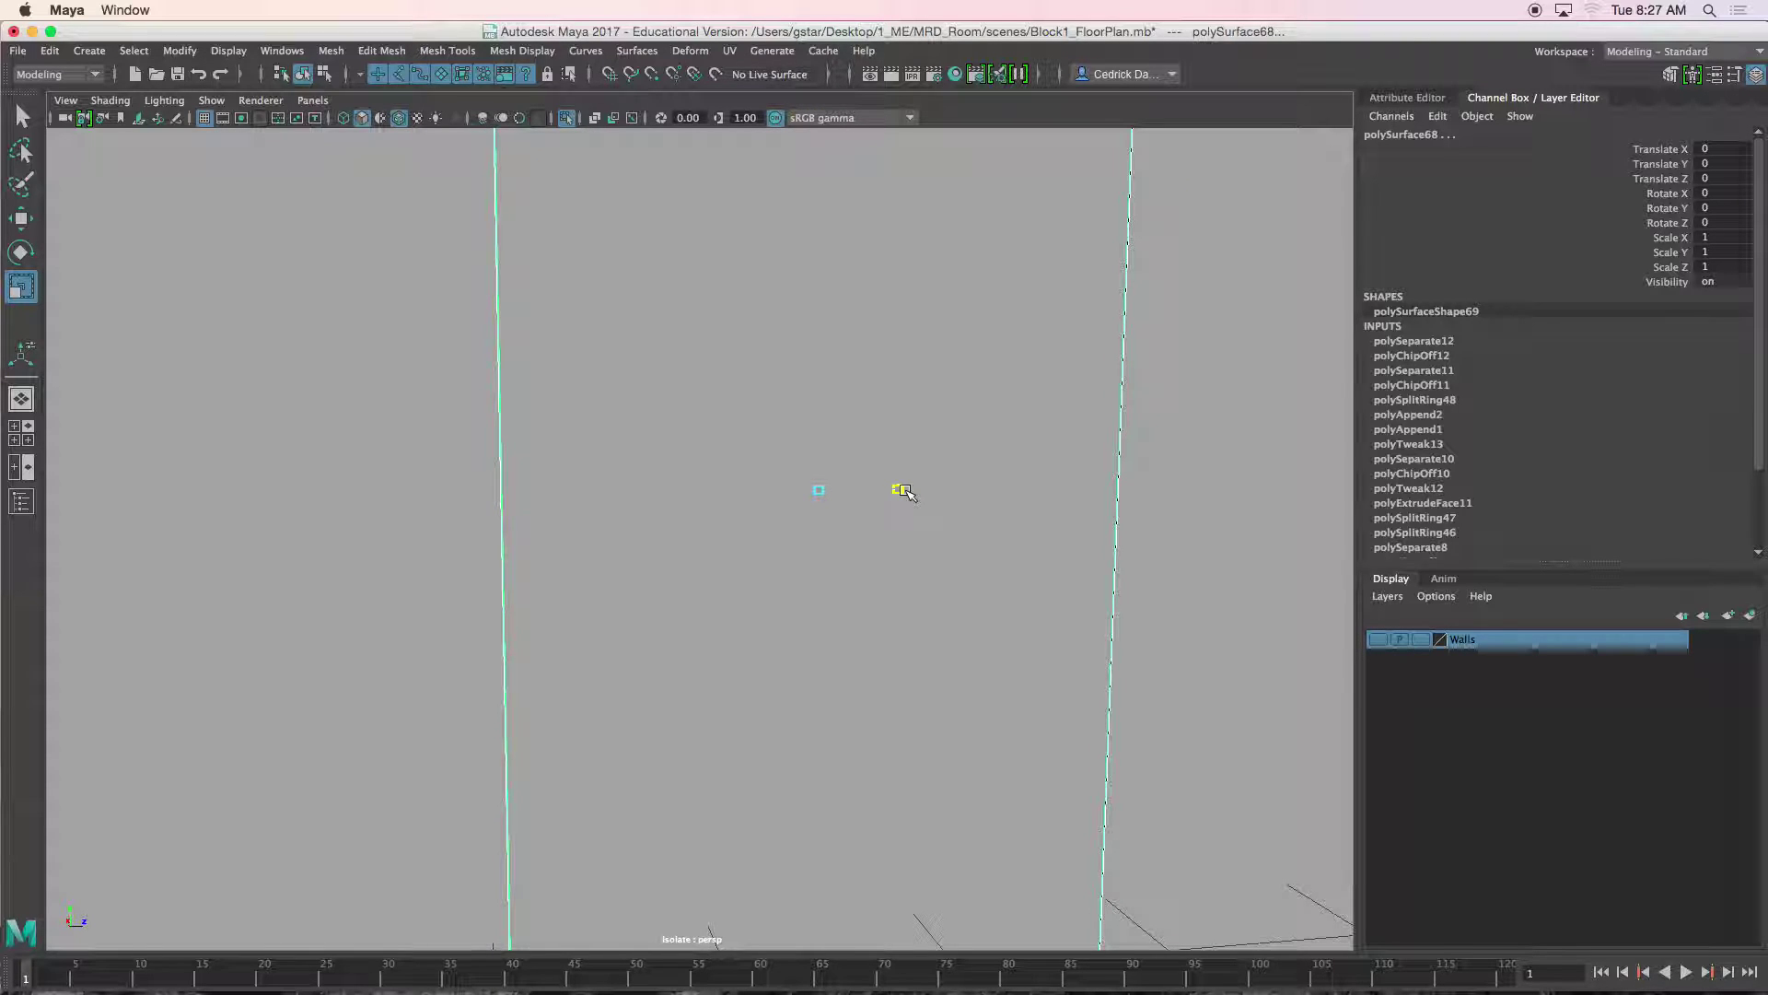
Close the first door section's open vertical side with Append to Polygon and bring the rest of the scene back into view.
{"action": "left_click", "coordinate": [289, 434]}
{"action": "left_click_drag", "start_coordinate": [454, 434], "coordinate": [617, 452], "text": "alt"}
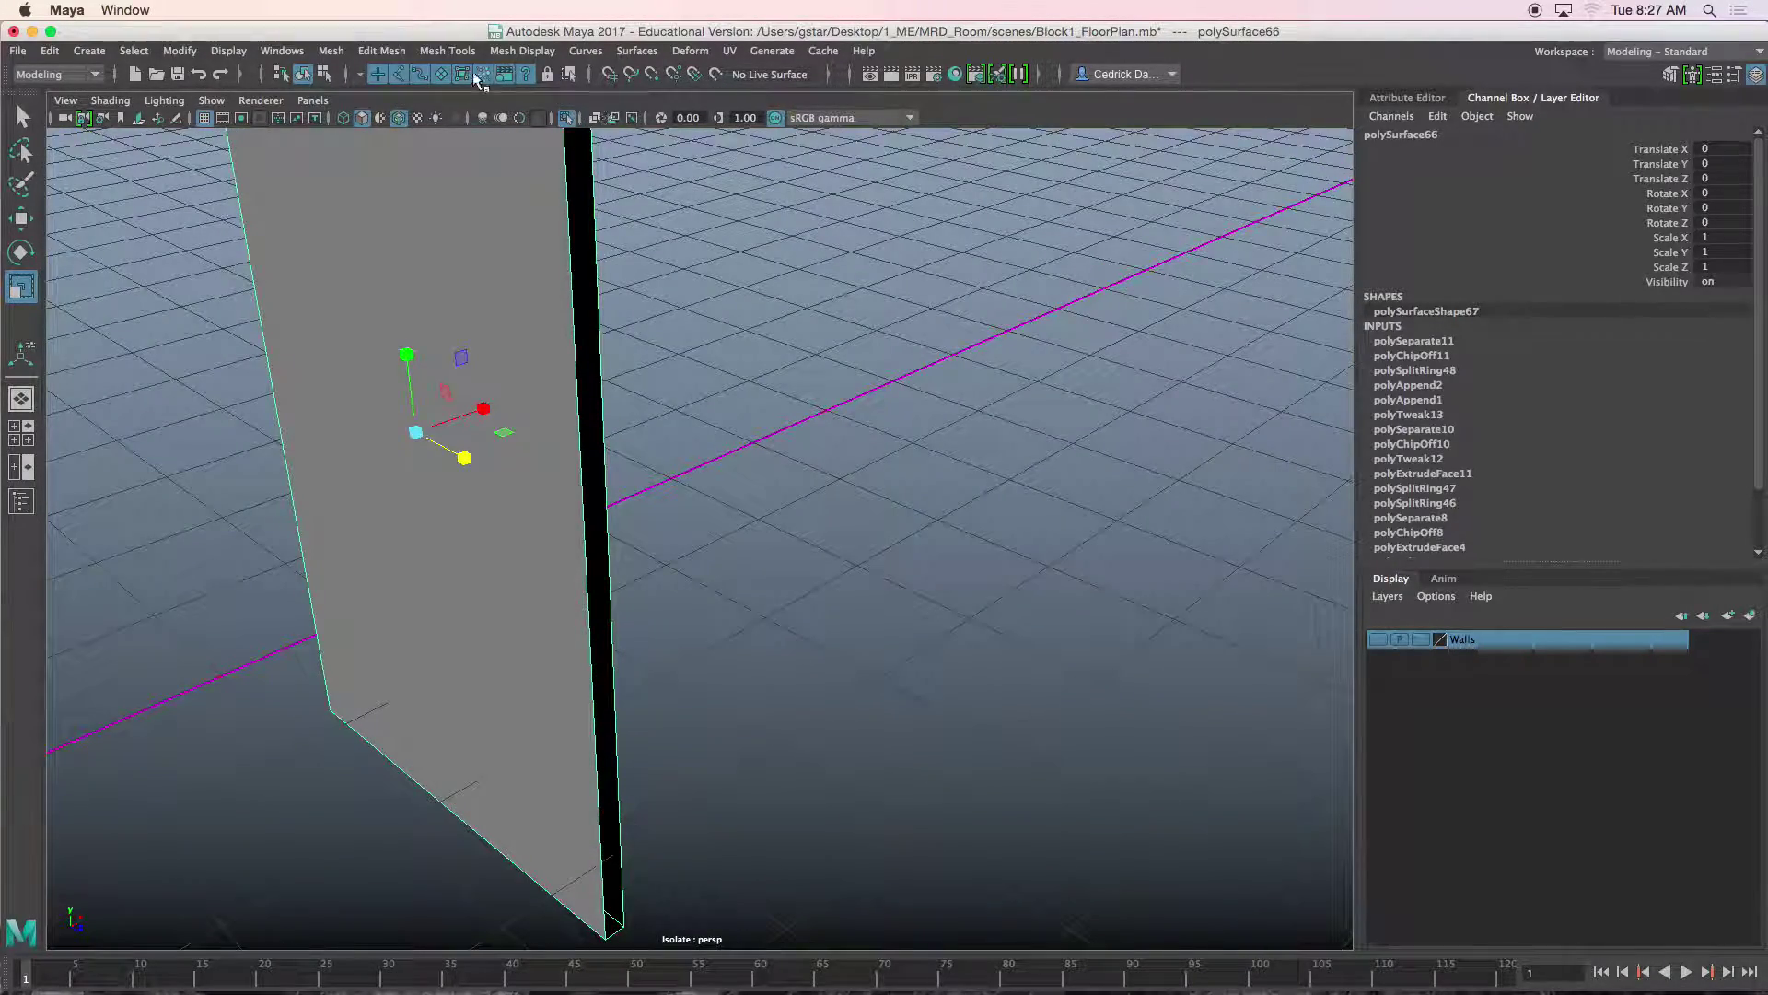
{"action": "left_click", "coordinate": [449, 53]}
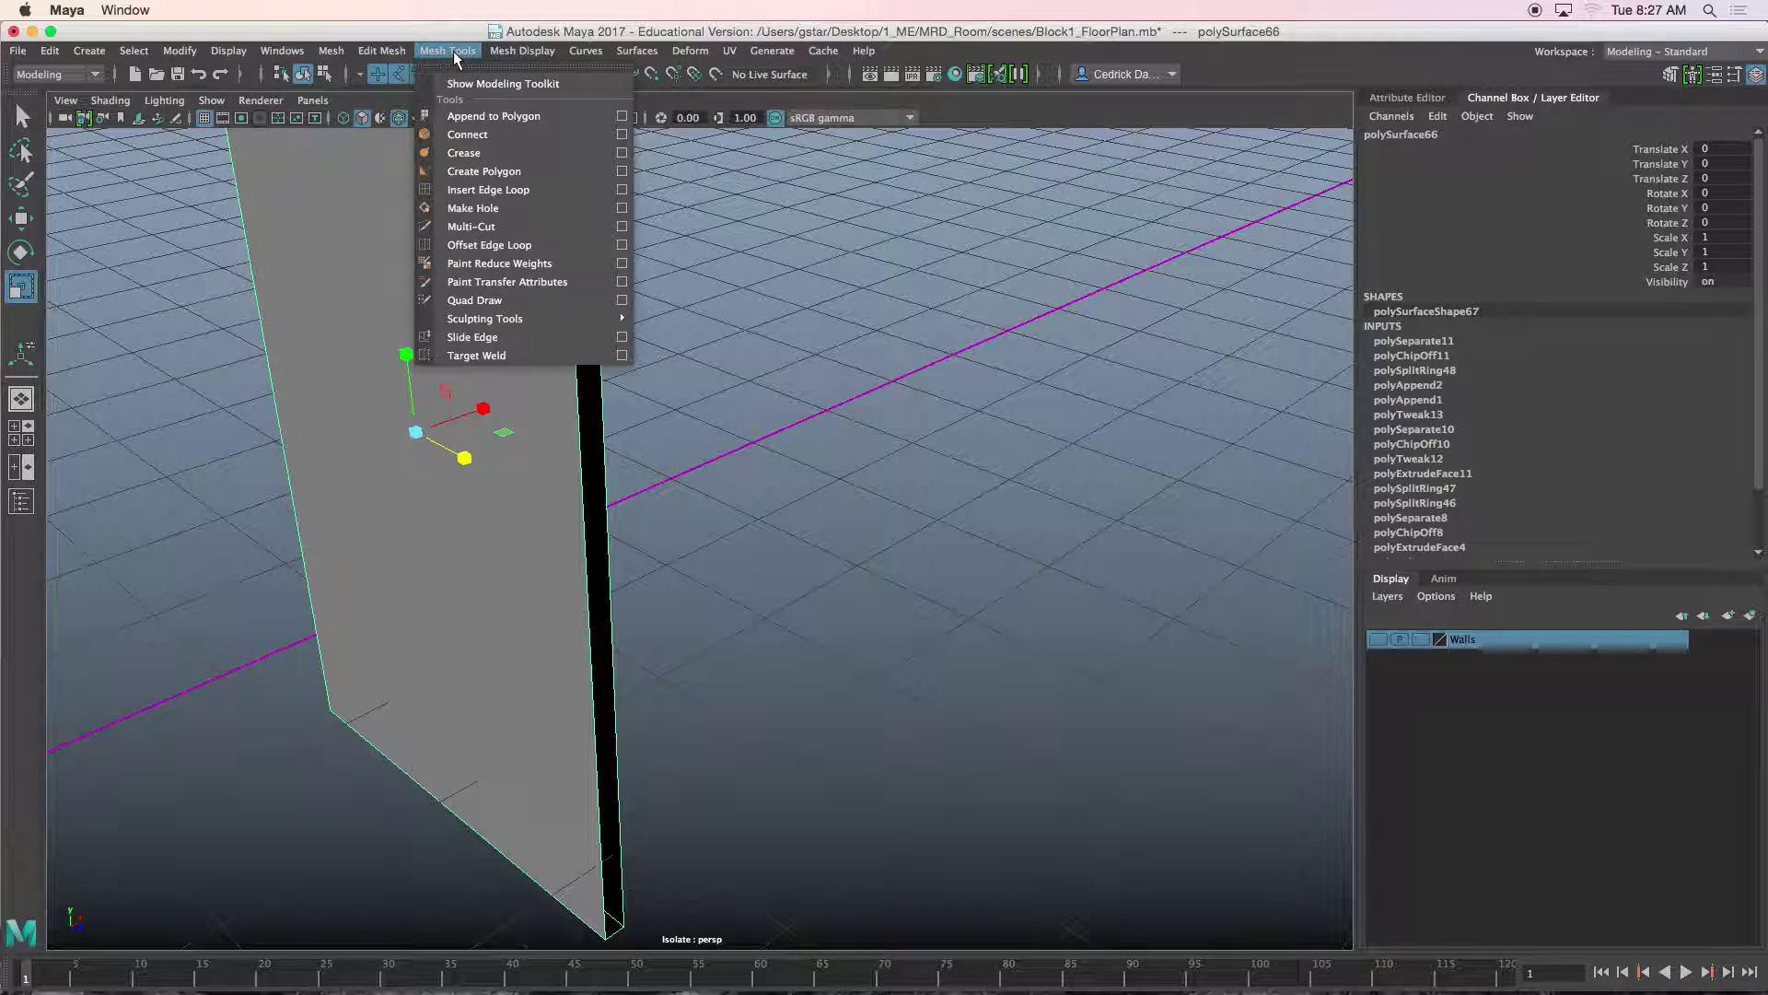
{"action": "left_click", "coordinate": [478, 118]}
{"action": "left_click", "coordinate": [572, 250]}
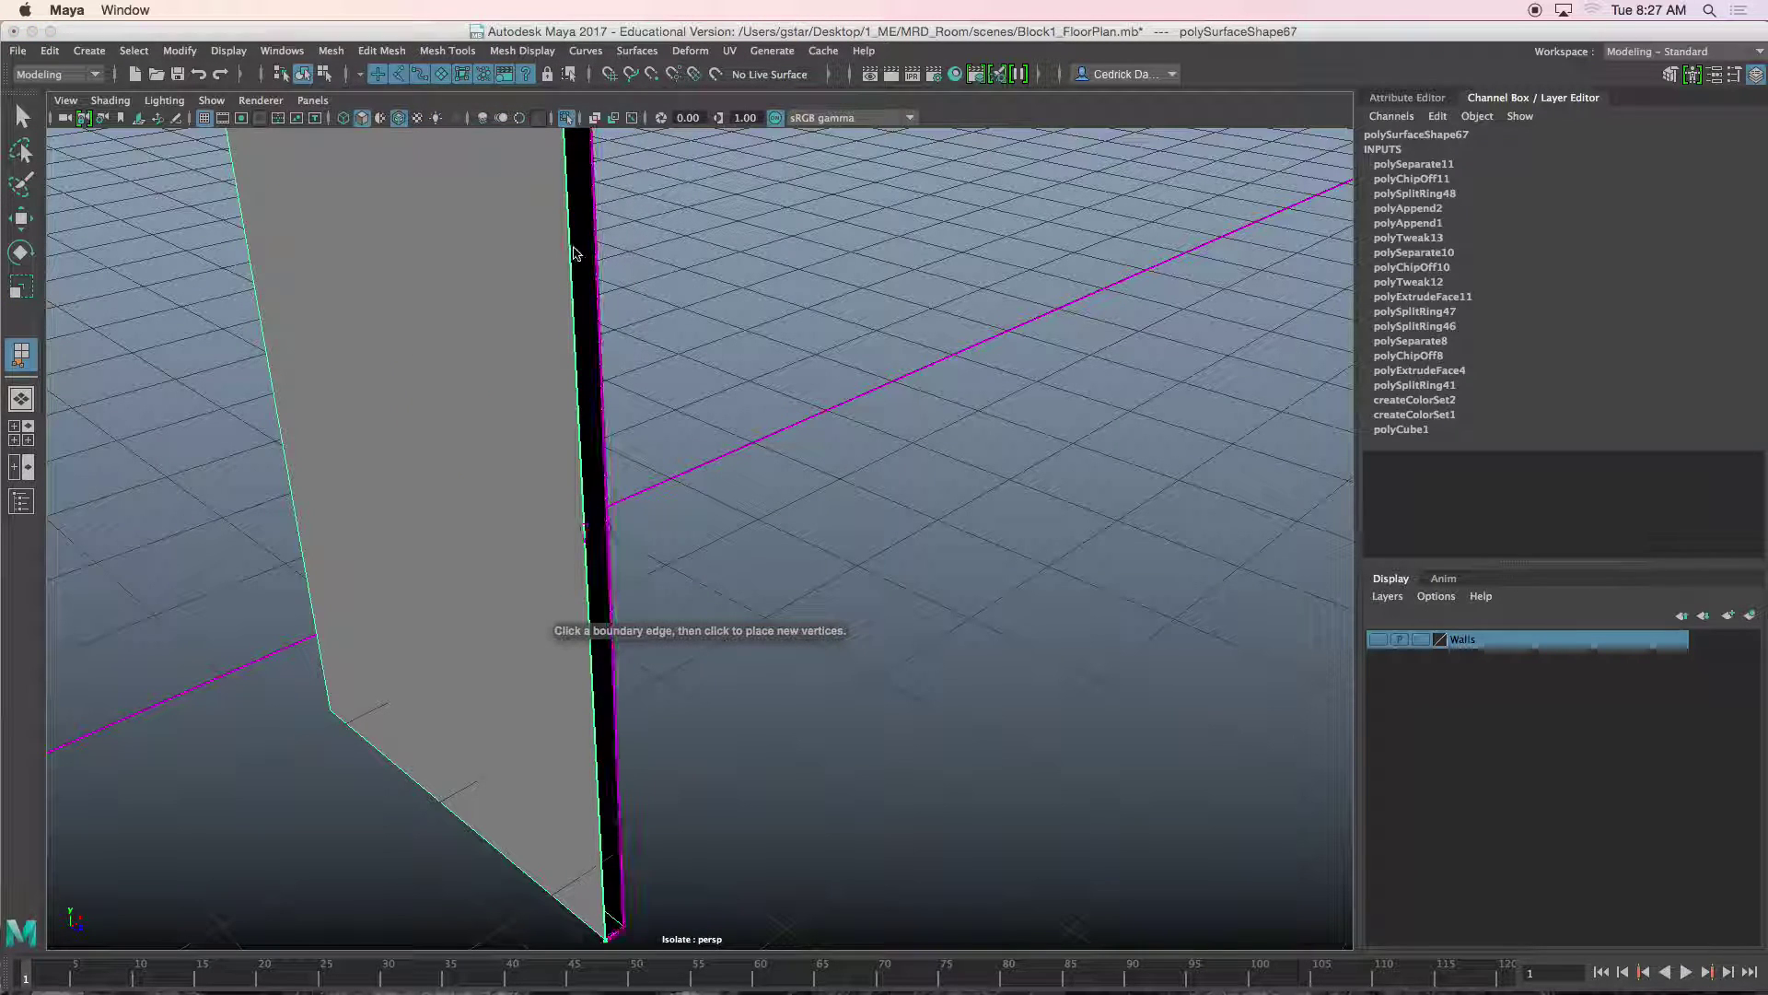
{"action": "left_click", "coordinate": [597, 250]}
{"action": "key", "text": "Return"}
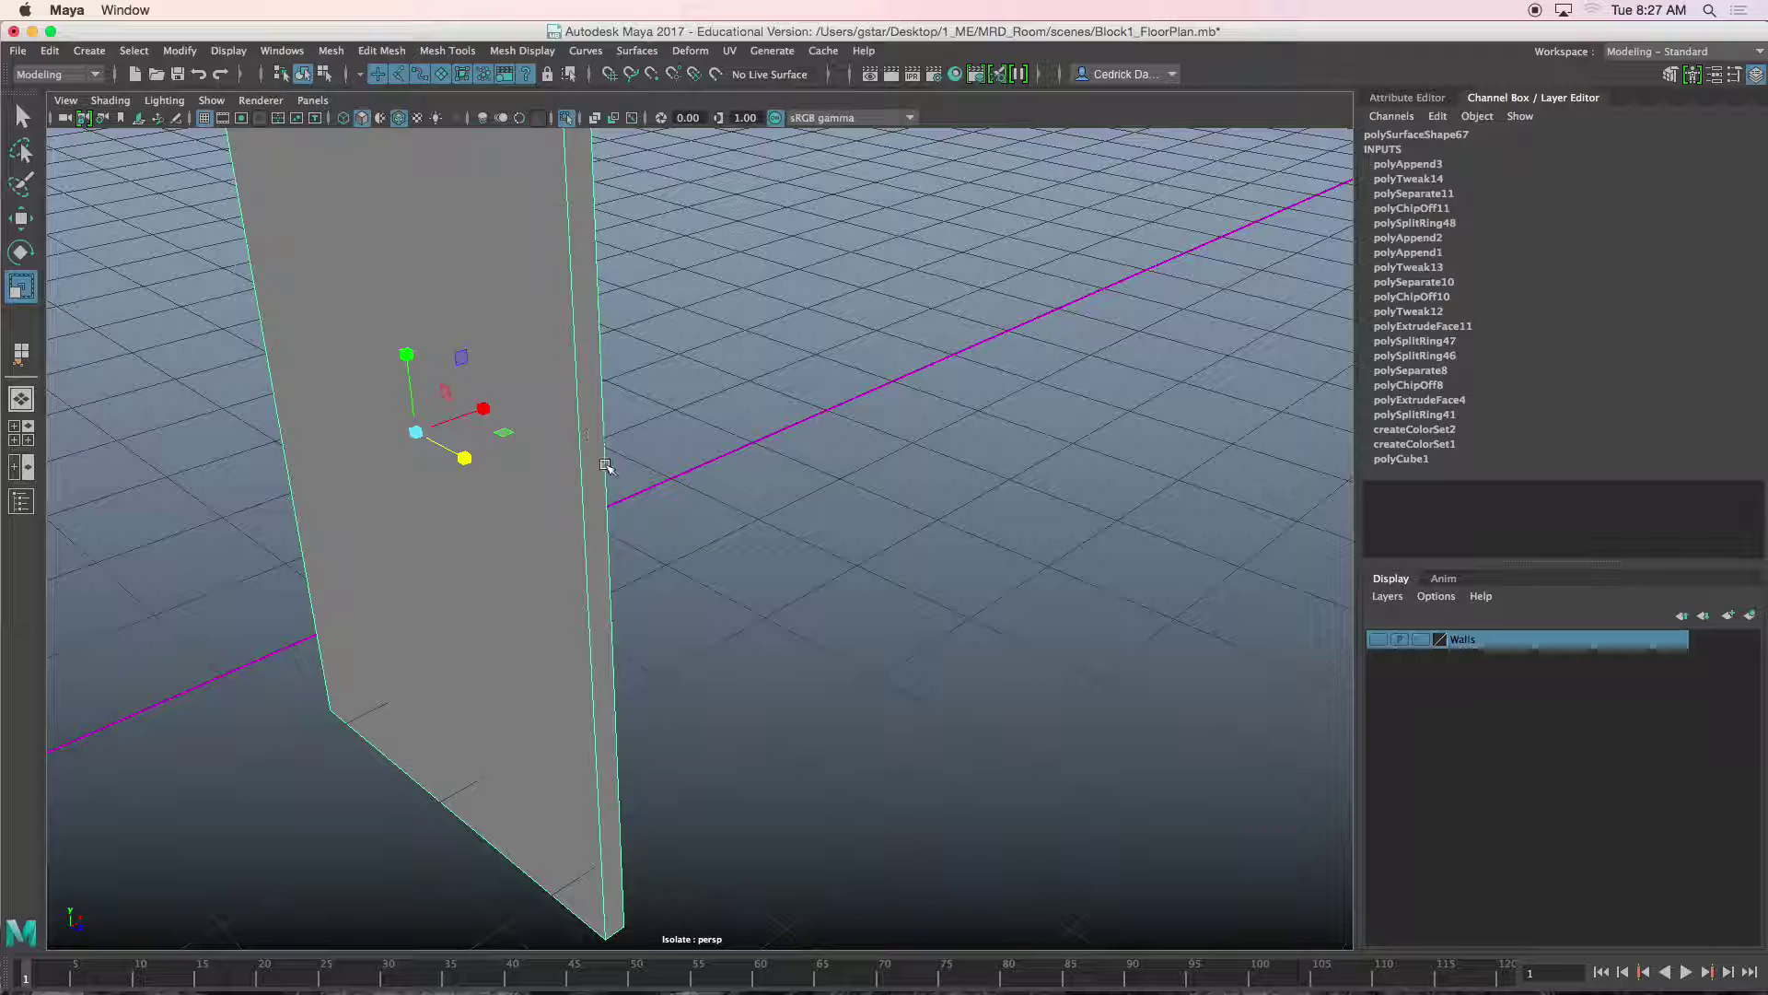
{"action": "key", "text": "ctrl+1"}
{"action": "left_click_drag", "start_coordinate": [734, 608], "coordinate": [848, 597], "text": "alt"}
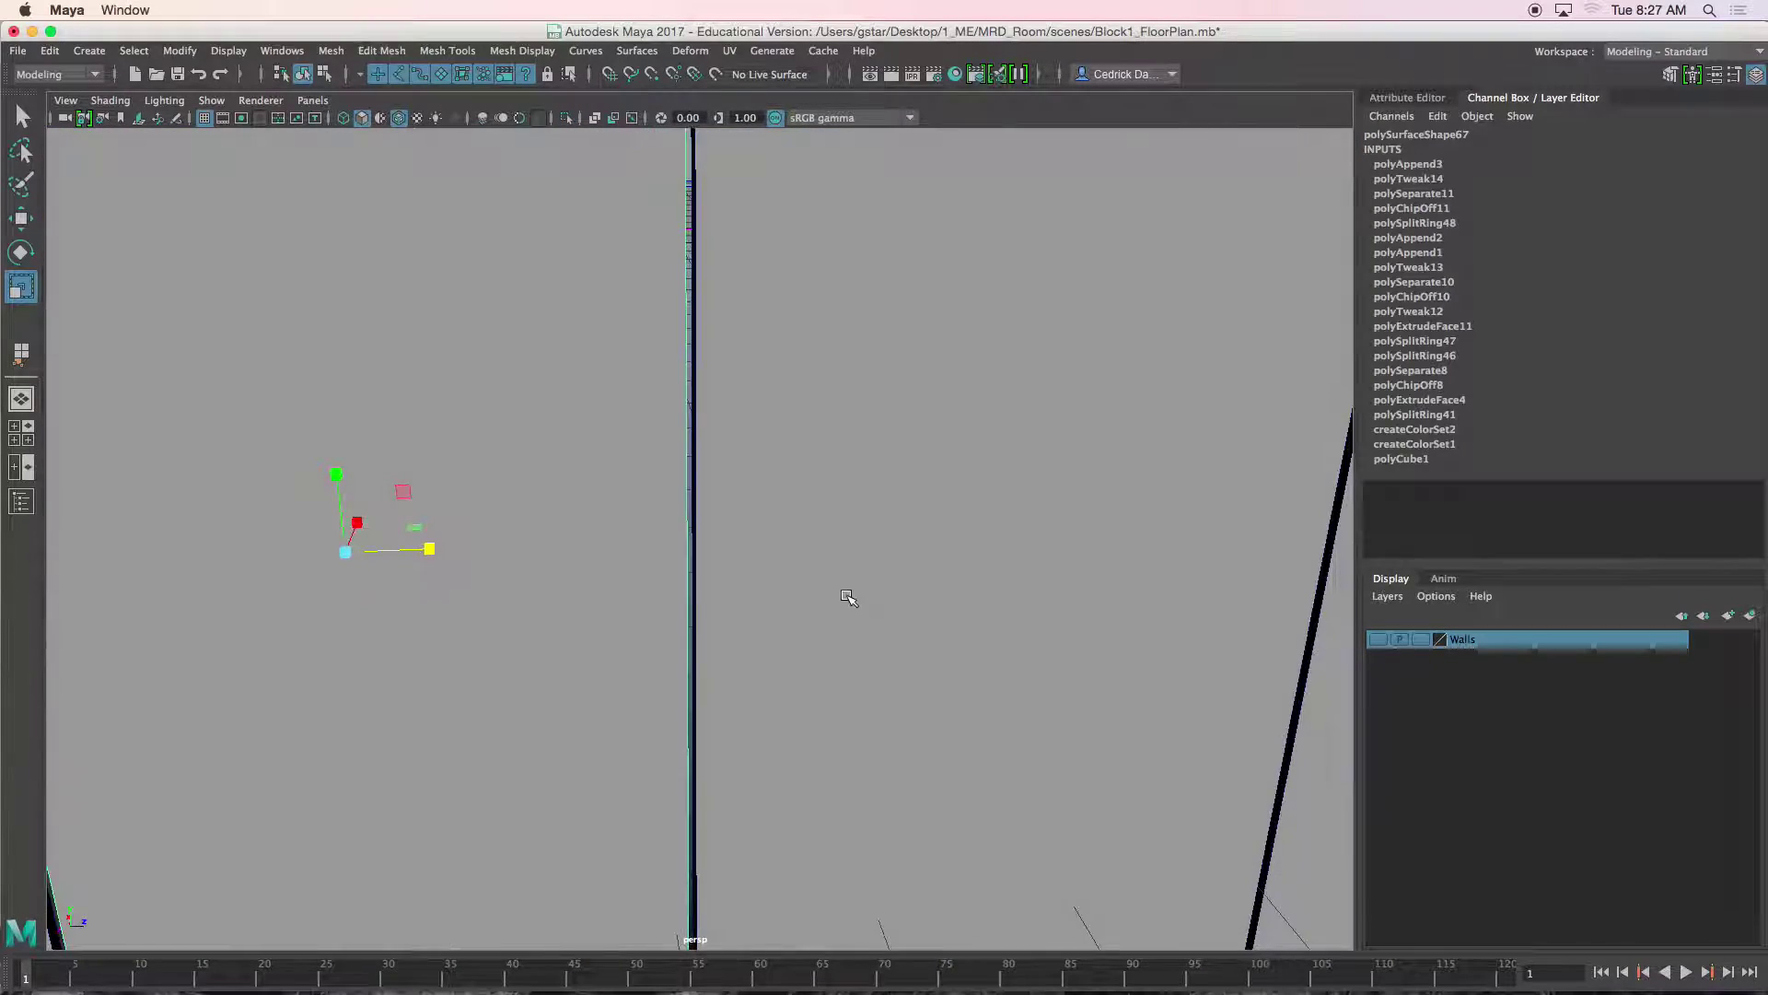
Isolate the second door section and close one of its open vertical sides with Append to Polygon.
{"action": "left_click", "coordinate": [887, 528]}
{"action": "scroll", "coordinate": [889, 526], "scroll_direction": "down", "scroll_amount": 3}
{"action": "middle_click_drag", "start_coordinate": [889, 526], "coordinate": [827, 587], "text": "alt"}
{"action": "scroll", "coordinate": [805, 553], "scroll_direction": "down", "scroll_amount": 3}
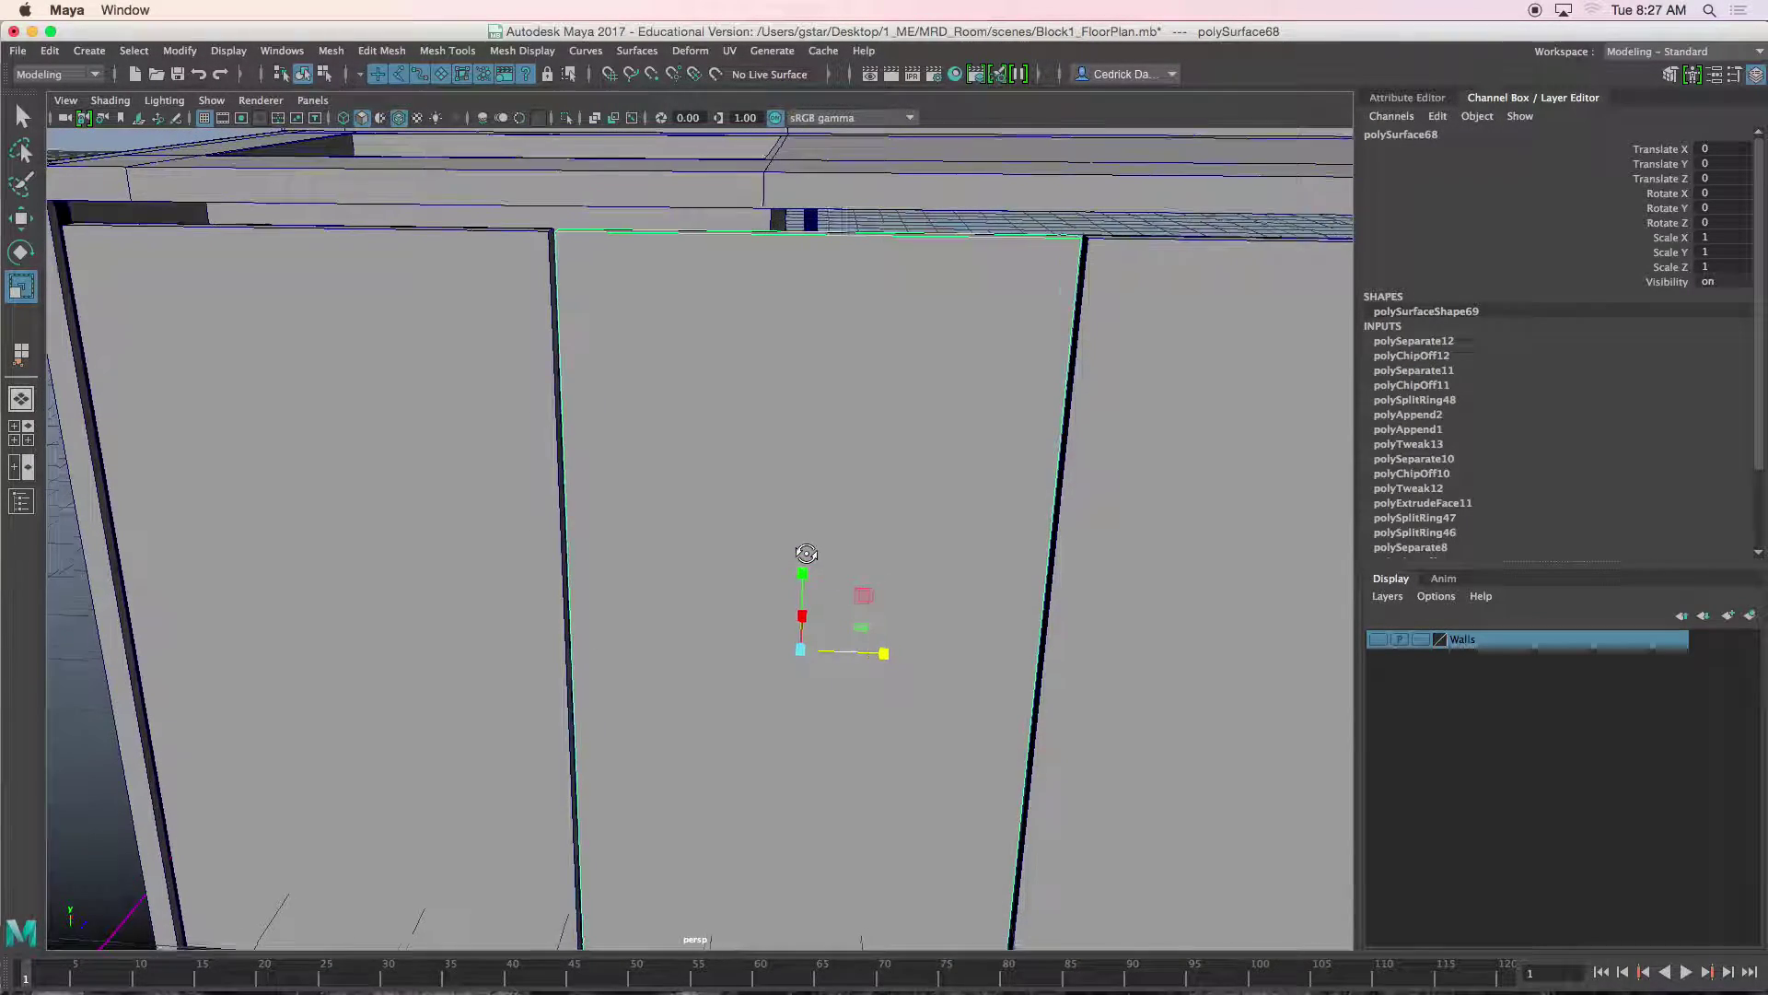
{"action": "key", "text": "ctrl+1"}
{"action": "left_click_drag", "start_coordinate": [803, 552], "coordinate": [1063, 561], "text": "alt"}
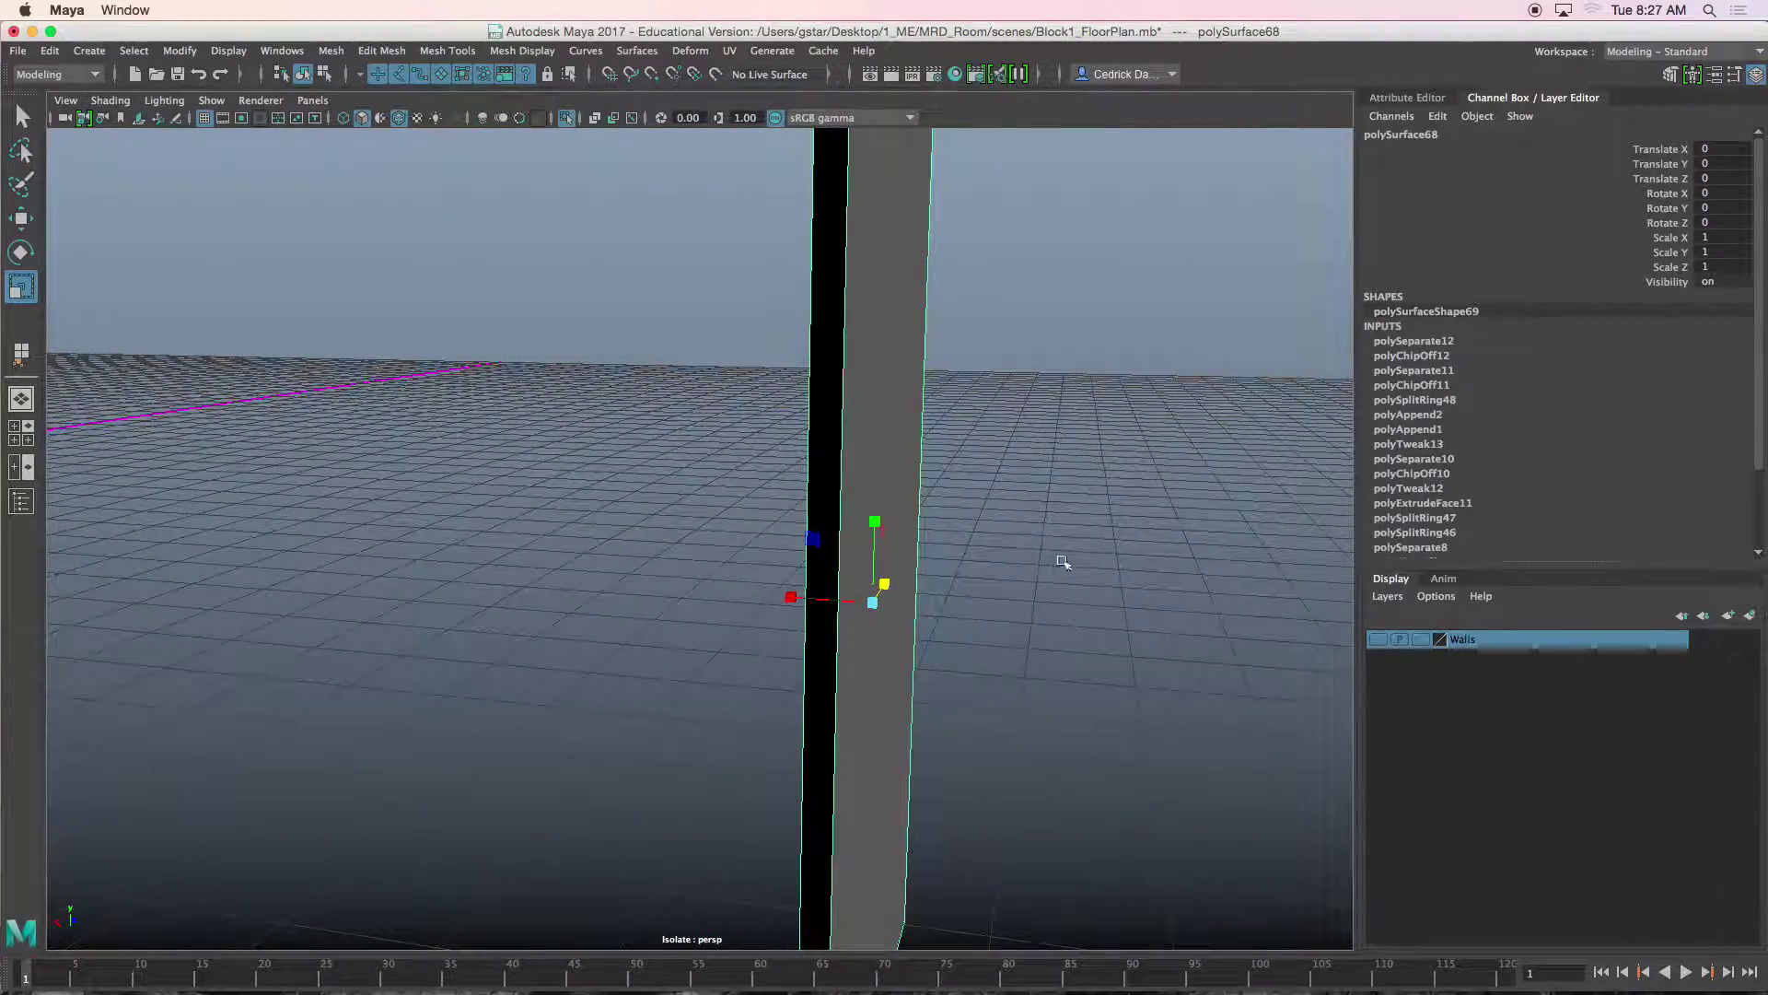
{"action": "left_click", "coordinate": [413, 53]}
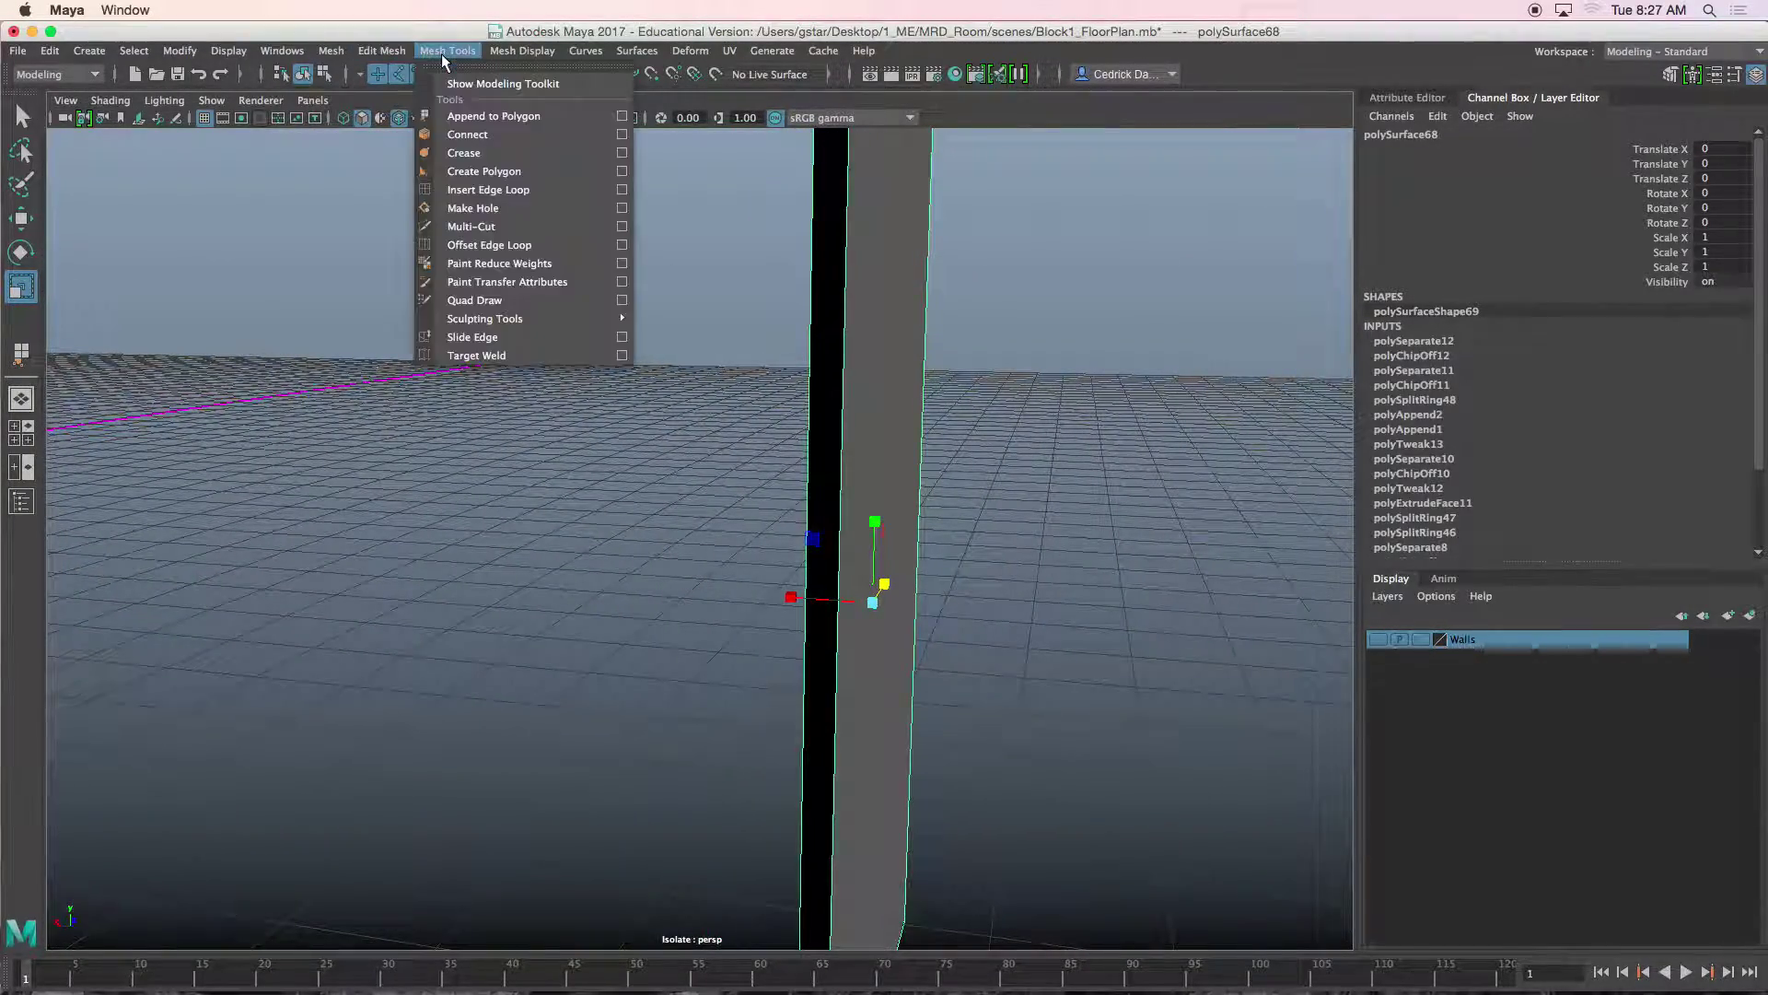
{"action": "left_click", "coordinate": [461, 116]}
{"action": "left_click", "coordinate": [847, 333]}
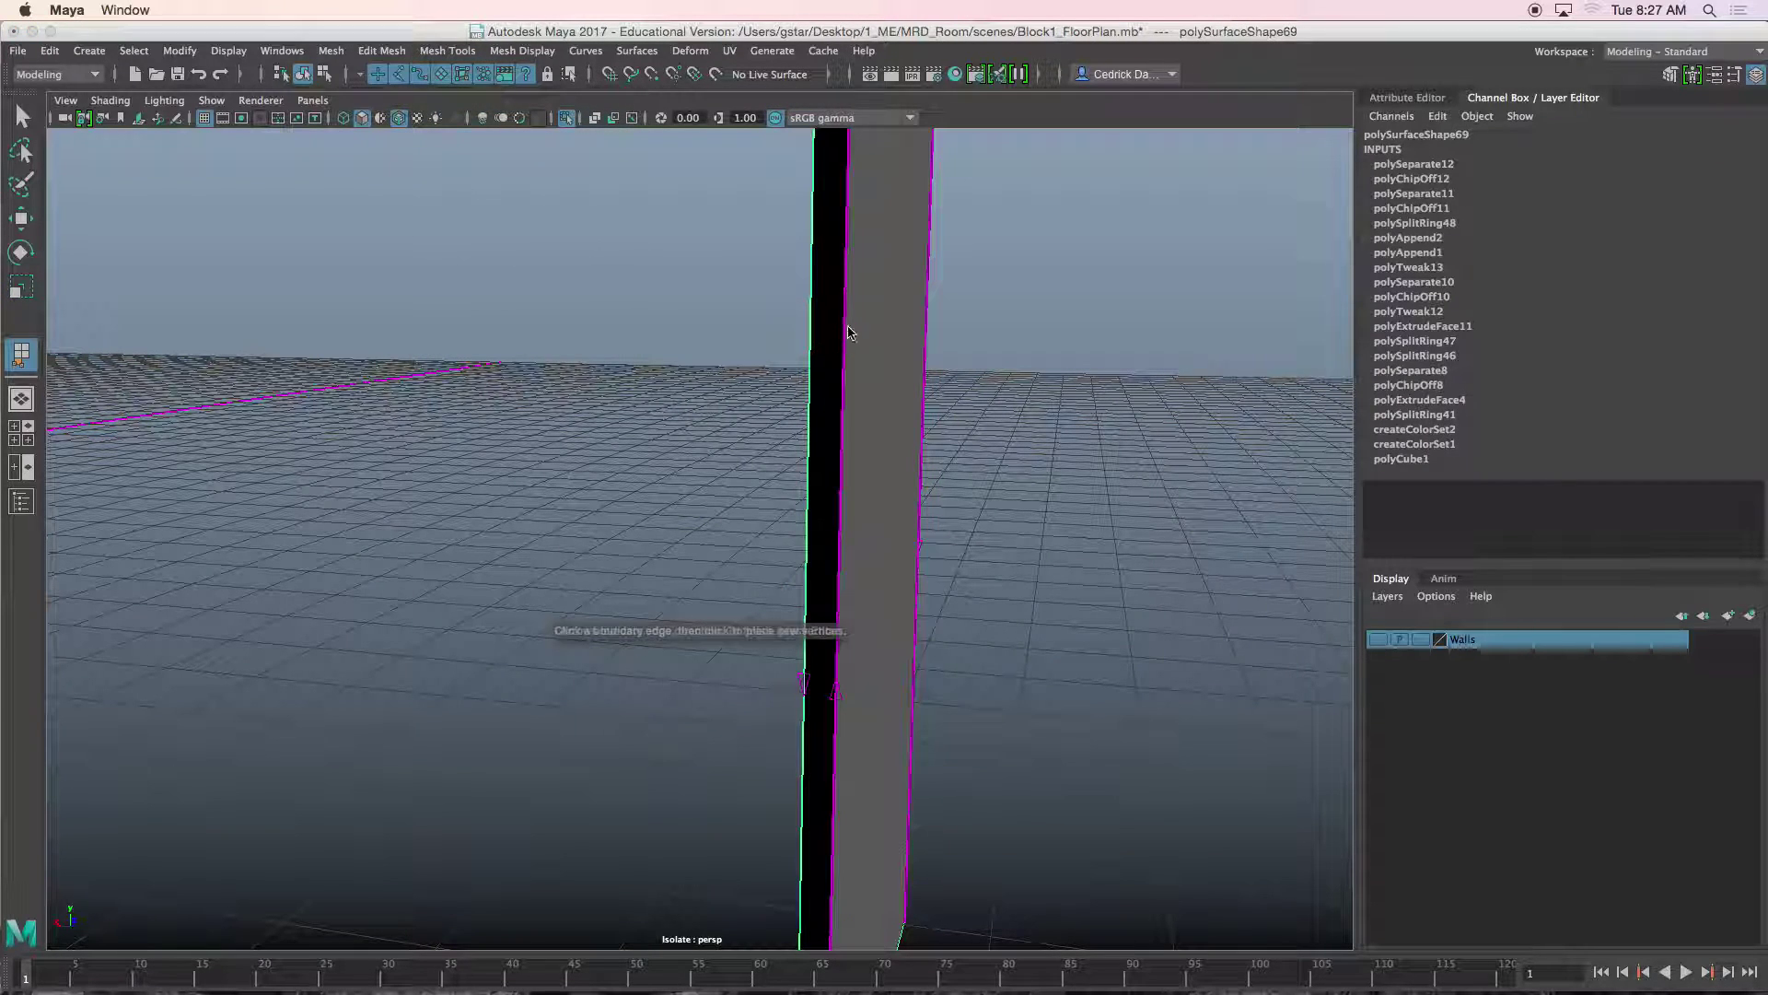
{"action": "left_click_drag", "start_coordinate": [847, 333], "coordinate": [672, 335], "text": "alt"}
{"action": "key", "text": "Return"}
Close the second door section's opposite open side with Append to Polygon and bring the rest of the scene back into view.
{"action": "key", "text": "r"}
{"action": "mouse_move", "coordinate": [896, 382]}
{"action": "left_mouse_down", "text": "alt"}
{"action": "mouse_move", "coordinate": [876, 387]}
{"action": "mouse_move", "coordinate": [916, 406]}
{"action": "left_mouse_up", "text": "alt"}
{"action": "key", "text": "y"}
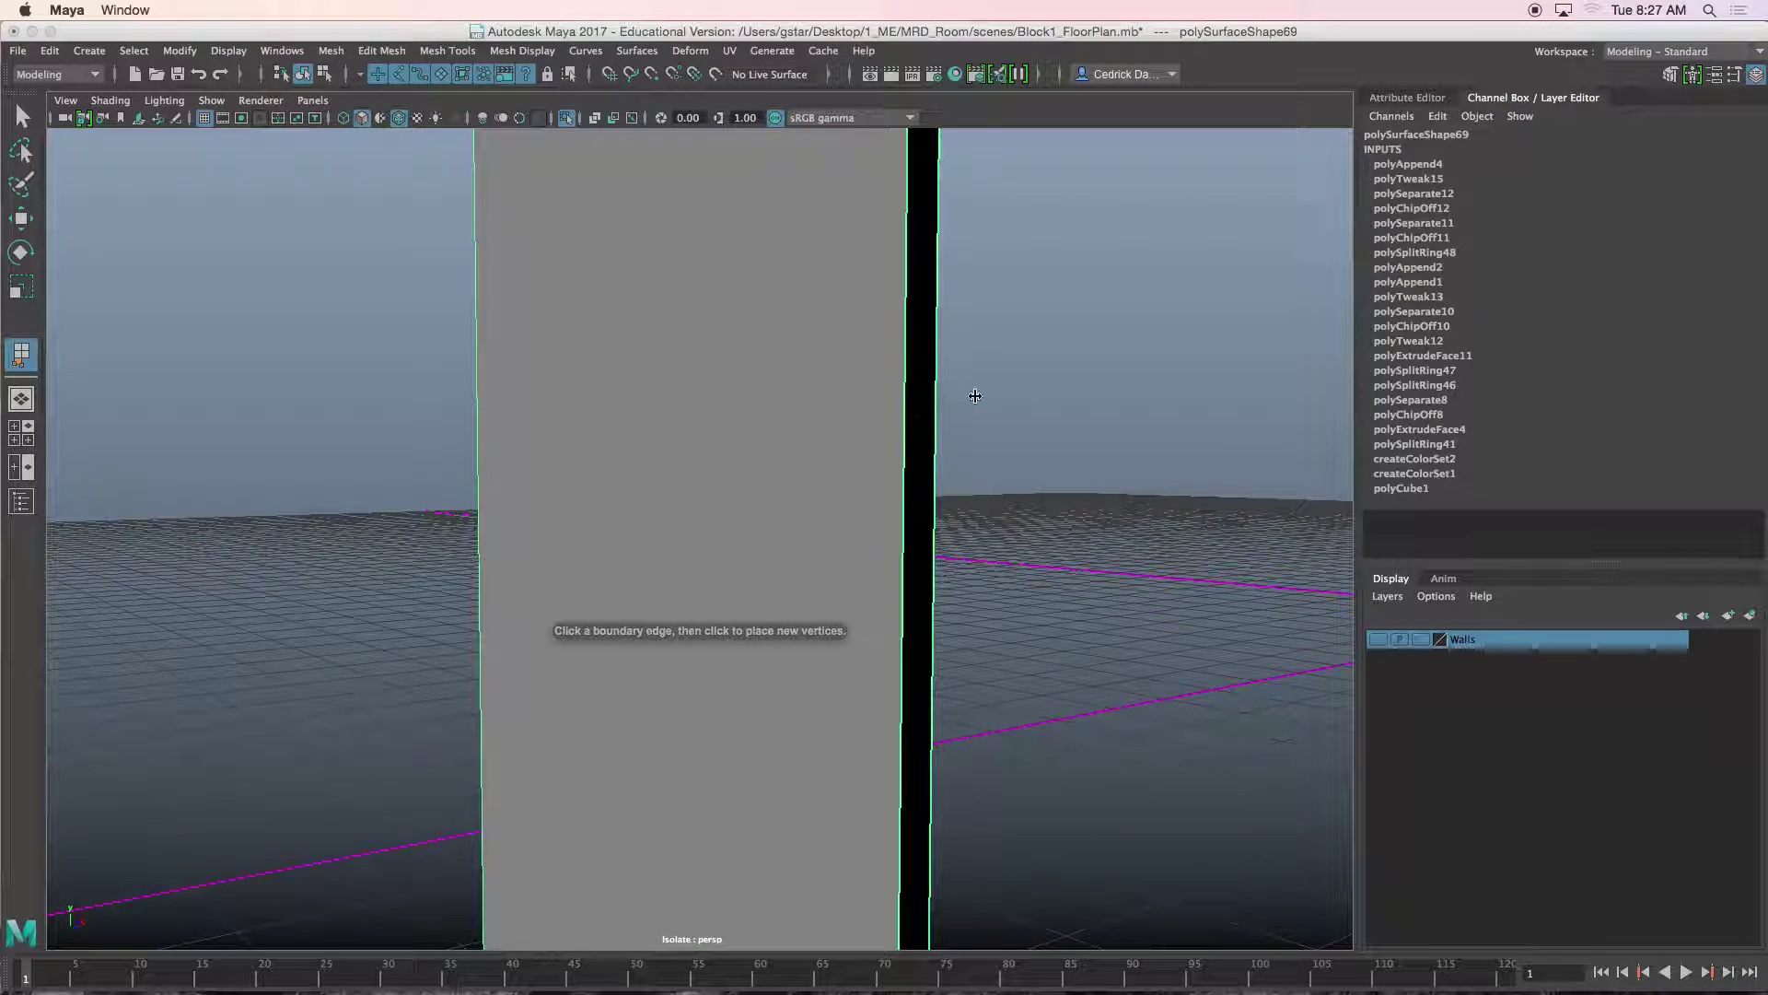
{"action": "left_click", "coordinate": [915, 411]}
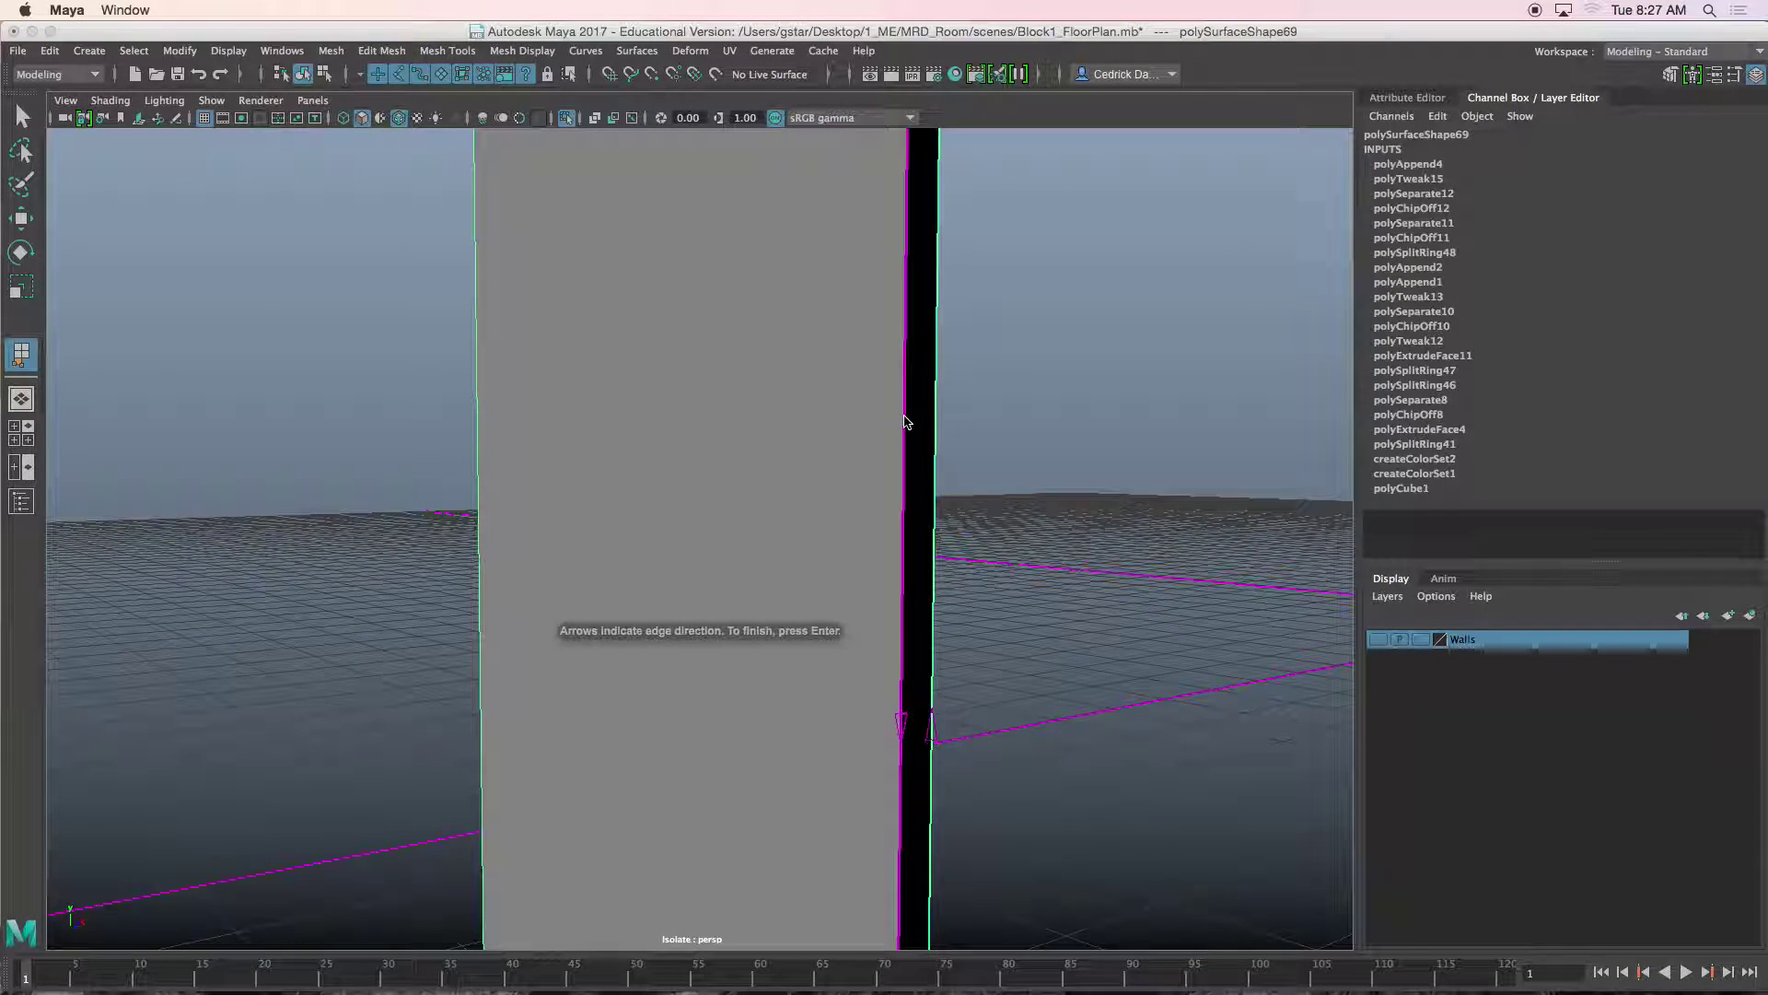
{"action": "left_click", "coordinate": [904, 417]}
{"action": "key", "text": "Return"}
{"action": "key", "text": "r"}
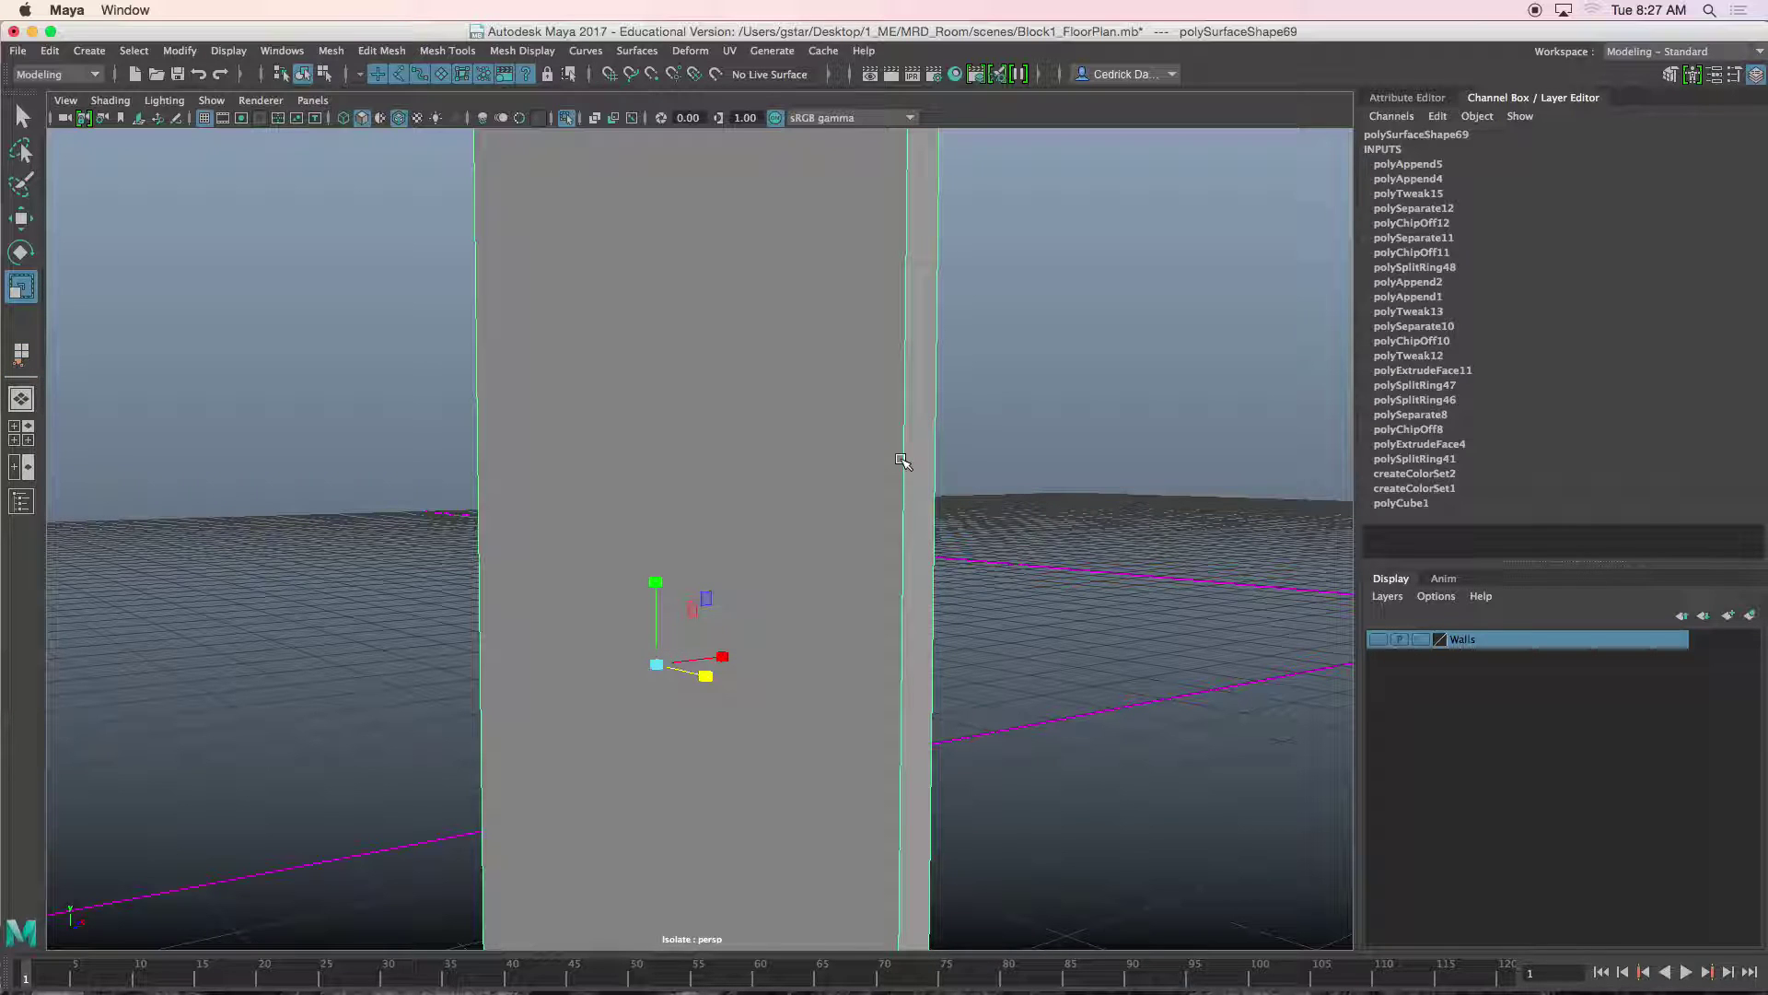
{"action": "key", "text": "ctrl+1"}
Isolate the third door section and fill its first open vertical side with Append to Polygon.
{"action": "left_click_drag", "start_coordinate": [875, 572], "coordinate": [978, 573], "text": "alt"}
{"action": "left_click", "coordinate": [1114, 545]}
{"action": "middle_click_drag", "start_coordinate": [1116, 545], "coordinate": [866, 547], "text": "alt"}
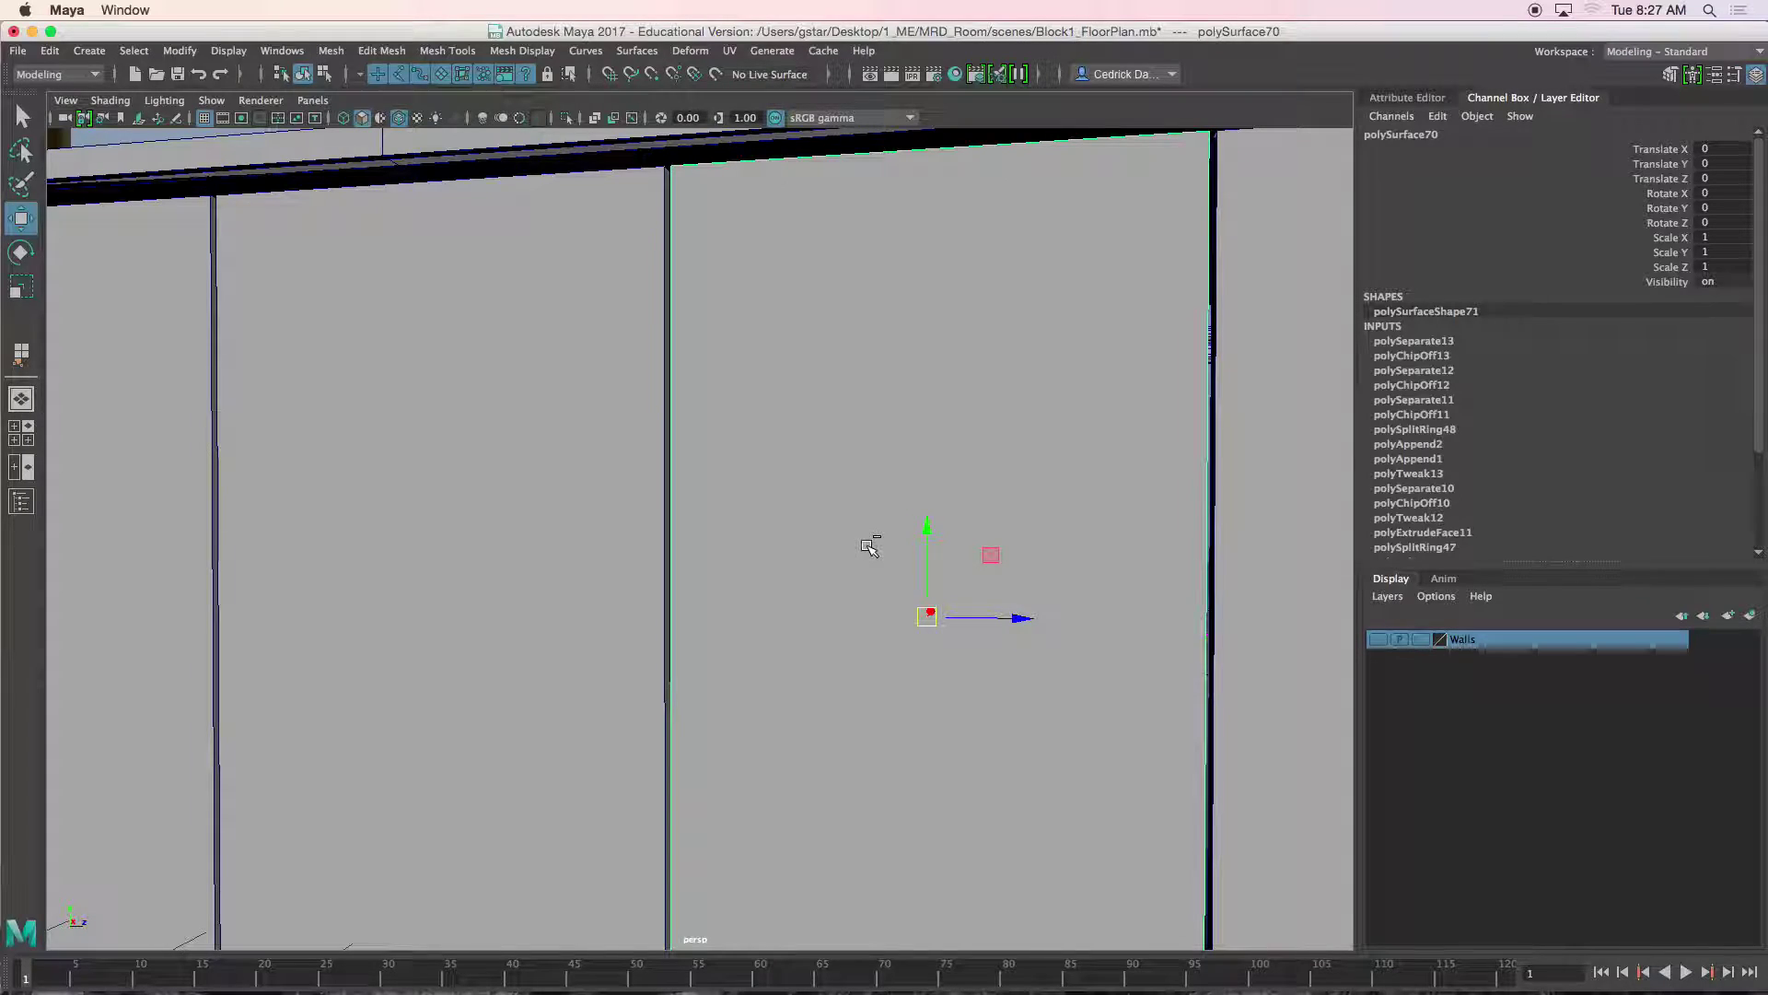
{"action": "key", "text": "ctrl+1"}
{"action": "left_click_drag", "start_coordinate": [808, 564], "coordinate": [921, 566], "text": "alt"}
{"action": "key", "text": "g"}
{"action": "scroll", "coordinate": [908, 516], "scroll_direction": "up", "scroll_amount": 2}
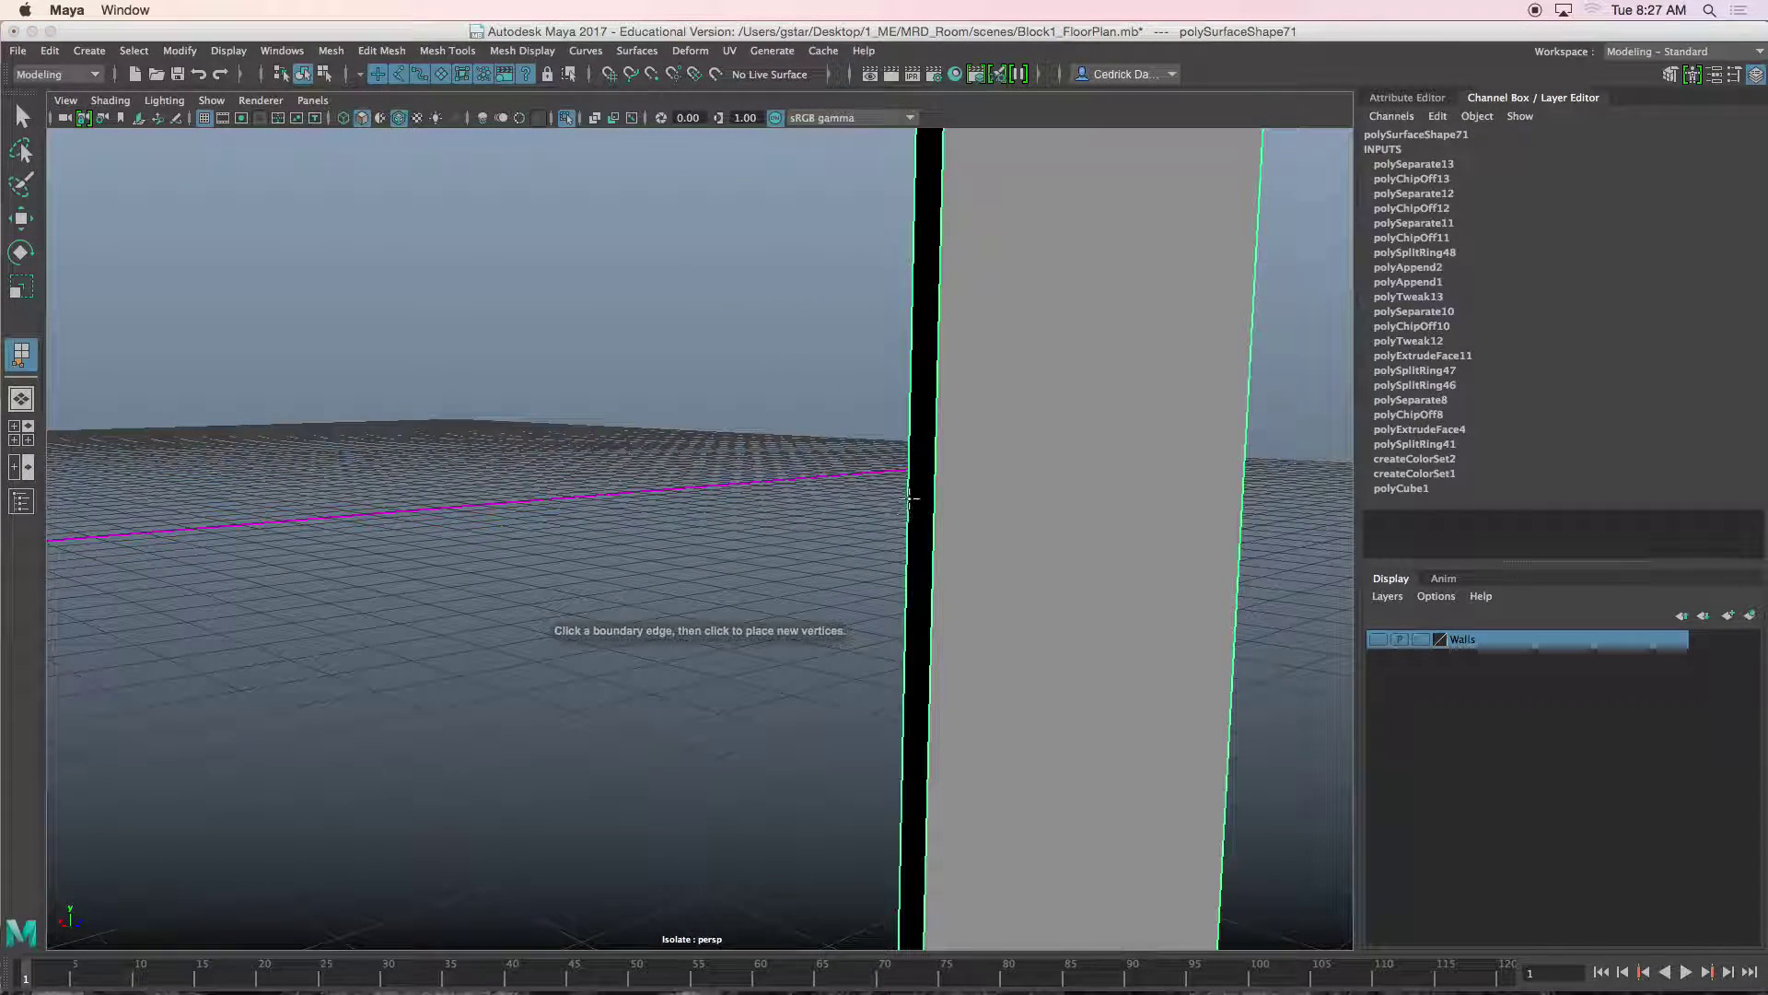
{"action": "left_click", "coordinate": [926, 502]}
{"action": "left_click", "coordinate": [934, 495]}
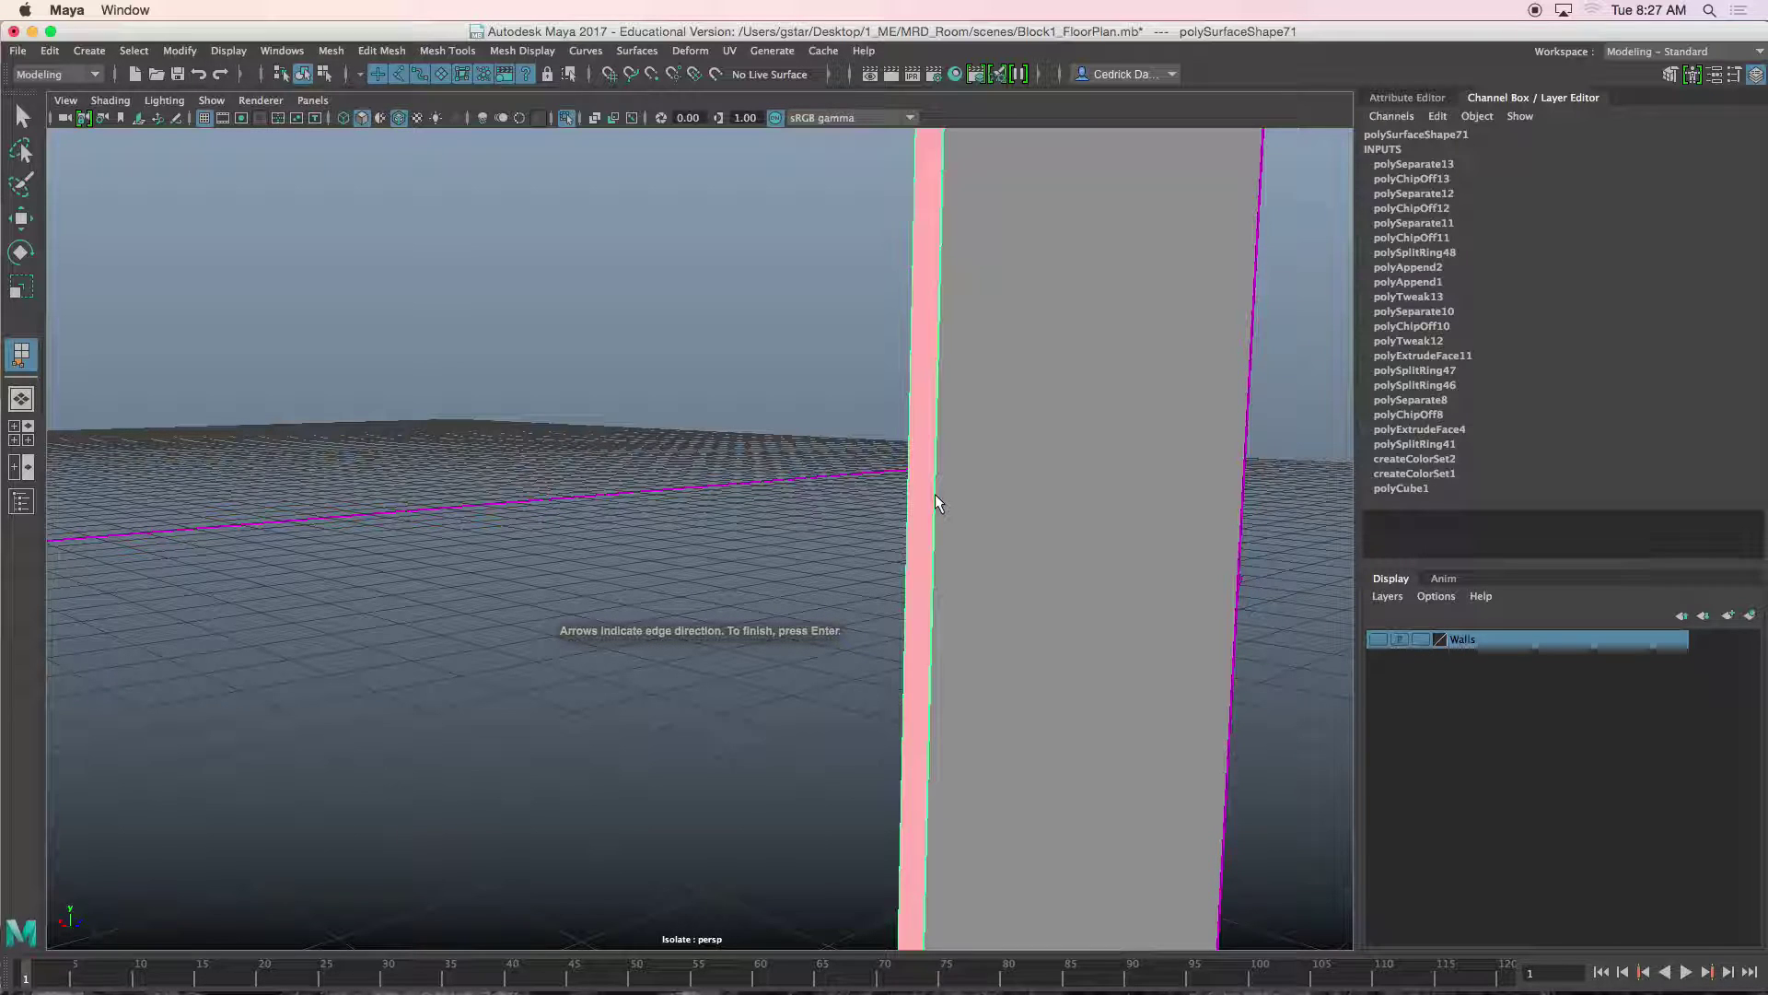
{"action": "key", "text": "Return"}
Fill the third door section's remaining open side with Append to Polygon and show the whole scene again.
{"action": "left_click_drag", "start_coordinate": [1033, 517], "coordinate": [737, 509], "text": "alt"}
{"action": "key", "text": "y"}
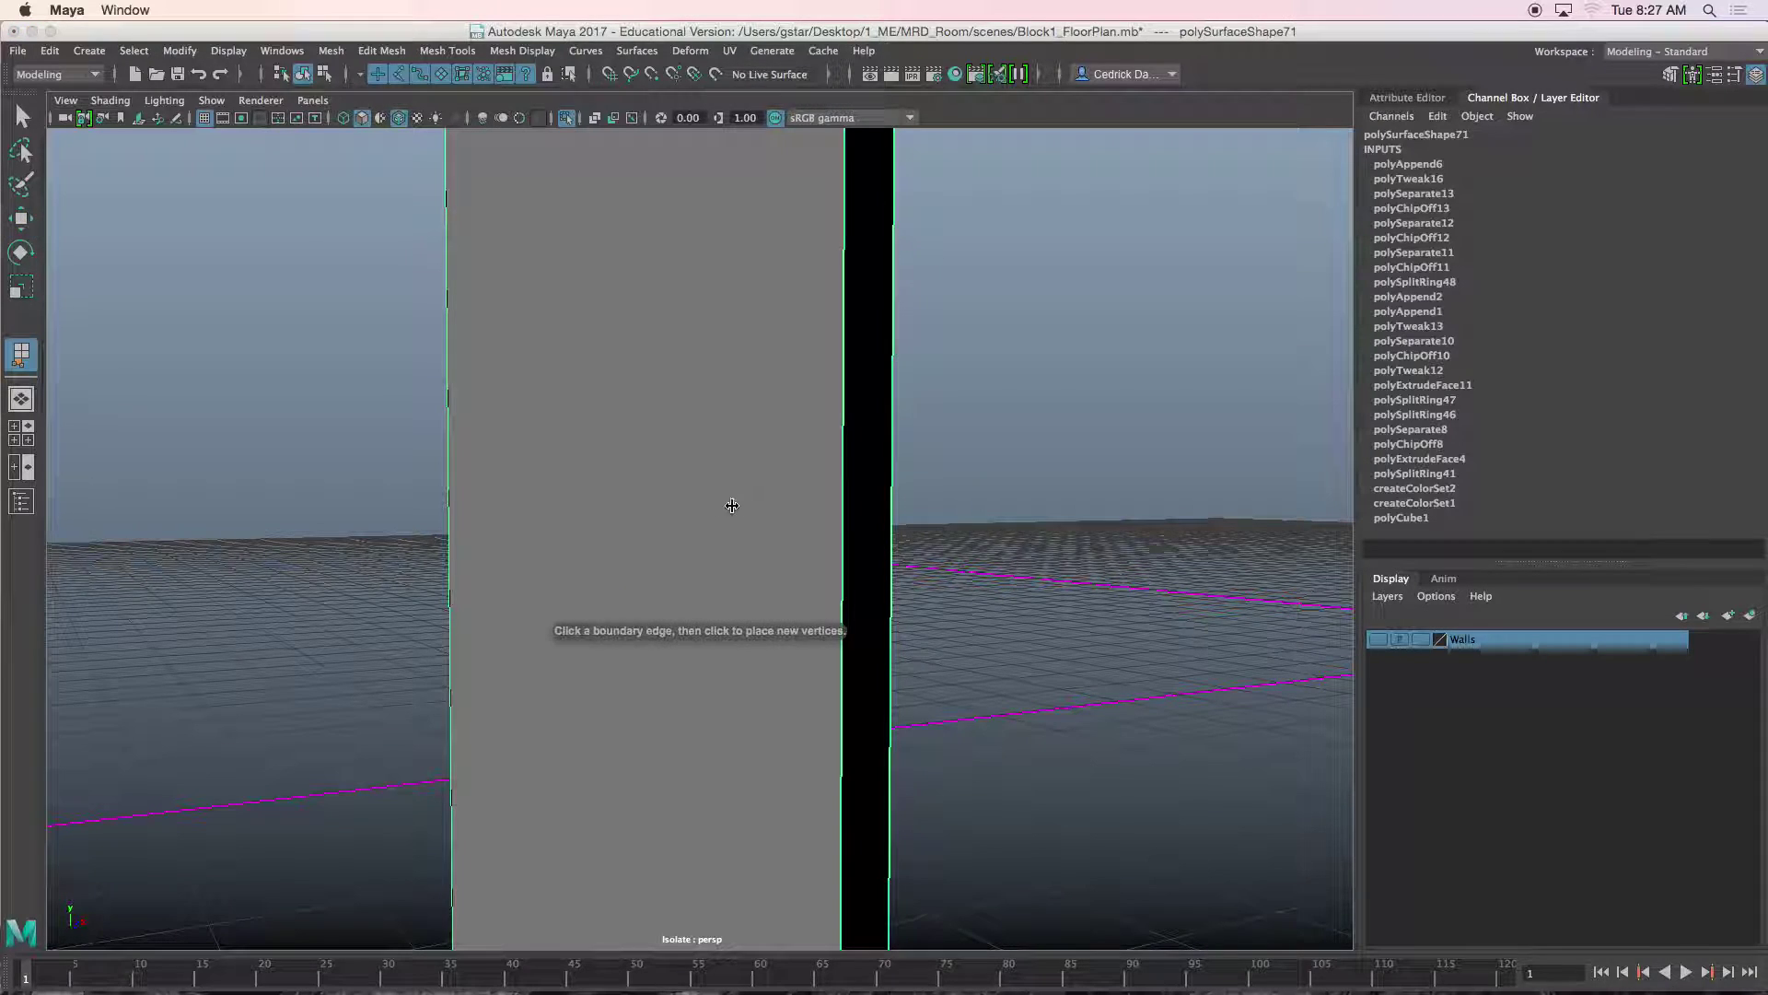
{"action": "left_click", "coordinate": [842, 468]}
{"action": "left_click", "coordinate": [893, 458]}
{"action": "key", "text": "Return"}
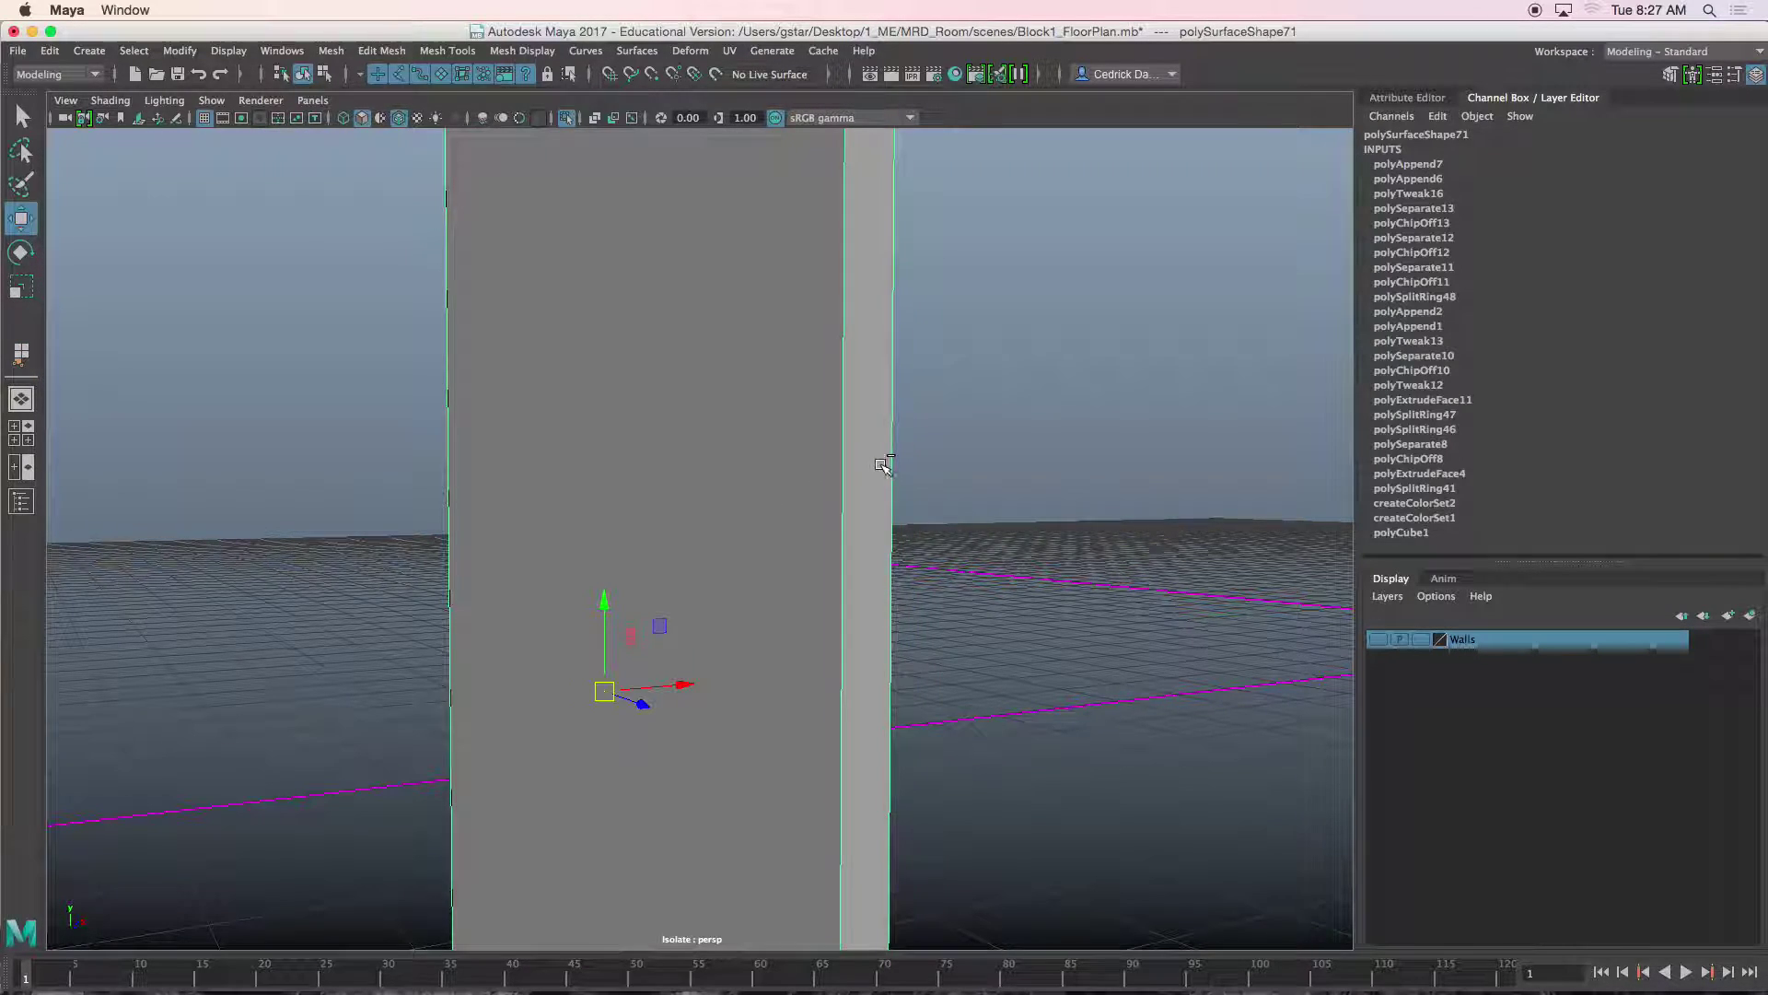
{"action": "key", "text": "ctrl+1"}
Select the last door section at the island's far end and isolate it.
{"action": "scroll", "coordinate": [817, 531], "scroll_direction": "down", "scroll_amount": 5}
{"action": "left_click_drag", "start_coordinate": [817, 531], "coordinate": [998, 529], "text": "alt"}
{"action": "middle_click_drag", "start_coordinate": [998, 529], "coordinate": [849, 531], "text": "alt"}
{"action": "left_click", "coordinate": [990, 486]}
{"action": "left_click_drag", "start_coordinate": [990, 486], "coordinate": [921, 494], "text": "alt"}
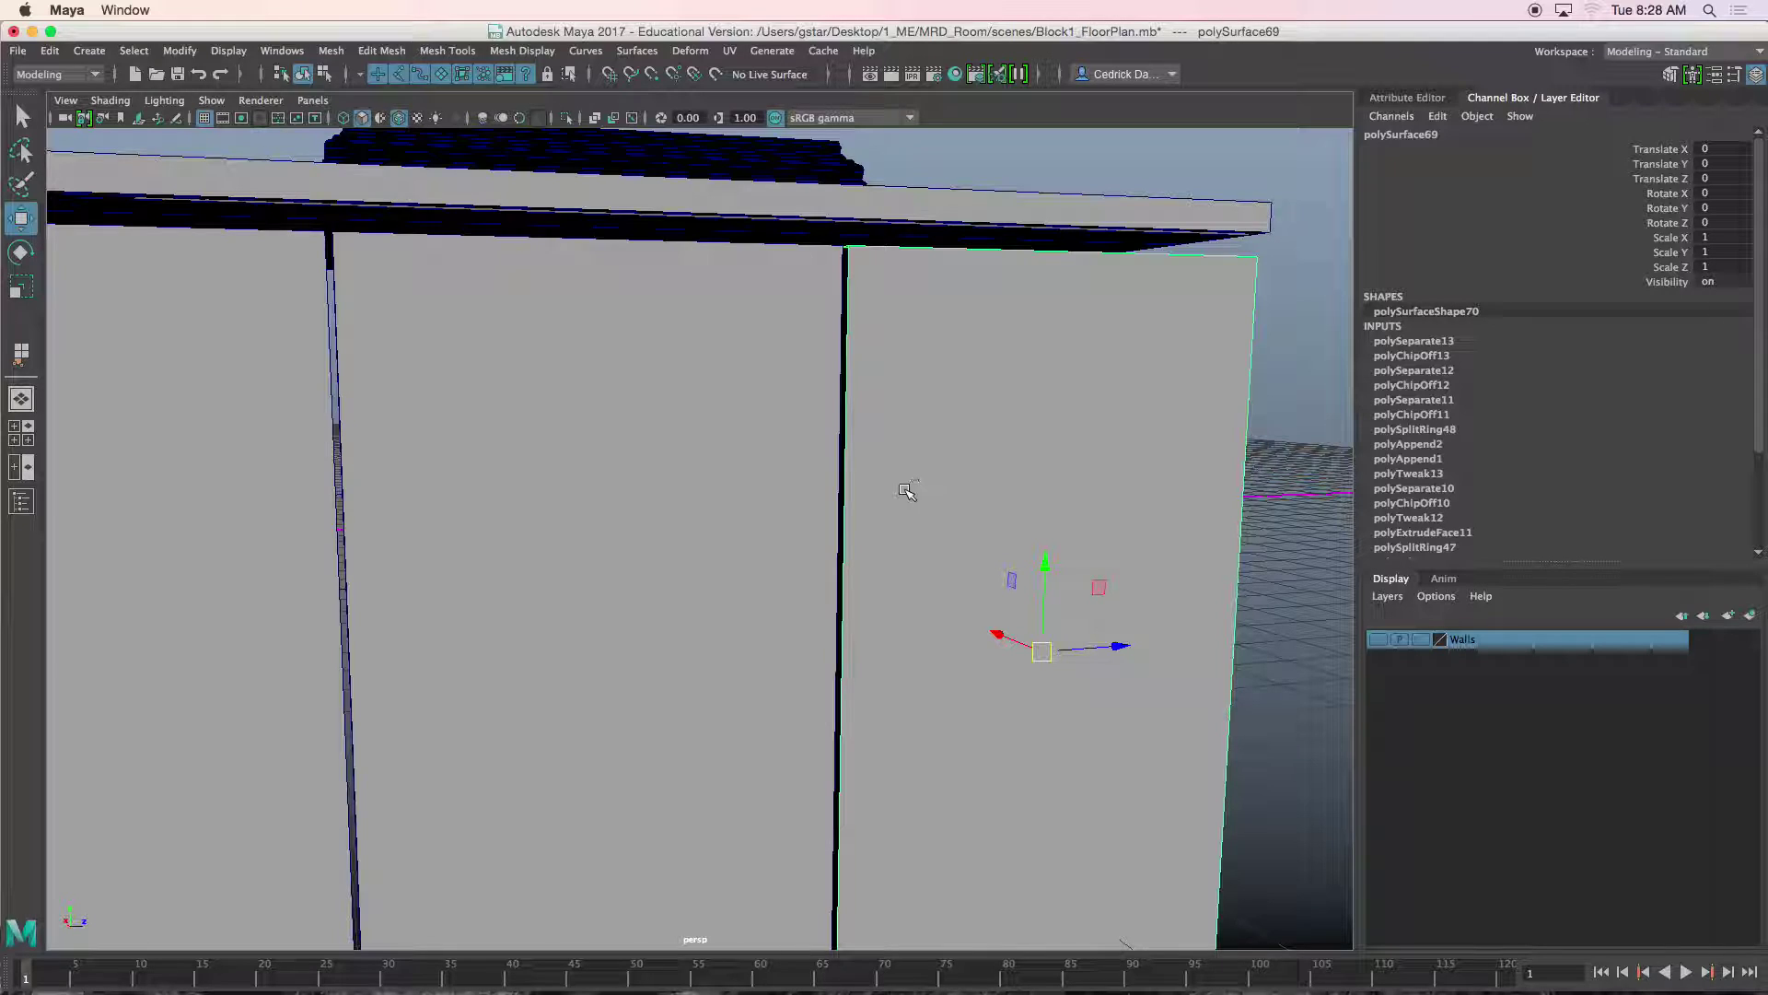
{"action": "key", "text": "ctrl+1"}
{"action": "left_click_drag", "start_coordinate": [893, 553], "coordinate": [911, 542], "text": "alt"}
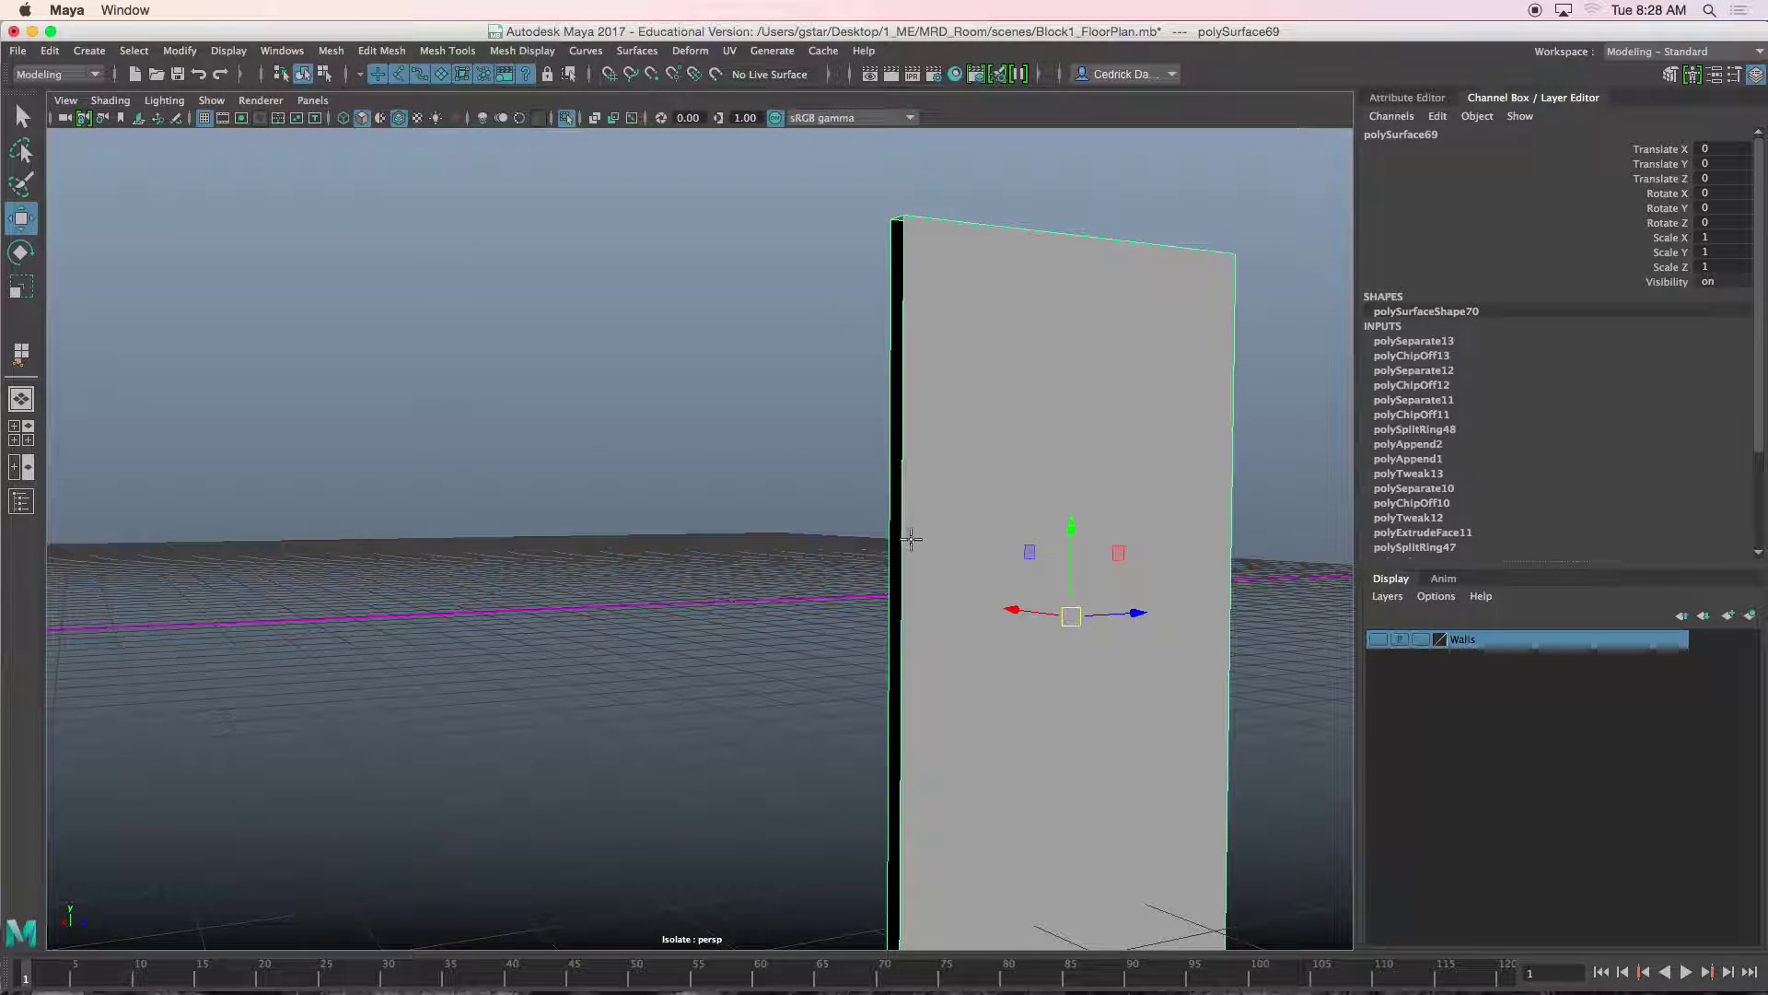
Close the last door section's open vertical side with Append to Polygon and exit isolation.
{"action": "key", "text": "g"}
{"action": "scroll", "coordinate": [958, 535], "scroll_direction": "up", "scroll_amount": 5}
{"action": "left_click", "coordinate": [1017, 513]}
{"action": "left_click", "coordinate": [998, 512]}
{"action": "key", "text": "Return"}
{"action": "key", "text": "f"}
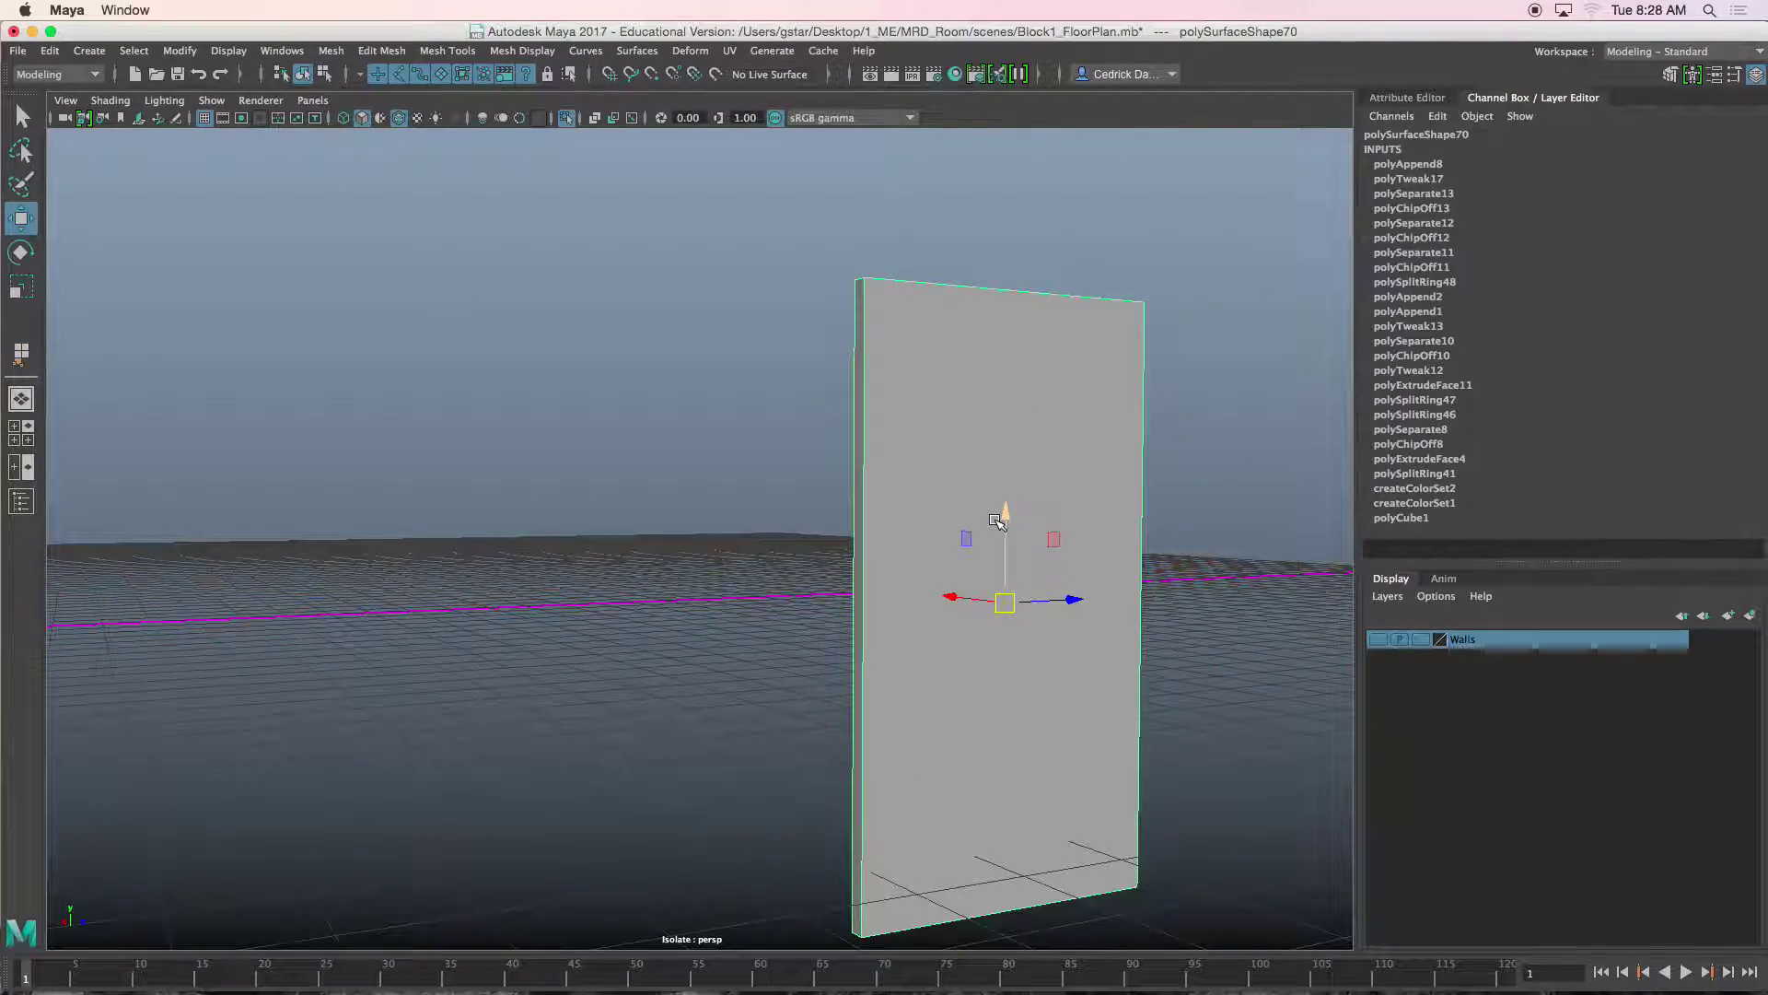
{"action": "key", "text": "ctrl+1"}
Compare the island's corner with the reference image, then select and isolate the island's end panel.
{"action": "scroll", "coordinate": [995, 525], "scroll_direction": "down", "scroll_amount": 4}
{"action": "left_click_drag", "start_coordinate": [912, 564], "coordinate": [879, 585], "text": "alt"}
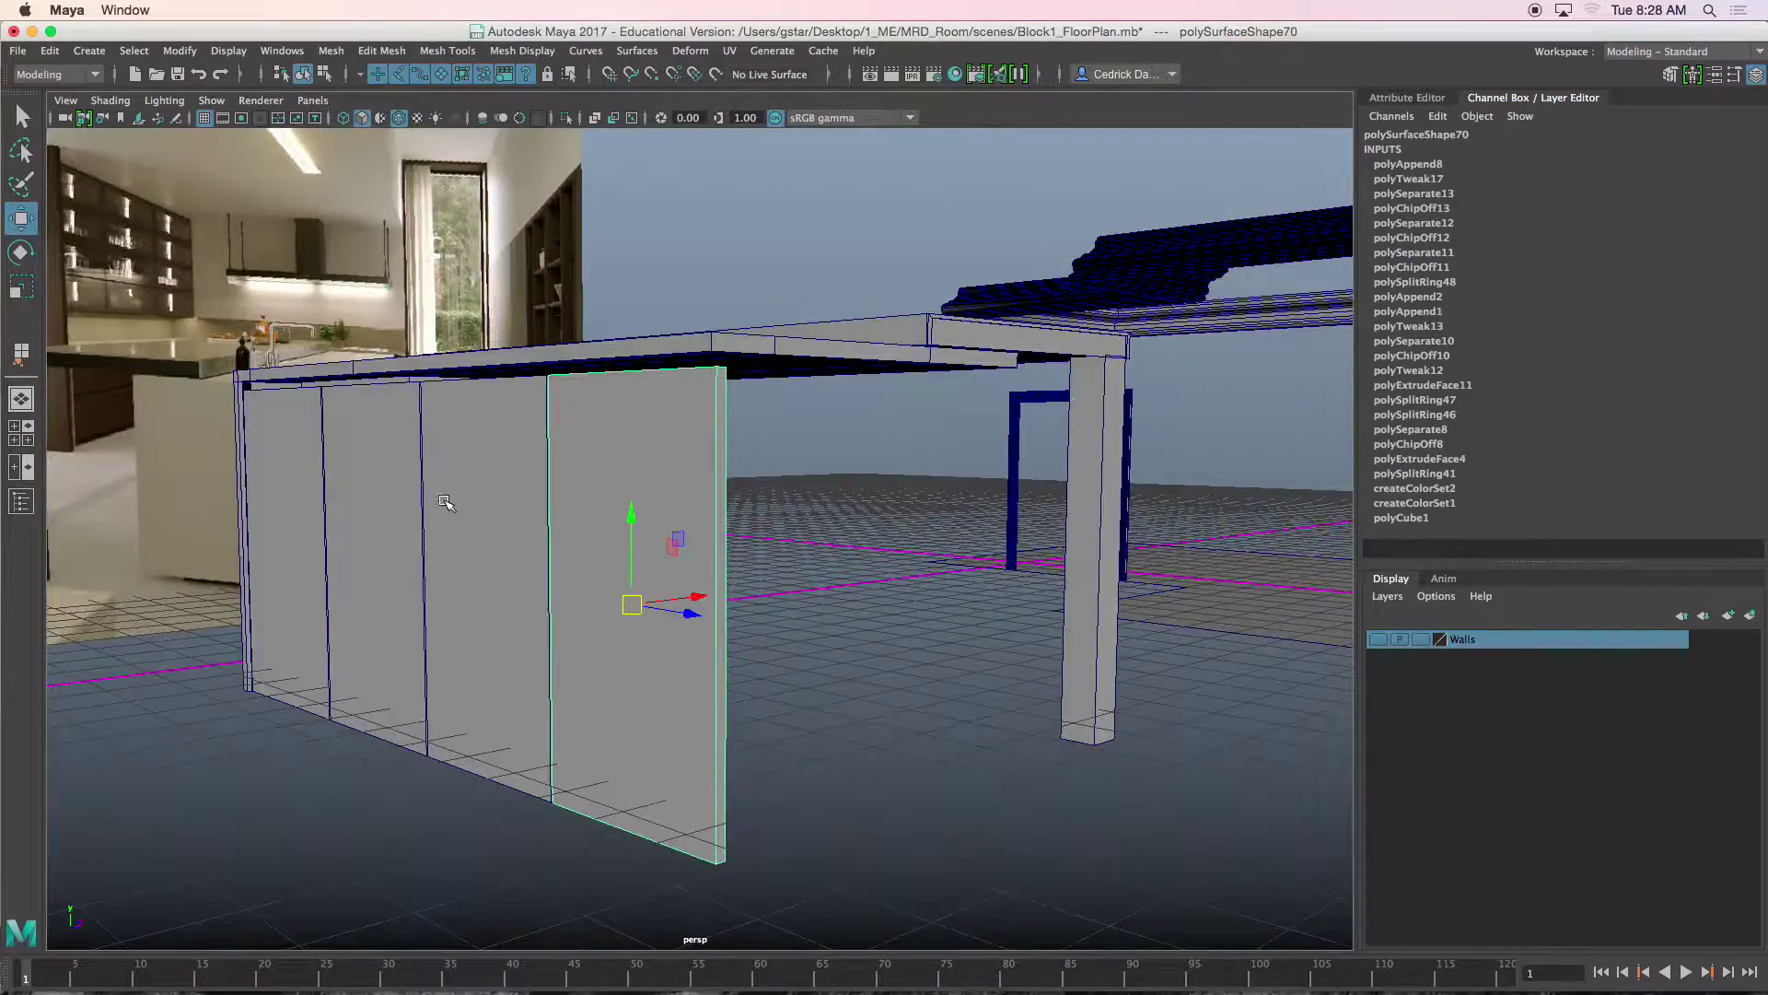
{"action": "middle_click_drag", "start_coordinate": [450, 501], "coordinate": [523, 526], "text": "alt"}
{"action": "scroll", "coordinate": [523, 526], "scroll_direction": "up", "scroll_amount": 10}
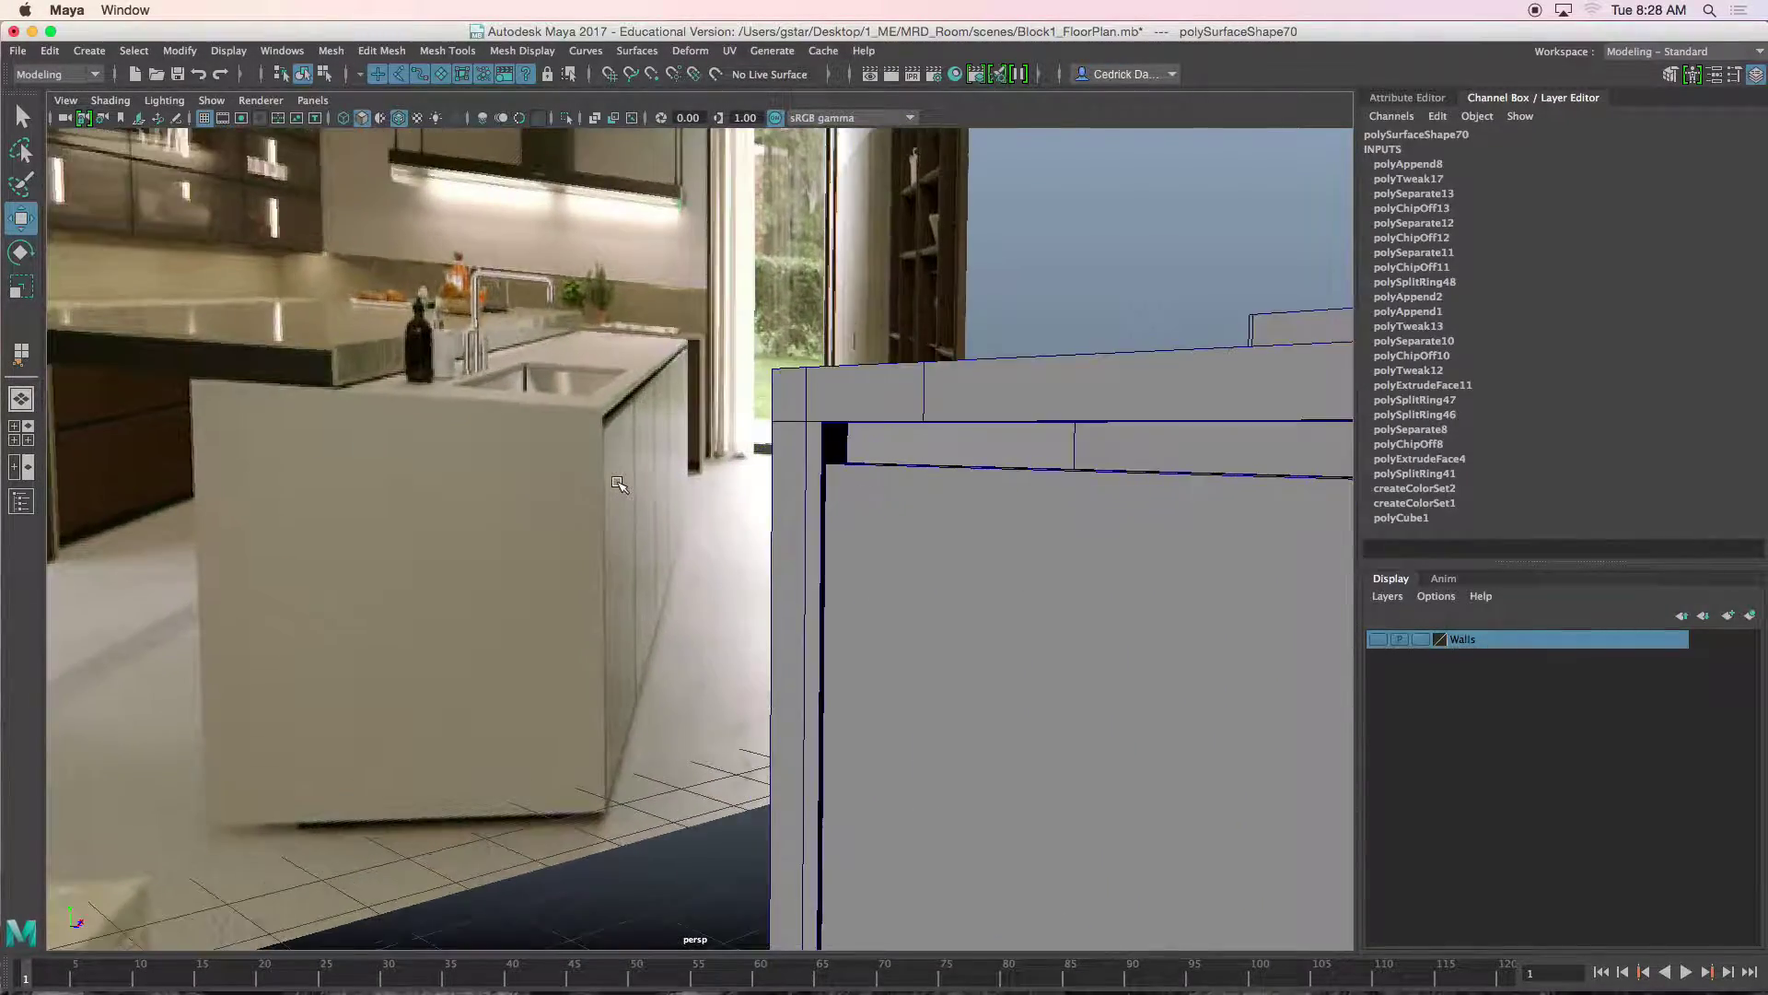
{"action": "scroll", "coordinate": [619, 484], "scroll_direction": "up", "scroll_amount": 5}
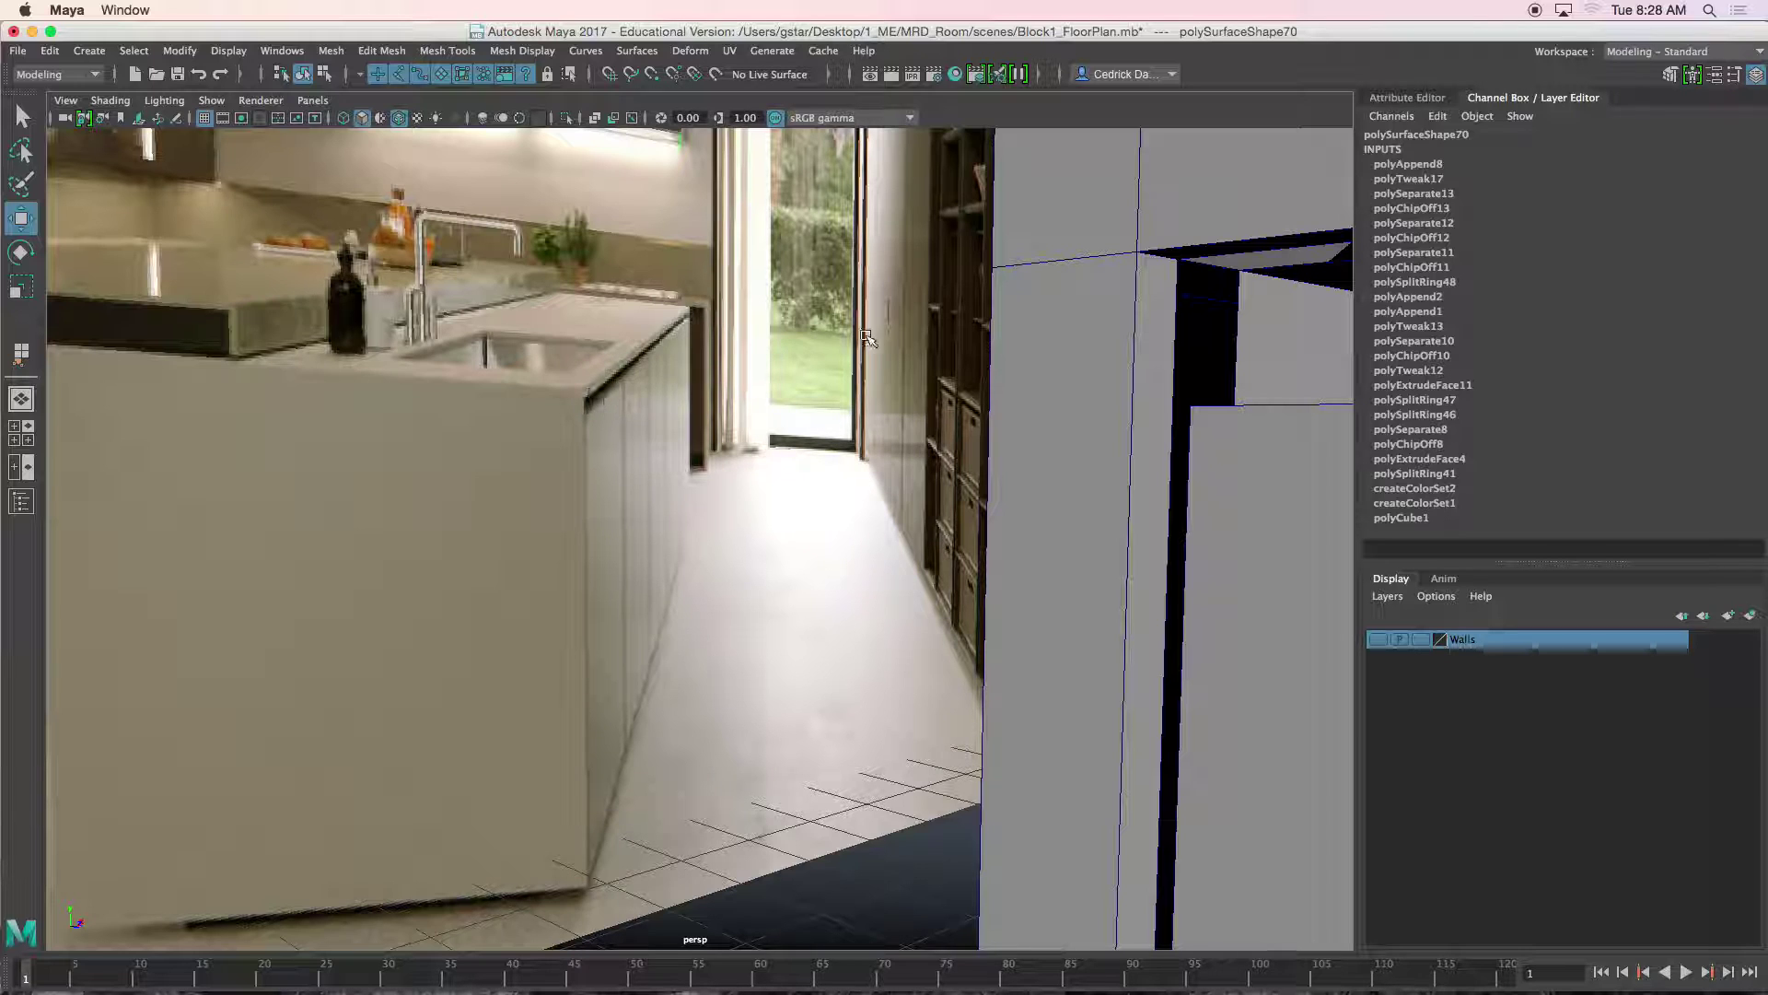
{"action": "scroll", "coordinate": [1085, 335], "scroll_direction": "up", "scroll_amount": 4}
{"action": "left_click", "coordinate": [1014, 419]}
{"action": "scroll", "coordinate": [1001, 441], "scroll_direction": "down", "scroll_amount": 4}
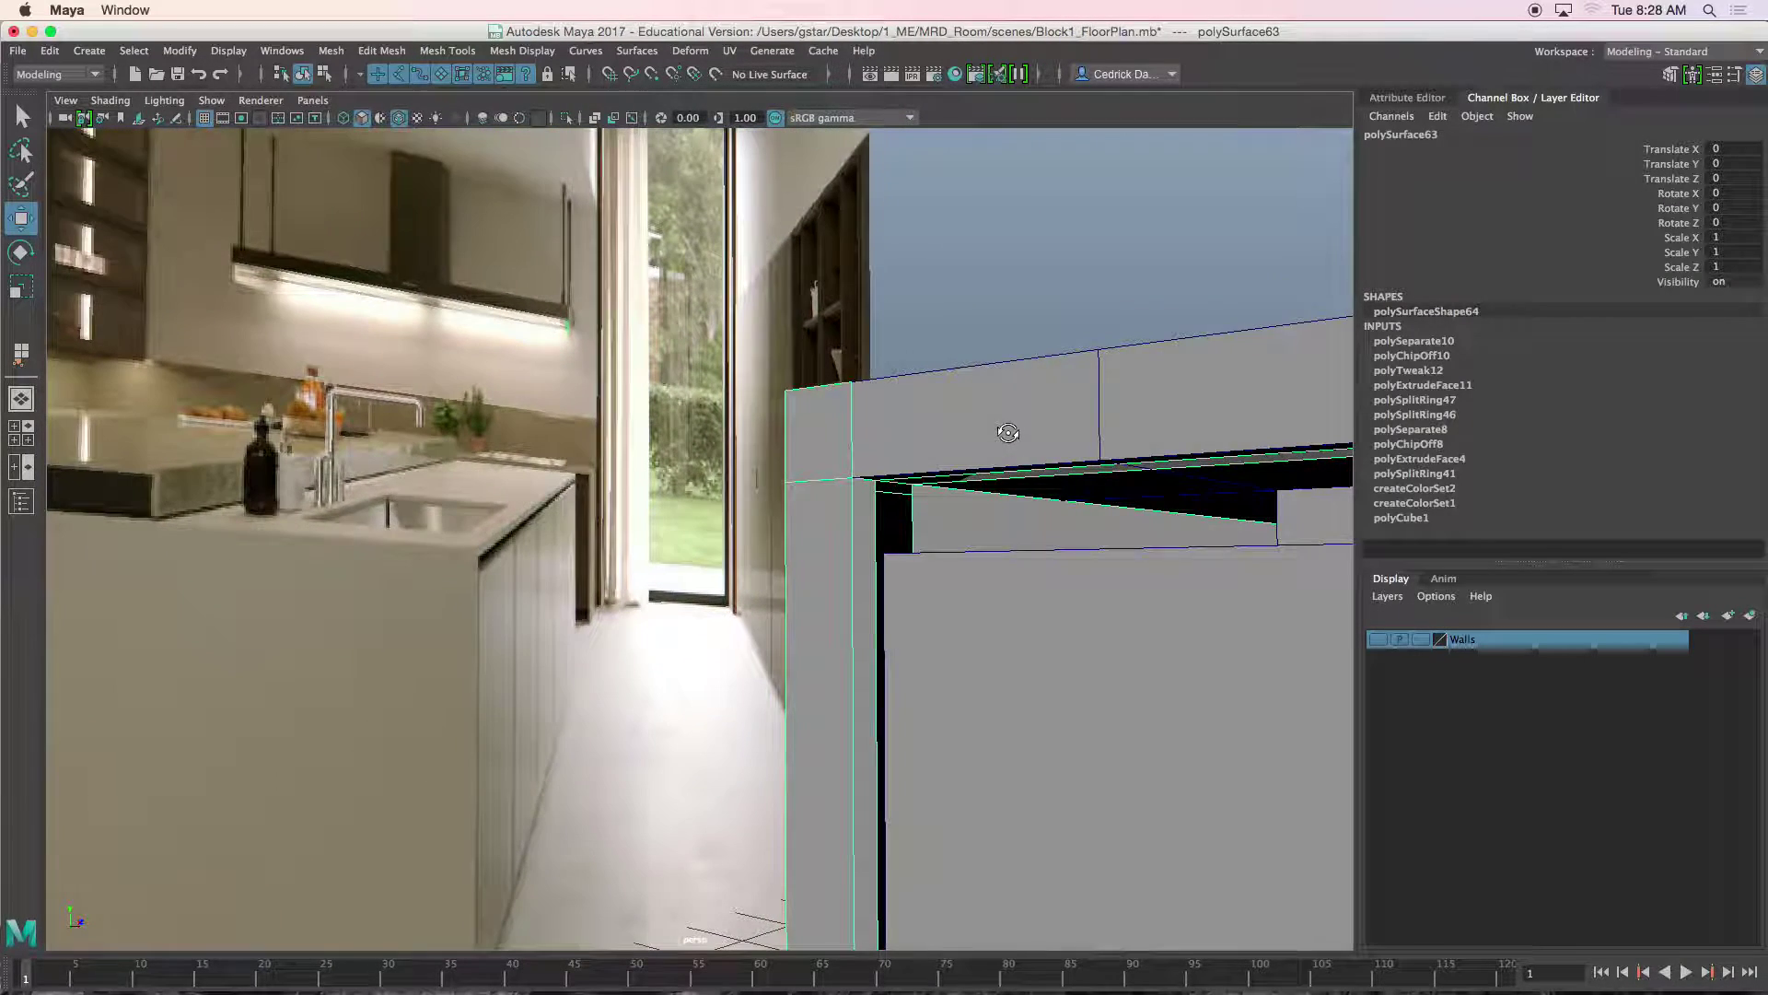
{"action": "key", "text": "ctrl+1"}
Delete the long thin face that extends from the top of the end panel along the island.
{"action": "left_click_drag", "start_coordinate": [1006, 454], "coordinate": [1085, 437], "text": "alt"}
{"action": "right_click_drag", "start_coordinate": [1034, 276], "coordinate": [1034, 318]}
{"action": "left_click", "coordinate": [1046, 379]}
{"action": "mouse_move", "coordinate": [1047, 379]}
{"action": "left_mouse_down", "text": "alt"}
{"action": "mouse_move", "coordinate": [1120, 375]}
{"action": "mouse_move", "coordinate": [1037, 357]}
{"action": "left_mouse_up", "text": "alt"}
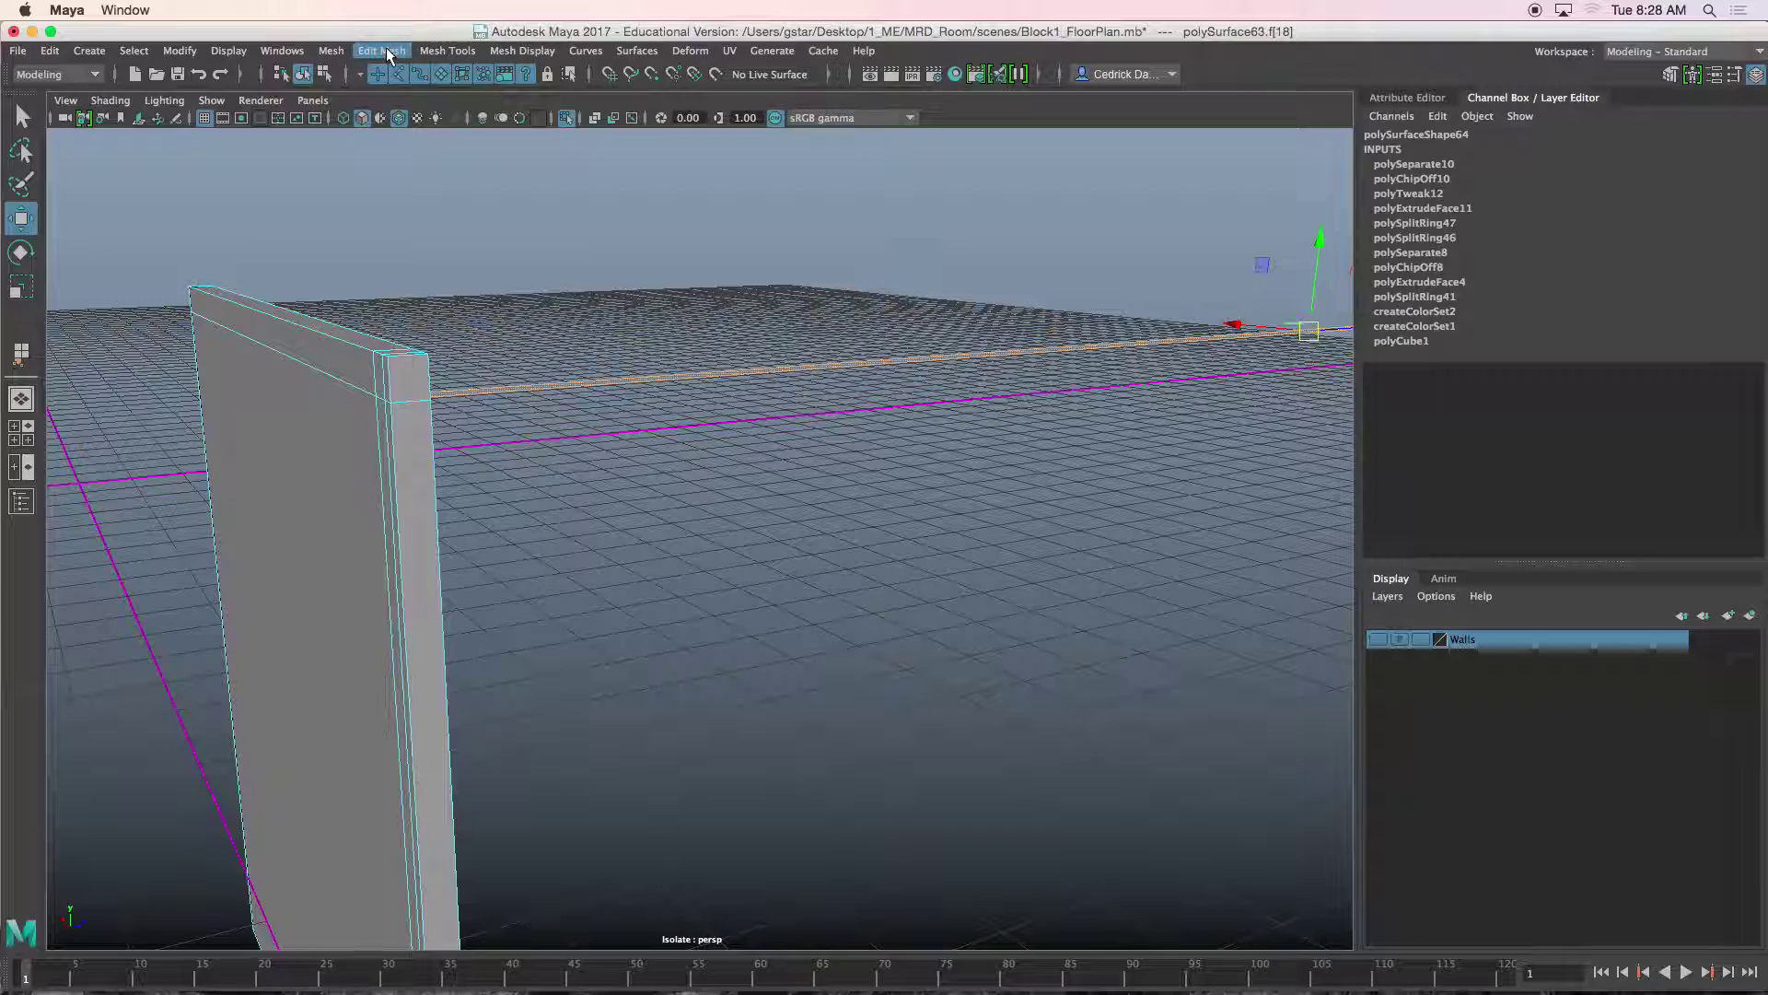
{"action": "key", "text": "Delete"}
Fill the open vertical strip on the end panel's inner side with Append to Polygon.
{"action": "left_click_drag", "start_coordinate": [737, 505], "coordinate": [778, 506], "text": "alt"}
{"action": "right_click_drag", "start_coordinate": [777, 506], "coordinate": [860, 444]}
{"action": "mouse_move", "coordinate": [824, 493]}
{"action": "left_mouse_down", "text": "alt"}
{"action": "mouse_move", "coordinate": [794, 448]}
{"action": "mouse_move", "coordinate": [802, 501]}
{"action": "left_mouse_up", "text": "alt"}
{"action": "key", "text": "y"}
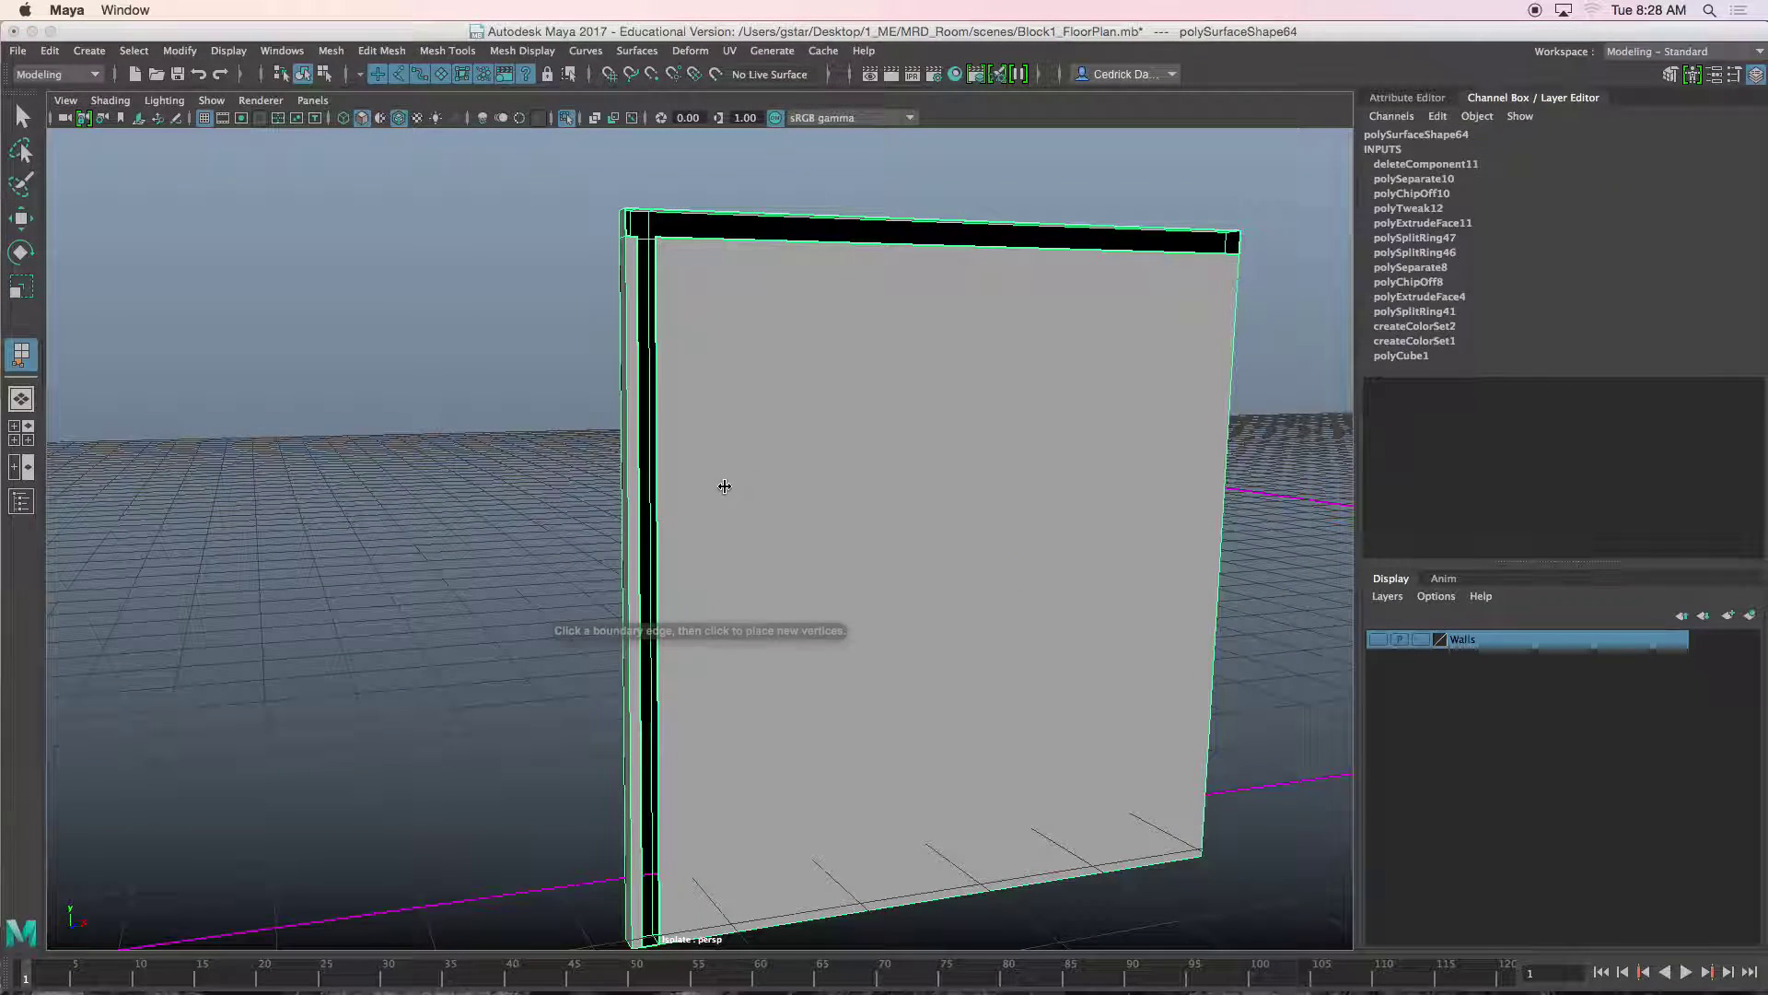
{"action": "left_click", "coordinate": [644, 472]}
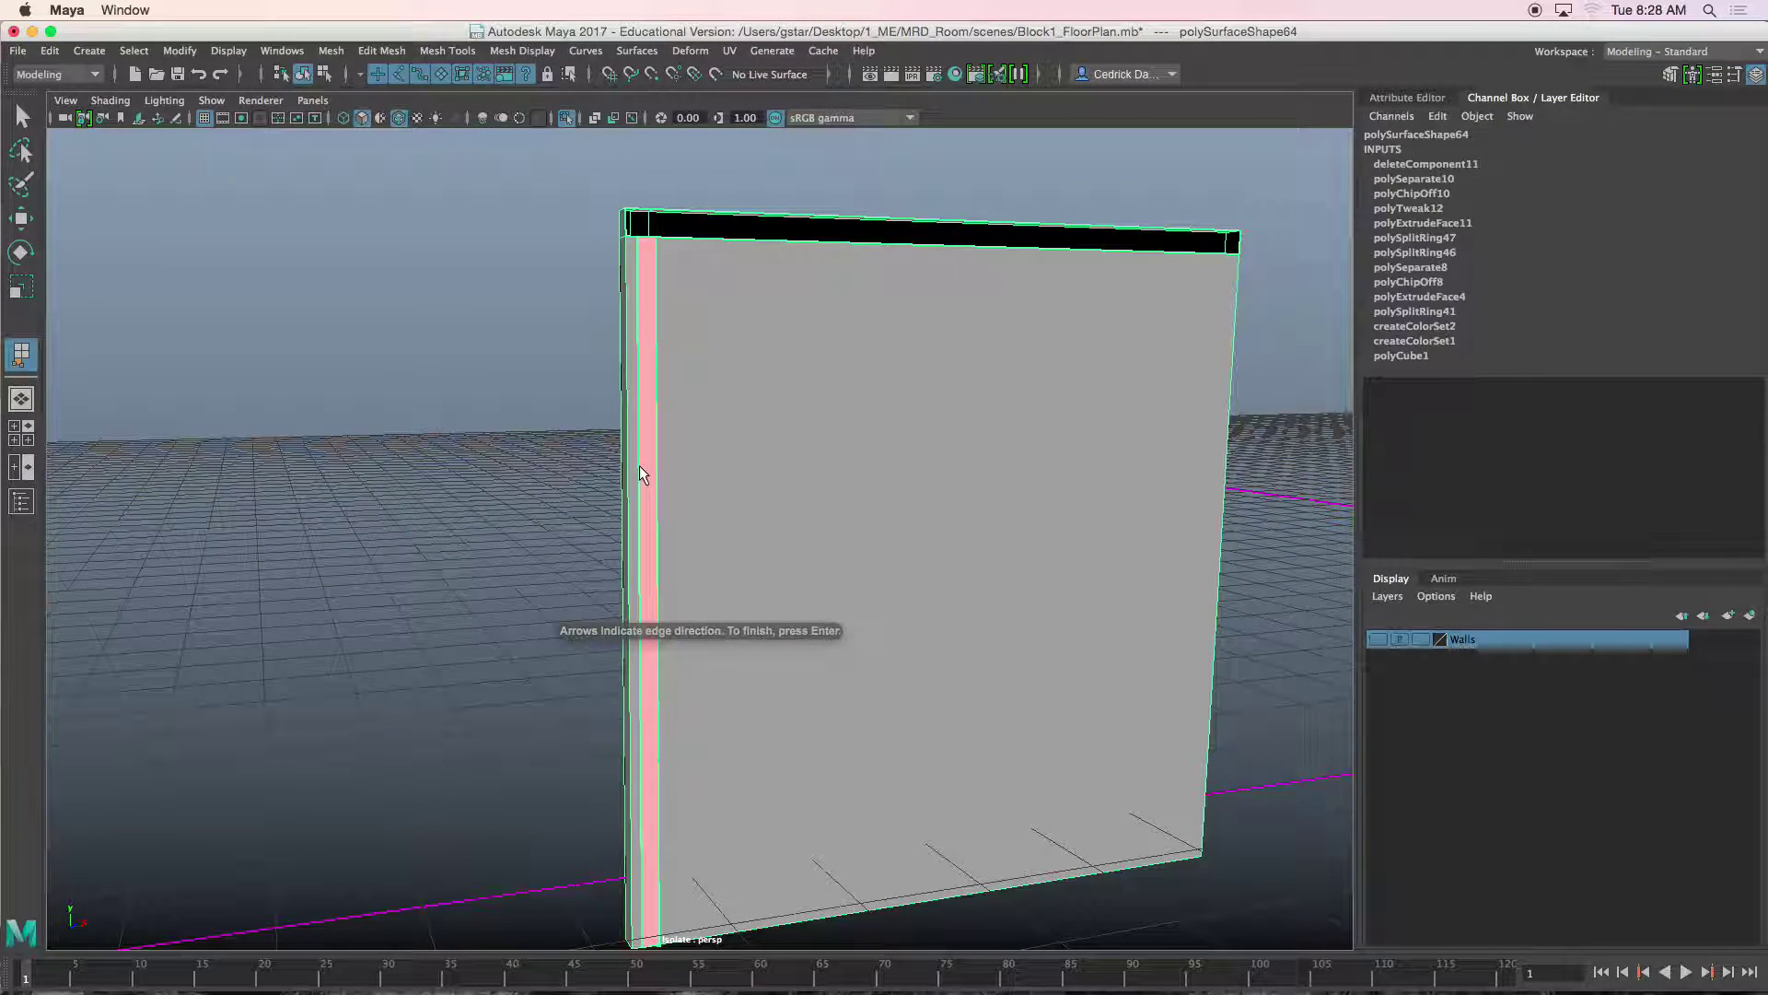
{"action": "key", "text": "Return"}
{"action": "key", "text": "w"}
Extrude the end panel's inner vertical edge along the island behind the doors to their far end, with the full scene shown.
{"action": "right_click_drag", "start_coordinate": [632, 408], "coordinate": [652, 345]}
{"action": "left_click", "coordinate": [684, 398]}
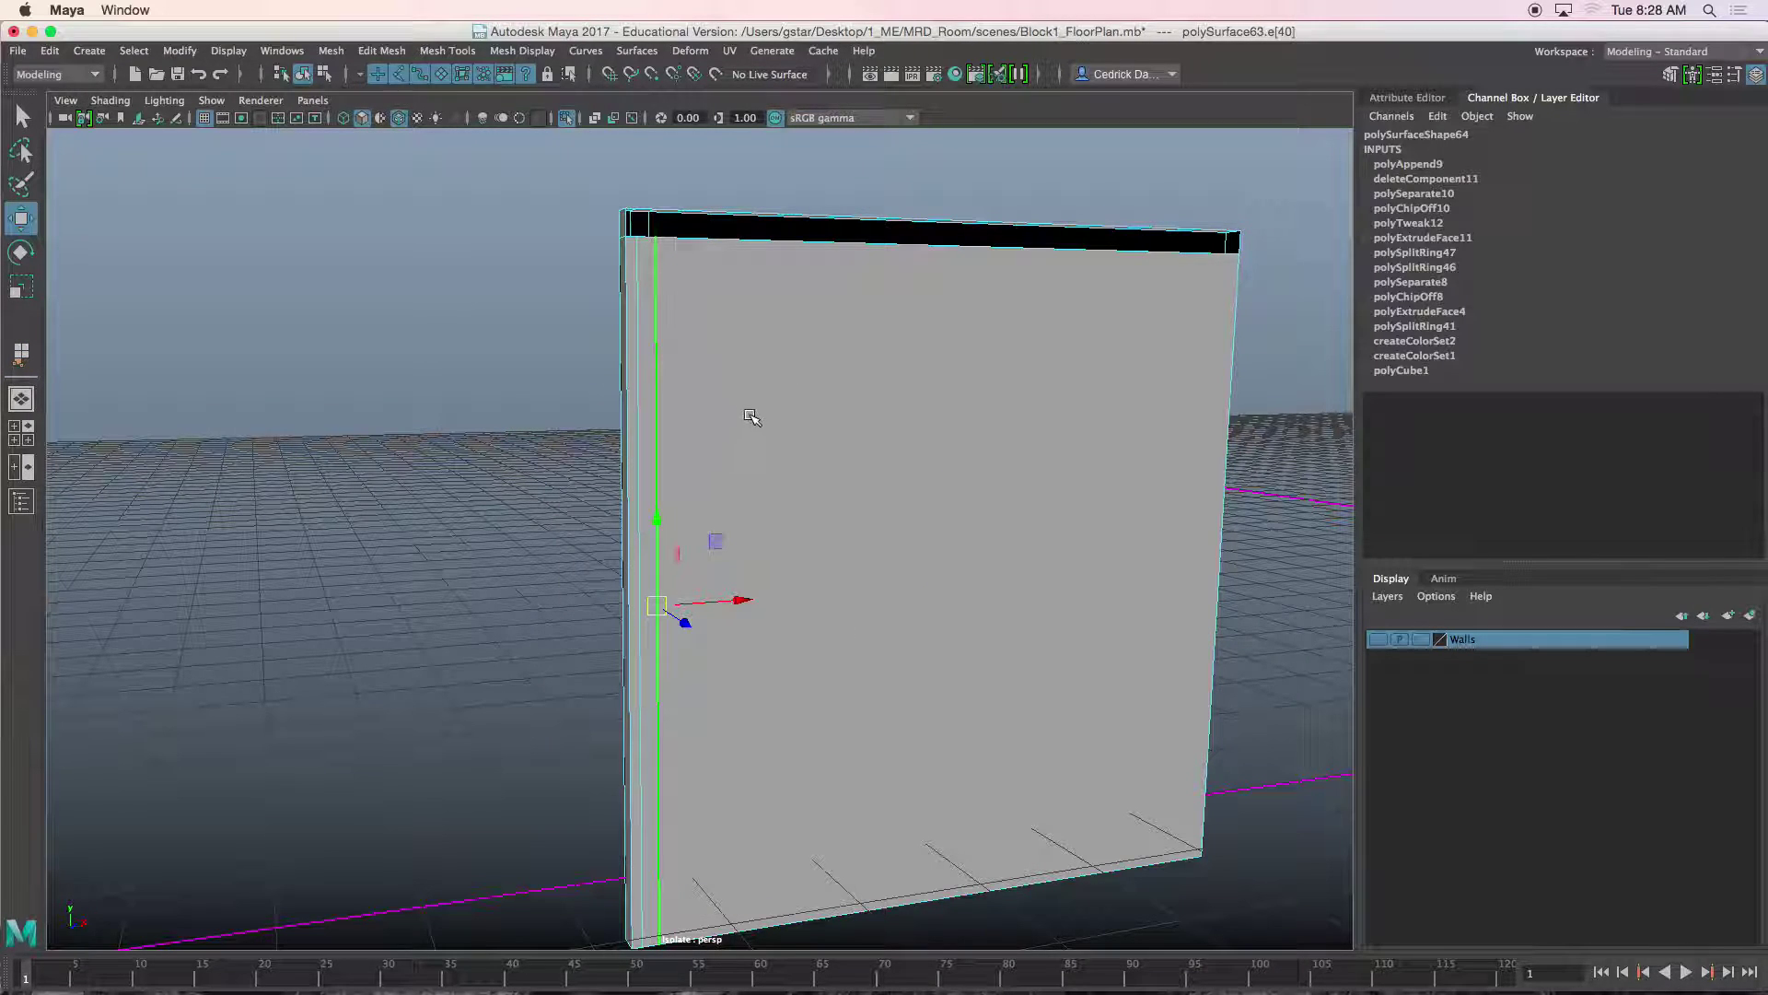
{"action": "key", "text": "ctrl+e"}
{"action": "key", "text": "w"}
{"action": "scroll", "coordinate": [699, 583], "scroll_direction": "down", "scroll_amount": 5}
{"action": "left_click_drag", "start_coordinate": [635, 560], "coordinate": [1062, 659], "text": "alt"}
{"action": "scroll", "coordinate": [1065, 671], "scroll_direction": "down", "scroll_amount": 5}
{"action": "middle_click_drag", "start_coordinate": [1066, 675], "coordinate": [974, 595], "text": "alt"}
{"action": "left_click_drag", "start_coordinate": [741, 387], "coordinate": [826, 410], "text": "alt"}
{"action": "left_click_drag", "start_coordinate": [879, 520], "coordinate": [717, 579]}
{"action": "key", "text": "ctrl+1"}
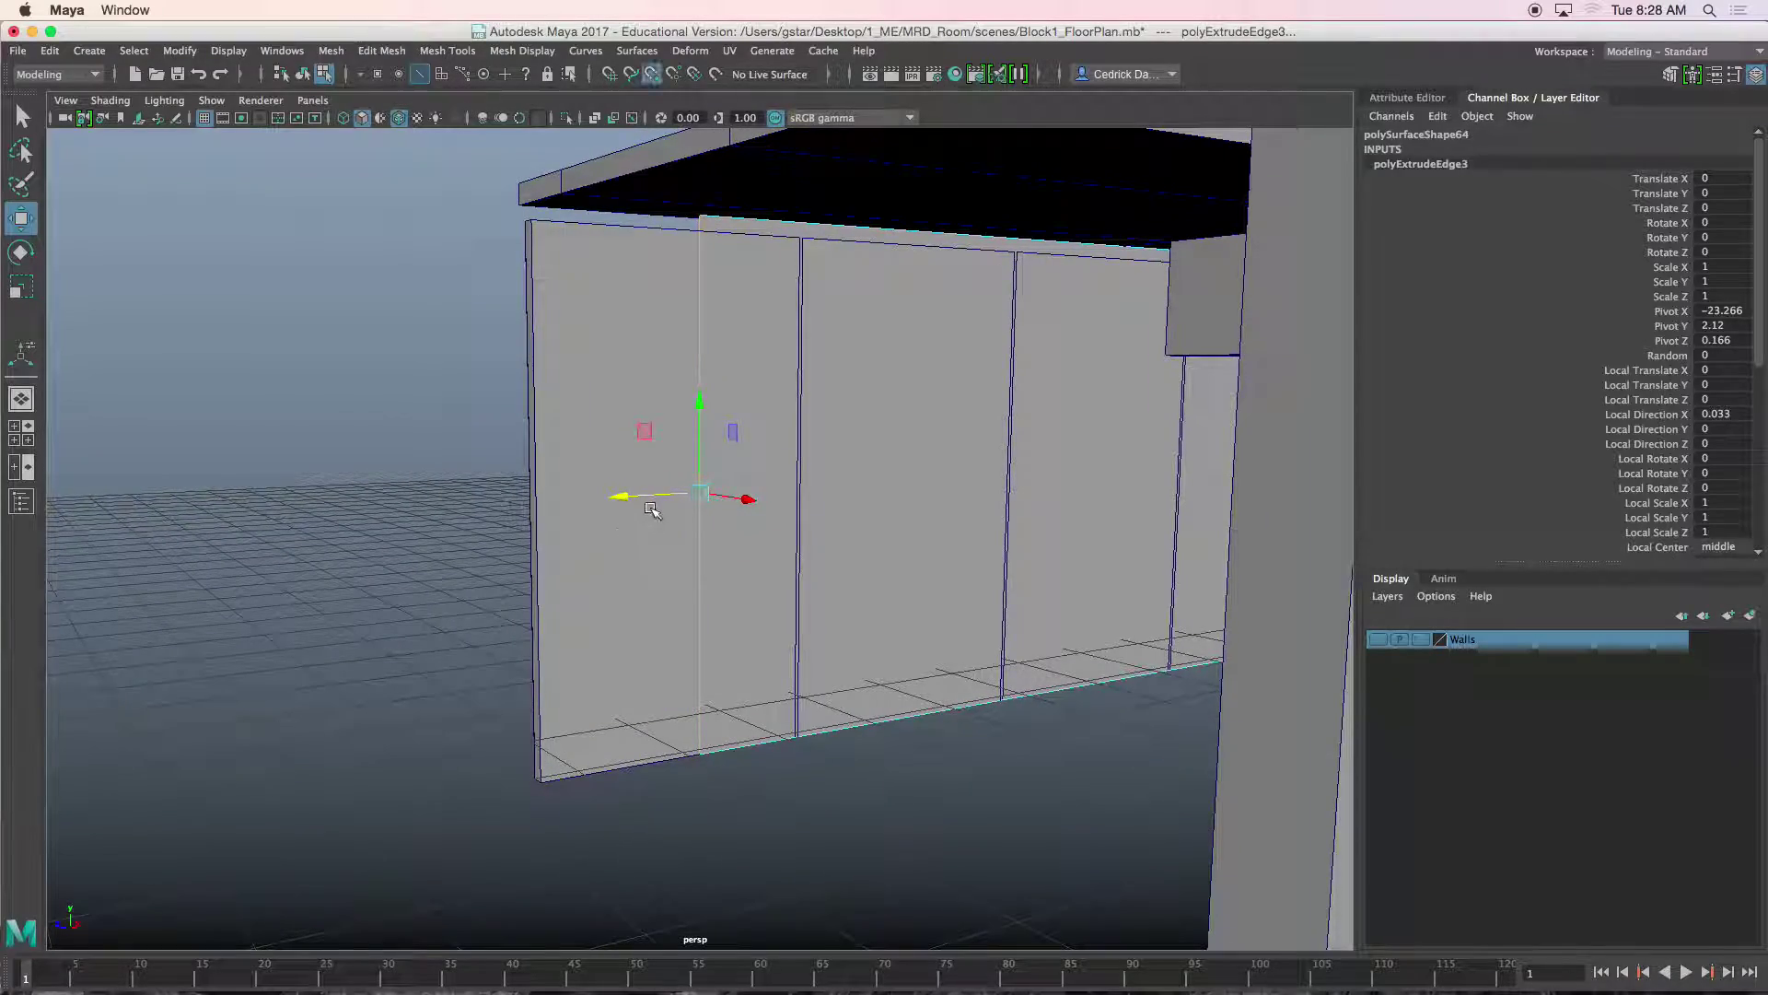
{"action": "mouse_move", "coordinate": [619, 495]}
{"action": "left_mouse_down"}
{"action": "mouse_move", "coordinate": [582, 496]}
{"action": "mouse_move", "coordinate": [860, 501]}
{"action": "mouse_move", "coordinate": [675, 489]}
{"action": "mouse_move", "coordinate": [686, 471]}
{"action": "mouse_move", "coordinate": [650, 483]}
{"action": "left_mouse_up"}
Extract the extruded face behind the doors as a separate object and return to object selection.
{"action": "right_click_drag", "start_coordinate": [723, 373], "coordinate": [817, 328]}
{"action": "right_click_drag", "start_coordinate": [488, 289], "coordinate": [703, 268]}
{"action": "left_click", "coordinate": [703, 268]}
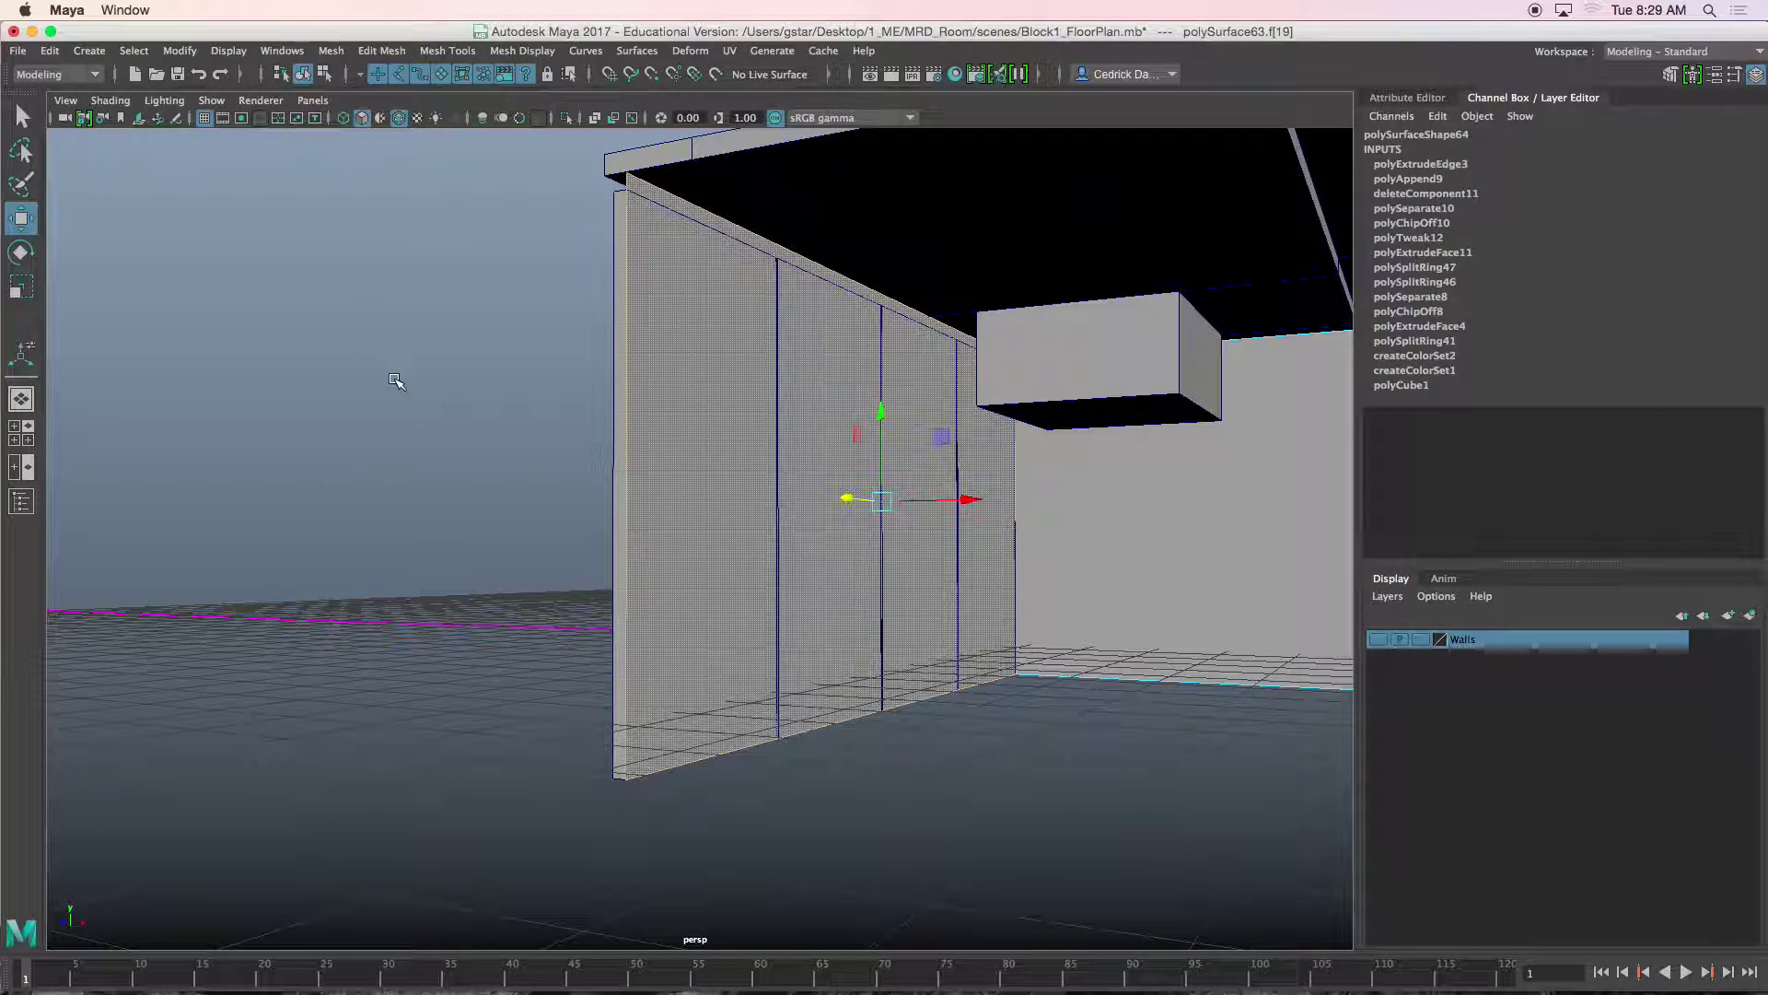
{"action": "left_click", "coordinate": [383, 52]}
{"action": "left_click", "coordinate": [424, 550]}
{"action": "right_click_drag", "start_coordinate": [702, 417], "coordinate": [755, 379]}
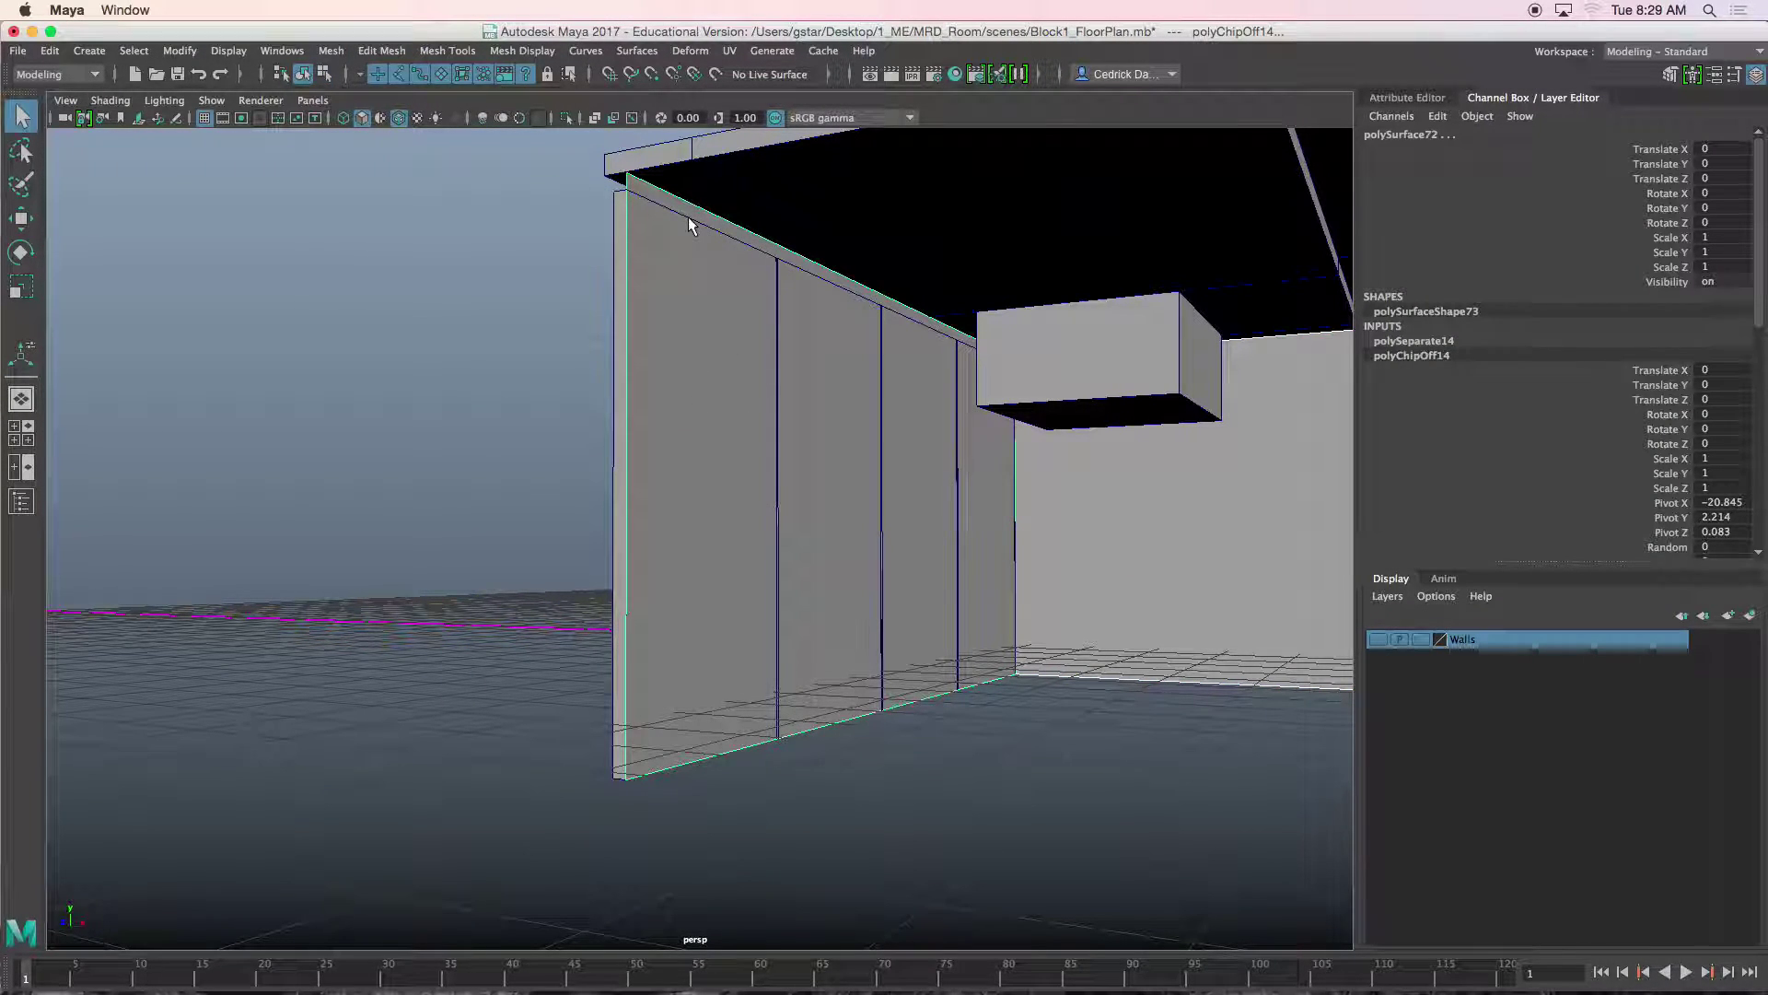
{"action": "key", "text": "w"}
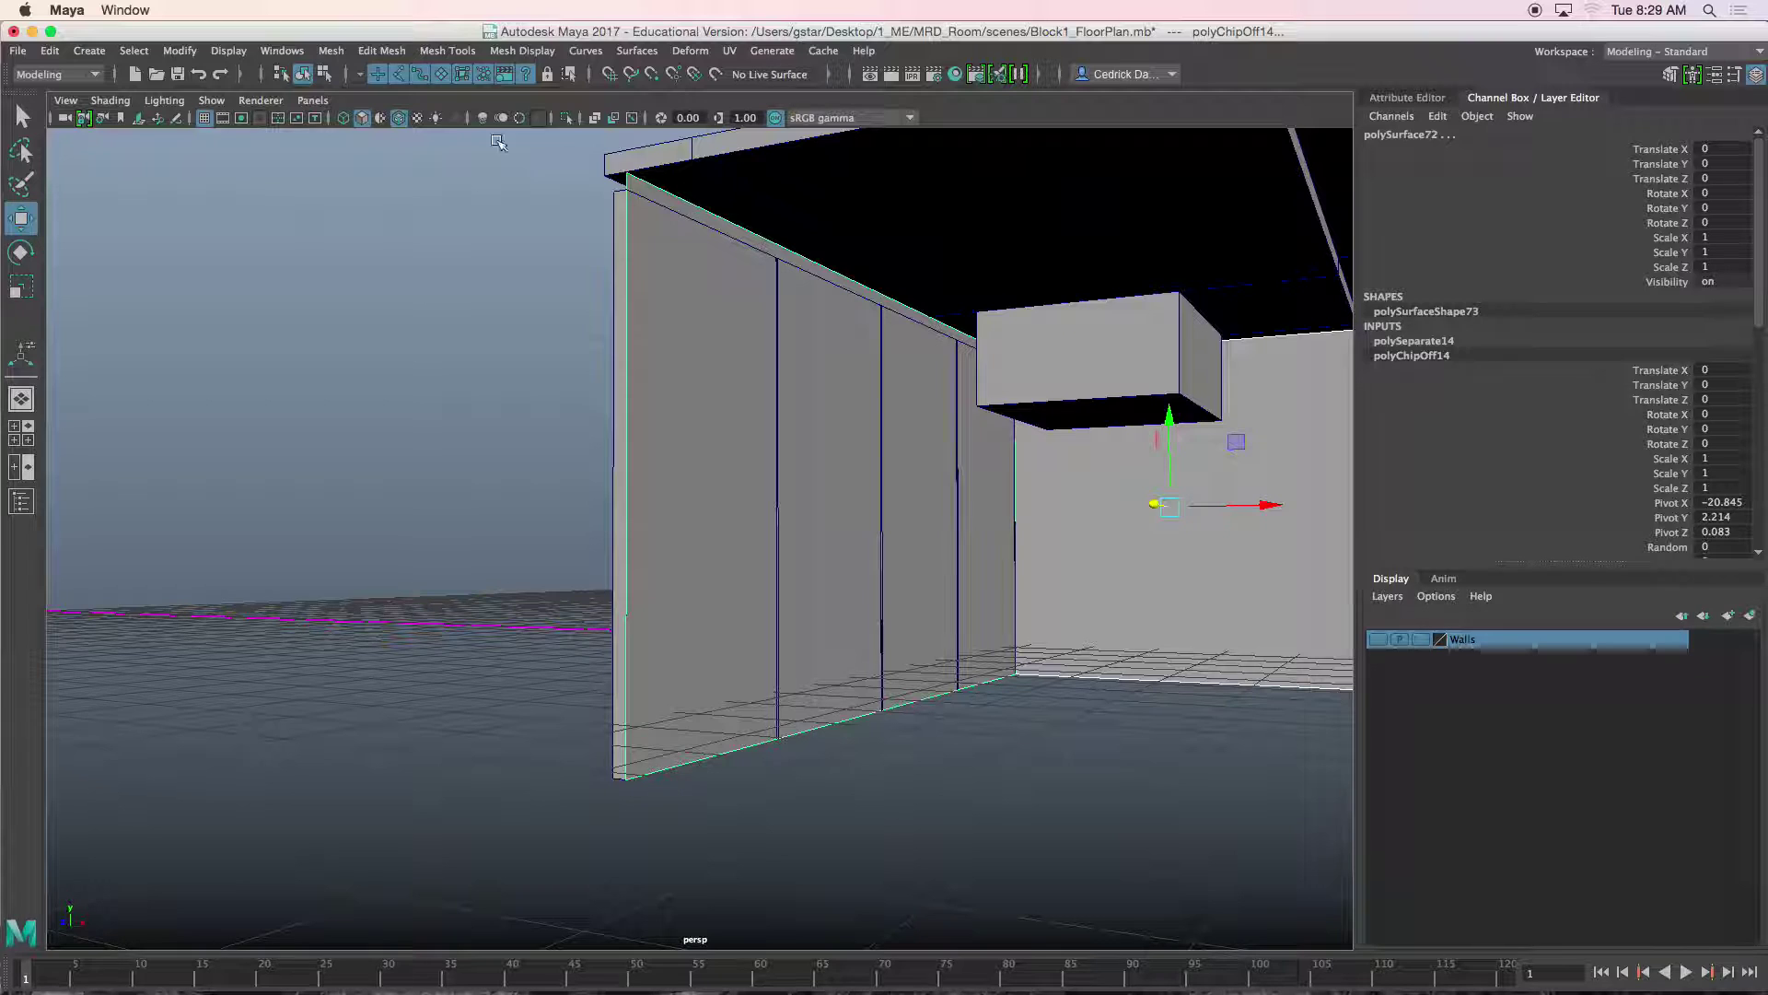
Center the extracted pieces' pivots and move only the panel behind the doors inward by 0.113 along X.
{"action": "left_click", "coordinate": [180, 50]}
{"action": "left_click", "coordinate": [212, 186]}
{"action": "left_click_drag", "start_coordinate": [573, 387], "coordinate": [765, 530], "text": "alt"}
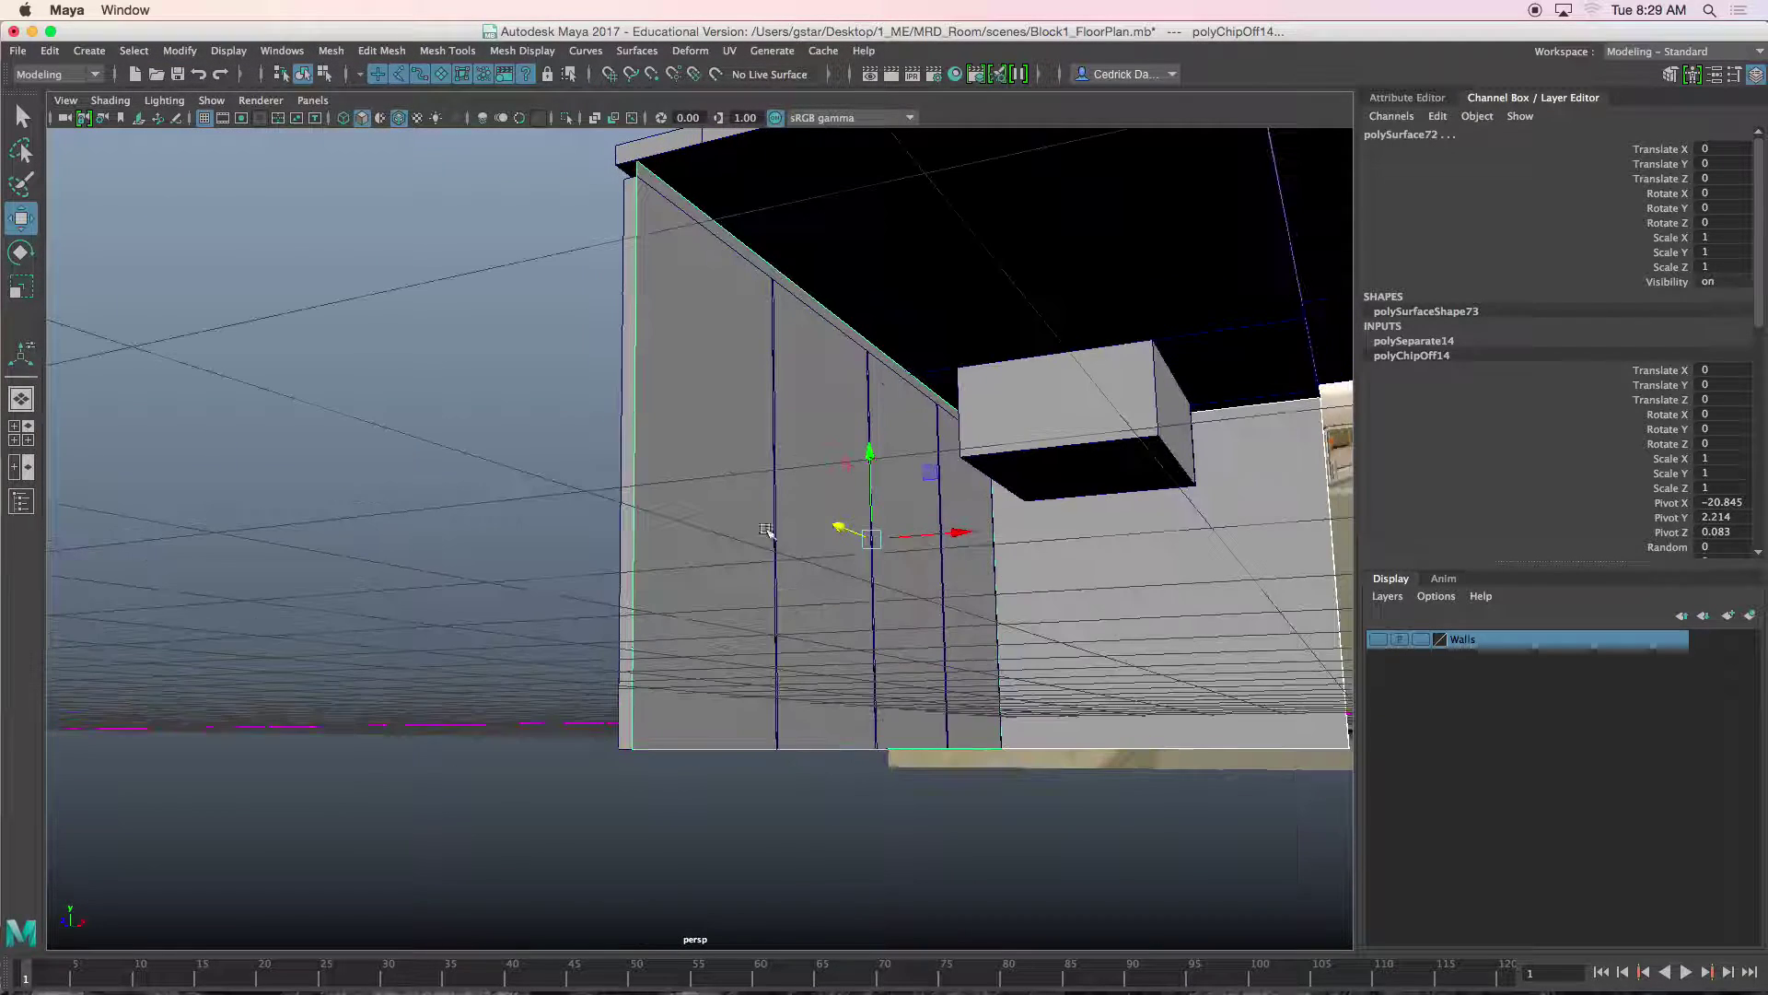
{"action": "left_click", "coordinate": [930, 541]}
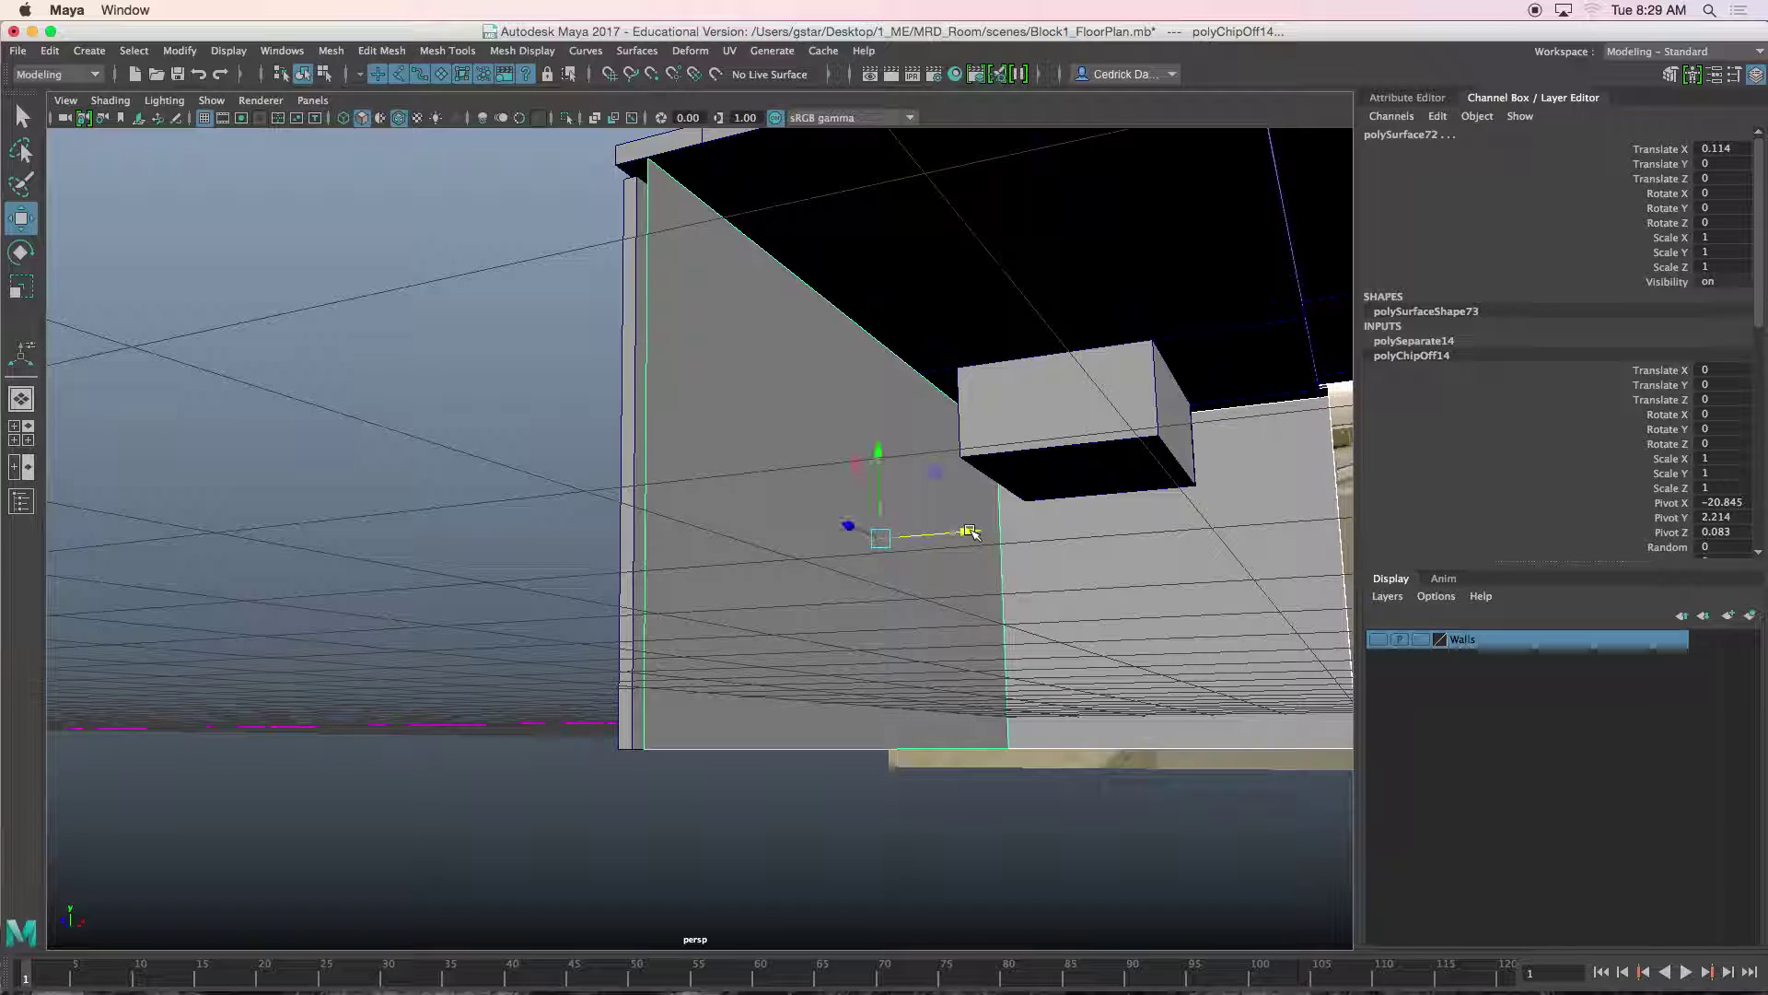
{"action": "left_click", "coordinate": [862, 533]}
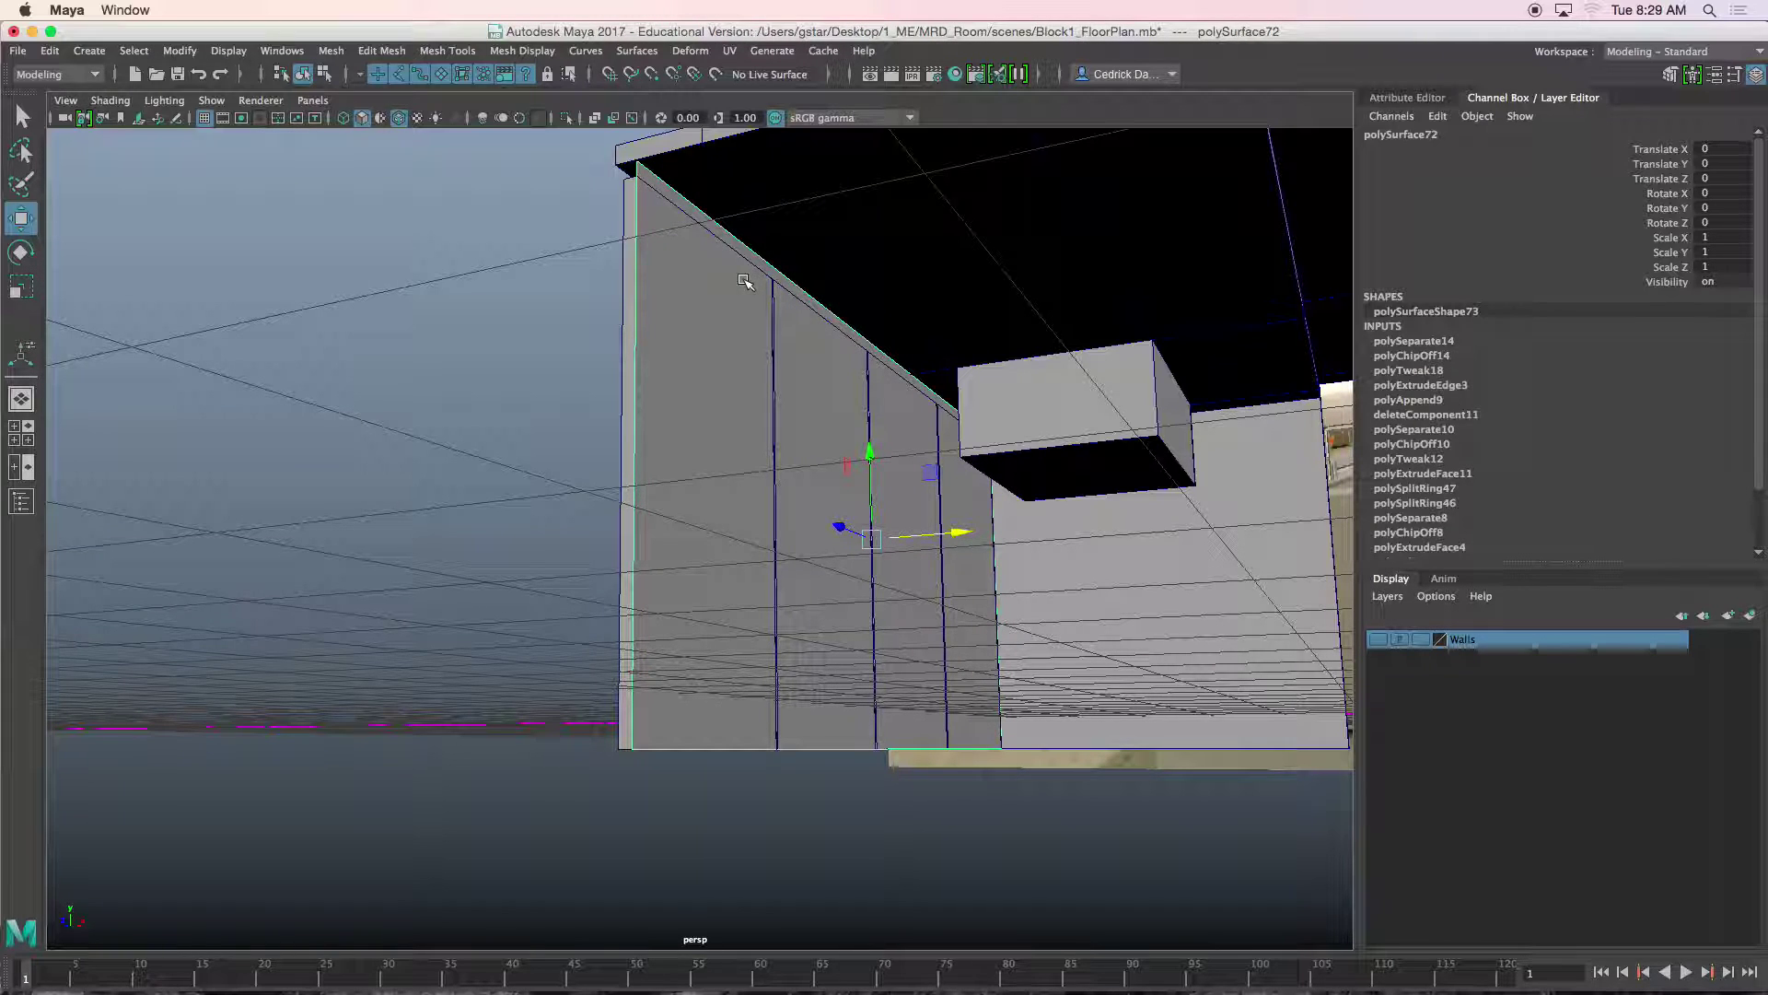
{"action": "left_click_drag", "start_coordinate": [958, 532], "coordinate": [970, 533]}
Extrude the panel behind the doors slightly along X to give it thickness, and return to object selection.
{"action": "left_click_drag", "start_coordinate": [863, 506], "coordinate": [863, 524], "text": "alt"}
{"action": "key", "text": "ctrl+e"}
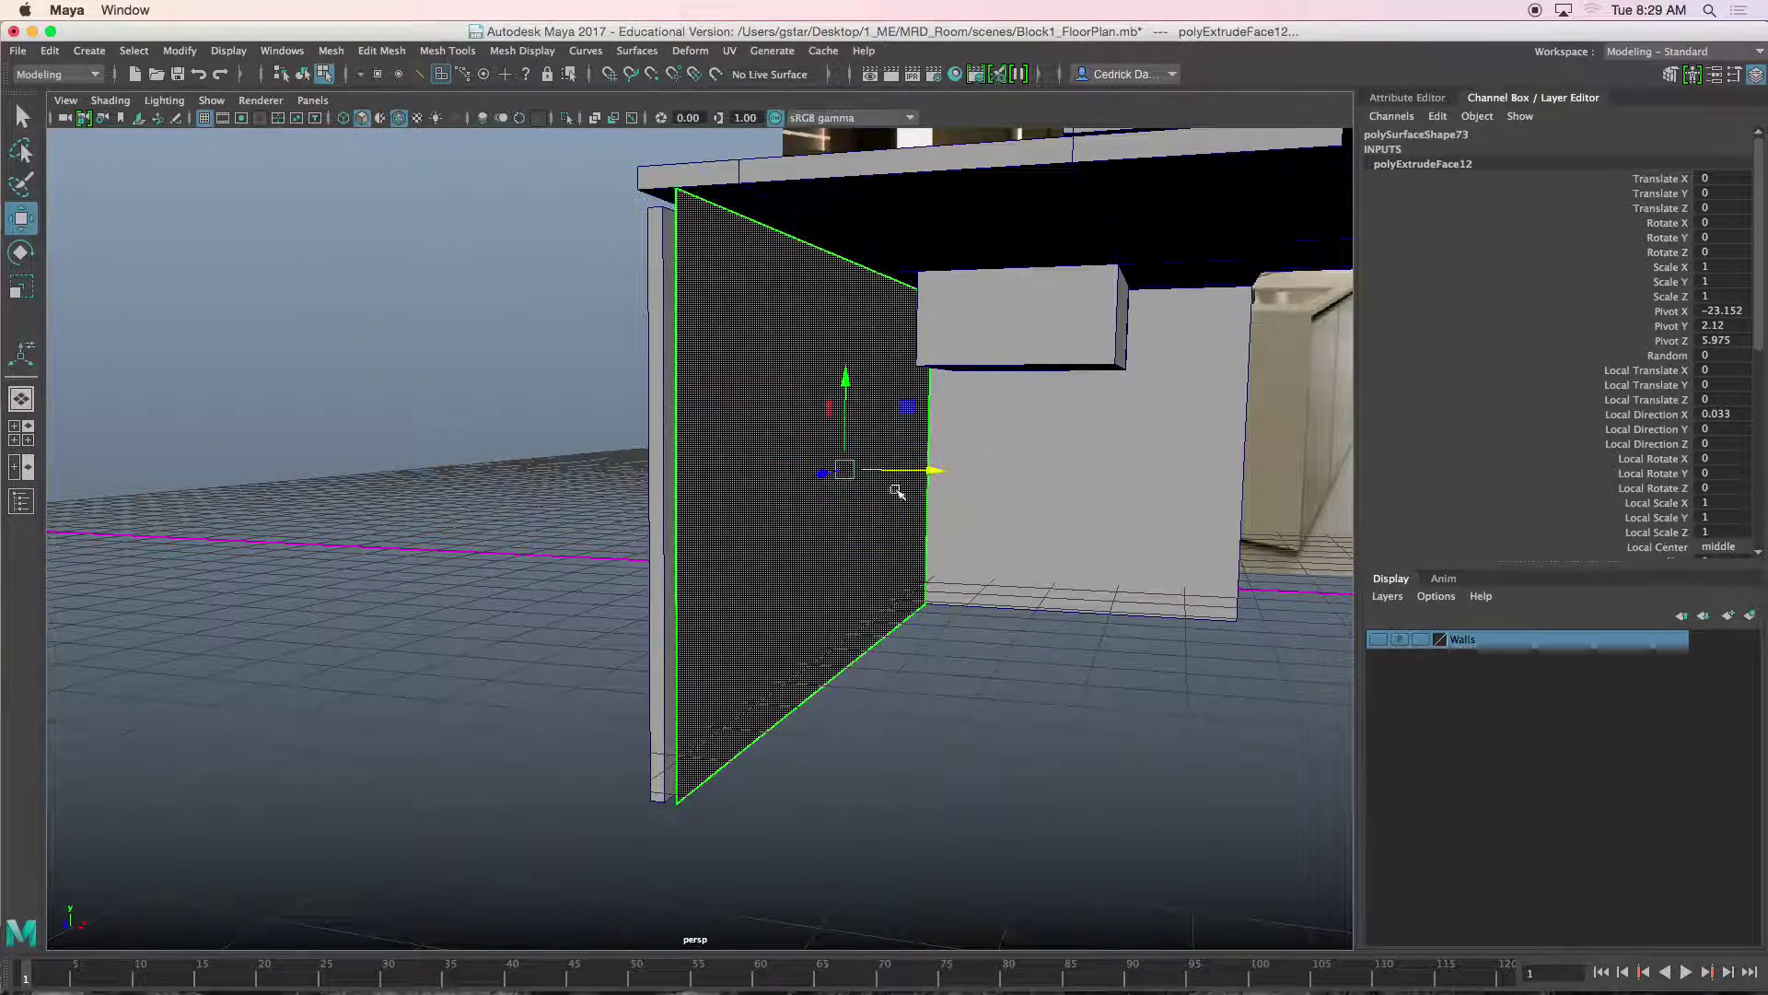
{"action": "left_click_drag", "start_coordinate": [927, 470], "coordinate": [979, 478]}
{"action": "left_click_drag", "start_coordinate": [949, 478], "coordinate": [903, 477], "text": "alt"}
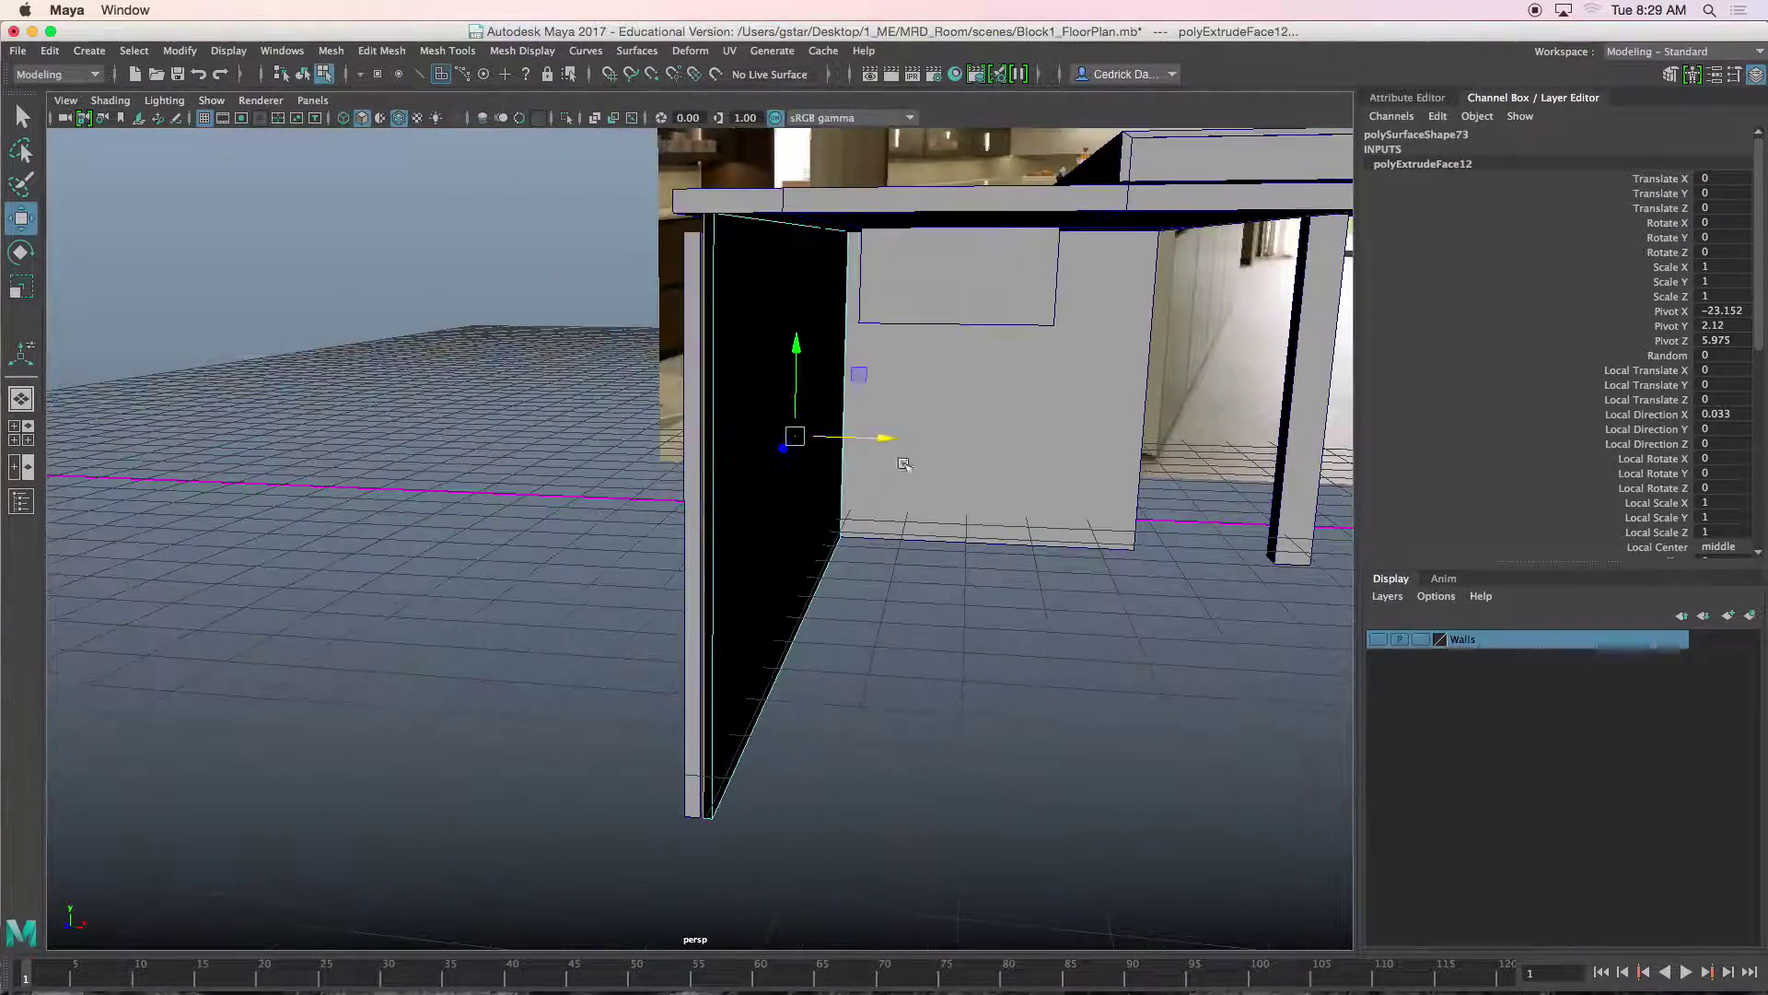
{"action": "right_click_drag", "start_coordinate": [716, 257], "coordinate": [744, 249]}
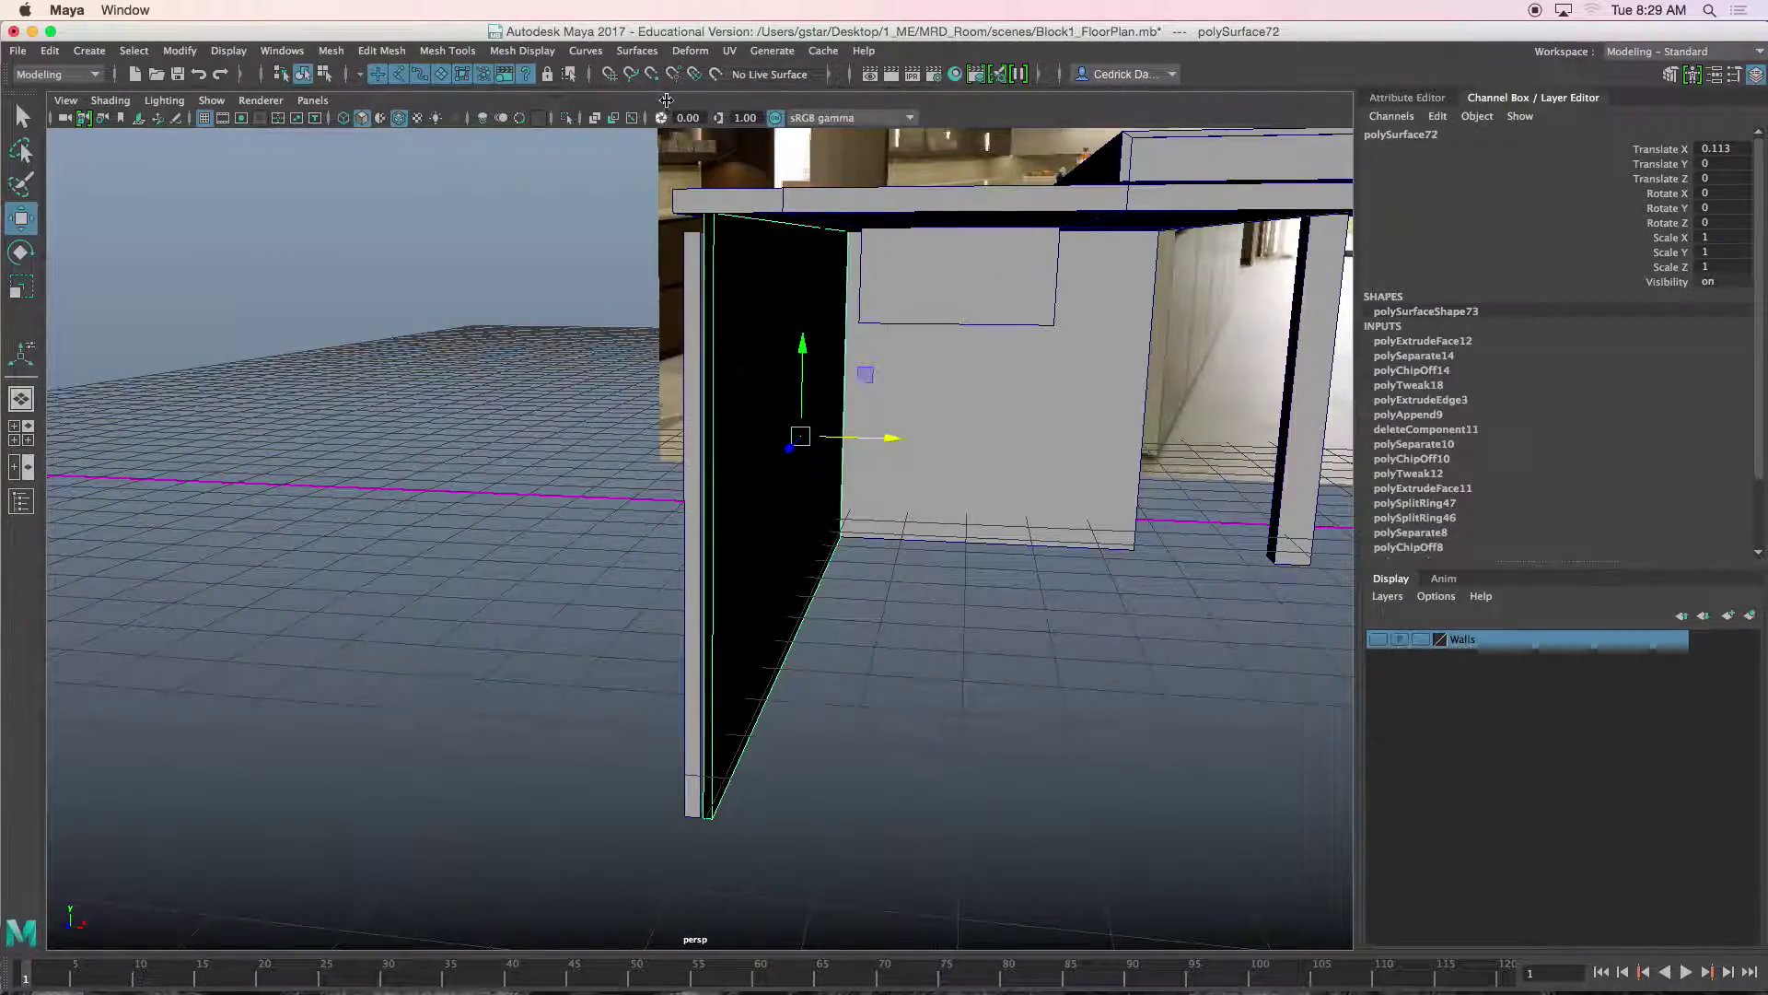
Reverse the face normals of the thickened panel behind the doors.
{"action": "left_click", "coordinate": [522, 51]}
{"action": "left_click", "coordinate": [539, 136]}
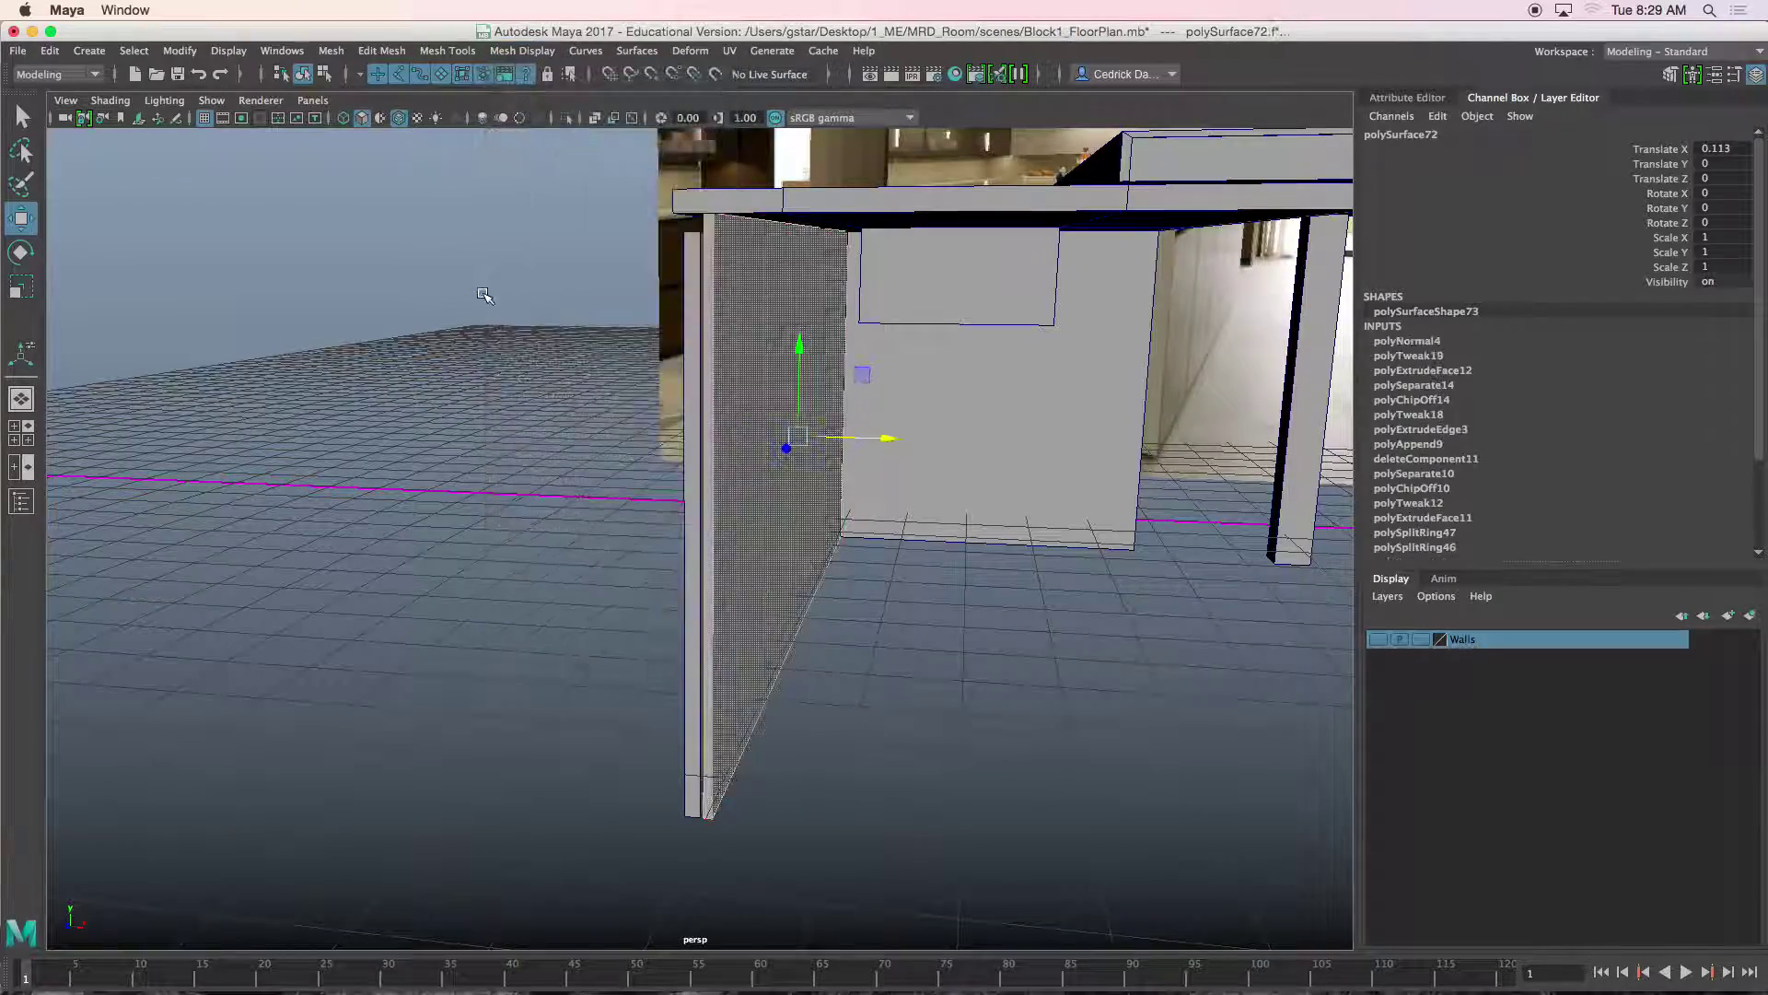
{"action": "left_click", "coordinate": [501, 303]}
{"action": "left_click_drag", "start_coordinate": [501, 304], "coordinate": [649, 352], "text": "alt"}
{"action": "left_click", "coordinate": [659, 288]}
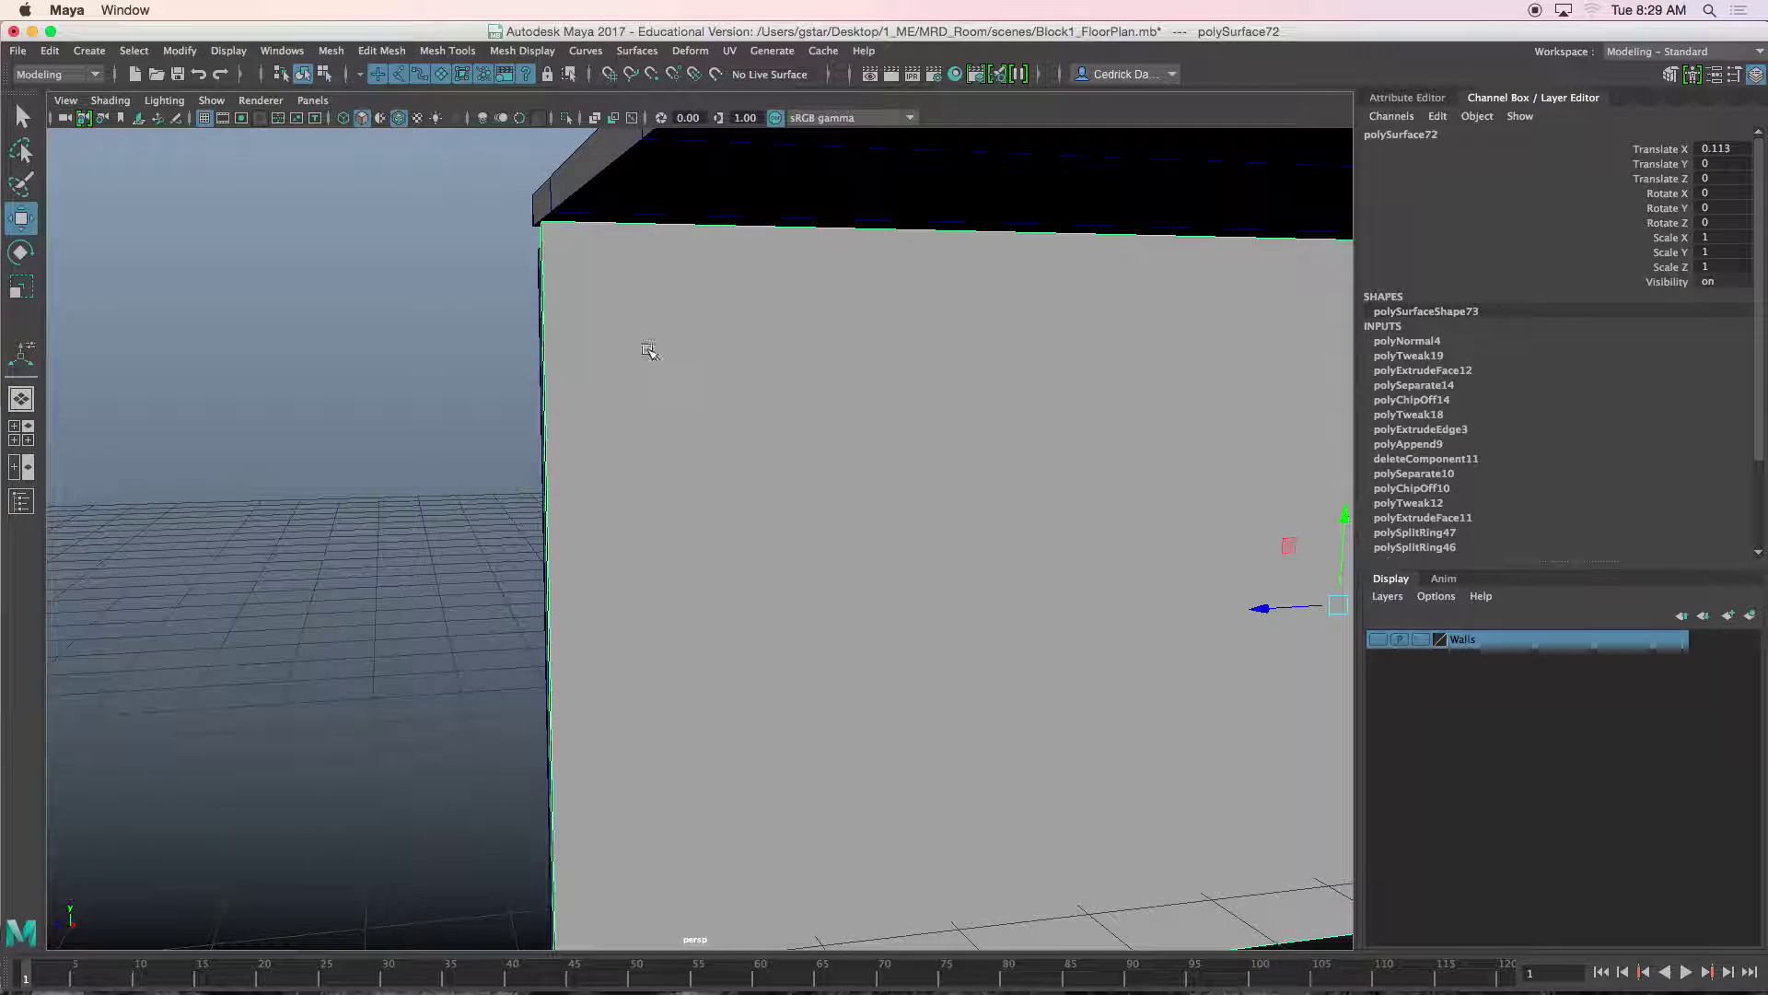
Insert an edge loop on the panel behind the doors, close to its vertical end edge.
{"action": "left_click", "coordinate": [522, 52]}
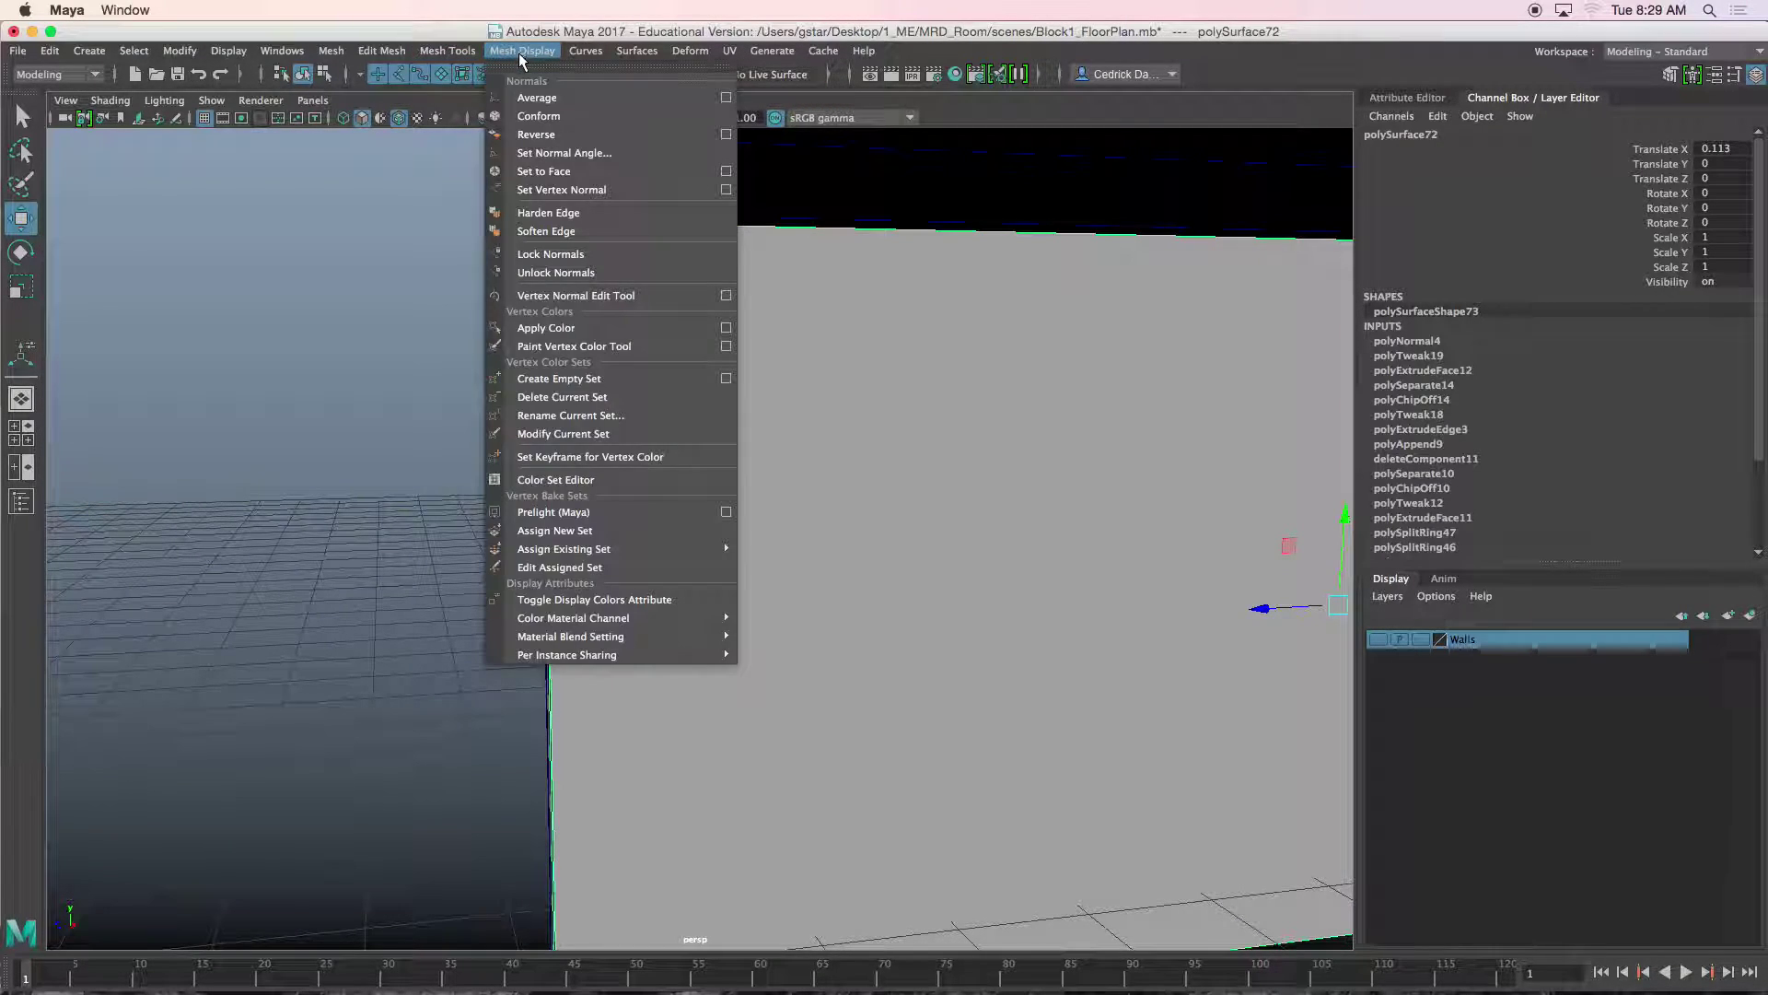
{"action": "left_click", "coordinate": [502, 186]}
{"action": "left_click_drag", "start_coordinate": [592, 290], "coordinate": [557, 239], "text": "alt"}
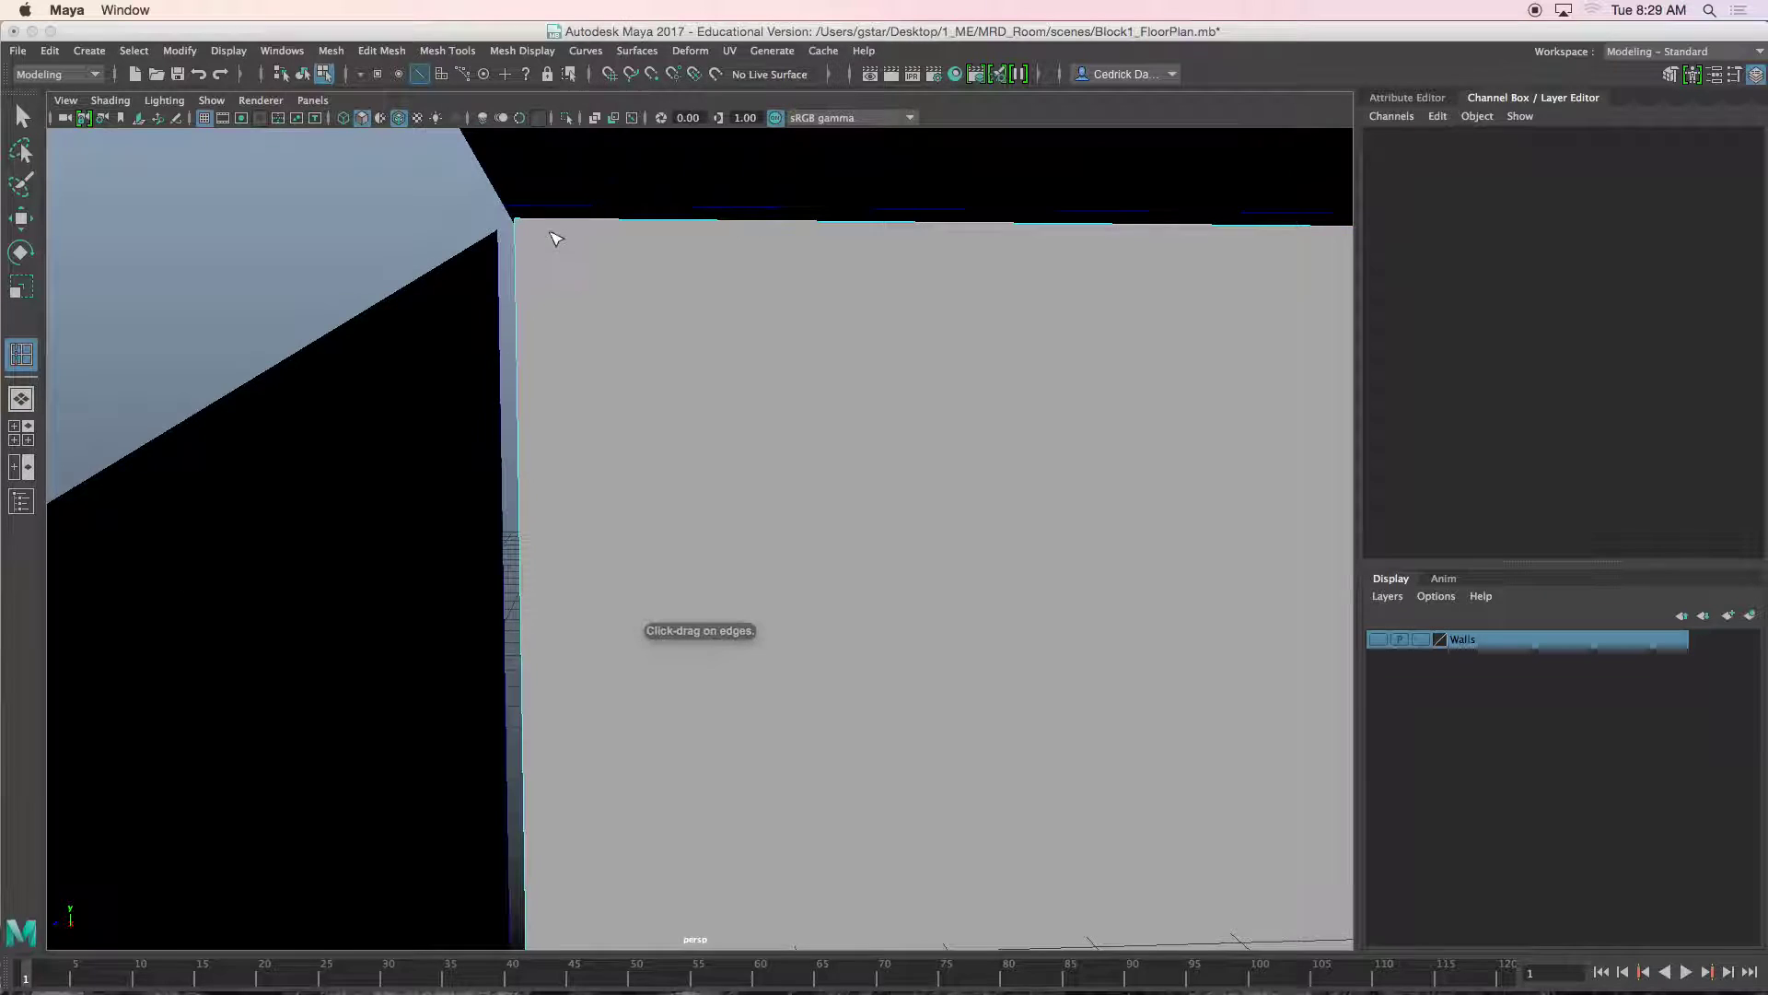
{"action": "left_click", "coordinate": [540, 221]}
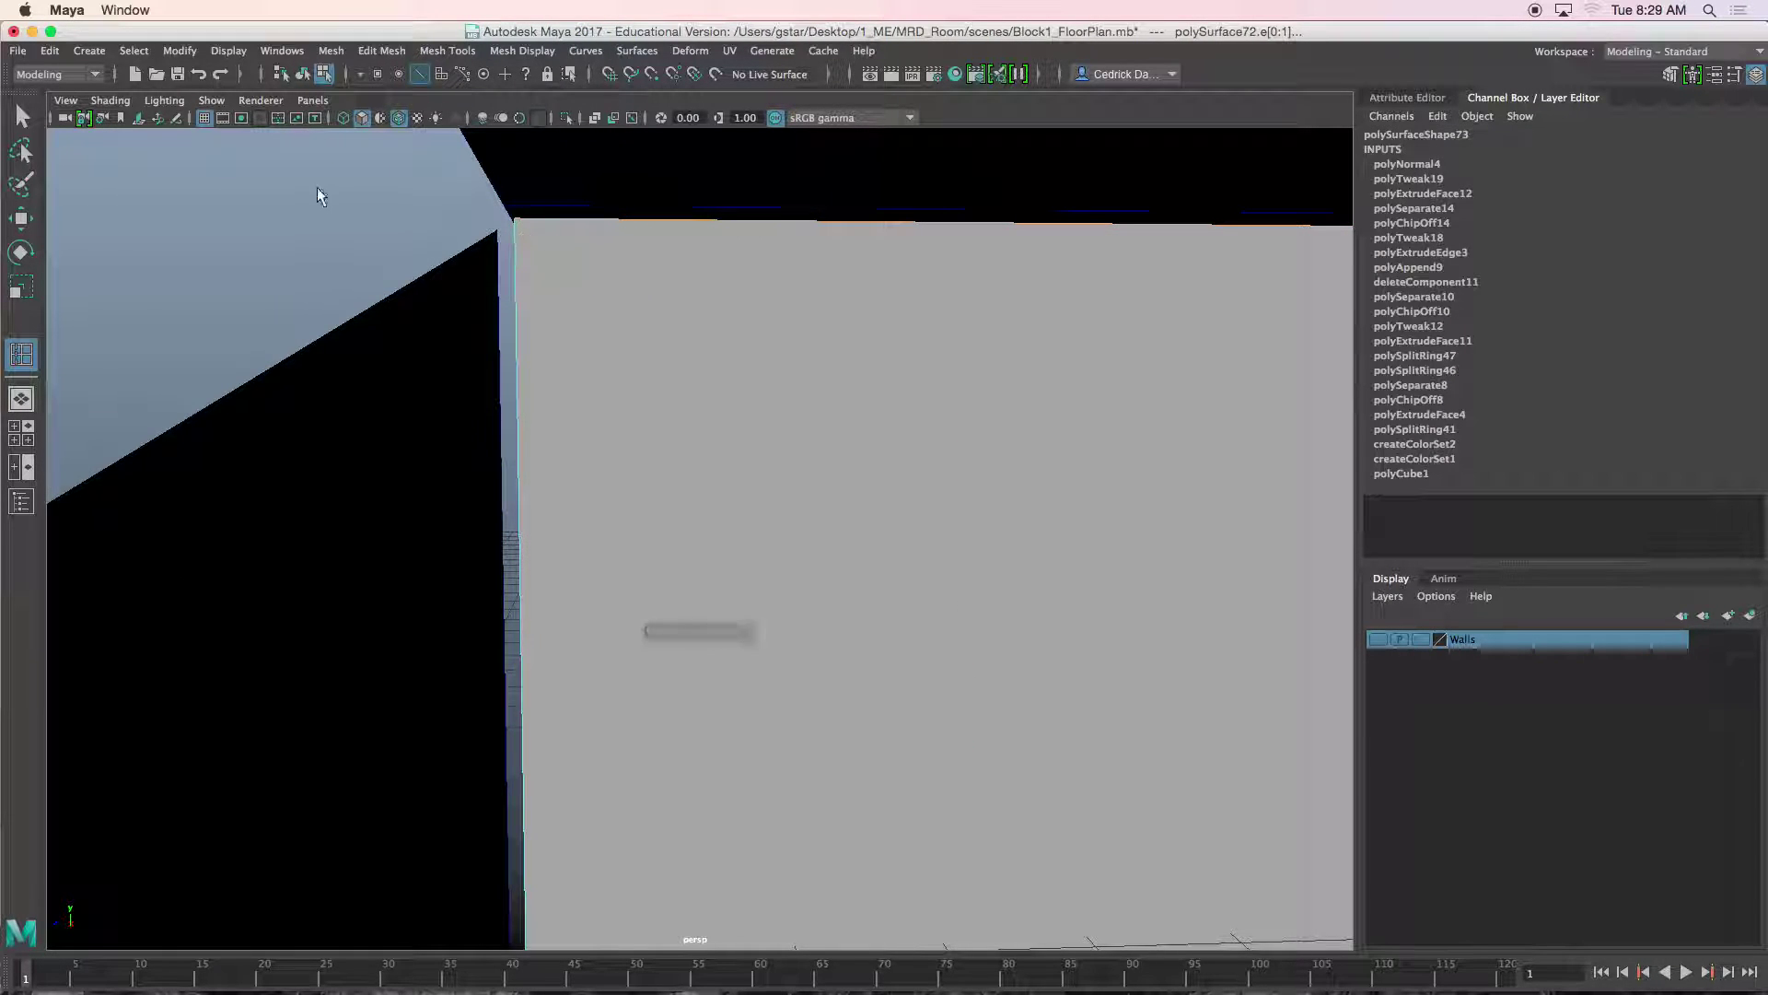
{"action": "left_click", "coordinate": [447, 51]}
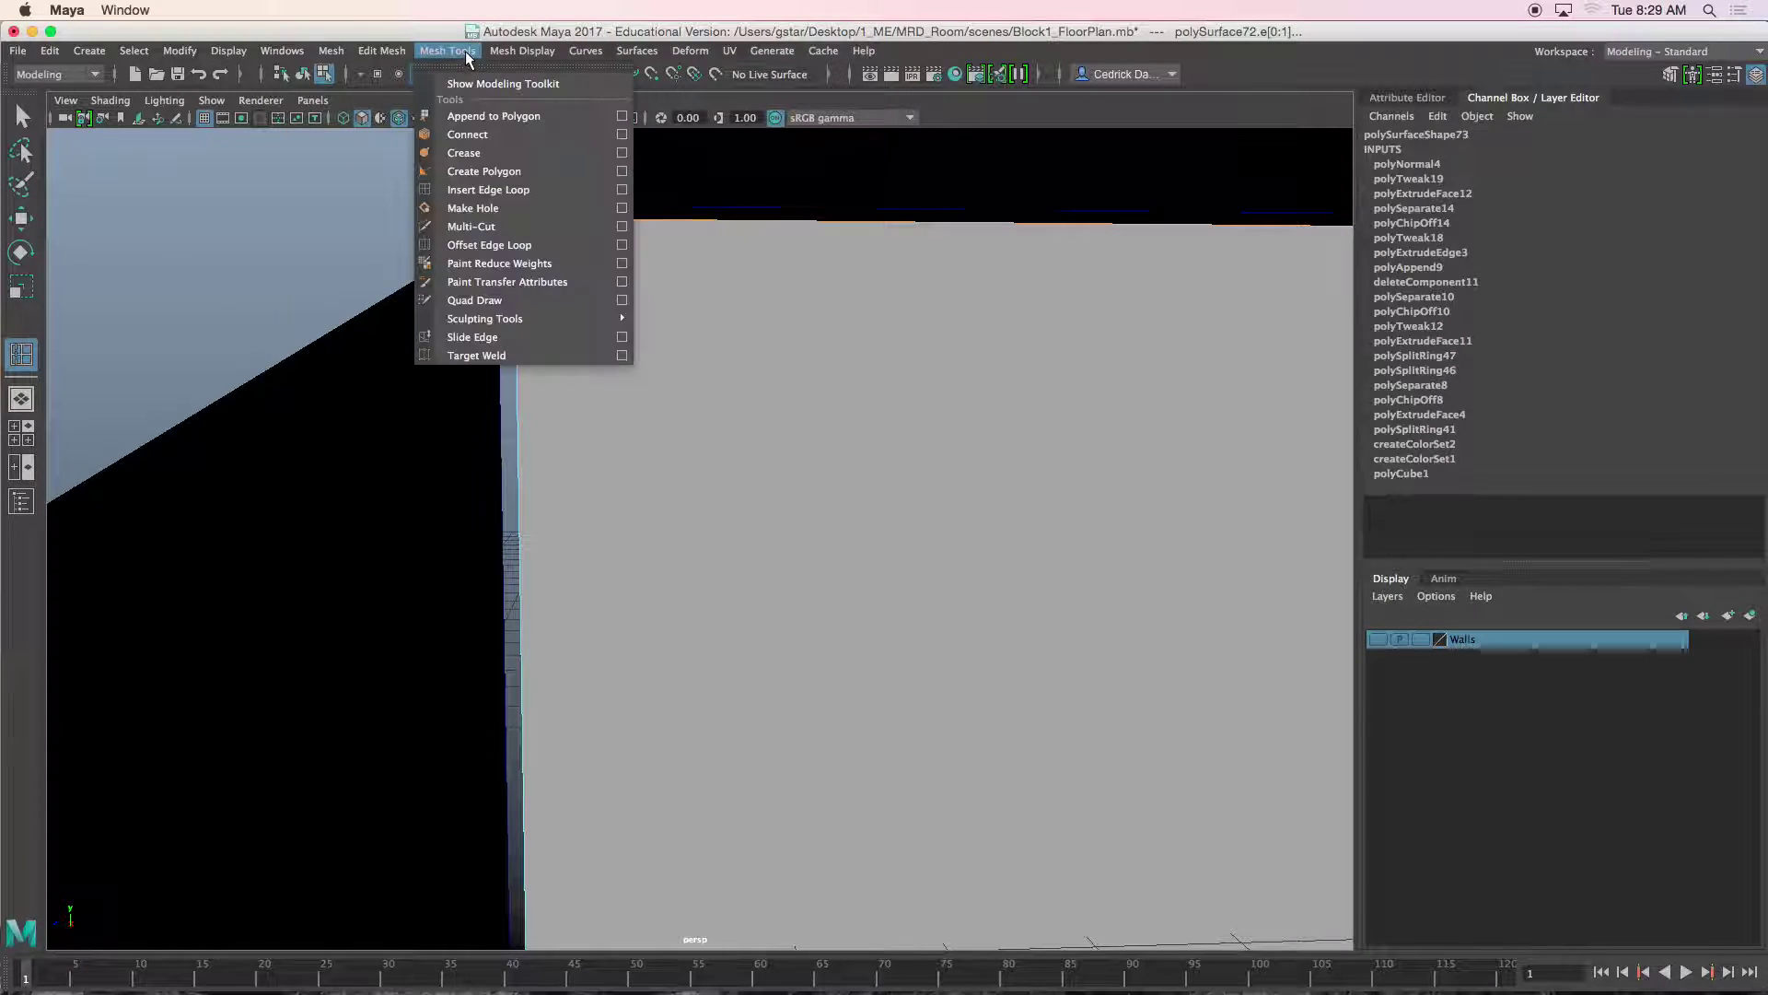
{"action": "left_click", "coordinate": [622, 190]}
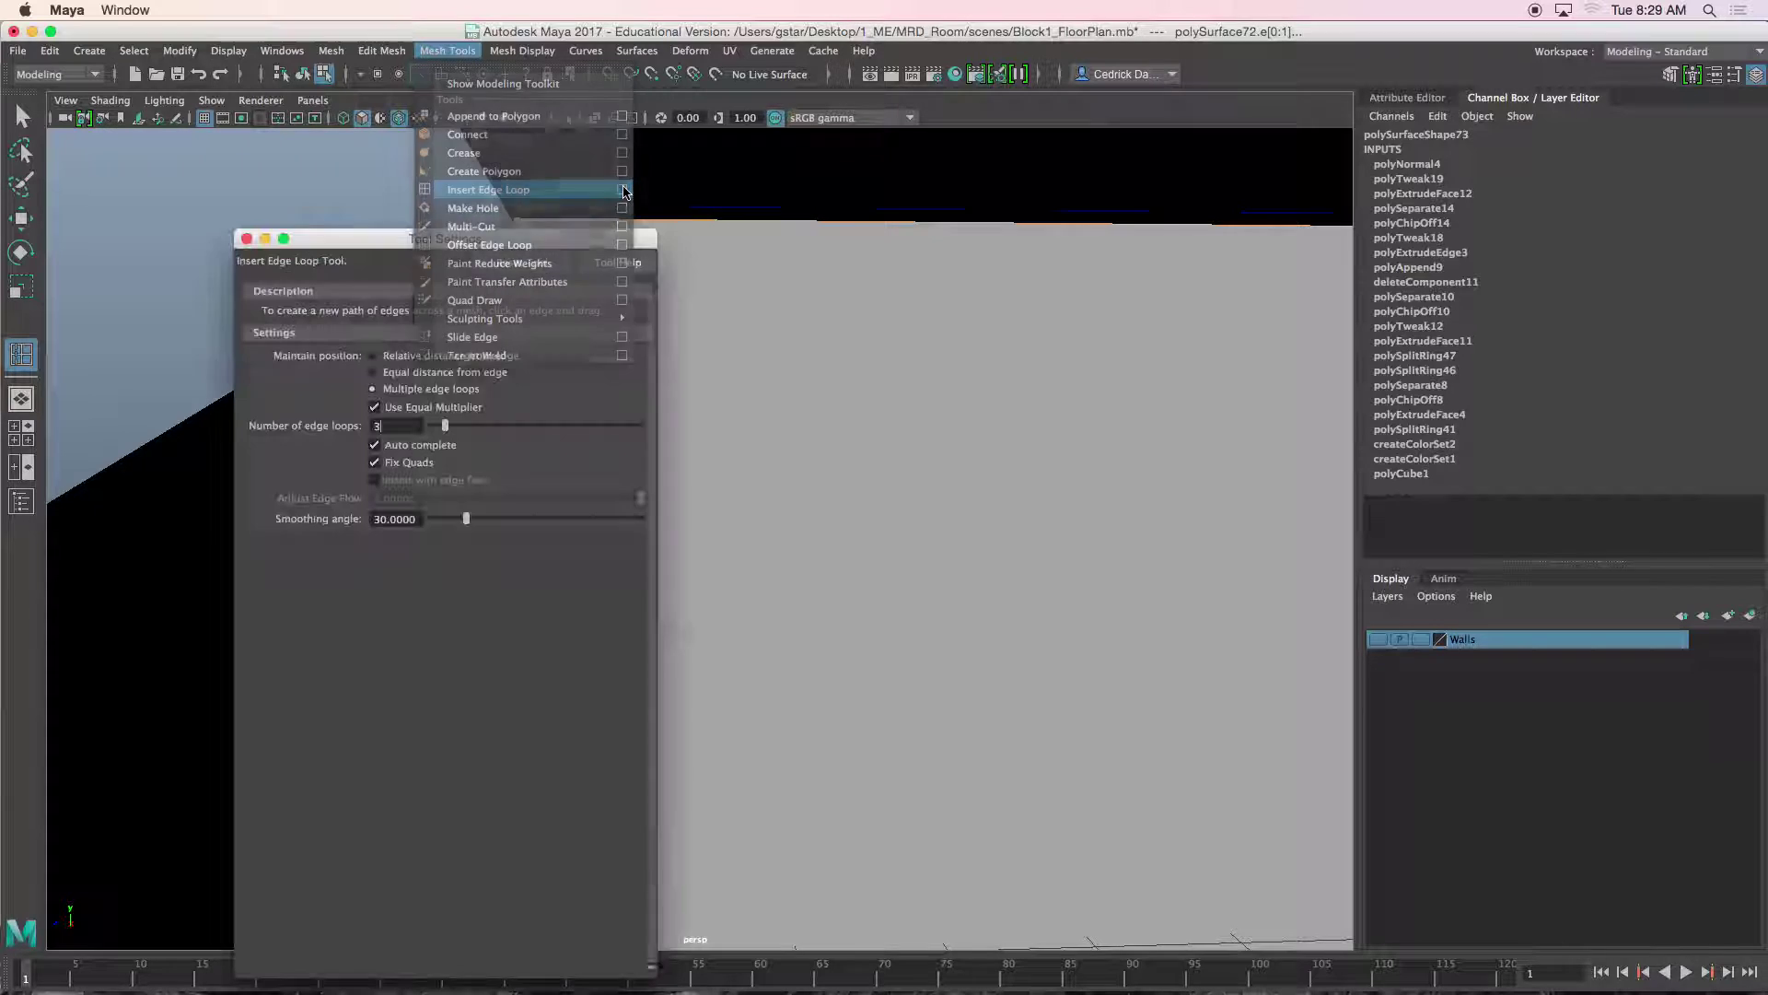
{"action": "left_click", "coordinate": [246, 239]}
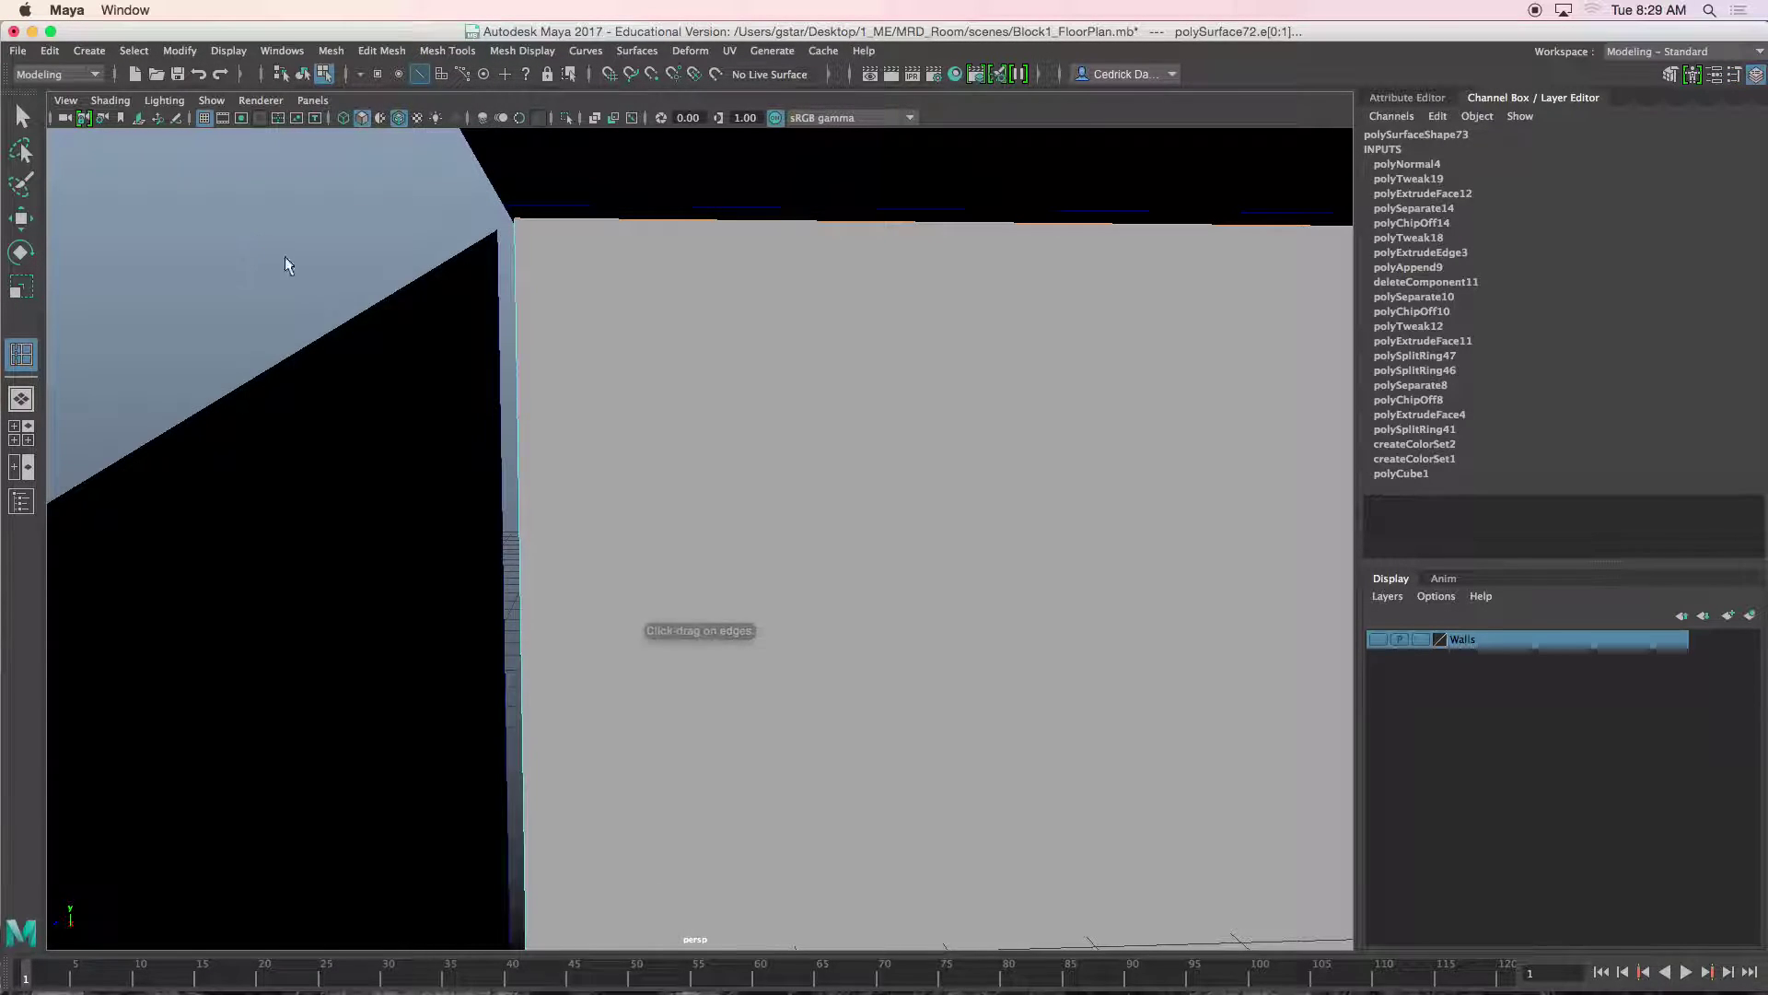
{"action": "left_click", "coordinate": [535, 219]}
Extrude the narrow inner strip of the backing panel along X to form the island's end panel, and return to object selection.
{"action": "key", "text": "w"}
{"action": "left_click_drag", "start_coordinate": [534, 279], "coordinate": [528, 283], "text": "alt"}
{"action": "right_click_drag", "start_coordinate": [523, 264], "coordinate": [522, 312]}
{"action": "left_click", "coordinate": [520, 290]}
{"action": "left_click_drag", "start_coordinate": [475, 369], "coordinate": [556, 465], "text": "alt"}
{"action": "key", "text": "ctrl+e"}
{"action": "key", "text": "w"}
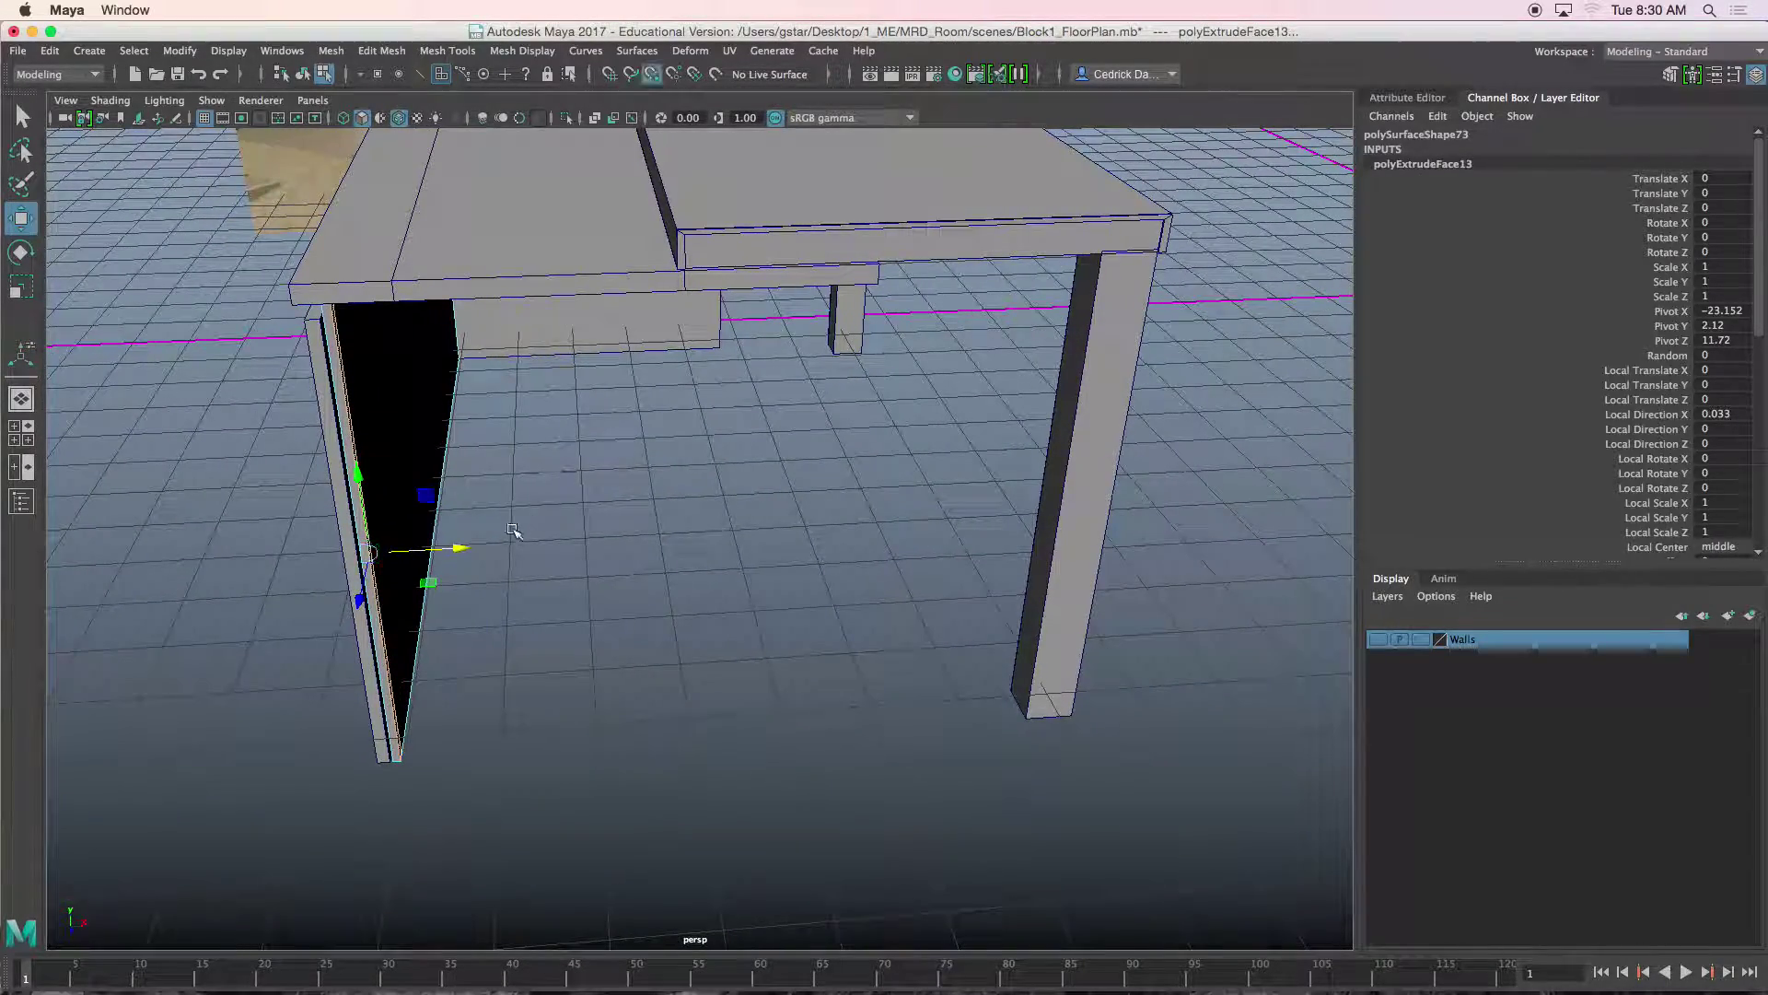
{"action": "left_click_drag", "start_coordinate": [476, 547], "coordinate": [809, 344]}
{"action": "right_click_drag", "start_coordinate": [809, 343], "coordinate": [900, 315]}
{"action": "left_click_drag", "start_coordinate": [829, 344], "coordinate": [482, 340], "text": "alt"}
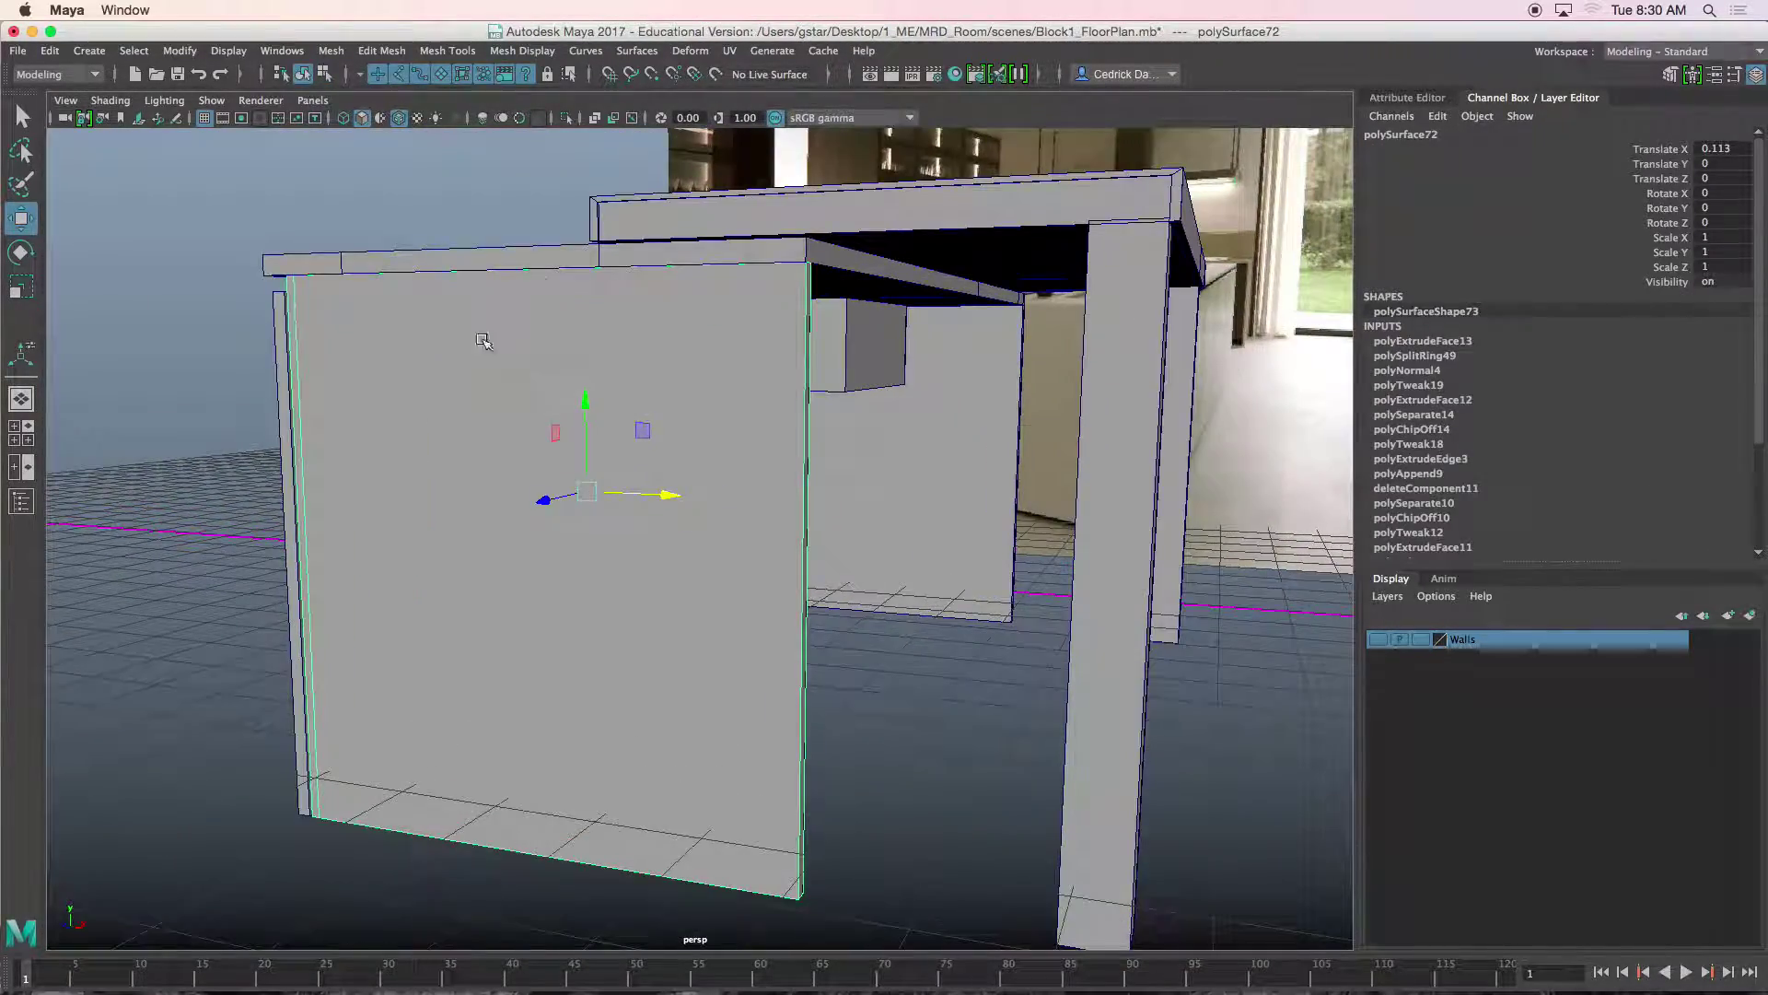
Insert an edge loop on the end panel, close to its outer vertical edge beneath the raised counter.
{"action": "left_click", "coordinate": [463, 55]}
{"action": "left_click", "coordinate": [515, 189]}
{"action": "left_click_drag", "start_coordinate": [648, 293], "coordinate": [760, 510], "text": "alt"}
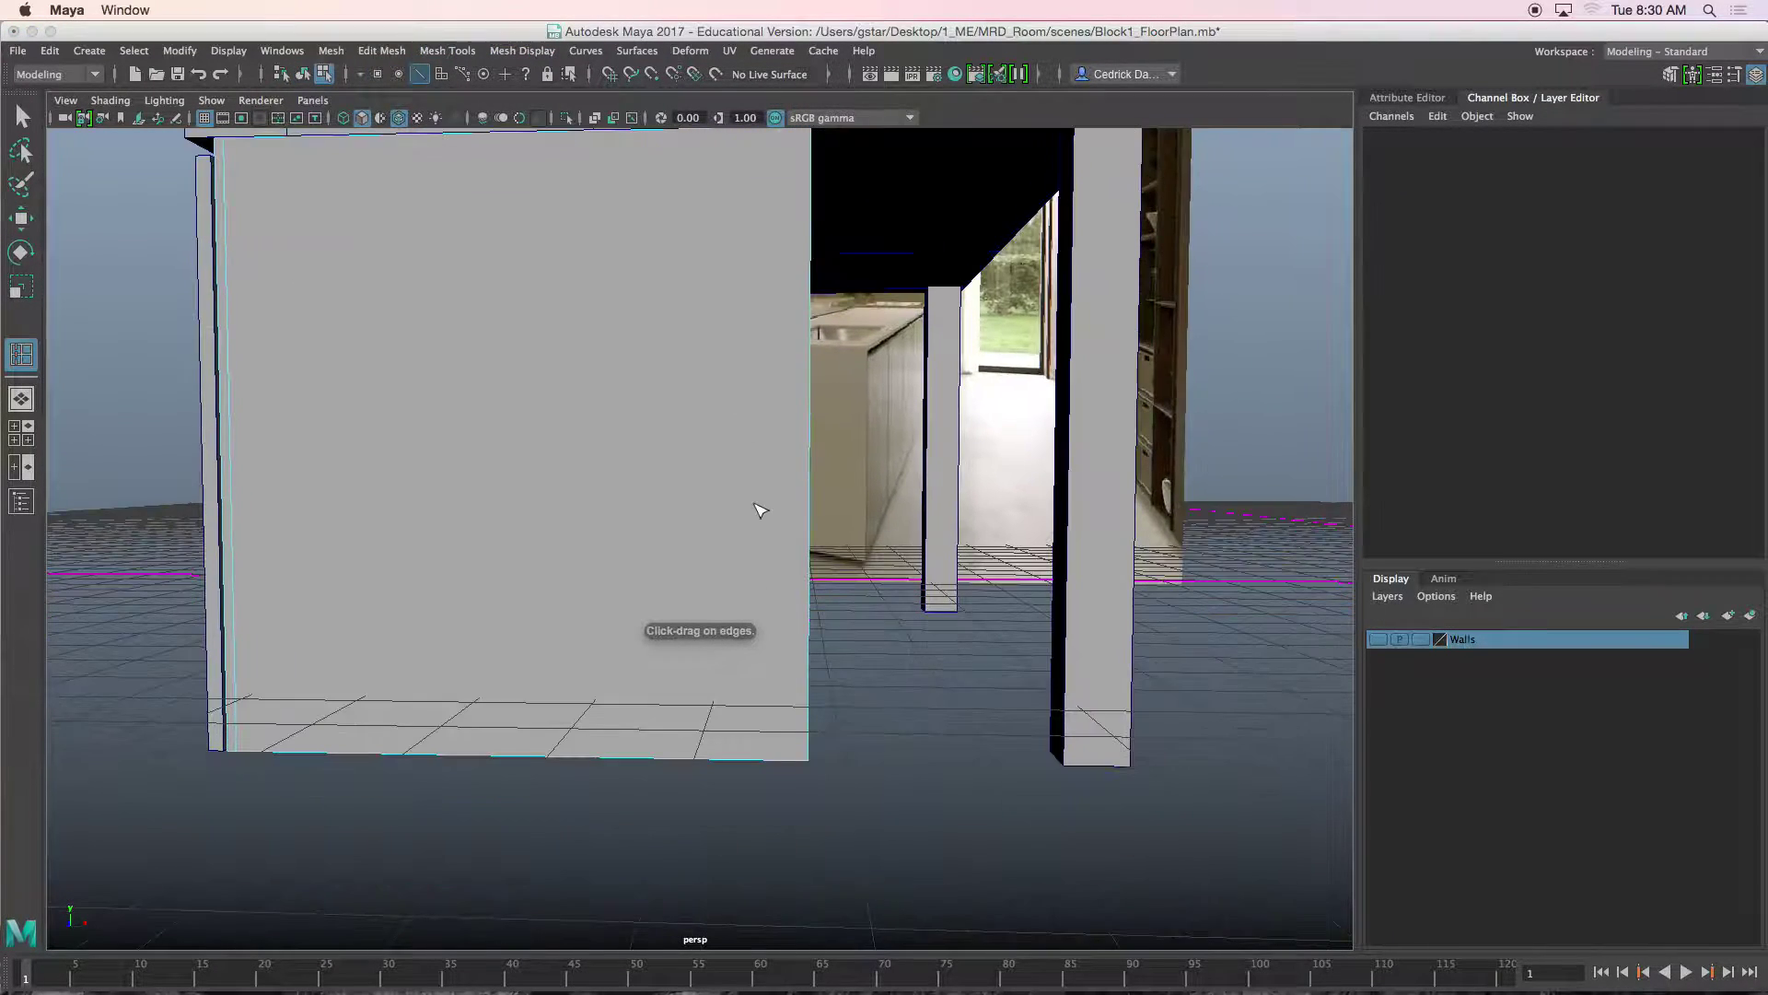
{"action": "left_click", "coordinate": [801, 761]}
{"action": "key", "text": "w"}
Extrude the narrow strip at the end panel's edge along the island's length to form the back panel, and return to object selection.
{"action": "left_click_drag", "start_coordinate": [803, 714], "coordinate": [526, 677], "text": "alt"}
{"action": "right_click_drag", "start_coordinate": [603, 560], "coordinate": [603, 523]}
{"action": "left_click", "coordinate": [599, 553]}
{"action": "left_click_drag", "start_coordinate": [600, 613], "coordinate": [428, 631], "text": "alt"}
{"action": "key", "text": "ctrl+e"}
{"action": "left_click_drag", "start_coordinate": [152, 490], "coordinate": [936, 560], "text": "alt"}
{"action": "scroll", "coordinate": [957, 498], "scroll_direction": "up", "scroll_amount": 5}
{"action": "scroll", "coordinate": [901, 355], "scroll_direction": "down", "scroll_amount": 10}
{"action": "right_click_drag", "start_coordinate": [924, 412], "coordinate": [1008, 385]}
{"action": "left_click", "coordinate": [948, 401]}
{"action": "left_click_drag", "start_coordinate": [947, 400], "coordinate": [892, 584], "text": "alt"}
Narrow the raised counter by moving the vertices of its sink-side edge along X away from the sink.
{"action": "left_click", "coordinate": [1140, 460]}
{"action": "scroll", "coordinate": [1041, 559], "scroll_direction": "up", "scroll_amount": 2}
{"action": "left_click", "coordinate": [939, 513]}
{"action": "left_click_drag", "start_coordinate": [940, 513], "coordinate": [931, 475], "text": "alt"}
{"action": "right_click_drag", "start_coordinate": [931, 468], "coordinate": [813, 458]}
{"action": "left_click_drag", "start_coordinate": [814, 458], "coordinate": [816, 467], "text": "alt"}
{"action": "left_click_drag", "start_coordinate": [683, 532], "coordinate": [683, 531]}
{"action": "left_click_drag", "start_coordinate": [683, 532], "coordinate": [680, 483], "text": "alt"}
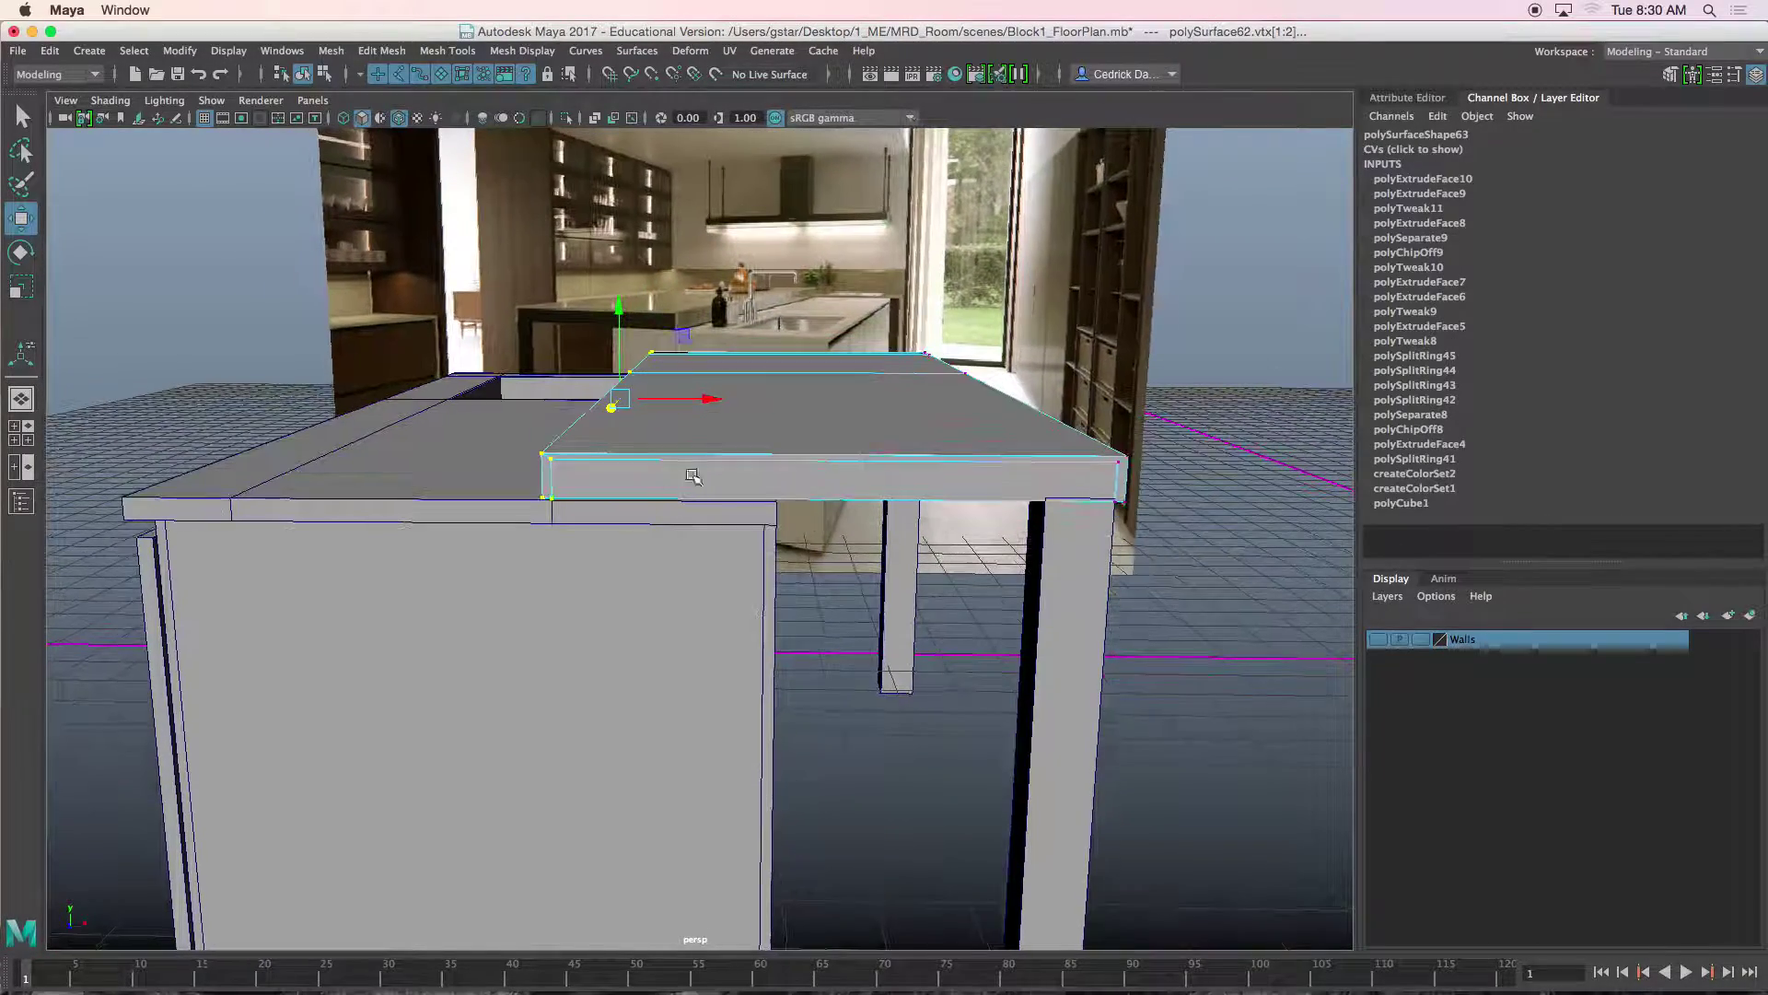
{"action": "mouse_move", "coordinate": [725, 399]}
{"action": "left_mouse_down", "text": "alt"}
{"action": "mouse_move", "coordinate": [710, 398]}
{"action": "mouse_move", "coordinate": [753, 406]}
{"action": "left_mouse_up", "text": "alt"}
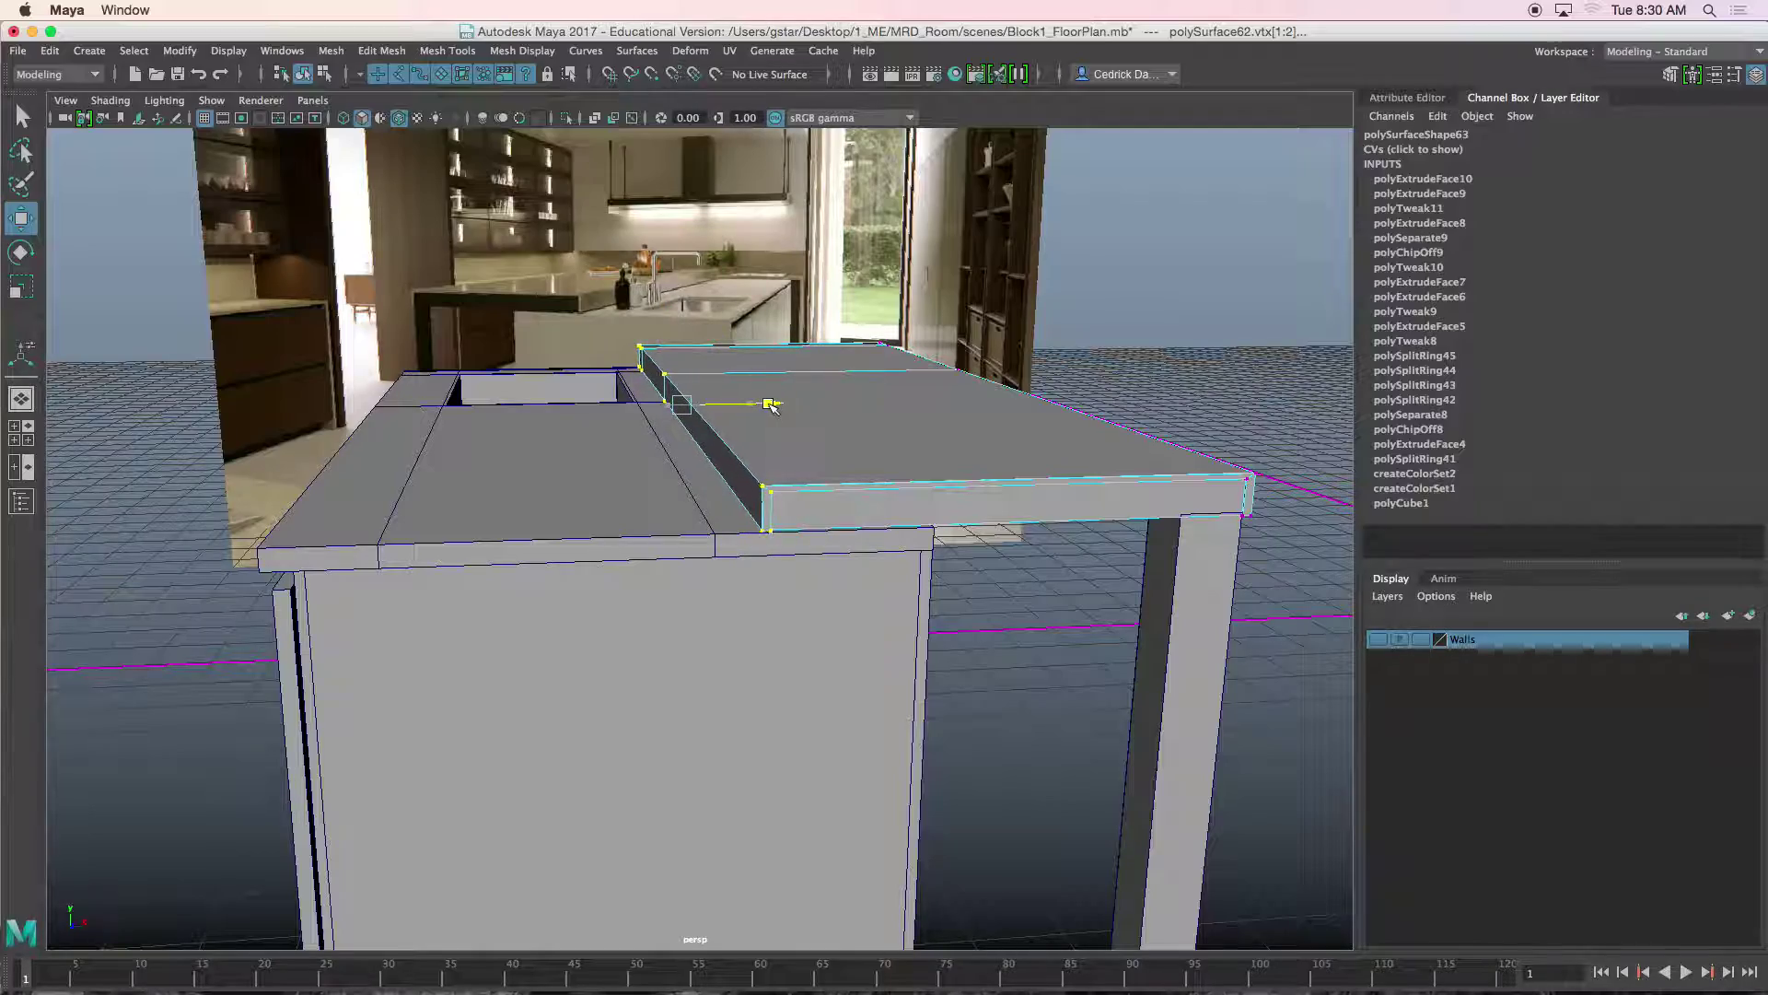
{"action": "left_click_drag", "start_coordinate": [690, 416], "coordinate": [789, 470], "text": "alt"}
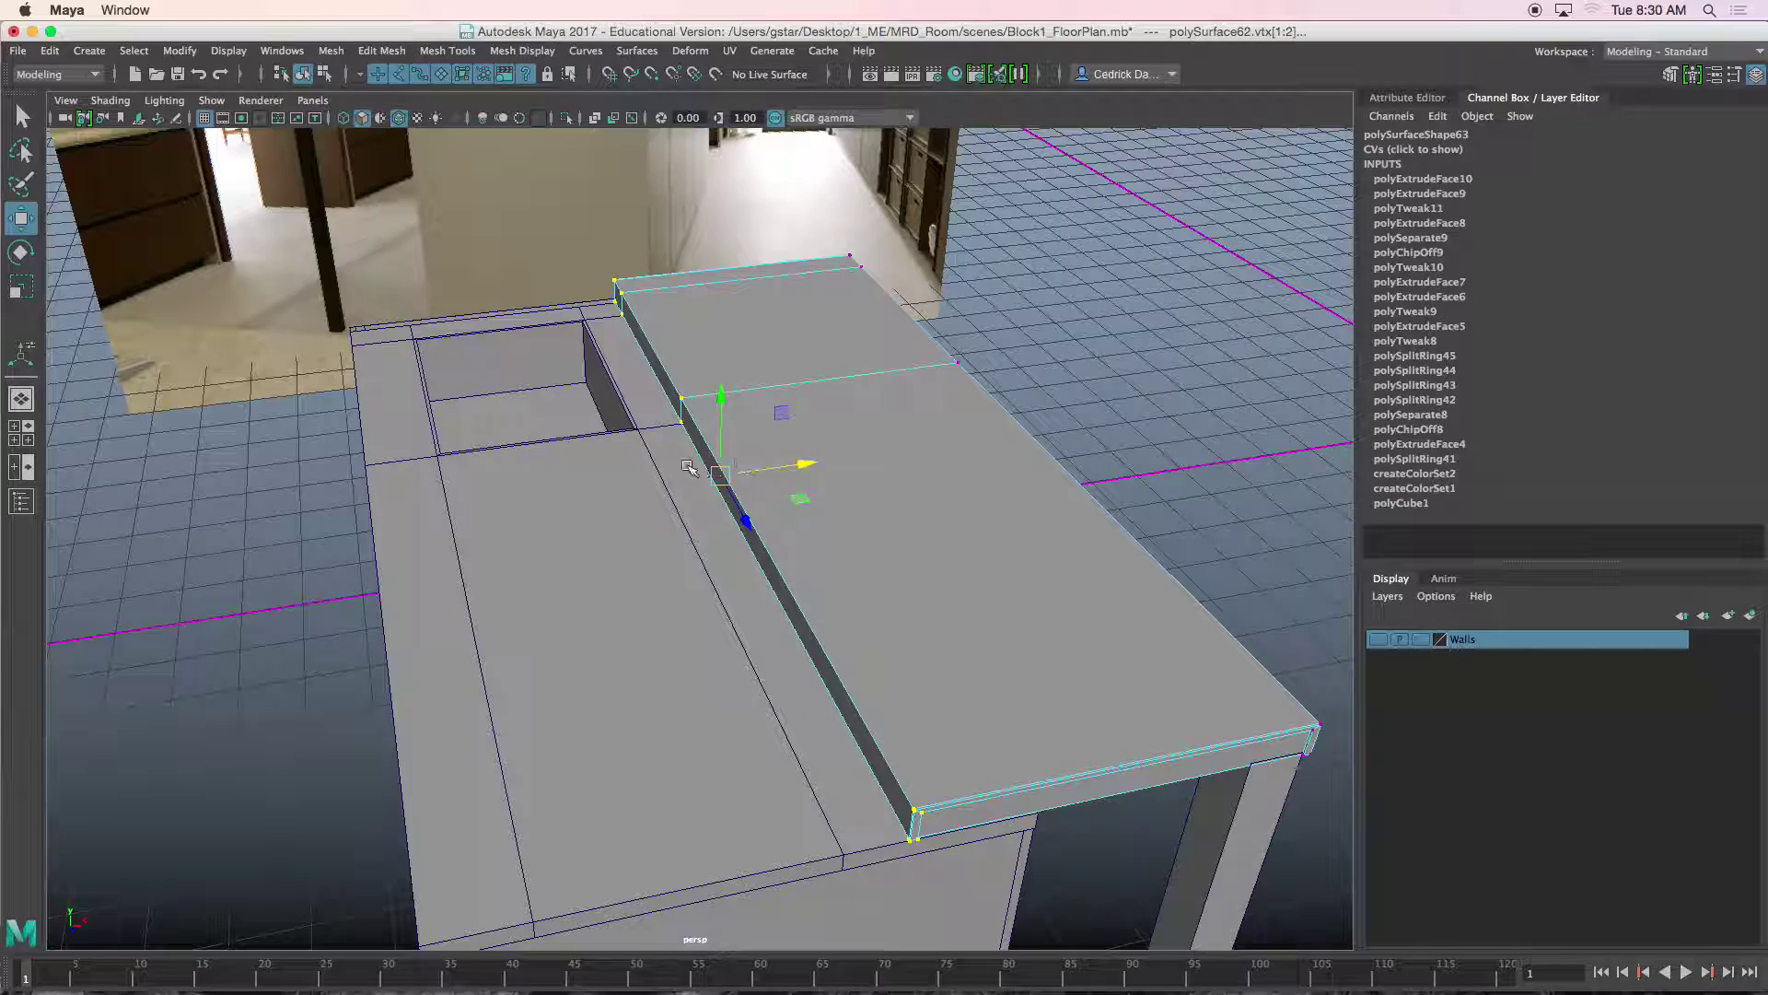
In the front view, draw a straight vertical EP curve along the faucet stem in the reference image.
{"action": "key", "text": "space"}
{"action": "key", "text": "space"}
{"action": "scroll", "coordinate": [518, 626], "scroll_direction": "up", "scroll_amount": 5}
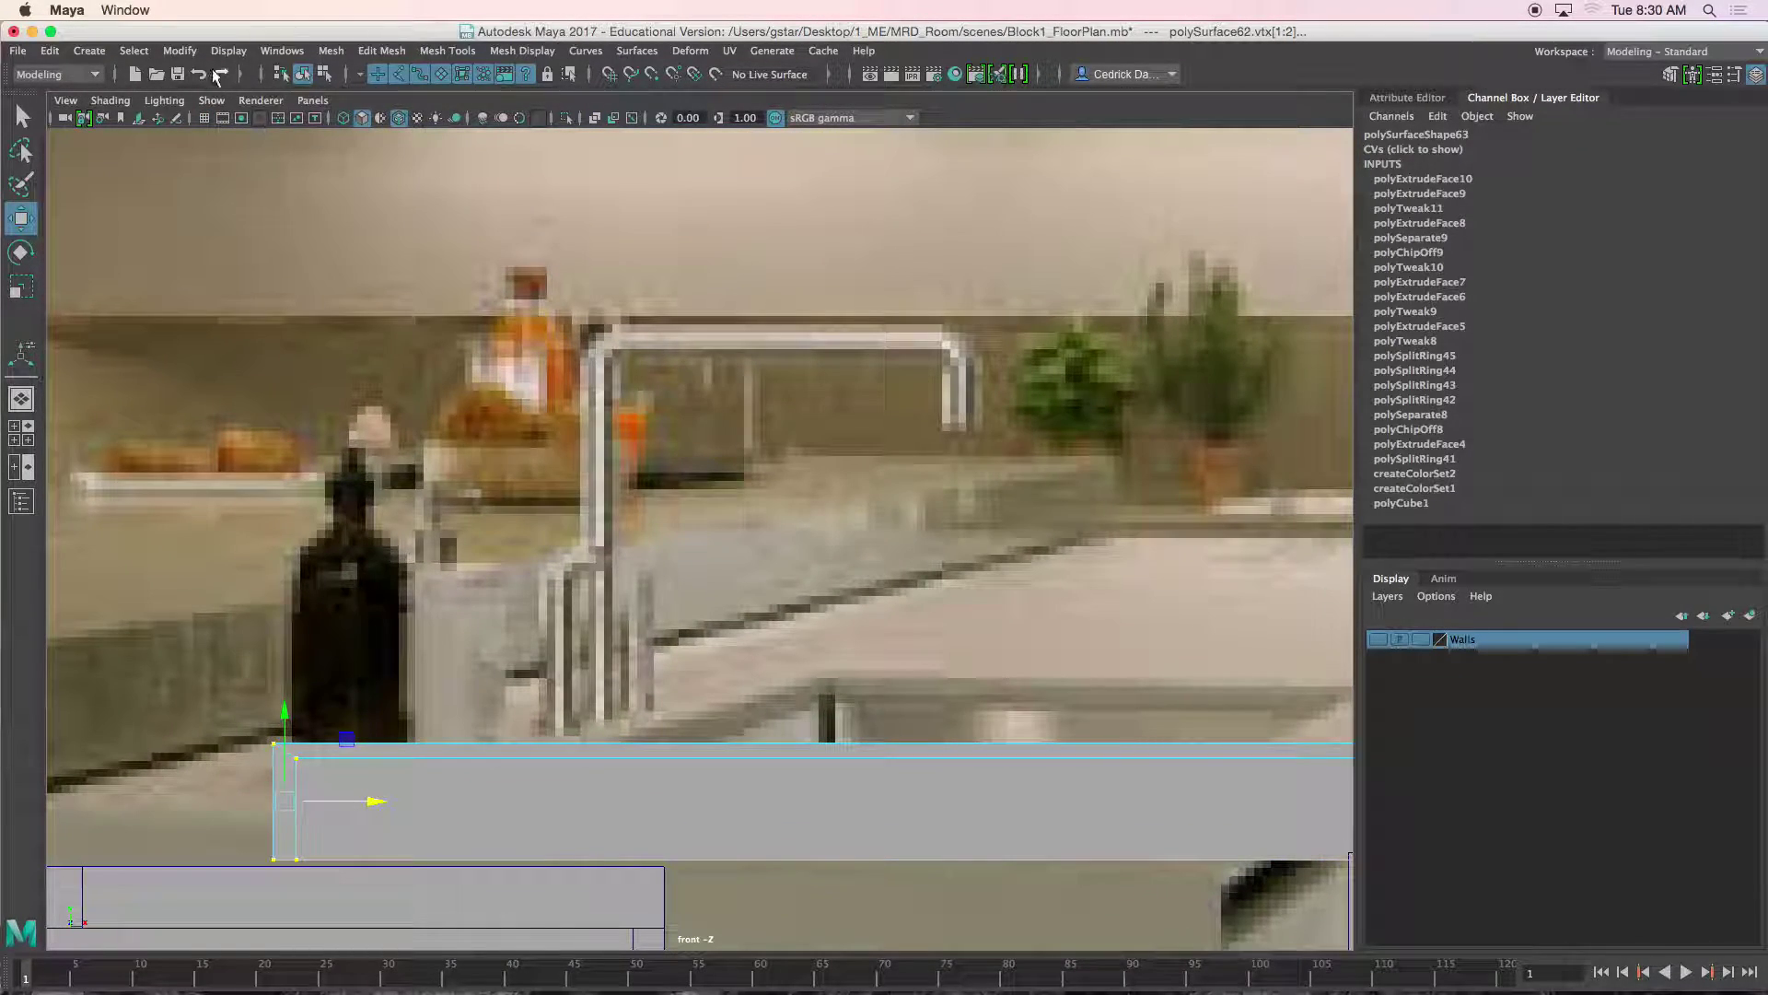
{"action": "left_click", "coordinate": [89, 51]}
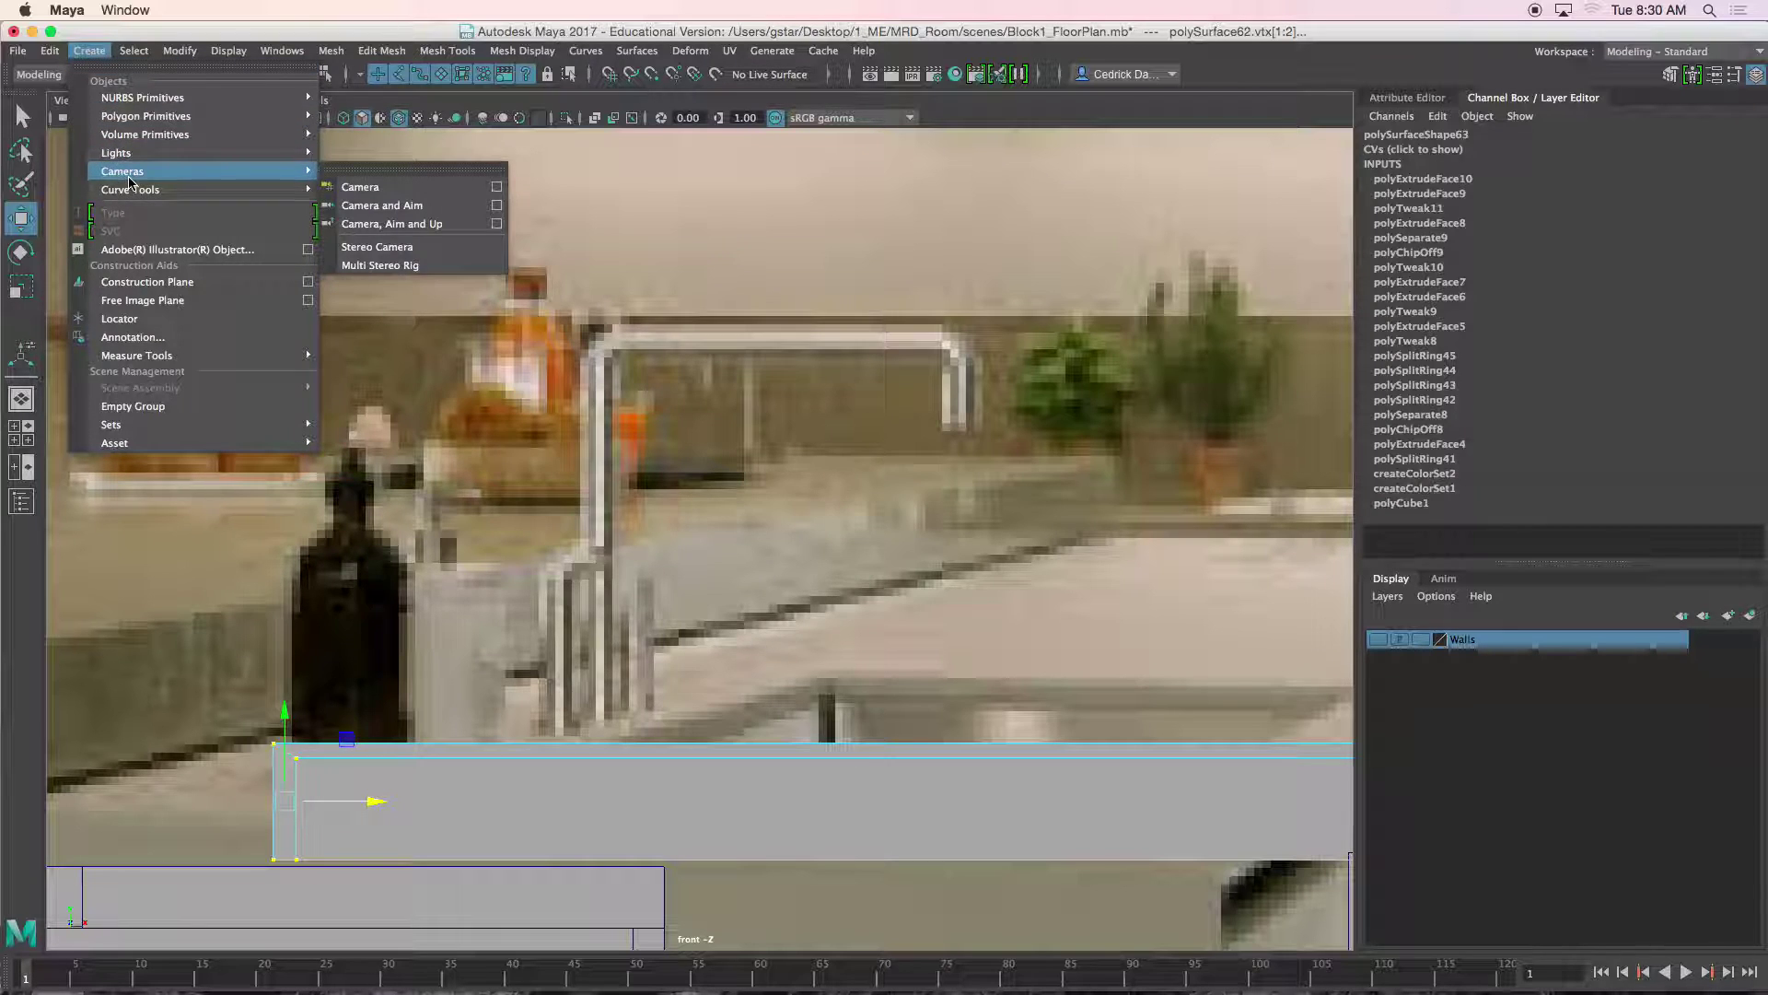
{"action": "mouse_move", "coordinate": [143, 189]}
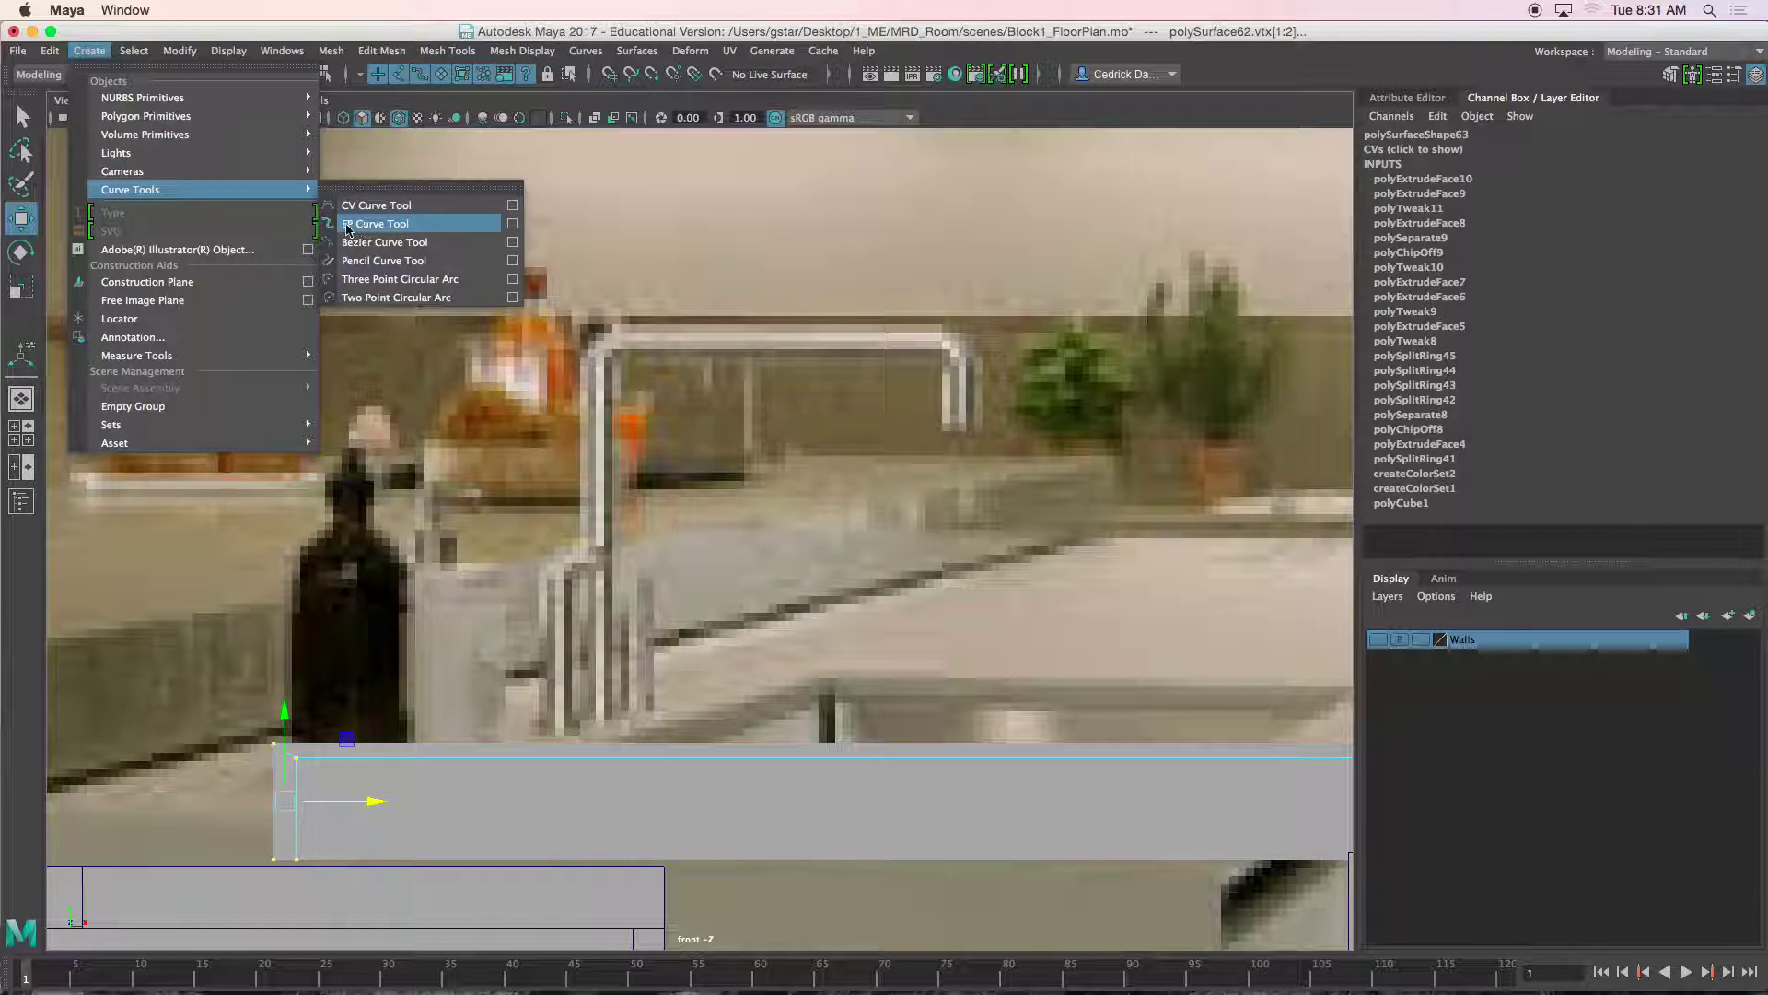
{"action": "left_click", "coordinate": [397, 226]}
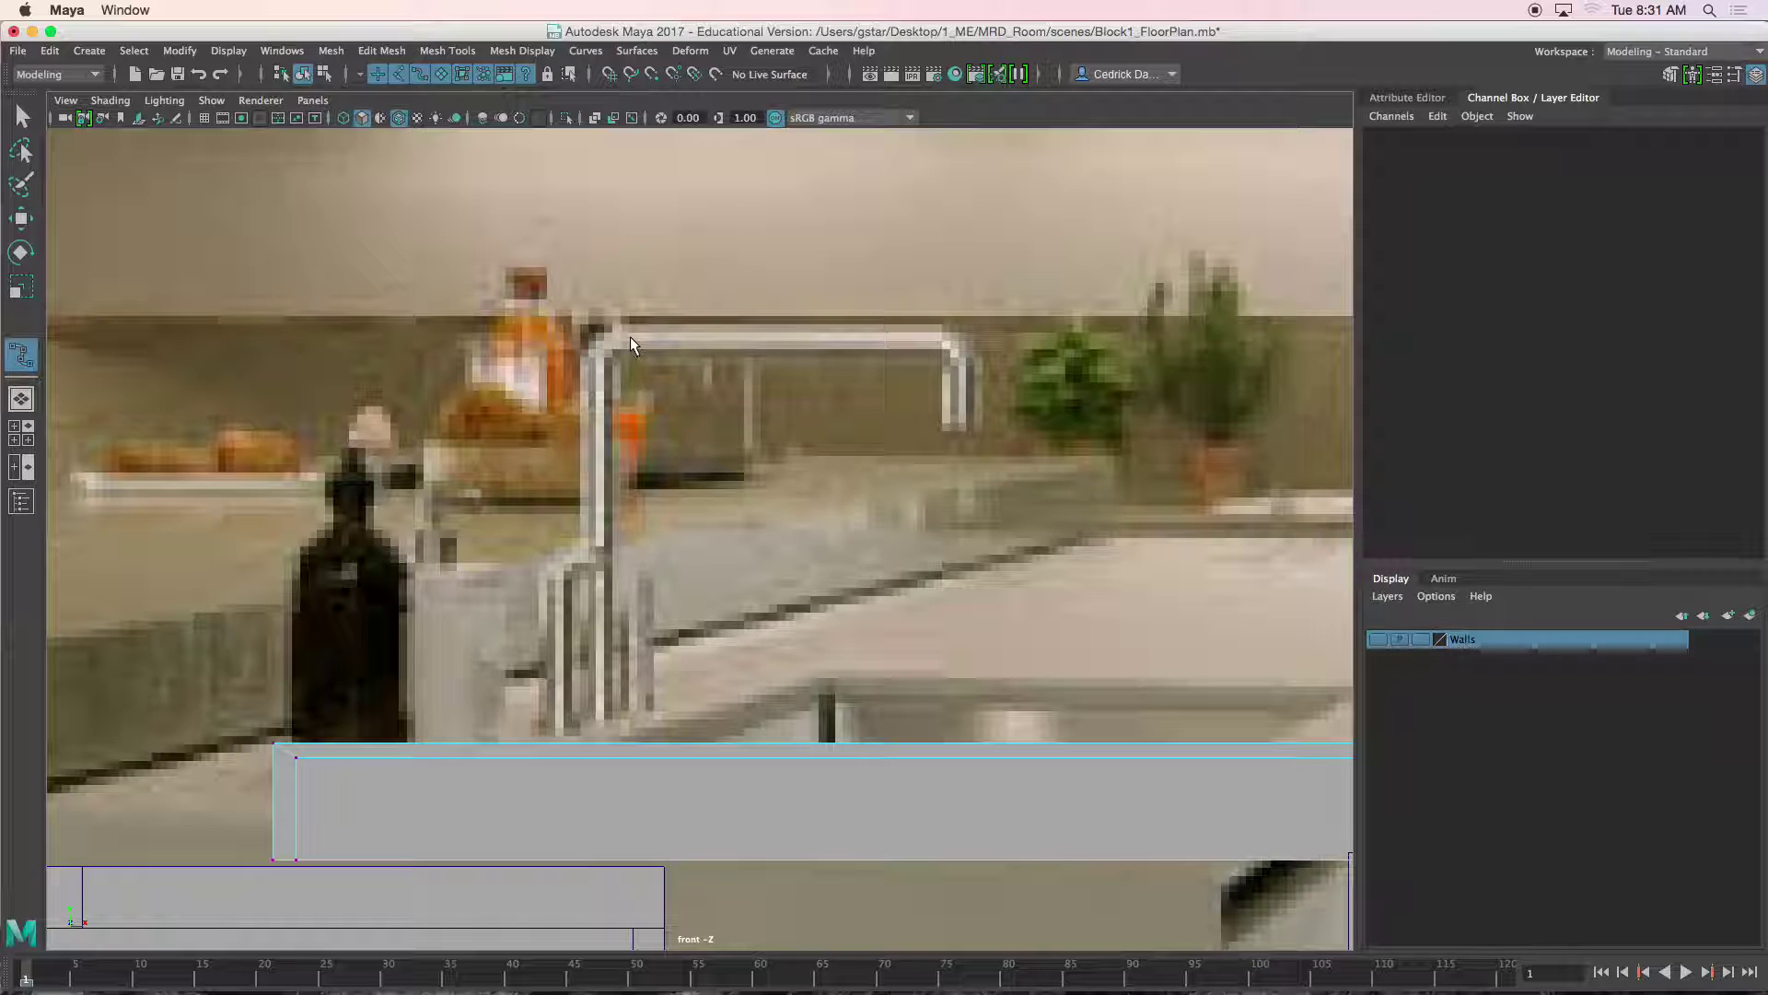
{"action": "left_click", "coordinate": [598, 710]}
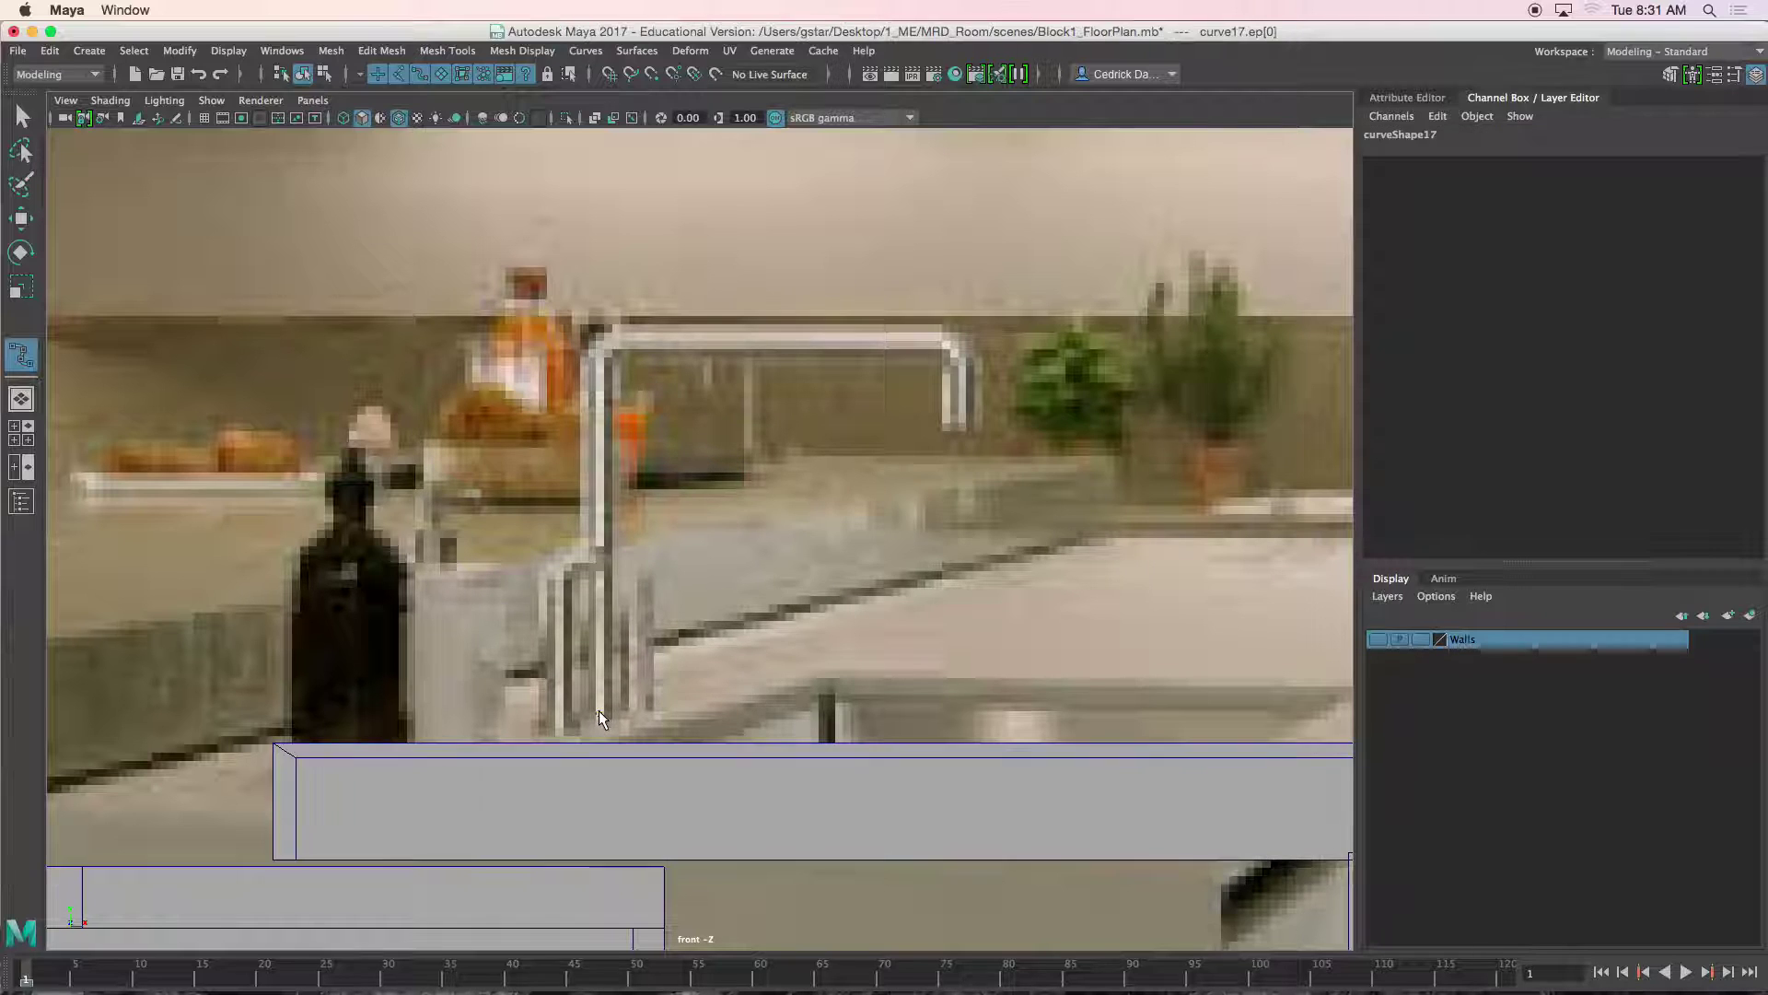
{"action": "left_click", "coordinate": [600, 361]}
{"action": "key", "text": "Return"}
Start a second EP curve snapped to the top end of the stem curve and trace the faucet's first bend.
{"action": "middle_click_drag", "start_coordinate": [590, 384], "coordinate": [604, 523], "text": "alt"}
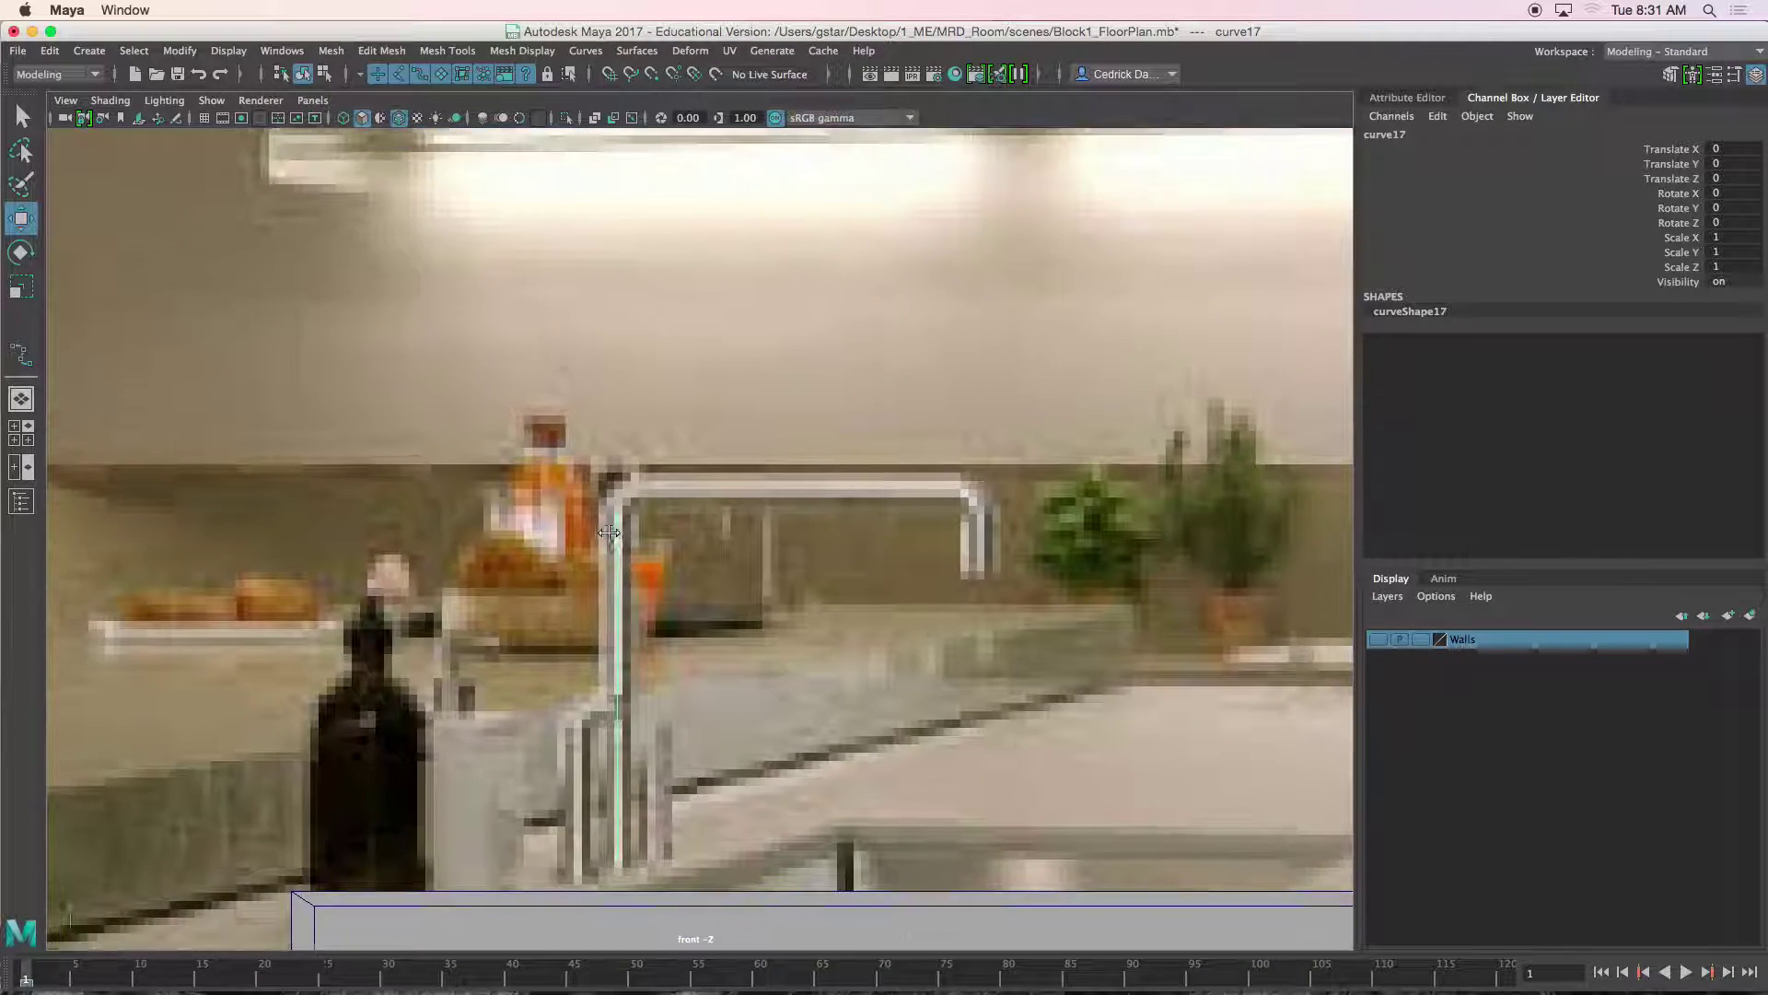
{"action": "scroll", "coordinate": [605, 524], "scroll_direction": "up", "scroll_amount": 6}
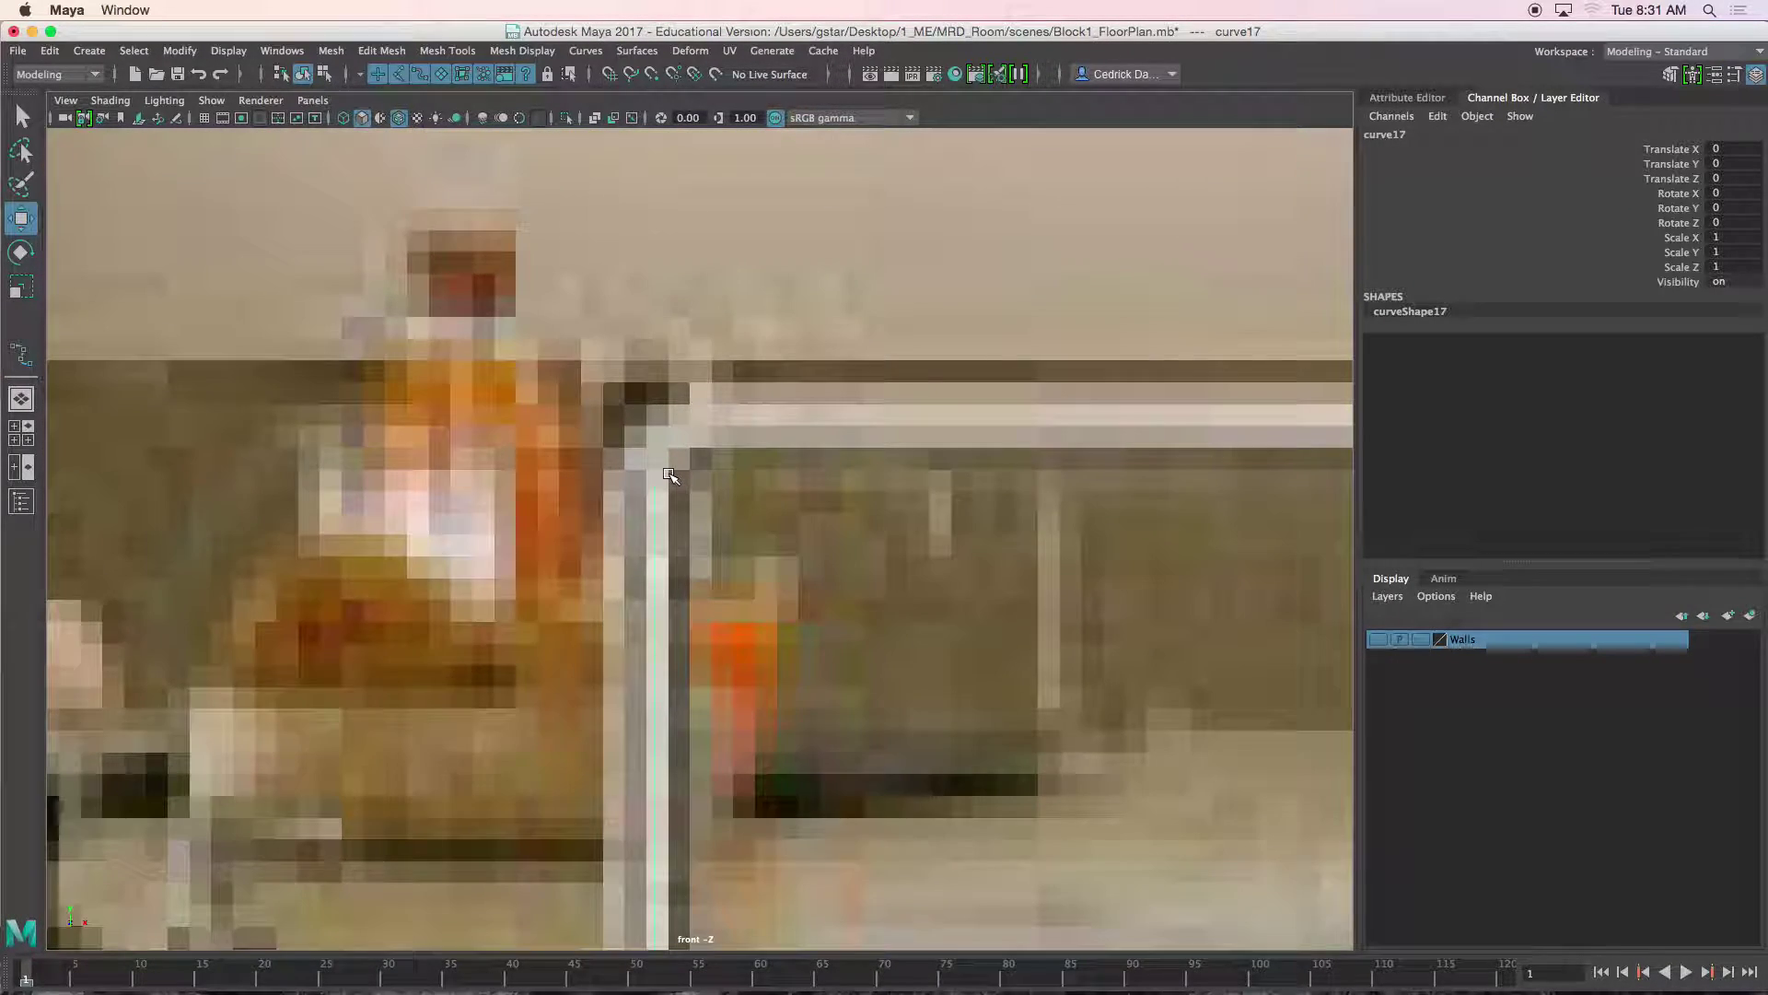
{"action": "key", "text": "y"}
{"action": "scroll", "coordinate": [656, 497], "scroll_direction": "up", "scroll_amount": 1}
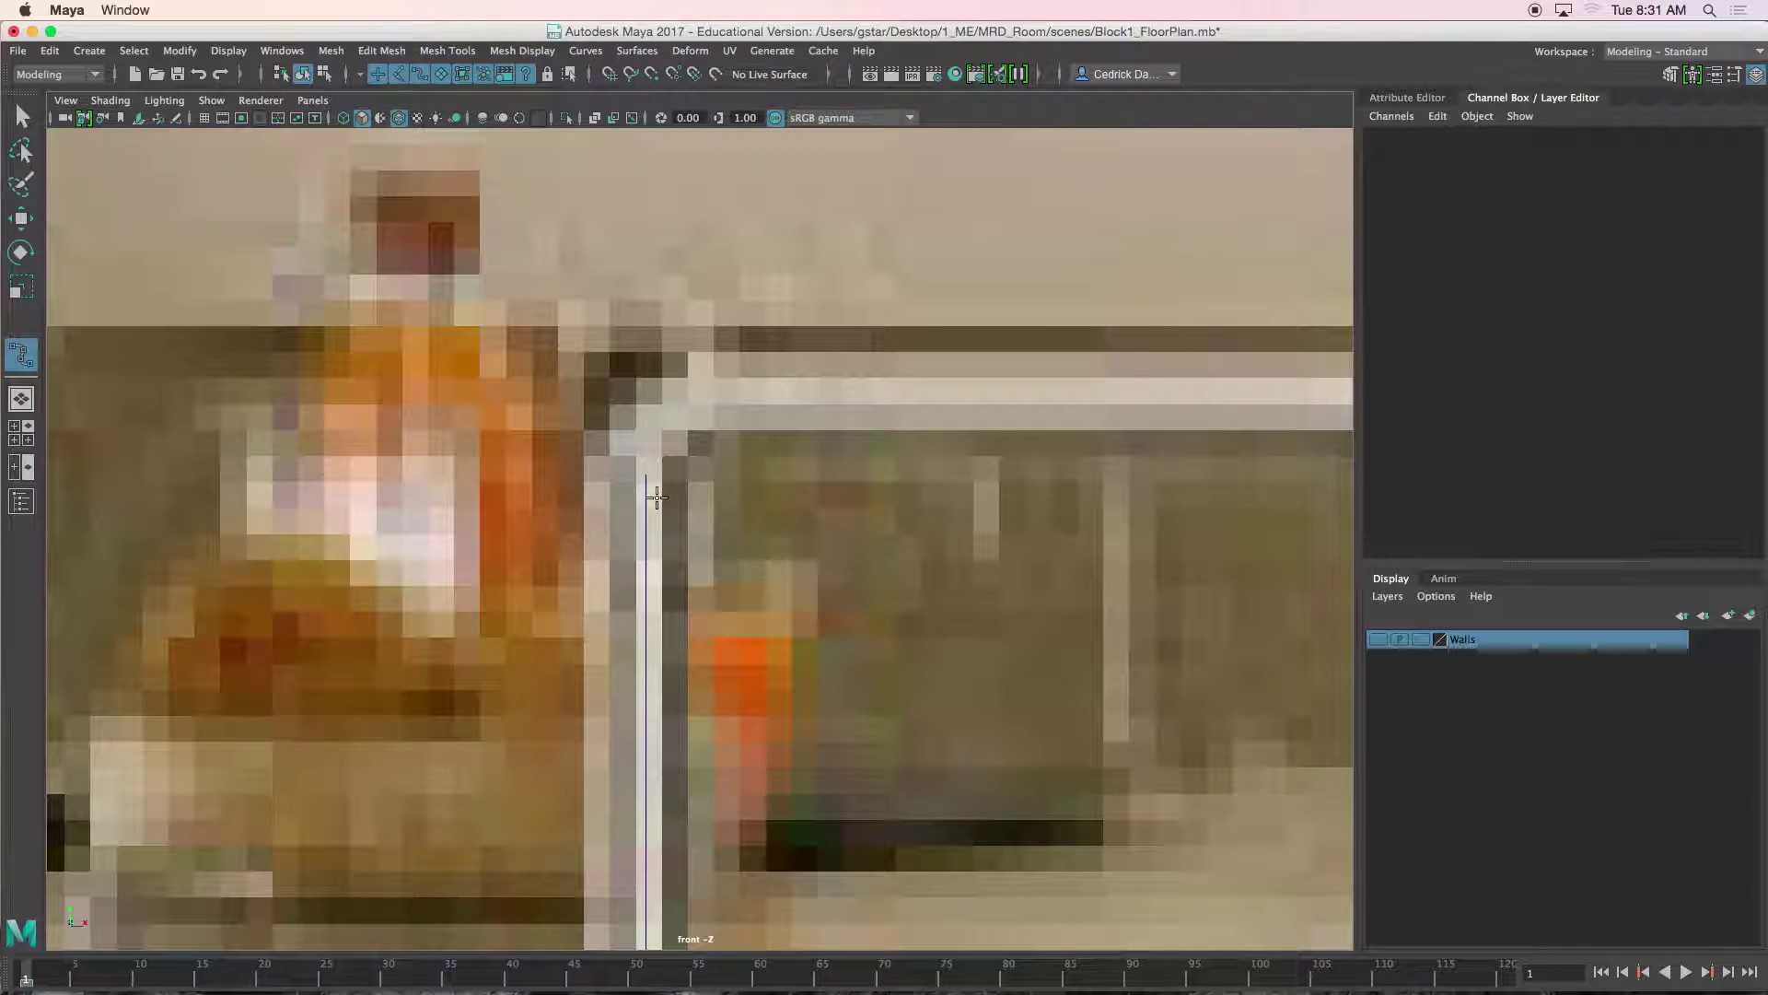
{"action": "left_click", "coordinate": [647, 506]}
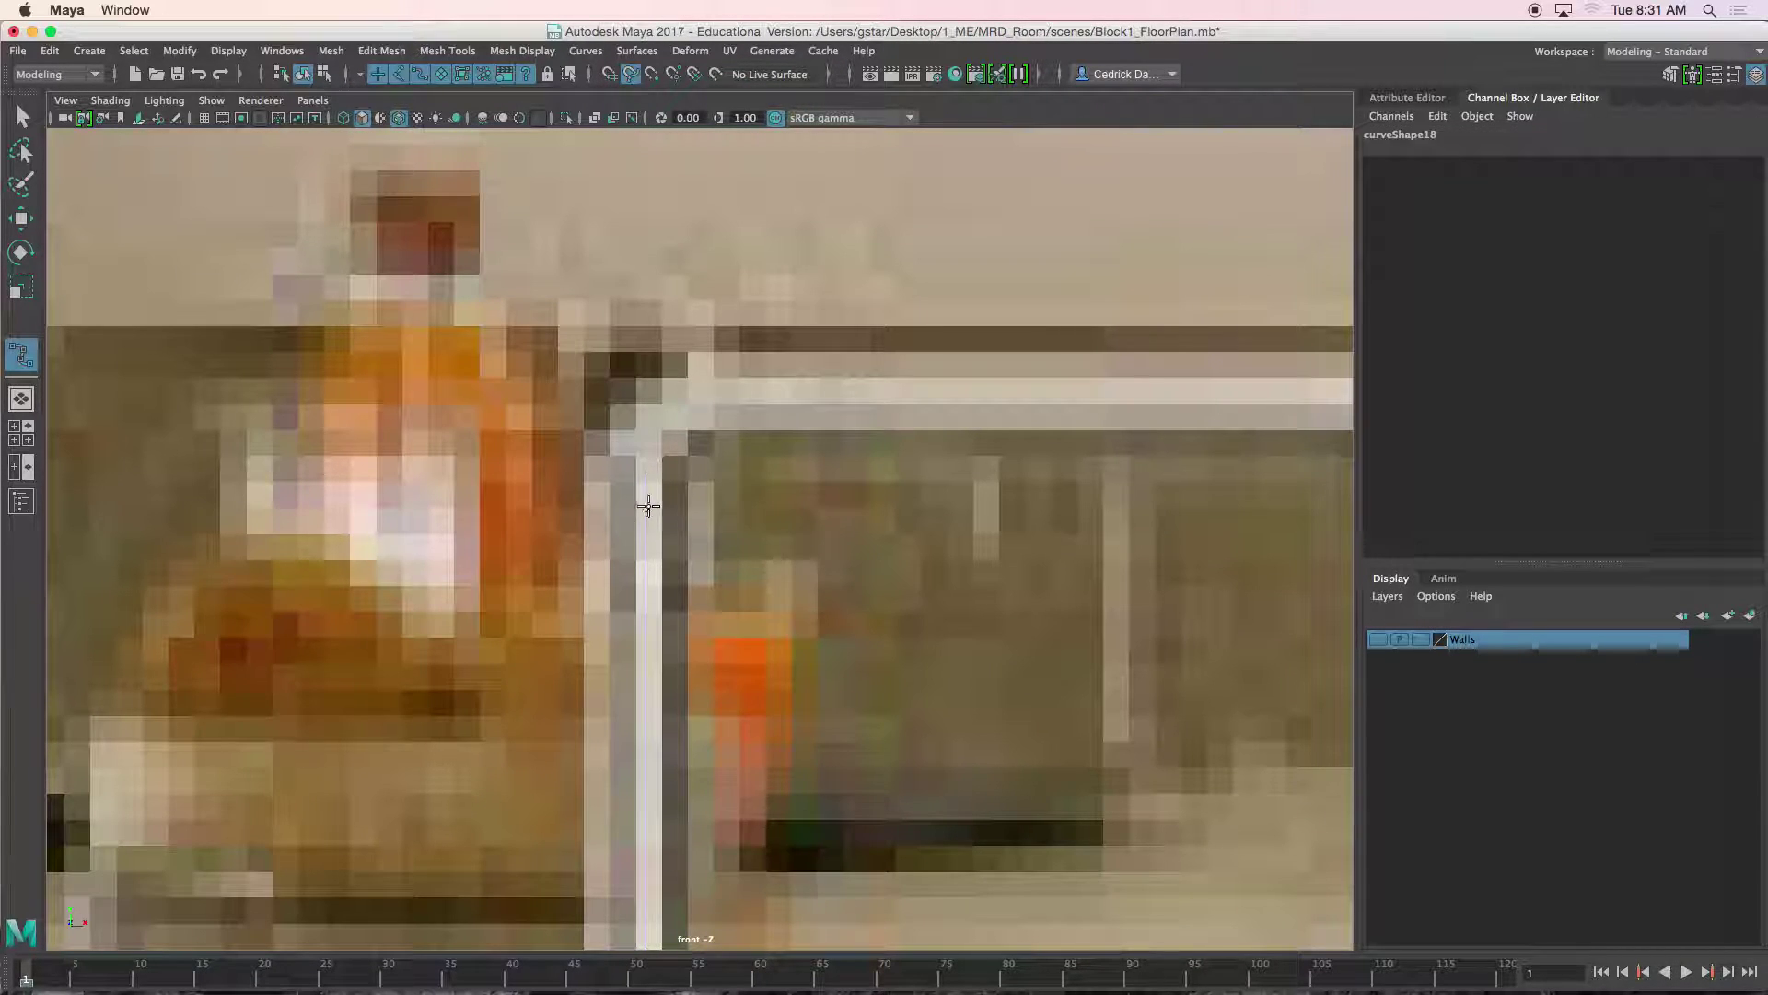
{"action": "left_click_drag", "start_coordinate": [655, 458], "coordinate": [652, 444]}
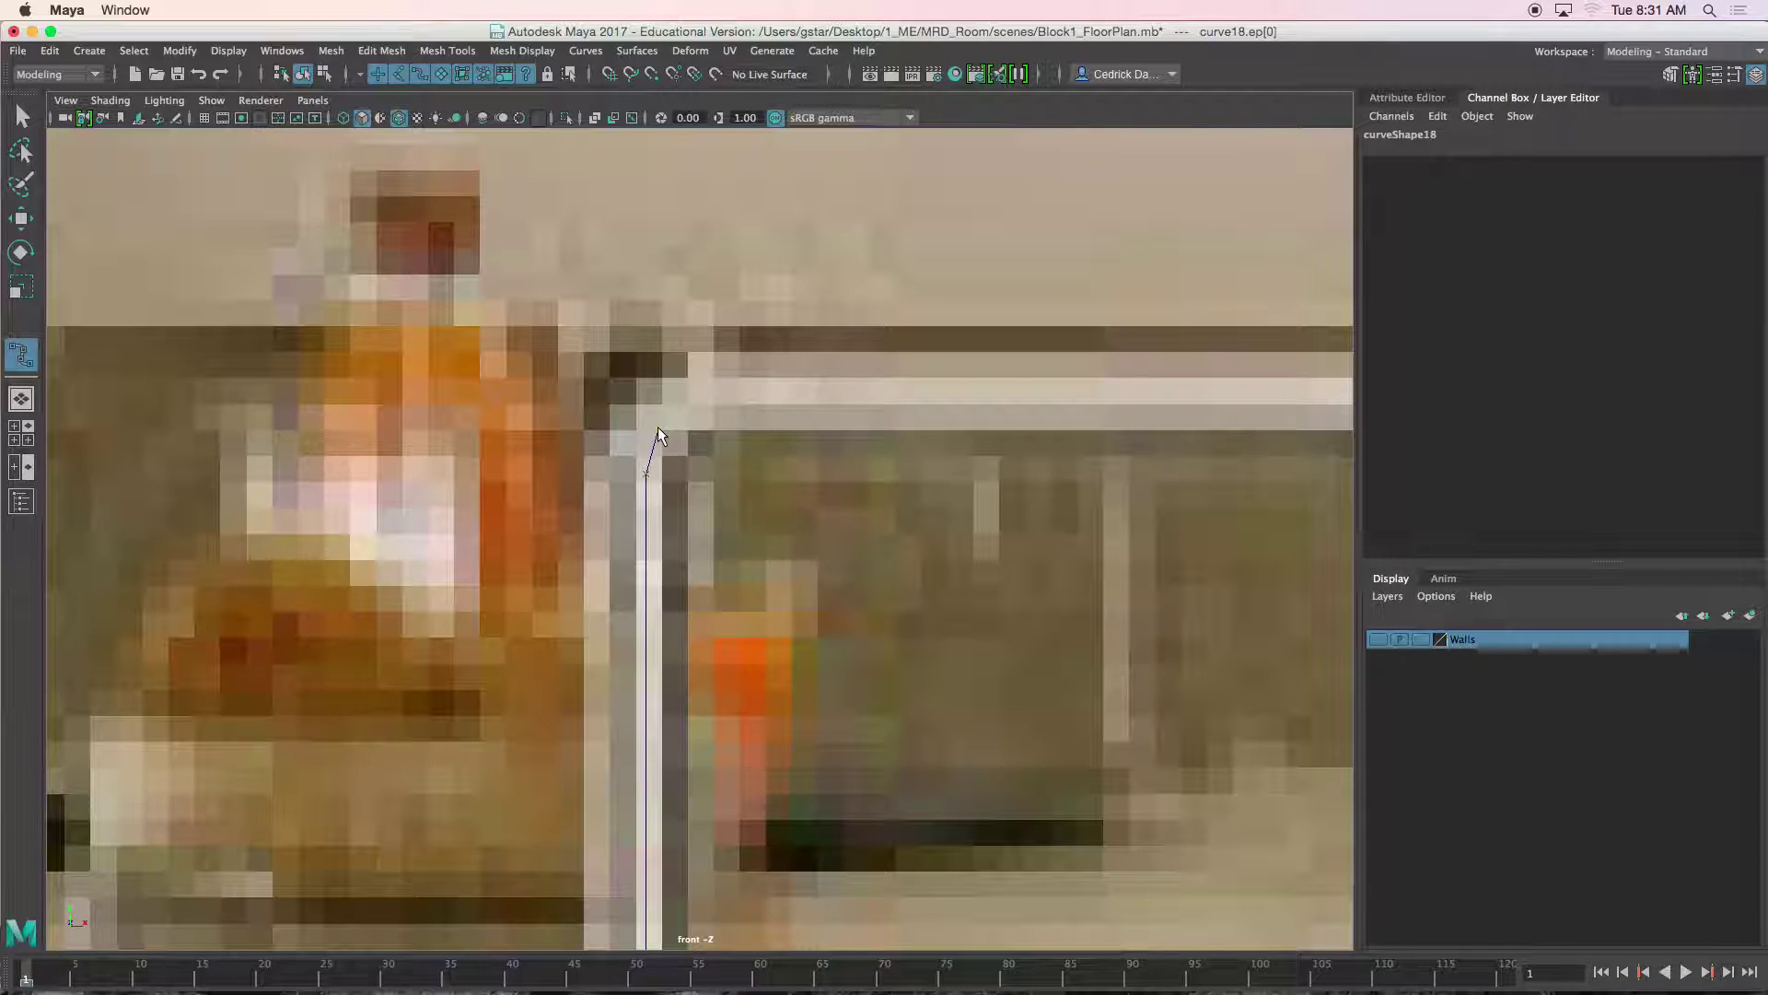
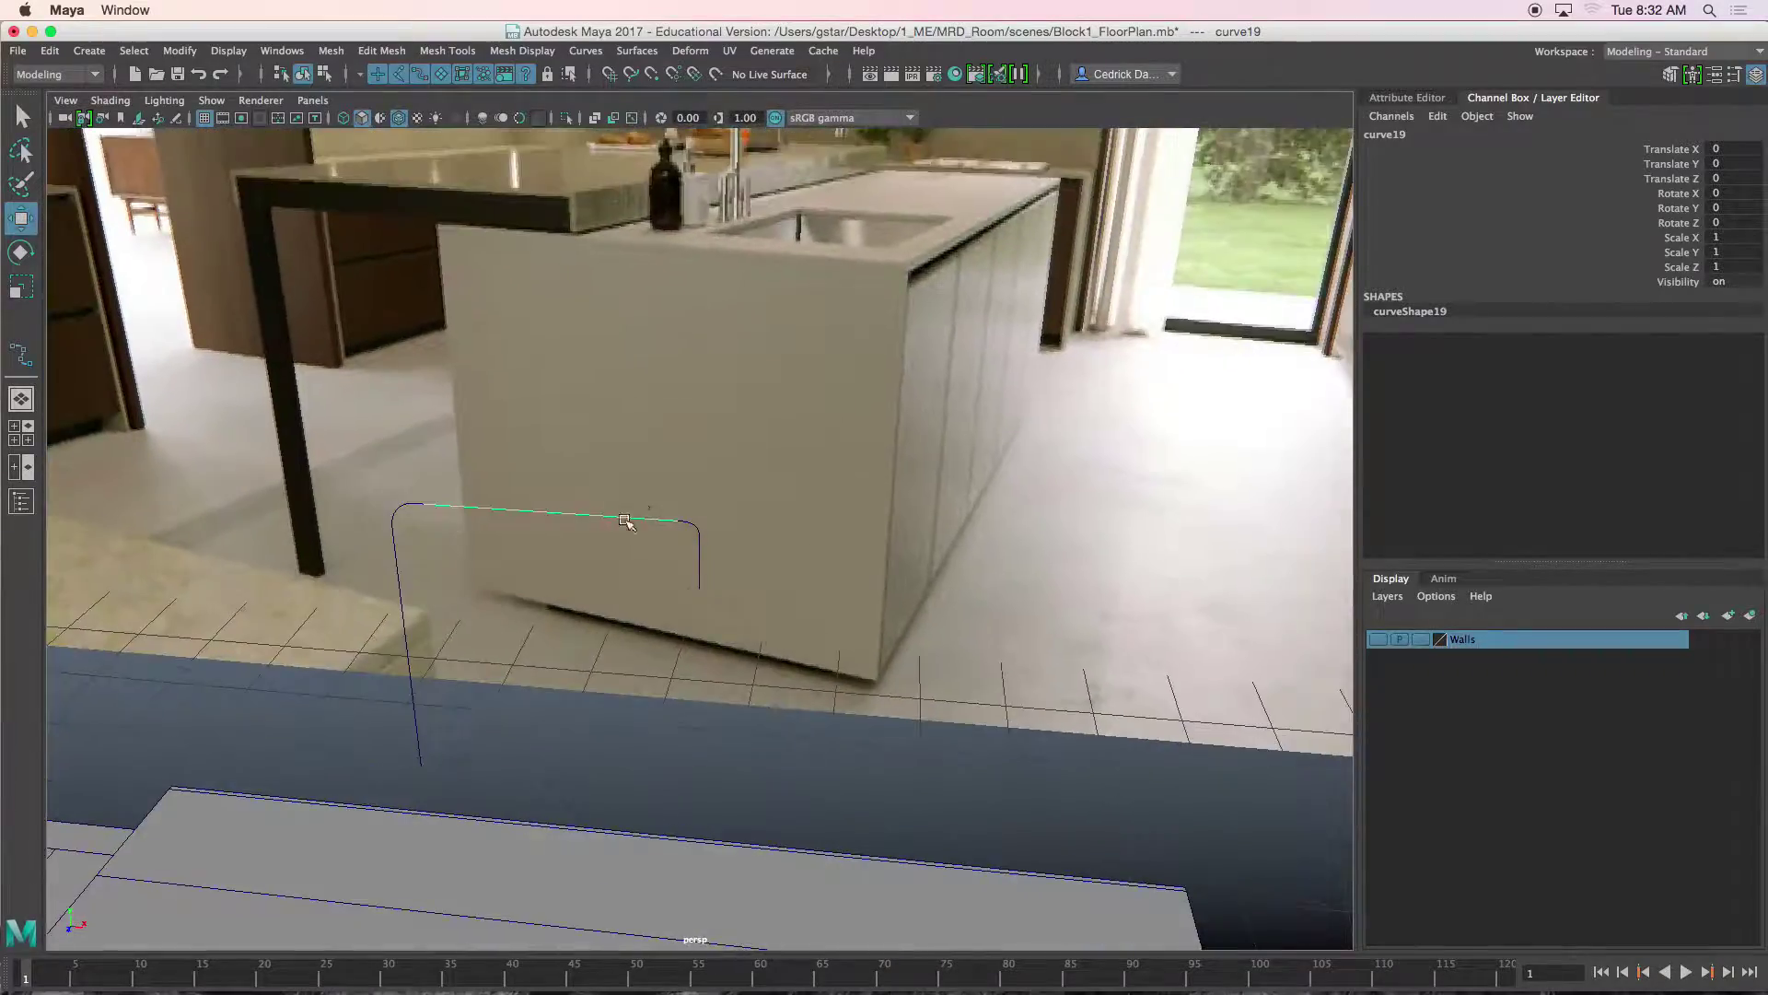
Select the faucet's curve segments and attach them with the Connect method, multiple knots removed and originals not kept.
{"action": "left_click_drag", "start_coordinate": [632, 454], "coordinate": [690, 469], "text": "alt"}
{"action": "scroll", "coordinate": [603, 465], "scroll_direction": "up", "scroll_amount": 3}
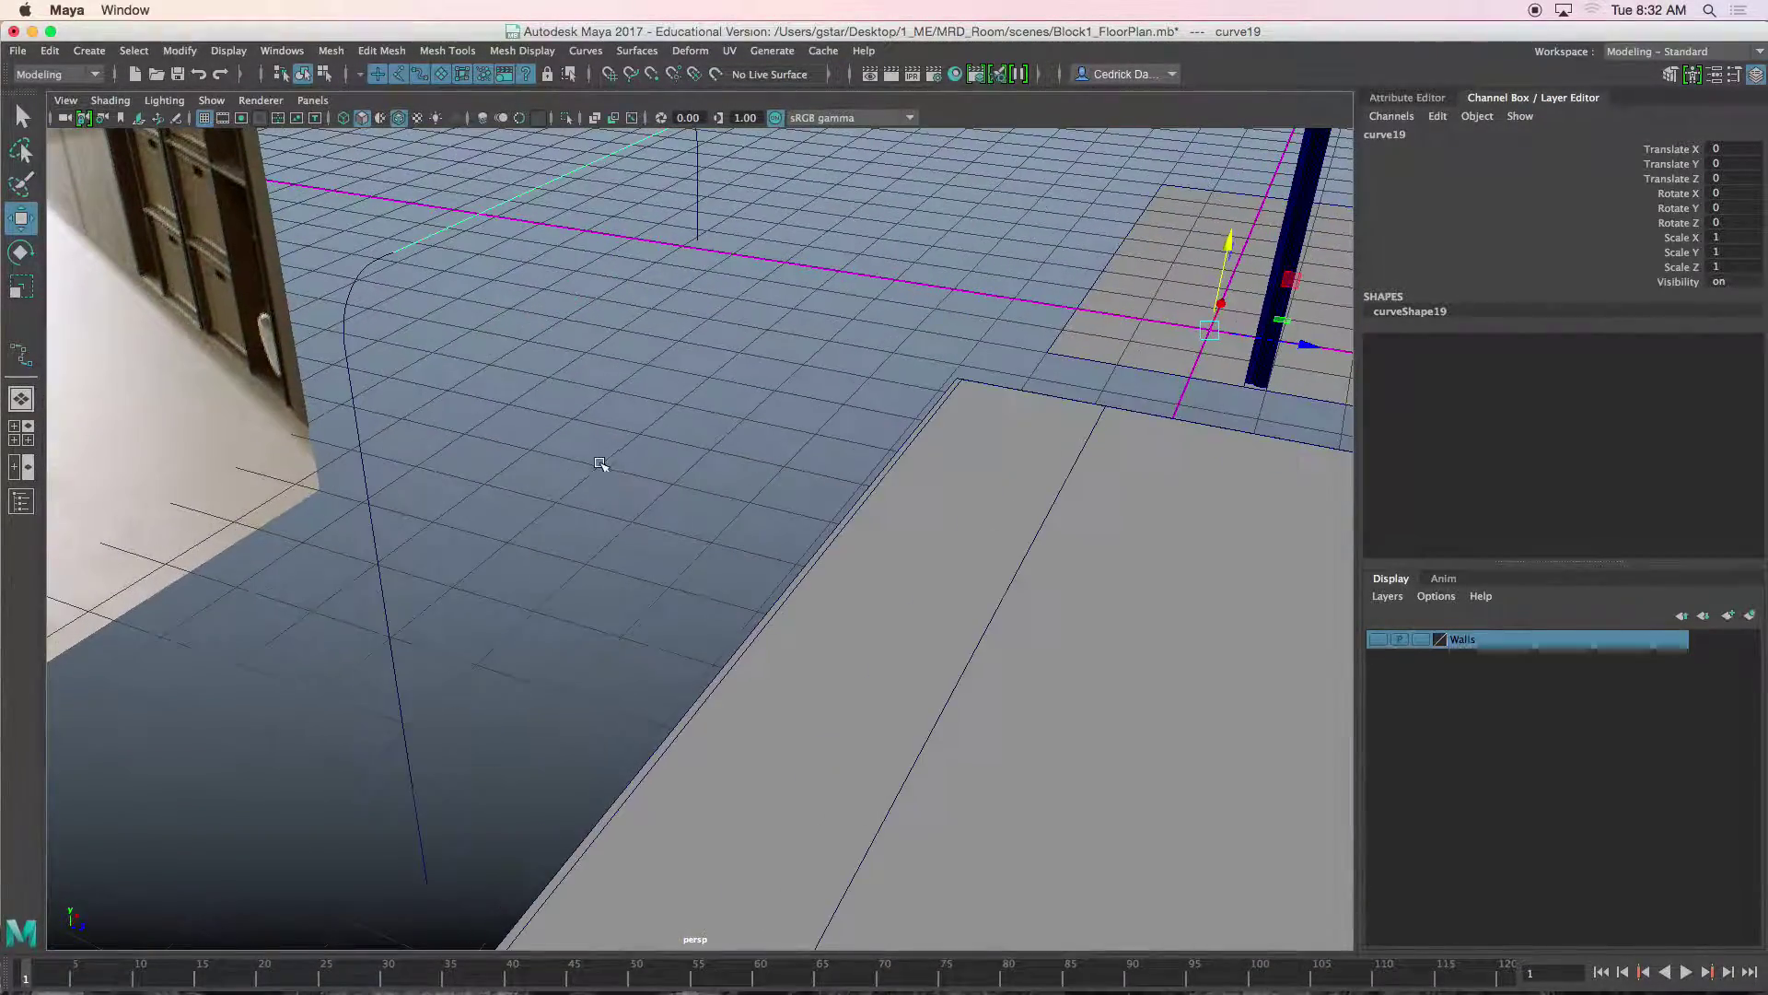
{"action": "left_click", "coordinate": [355, 469]}
{"action": "left_click_drag", "start_coordinate": [354, 470], "coordinate": [466, 421], "text": "alt"}
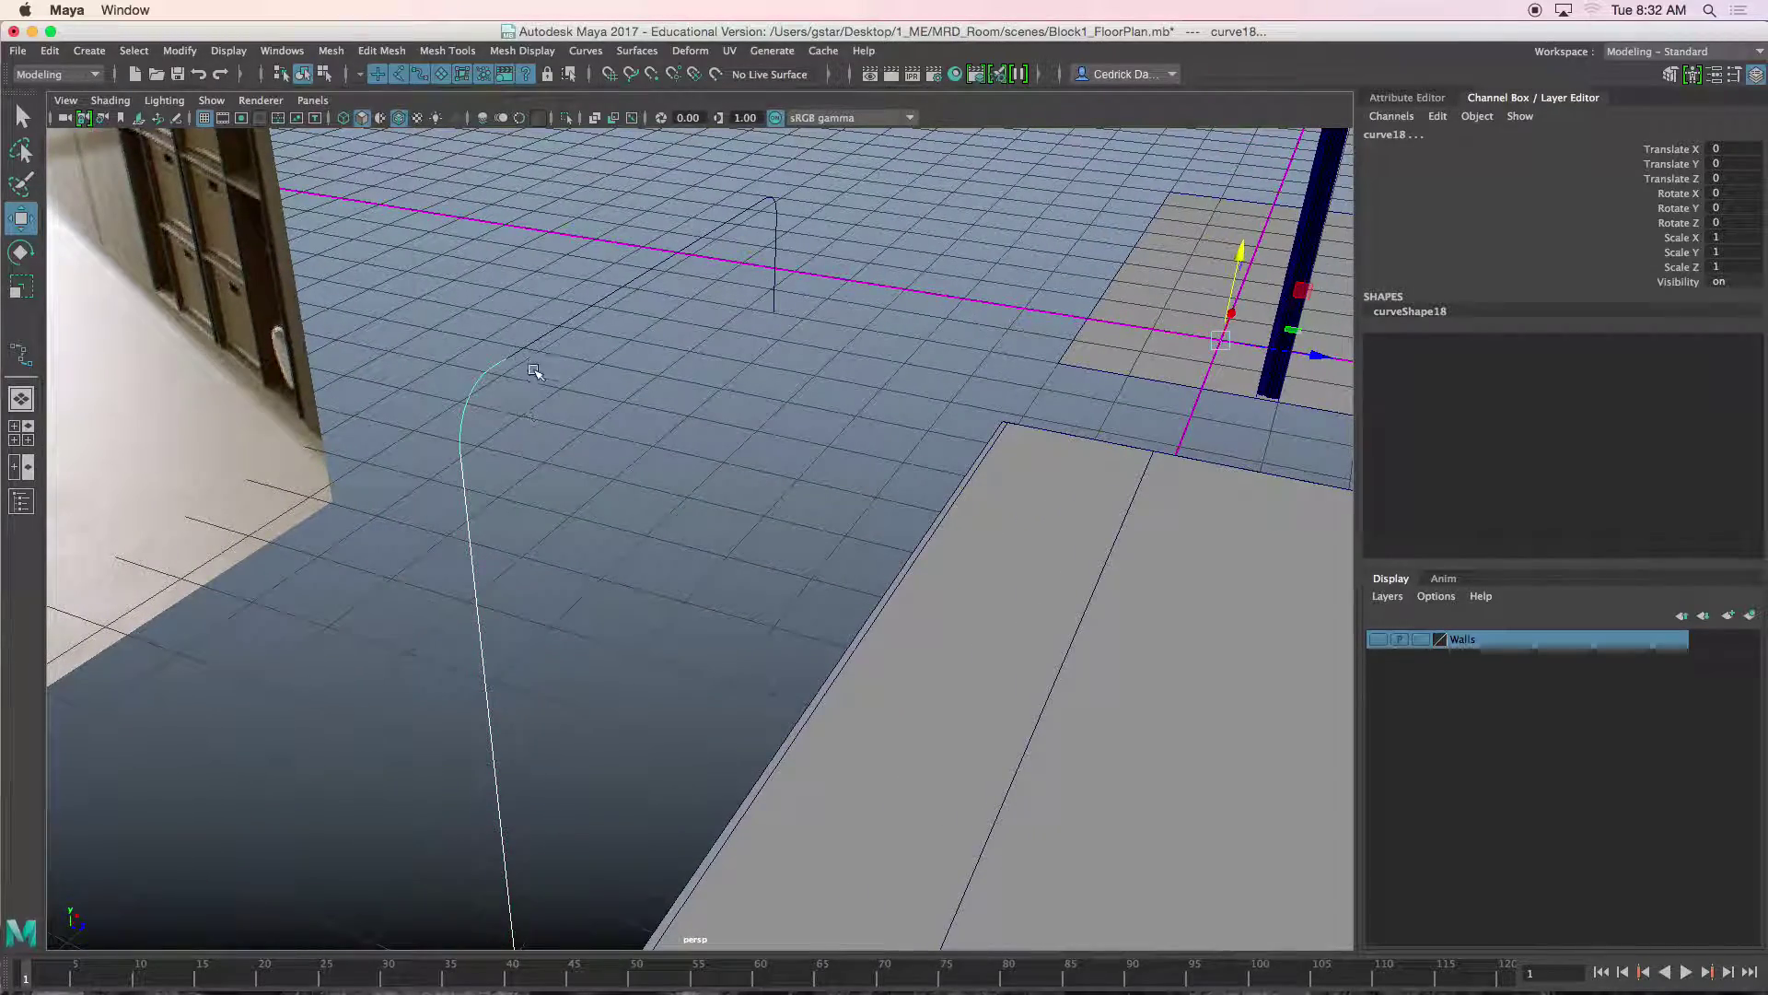
{"action": "left_click", "coordinate": [773, 227]}
{"action": "mouse_move", "coordinate": [779, 249]}
{"action": "left_mouse_down", "text": "alt"}
{"action": "mouse_move", "coordinate": [801, 191]}
{"action": "mouse_move", "coordinate": [803, 235]}
{"action": "left_mouse_up", "text": "alt"}
{"action": "left_click", "coordinate": [586, 51]}
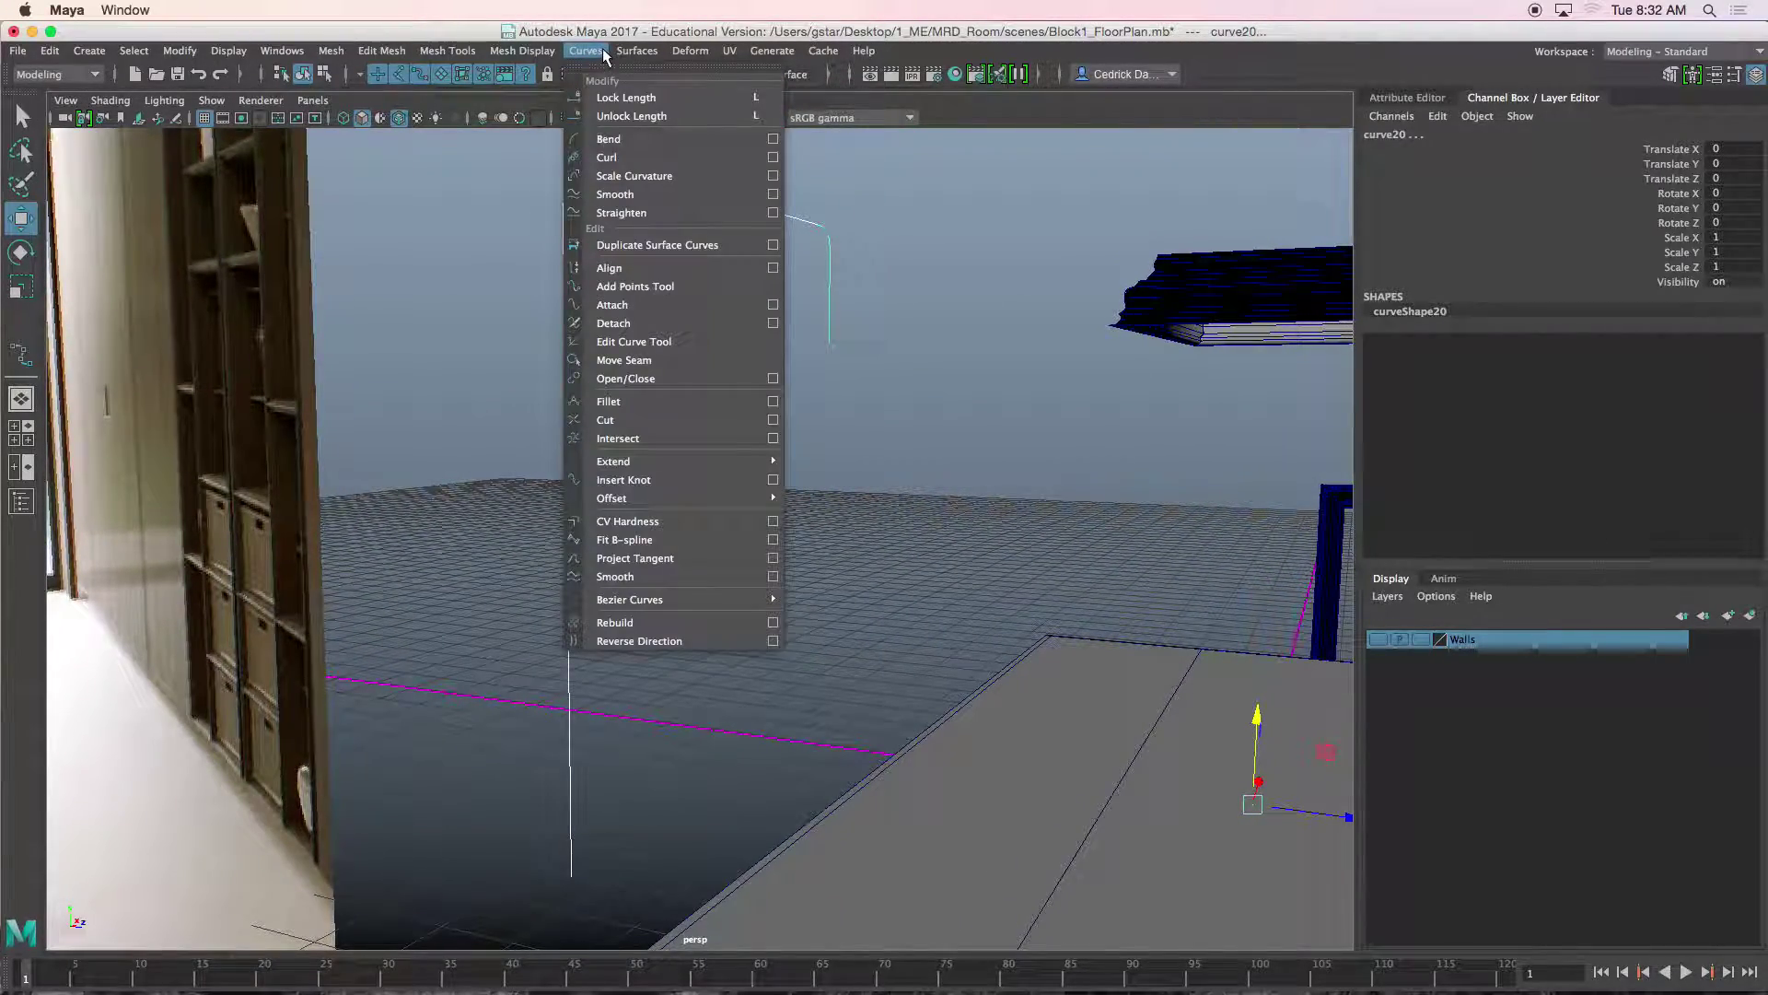
{"action": "left_click", "coordinate": [772, 305]}
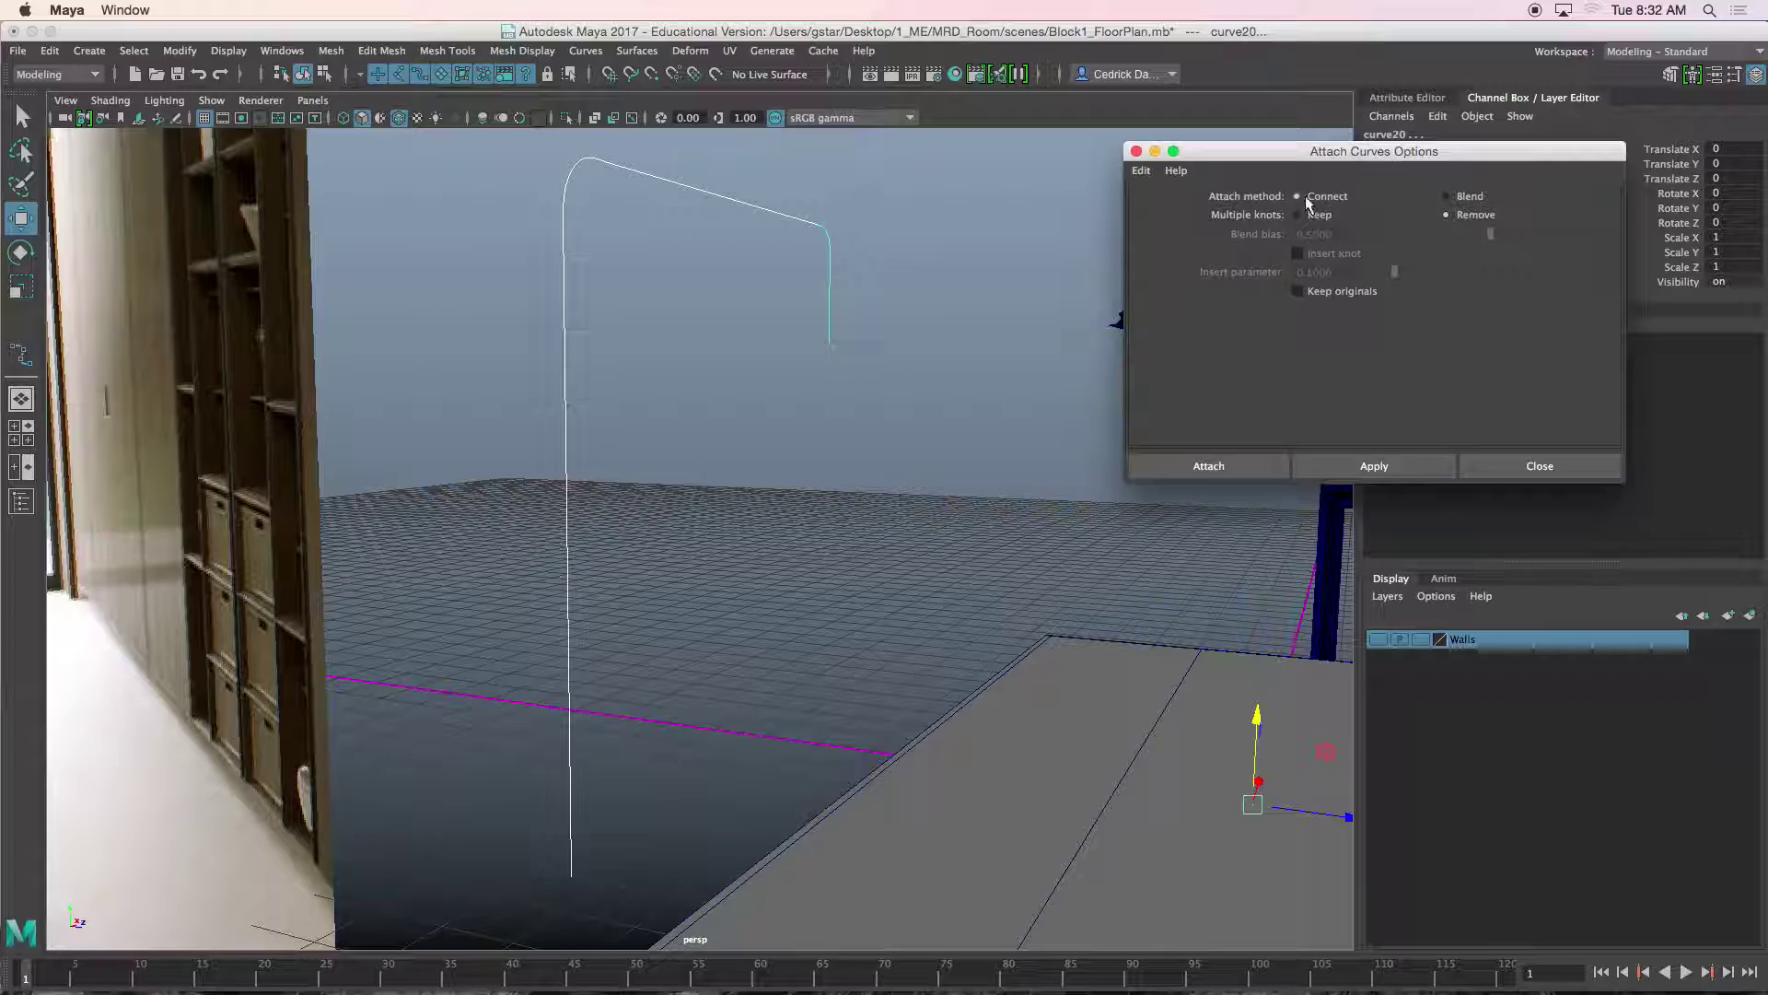
{"action": "left_click", "coordinate": [1209, 465]}
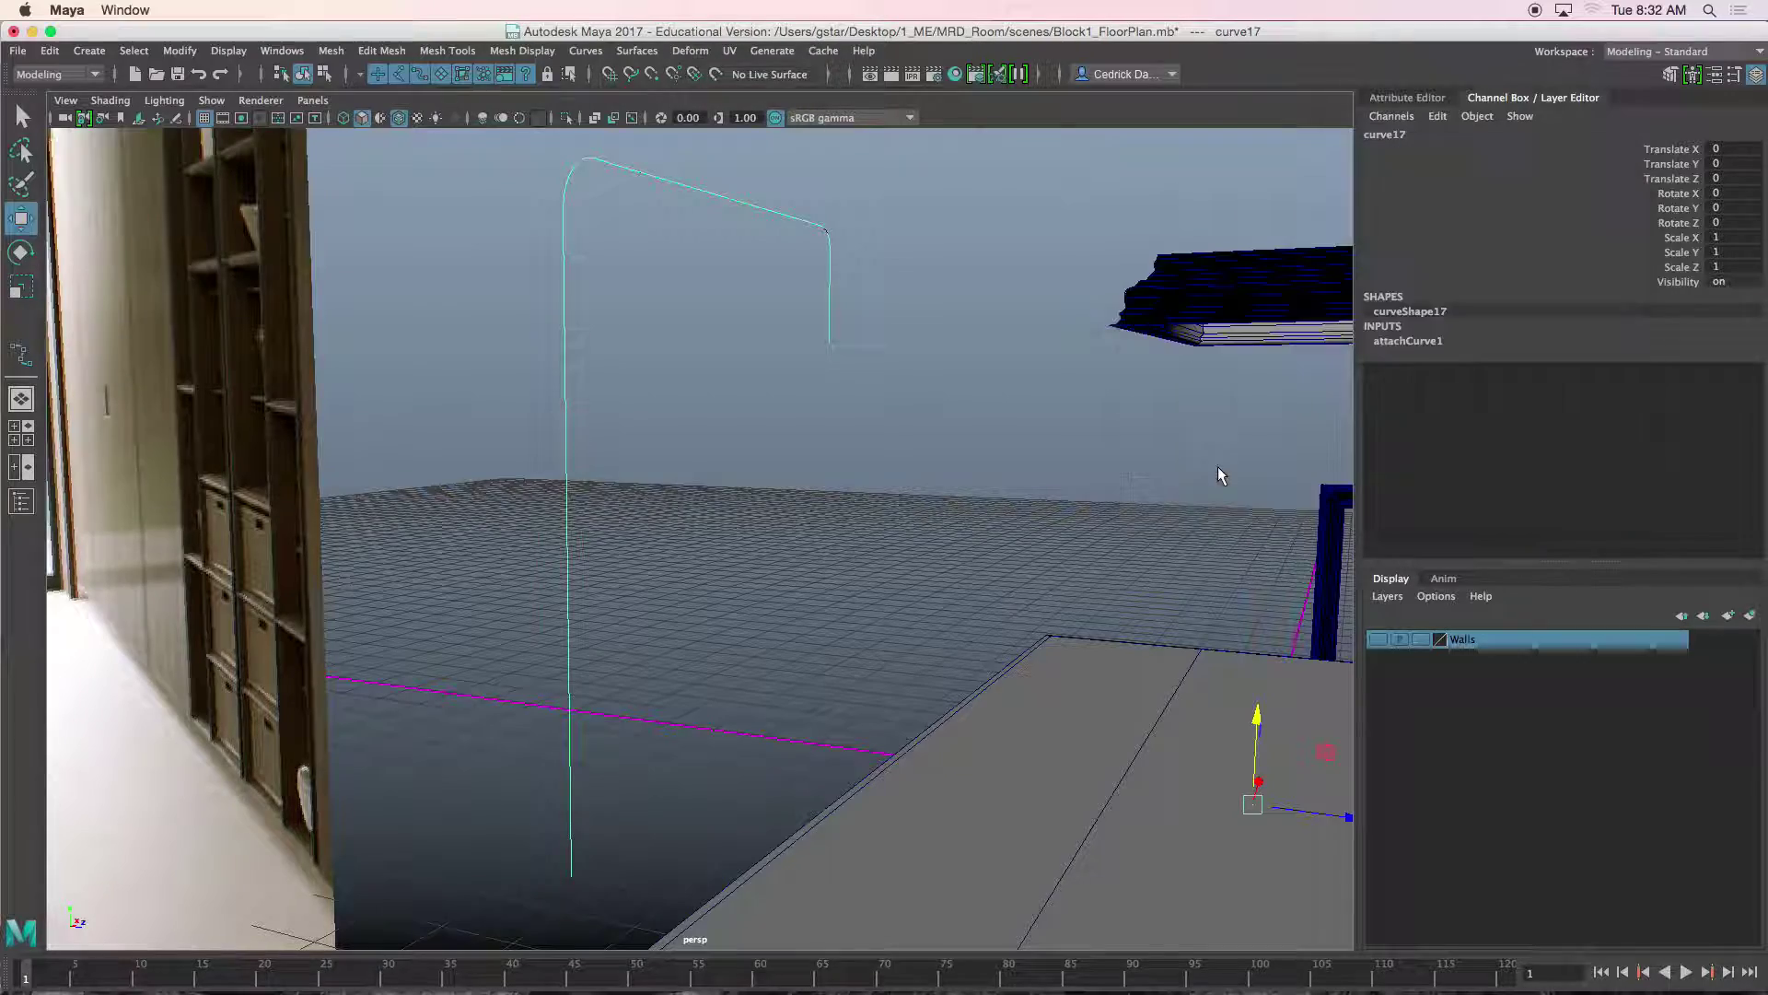
Select all the faucet curves and delete their construction history.
{"action": "left_click_drag", "start_coordinate": [820, 443], "coordinate": [651, 291], "text": "alt"}
{"action": "left_click_drag", "start_coordinate": [874, 603], "coordinate": [860, 762]}
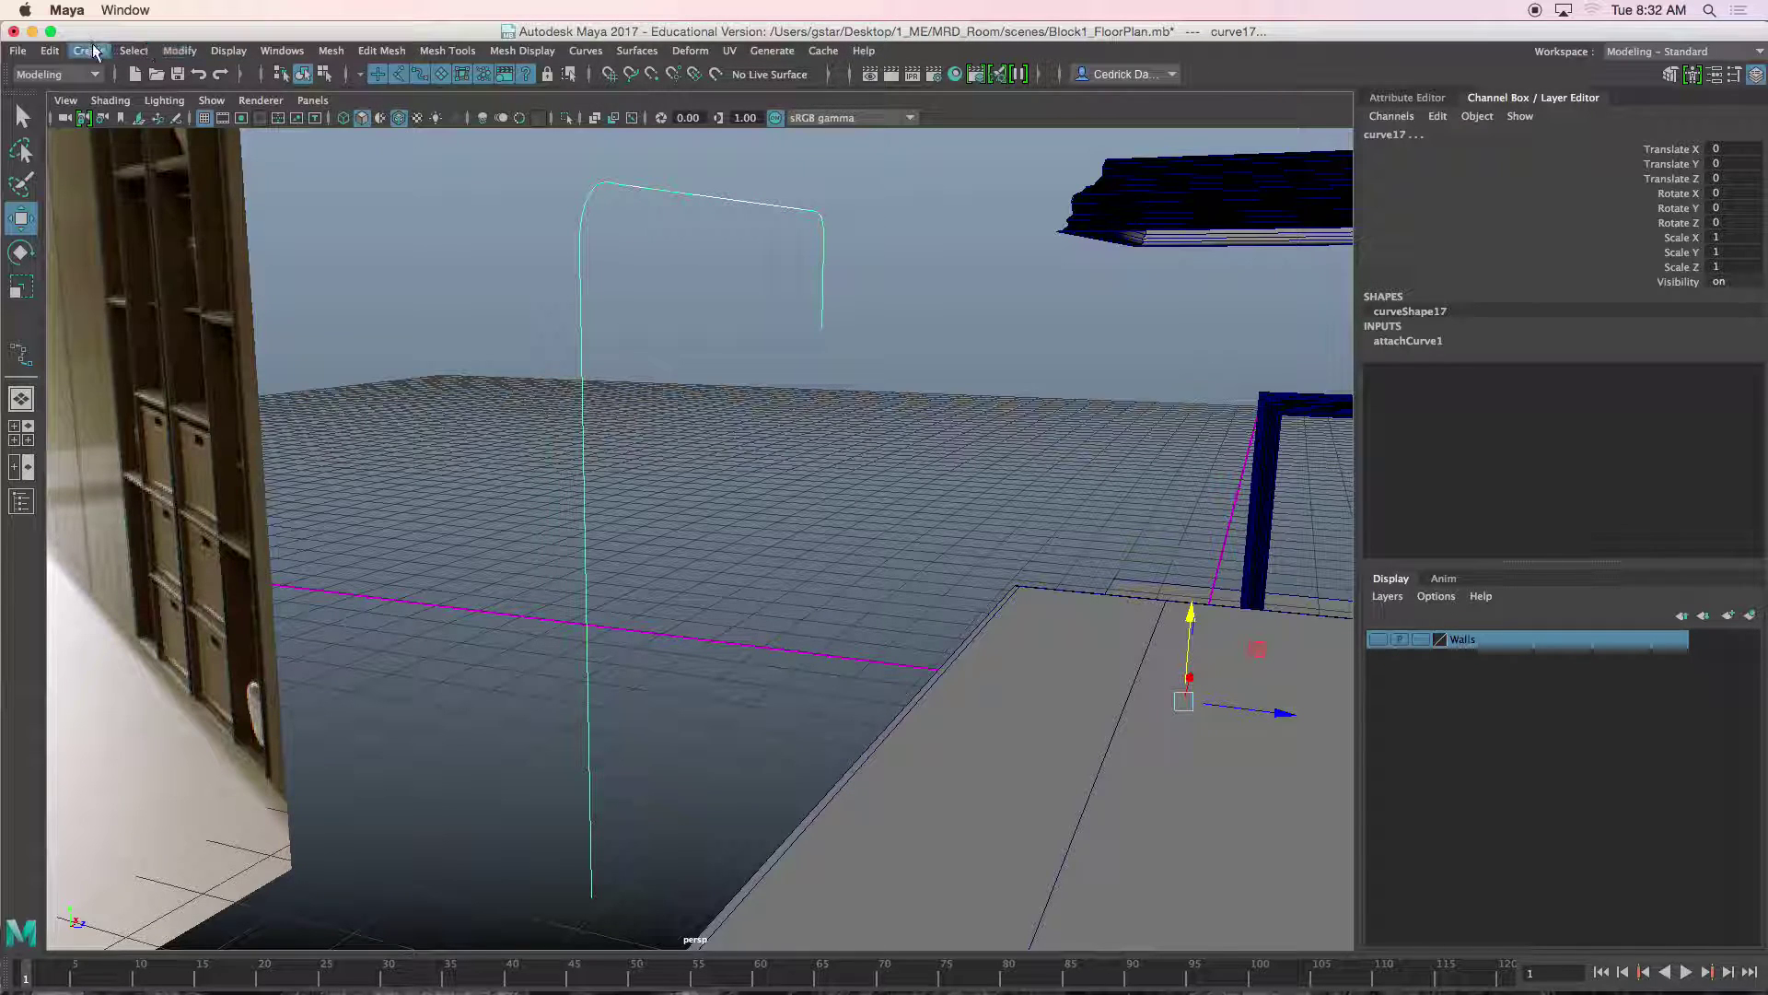
{"action": "left_click", "coordinate": [60, 53]}
{"action": "mouse_move", "coordinate": [139, 268]}
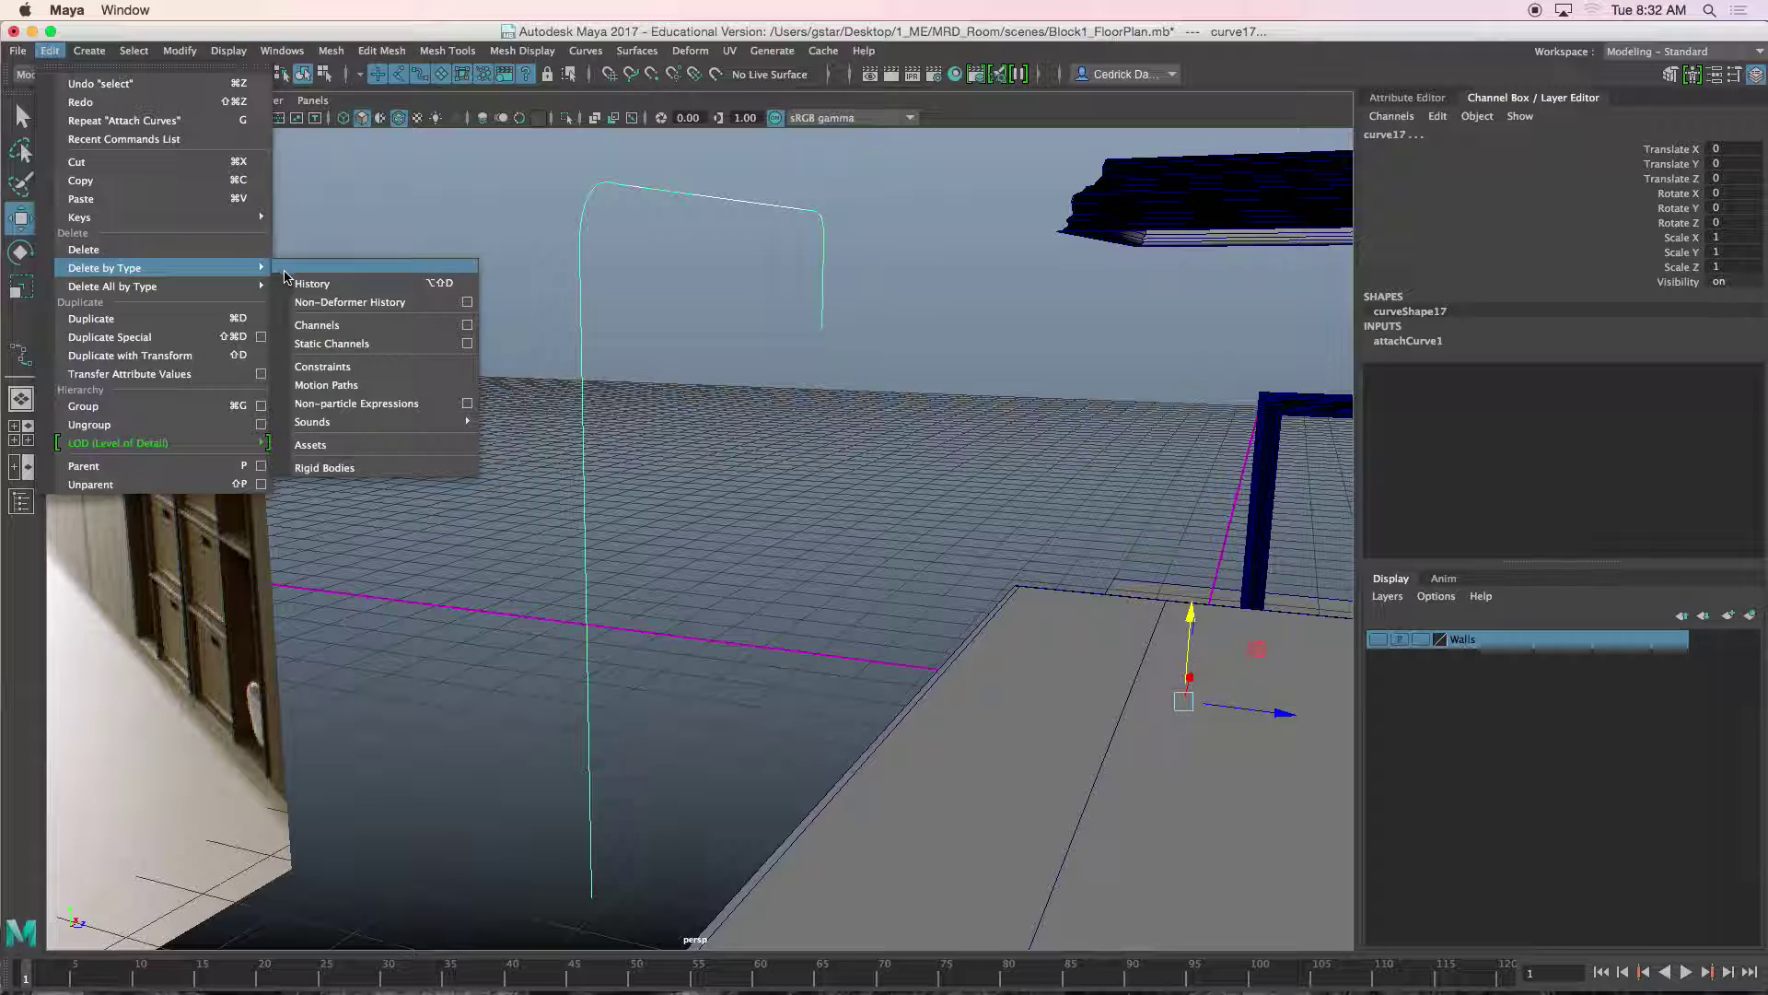
{"action": "left_click", "coordinate": [415, 269]}
Select the faucet's curve segments one after another to check which of them are joined.
{"action": "left_click", "coordinate": [706, 210]}
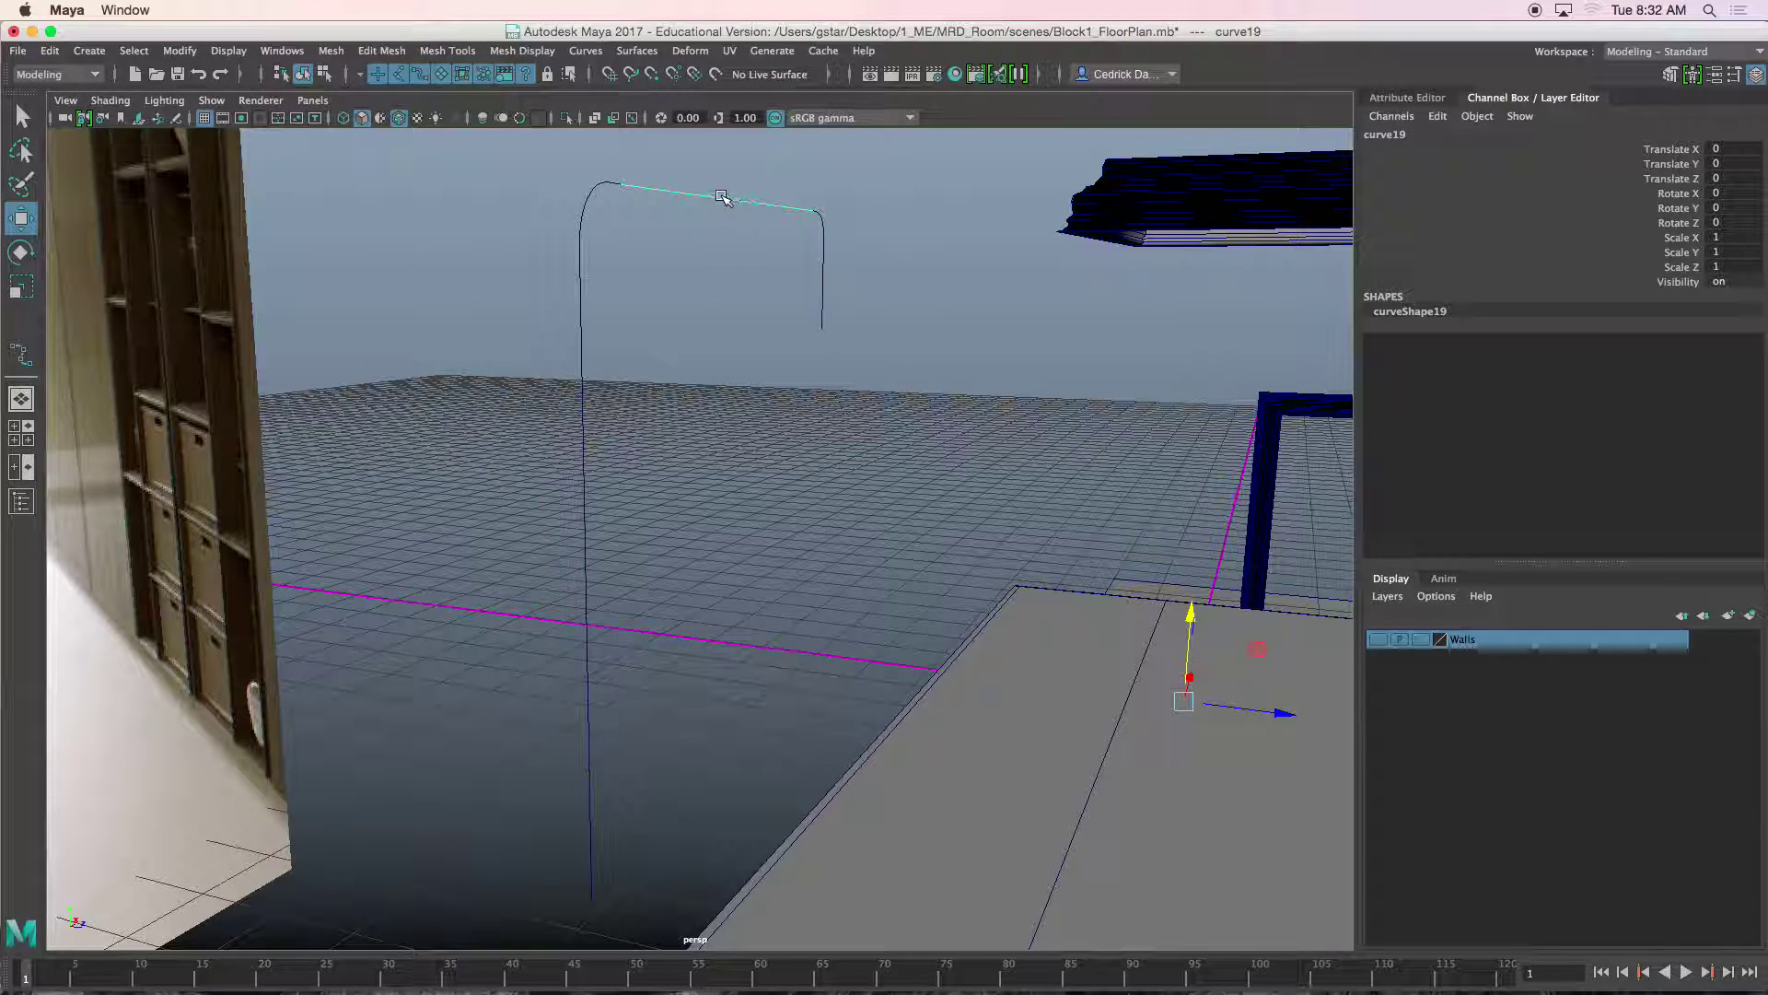
{"action": "middle_click_drag", "start_coordinate": [723, 199], "coordinate": [720, 251], "text": "alt"}
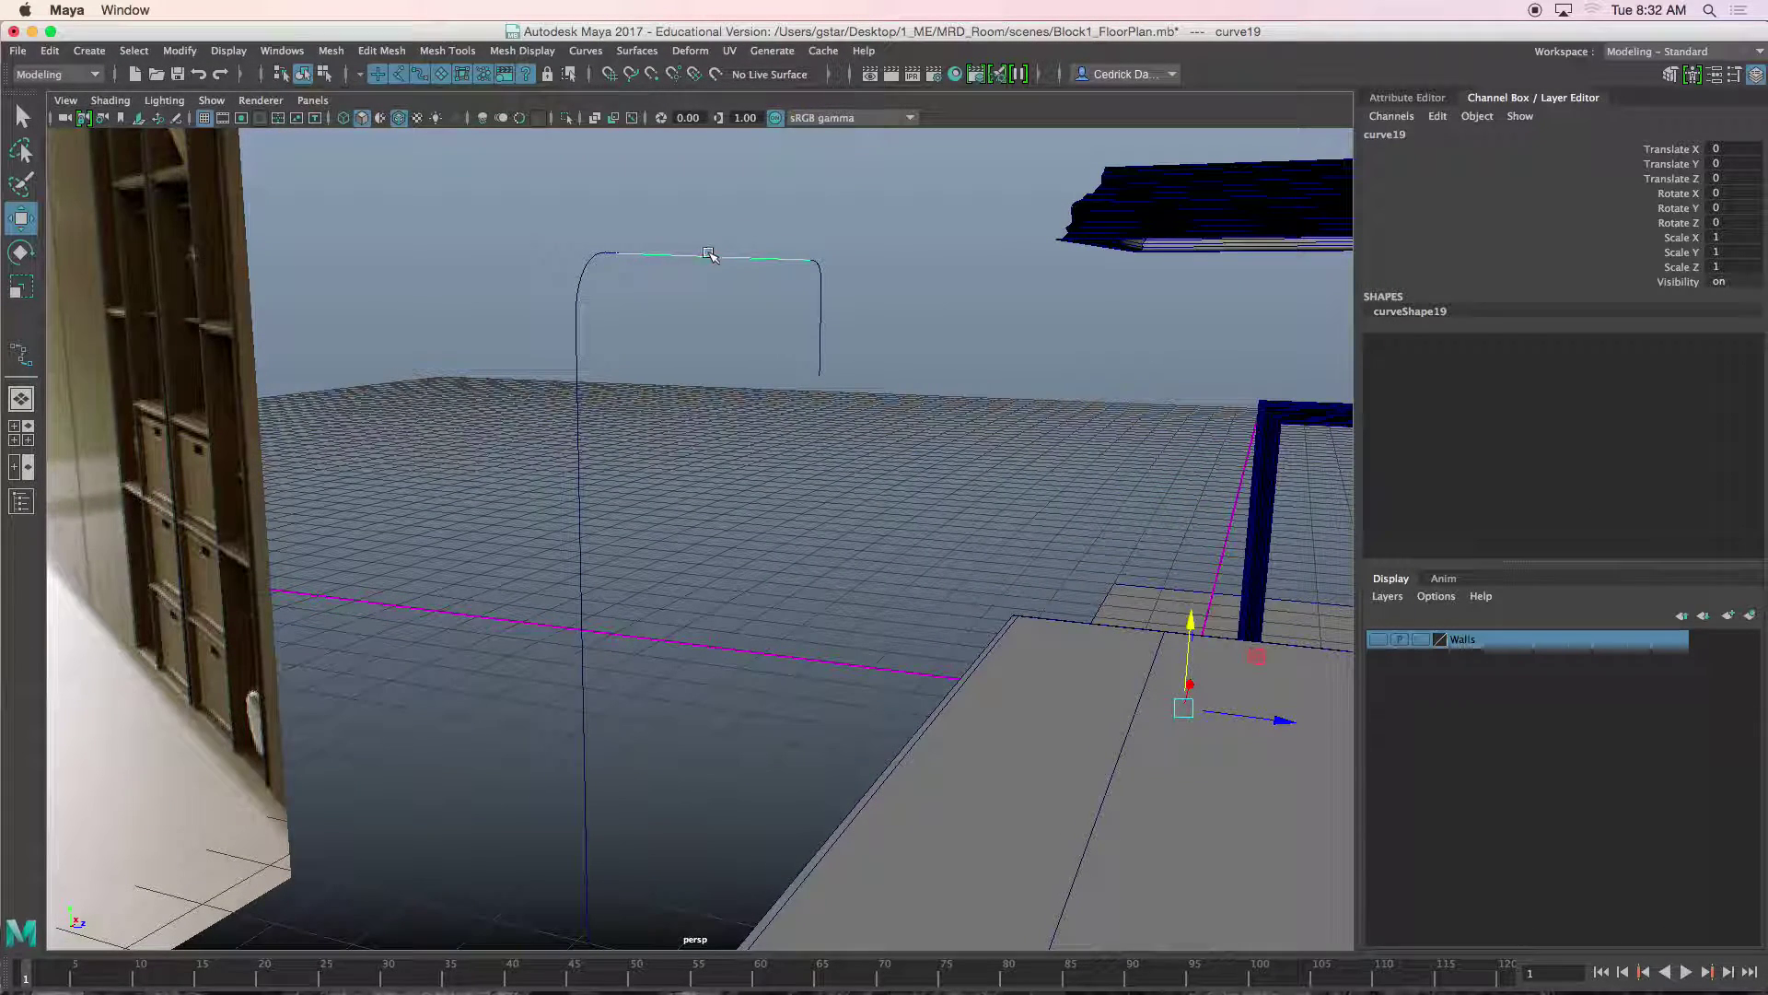
{"action": "left_click", "coordinate": [709, 255]}
{"action": "left_click", "coordinate": [605, 255]}
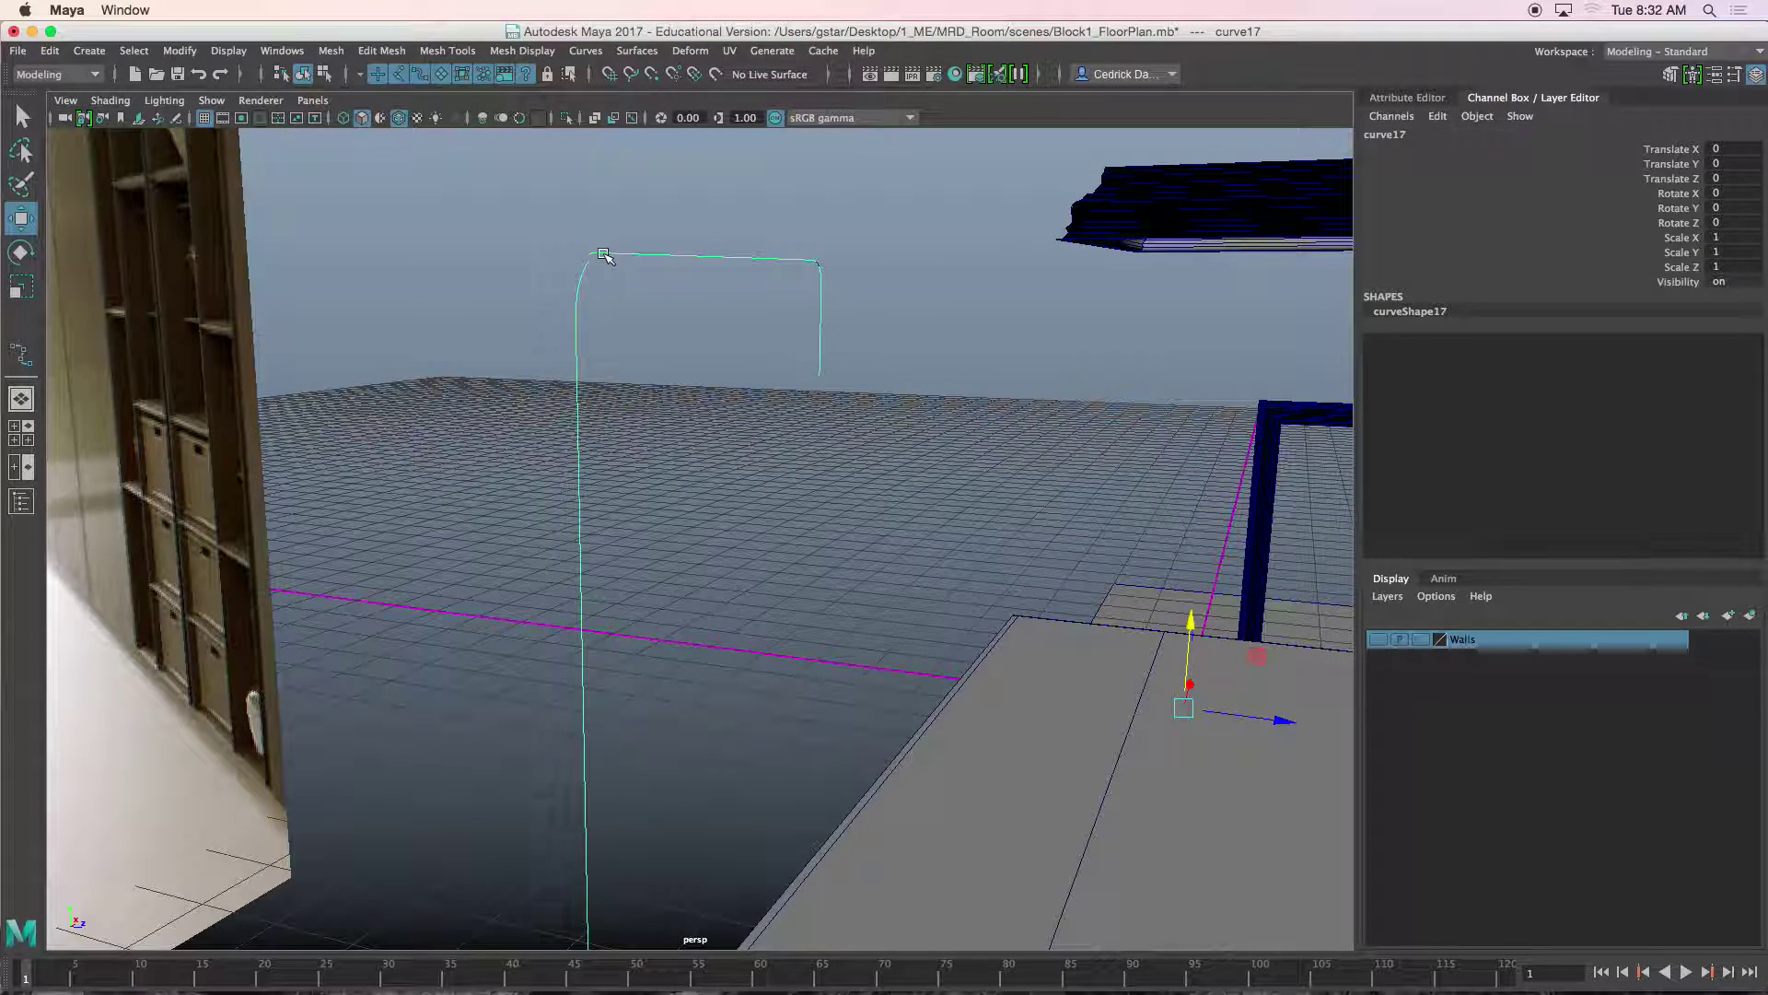
{"action": "left_click", "coordinate": [825, 267]}
{"action": "left_click", "coordinate": [825, 271]}
{"action": "left_click", "coordinate": [807, 314]}
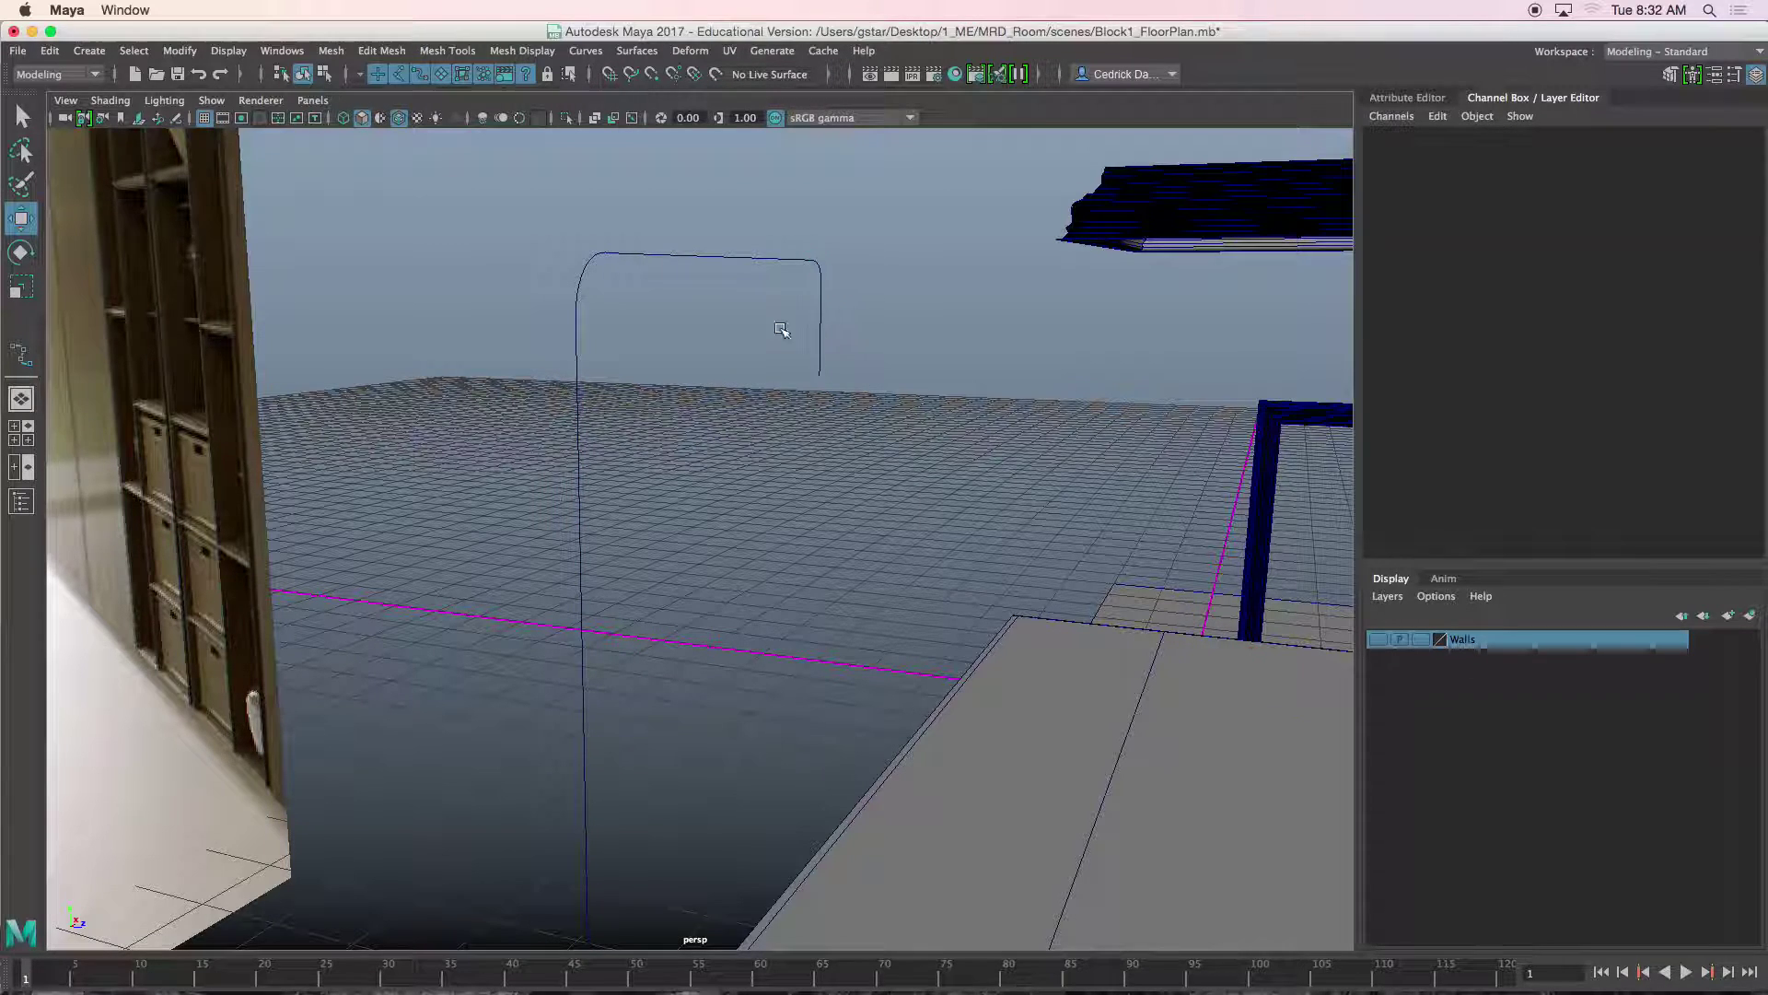
{"action": "left_click", "coordinate": [580, 300]}
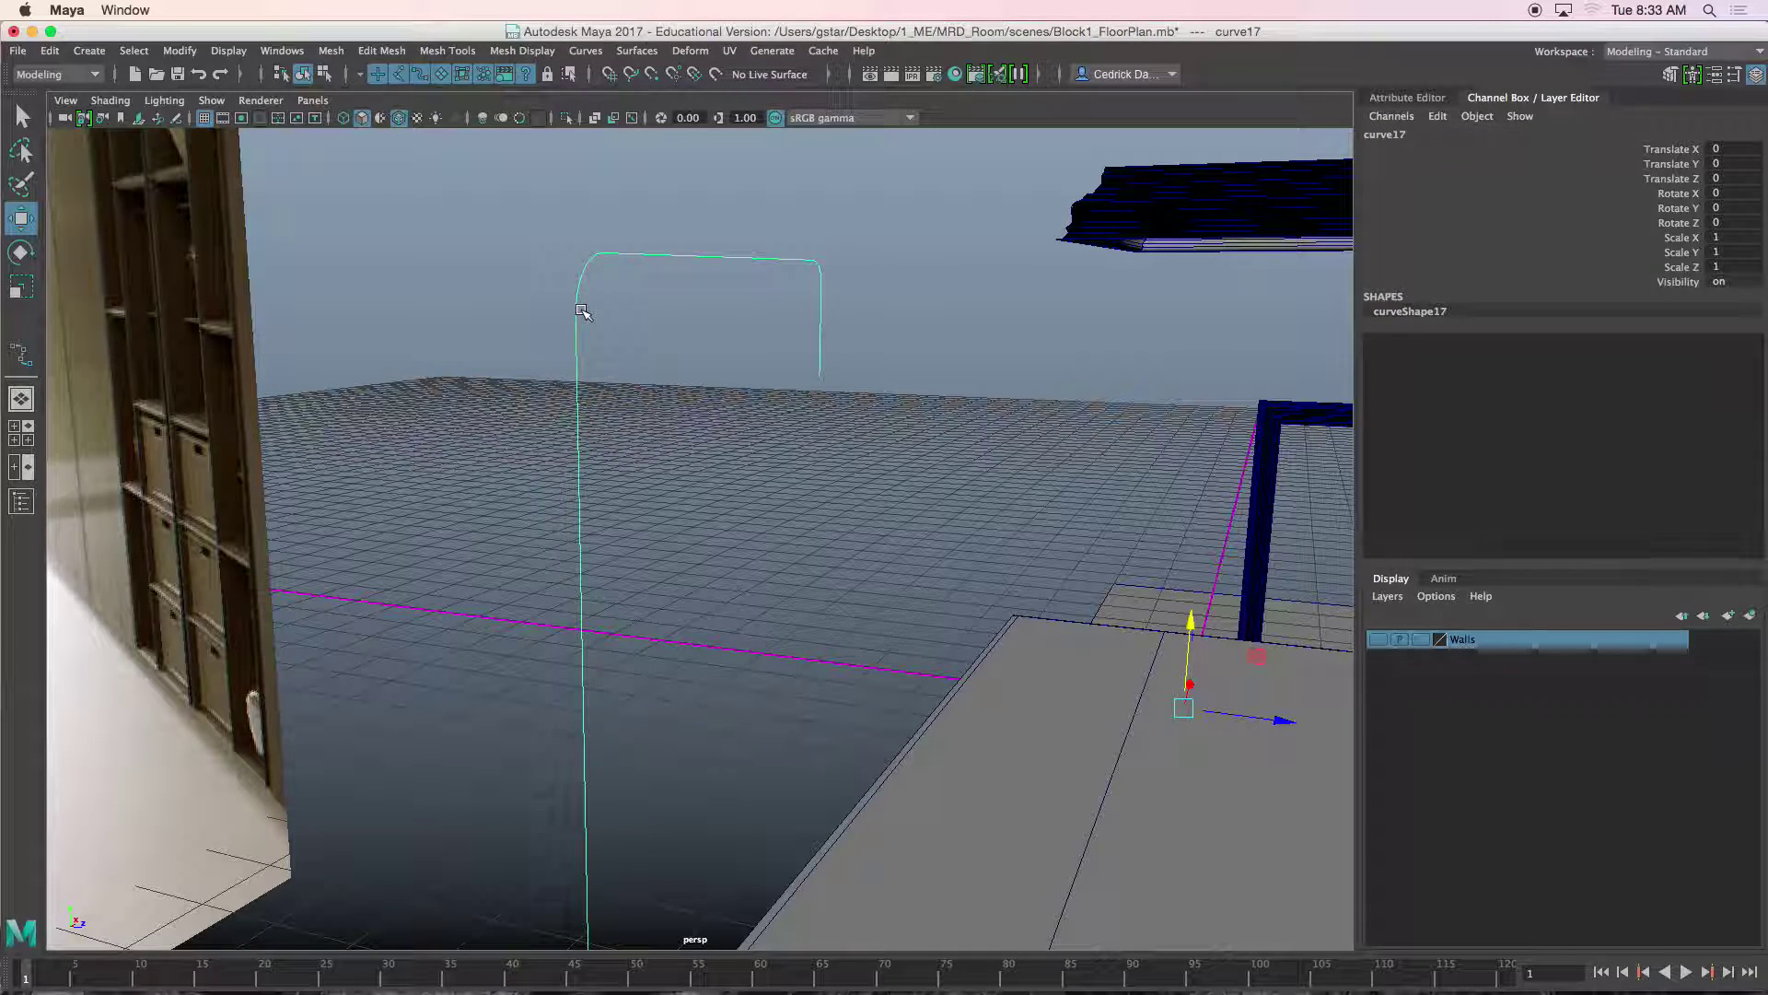
Put the kitchen reference image plane on a new display layer and hide that layer.
{"action": "left_click", "coordinate": [644, 370]}
{"action": "middle_click_drag", "start_coordinate": [624, 448], "coordinate": [627, 339], "text": "alt"}
{"action": "left_click_drag", "start_coordinate": [582, 389], "coordinate": [703, 430]}
{"action": "scroll", "coordinate": [682, 411], "scroll_direction": "down", "scroll_amount": 4}
{"action": "key", "text": "space"}
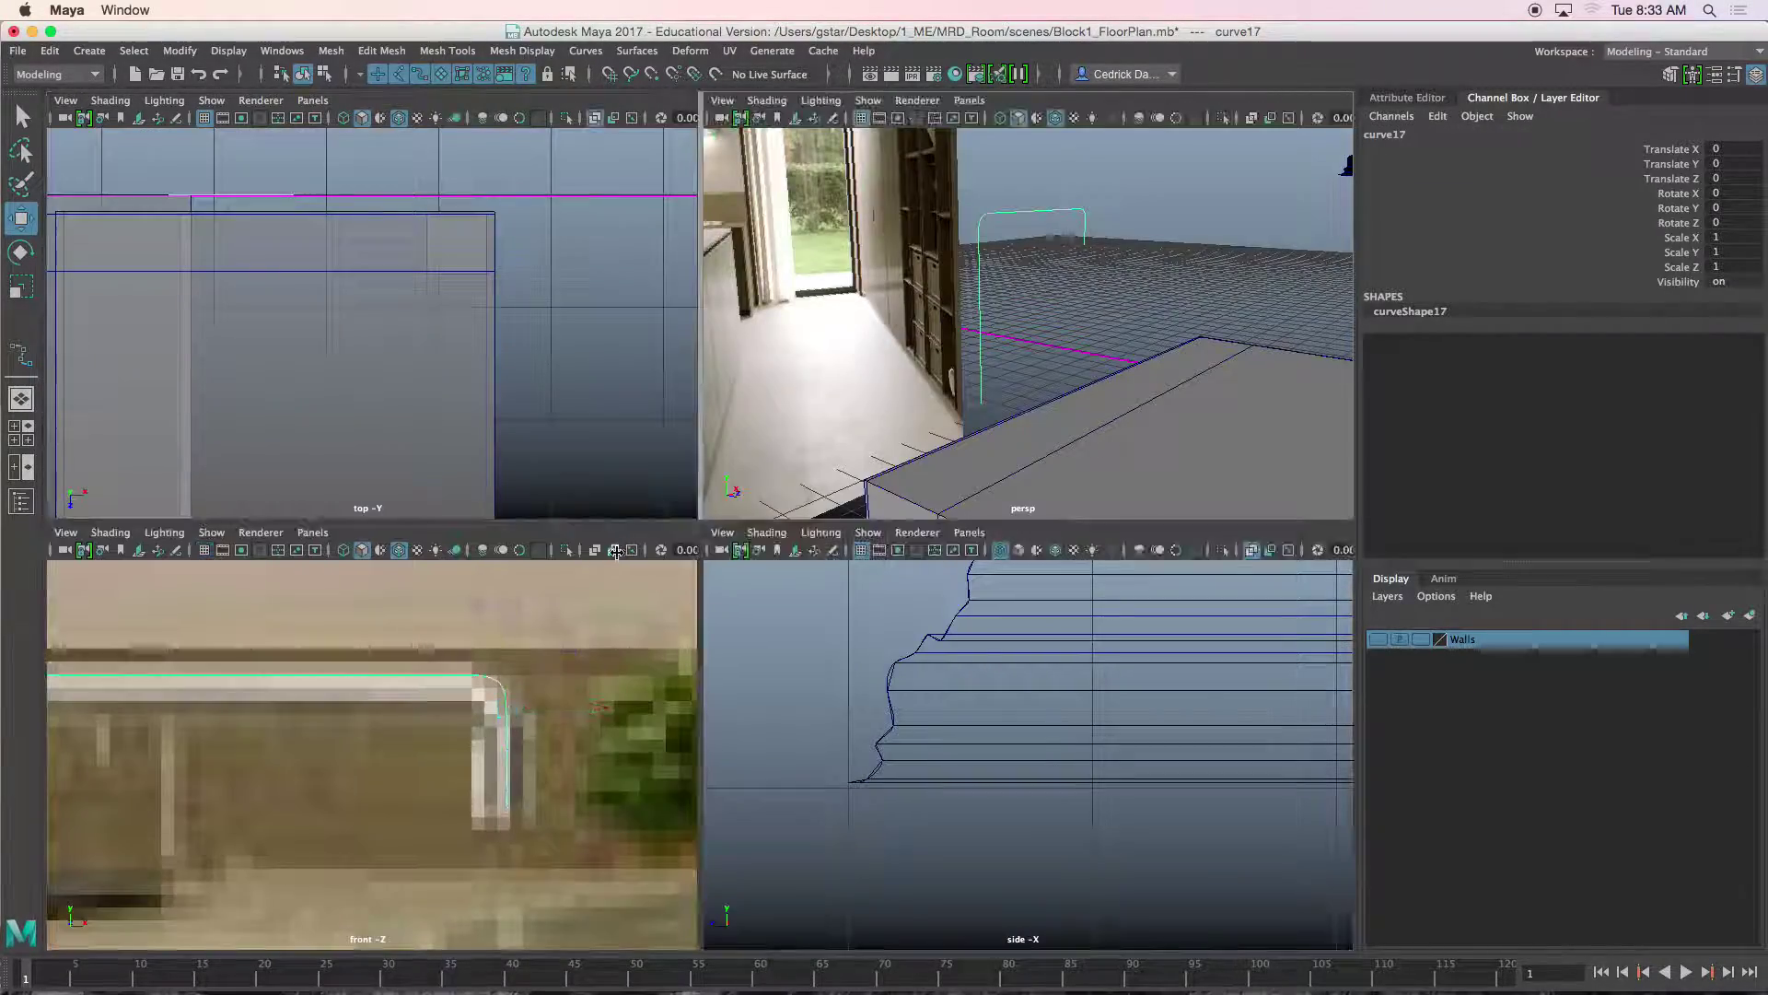
{"action": "key", "text": "space"}
{"action": "scroll", "coordinate": [602, 635], "scroll_direction": "down", "scroll_amount": 5}
{"action": "middle_click_drag", "start_coordinate": [512, 670], "coordinate": [628, 533], "text": "alt"}
{"action": "scroll", "coordinate": [627, 532], "scroll_direction": "down", "scroll_amount": 8}
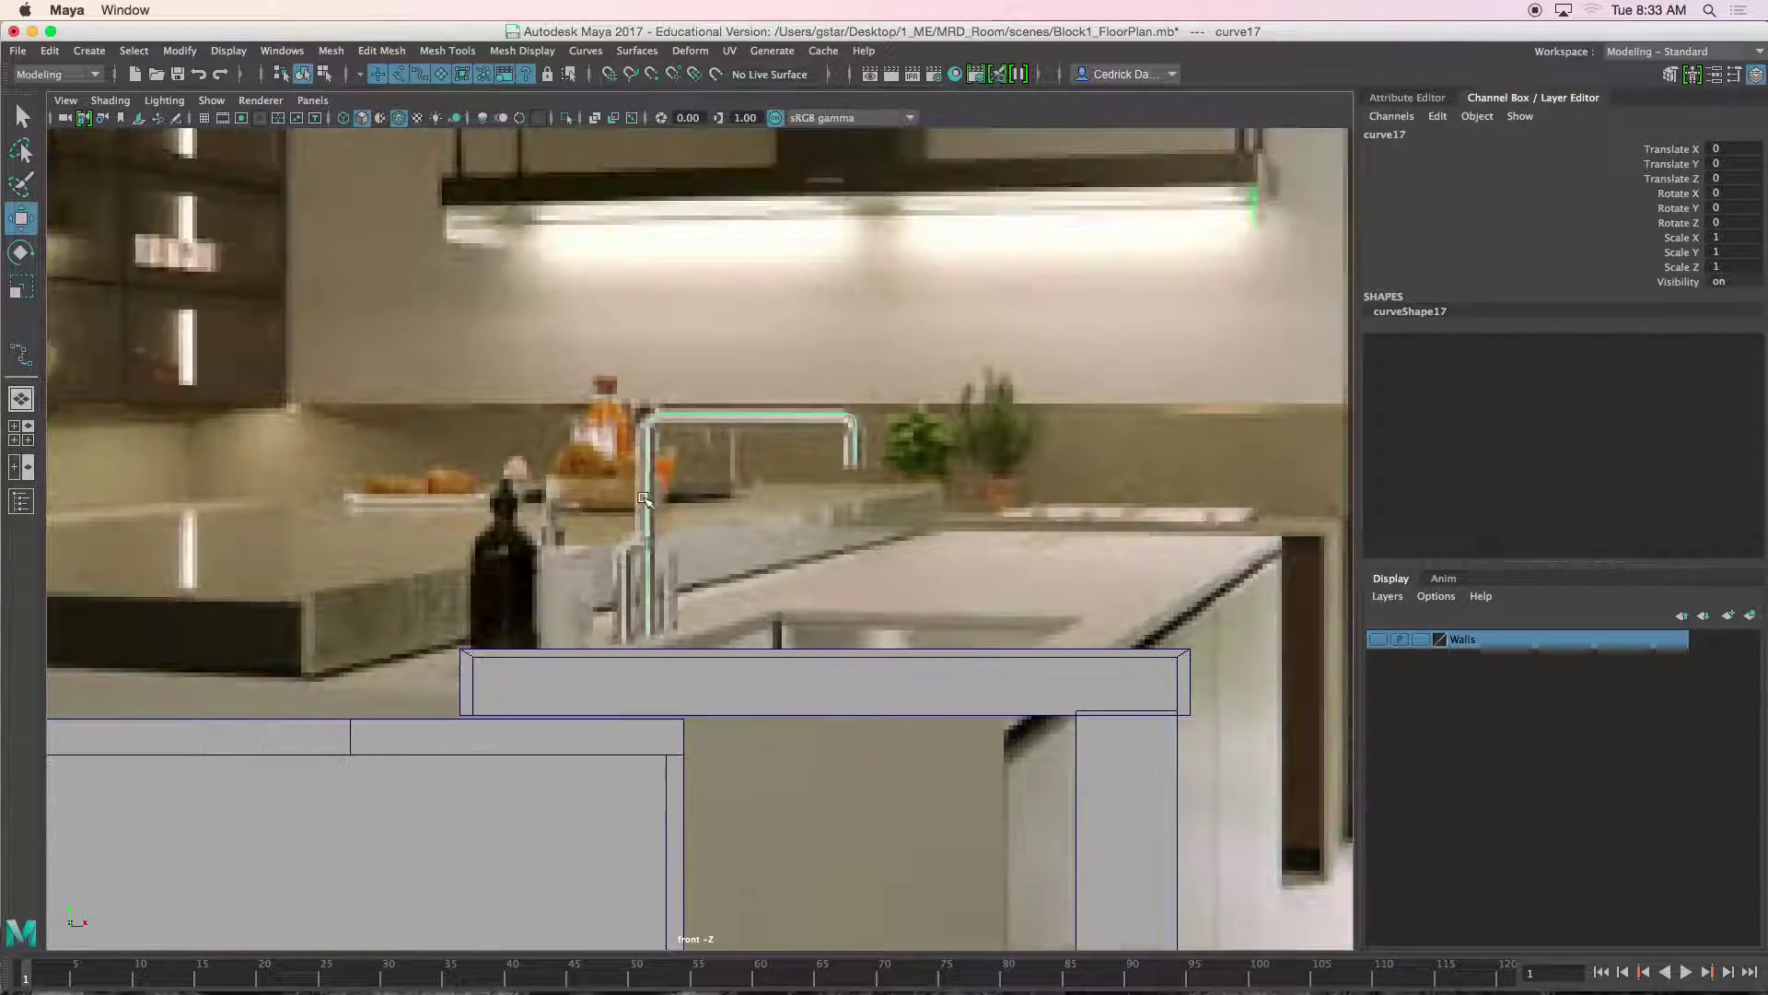
{"action": "scroll", "coordinate": [660, 450], "scroll_direction": "down", "scroll_amount": 6}
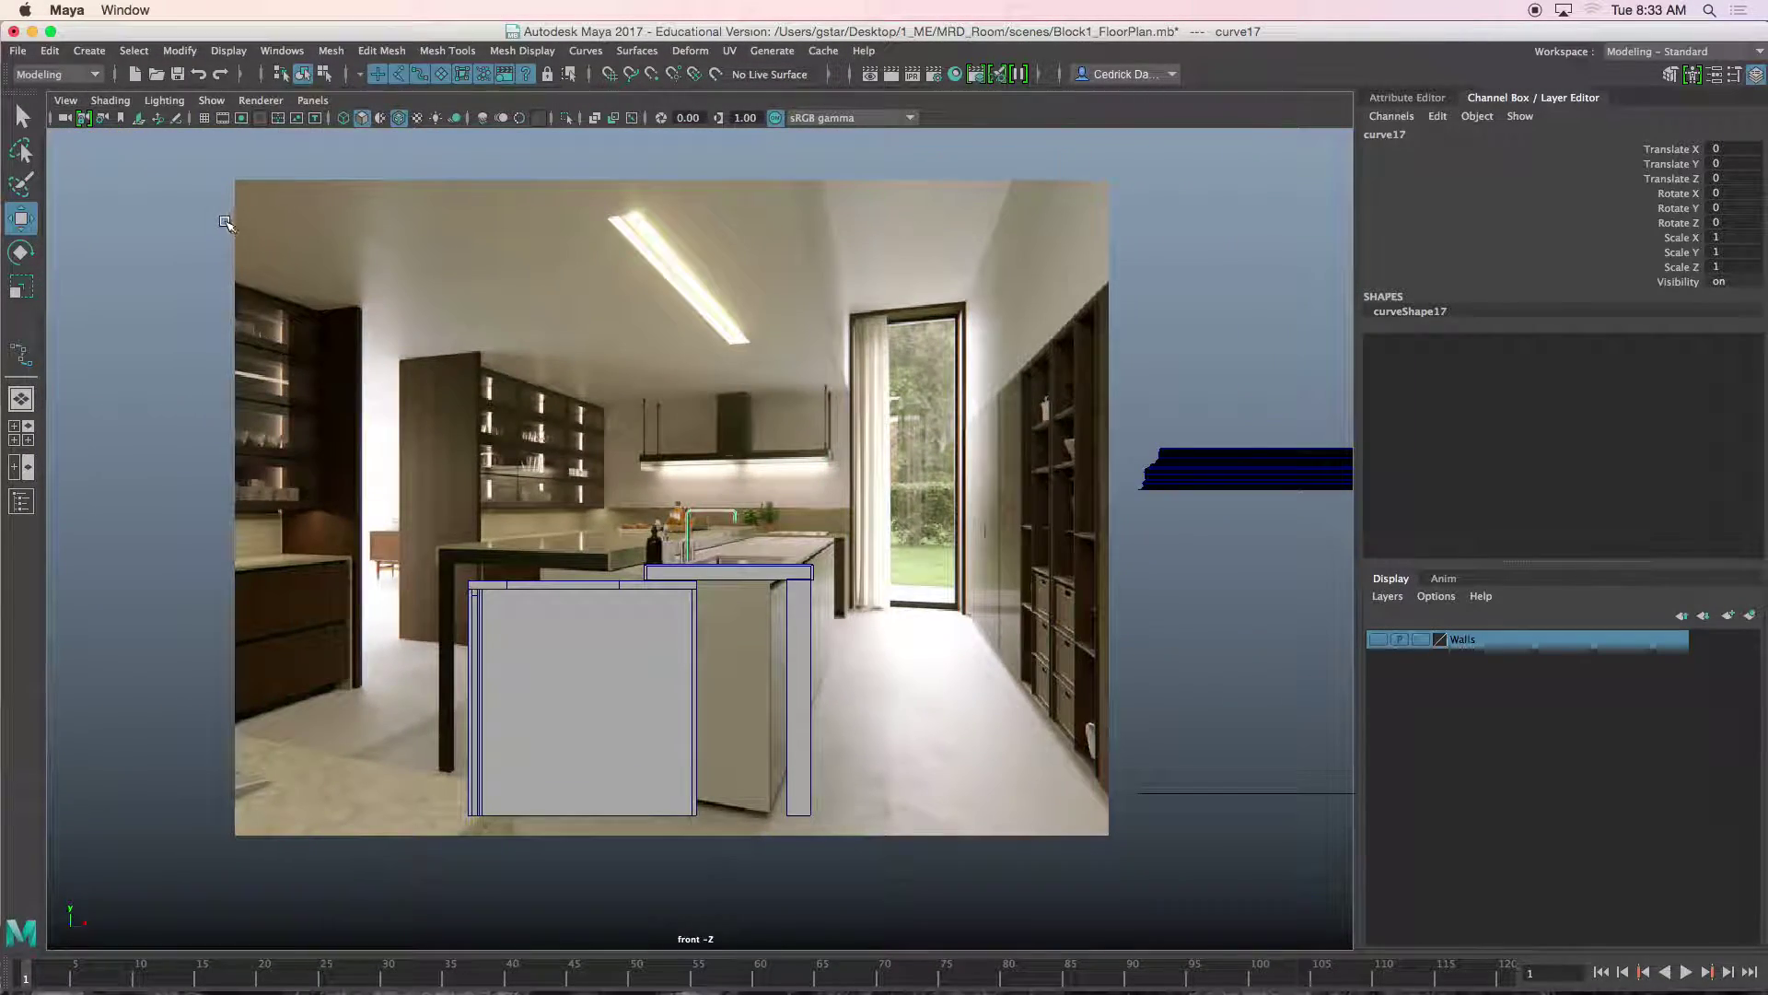
{"action": "left_click_drag", "start_coordinate": [223, 220], "coordinate": [267, 249]}
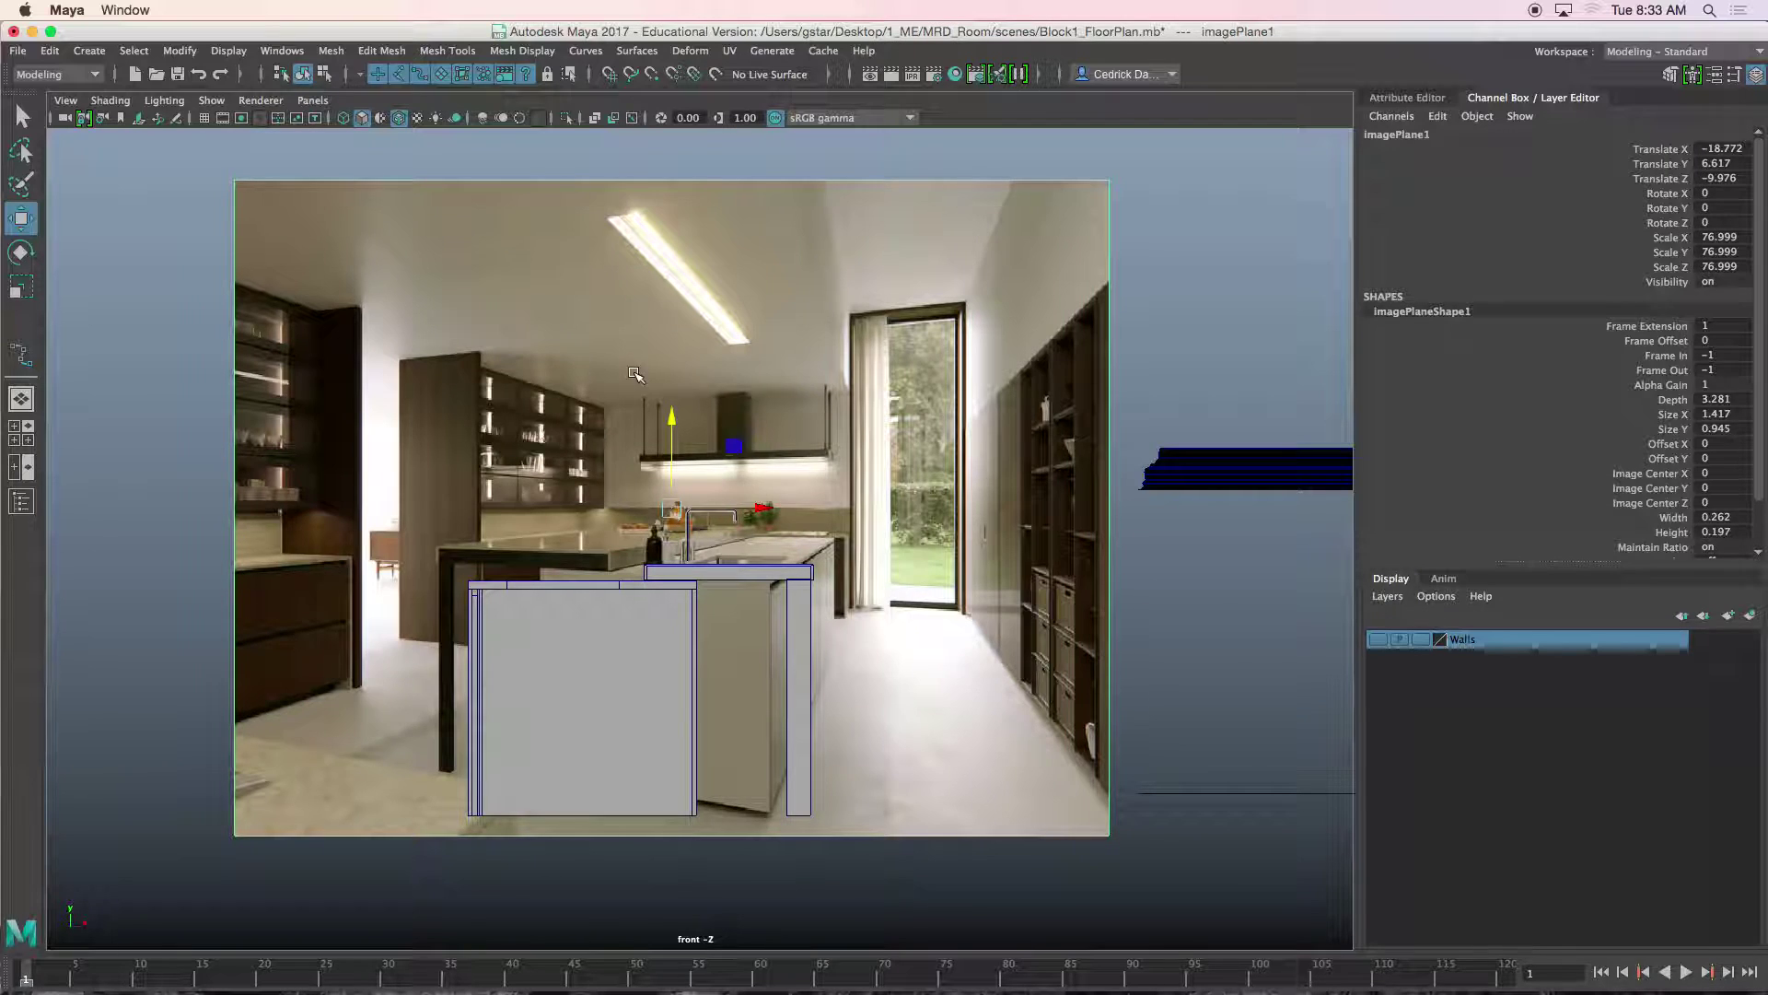
{"action": "left_click", "coordinate": [1752, 615]}
{"action": "left_click", "coordinate": [1377, 639]}
{"action": "scroll", "coordinate": [999, 557], "scroll_direction": "up", "scroll_amount": 2}
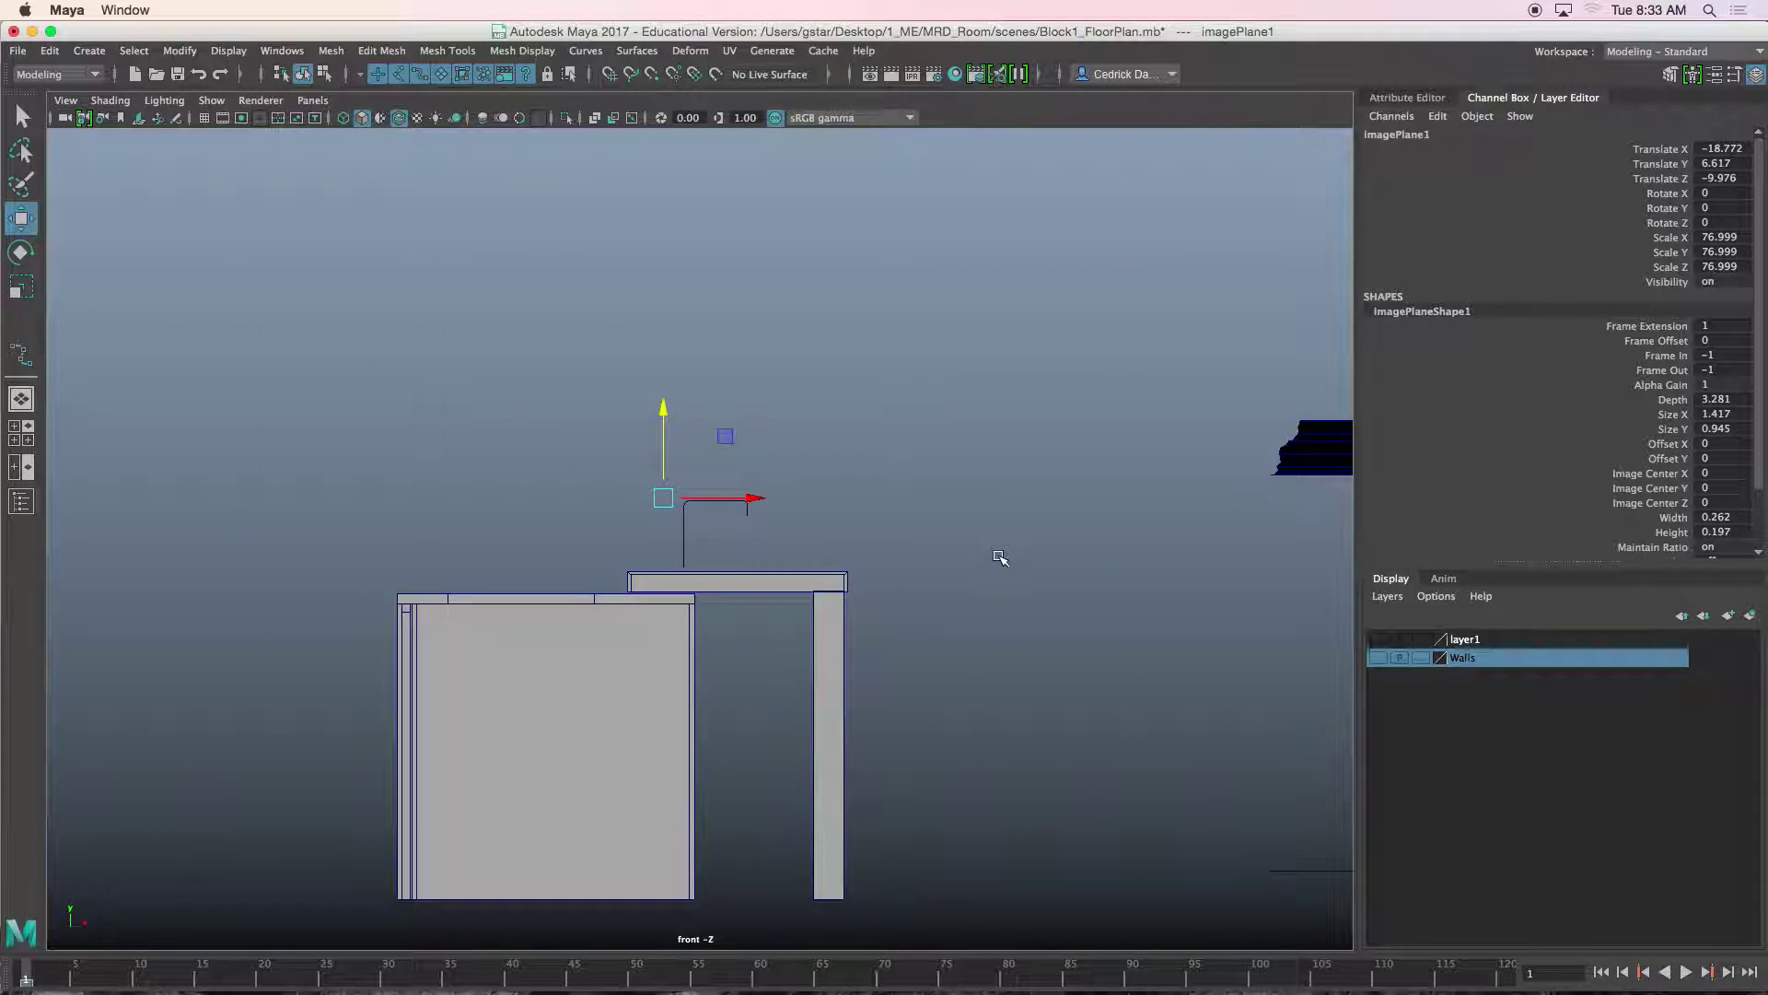
Create a polygon cylinder centred on the faucet's stem curve in the front view, about 0.087 in radius and 0.123 high.
{"action": "scroll", "coordinate": [919, 528], "scroll_direction": "up", "scroll_amount": 8}
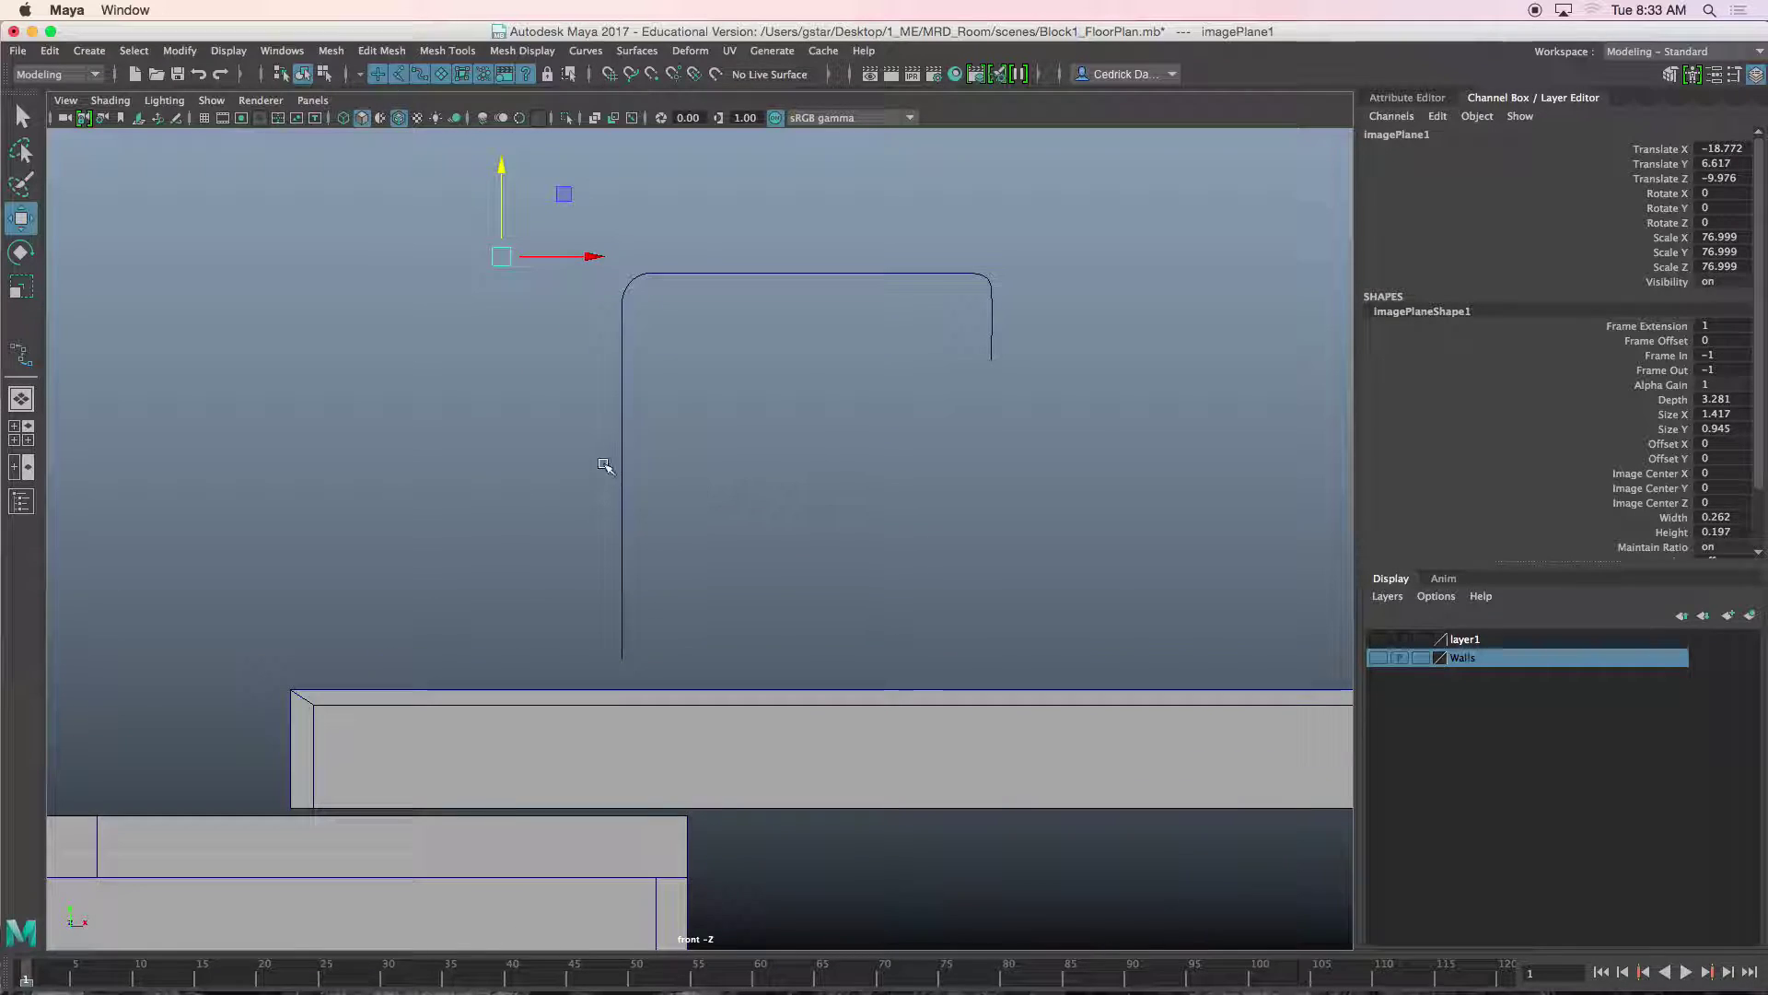
{"action": "left_click", "coordinate": [621, 472]}
{"action": "left_click", "coordinate": [91, 51]}
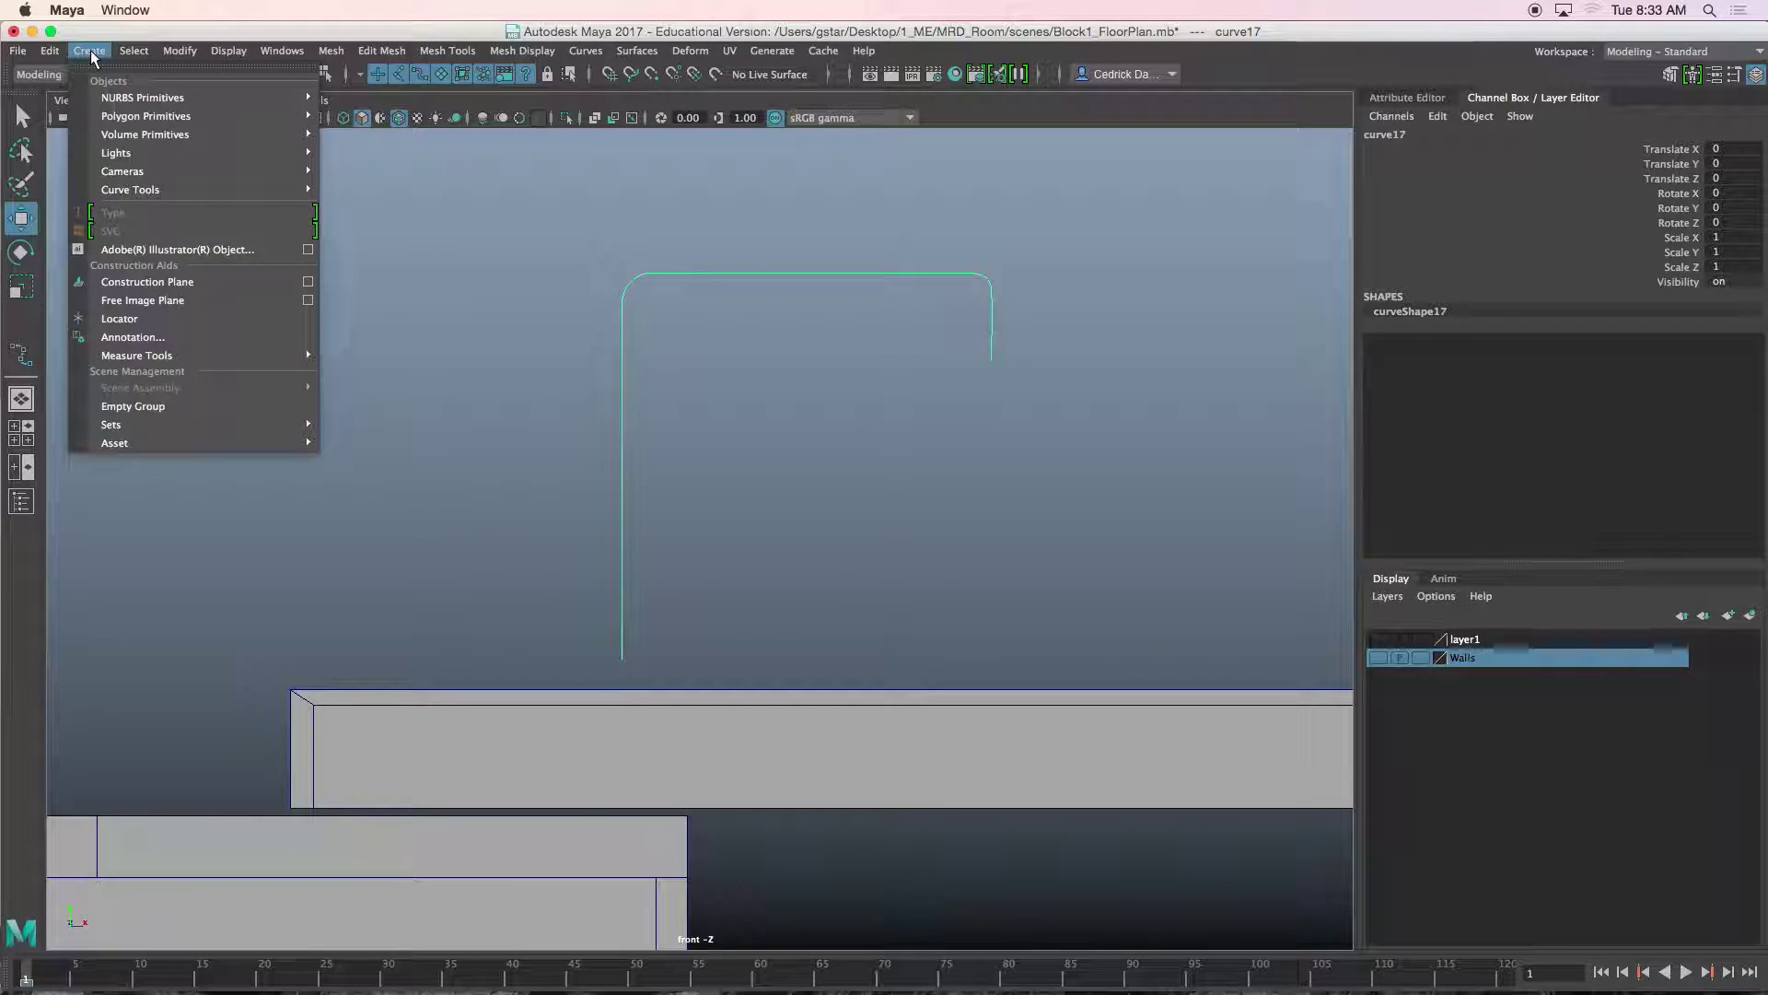
{"action": "mouse_move", "coordinate": [125, 117]}
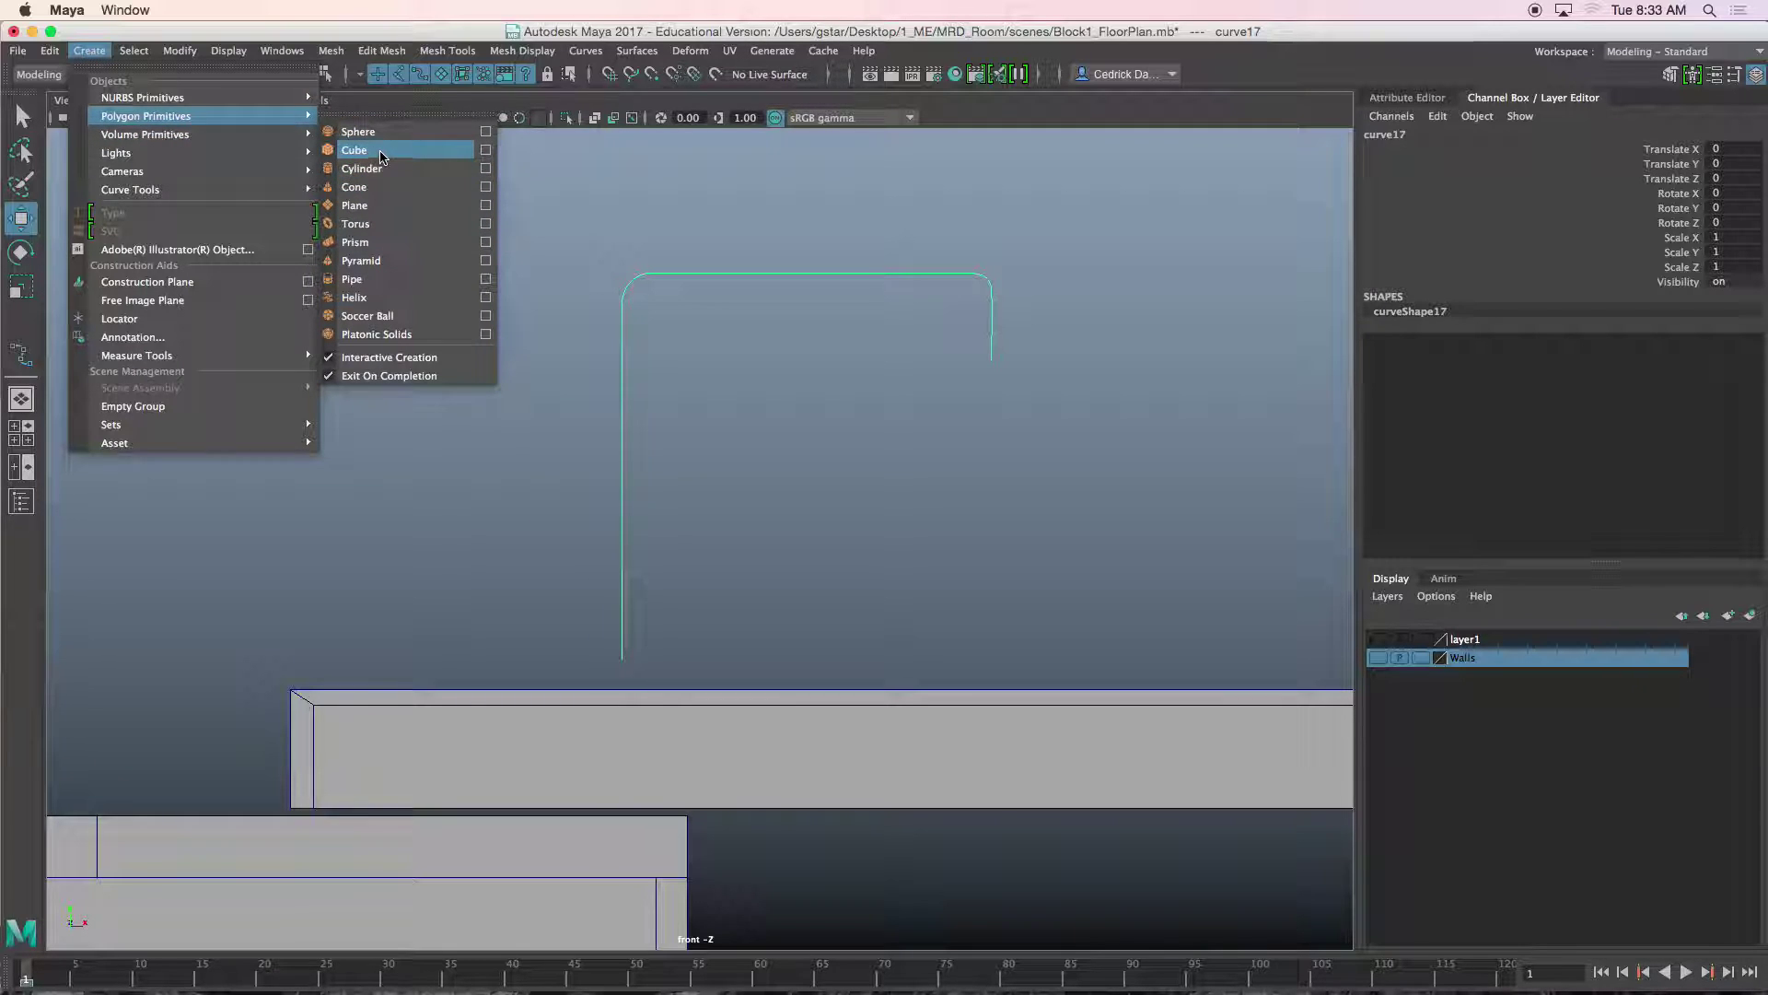
{"action": "left_click", "coordinate": [385, 168]}
{"action": "middle_click_drag", "start_coordinate": [492, 500], "coordinate": [525, 447], "text": "alt"}
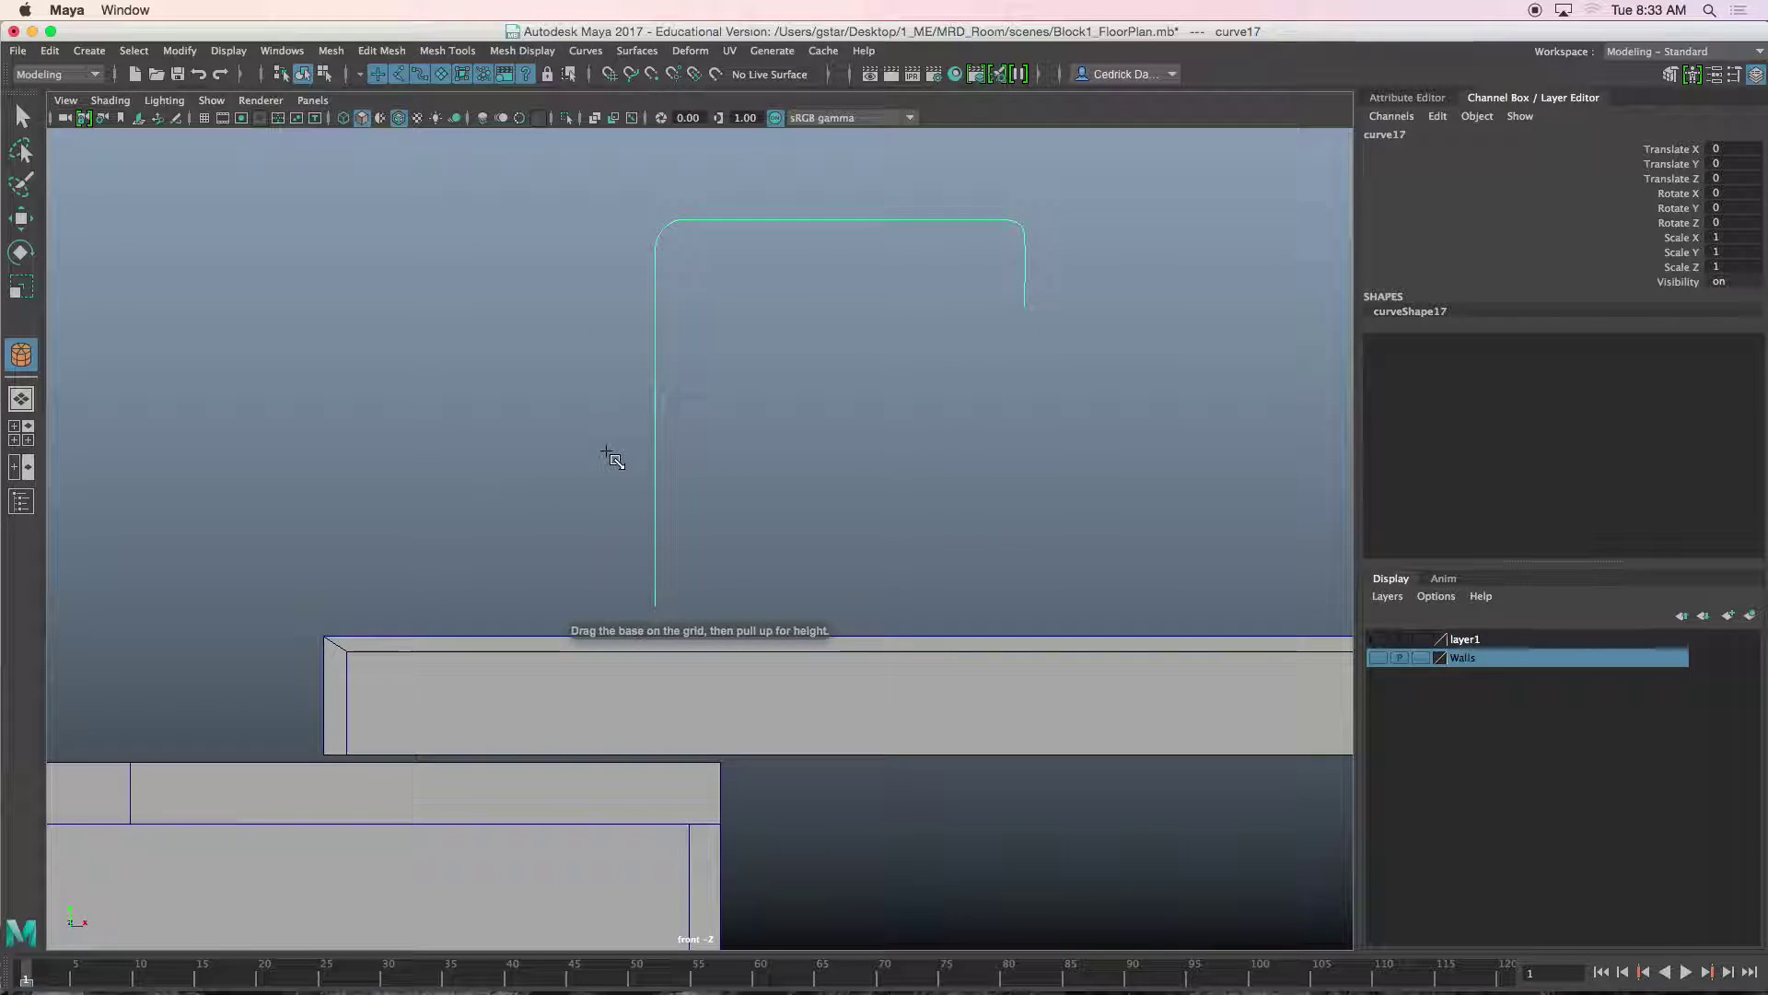
{"action": "left_click_drag", "start_coordinate": [648, 456], "coordinate": [680, 460]}
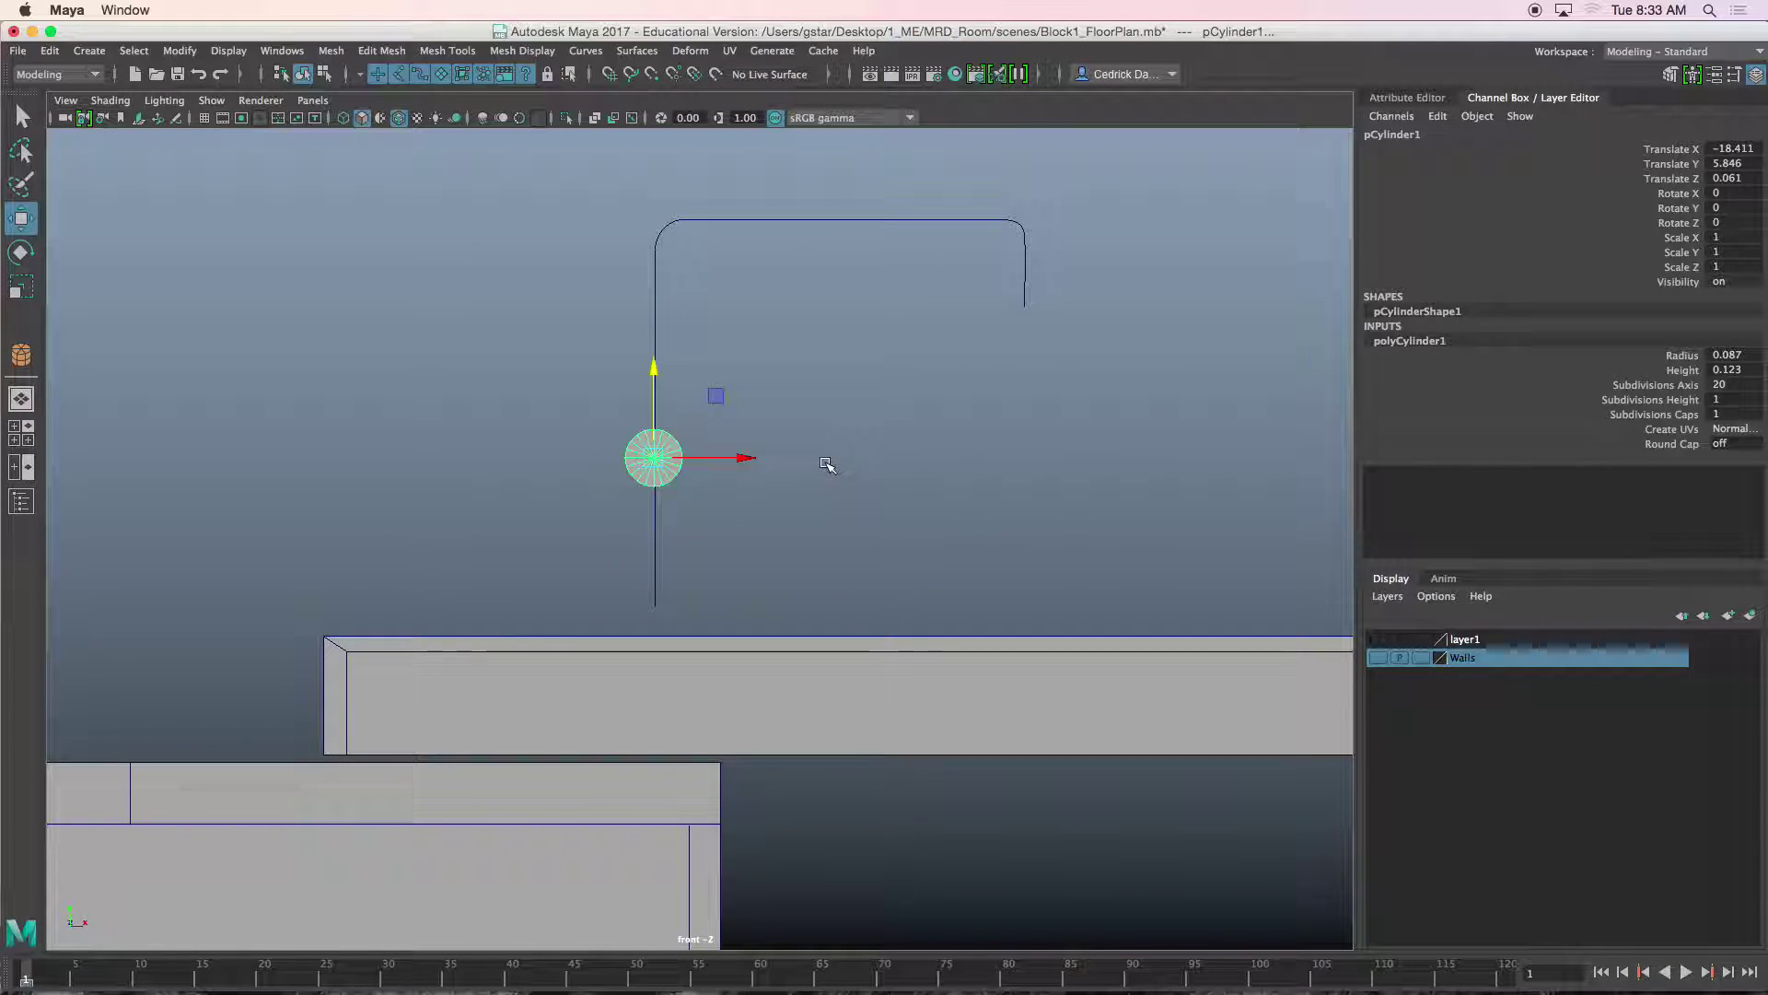
Rotate the cylinder 90° about X and lower it onto the countertop, centred at the base of the faucet curve.
{"action": "key", "text": "e"}
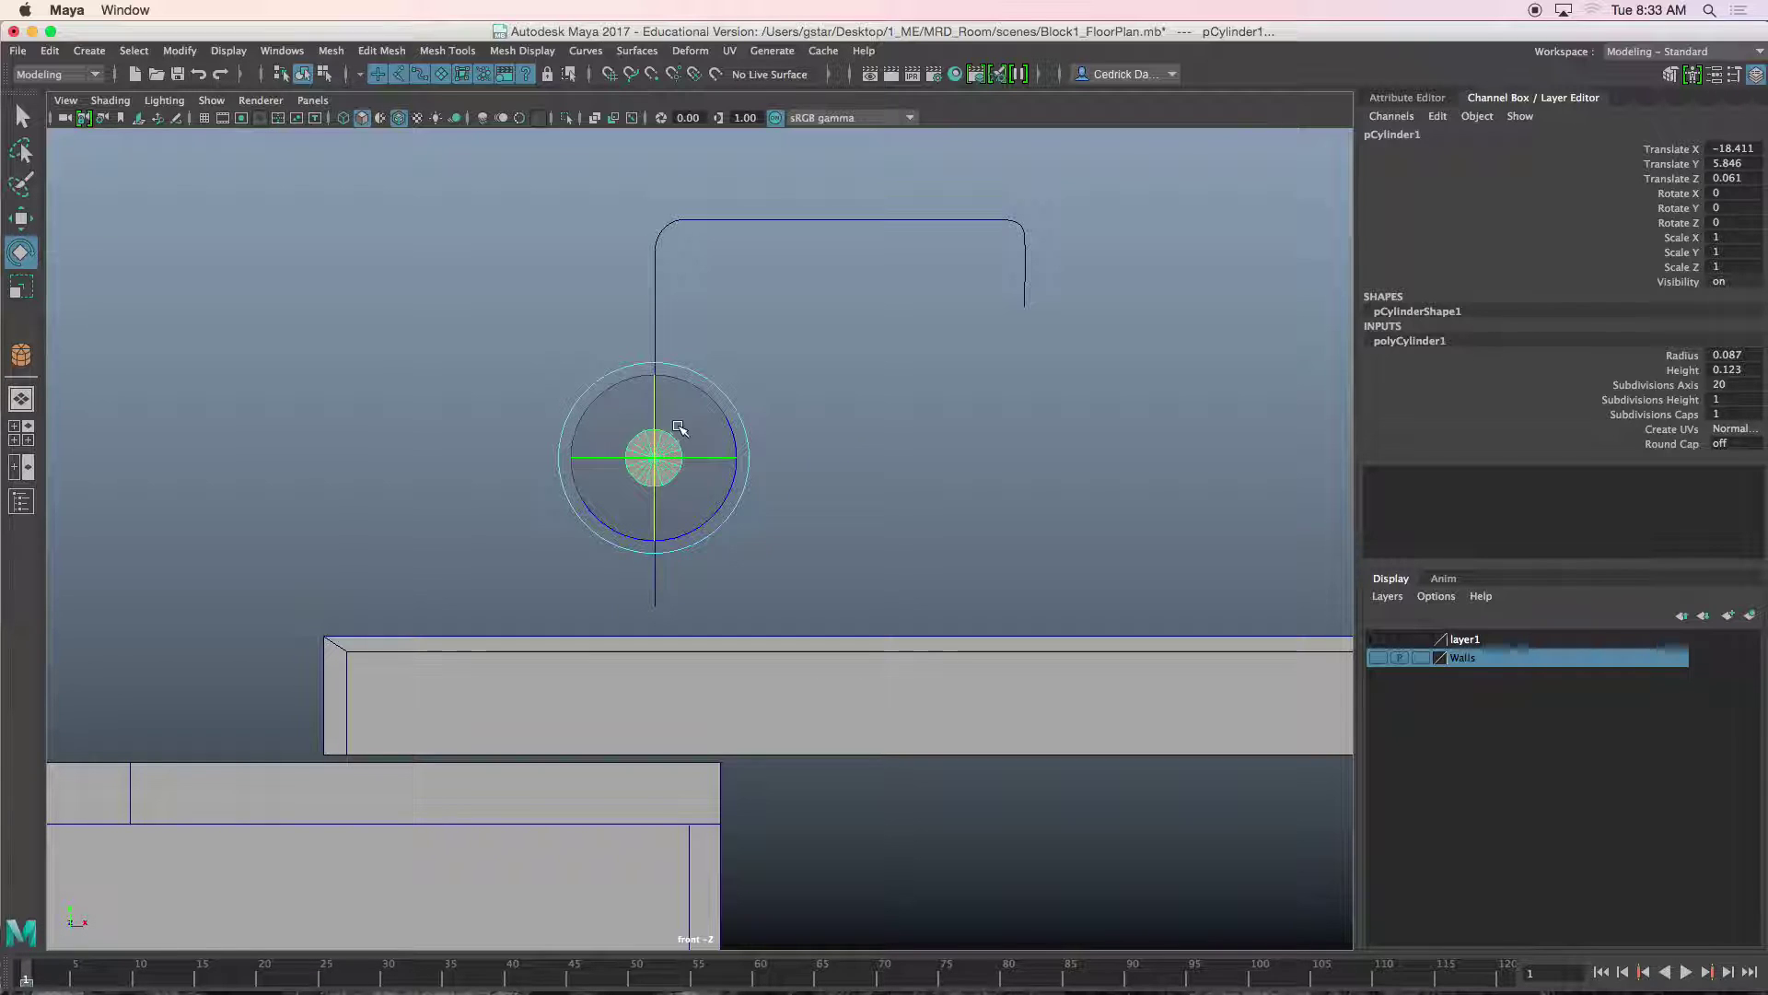
{"action": "left_click_drag", "start_coordinate": [655, 396], "coordinate": [648, 516]}
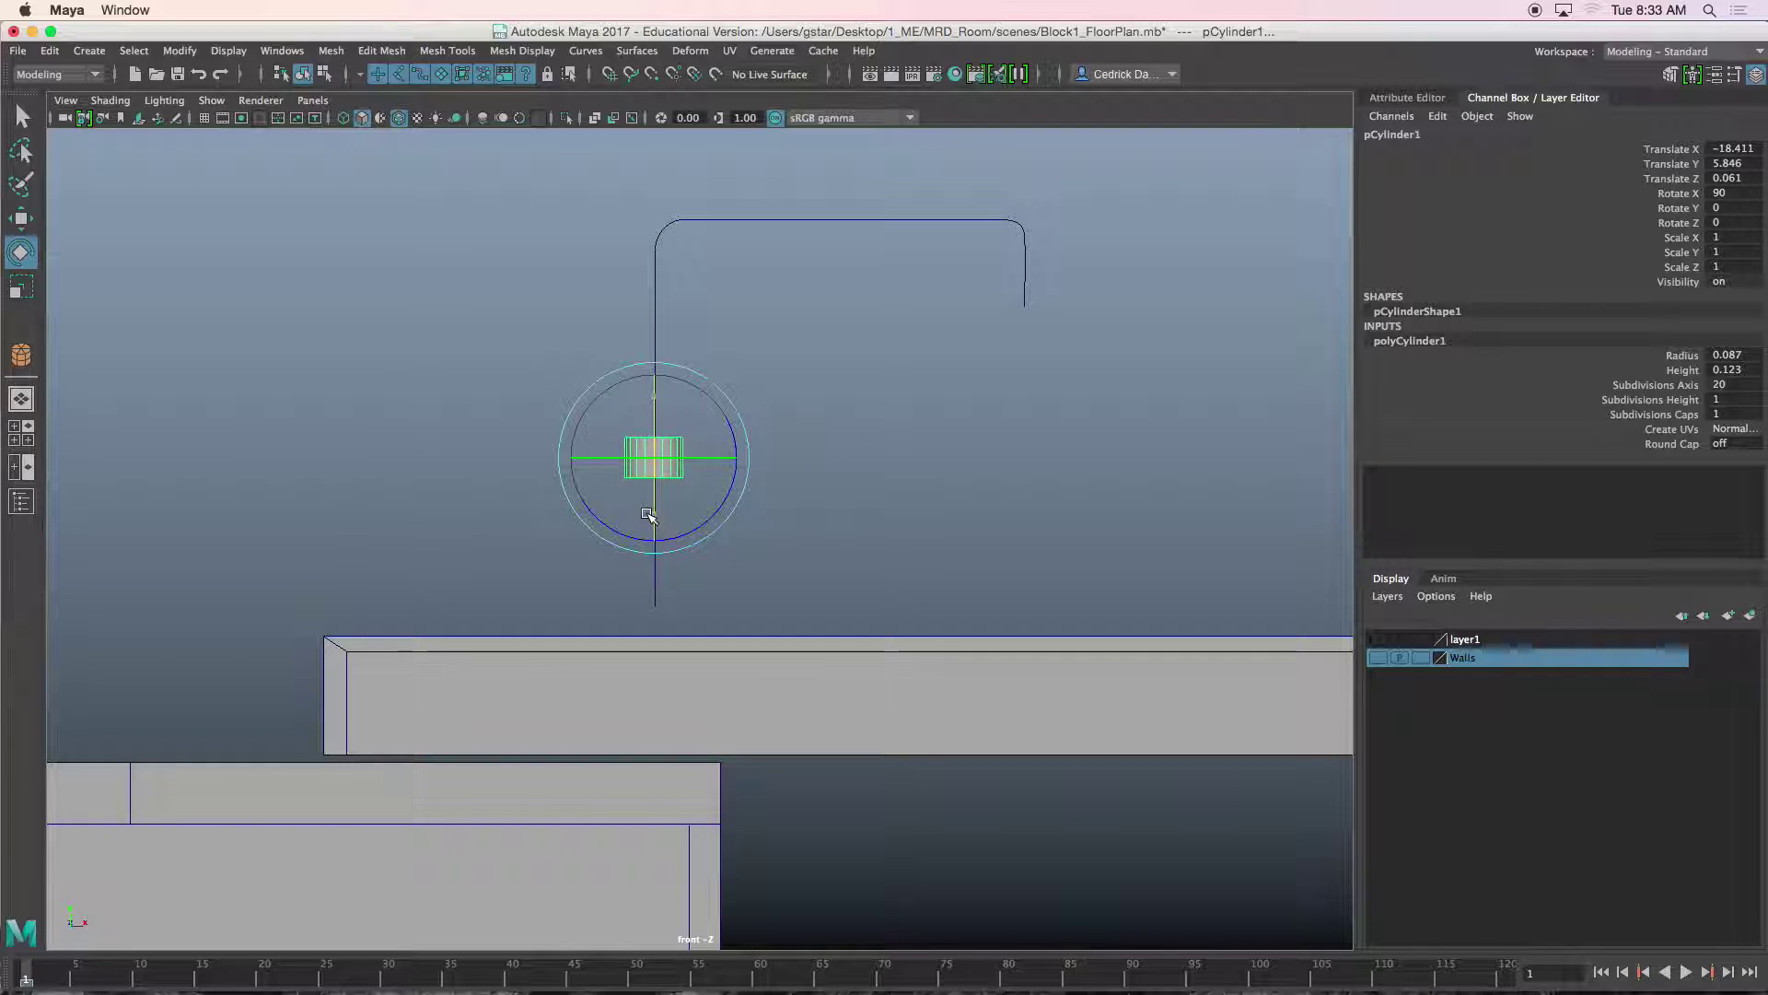
{"action": "key", "text": "w"}
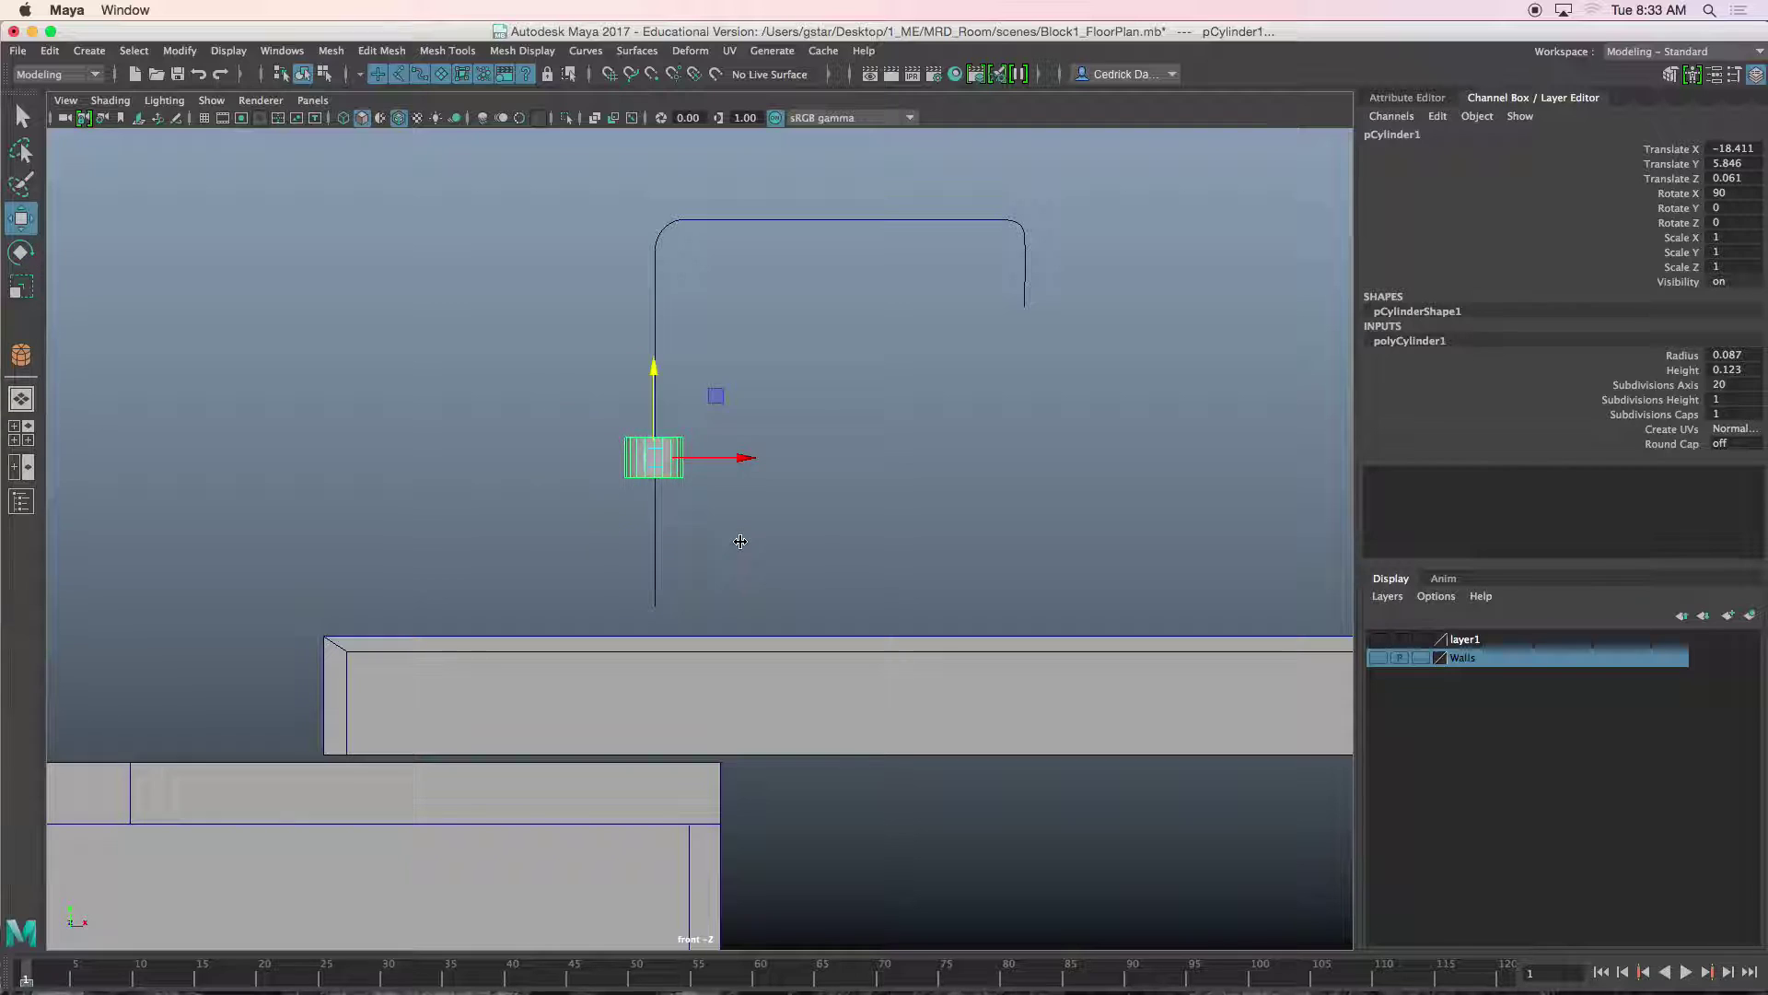
{"action": "scroll", "coordinate": [741, 536], "scroll_direction": "up", "scroll_amount": 3}
{"action": "middle_click_drag", "start_coordinate": [742, 536], "coordinate": [780, 514], "text": "alt"}
{"action": "left_click_drag", "start_coordinate": [692, 431], "coordinate": [711, 639]}
{"action": "left_click", "coordinate": [675, 515]}
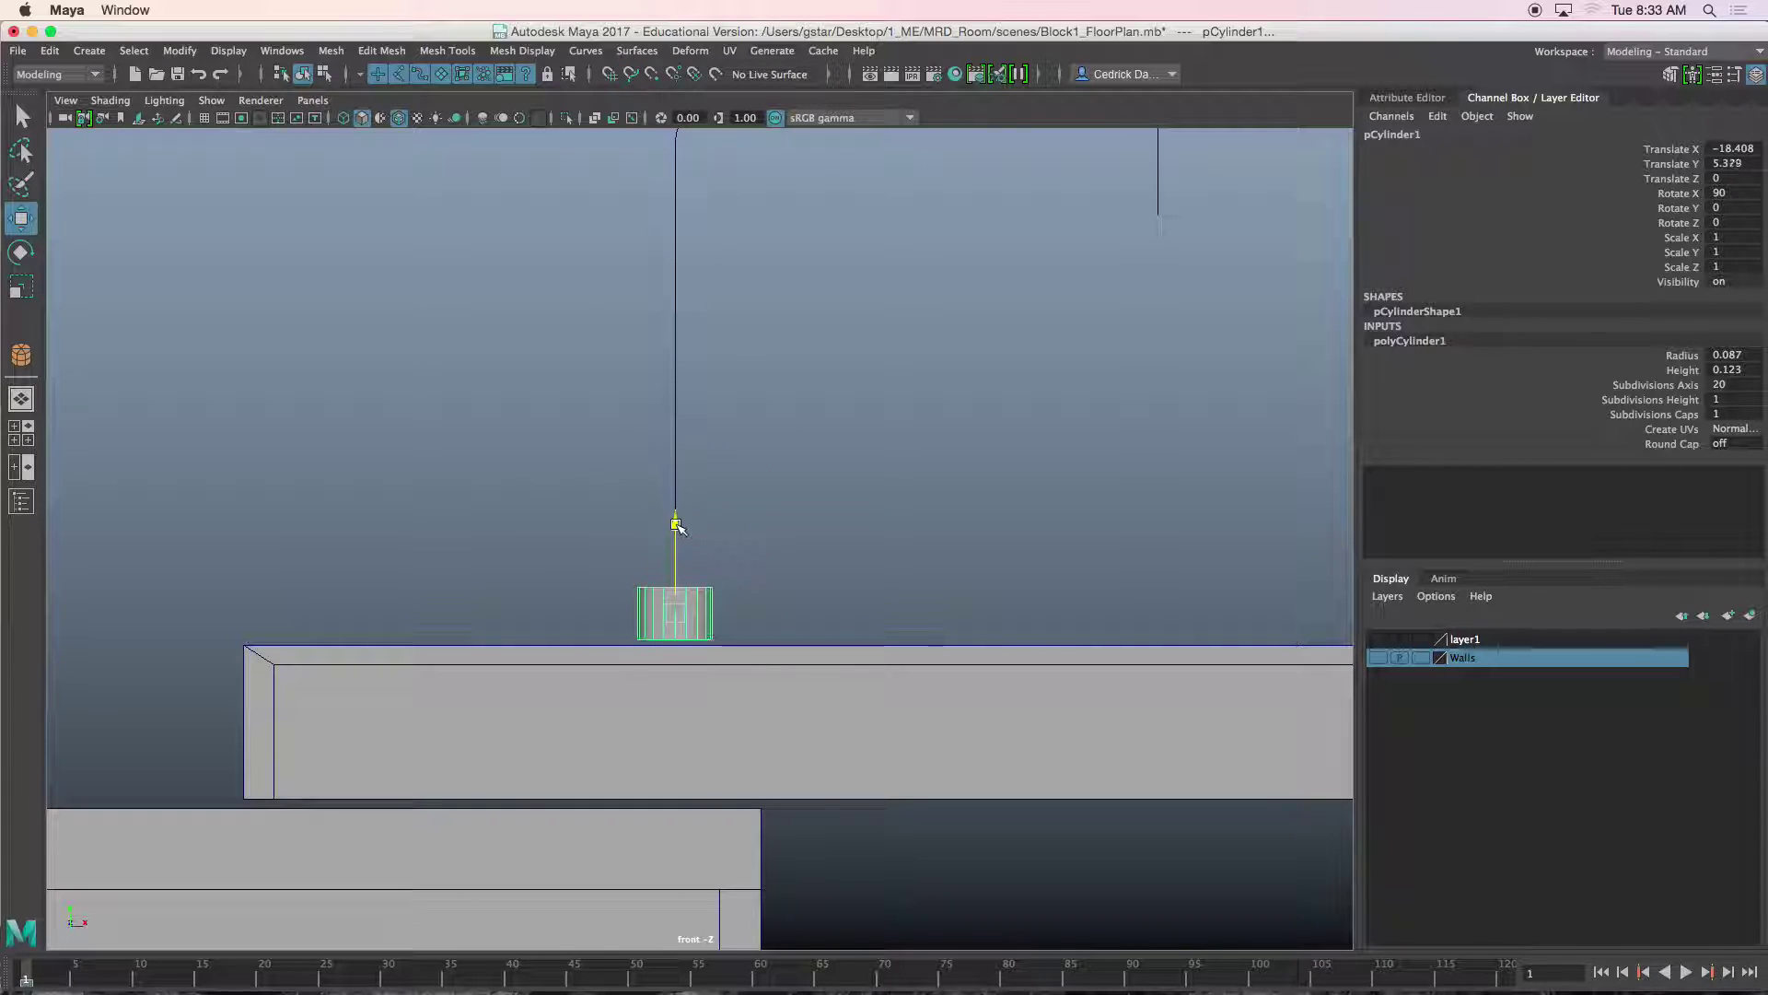
Select the cylinder's top cap faces and lower them to make the faucet base shorter.
{"action": "right_click", "coordinate": [800, 424]}
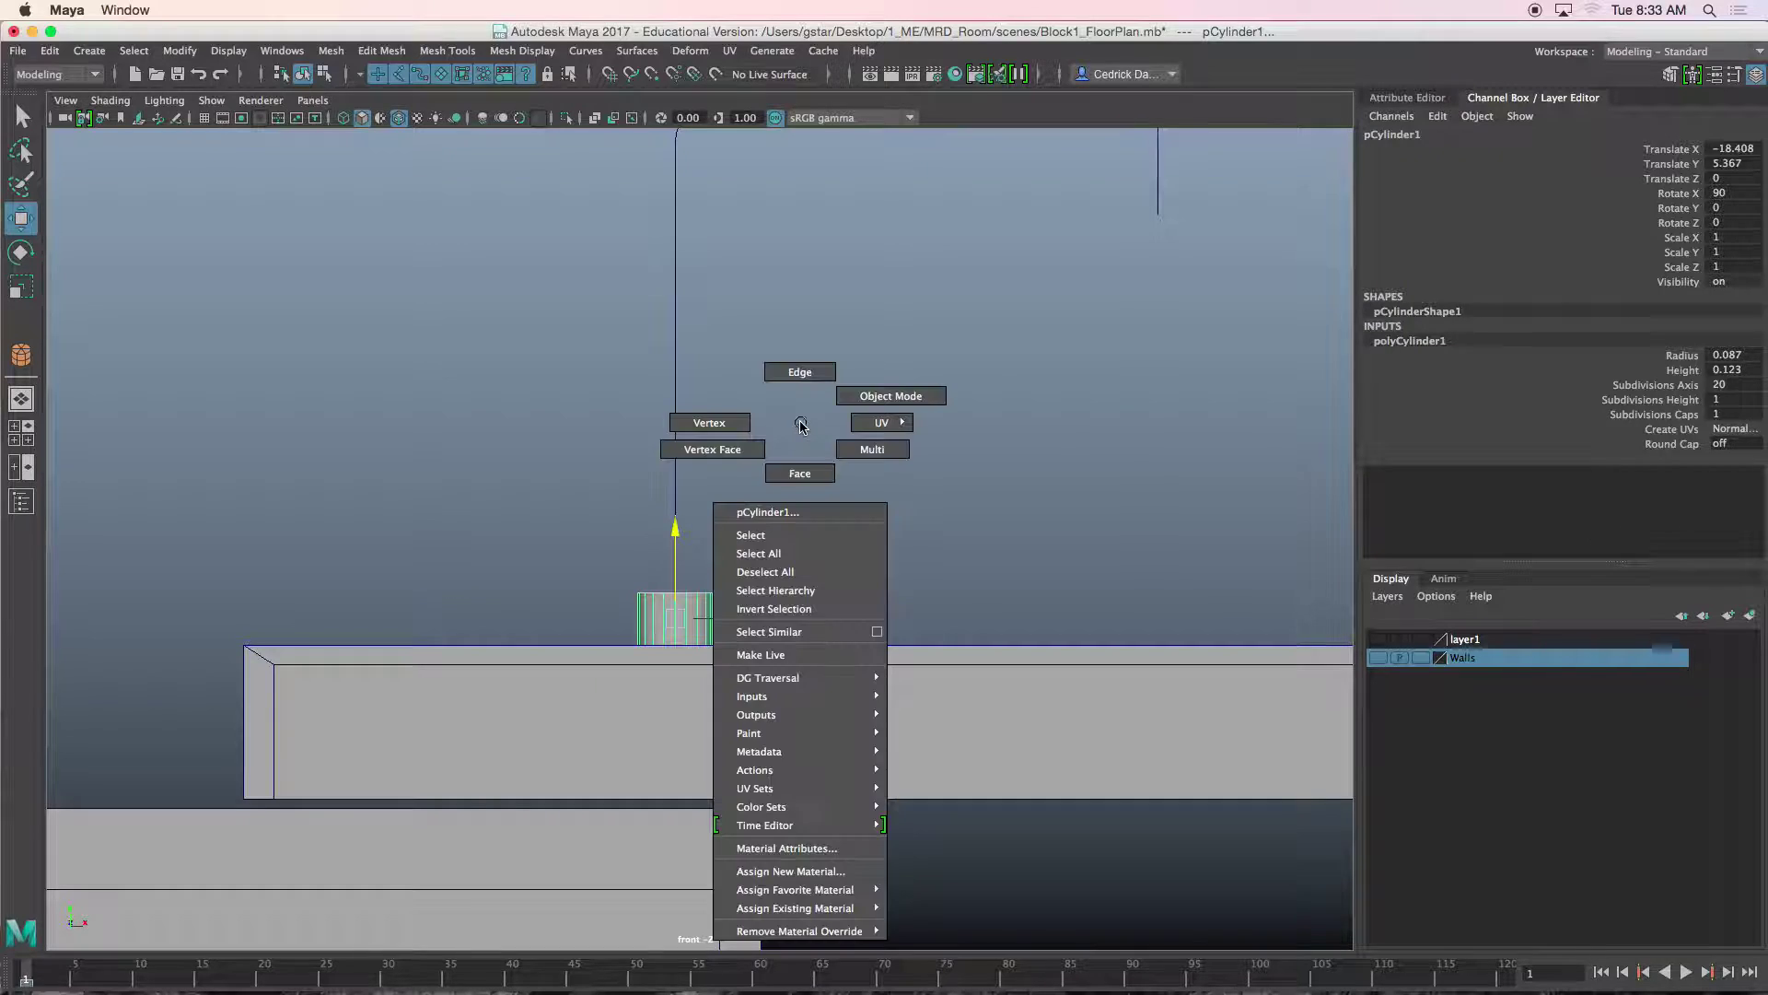
{"action": "left_click", "coordinate": [800, 470]}
{"action": "left_click_drag", "start_coordinate": [513, 527], "coordinate": [792, 622]}
{"action": "left_click", "coordinate": [675, 615]}
{"action": "right_click", "coordinate": [623, 469]}
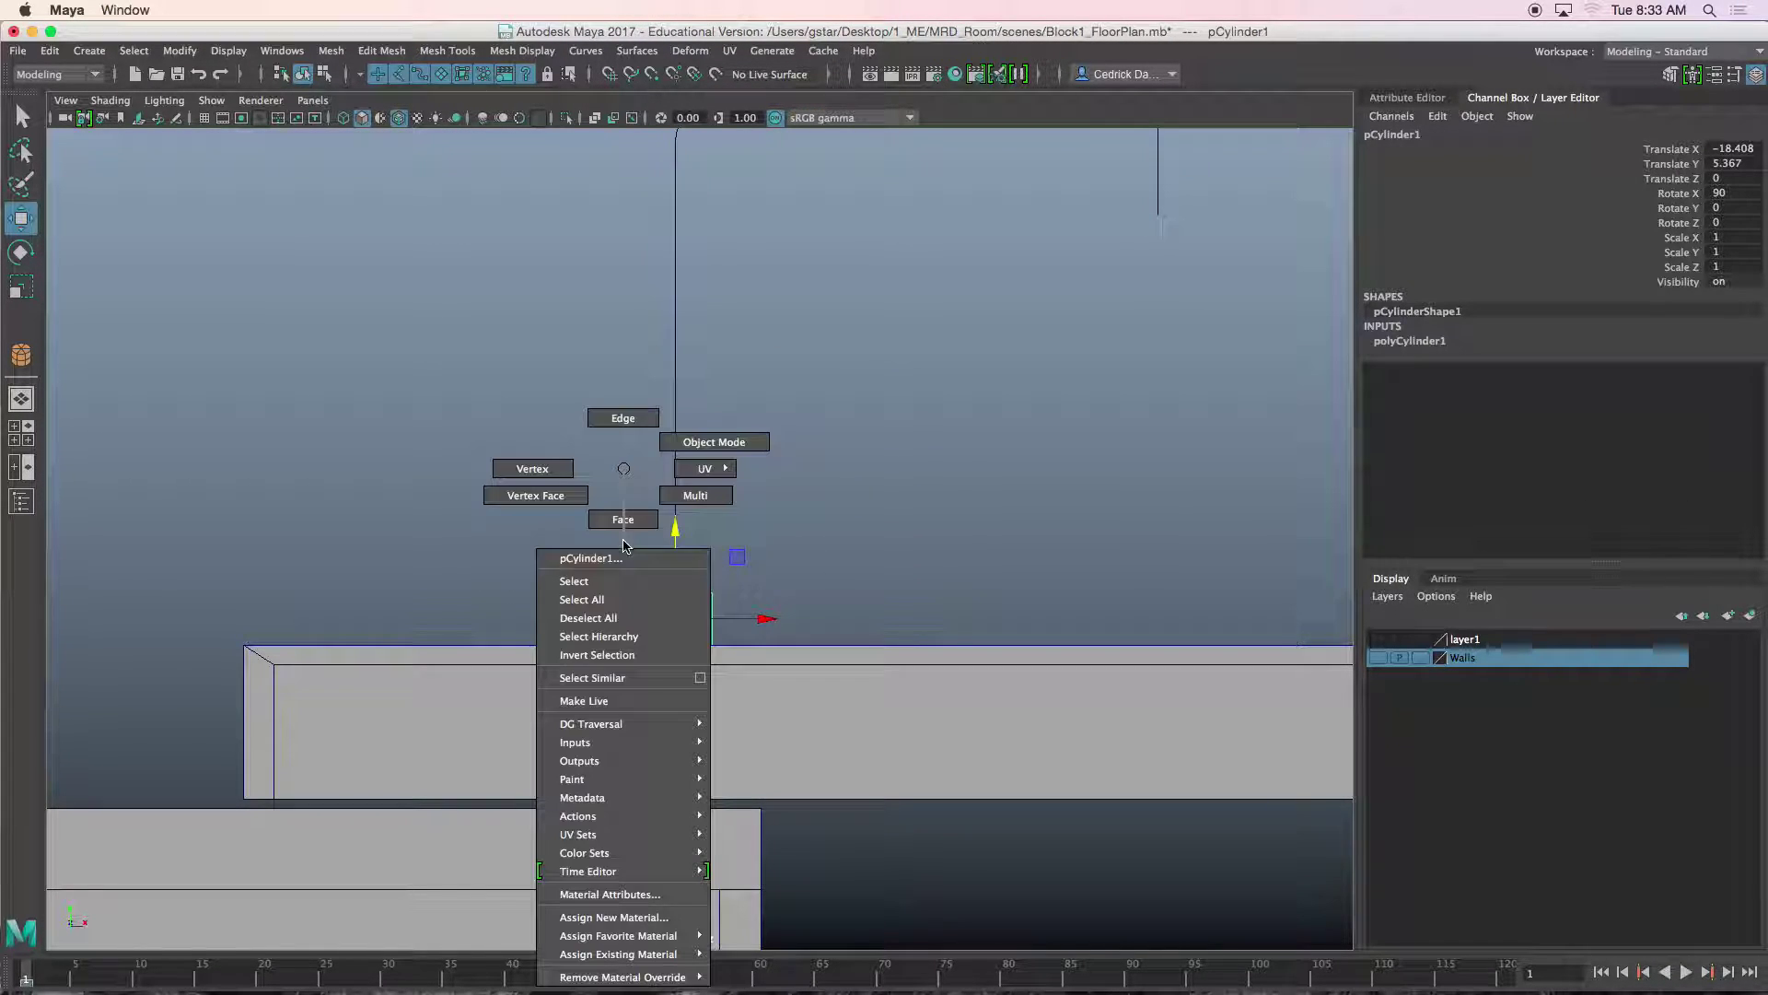
{"action": "left_click", "coordinate": [608, 569]}
{"action": "left_click_drag", "start_coordinate": [564, 540], "coordinate": [763, 614]}
{"action": "left_click_drag", "start_coordinate": [599, 613], "coordinate": [764, 682], "text": "ctrl"}
{"action": "mouse_move", "coordinate": [673, 502]}
{"action": "left_mouse_down"}
{"action": "mouse_move", "coordinate": [672, 442]}
{"action": "mouse_move", "coordinate": [670, 517]}
{"action": "left_mouse_up"}
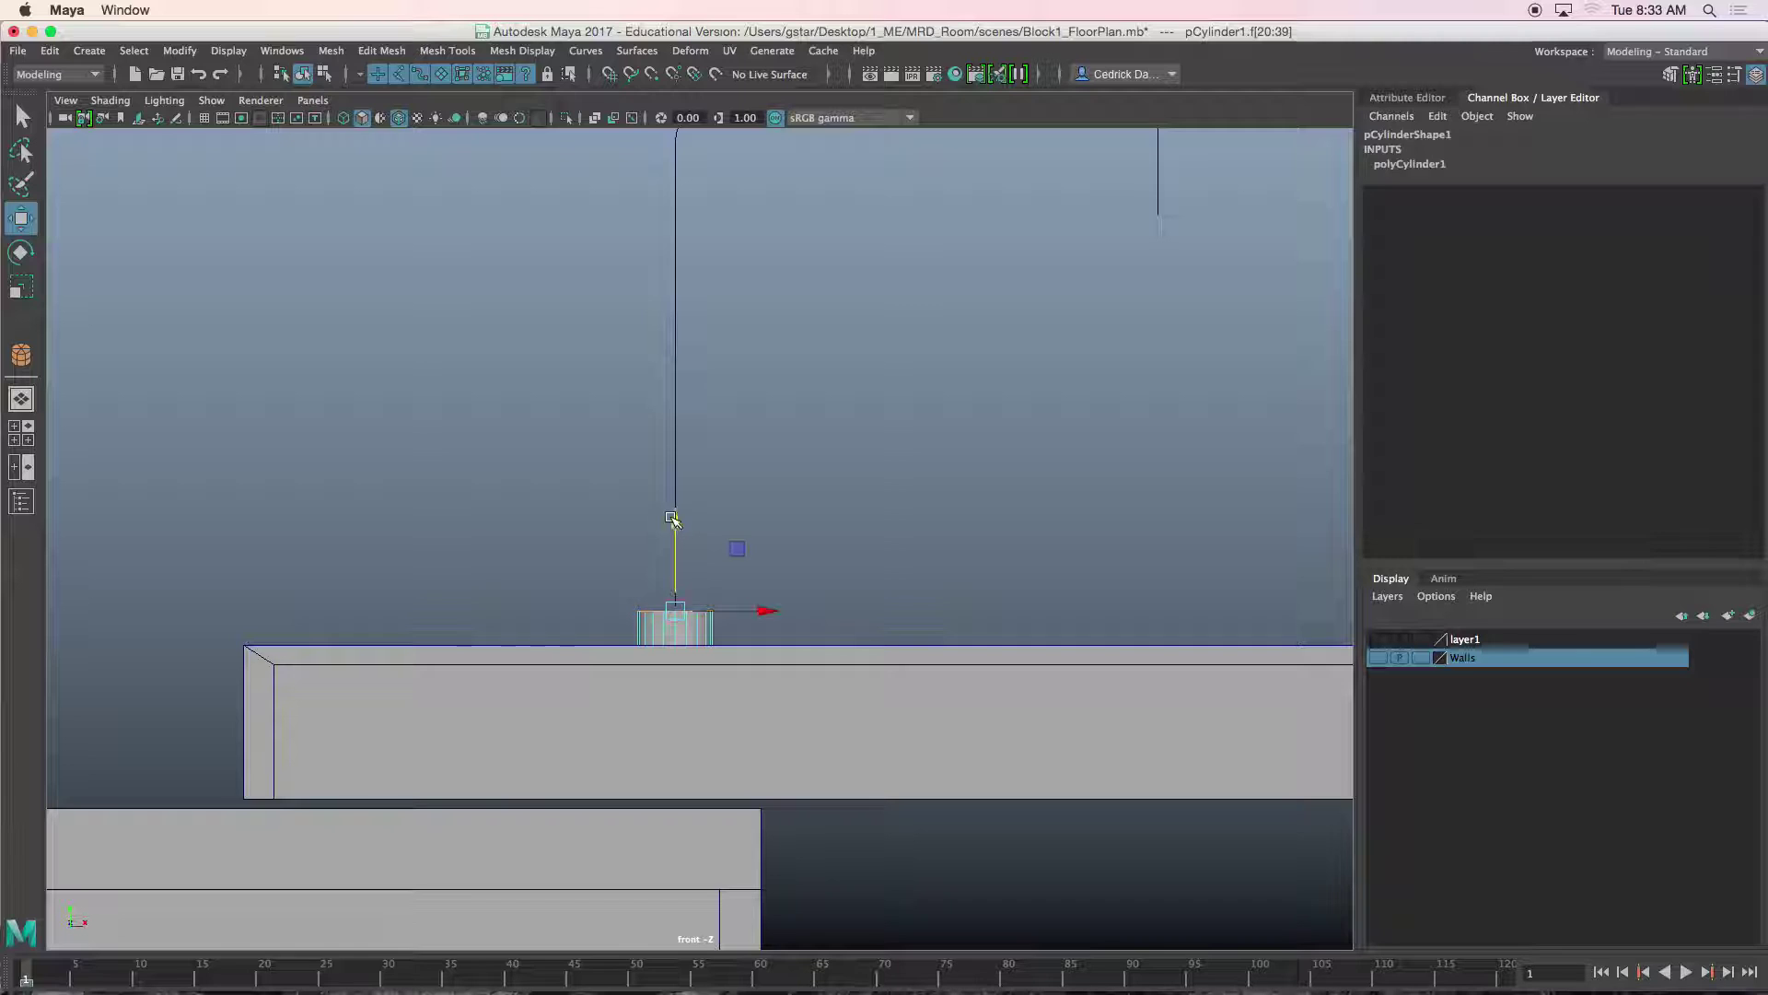
Extrude the cylinder's top faces along the faucet curve with 25 divisions.
{"action": "left_click_drag", "start_coordinate": [658, 356], "coordinate": [720, 408], "text": "shift"}
{"action": "middle_click_drag", "start_coordinate": [753, 311], "coordinate": [641, 423], "text": "alt"}
{"action": "key", "text": "ctrl+e"}
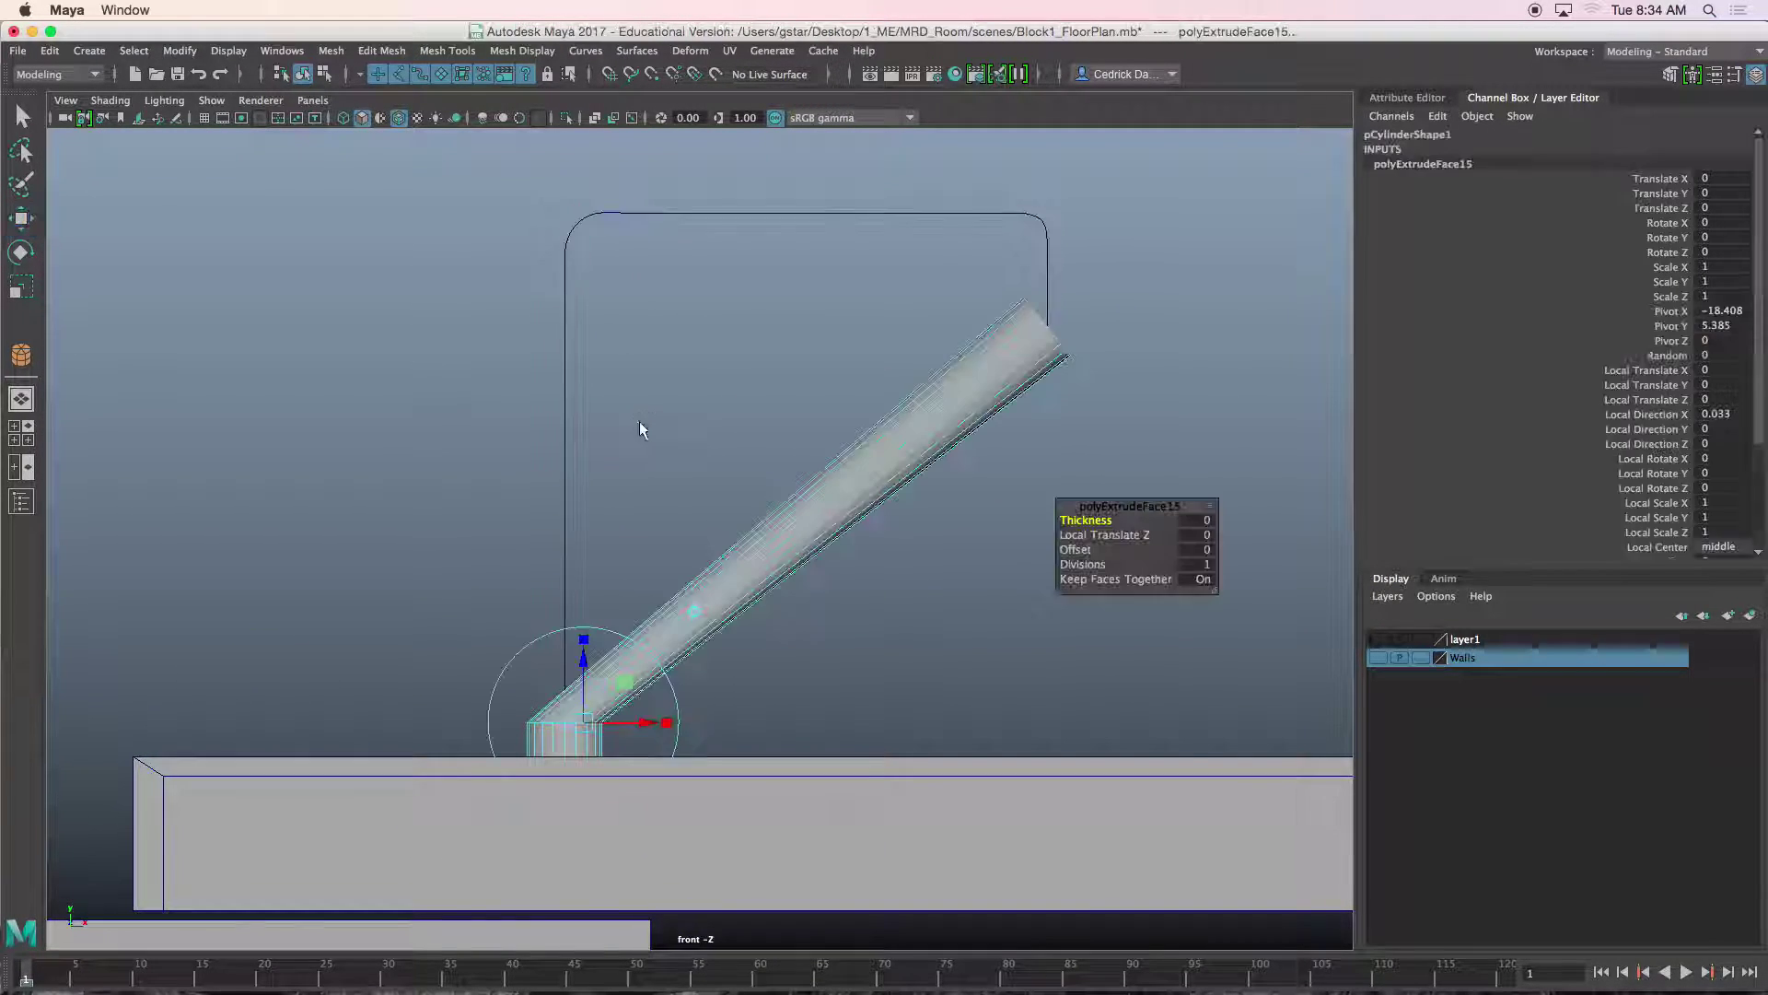
{"action": "left_click_drag", "start_coordinate": [1073, 563], "coordinate": [1322, 573]}
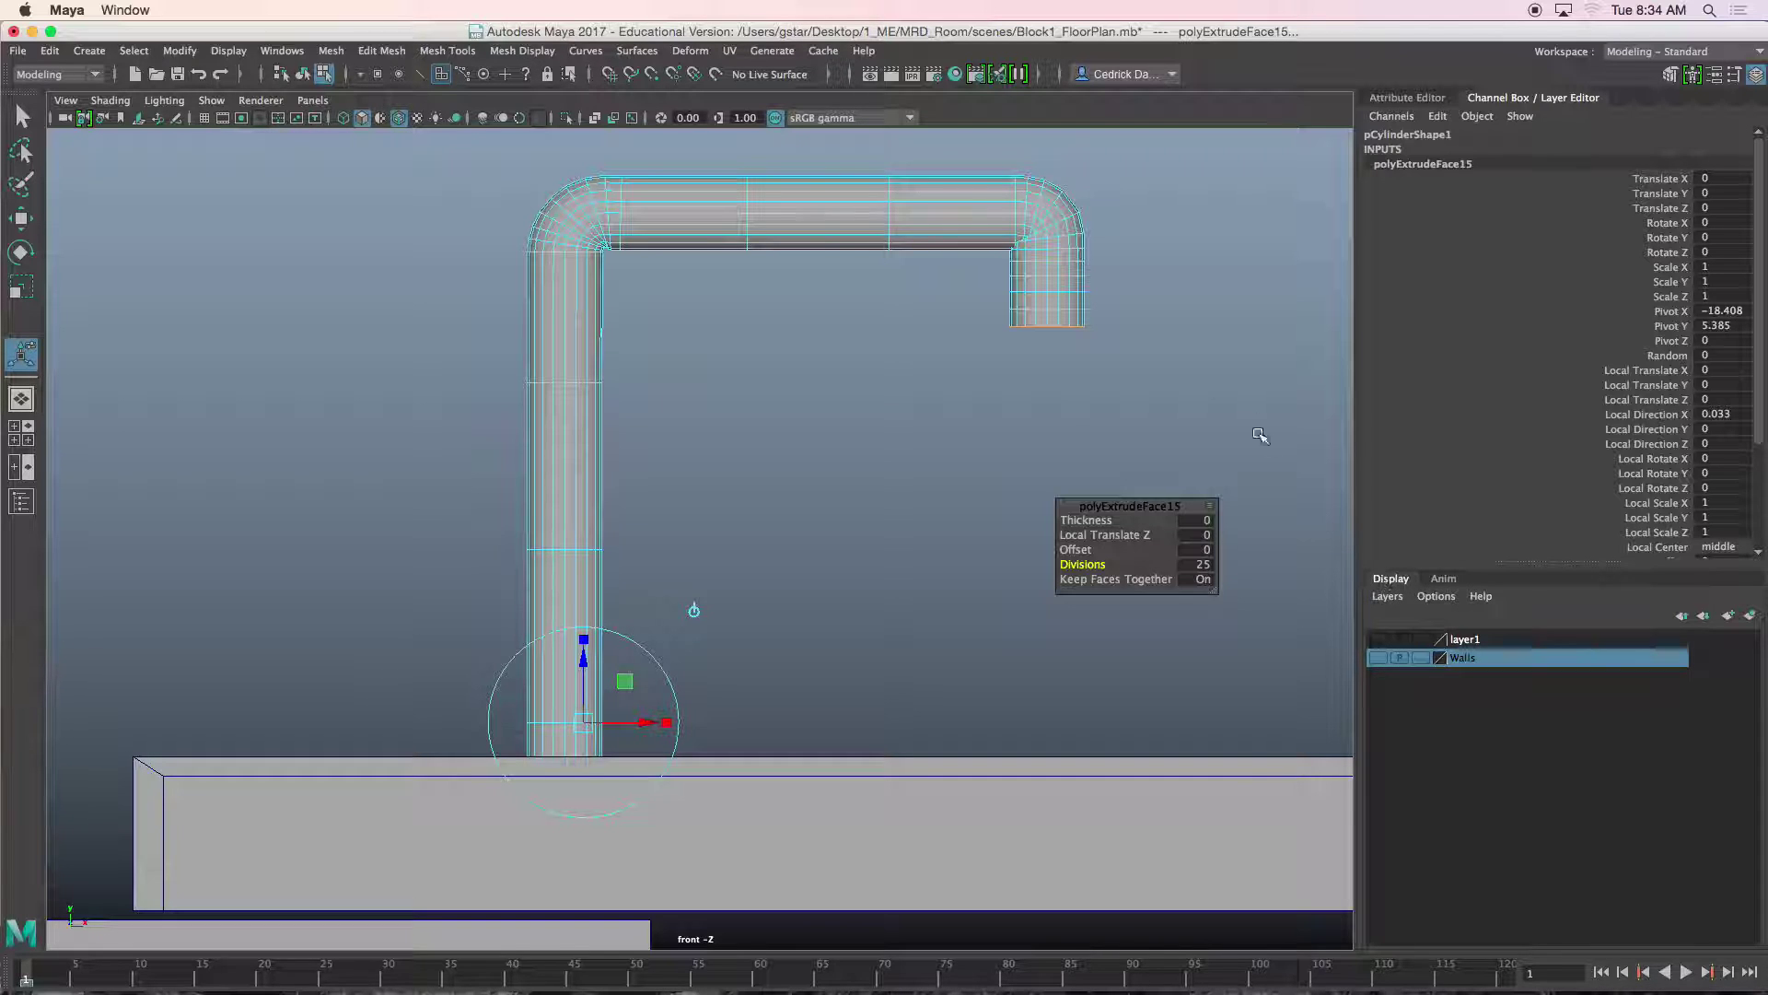
Move the two edge loops where the horizontal pipe meets the spout bend back along the pipe, away from the bend.
{"action": "middle_click_drag", "start_coordinate": [1239, 370], "coordinate": [1216, 540], "text": "alt"}
{"action": "scroll", "coordinate": [1216, 541], "scroll_direction": "up", "scroll_amount": 3}
{"action": "middle_click_drag", "start_coordinate": [1188, 377], "coordinate": [855, 446], "text": "alt"}
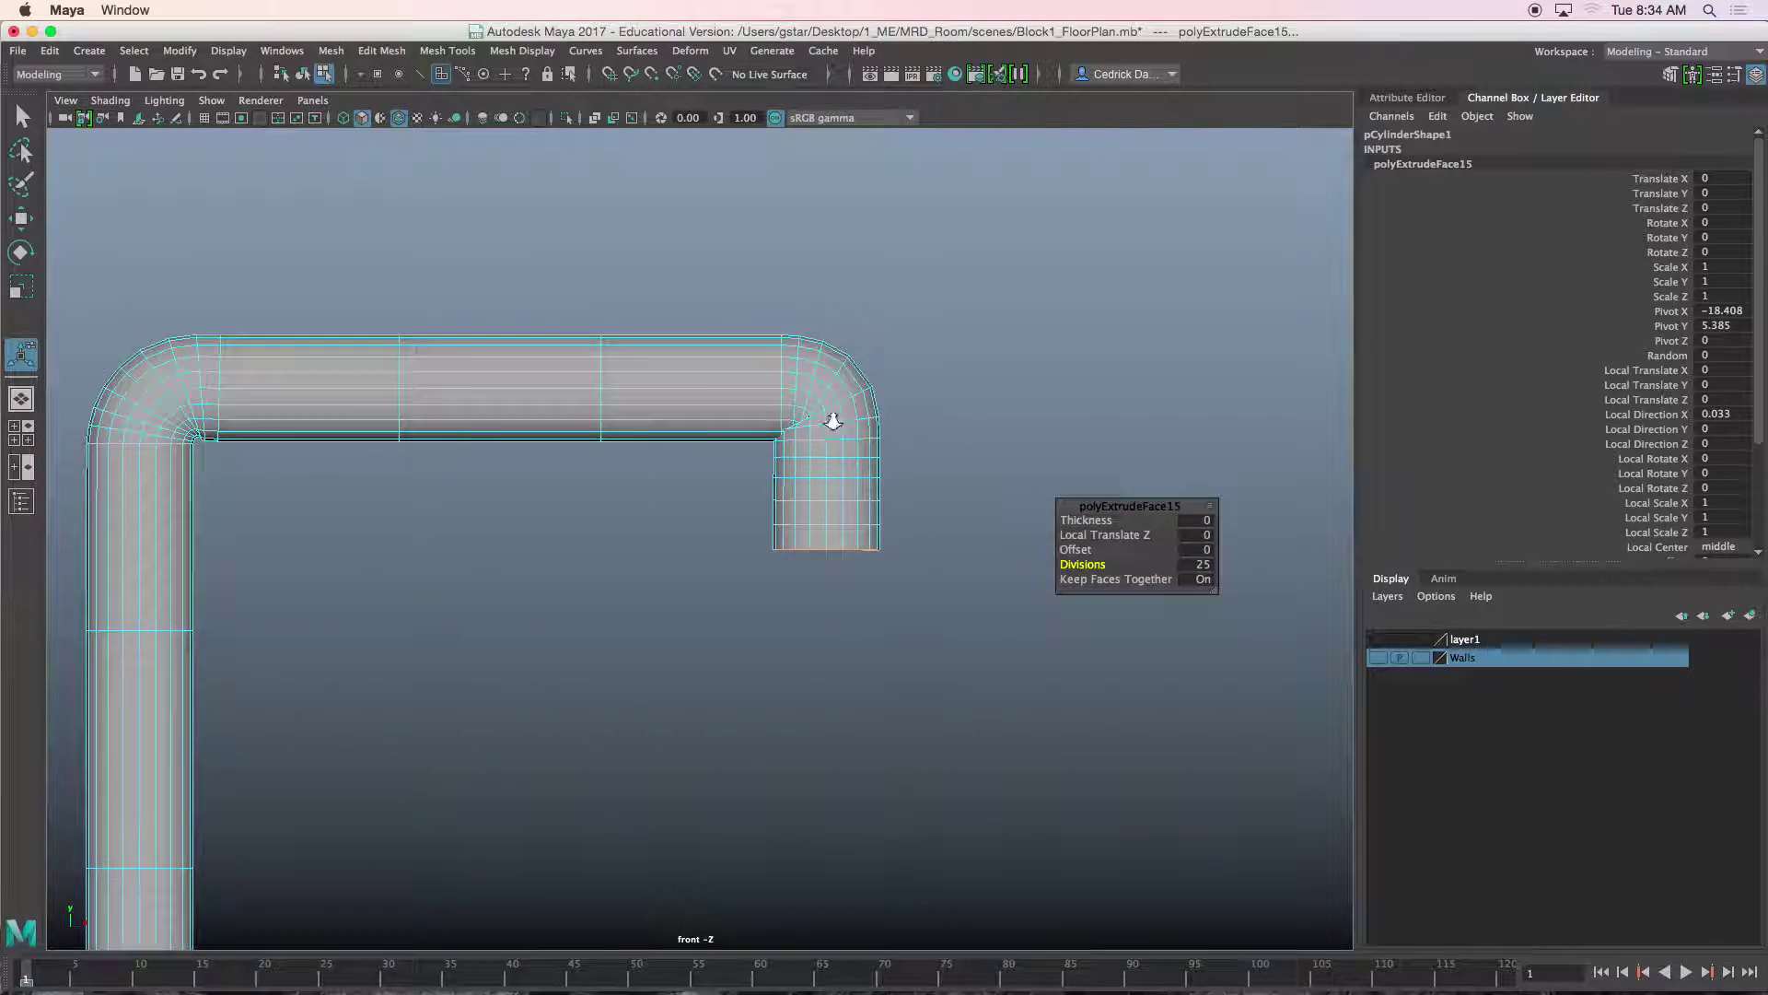
{"action": "scroll", "coordinate": [856, 445], "scroll_direction": "up", "scroll_amount": 5}
{"action": "middle_click_drag", "start_coordinate": [866, 256], "coordinate": [764, 386], "text": "alt"}
{"action": "scroll", "coordinate": [765, 386], "scroll_direction": "up", "scroll_amount": 2}
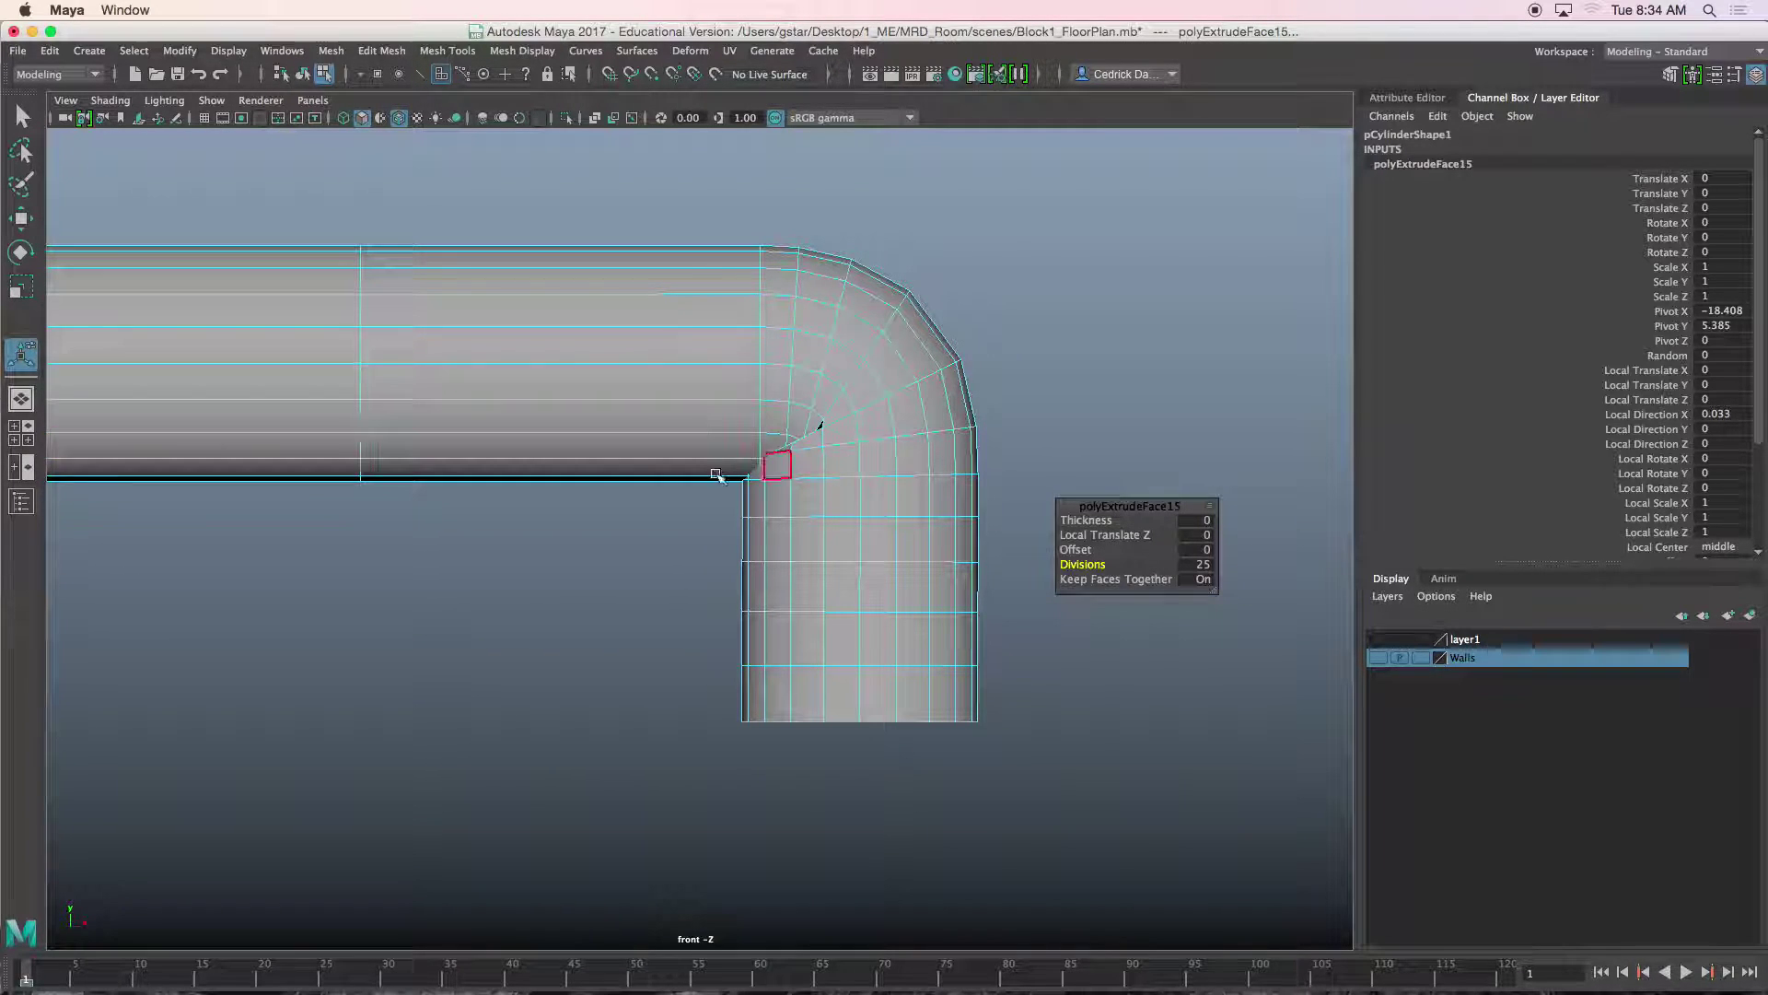
{"action": "middle_click_drag", "start_coordinate": [663, 403], "coordinate": [572, 418], "text": "alt"}
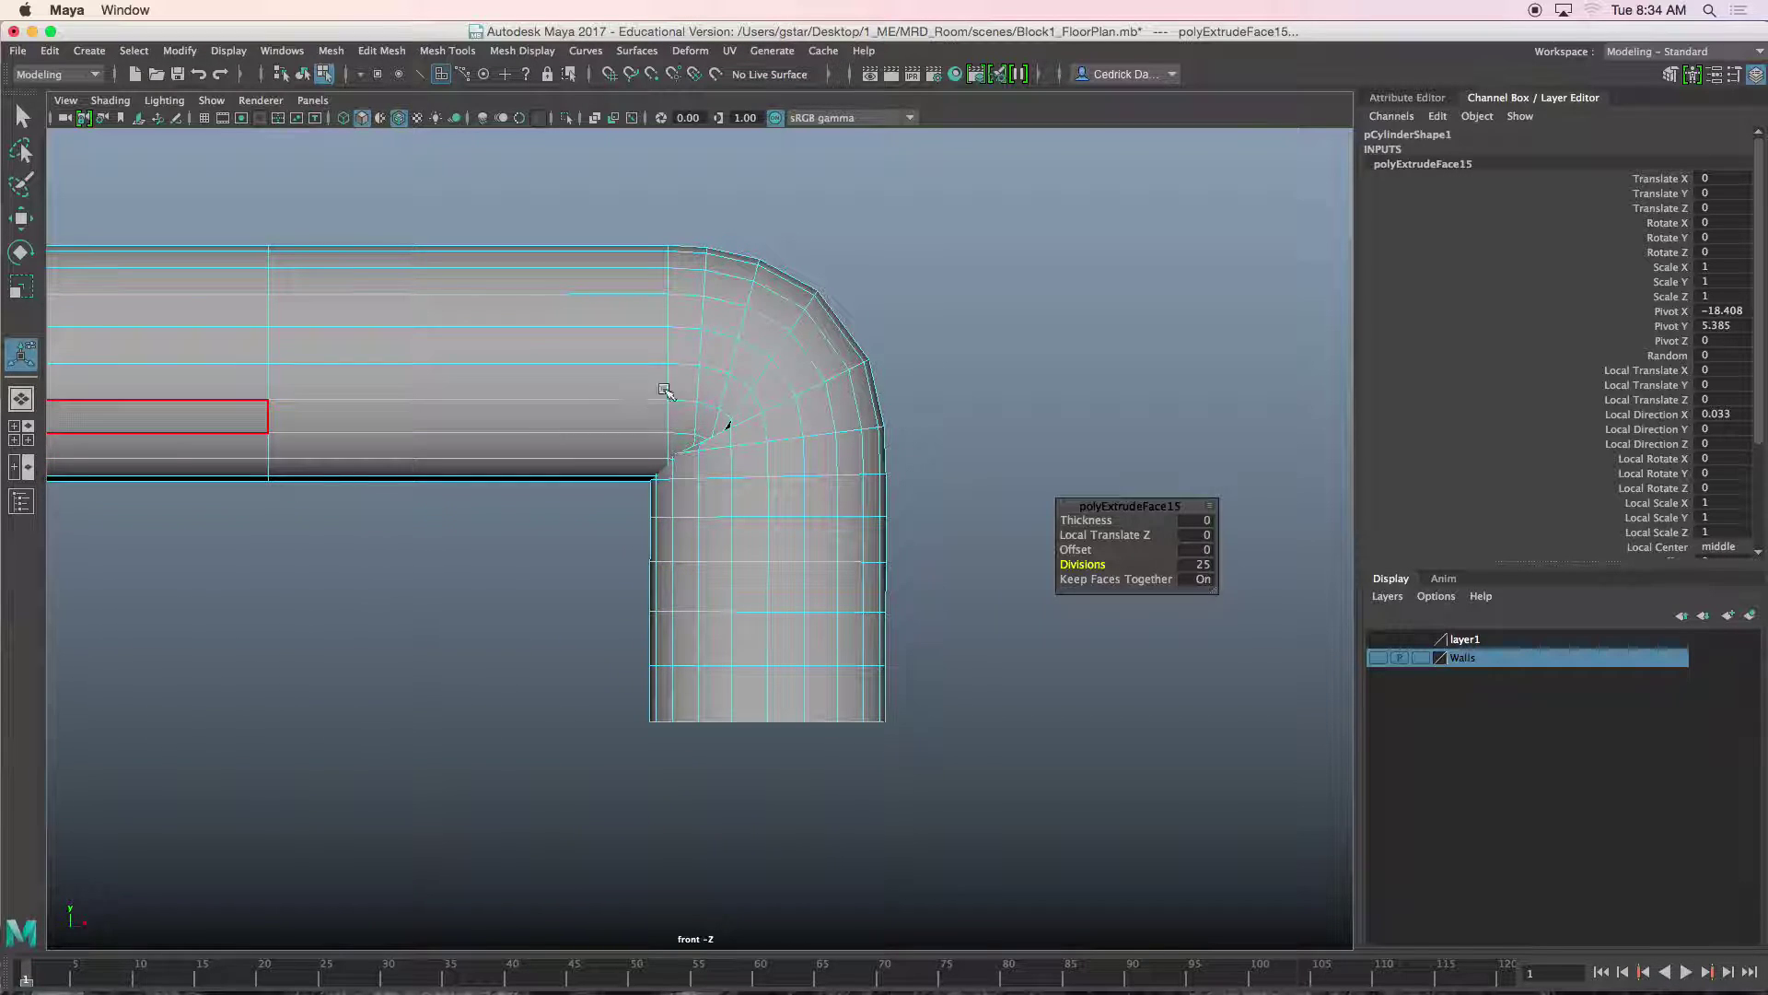
{"action": "right_click_drag", "start_coordinate": [665, 387], "coordinate": [668, 343]}
{"action": "left_click", "coordinate": [668, 342]}
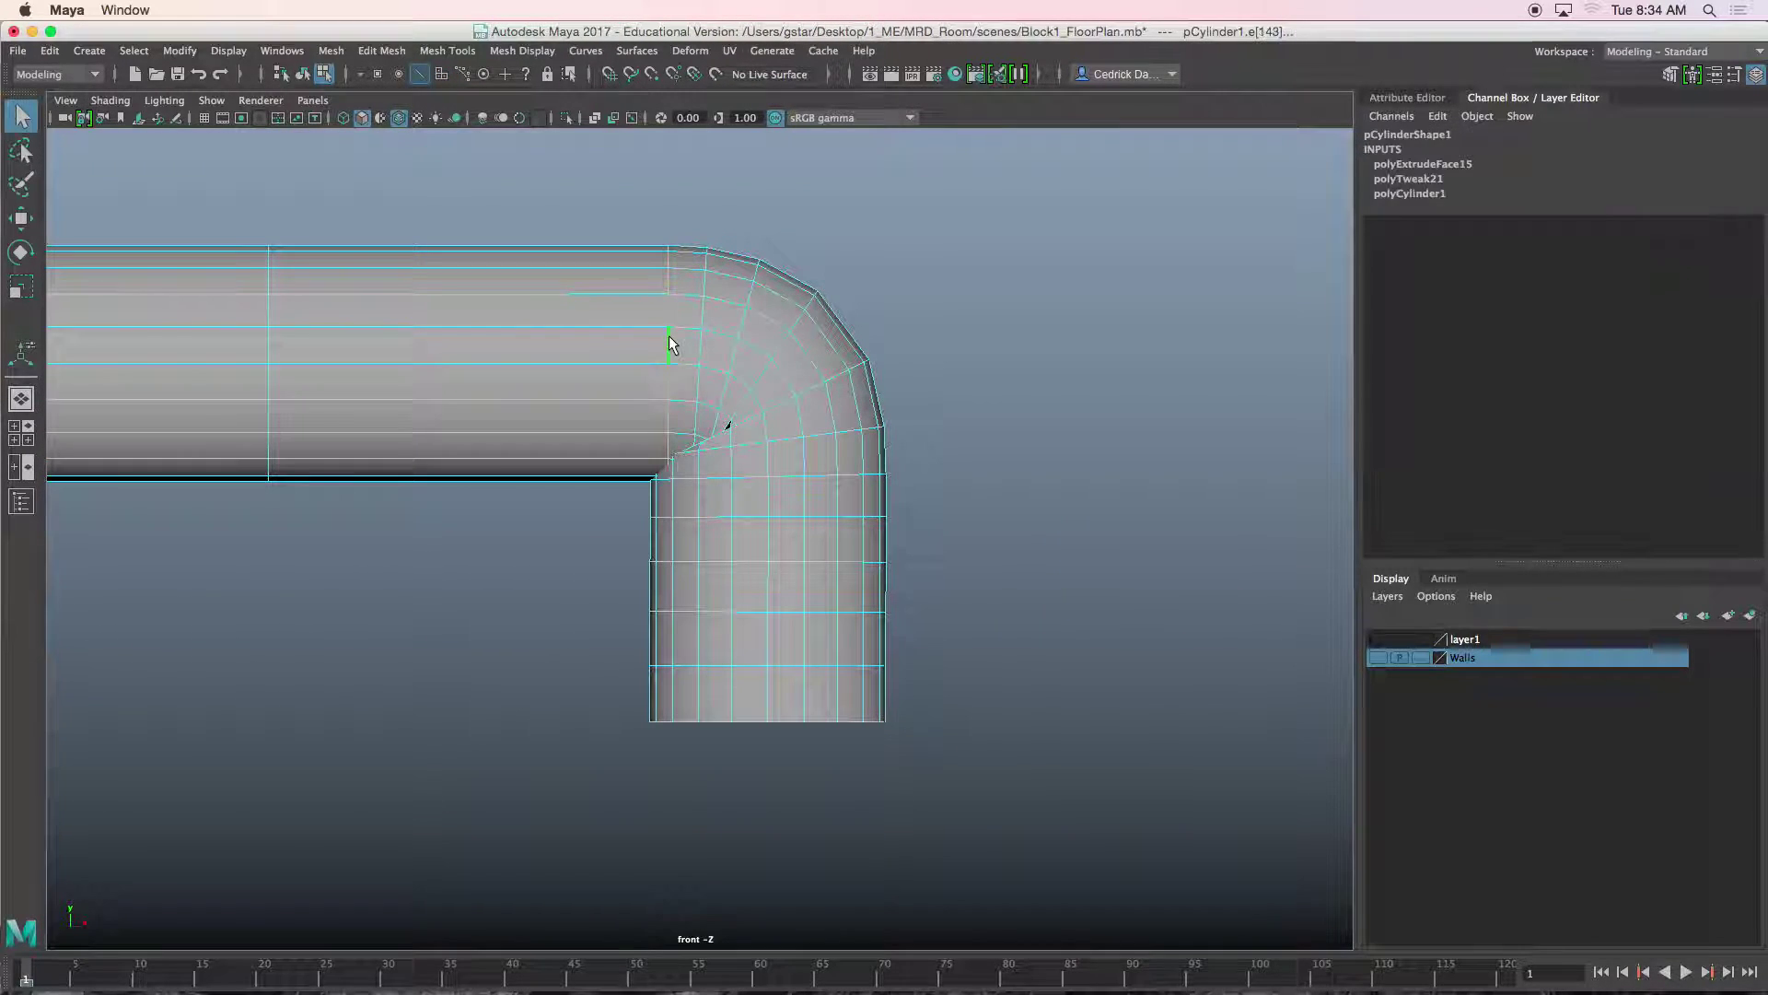
{"action": "key", "text": "w"}
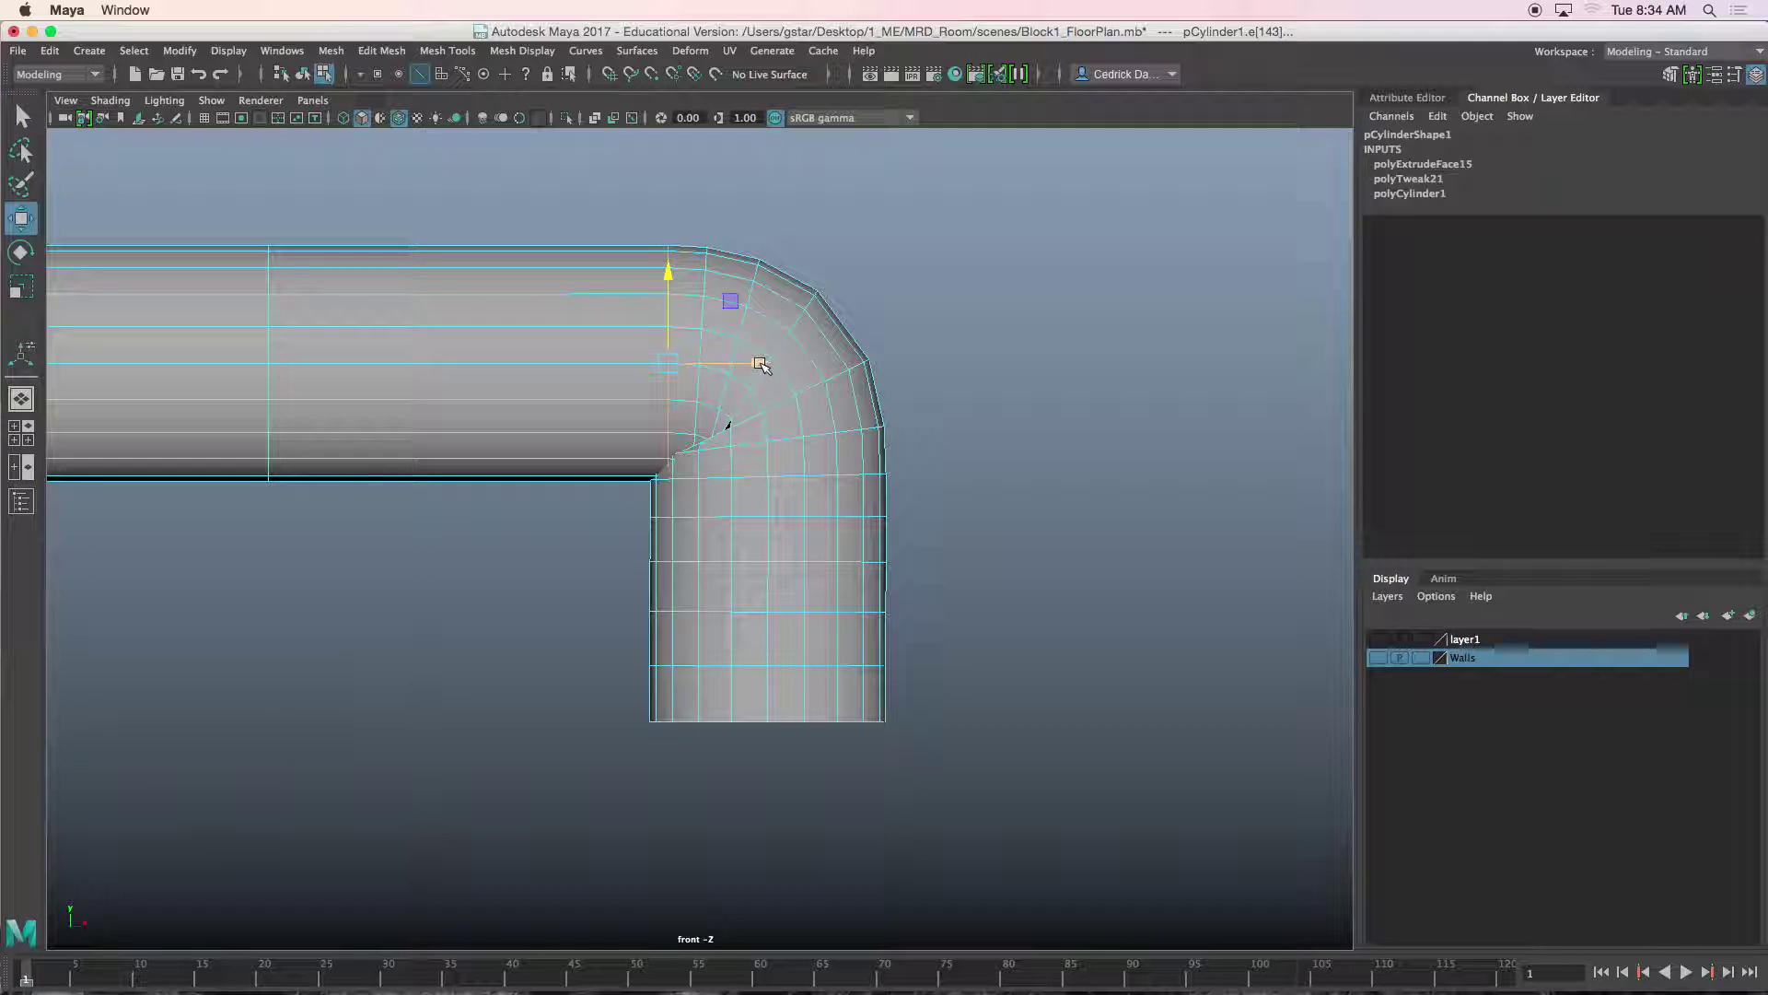
{"action": "left_click_drag", "start_coordinate": [708, 363], "coordinate": [697, 363]}
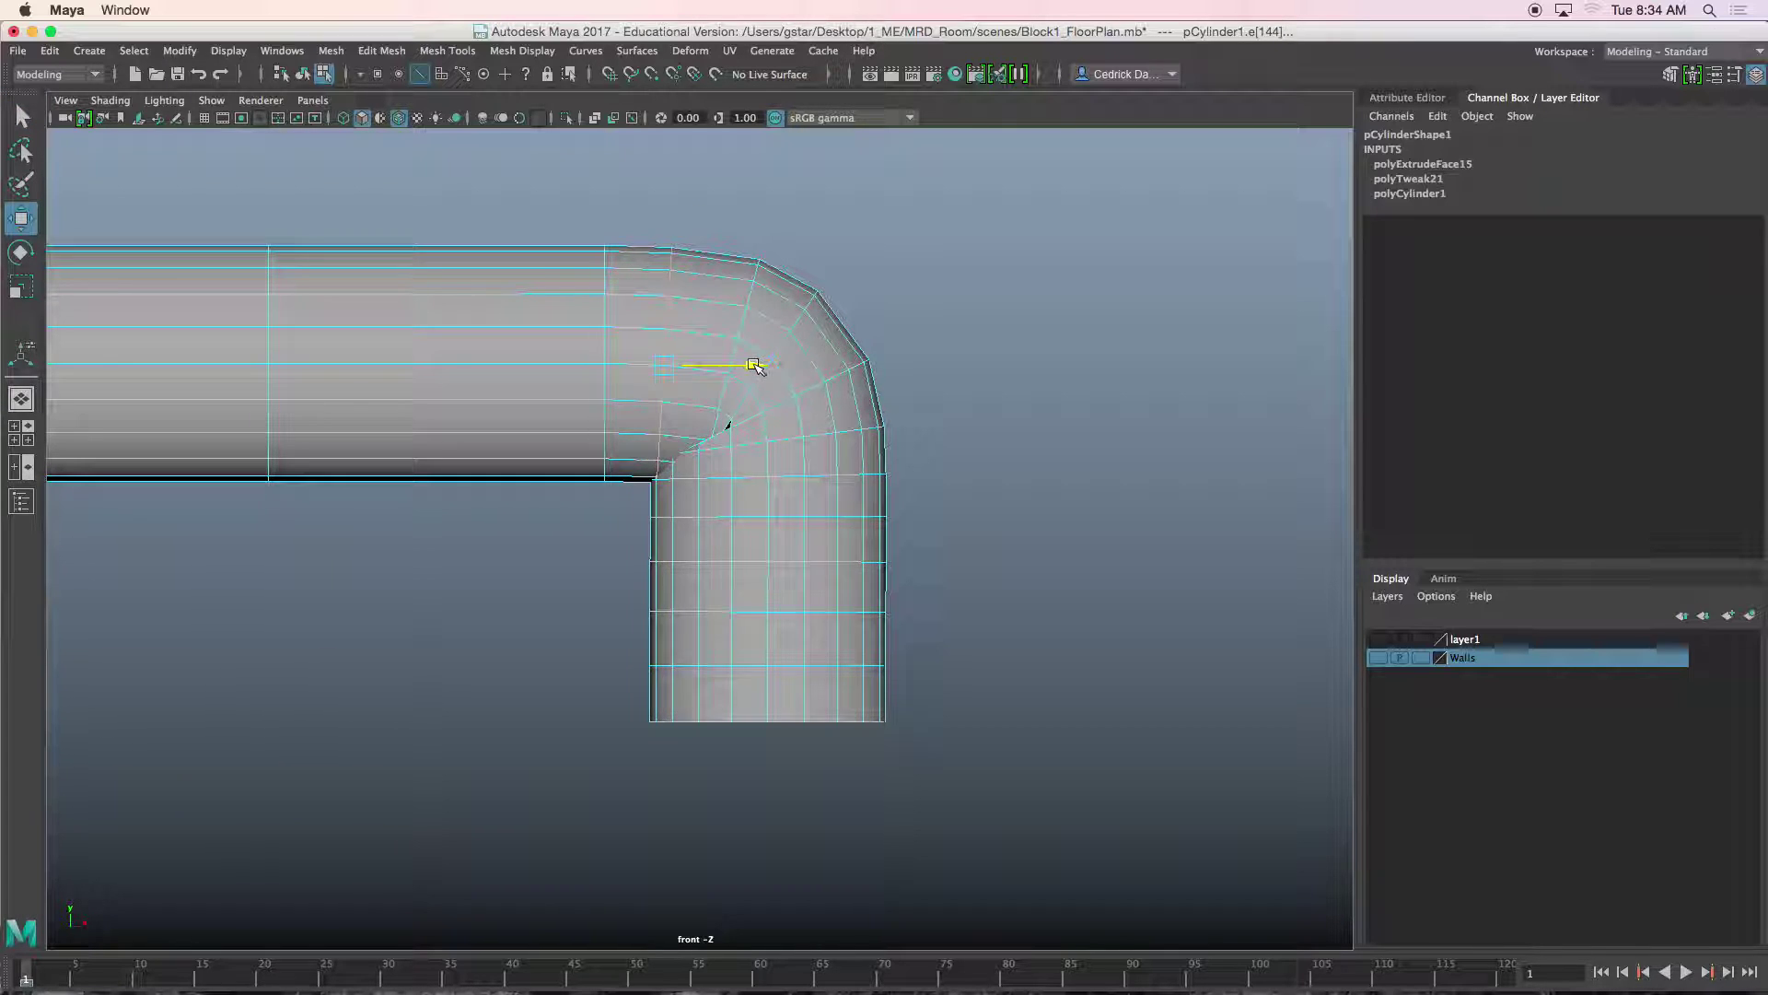
{"action": "left_click_drag", "start_coordinate": [741, 363], "coordinate": [739, 362]}
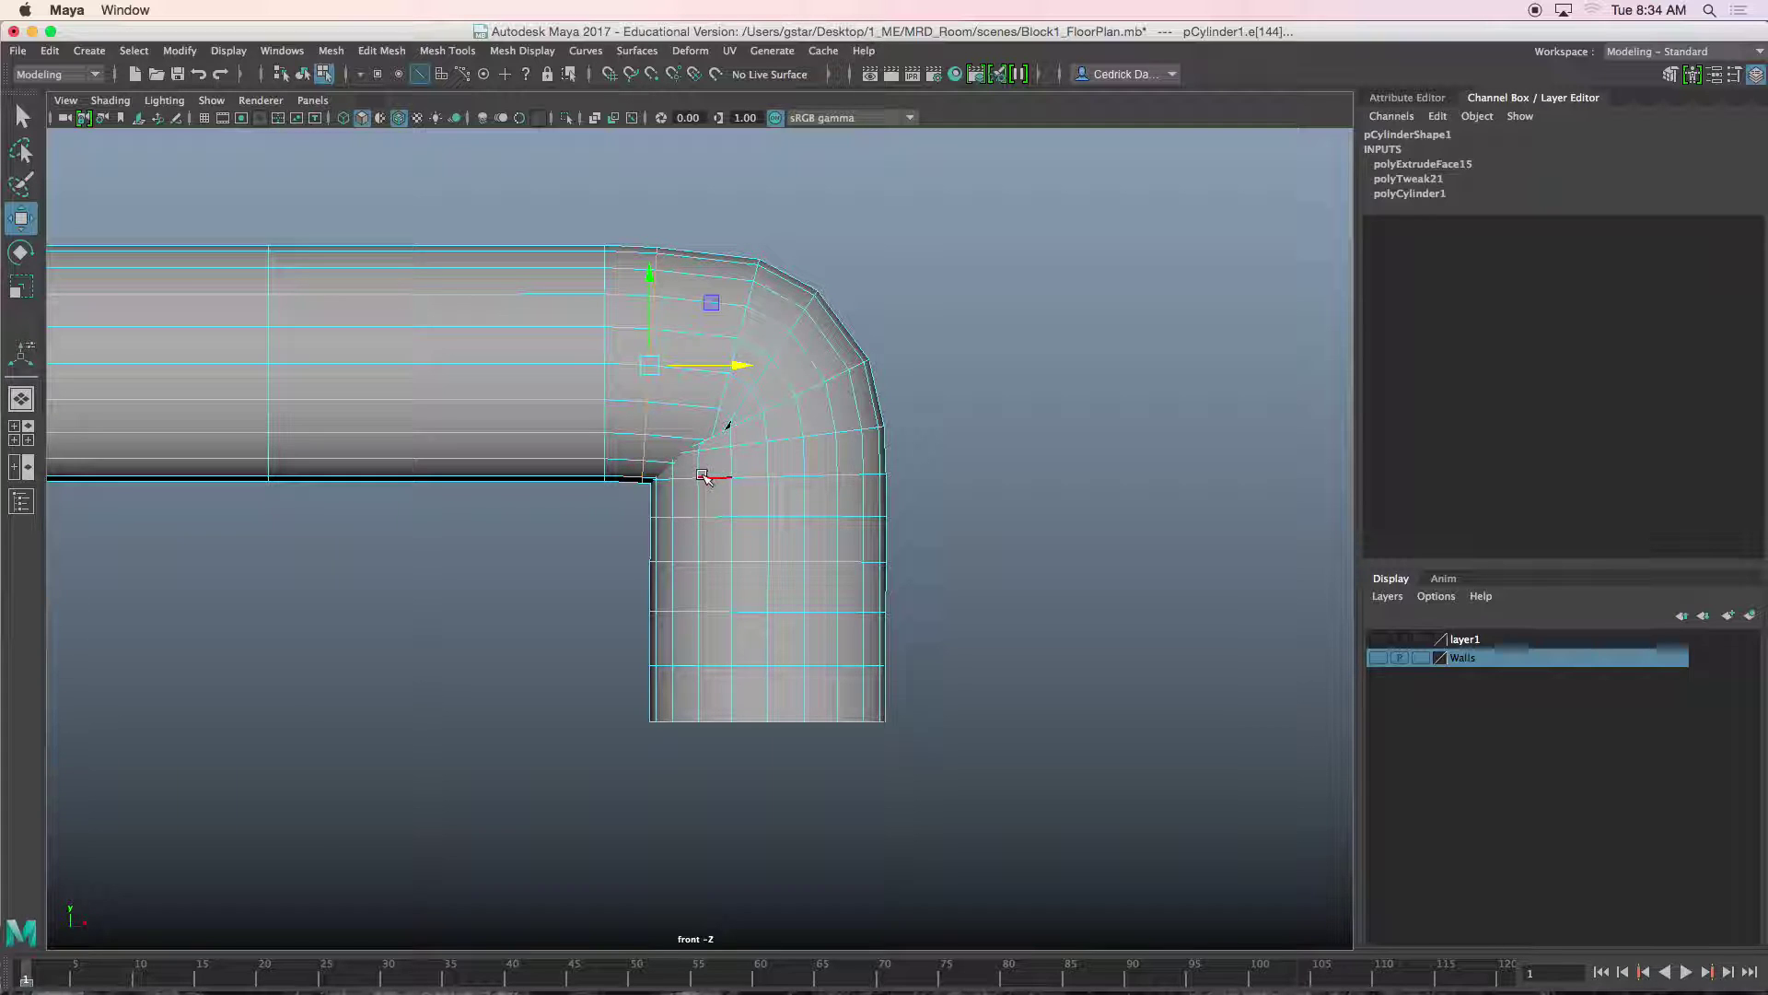
Select the four edge loops just below the spout bend and move them down the vertical end.
{"action": "left_click", "coordinate": [712, 477]}
{"action": "left_click", "coordinate": [716, 519], "text": "shift"}
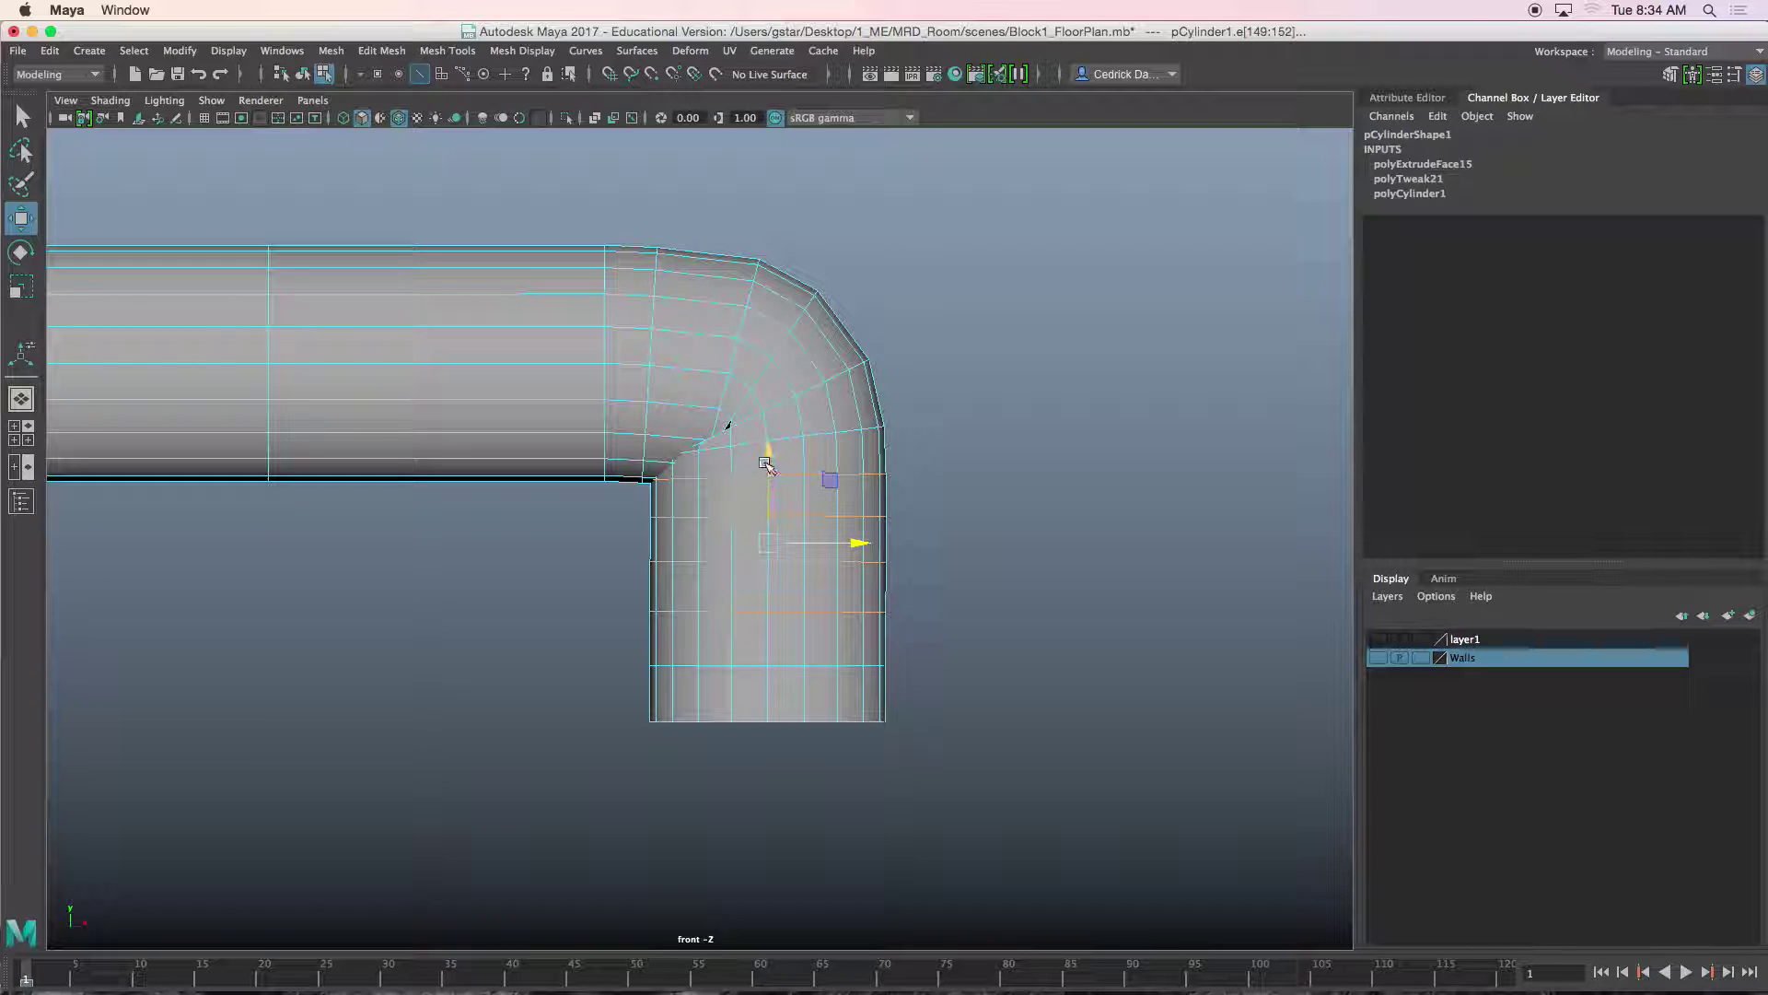
{"action": "left_click_drag", "start_coordinate": [768, 463], "coordinate": [765, 475]}
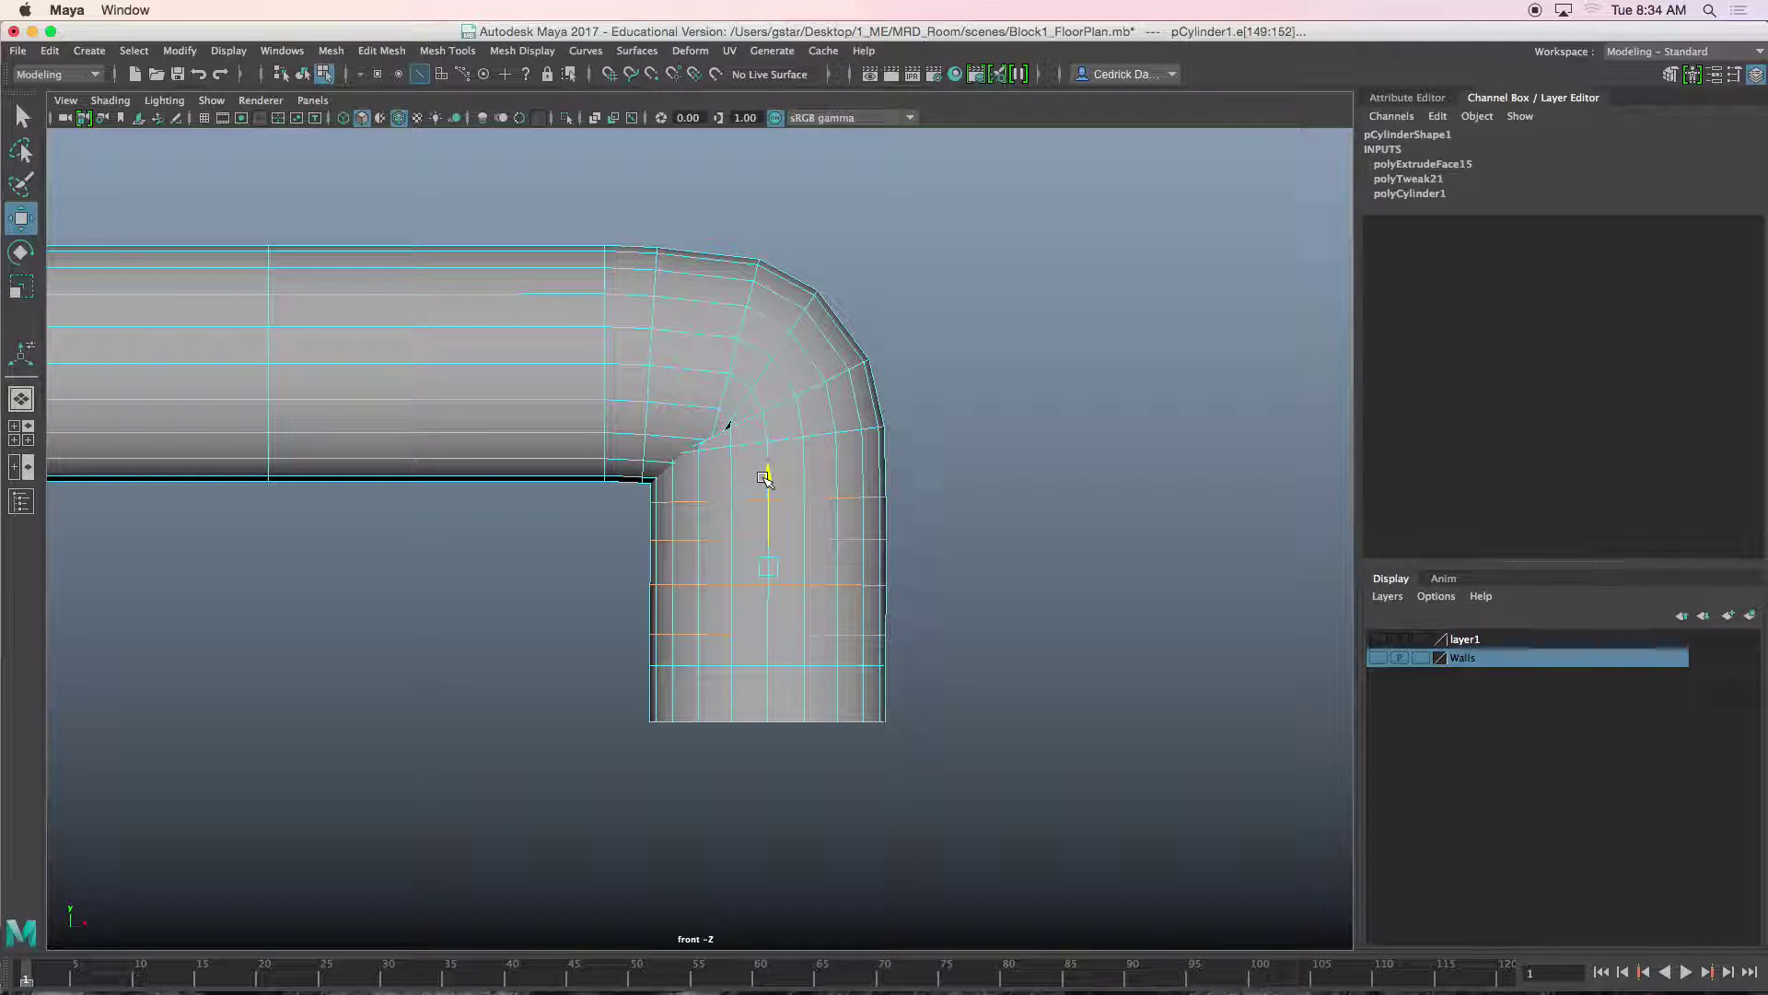
Select the upper three edge loops on the spout's vertical end and delete them.
{"action": "left_click", "coordinate": [718, 587]}
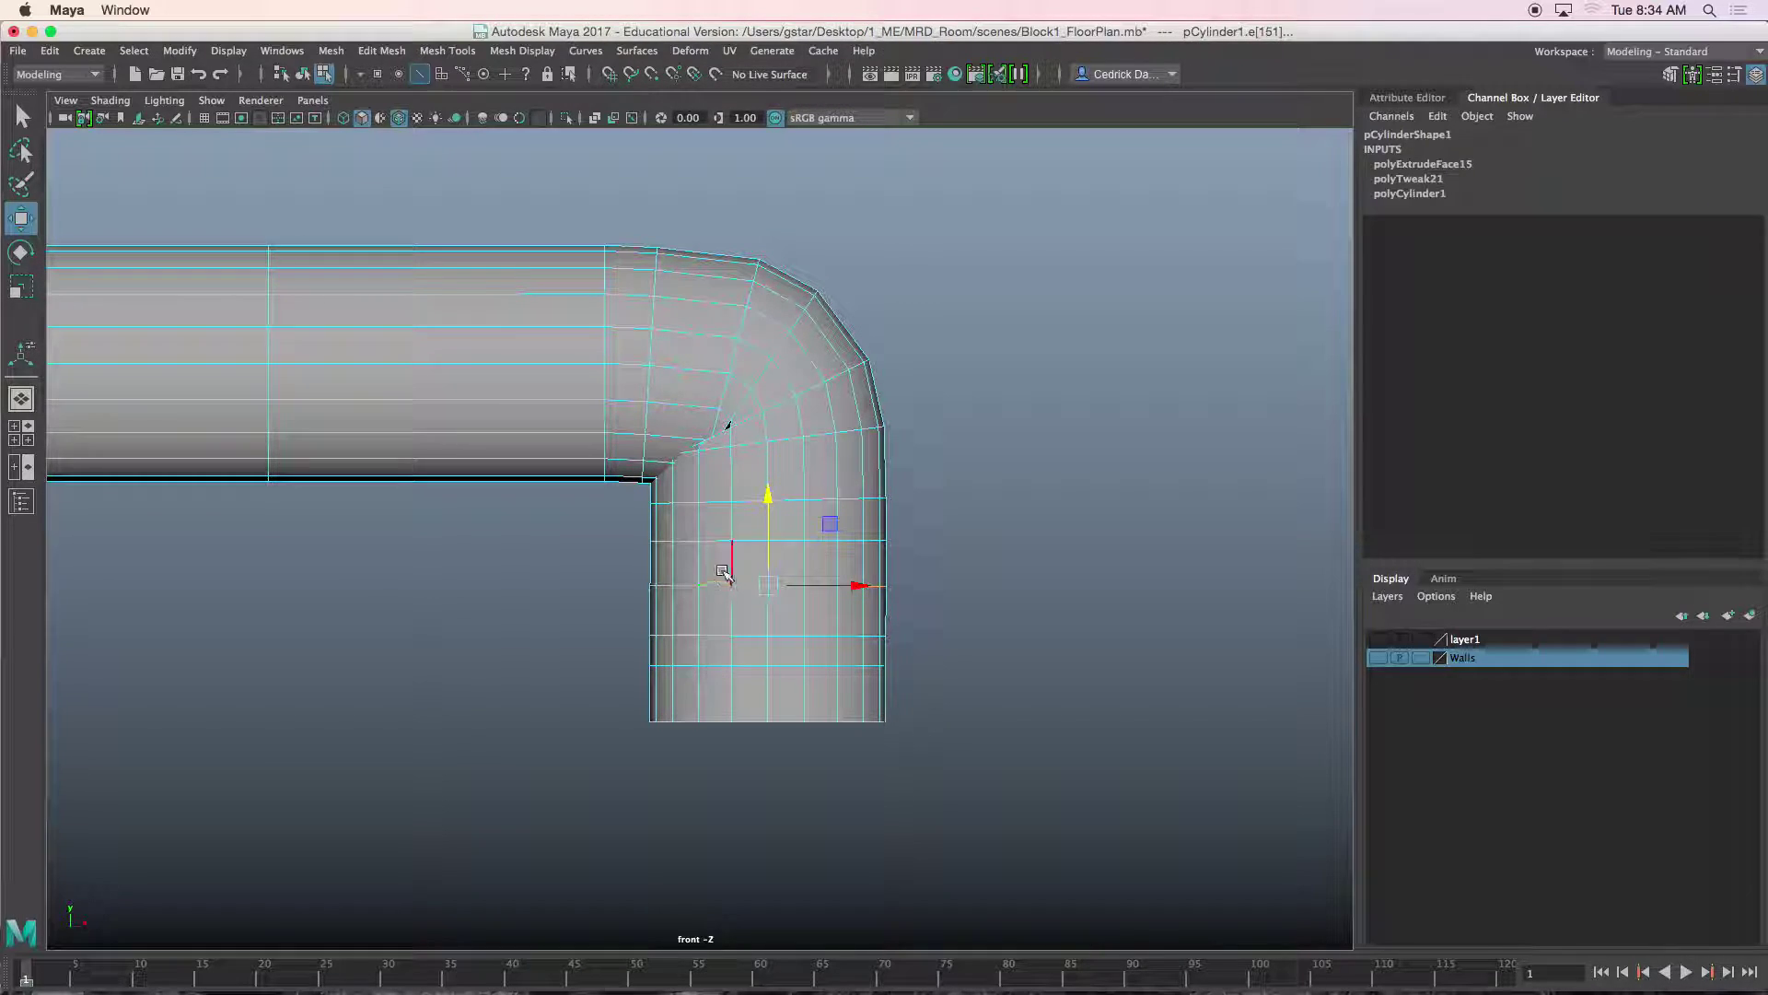
{"action": "left_click", "coordinate": [719, 541], "text": "shift"}
{"action": "left_click", "coordinate": [718, 502], "text": "shift"}
{"action": "scroll", "coordinate": [717, 511], "scroll_direction": "up", "scroll_amount": 5}
{"action": "middle_click_drag", "start_coordinate": [650, 581], "coordinate": [712, 530], "text": "alt"}
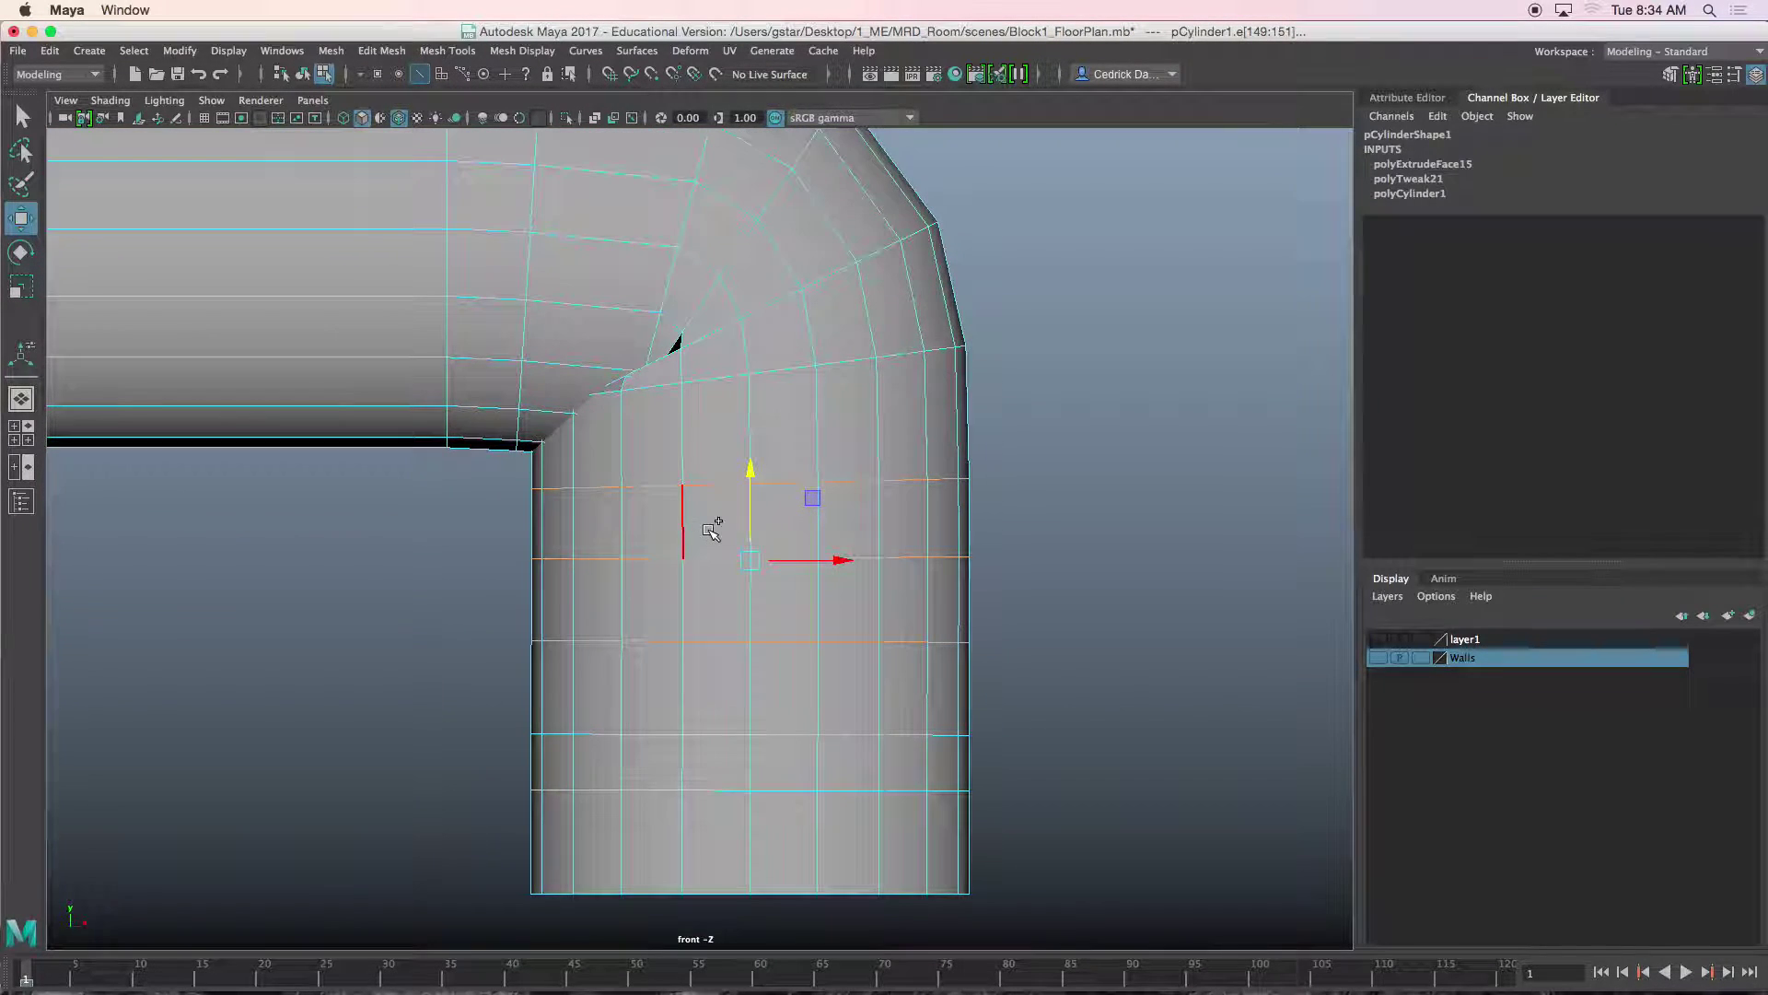
{"action": "right_click", "coordinate": [650, 528], "text": "shift"}
{"action": "left_click", "coordinate": [559, 551]}
Move the two lowest edge loops of the spout bend downward to spread out the overlapping inner corner.
{"action": "left_click", "coordinate": [660, 391]}
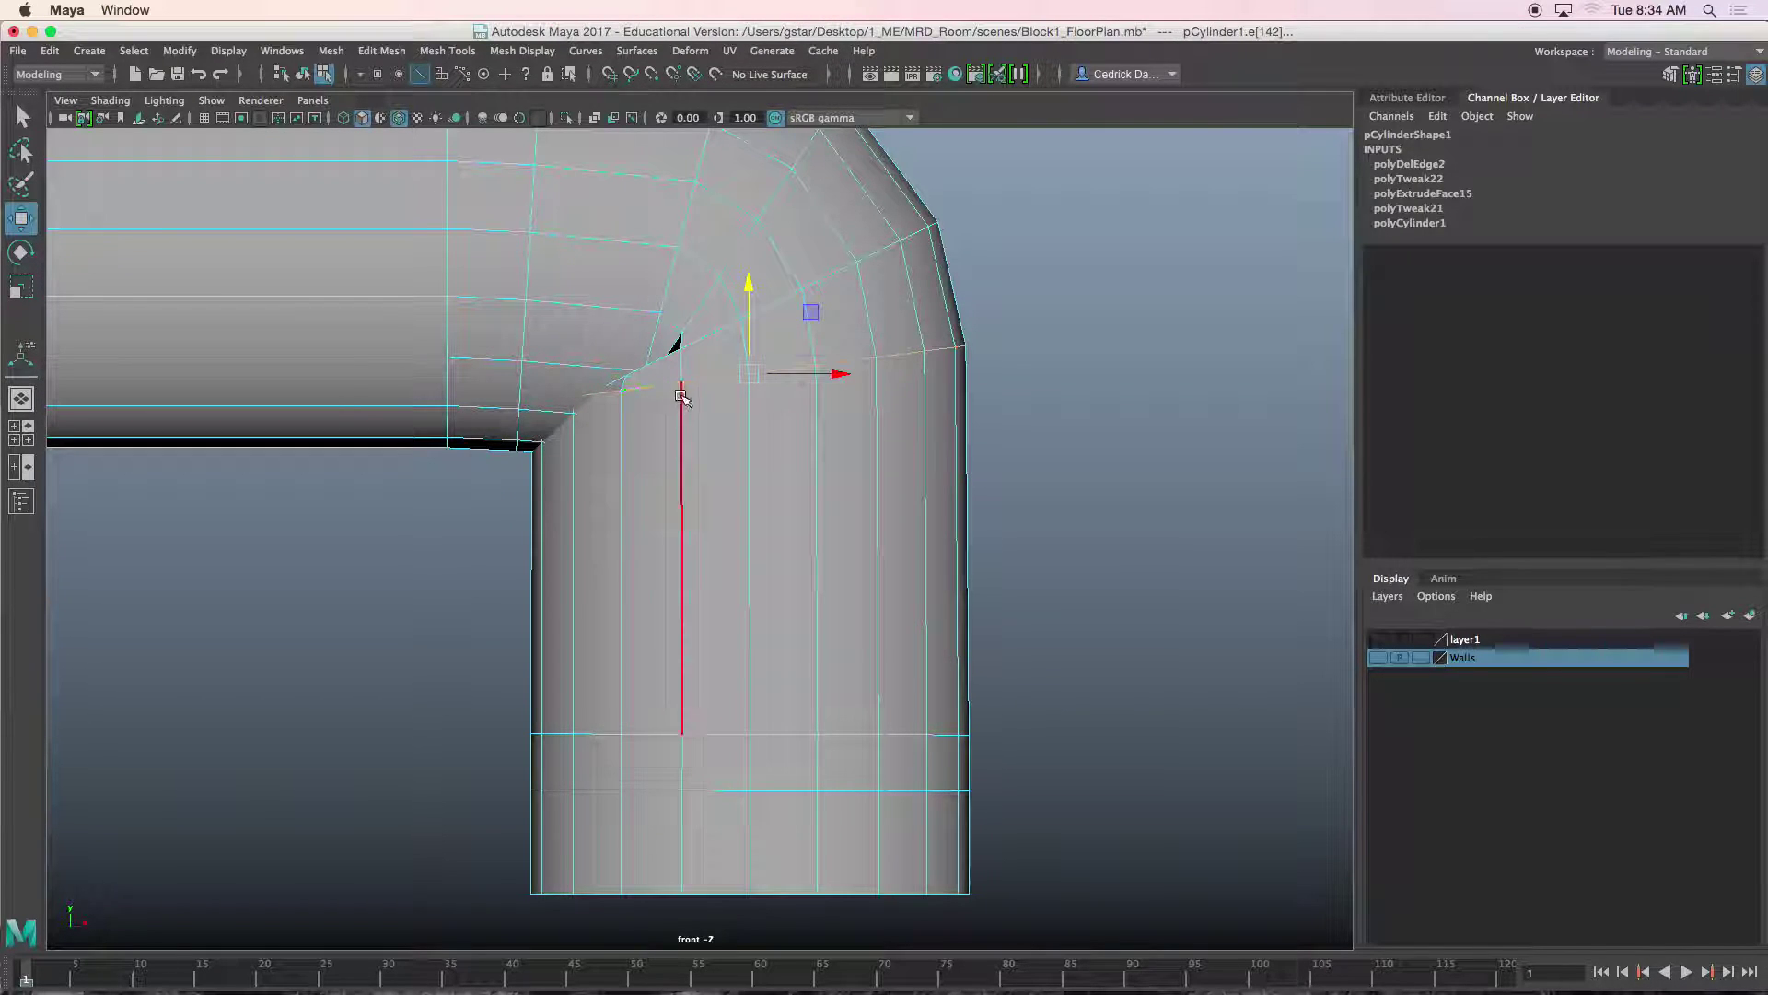
{"action": "left_click_drag", "start_coordinate": [754, 315], "coordinate": [755, 353]}
{"action": "left_click", "coordinate": [769, 307]}
{"action": "left_click_drag", "start_coordinate": [746, 229], "coordinate": [746, 276]}
{"action": "left_click", "coordinate": [728, 442]}
{"action": "left_click_drag", "start_coordinate": [749, 358], "coordinate": [744, 390]}
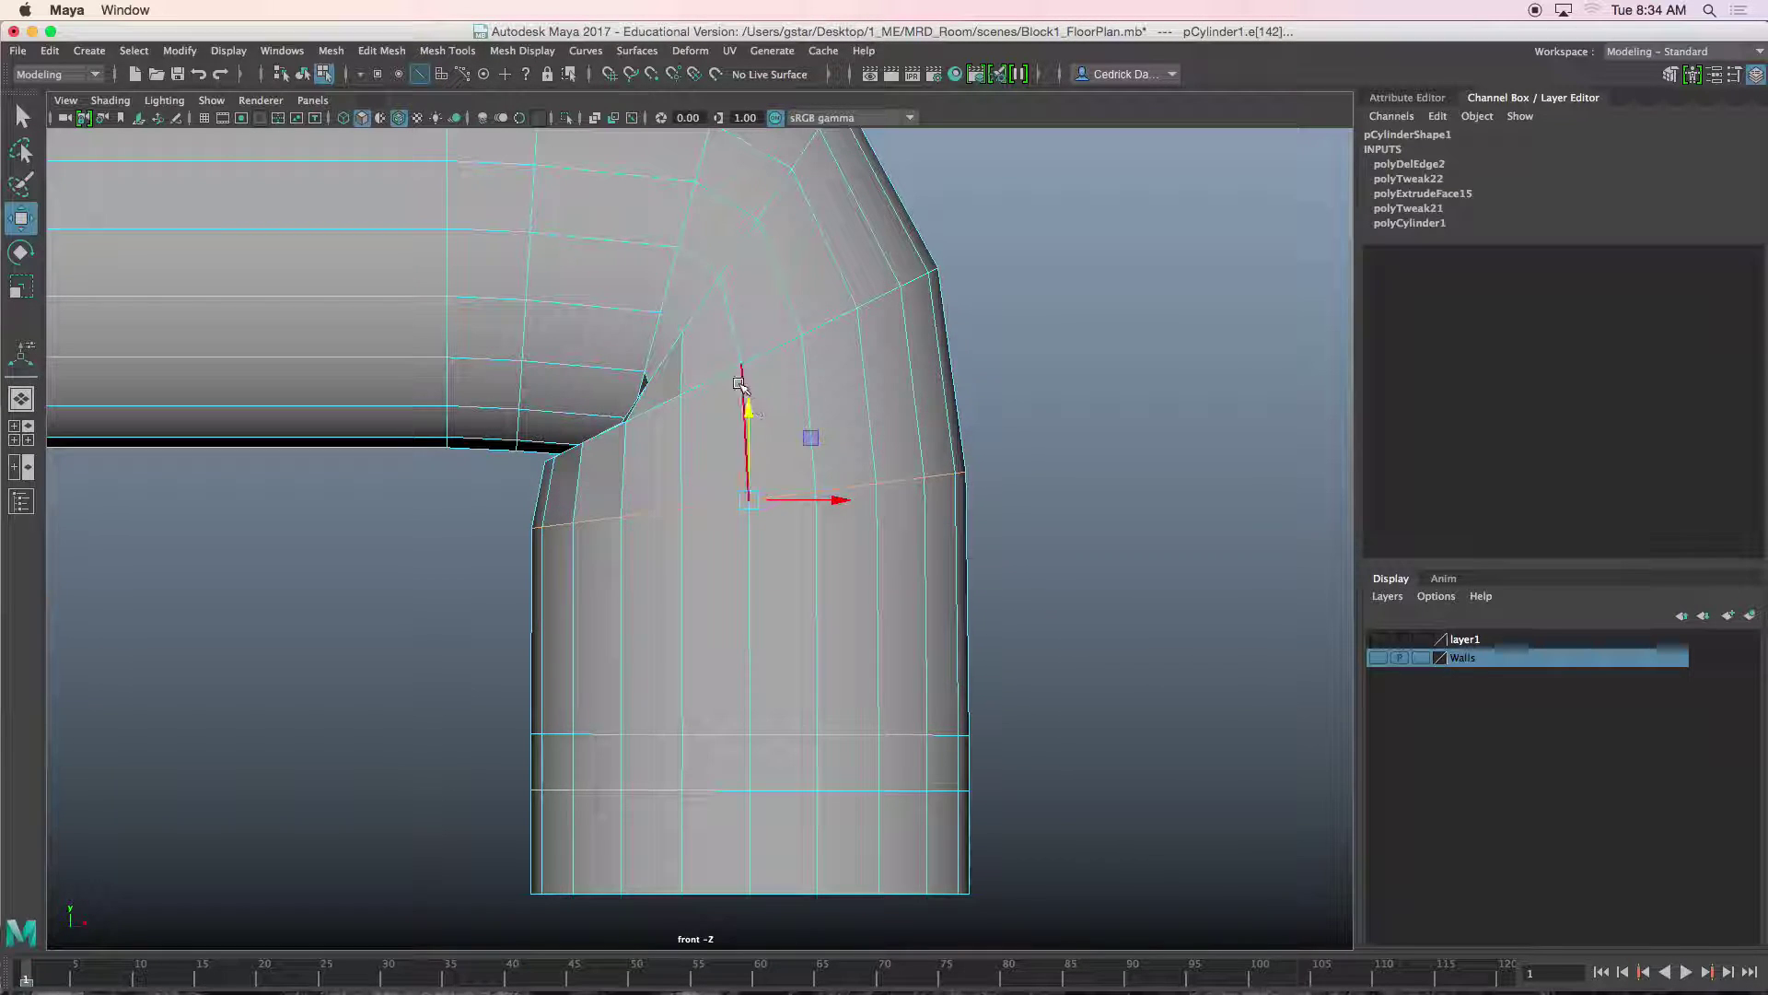
{"action": "left_click", "coordinate": [710, 382]}
{"action": "left_click_drag", "start_coordinate": [744, 282], "coordinate": [742, 327]}
Reposition, rotate and scale the edge loop at the middle of the spout bend to open up the pinched inner corner.
{"action": "left_click", "coordinate": [668, 288]}
{"action": "middle_click_drag", "start_coordinate": [668, 289], "coordinate": [713, 454], "text": "alt"}
{"action": "left_click_drag", "start_coordinate": [727, 415], "coordinate": [652, 402]}
{"action": "left_click", "coordinate": [781, 414]}
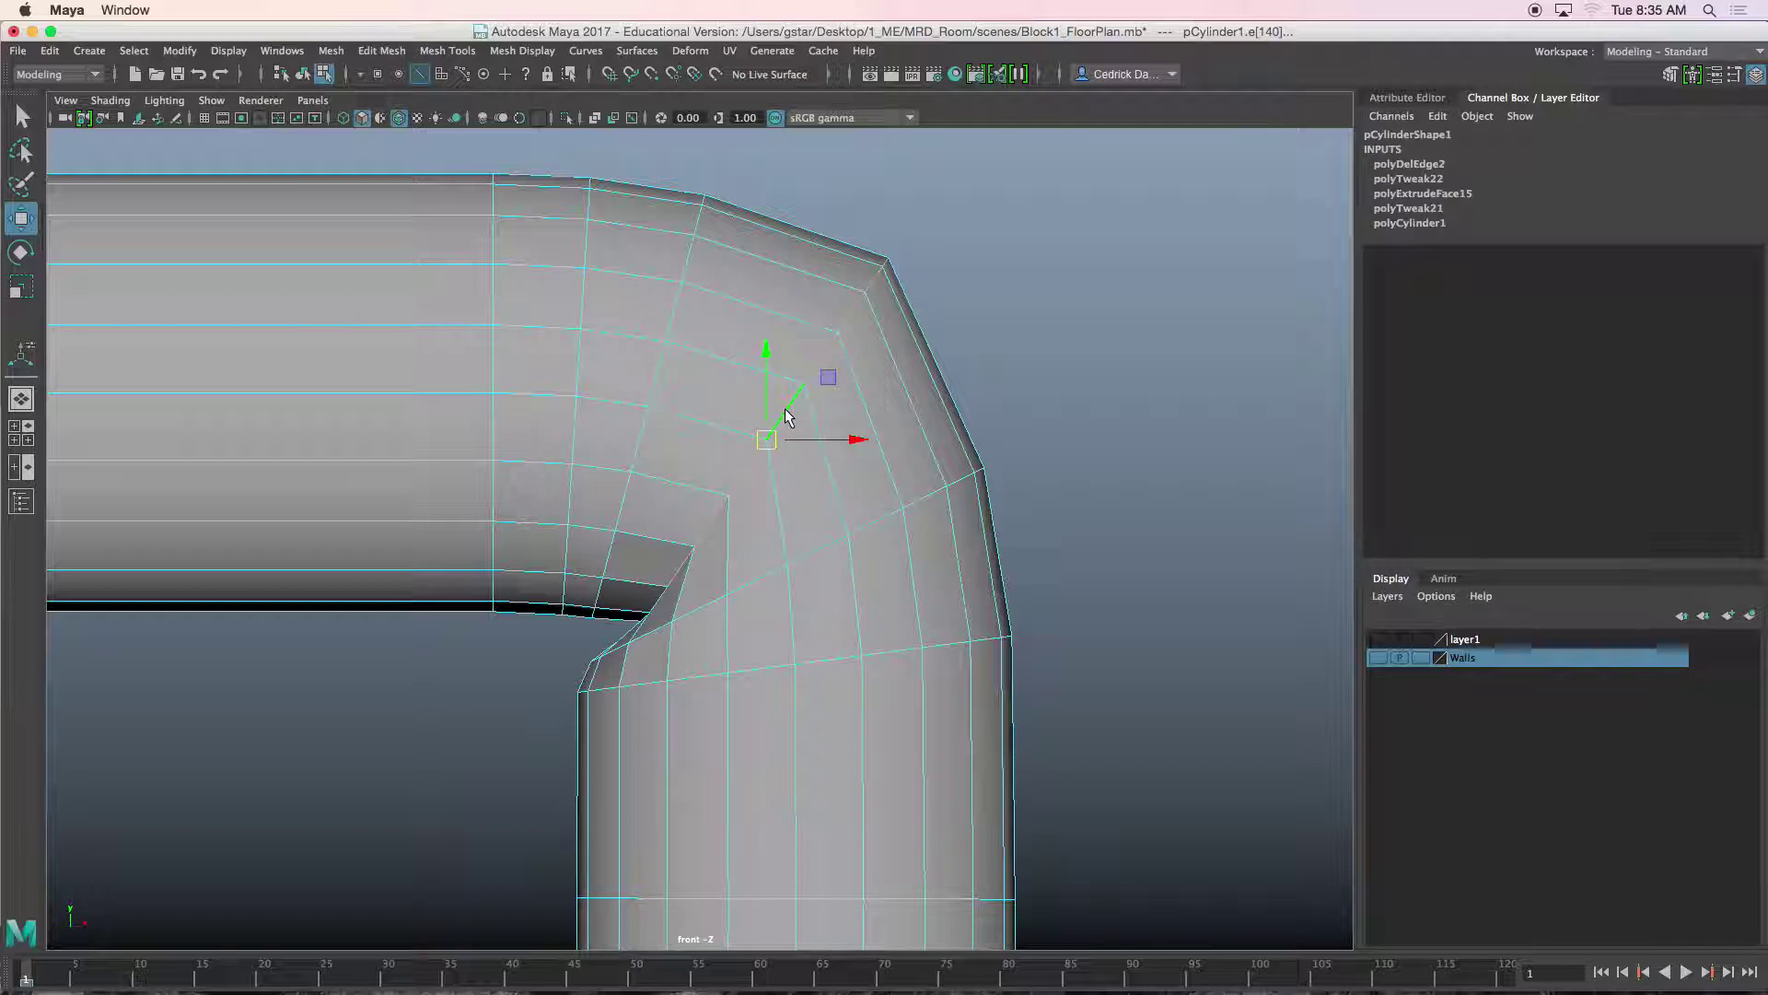
{"action": "key", "text": "e"}
{"action": "left_click_drag", "start_coordinate": [840, 374], "coordinate": [845, 397]}
{"action": "key", "text": "r"}
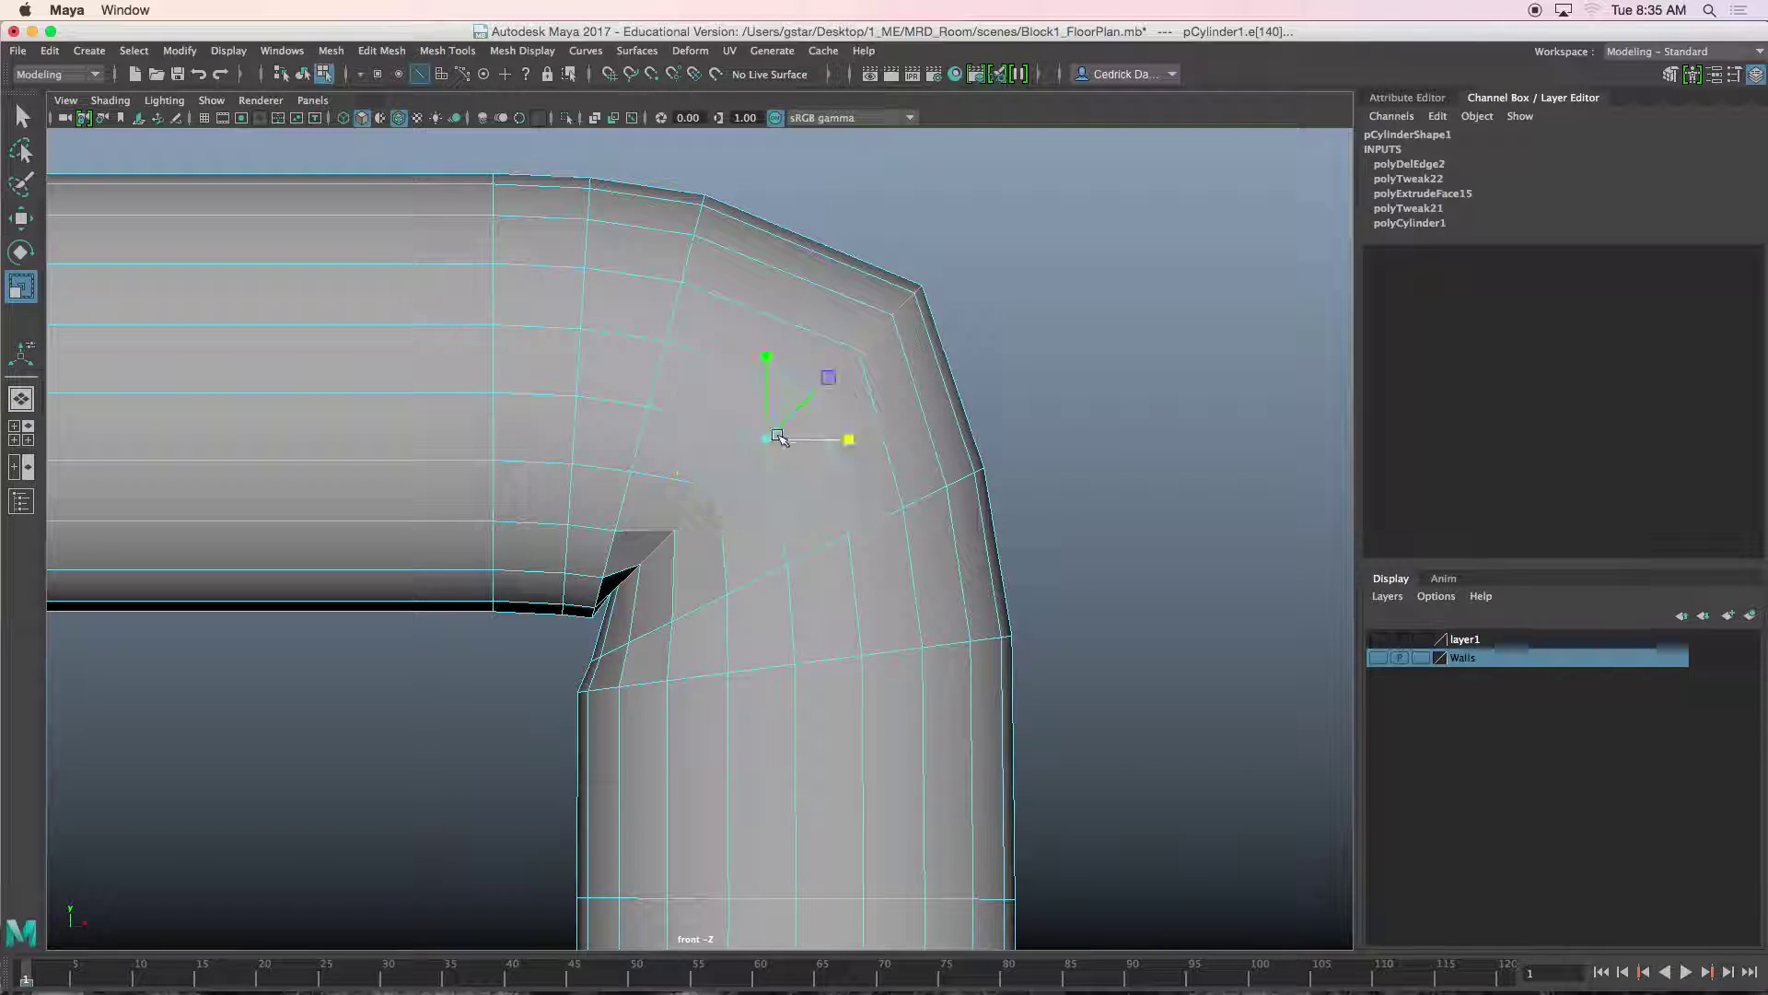
{"action": "left_click_drag", "start_coordinate": [770, 444], "coordinate": [770, 469]}
{"action": "key", "text": "w"}
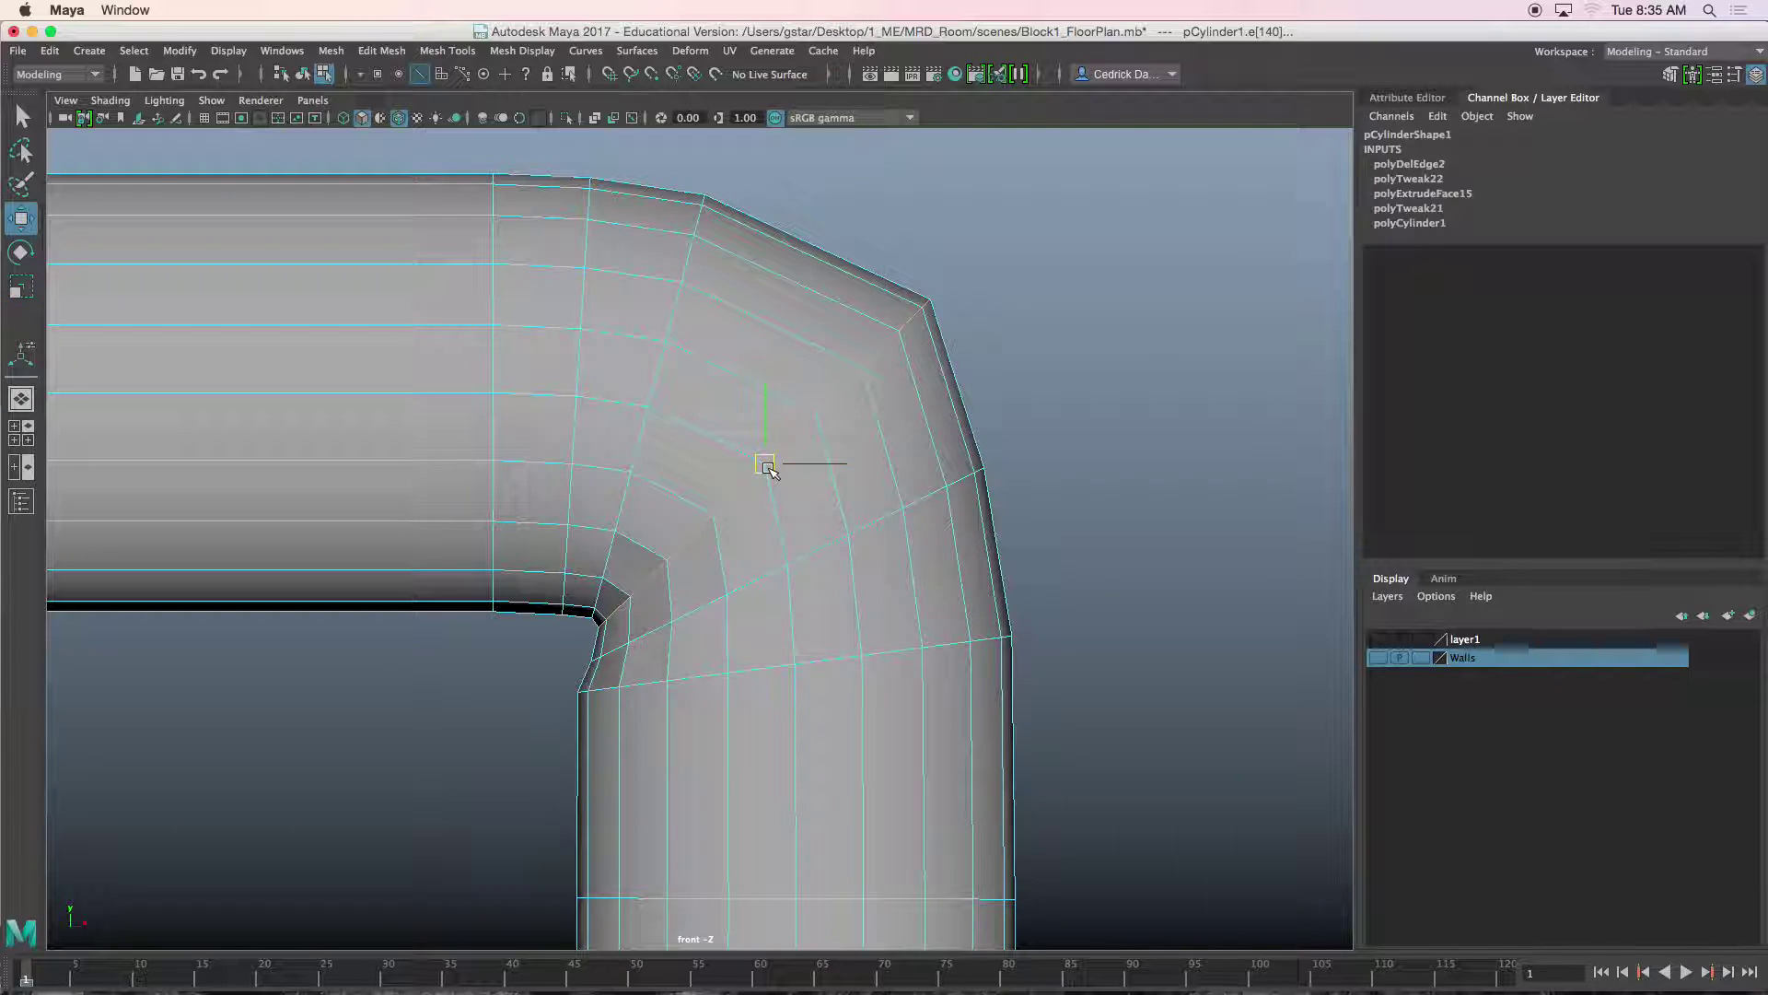
Select all vertices from the lowest edge loop of the spout bend downward and shift them slightly away from the horizontal pipe.
{"action": "left_click", "coordinate": [749, 703]}
{"action": "middle_click_drag", "start_coordinate": [750, 702], "coordinate": [730, 565], "text": "alt"}
{"action": "right_click_drag", "start_coordinate": [726, 468], "coordinate": [638, 471]}
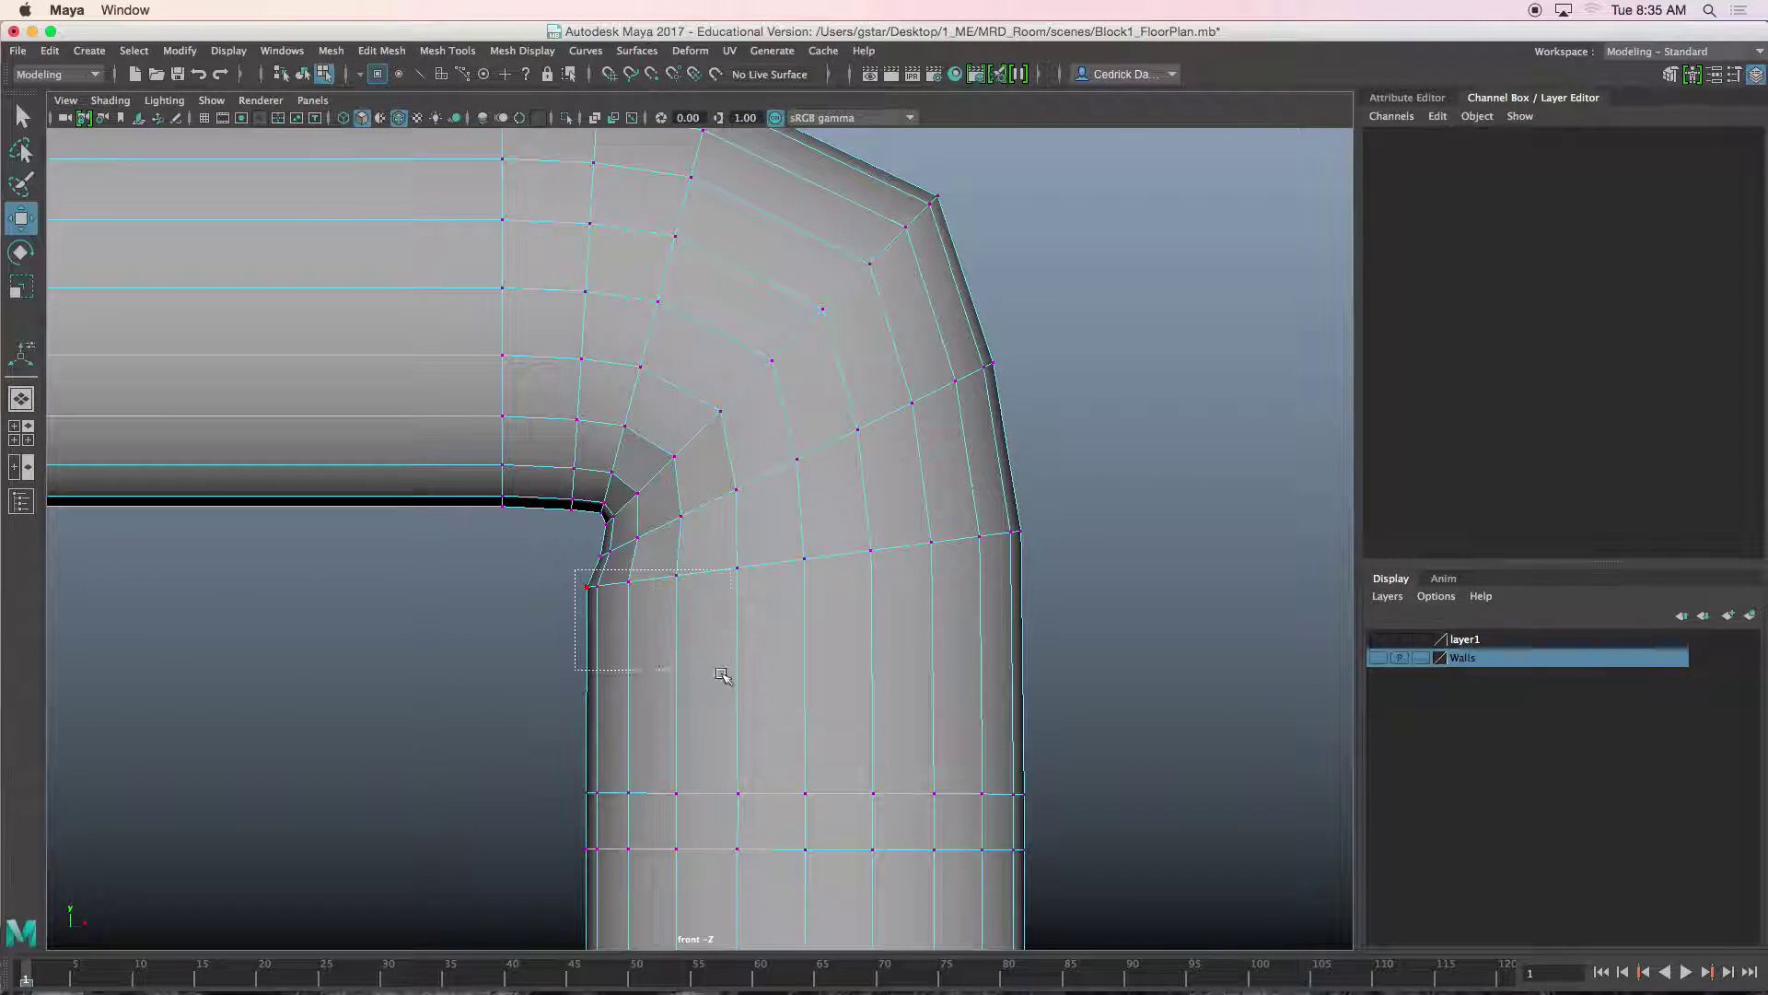
{"action": "left_click_drag", "start_coordinate": [727, 797], "coordinate": [730, 858]}
{"action": "left_click_drag", "start_coordinate": [1069, 814], "coordinate": [1073, 888], "text": "shift"}
{"action": "middle_click_drag", "start_coordinate": [1077, 894], "coordinate": [1117, 569], "text": "alt"}
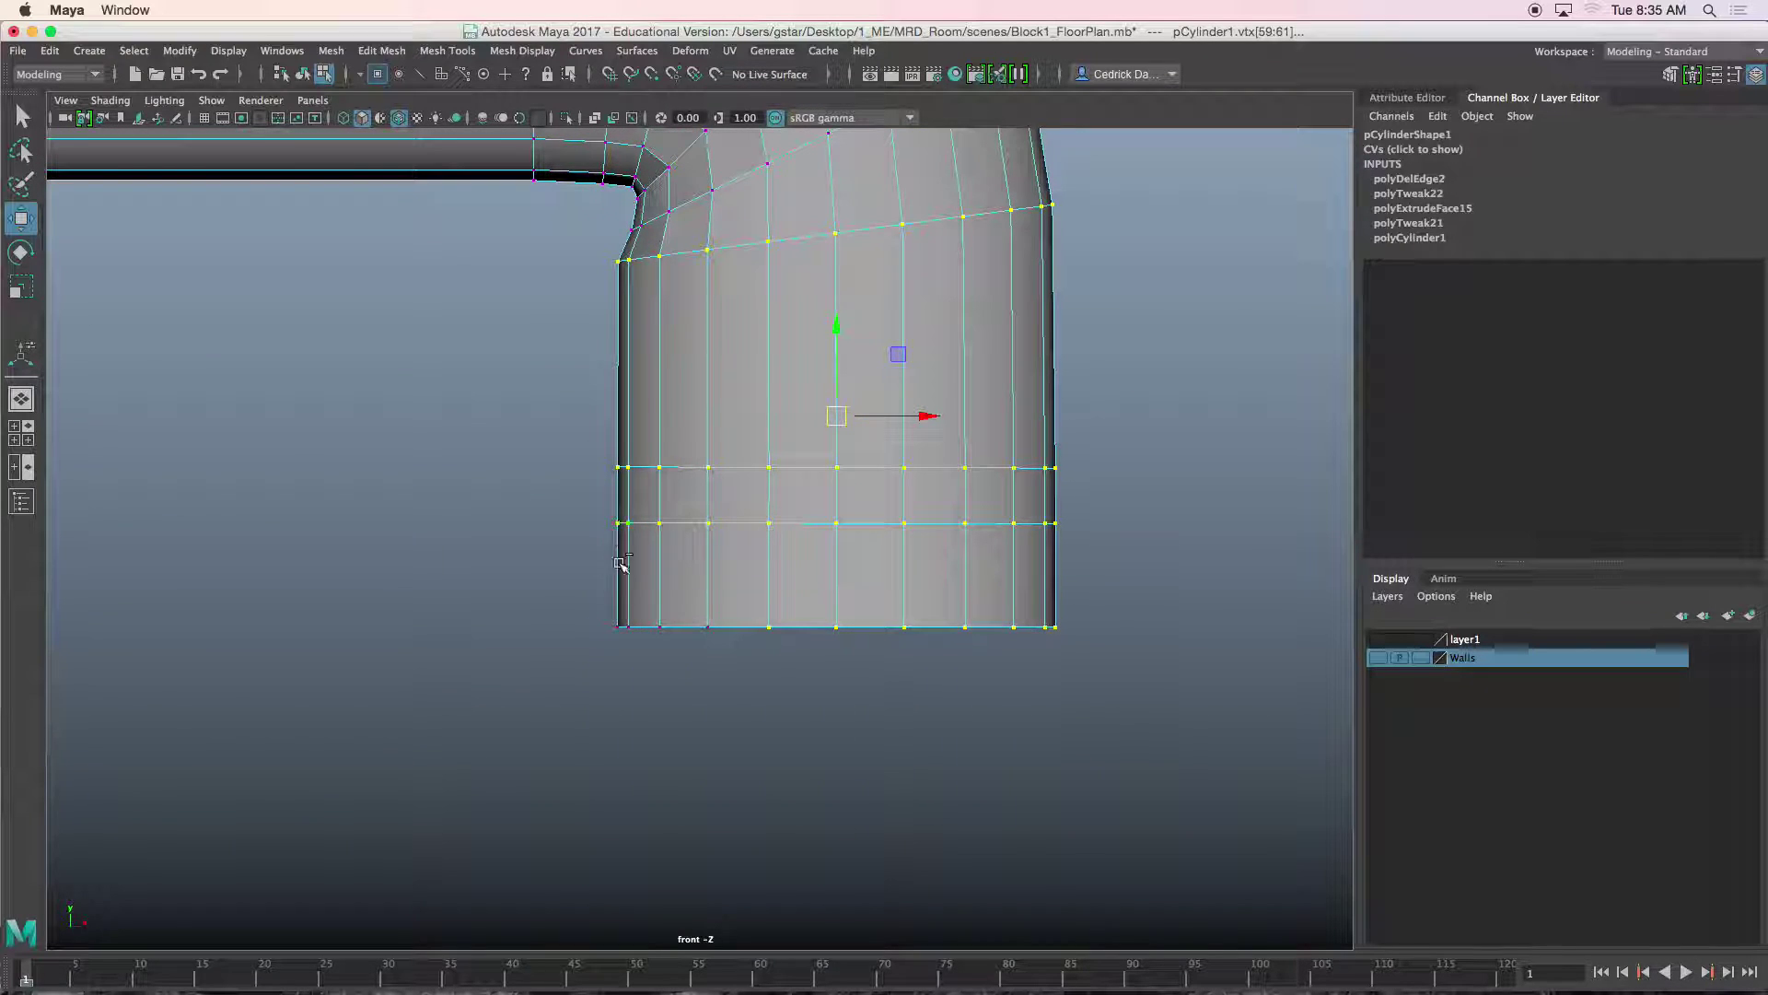
{"action": "middle_click_drag", "start_coordinate": [737, 565], "coordinate": [692, 729], "text": "alt"}
{"action": "left_click_drag", "start_coordinate": [893, 580], "coordinate": [902, 580]}
Select the edge loop in the lower half of the spout bend and turn on the smooth mesh preview.
{"action": "middle_click_drag", "start_coordinate": [868, 335], "coordinate": [873, 448], "text": "alt"}
{"action": "right_click_drag", "start_coordinate": [837, 415], "coordinate": [838, 351]}
{"action": "left_click", "coordinate": [831, 343]}
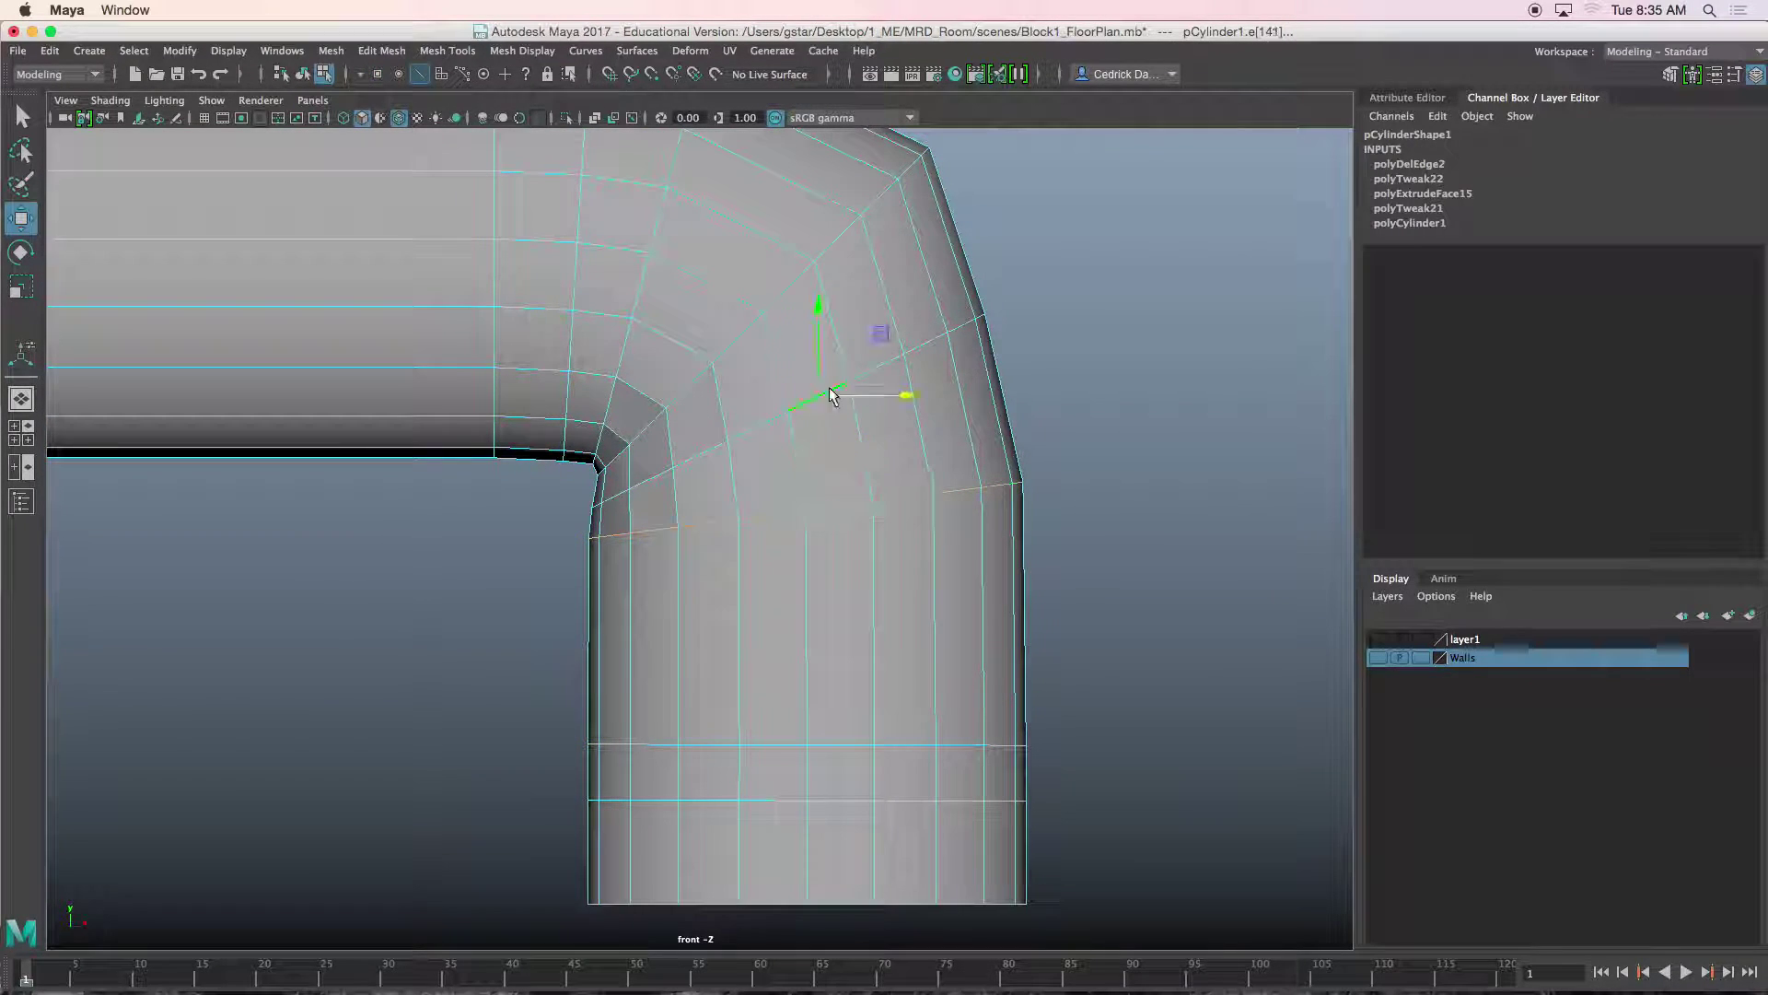
{"action": "middle_click_drag", "start_coordinate": [907, 317], "coordinate": [870, 490], "text": "alt"}
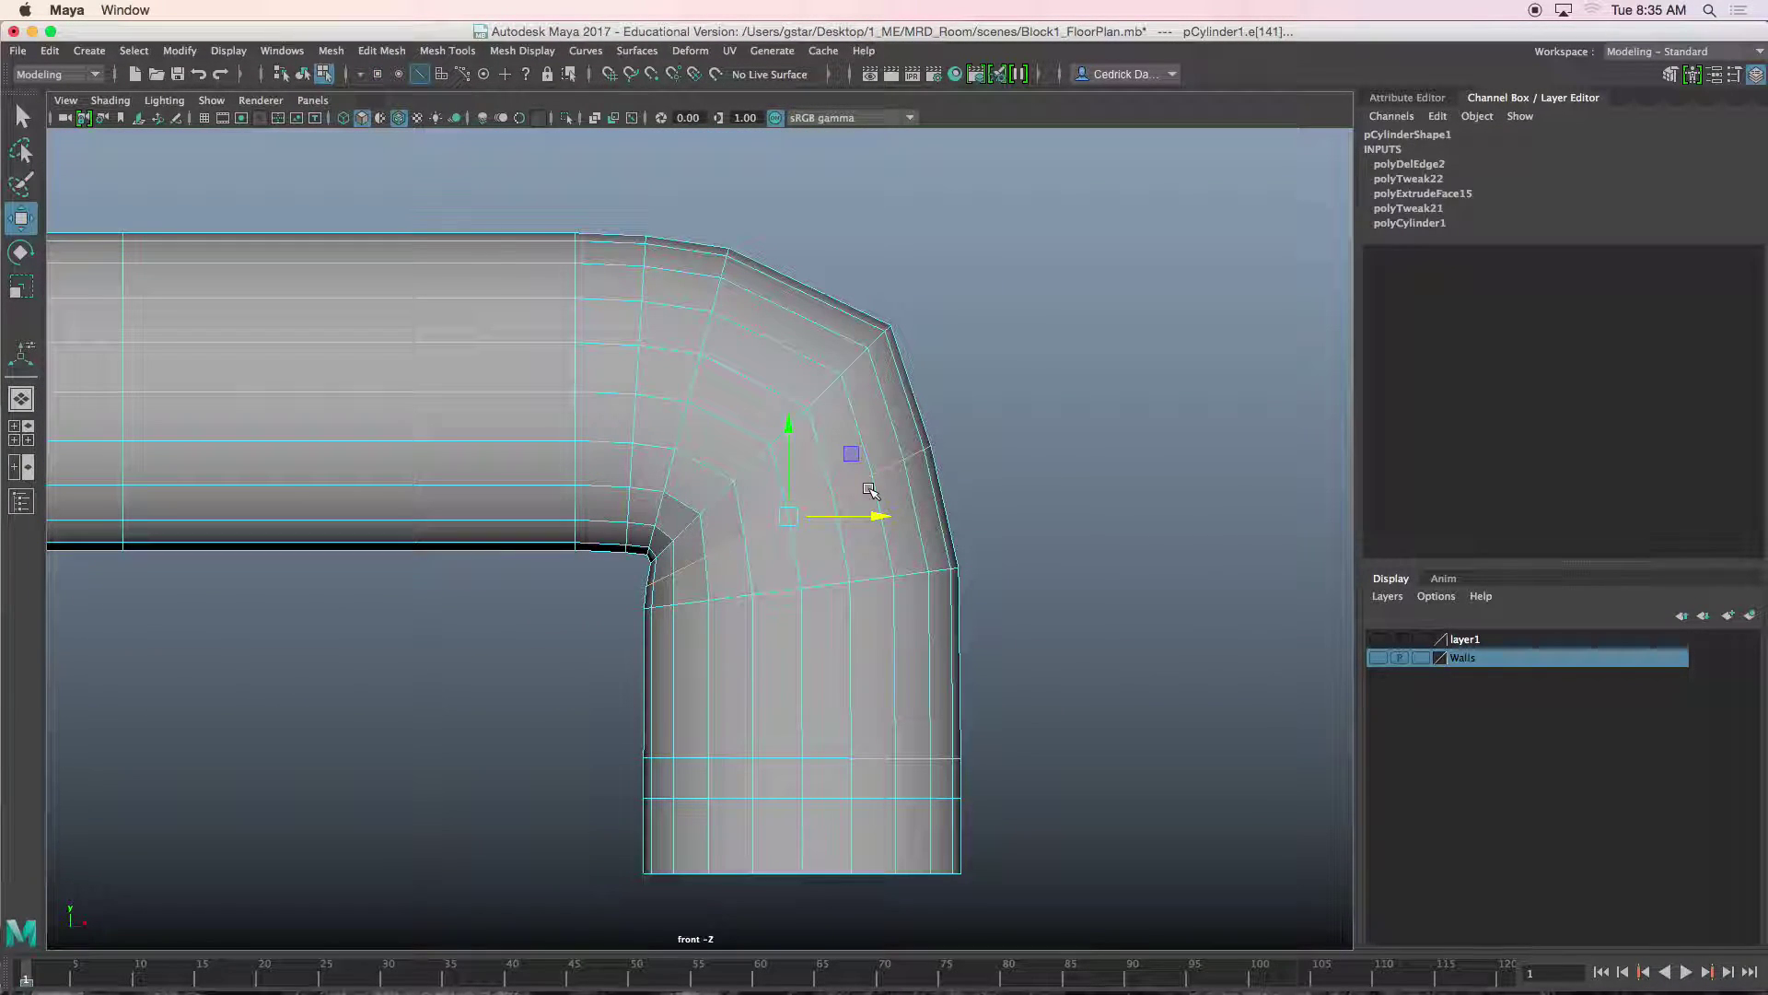
{"action": "key", "text": "3"}
{"action": "key", "text": "space"}
{"action": "key", "text": "space"}
Select only the faces capping the open end of the spout.
{"action": "left_click_drag", "start_coordinate": [938, 332], "coordinate": [908, 356], "text": "alt"}
{"action": "right_click_drag", "start_coordinate": [908, 356], "coordinate": [923, 313], "text": "alt"}
{"action": "middle_click_drag", "start_coordinate": [923, 313], "coordinate": [797, 486], "text": "alt"}
{"action": "right_click_drag", "start_coordinate": [798, 485], "coordinate": [912, 371], "text": "alt"}
{"action": "middle_click_drag", "start_coordinate": [912, 371], "coordinate": [736, 524], "text": "alt"}
{"action": "left_click_drag", "start_coordinate": [735, 524], "coordinate": [788, 535], "text": "alt"}
{"action": "right_click_drag", "start_coordinate": [788, 535], "coordinate": [809, 554]}
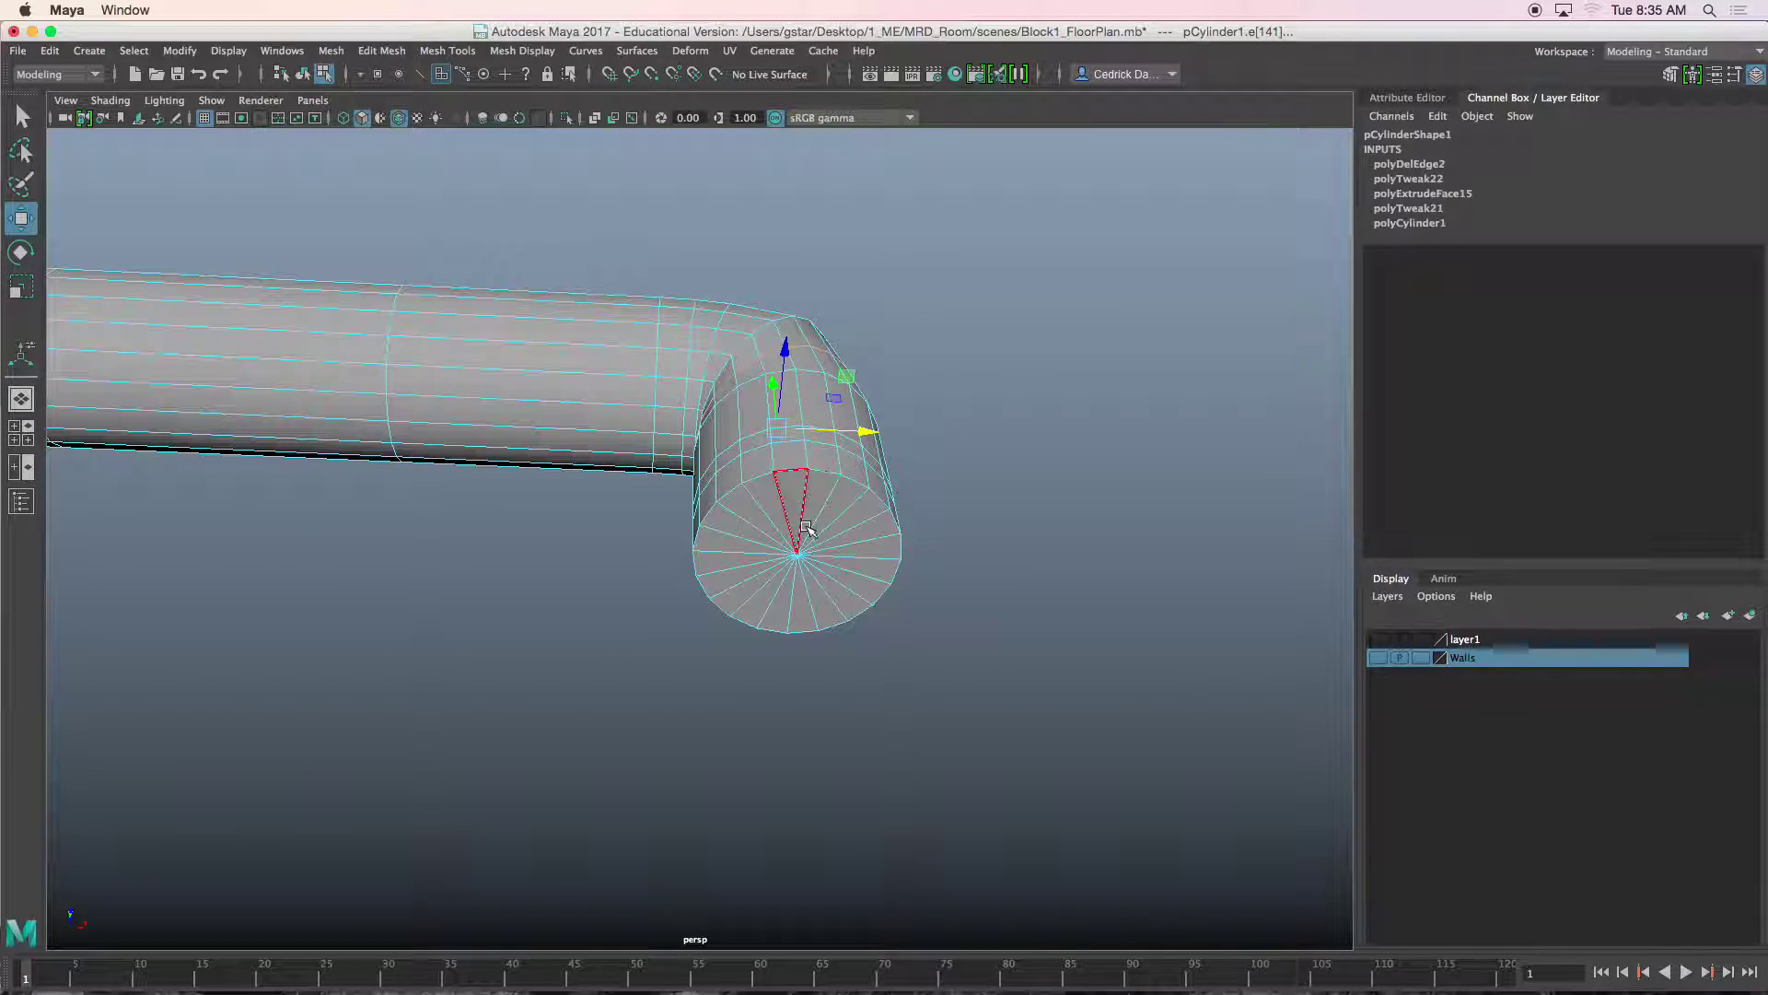
{"action": "left_click", "coordinate": [807, 510]}
{"action": "key", "text": "ctrl+shift+a"}
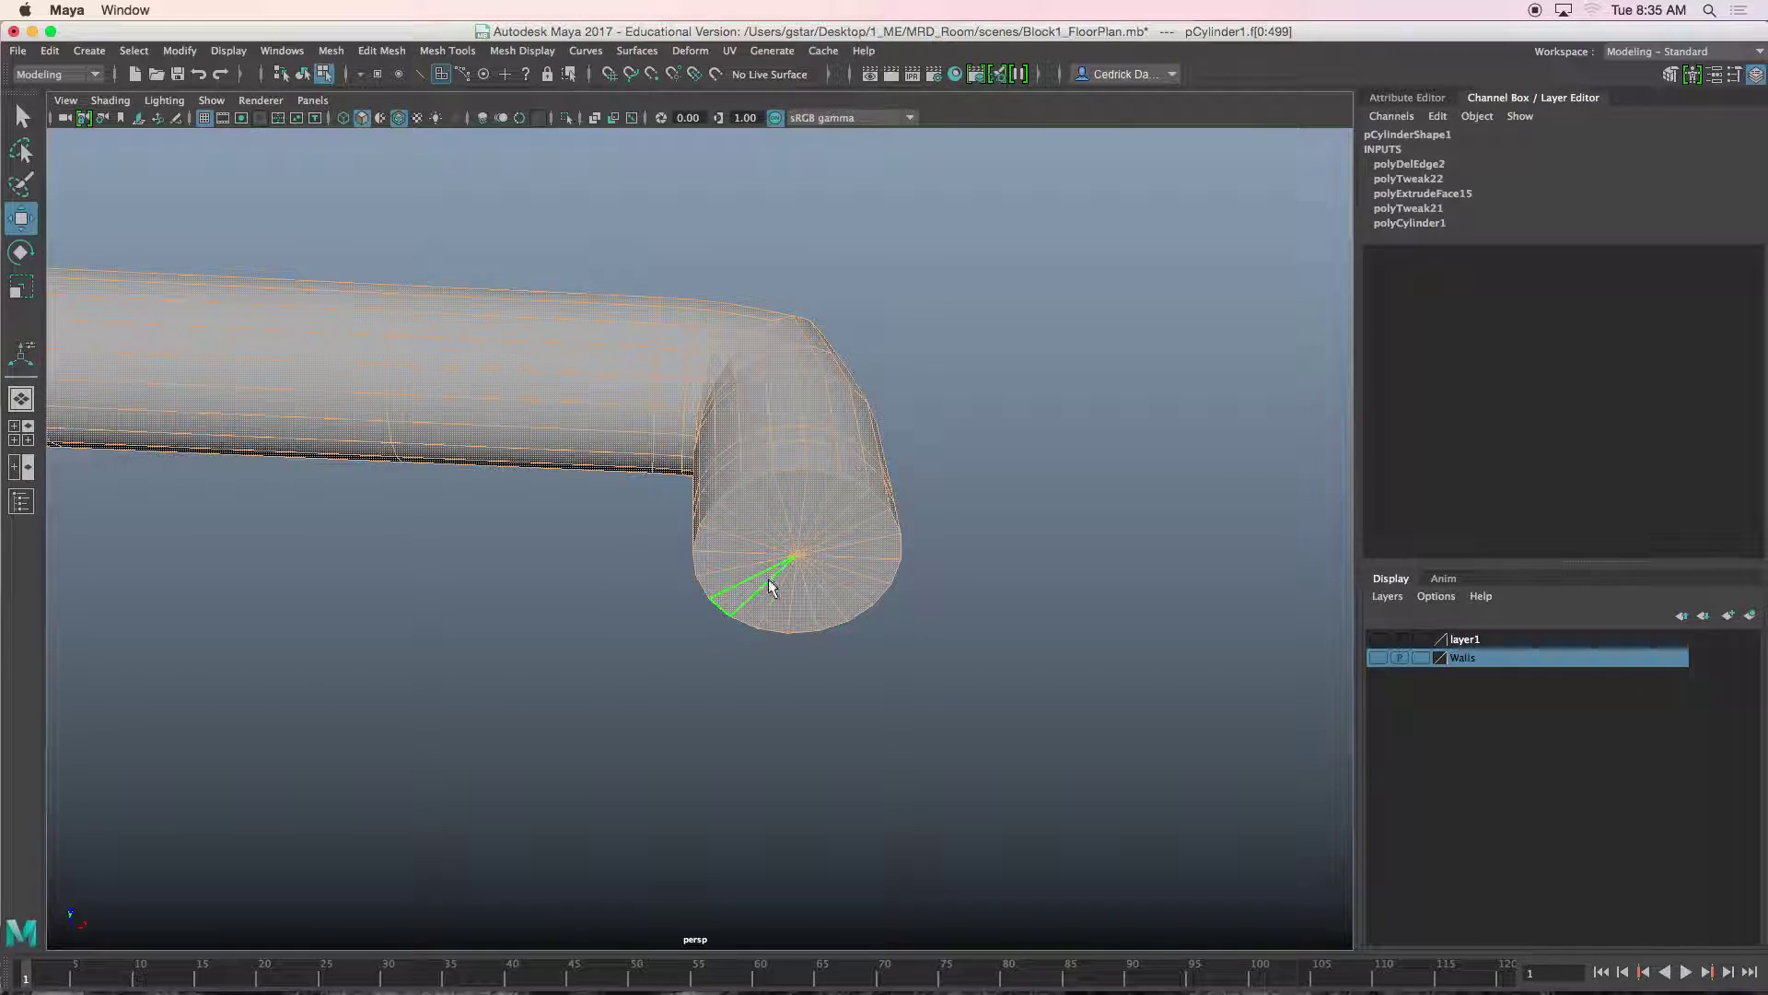
{"action": "left_click", "coordinate": [789, 533]}
{"action": "left_click_drag", "start_coordinate": [783, 578], "coordinate": [1004, 768], "text": "alt"}
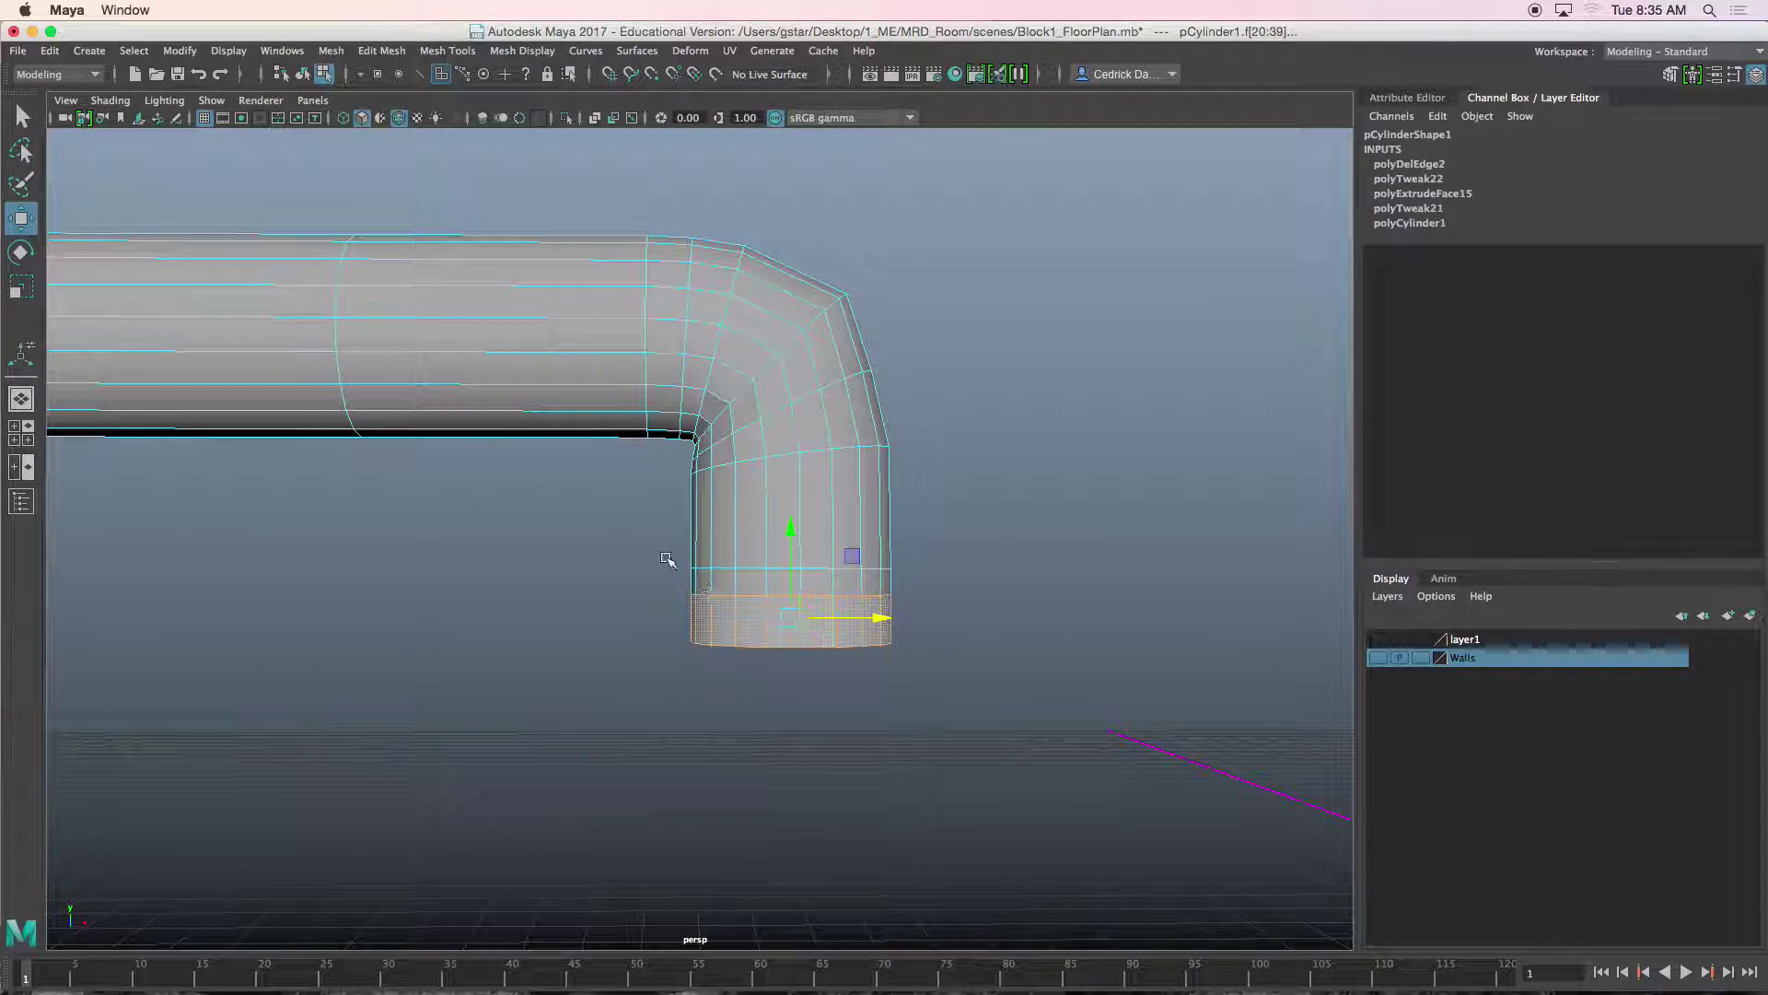
{"action": "left_click_drag", "start_coordinate": [924, 624], "coordinate": [1074, 537]}
Extrude the spout's end cap faces twice to form a thin rim and hollow out the opening, and return to object mode.
{"action": "key", "text": "ctrl+e"}
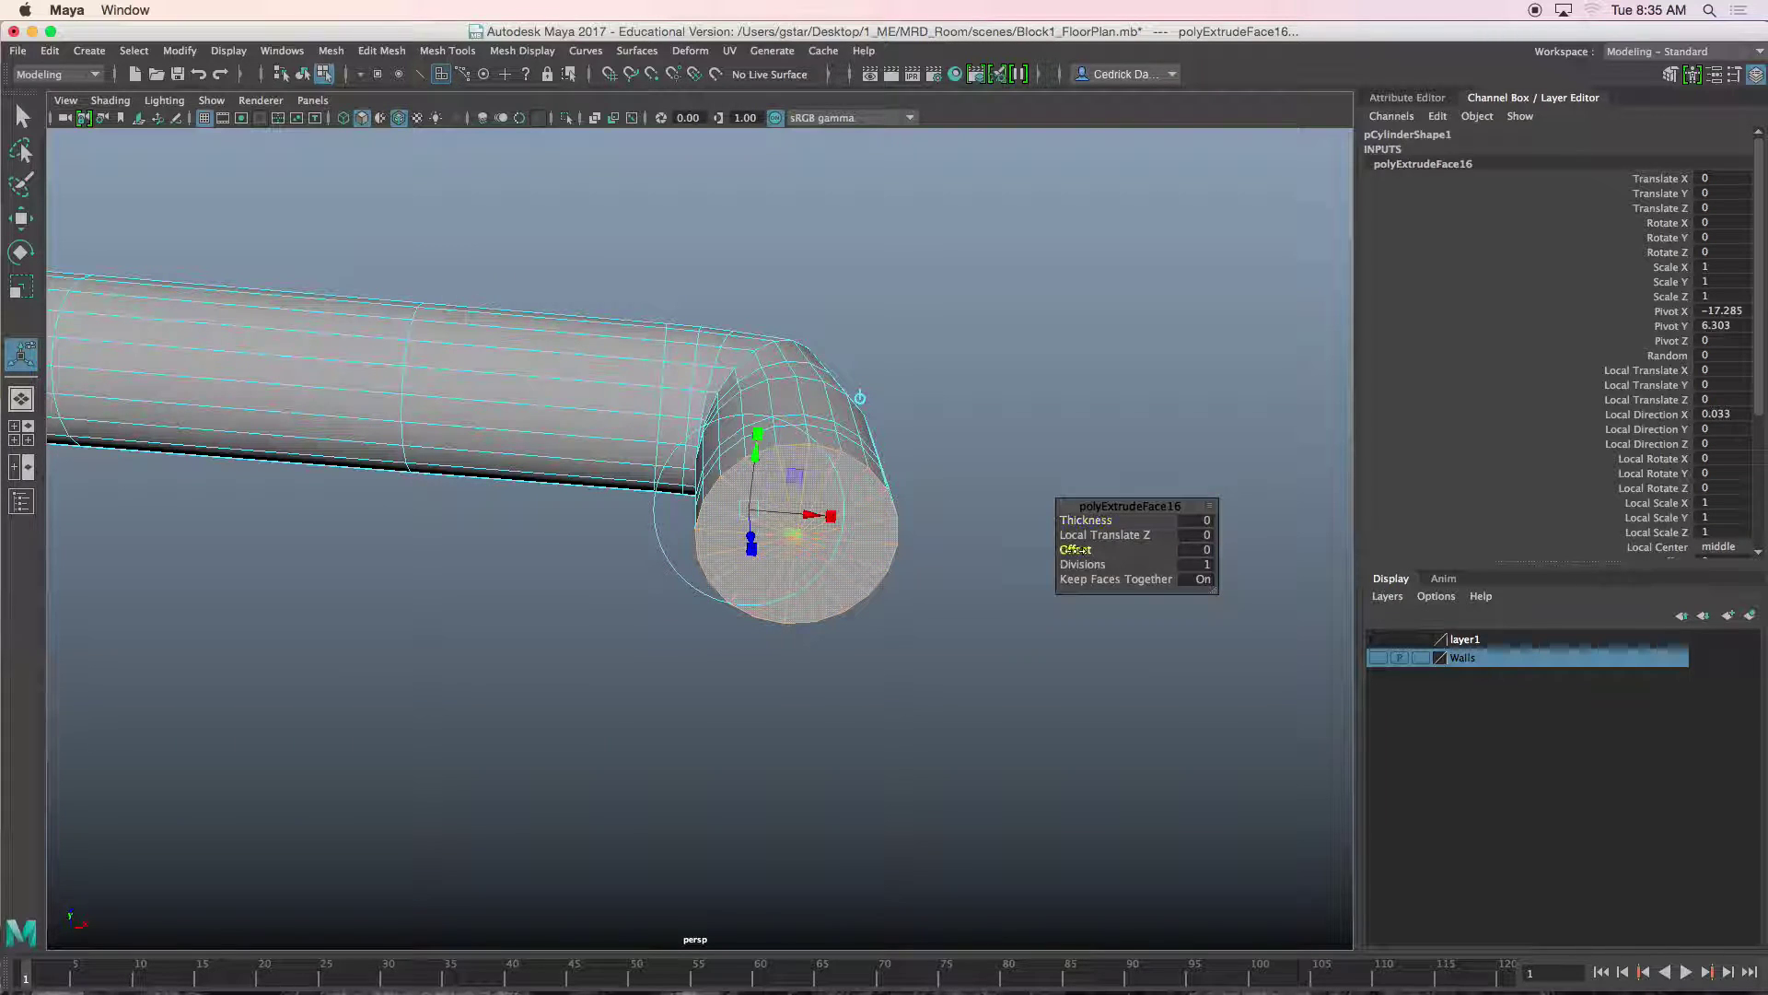
{"action": "key", "text": "ctrl+e"}
{"action": "left_click_drag", "start_coordinate": [1077, 552], "coordinate": [756, 549], "text": "alt"}
{"action": "right_click_drag", "start_coordinate": [747, 399], "coordinate": [786, 374]}
{"action": "mouse_move", "coordinate": [794, 518]}
{"action": "left_mouse_down", "text": "alt"}
{"action": "mouse_move", "coordinate": [807, 486]}
{"action": "mouse_move", "coordinate": [763, 512]}
{"action": "left_mouse_up", "text": "alt"}
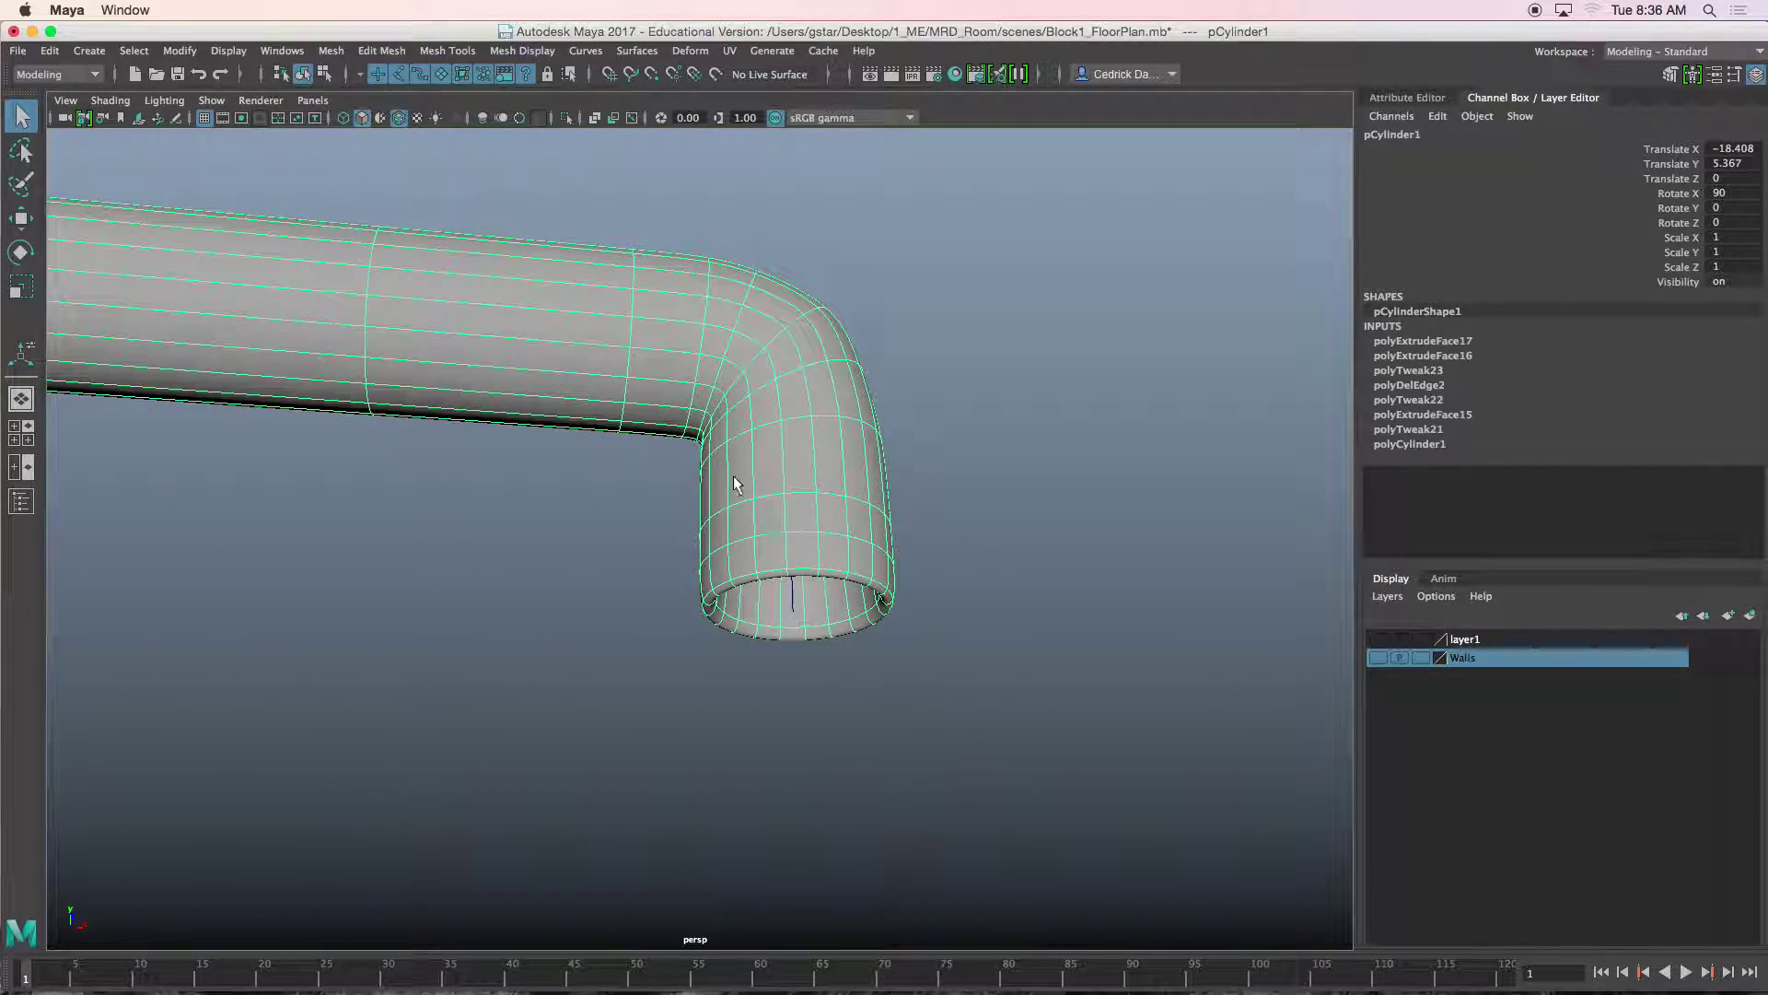
Insert edge loops next to the spout's open rim with the Insert Edge Loop tool to sharpen its smoothed edge.
{"action": "left_click", "coordinate": [468, 52]}
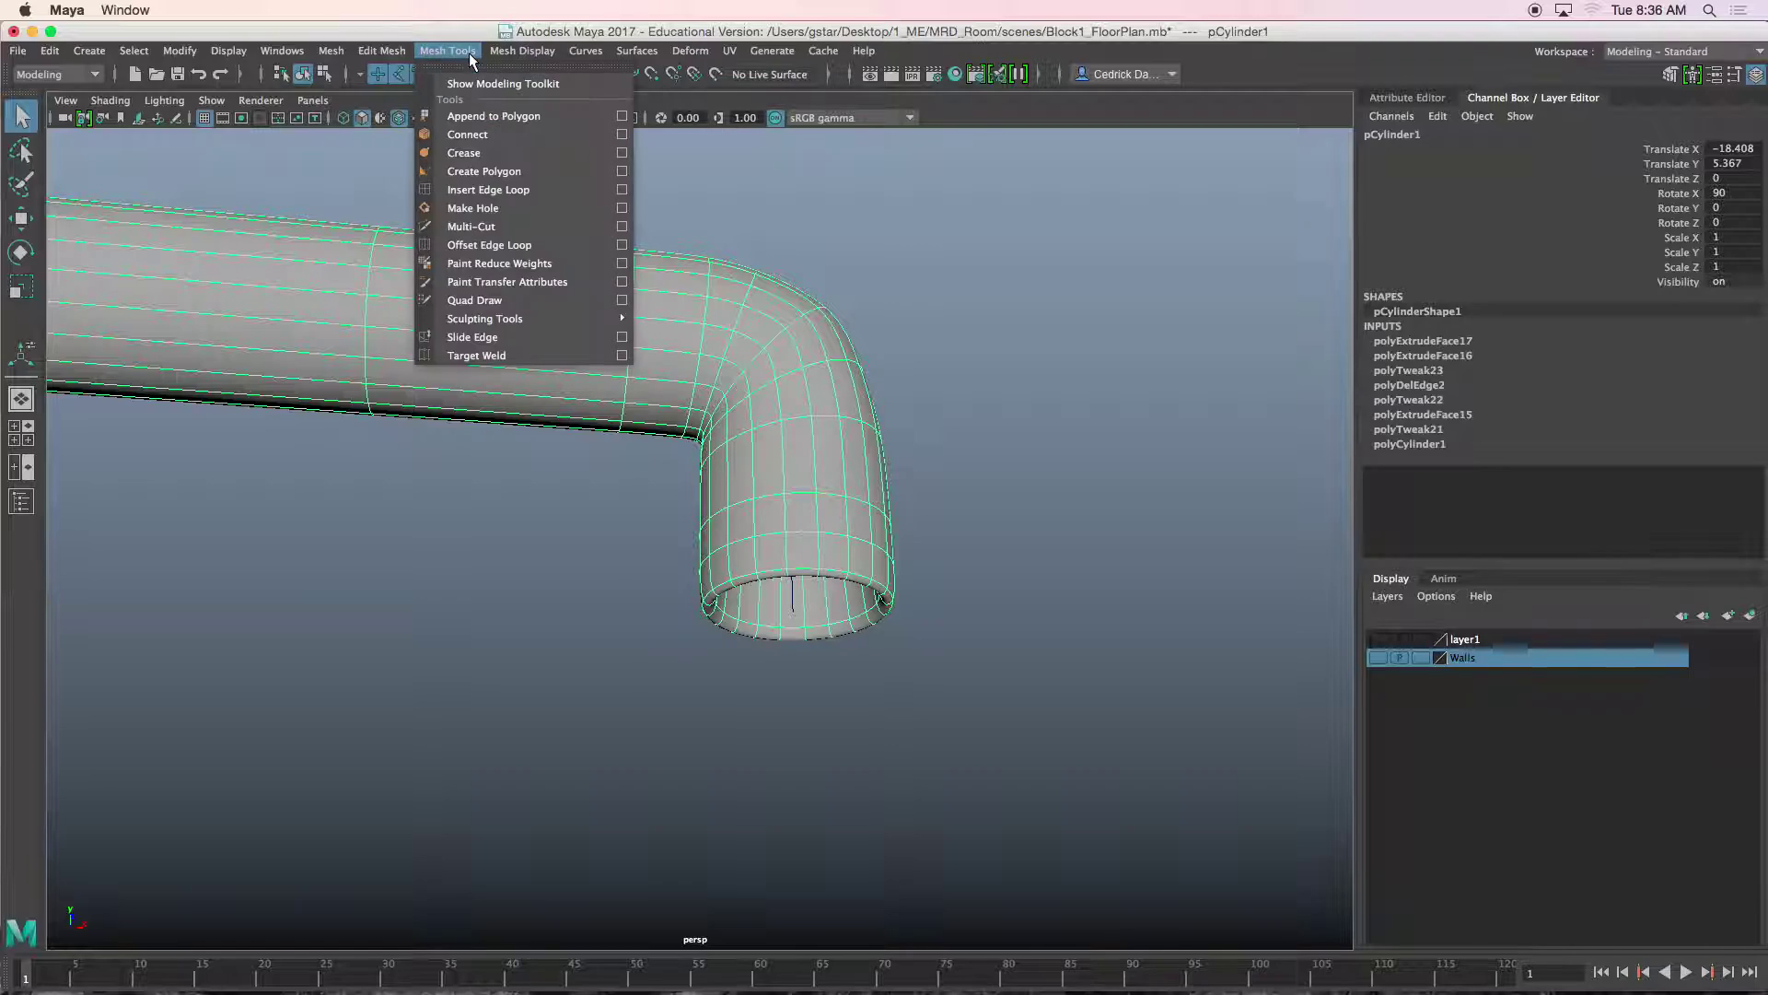
{"action": "left_click", "coordinate": [474, 187]}
{"action": "left_click_drag", "start_coordinate": [625, 475], "coordinate": [647, 505], "text": "alt"}
{"action": "left_click", "coordinate": [709, 574]}
{"action": "left_click_drag", "start_coordinate": [703, 584], "coordinate": [722, 635], "text": "alt"}
{"action": "key", "text": "w"}
{"action": "right_click_drag", "start_coordinate": [706, 438], "coordinate": [843, 411]}
{"action": "left_click", "coordinate": [876, 412]}
{"action": "left_click_drag", "start_coordinate": [864, 426], "coordinate": [651, 632], "text": "alt"}
{"action": "key", "text": "space"}
{"action": "key", "text": "space"}
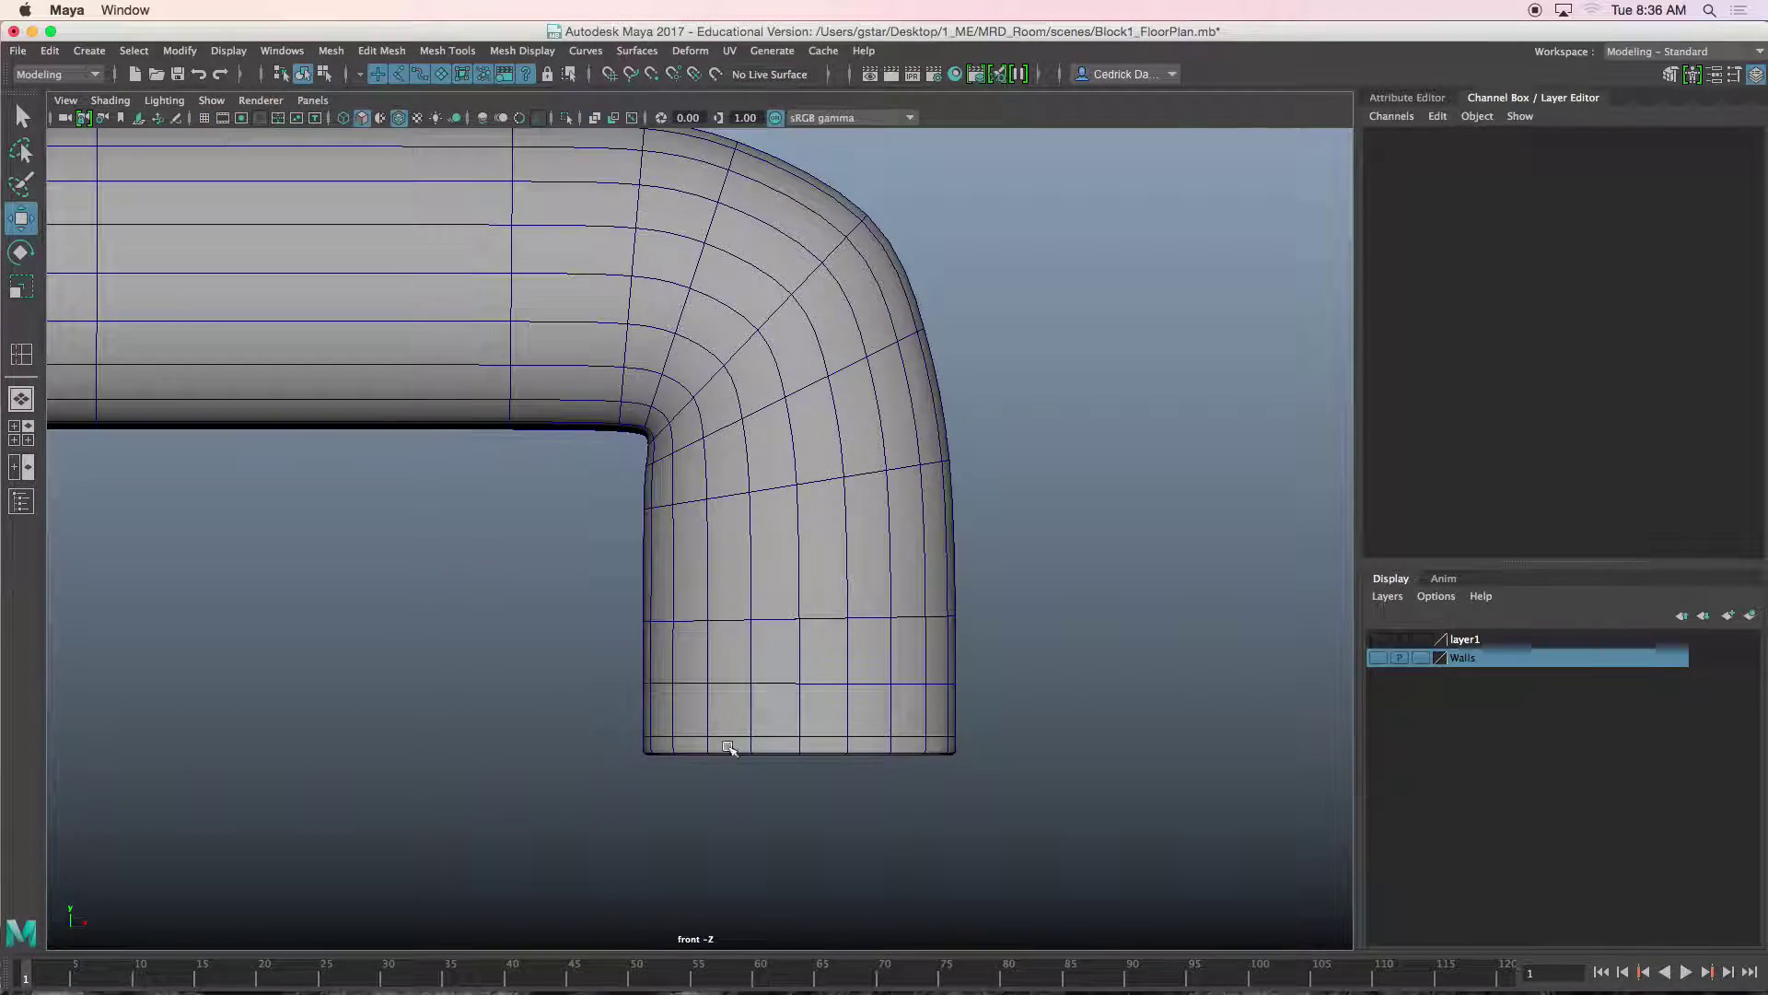
Select four middle edge loops of the bend above the faucet's upright pipe and move them slightly toward the outer side of the bend.
{"action": "right_click_drag", "start_coordinate": [724, 758], "coordinate": [459, 601], "text": "alt"}
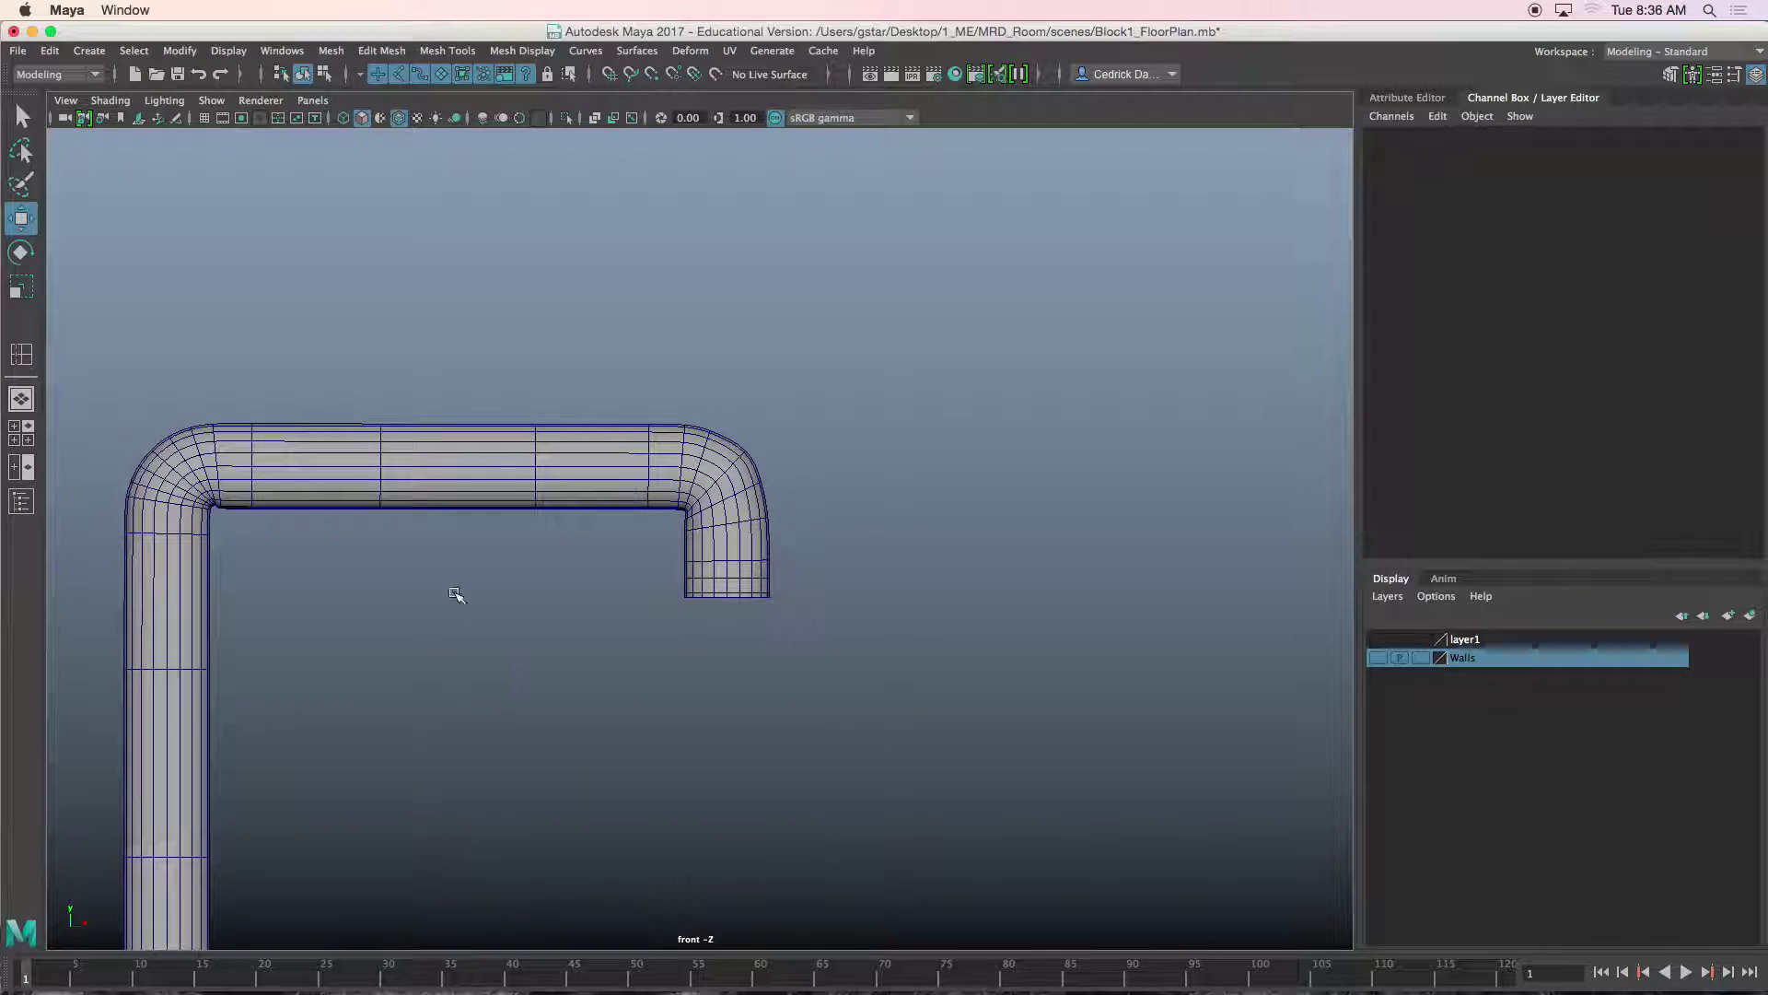
{"action": "middle_click_drag", "start_coordinate": [409, 571], "coordinate": [652, 582], "text": "alt"}
{"action": "middle_click_drag", "start_coordinate": [509, 525], "coordinate": [641, 520], "text": "alt"}
{"action": "scroll", "coordinate": [643, 525], "scroll_direction": "up", "scroll_amount": 5}
{"action": "middle_click_drag", "start_coordinate": [550, 468], "coordinate": [724, 521], "text": "alt"}
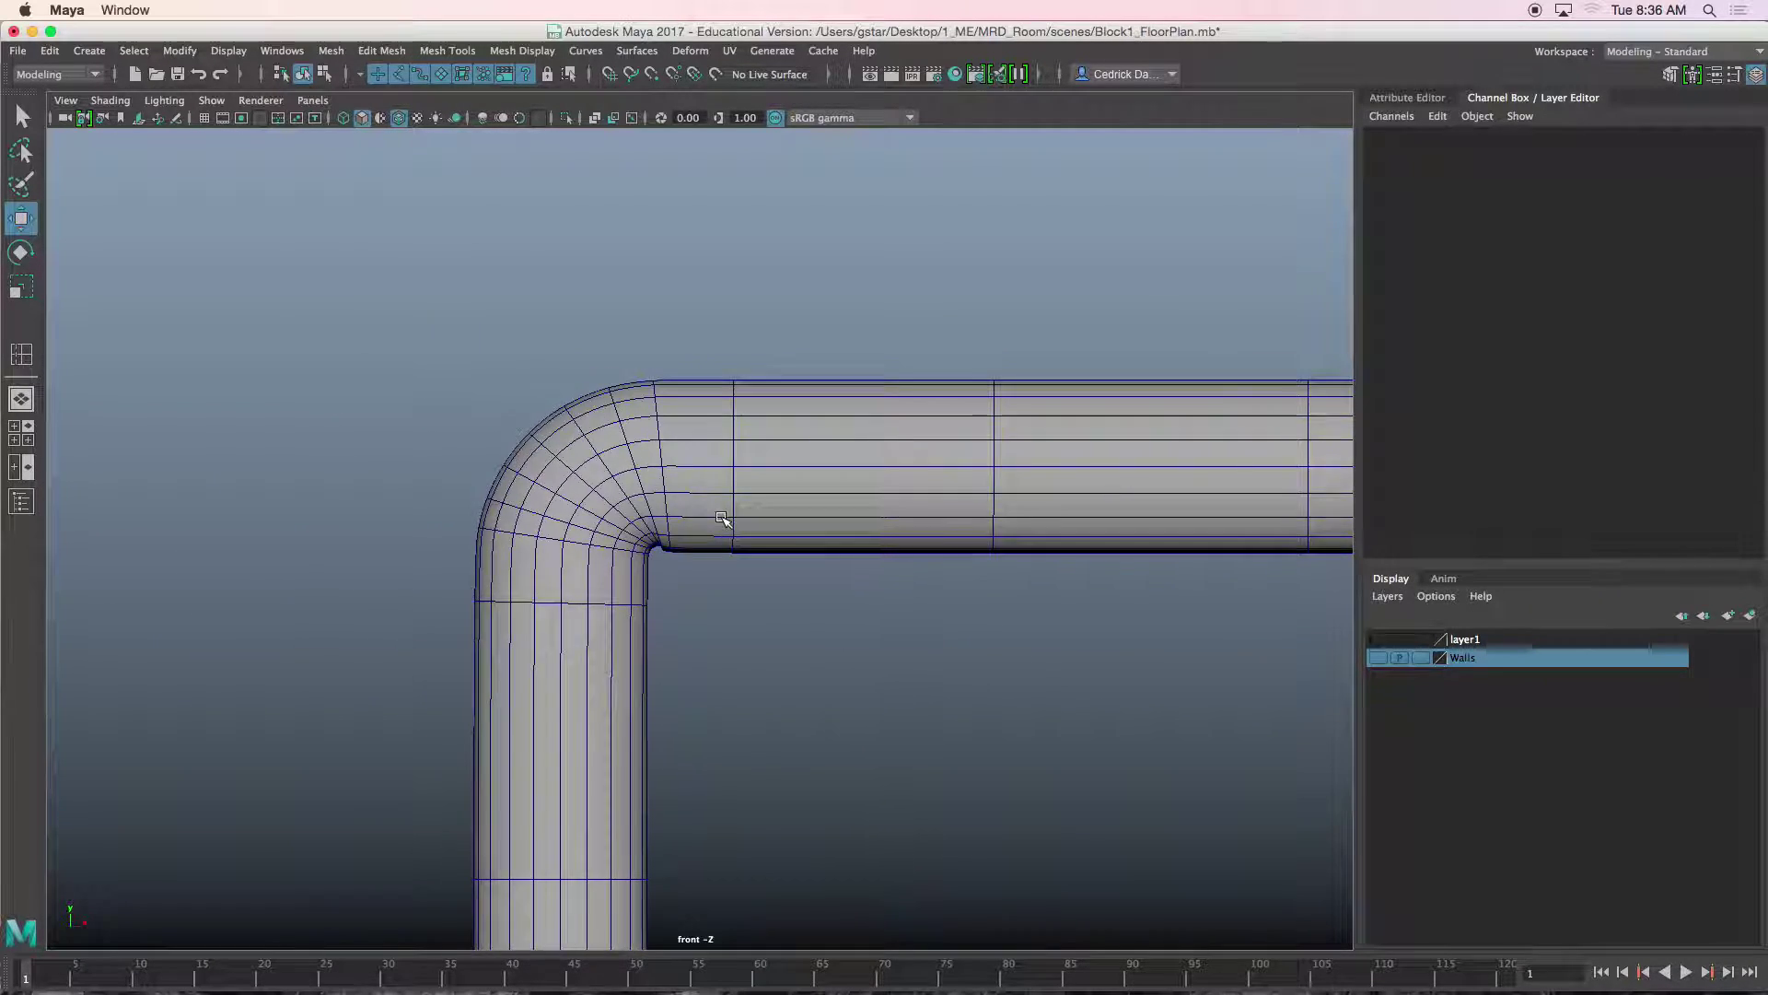
{"action": "scroll", "coordinate": [723, 521], "scroll_direction": "up", "scroll_amount": 5}
{"action": "scroll", "coordinate": [728, 519], "scroll_direction": "up", "scroll_amount": 2}
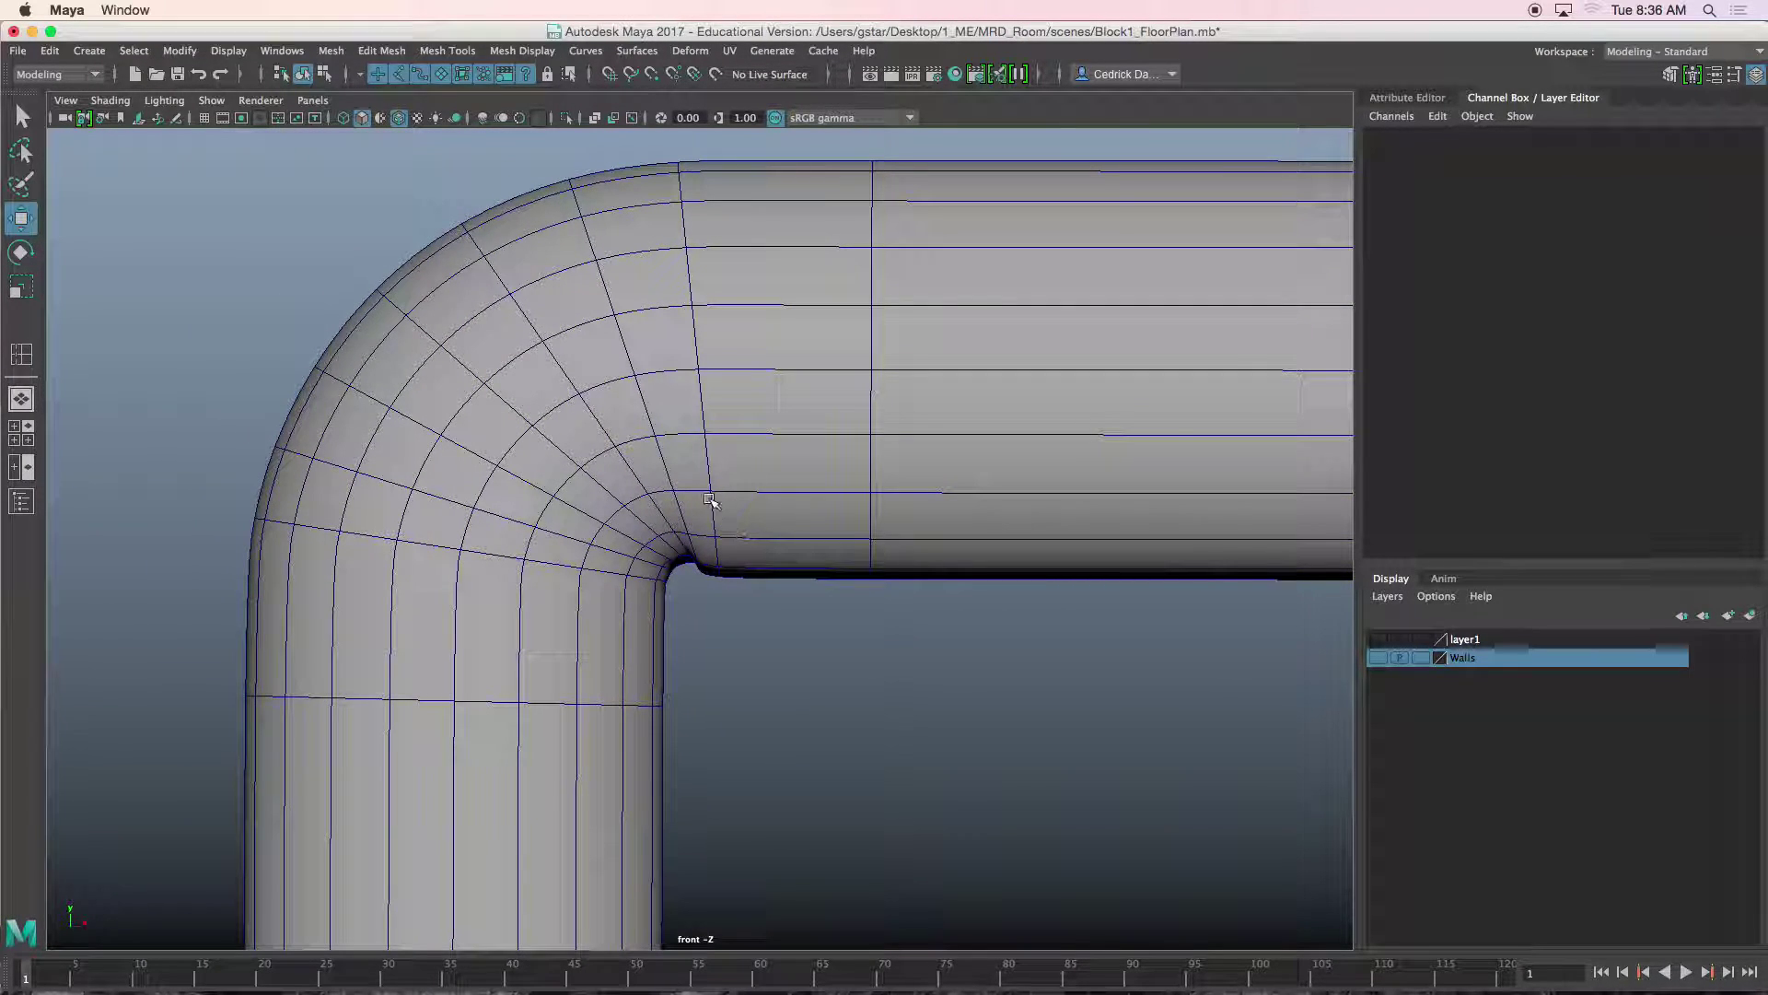
{"action": "left_click", "coordinate": [737, 503]}
{"action": "middle_click_drag", "start_coordinate": [717, 521], "coordinate": [763, 527], "text": "alt"}
{"action": "right_click_drag", "start_coordinate": [730, 484], "coordinate": [634, 463]}
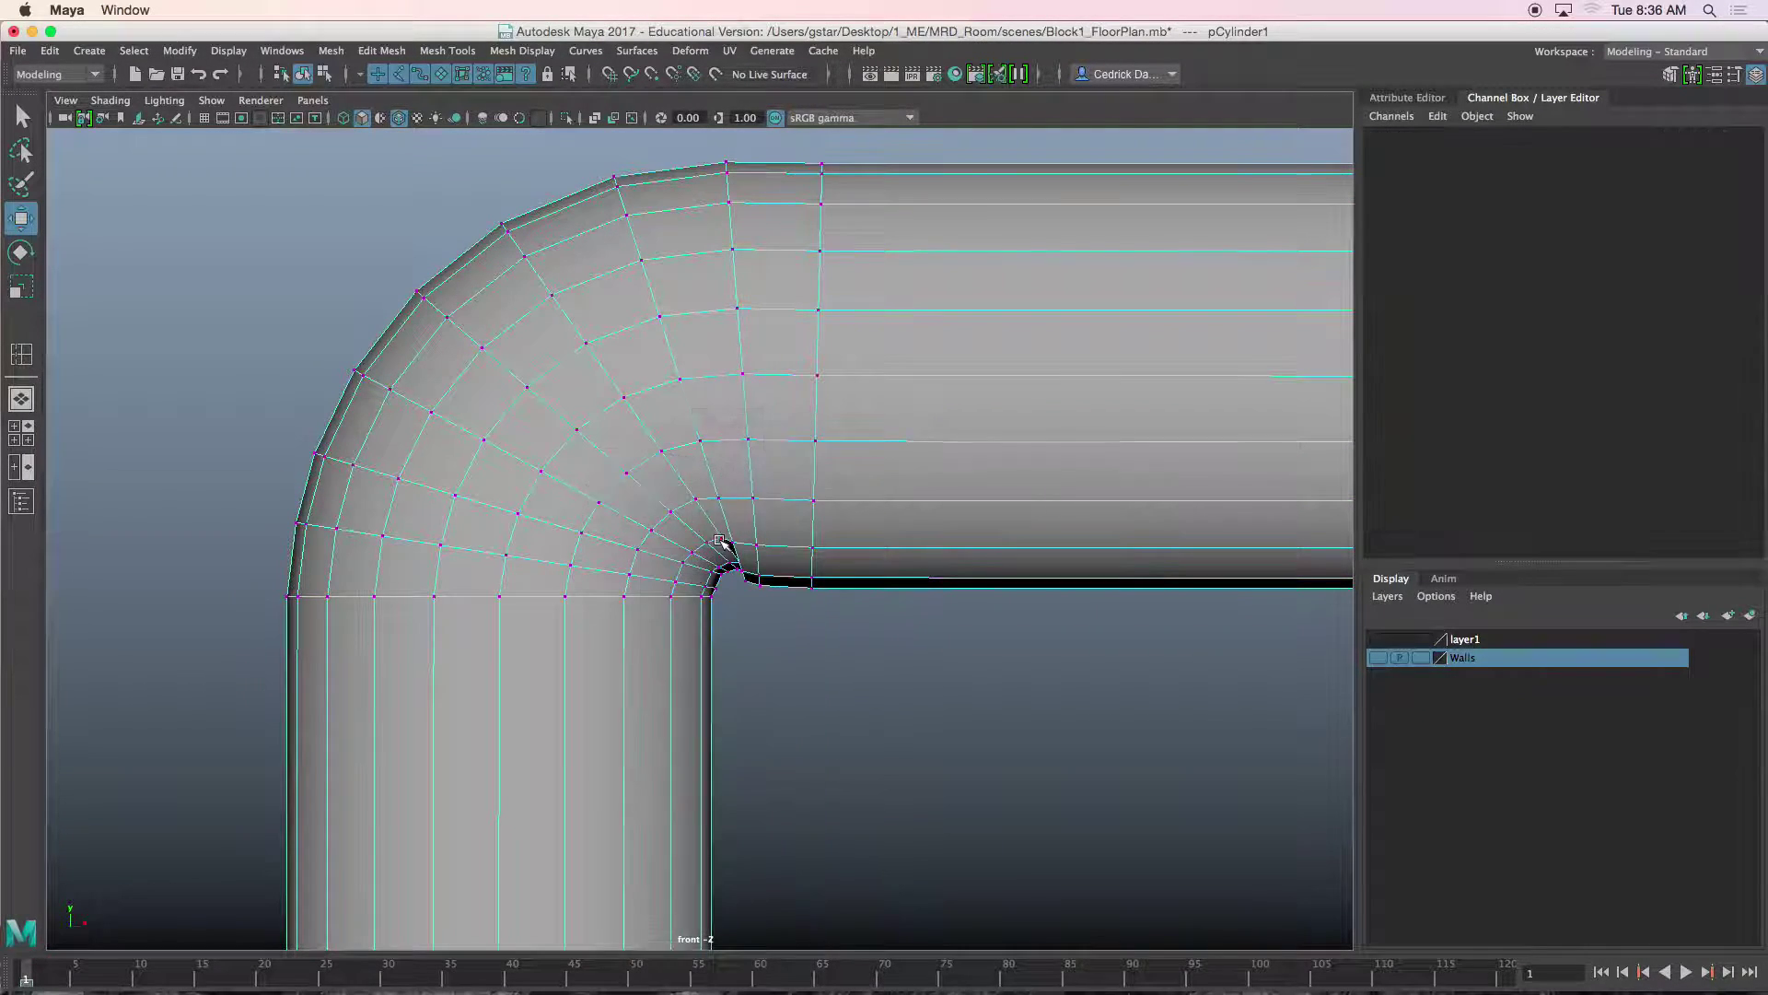
{"action": "right_click", "coordinate": [692, 472]}
{"action": "left_click", "coordinate": [691, 418]}
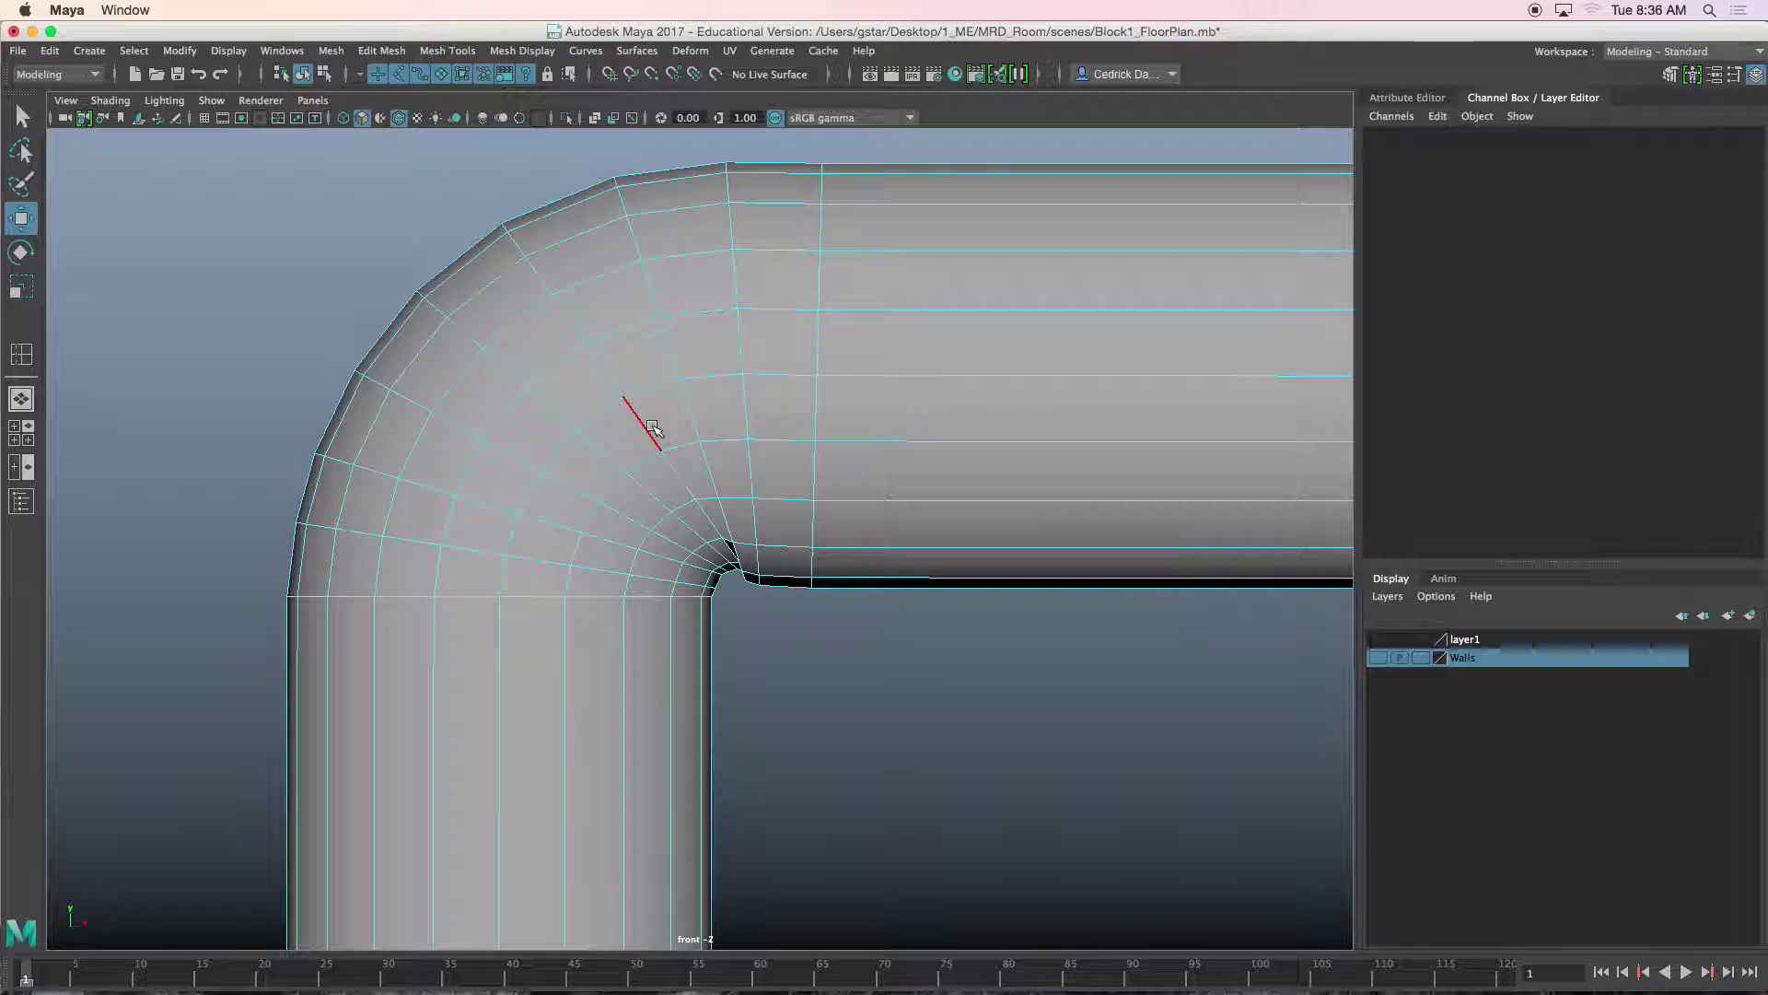
{"action": "left_click", "coordinate": [648, 447]}
{"action": "left_click", "coordinate": [564, 420], "text": "shift"}
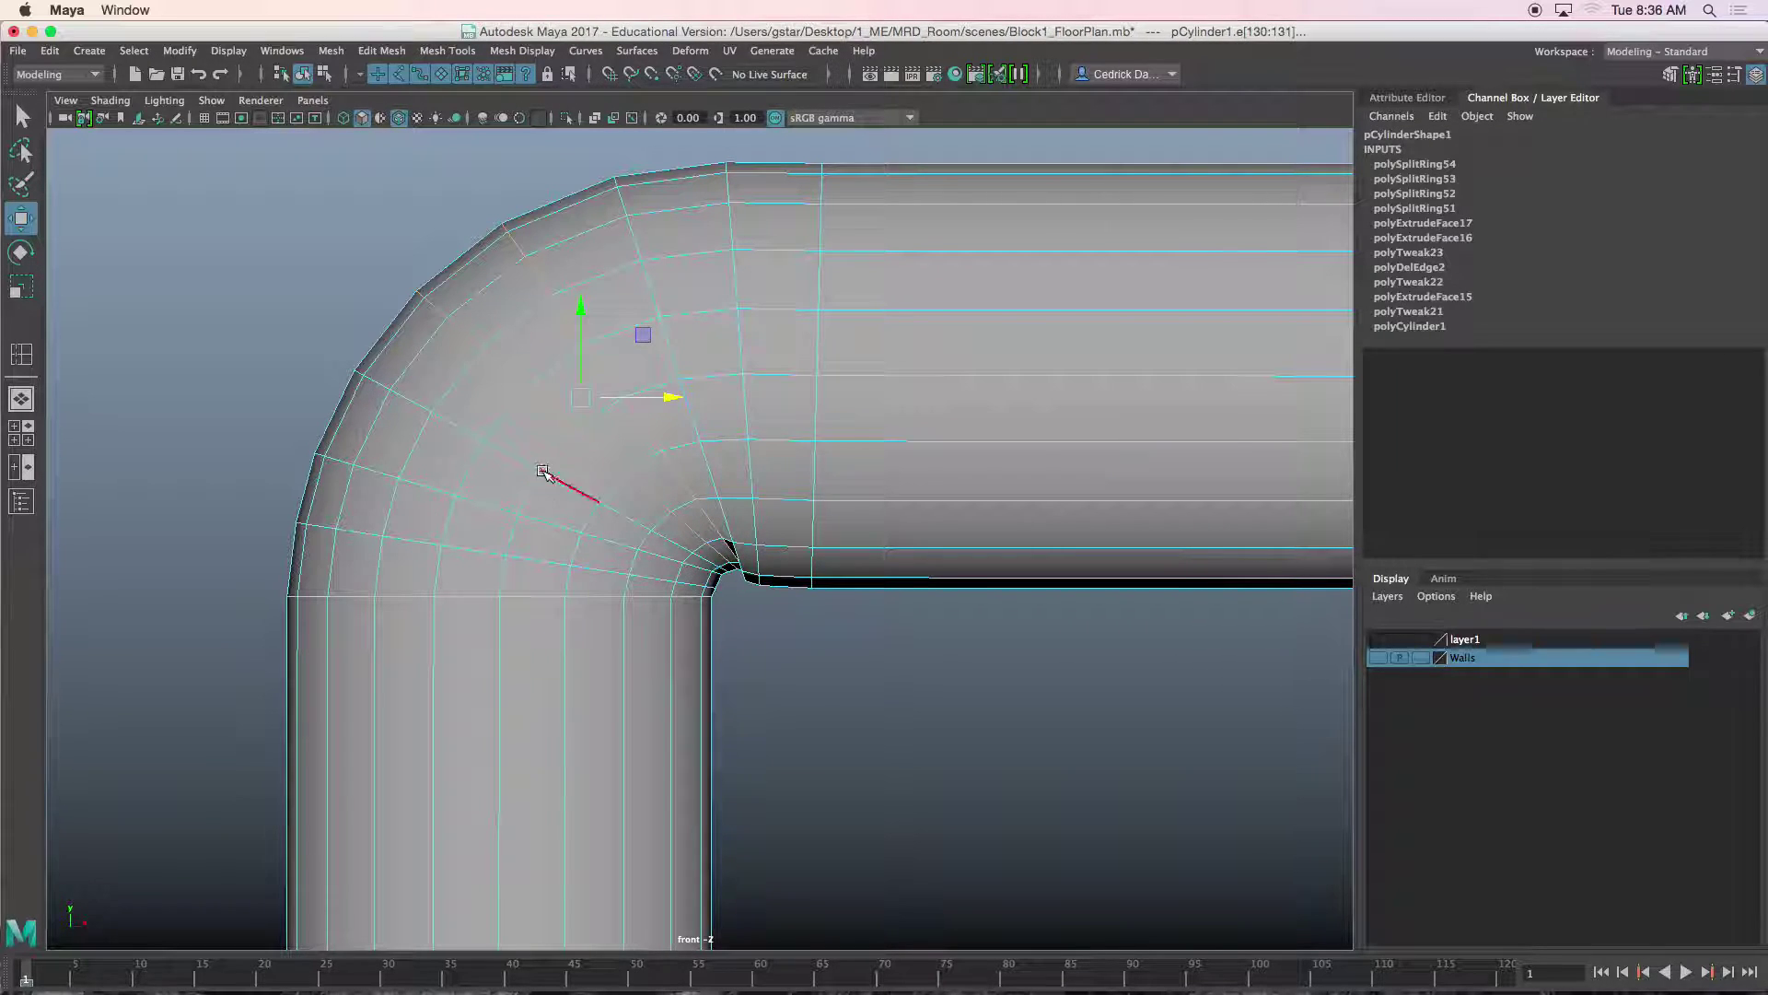
{"action": "left_click", "coordinate": [495, 509], "text": "shift"}
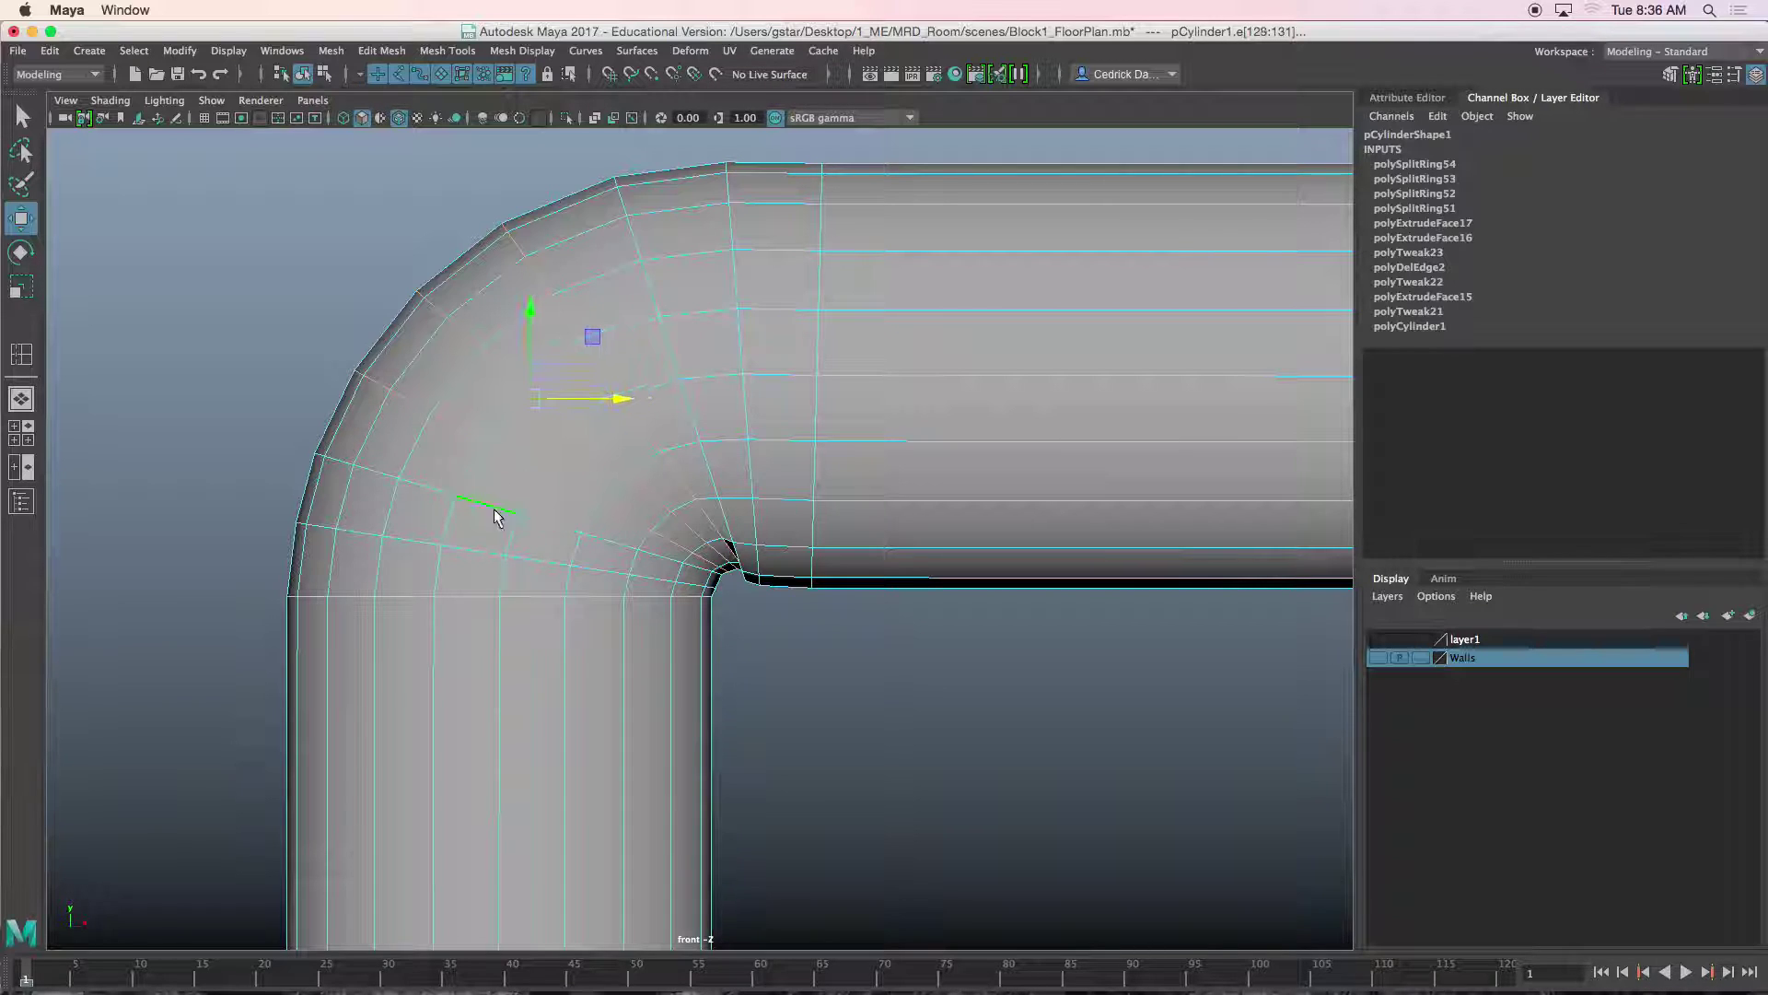
{"action": "left_click_drag", "start_coordinate": [533, 402], "coordinate": [521, 405]}
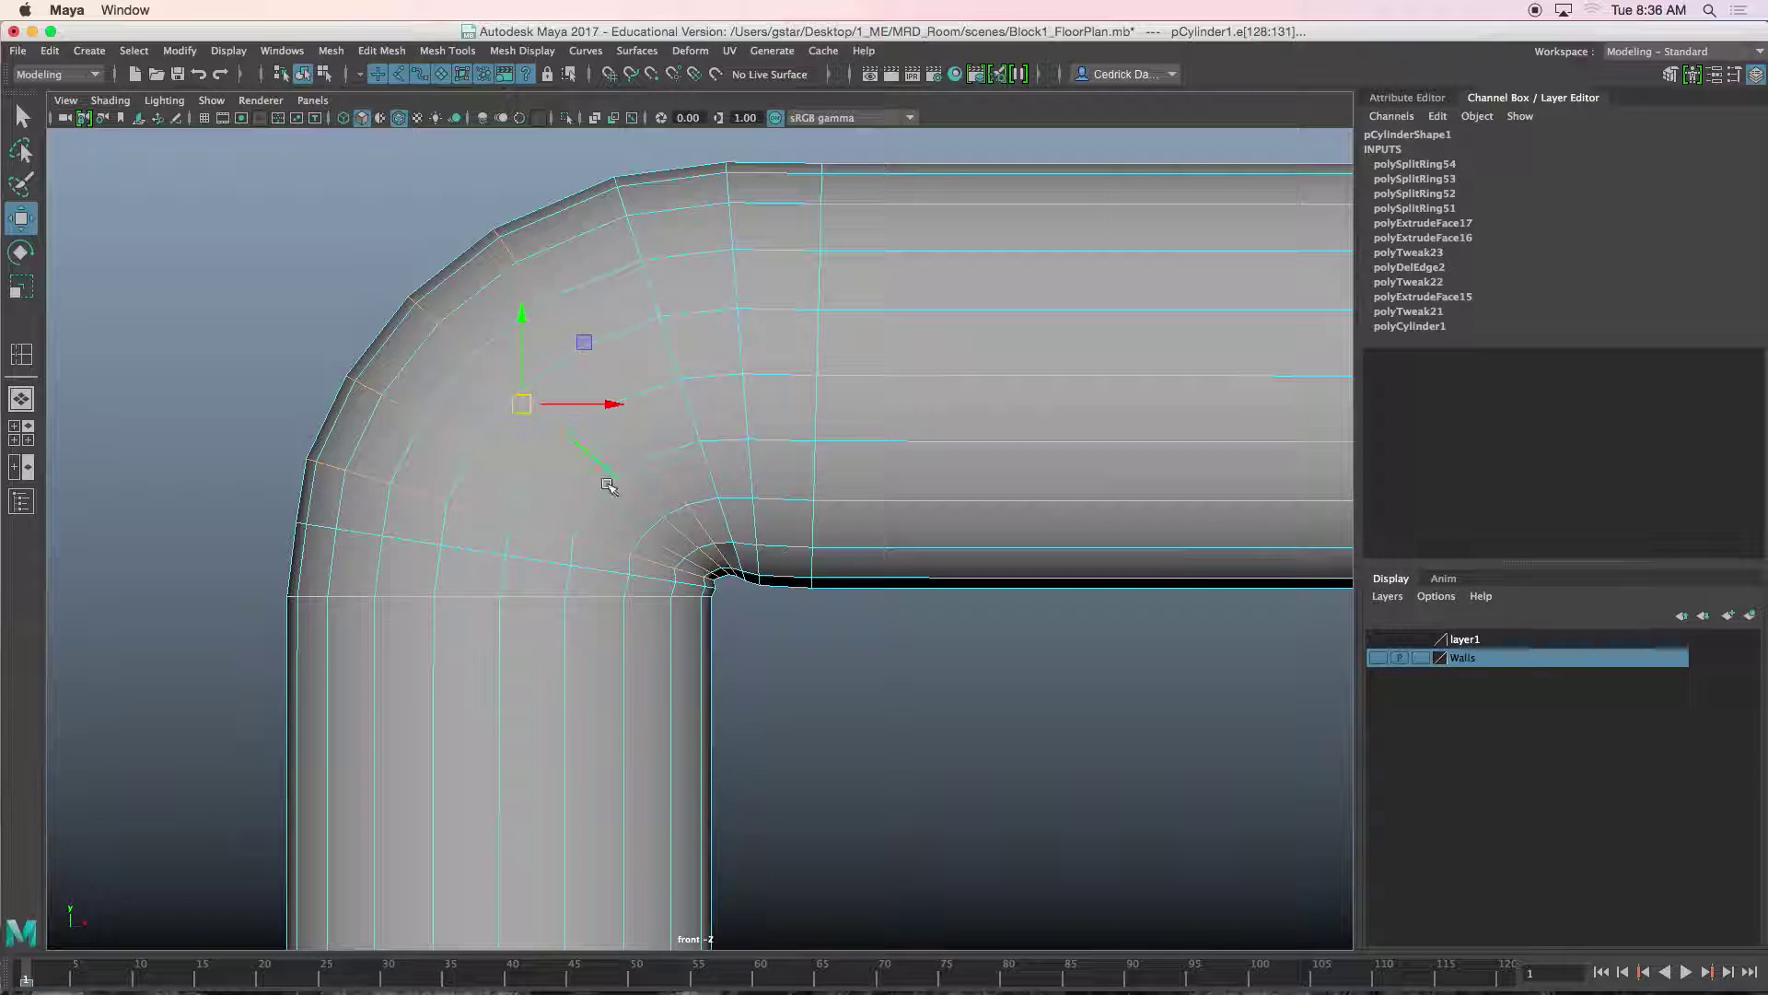
Select the second-lowest edge loop of the upright pipe's bend and shift it slightly outward.
{"action": "scroll", "coordinate": [589, 471], "scroll_direction": "up", "scroll_amount": 3}
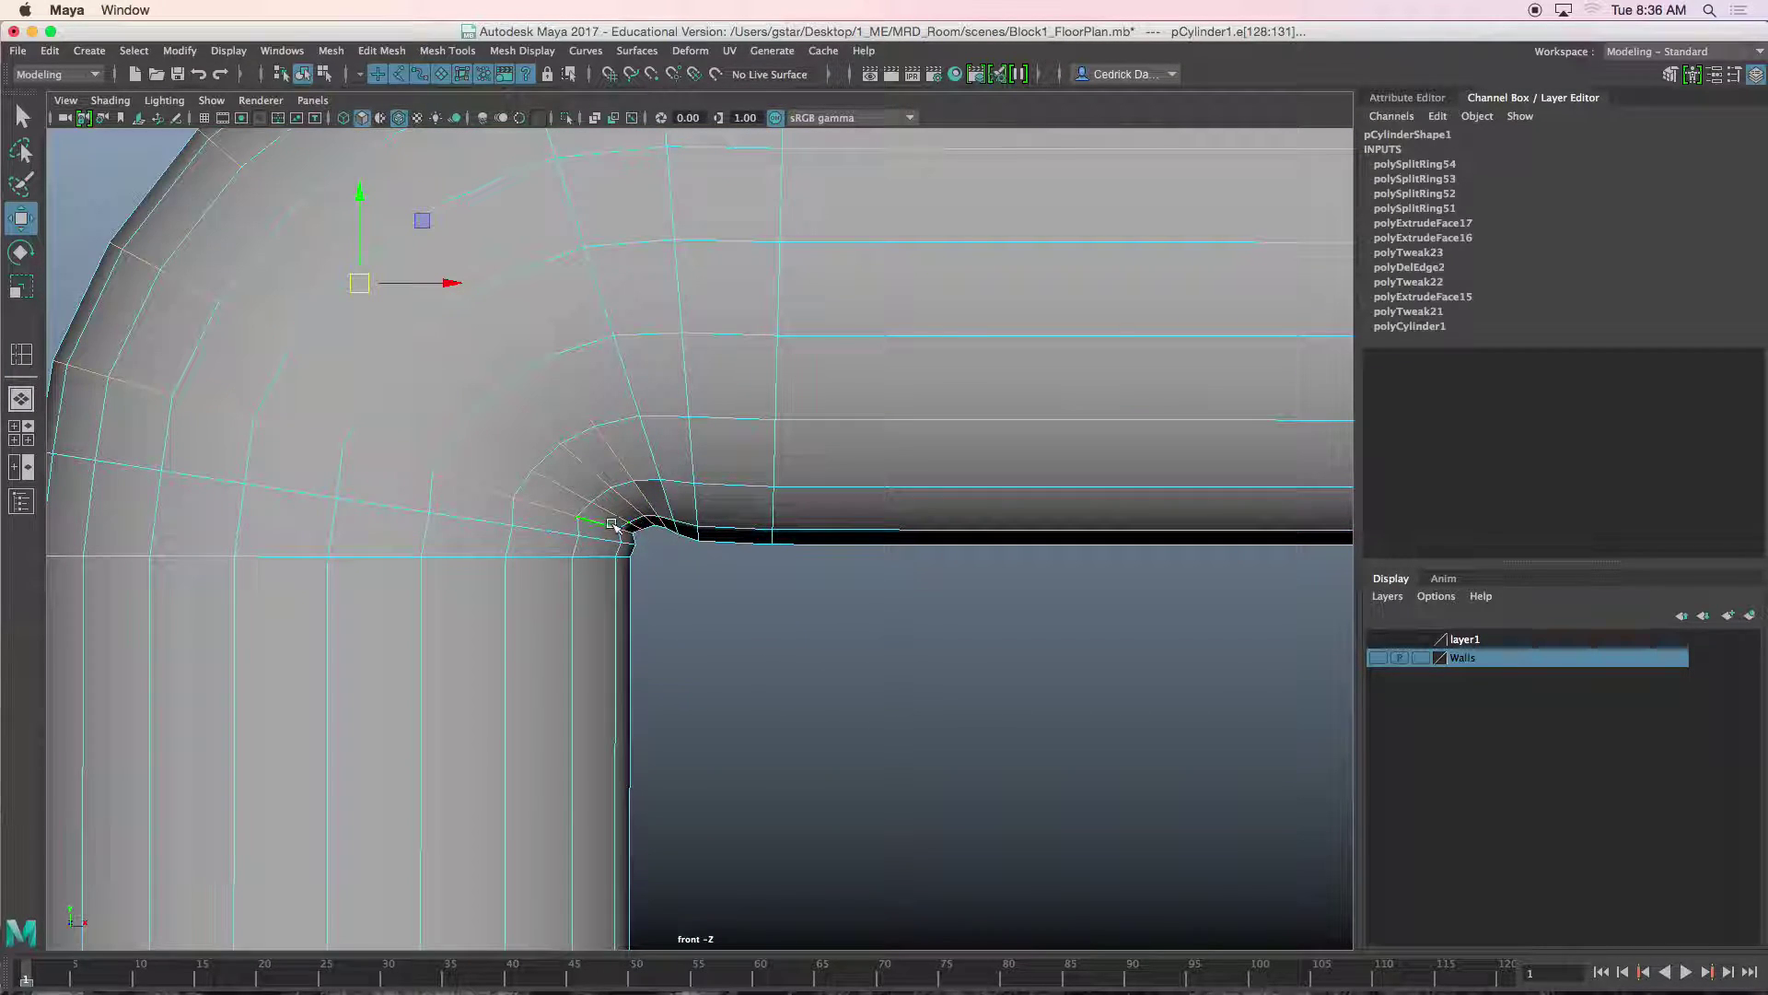
{"action": "left_click", "coordinate": [591, 528]}
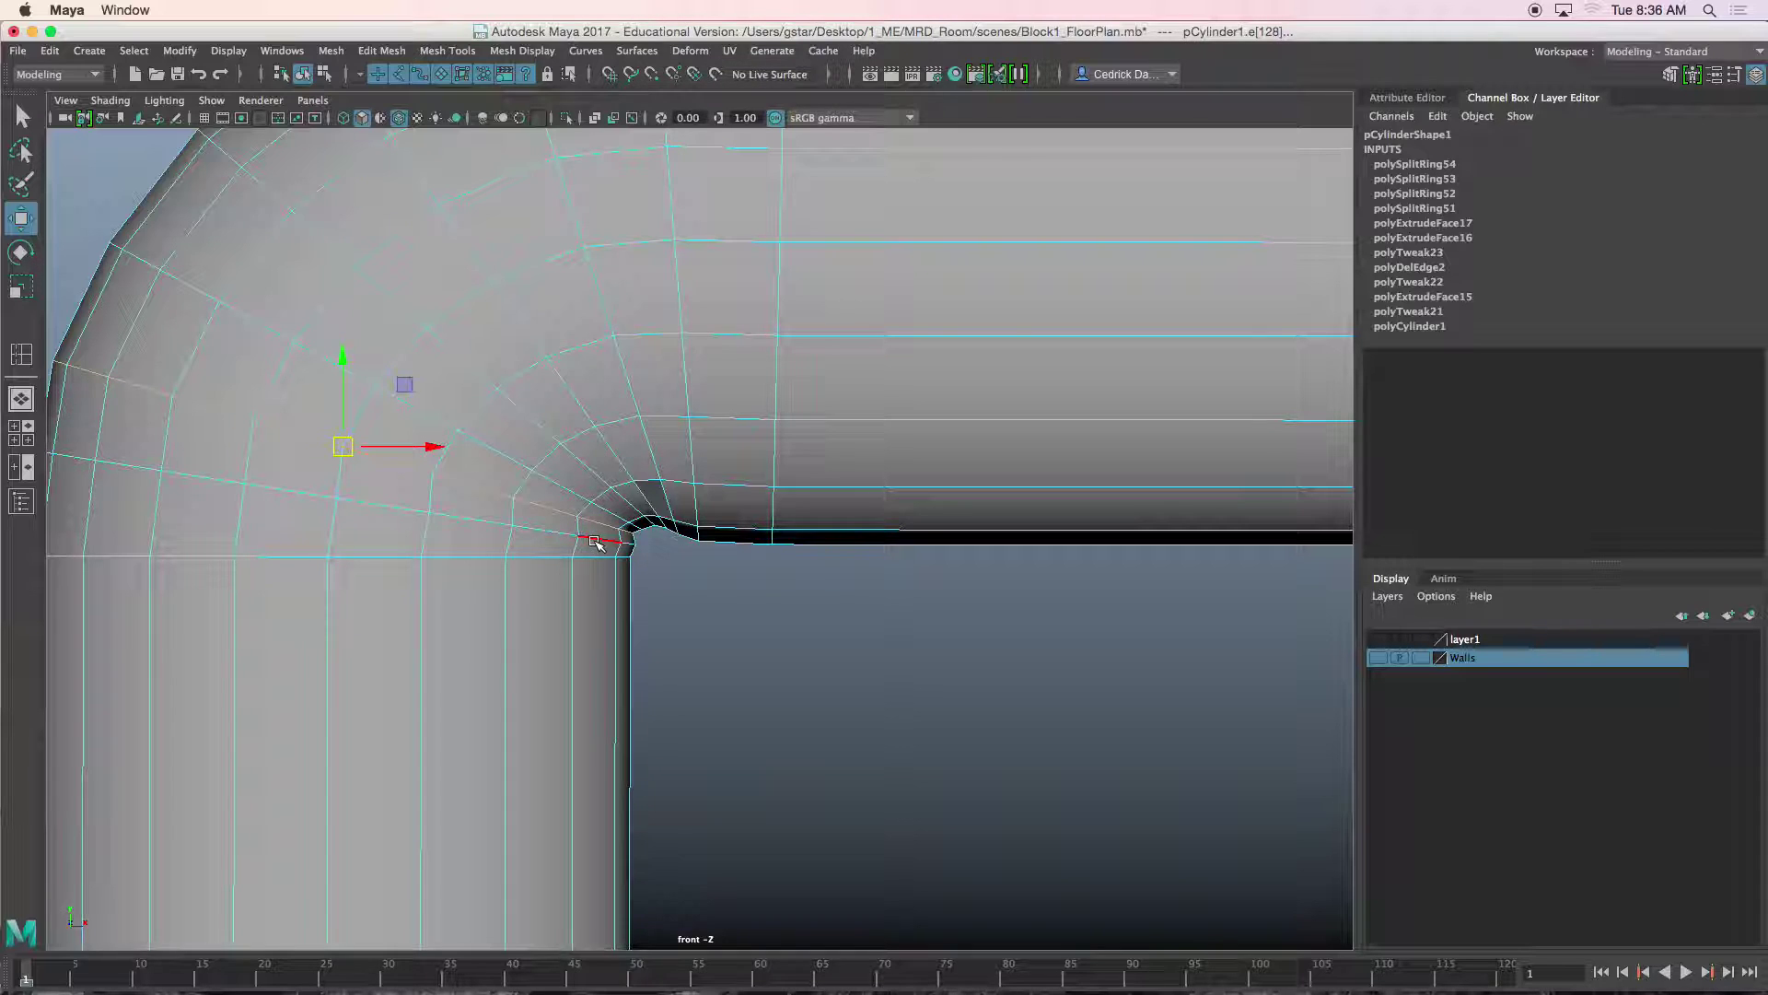
{"action": "middle_click_drag", "start_coordinate": [468, 543], "coordinate": [621, 552], "text": "alt"}
{"action": "key", "text": "r"}
{"action": "left_click", "coordinate": [619, 556]}
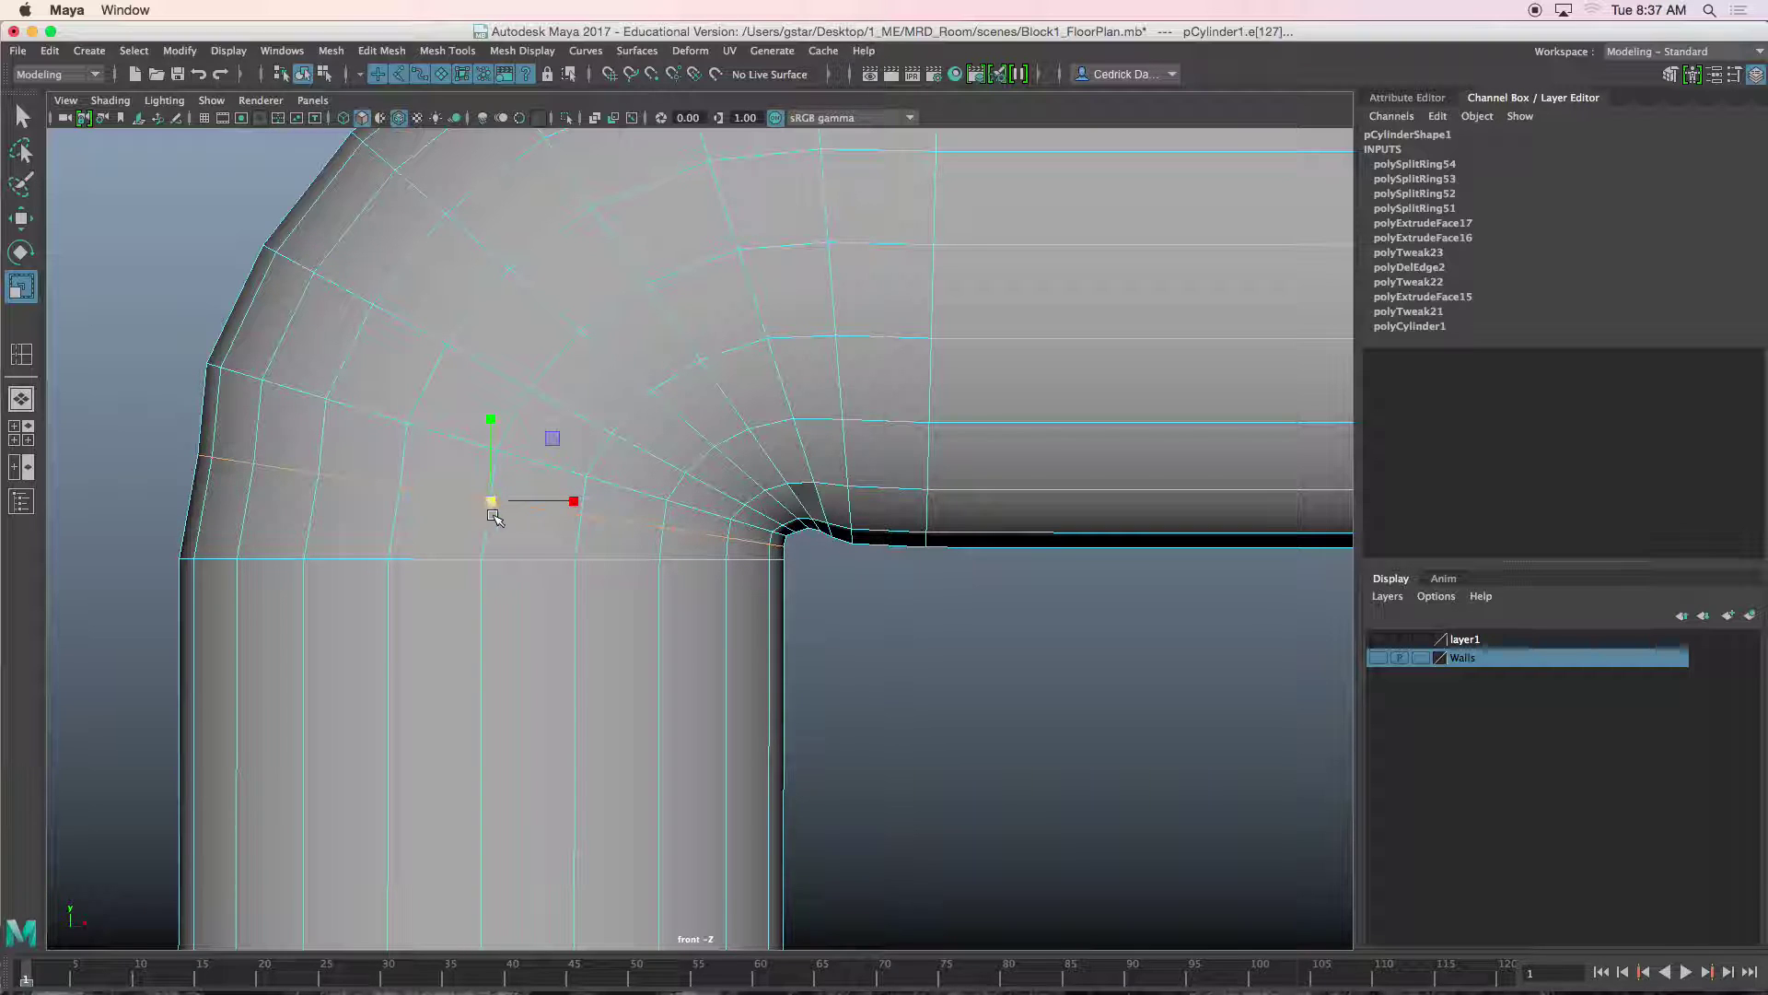
{"action": "key", "text": "w"}
{"action": "left_click_drag", "start_coordinate": [573, 503], "coordinate": [496, 502]}
{"action": "key", "text": "r"}
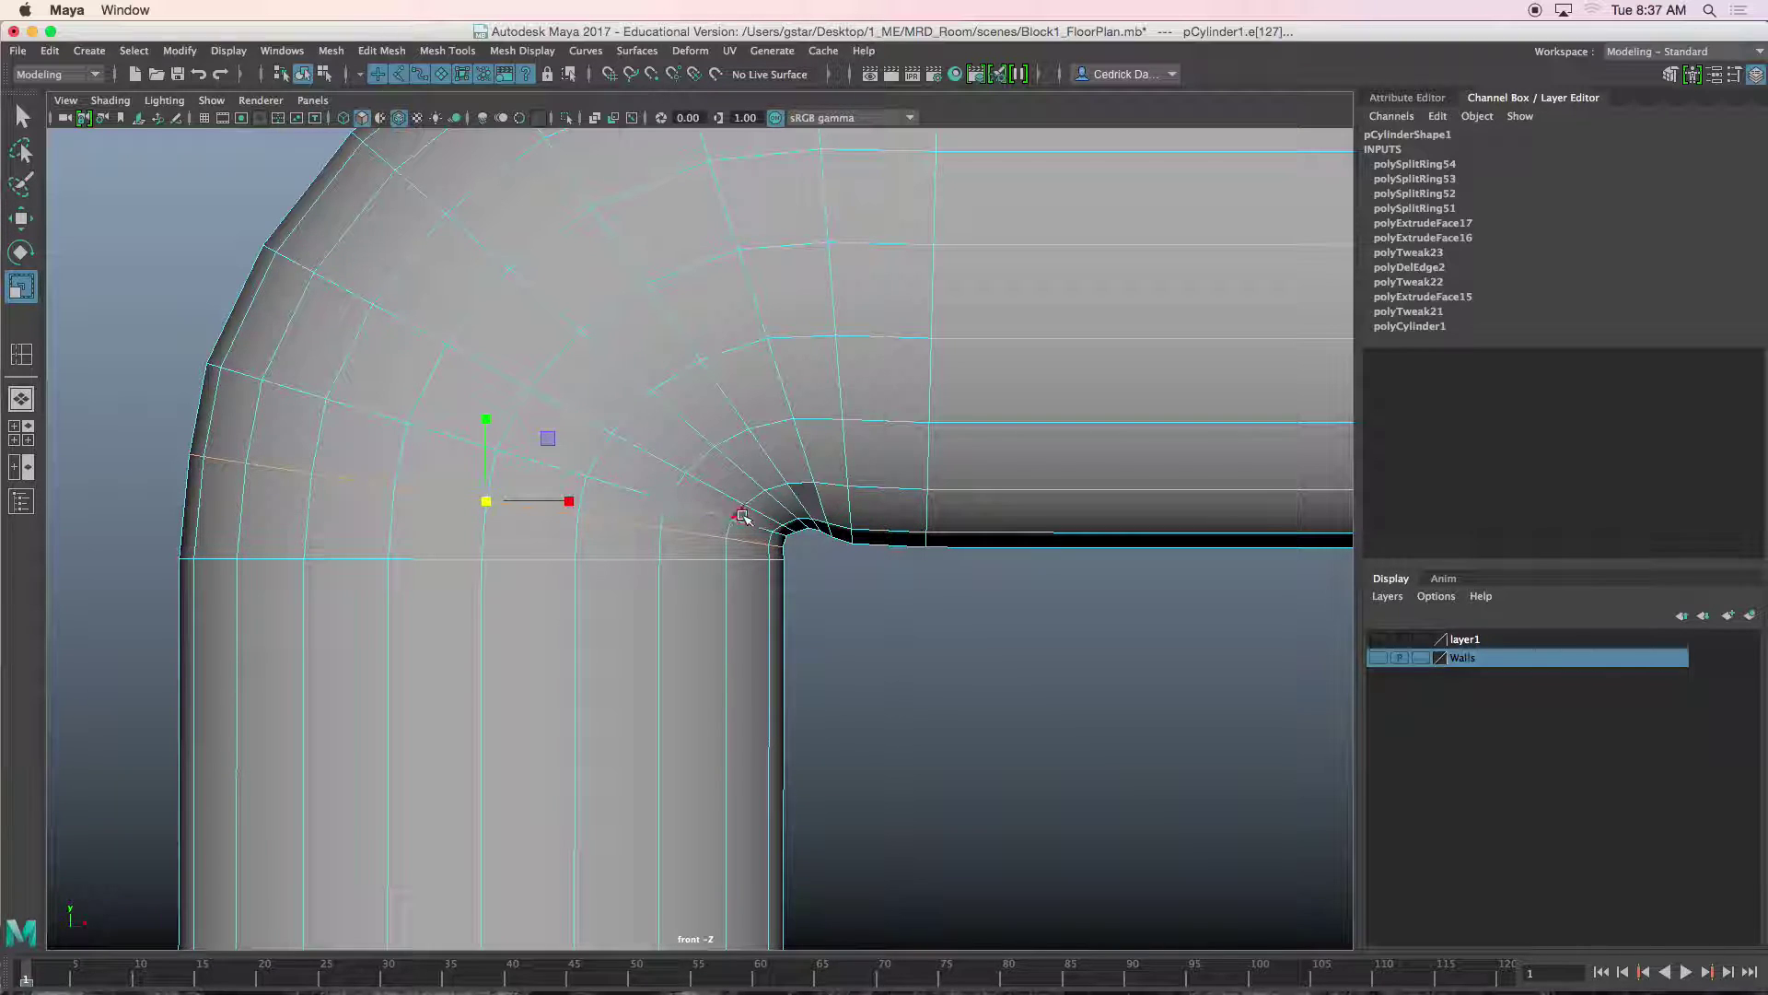
Select the seven lower edge loops of the upright pipe's bend and move them slightly down to open the inner corner.
{"action": "double_click", "coordinate": [778, 501]}
{"action": "double_click", "coordinate": [712, 485]}
{"action": "double_click", "coordinate": [707, 512]}
{"action": "double_click", "coordinate": [695, 532]}
{"action": "double_click", "coordinate": [686, 560]}
{"action": "double_click", "coordinate": [688, 532], "text": "shift"}
{"action": "double_click", "coordinate": [689, 508], "text": "shift"}
{"action": "double_click", "coordinate": [673, 468], "text": "shift"}
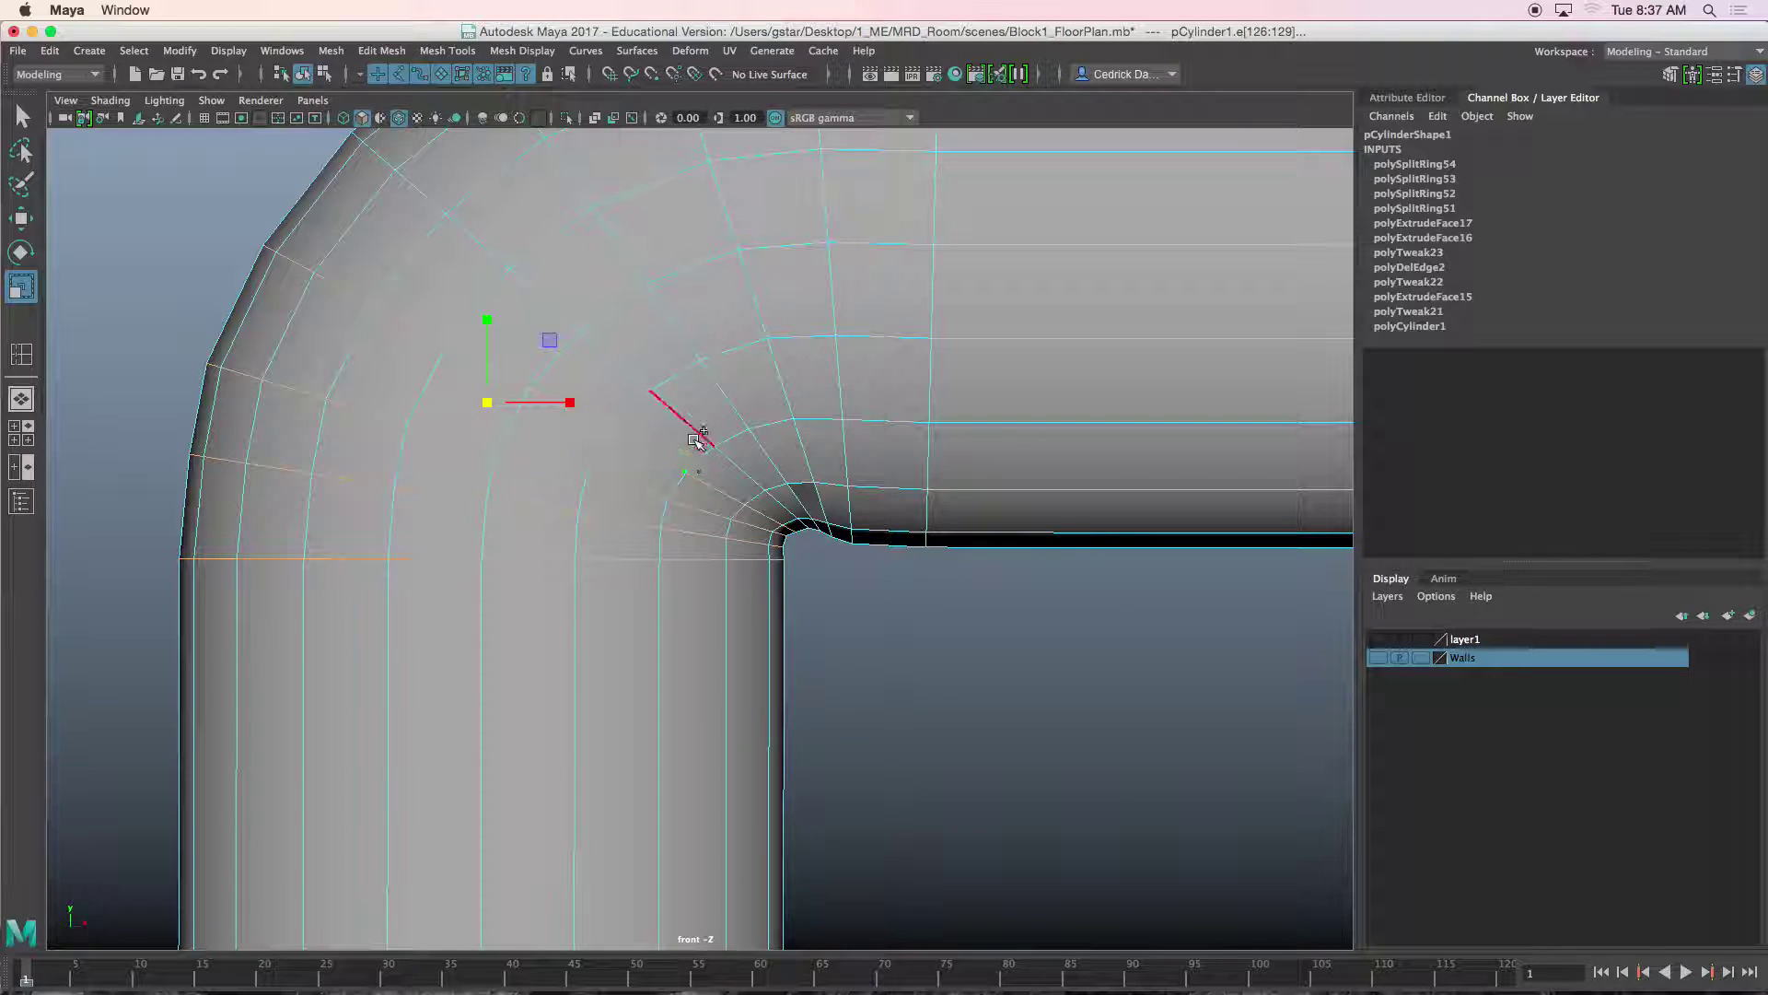
{"action": "double_click", "coordinate": [686, 431], "text": "shift"}
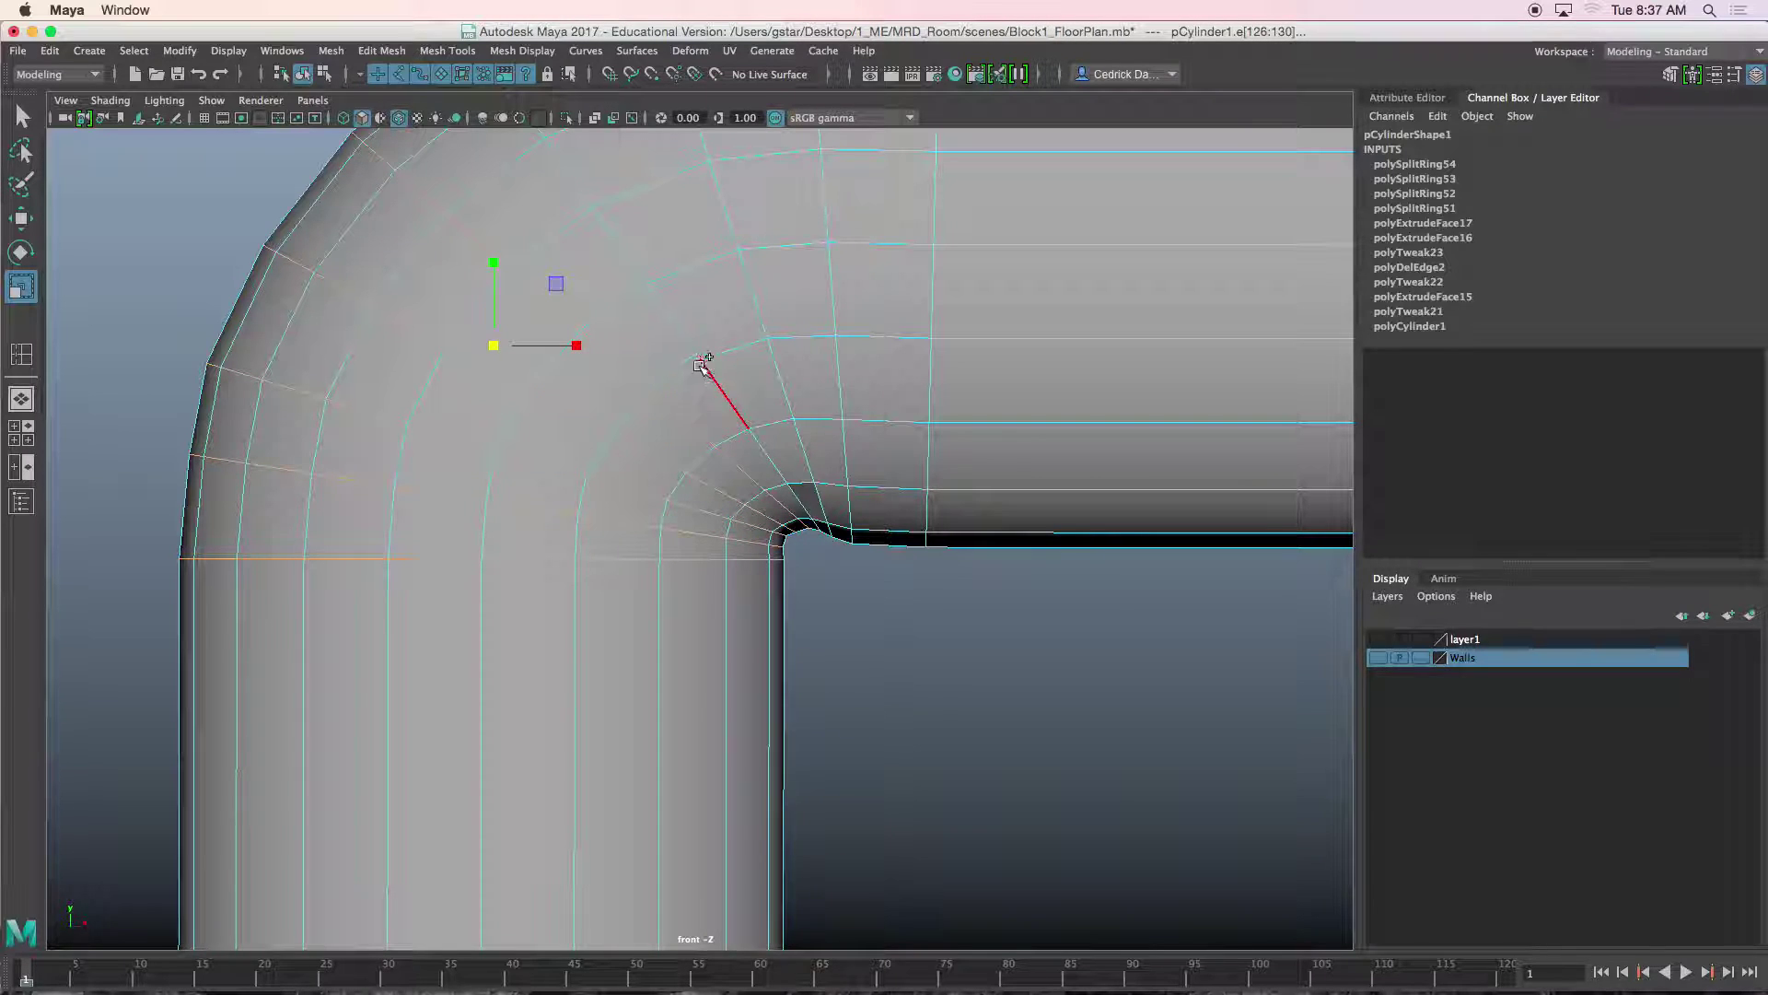
{"action": "key", "text": "w"}
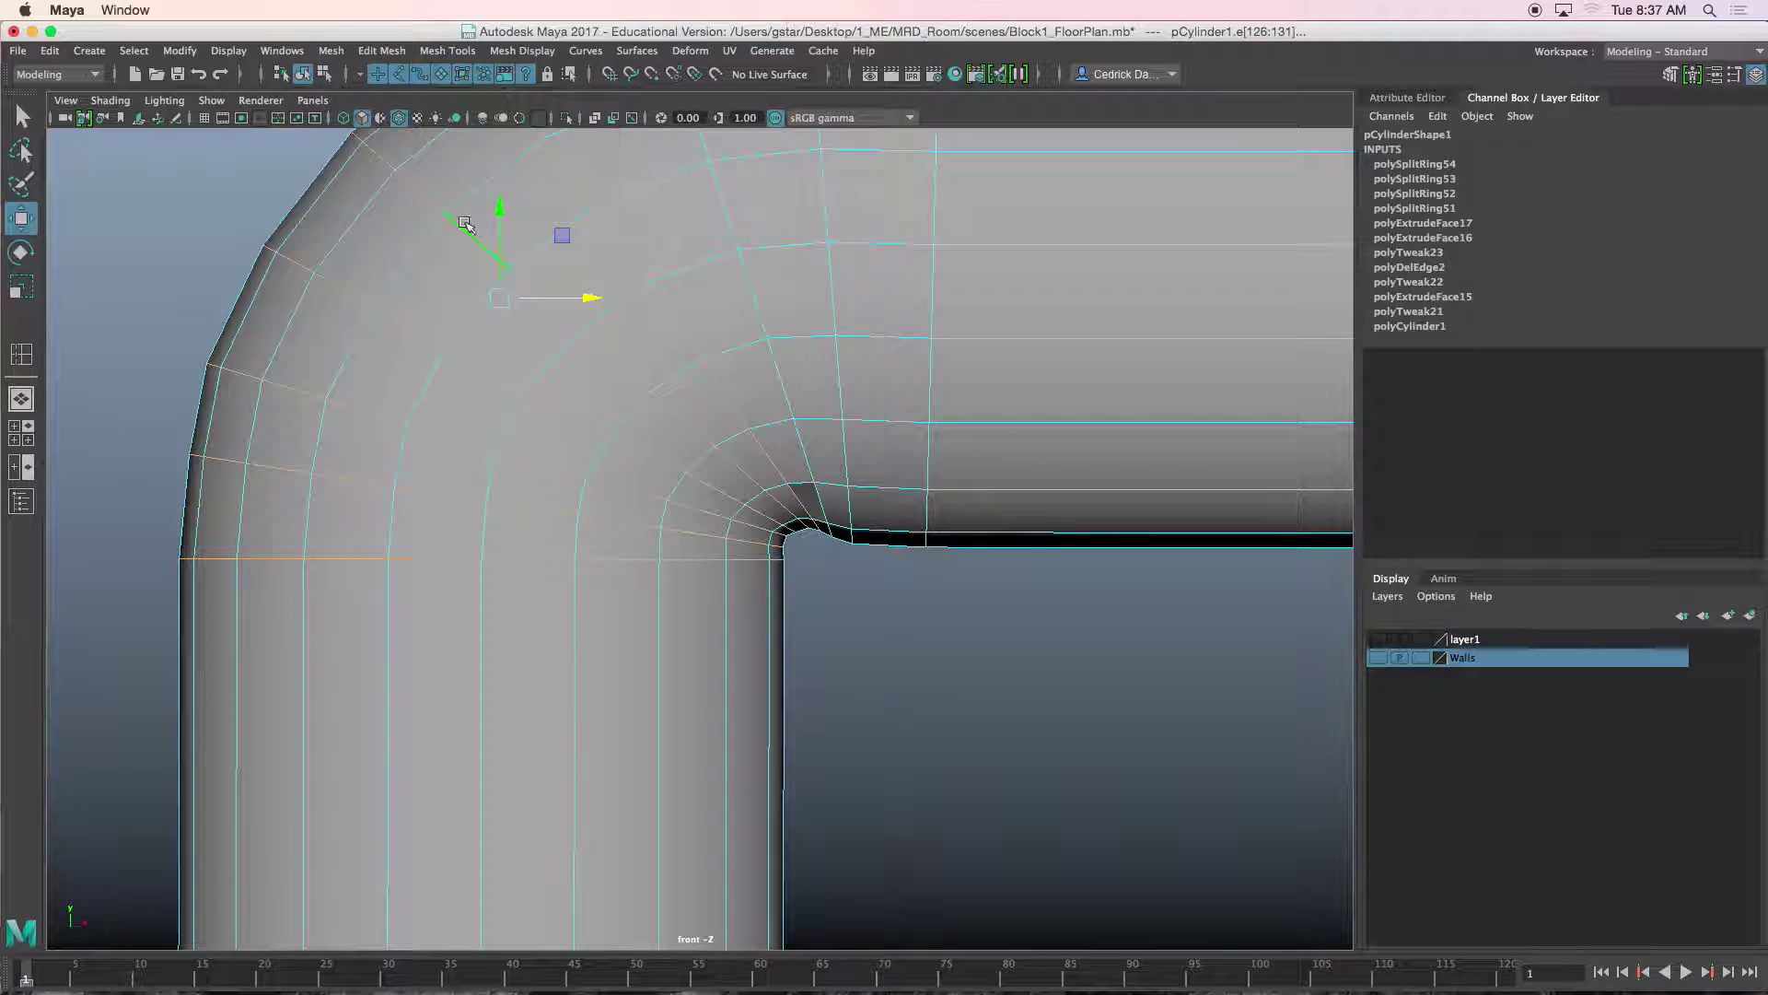
{"action": "mouse_move", "coordinate": [487, 204]}
{"action": "left_mouse_down"}
{"action": "mouse_move", "coordinate": [497, 215]}
{"action": "mouse_move", "coordinate": [512, 180]}
{"action": "left_mouse_up"}
{"action": "left_click", "coordinate": [760, 318], "text": "shift"}
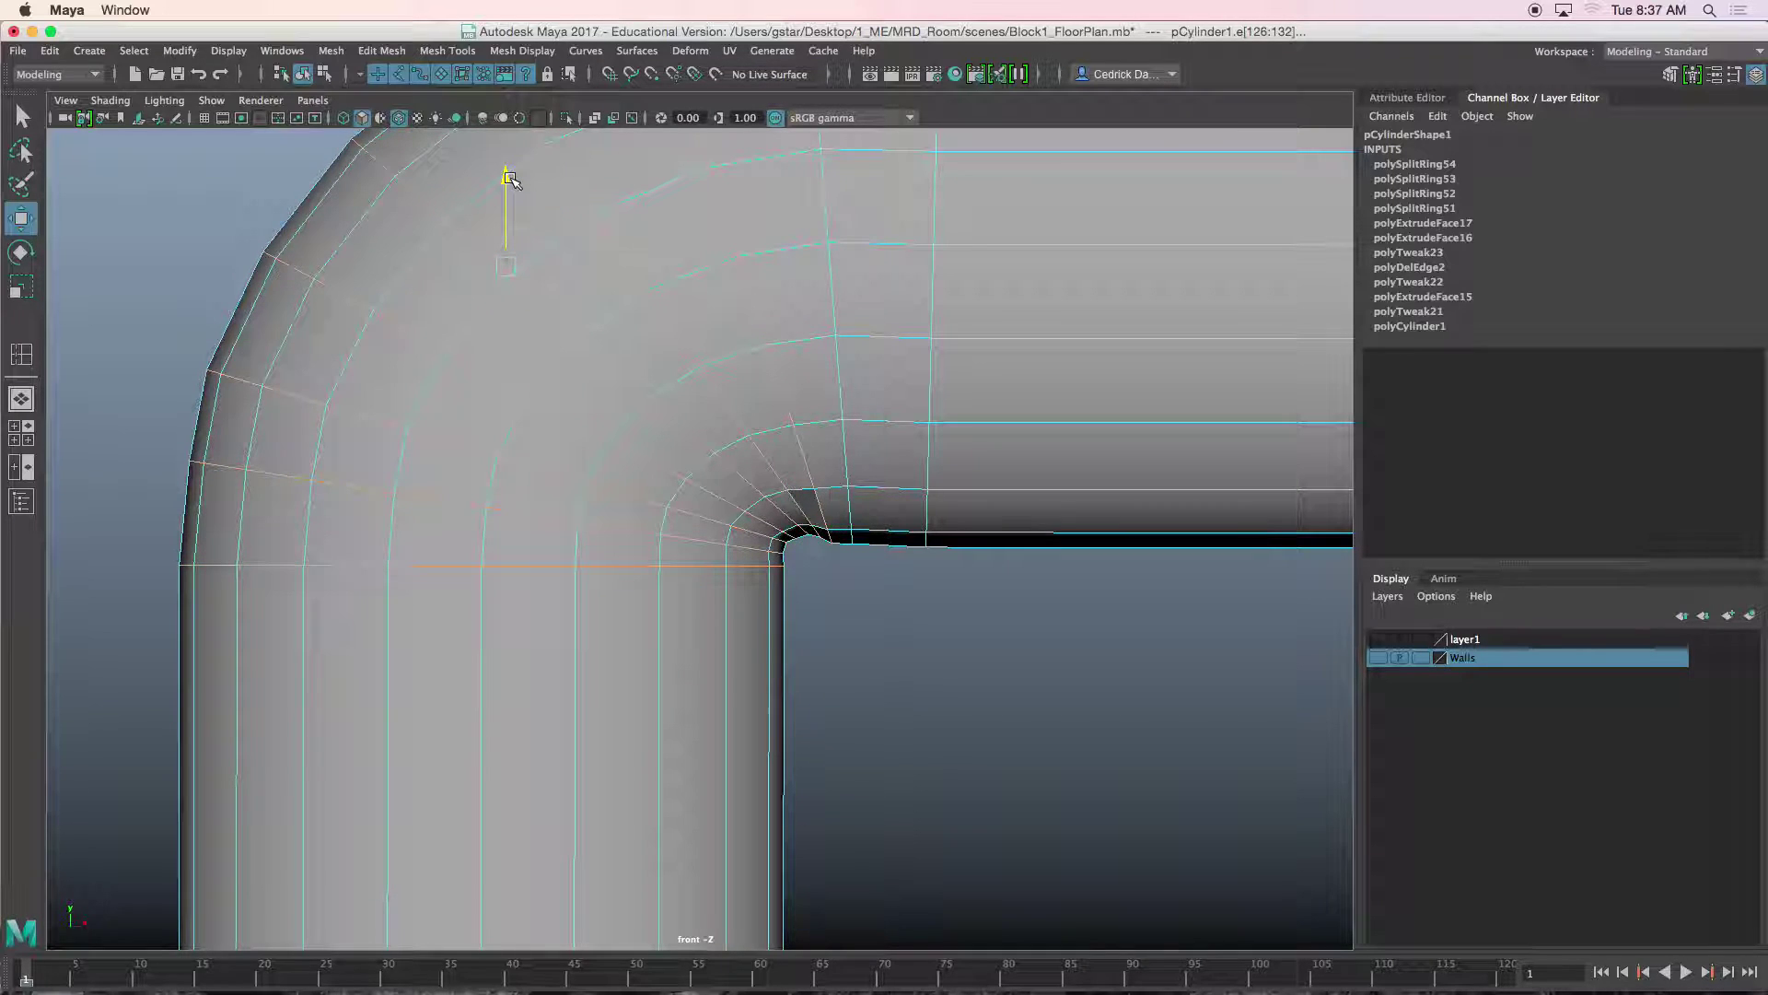
Reselect only the six lowest edge loops of the upright pipe's bend and lower them slightly further.
{"action": "left_click", "coordinate": [694, 352]}
{"action": "left_click", "coordinate": [613, 361], "text": "shift"}
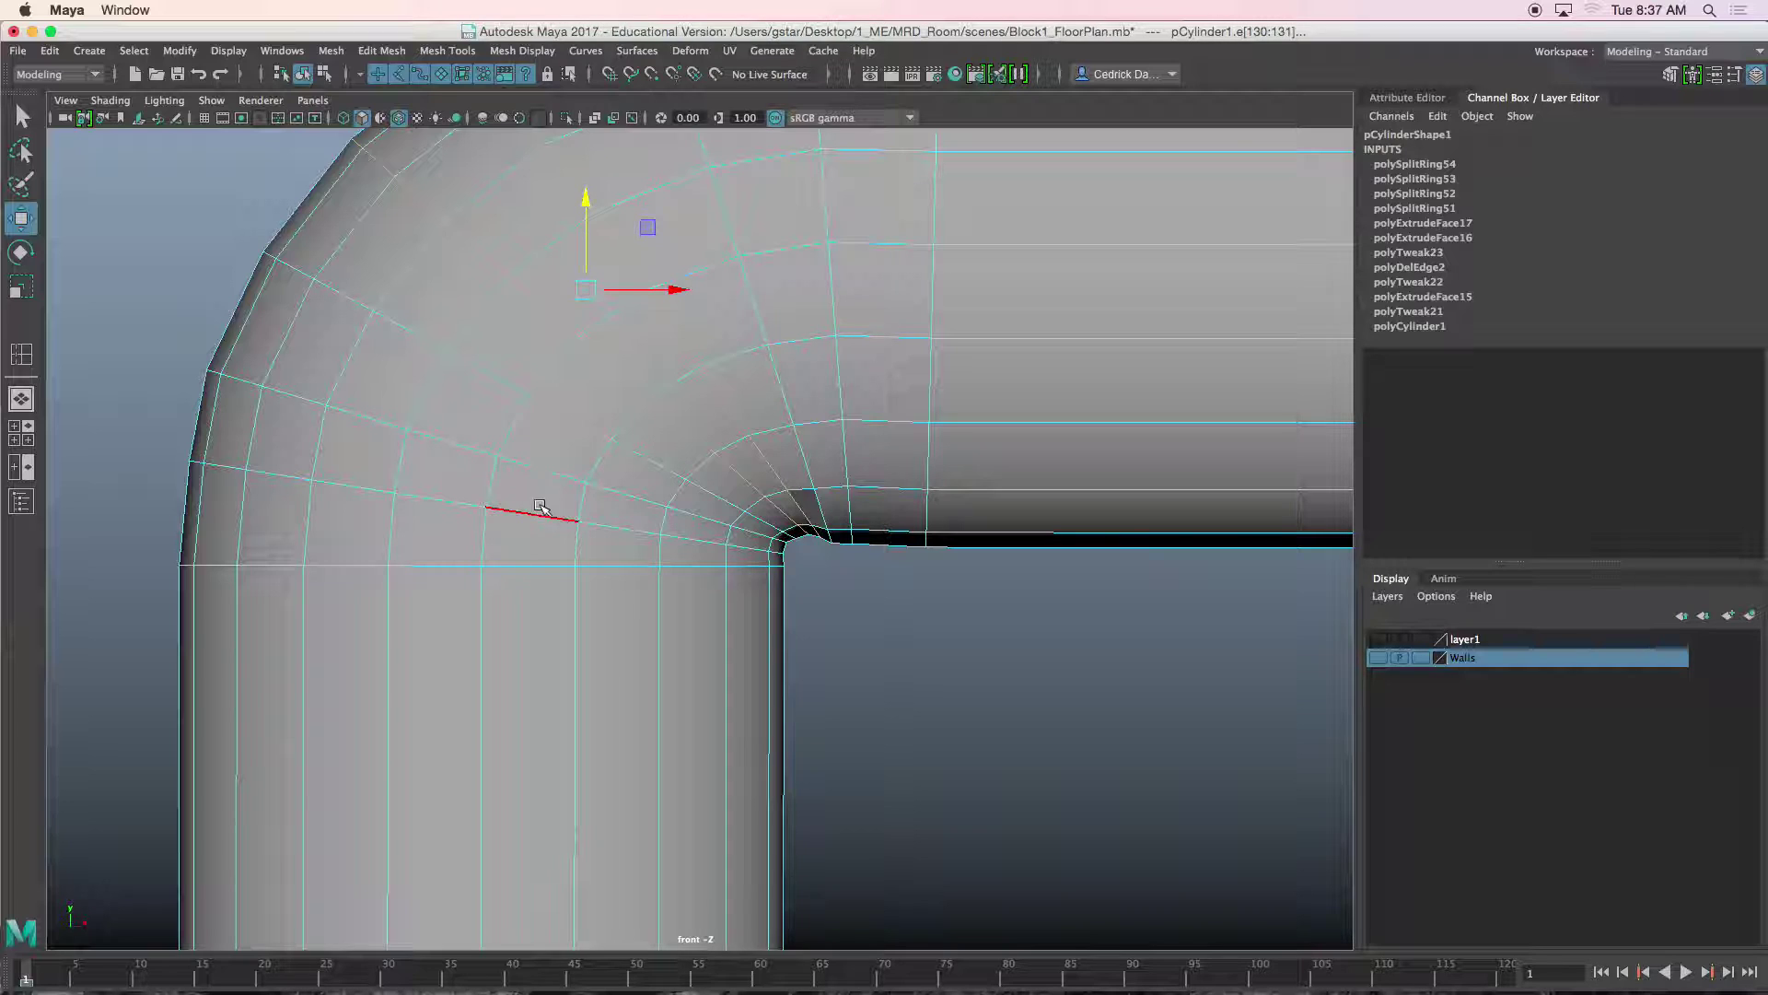
{"action": "left_click", "coordinate": [617, 373], "text": "shift"}
{"action": "left_click", "coordinate": [617, 373], "text": "shift"}
{"action": "left_click", "coordinate": [580, 447], "text": "shift"}
{"action": "left_click", "coordinate": [551, 516], "text": "shift"}
{"action": "left_click", "coordinate": [541, 562], "text": "shift"}
{"action": "left_click_drag", "start_coordinate": [511, 214], "coordinate": [511, 224]}
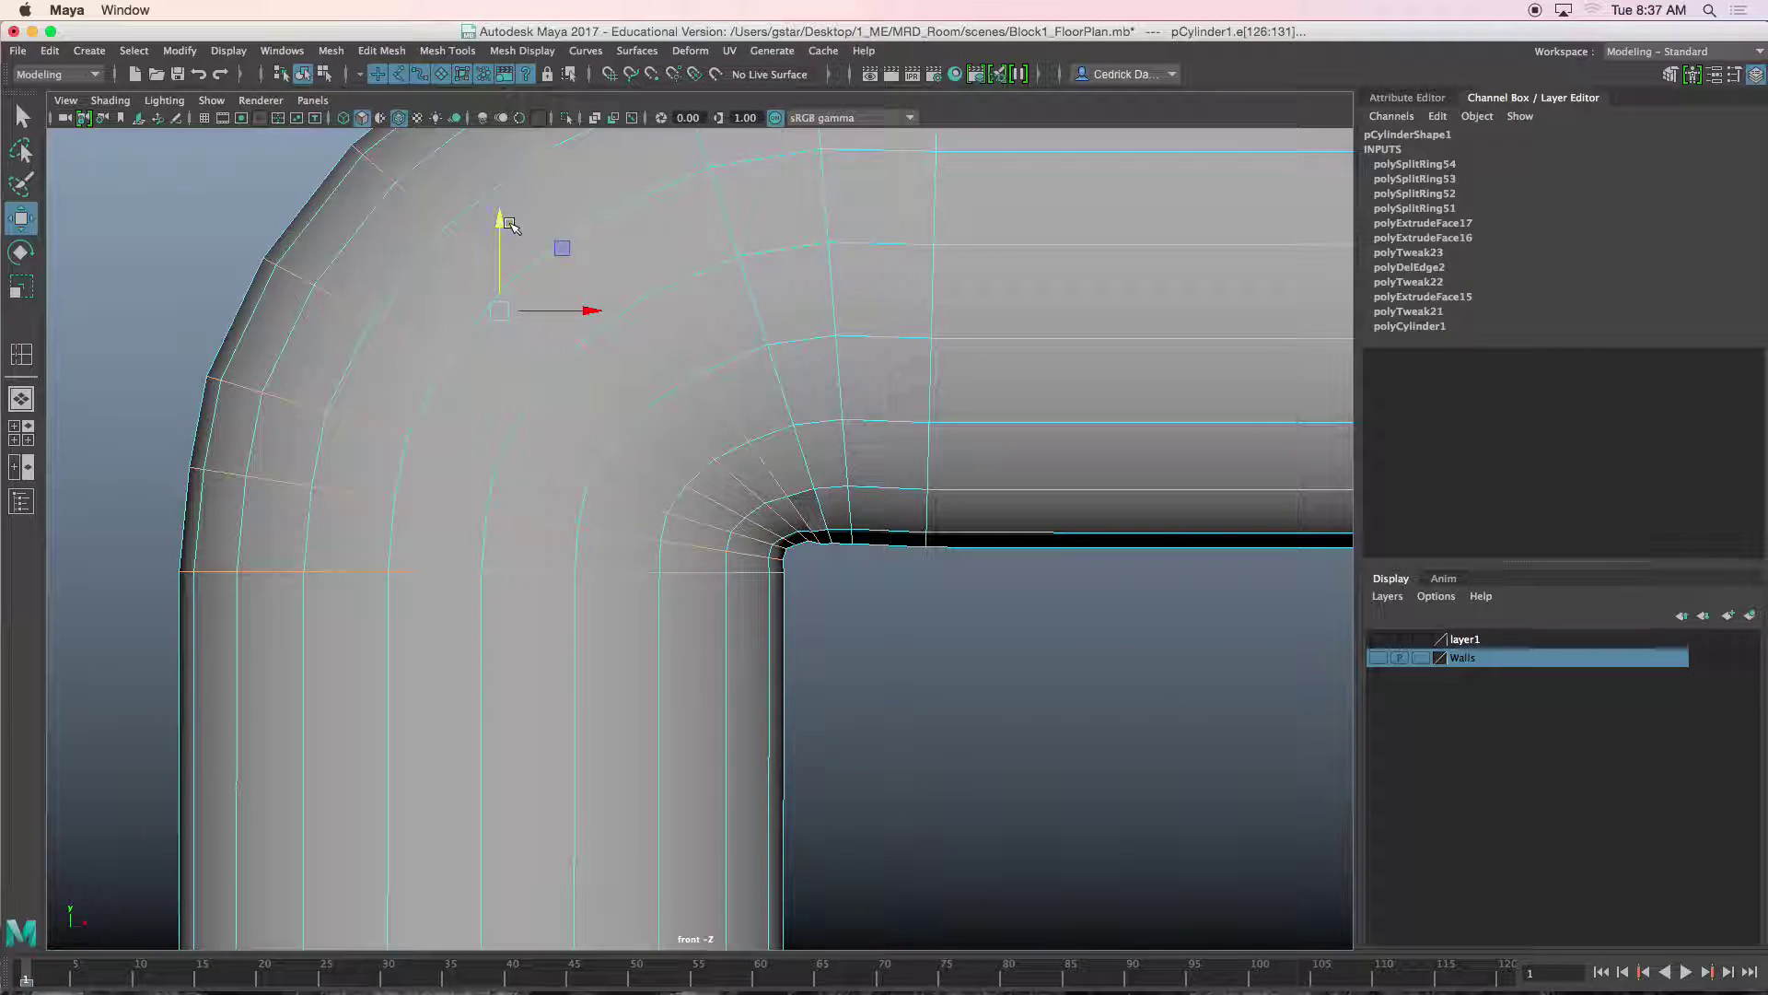
Select the vertices at the bottom end of the faucet's upright pipe and raise them above the countertop.
{"action": "scroll", "coordinate": [665, 379], "scroll_direction": "down", "scroll_amount": 3}
{"action": "scroll", "coordinate": [734, 438], "scroll_direction": "down", "scroll_amount": 4}
{"action": "right_click_drag", "start_coordinate": [868, 431], "coordinate": [936, 398]}
{"action": "scroll", "coordinate": [936, 398], "scroll_direction": "down", "scroll_amount": 2}
{"action": "middle_click_drag", "start_coordinate": [875, 644], "coordinate": [912, 433], "text": "alt"}
{"action": "scroll", "coordinate": [907, 474], "scroll_direction": "down", "scroll_amount": 3}
{"action": "middle_click_drag", "start_coordinate": [882, 627], "coordinate": [909, 453], "text": "alt"}
{"action": "scroll", "coordinate": [898, 470], "scroll_direction": "up", "scroll_amount": 2}
{"action": "scroll", "coordinate": [920, 419], "scroll_direction": "up", "scroll_amount": 3}
{"action": "middle_click_drag", "start_coordinate": [931, 390], "coordinate": [864, 427], "text": "alt"}
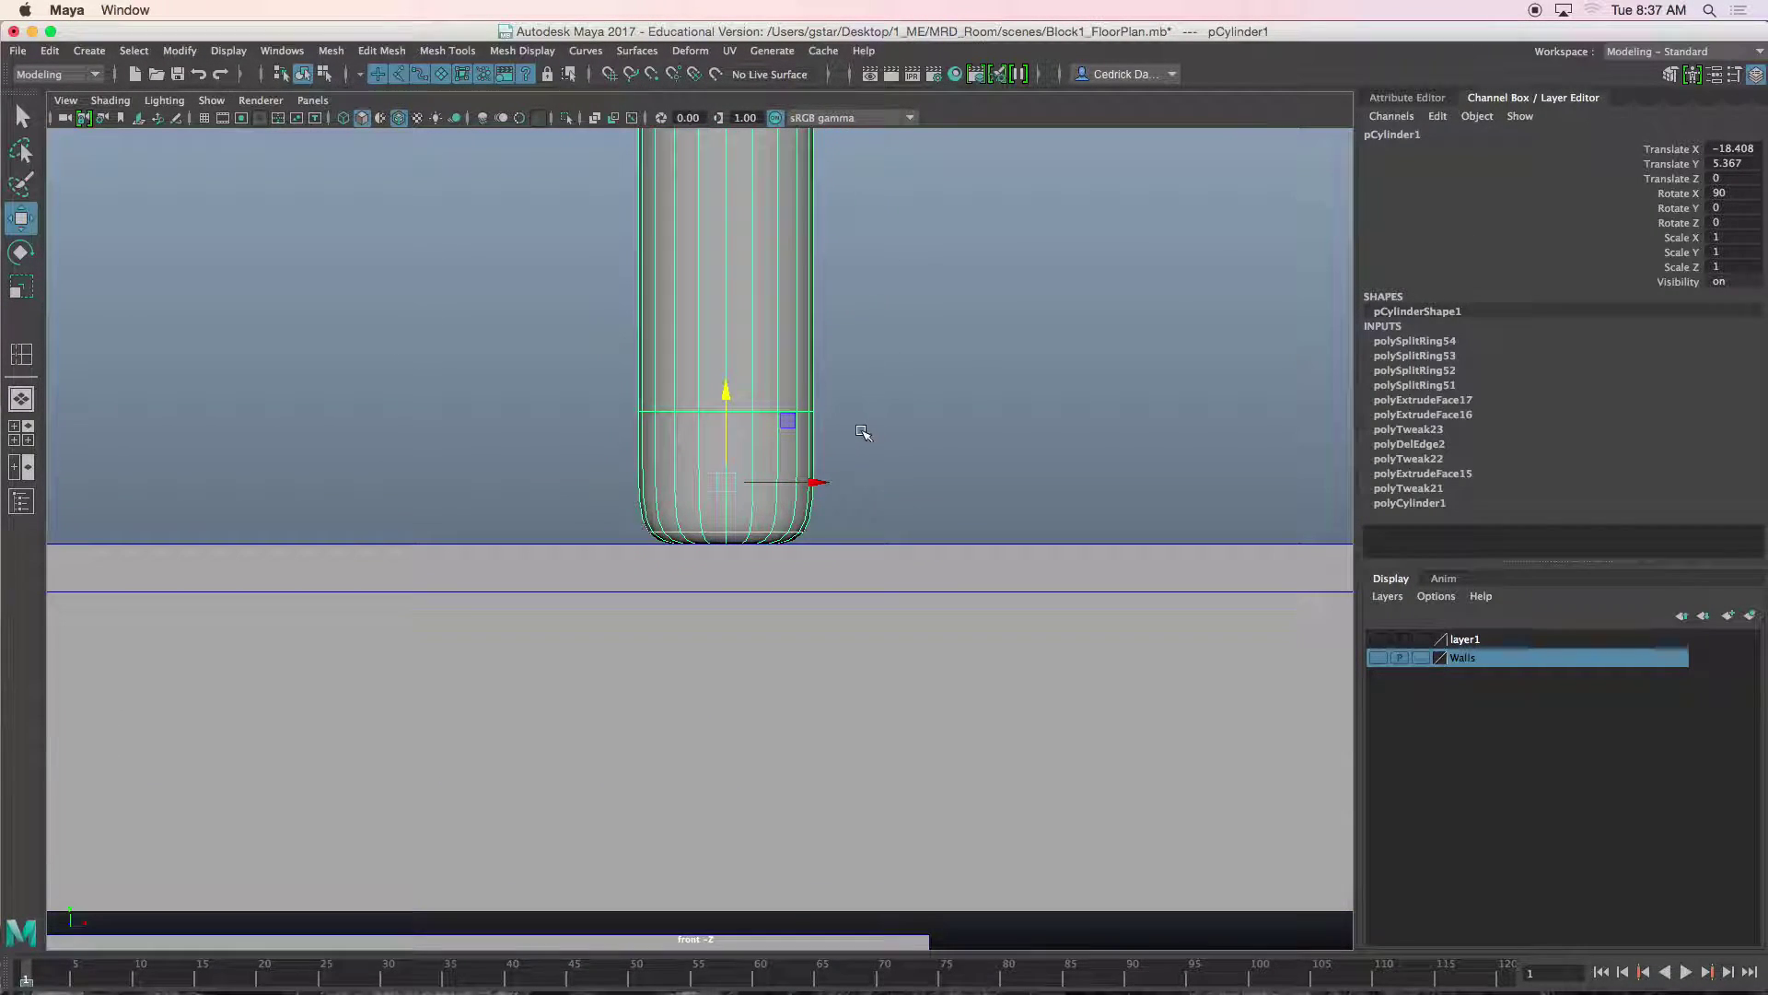
{"action": "scroll", "coordinate": [694, 428], "scroll_direction": "up", "scroll_amount": 2}
{"action": "right_click_drag", "start_coordinate": [682, 356], "coordinate": [679, 407]}
{"action": "middle_click_drag", "start_coordinate": [661, 457], "coordinate": [680, 535], "text": "alt"}
{"action": "right_click_drag", "start_coordinate": [742, 466], "coordinate": [651, 462]}
{"action": "left_click_drag", "start_coordinate": [513, 384], "coordinate": [960, 744]}
{"action": "left_click_drag", "start_coordinate": [743, 411], "coordinate": [702, 293]}
Extrude the upright pipe's bottom cap faces and scale them outward, and extrude again downward to form a wider base flange.
{"action": "right_click_drag", "start_coordinate": [669, 339], "coordinate": [673, 402]}
{"action": "left_click_drag", "start_coordinate": [501, 381], "coordinate": [882, 480]}
{"action": "left_click_drag", "start_coordinate": [990, 382], "coordinate": [983, 387]}
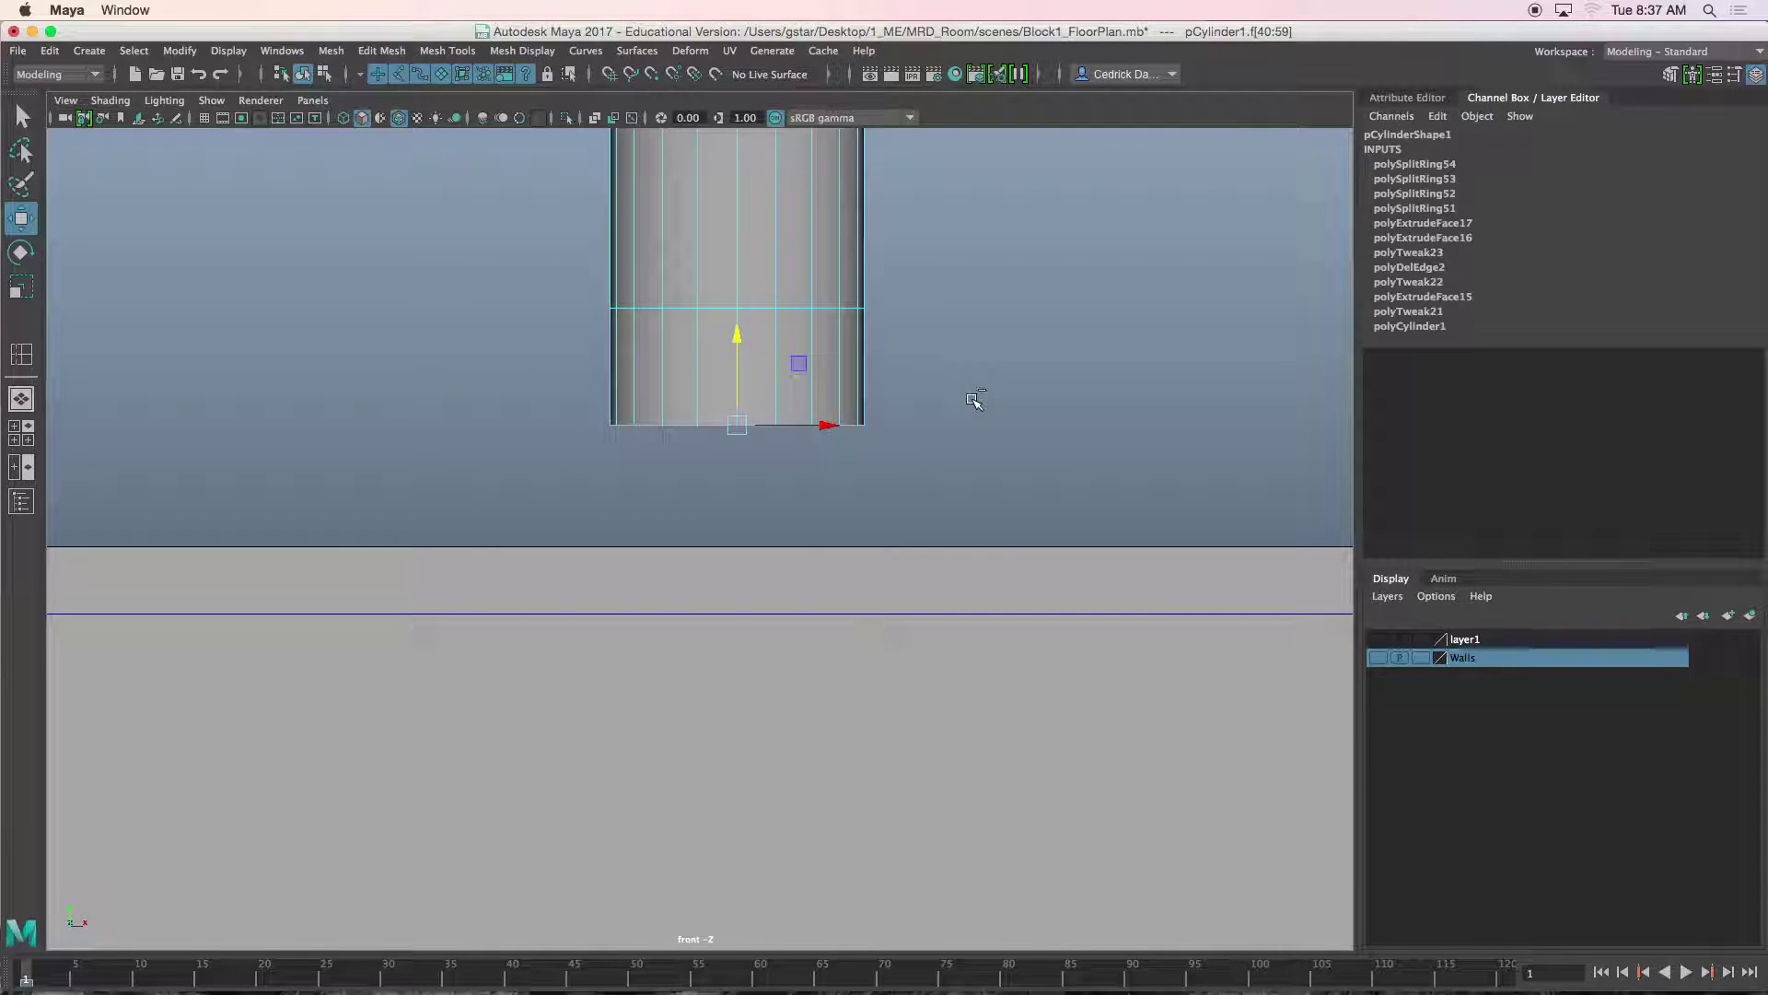
{"action": "key", "text": "ctrl+e"}
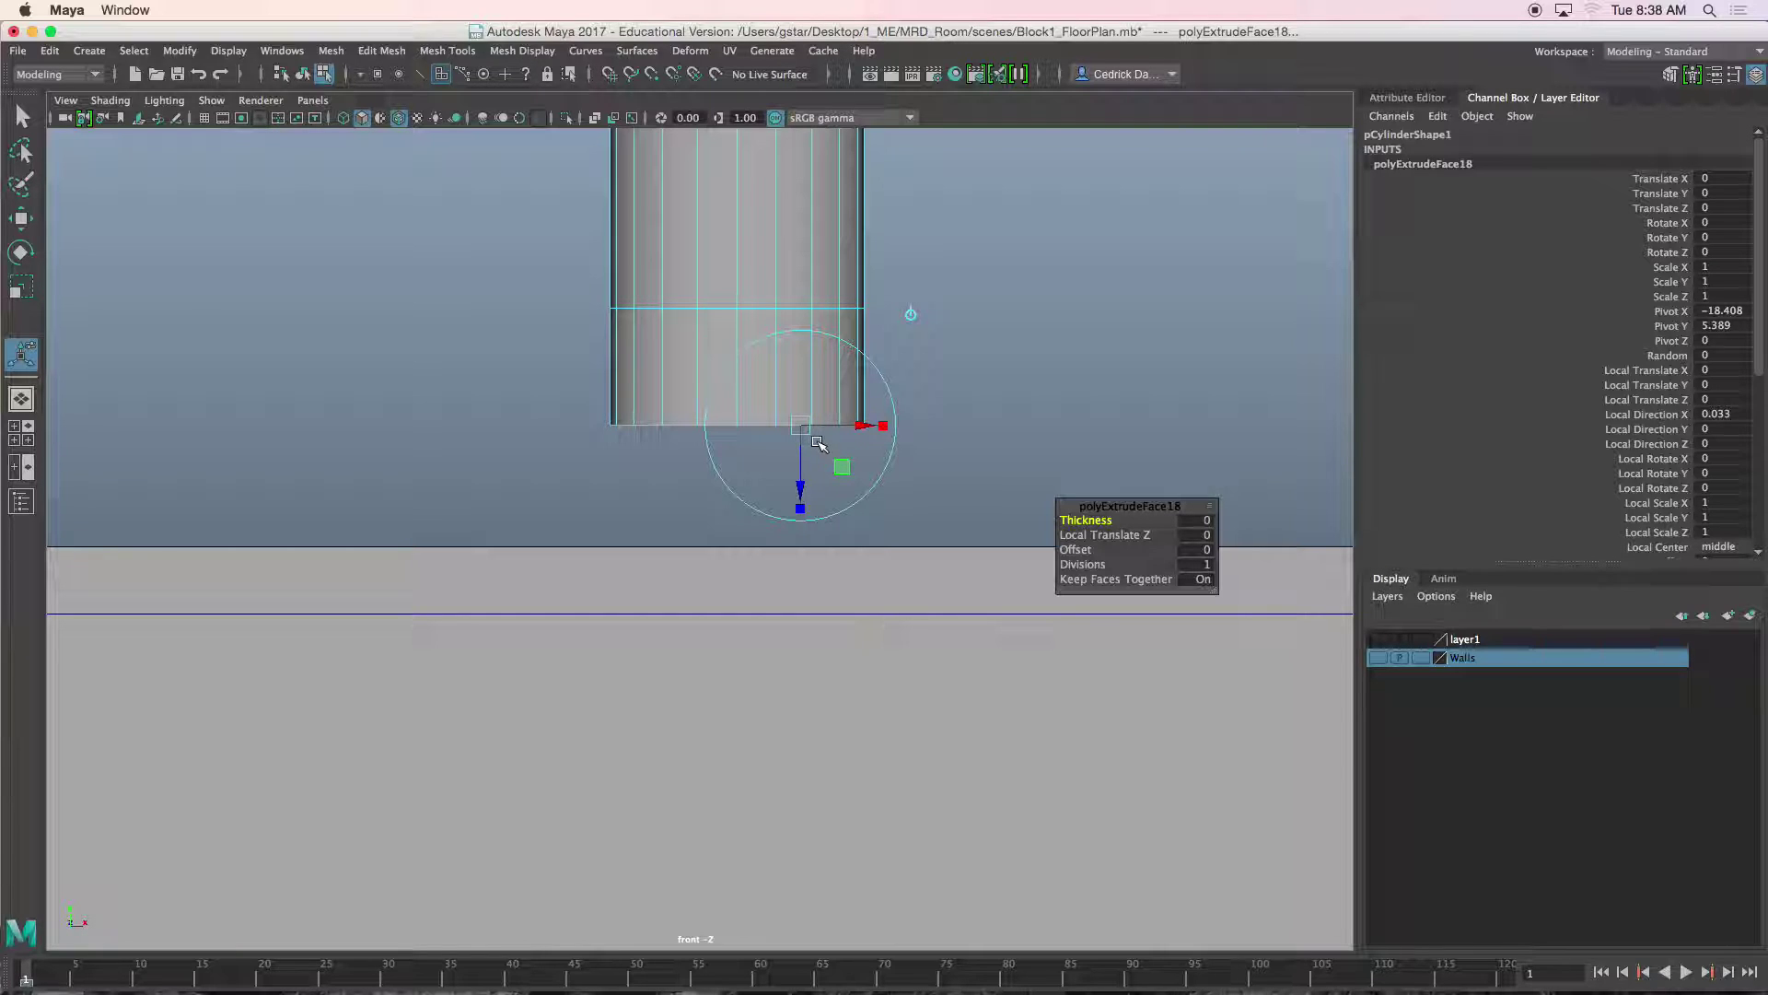
{"action": "key", "text": "r"}
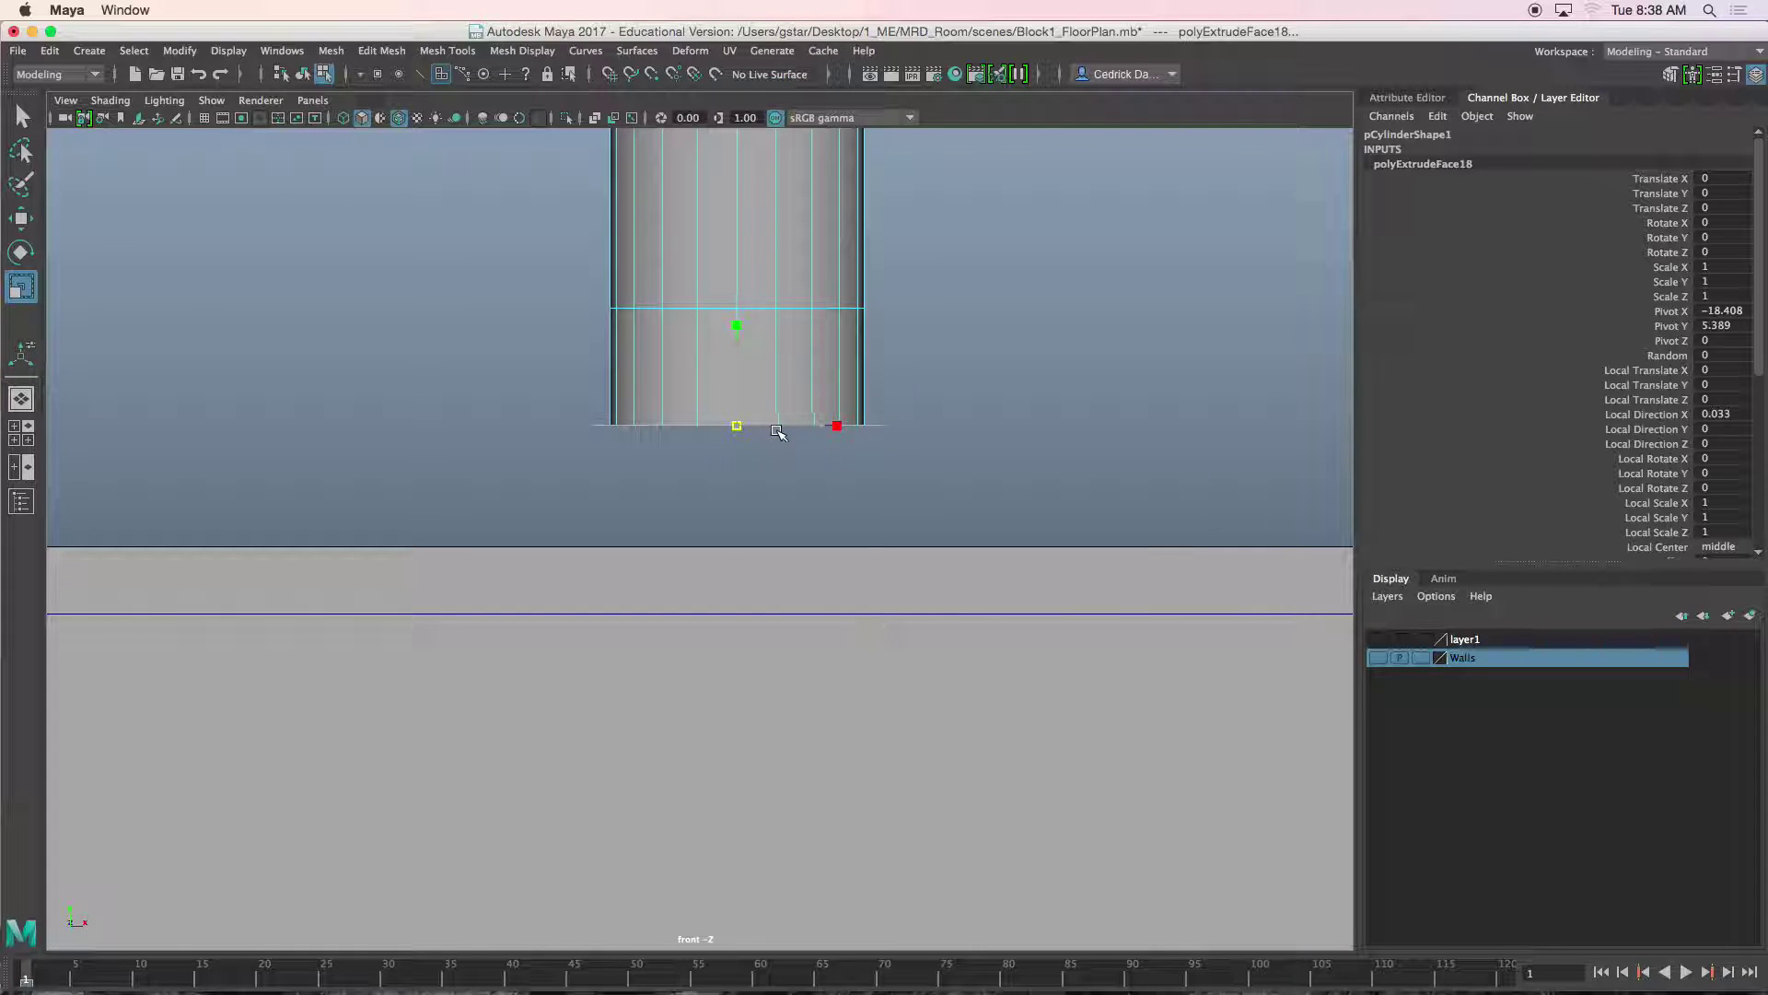
{"action": "key", "text": "ctrl+e"}
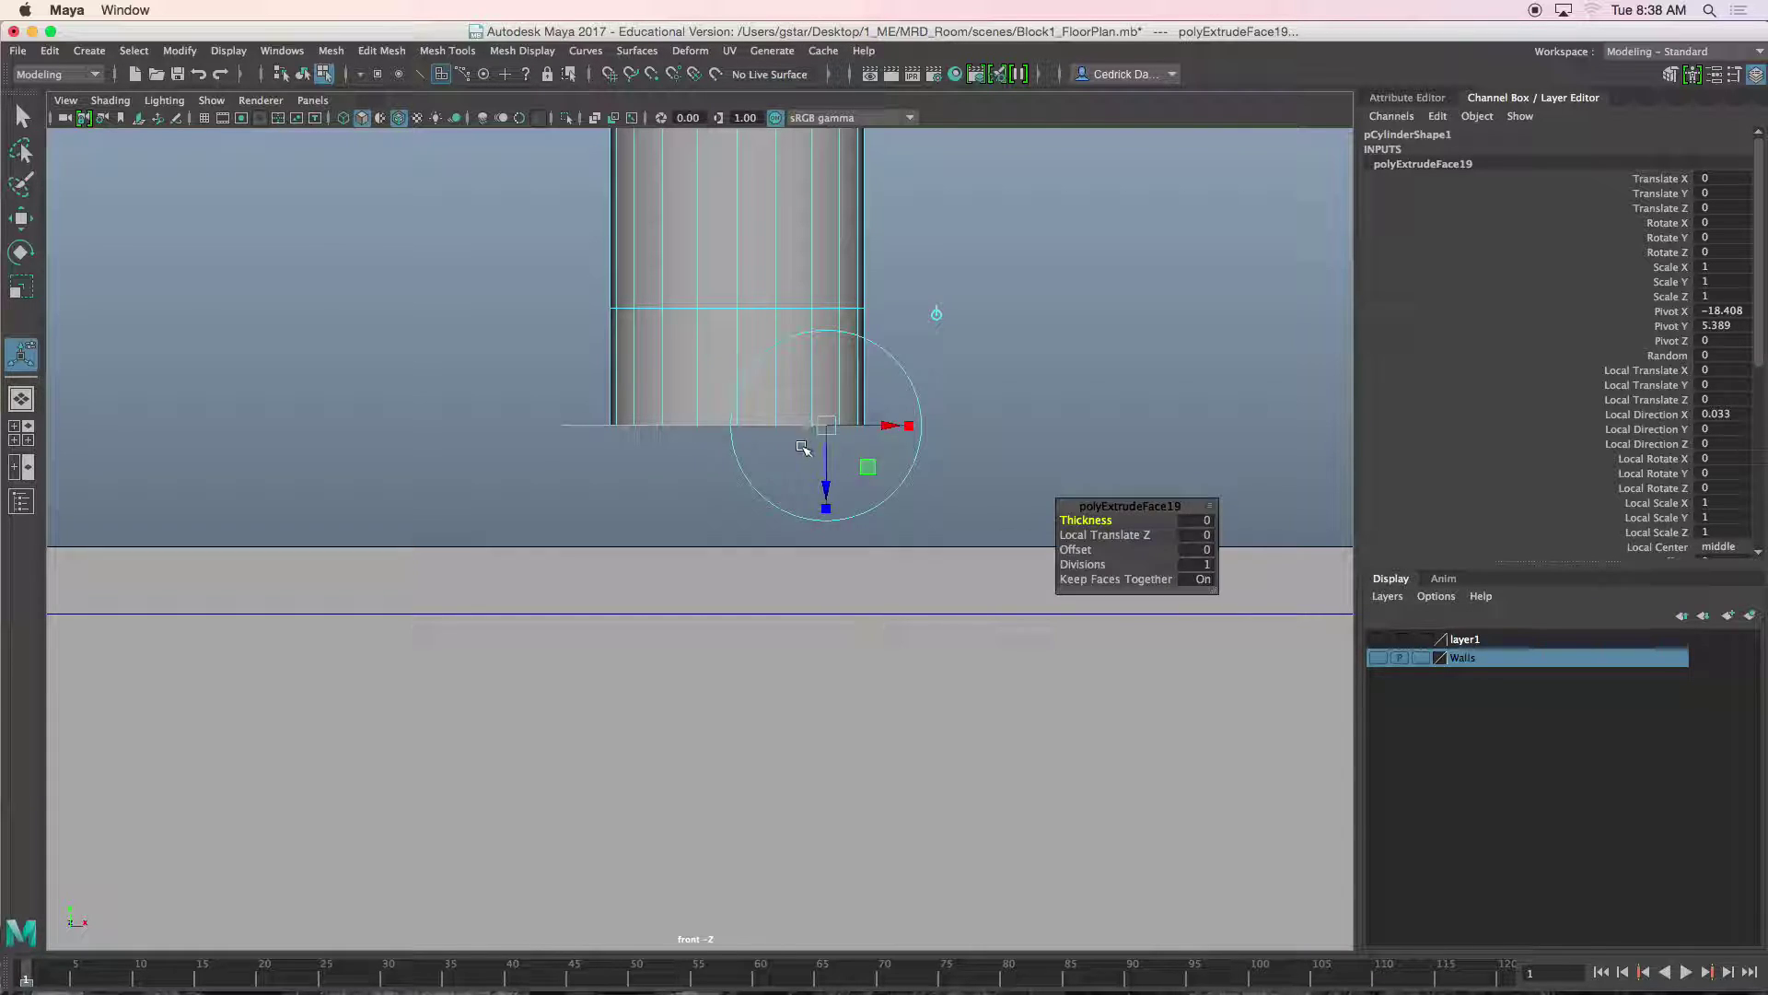
{"action": "key", "text": "w"}
{"action": "left_click_drag", "start_coordinate": [738, 336], "coordinate": [739, 466]}
Select the whole faucet in the perspective view and rotate it to -180 degrees about Y.
{"action": "key", "text": "space"}
{"action": "key", "text": "space"}
{"action": "left_click_drag", "start_coordinate": [916, 399], "coordinate": [569, 461], "text": "alt"}
{"action": "right_click_drag", "start_coordinate": [581, 390], "coordinate": [649, 361]}
{"action": "scroll", "coordinate": [590, 398], "scroll_direction": "down", "scroll_amount": 10}
{"action": "left_click_drag", "start_coordinate": [589, 396], "coordinate": [935, 174], "text": "alt"}
{"action": "middle_click_drag", "start_coordinate": [648, 605], "coordinate": [665, 511], "text": "alt"}
{"action": "left_click_drag", "start_coordinate": [666, 512], "coordinate": [469, 504], "text": "alt"}
{"action": "key", "text": "e"}
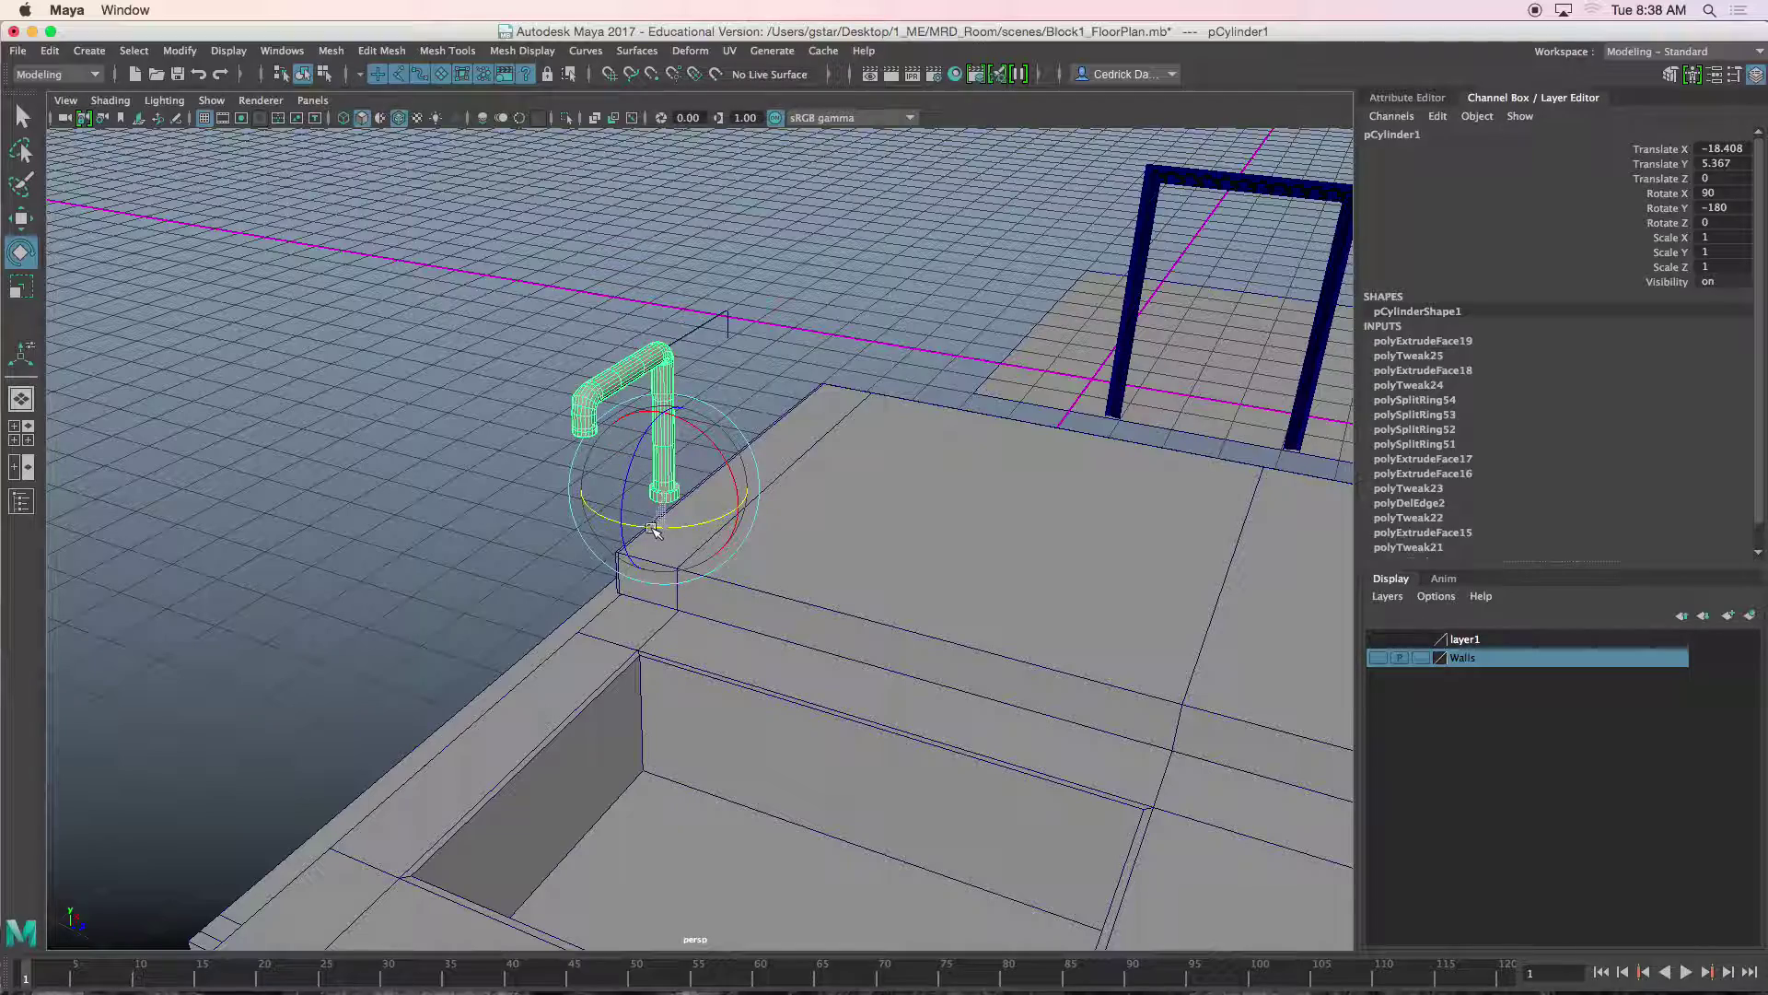
Move the faucet down onto the countertop and sideways so its base stands beside the sink.
{"action": "key", "text": "w"}
{"action": "left_click_drag", "start_coordinate": [652, 529], "coordinate": [700, 511], "text": "alt"}
{"action": "left_click_drag", "start_coordinate": [647, 406], "coordinate": [650, 527]}
{"action": "left_click_drag", "start_coordinate": [710, 642], "coordinate": [794, 644]}
{"action": "left_click_drag", "start_coordinate": [793, 644], "coordinate": [758, 513], "text": "alt"}
Select the sink basin's inner corner edges and bevel them with 3 segments.
{"action": "right_click_drag", "start_coordinate": [753, 468], "coordinate": [736, 433]}
{"action": "left_click", "coordinate": [721, 438]}
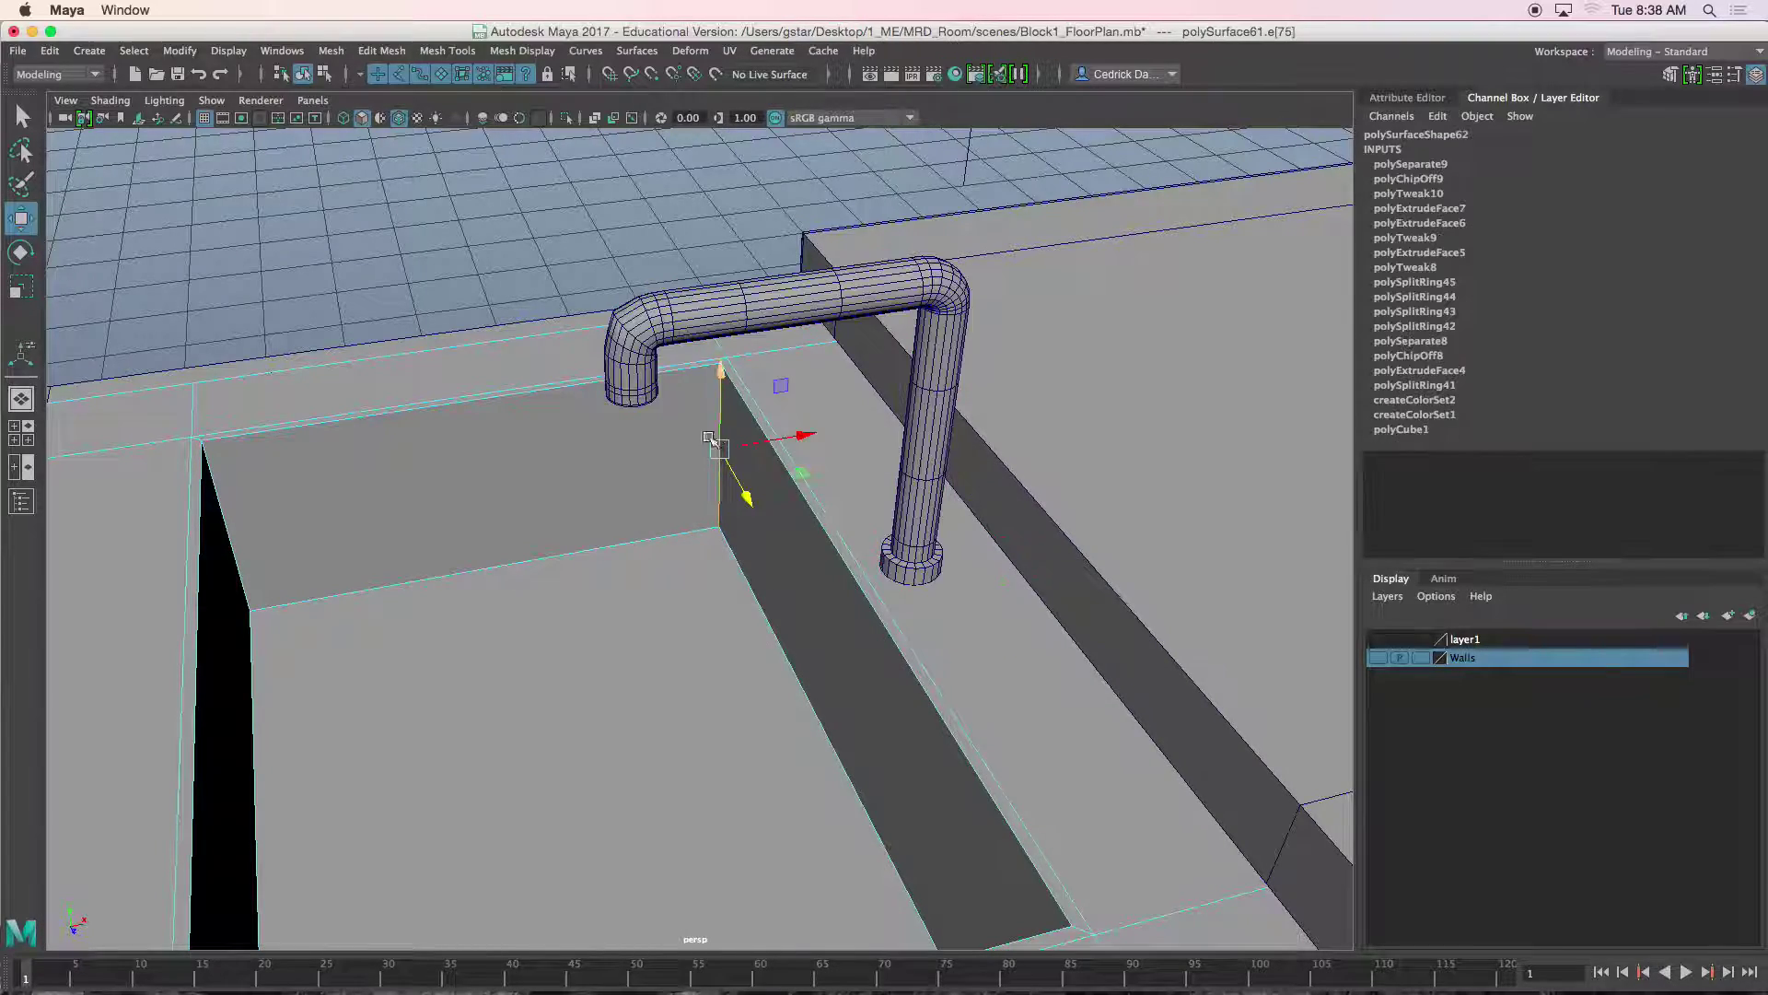
{"action": "middle_click_drag", "start_coordinate": [721, 442], "coordinate": [824, 413], "text": "alt"}
{"action": "left_click_drag", "start_coordinate": [333, 454], "coordinate": [185, 284], "text": "alt"}
{"action": "left_click", "coordinate": [307, 459], "text": "shift"}
{"action": "left_click_drag", "start_coordinate": [316, 516], "coordinate": [374, 782], "text": "alt"}
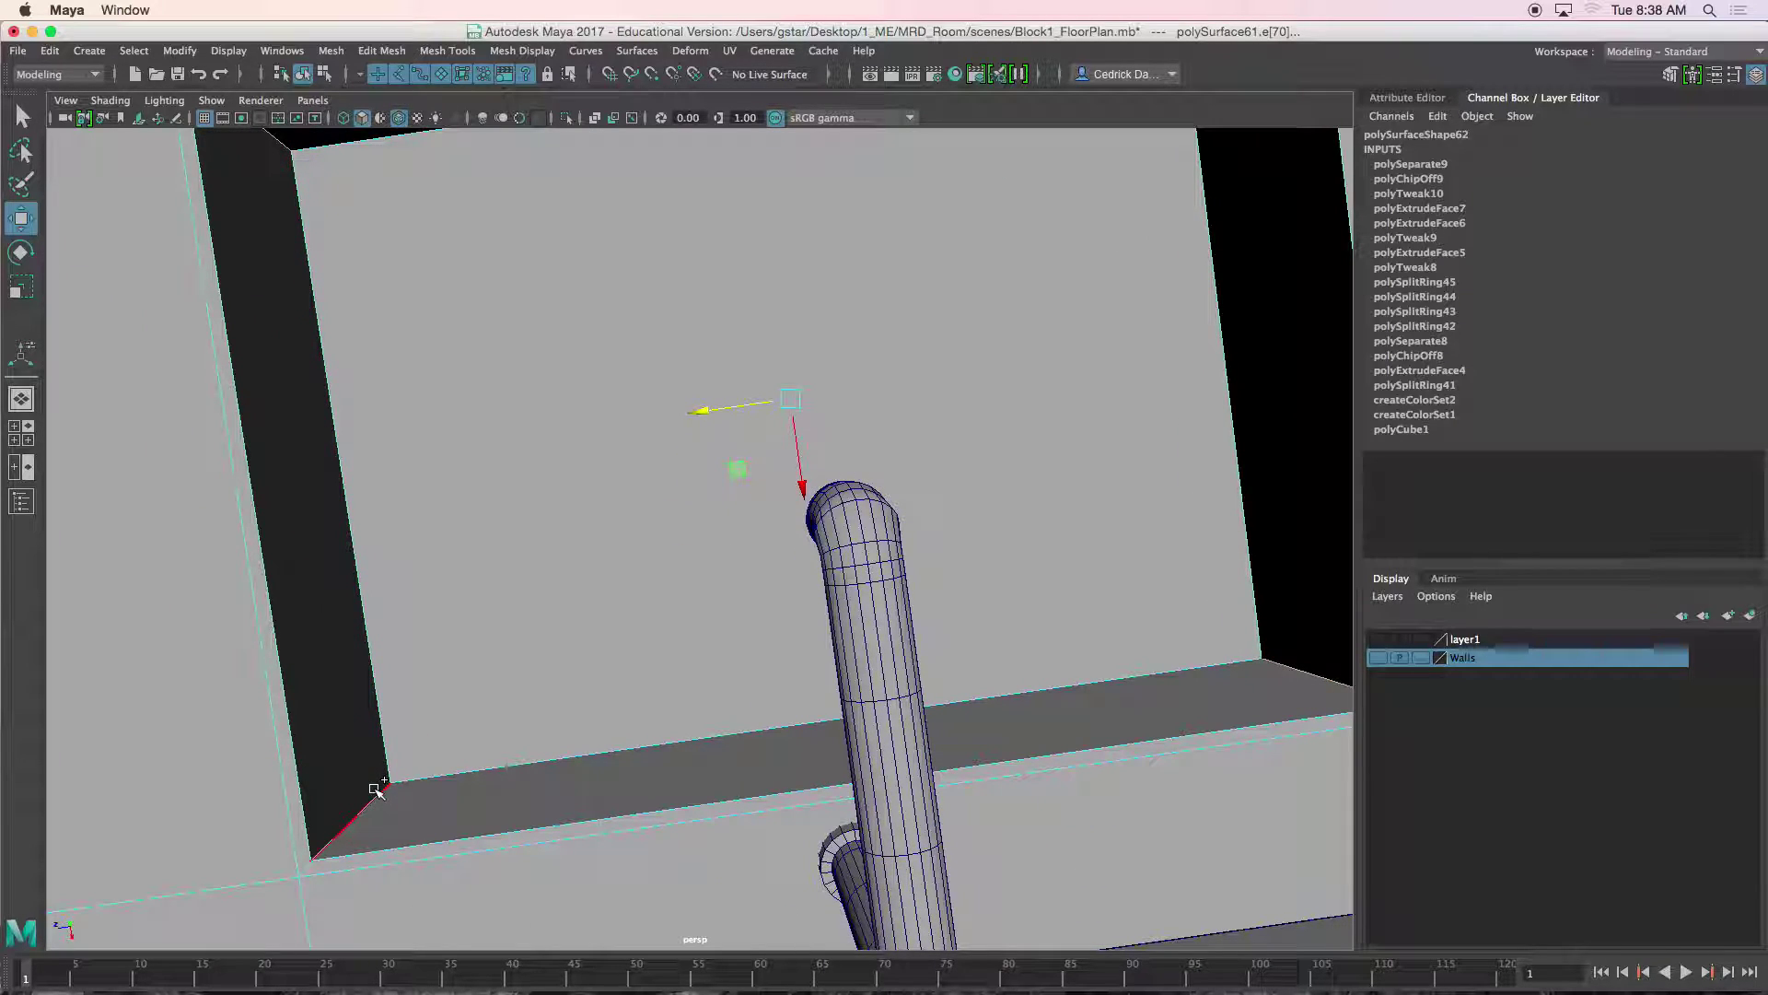
{"action": "left_click_drag", "start_coordinate": [594, 778], "coordinate": [620, 722], "text": "alt"}
{"action": "left_click", "coordinate": [1166, 419]}
{"action": "key", "text": "f"}
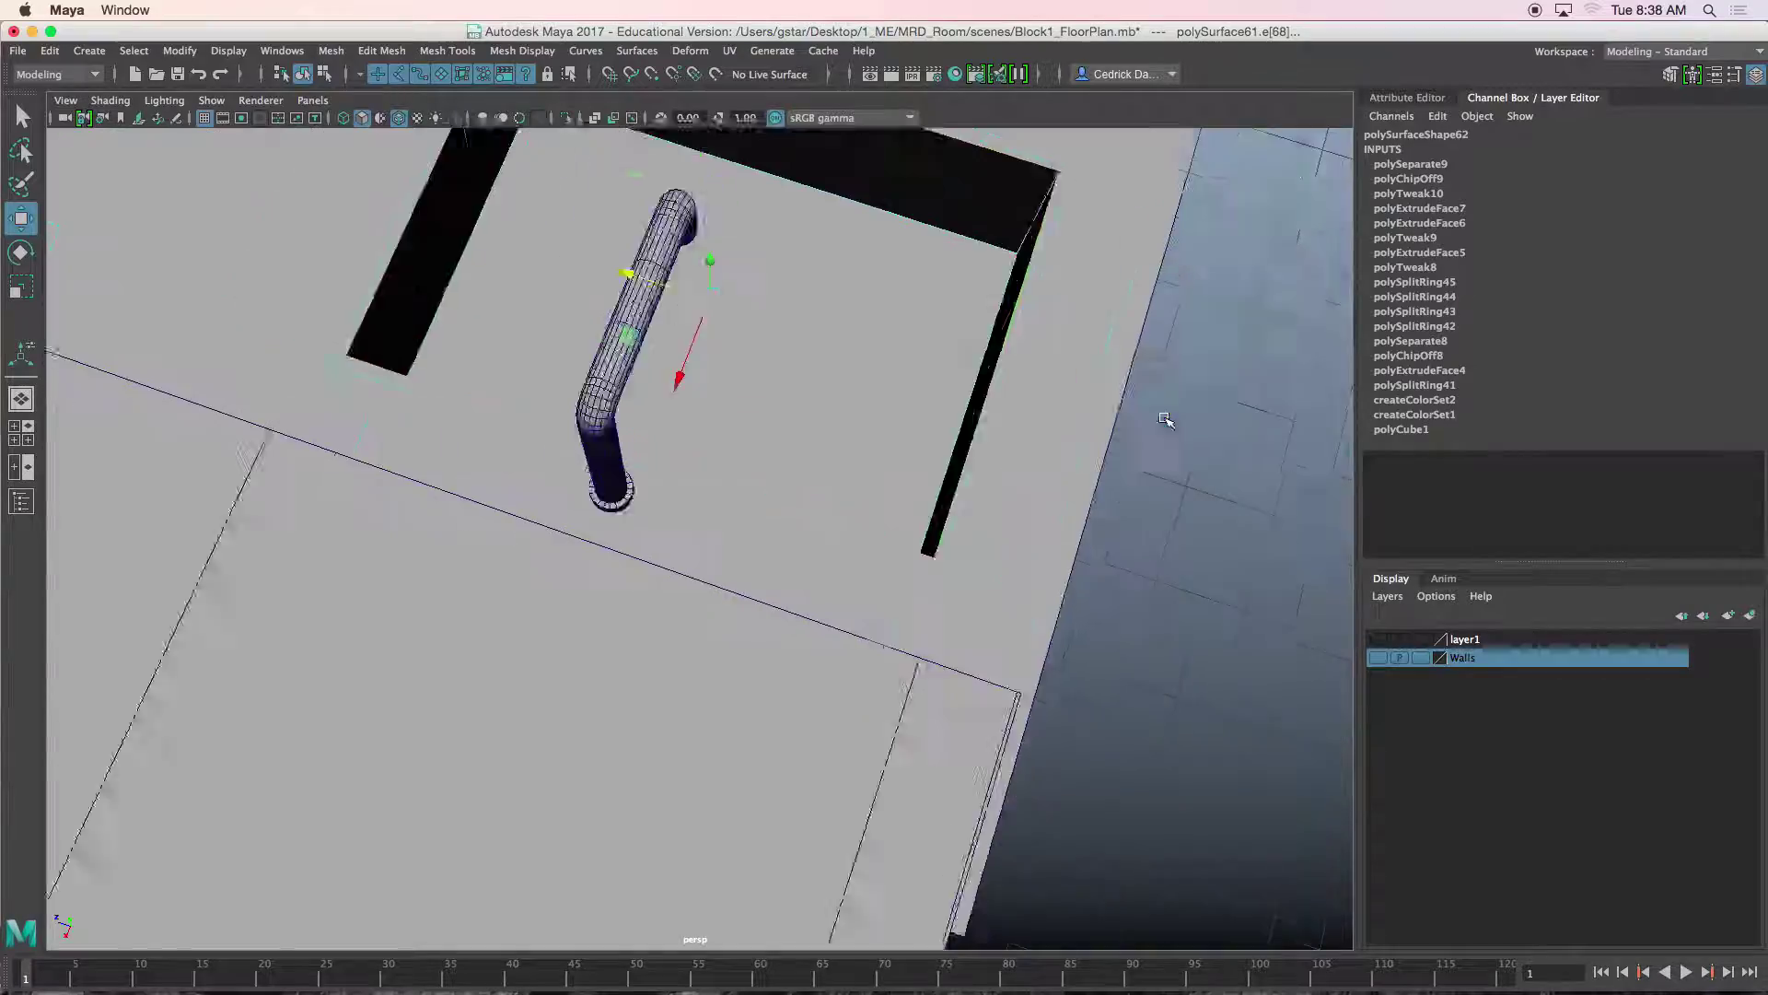
{"action": "left_click_drag", "start_coordinate": [987, 506], "coordinate": [899, 485], "text": "alt"}
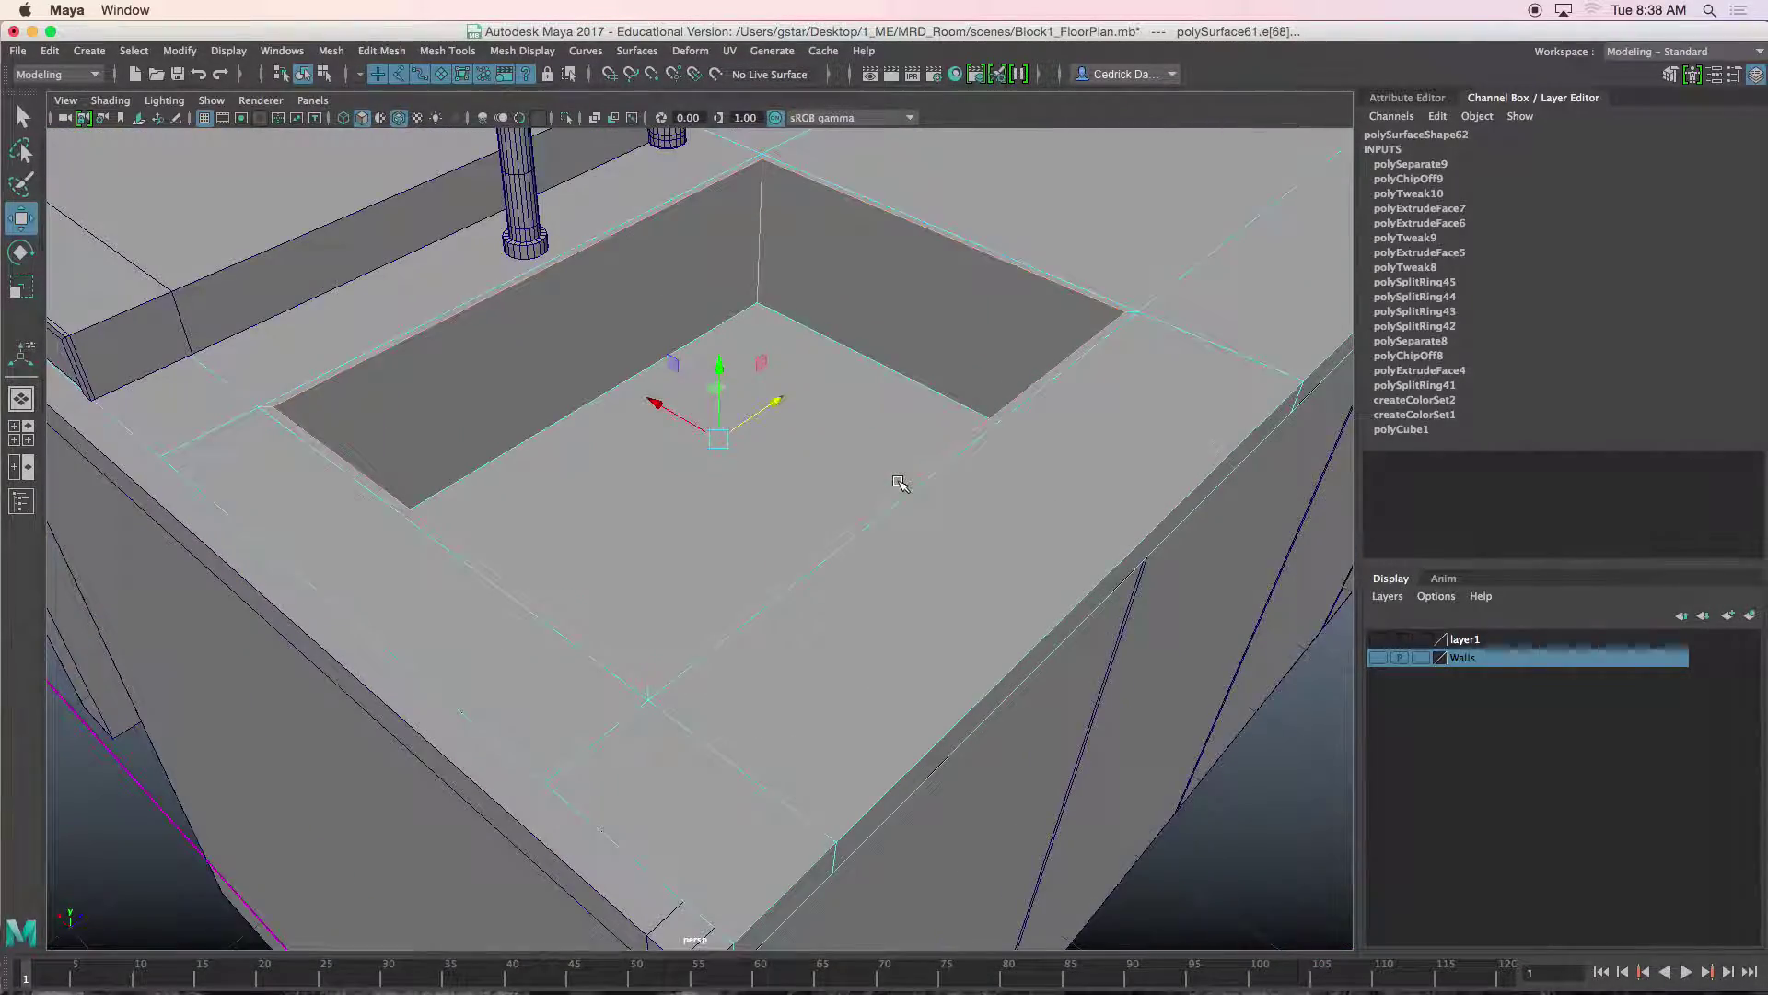
{"action": "mouse_move", "coordinate": [900, 399]}
{"action": "left_mouse_down", "text": "alt"}
{"action": "mouse_move", "coordinate": [876, 478]}
{"action": "mouse_move", "coordinate": [890, 403]}
{"action": "left_mouse_up", "text": "alt"}
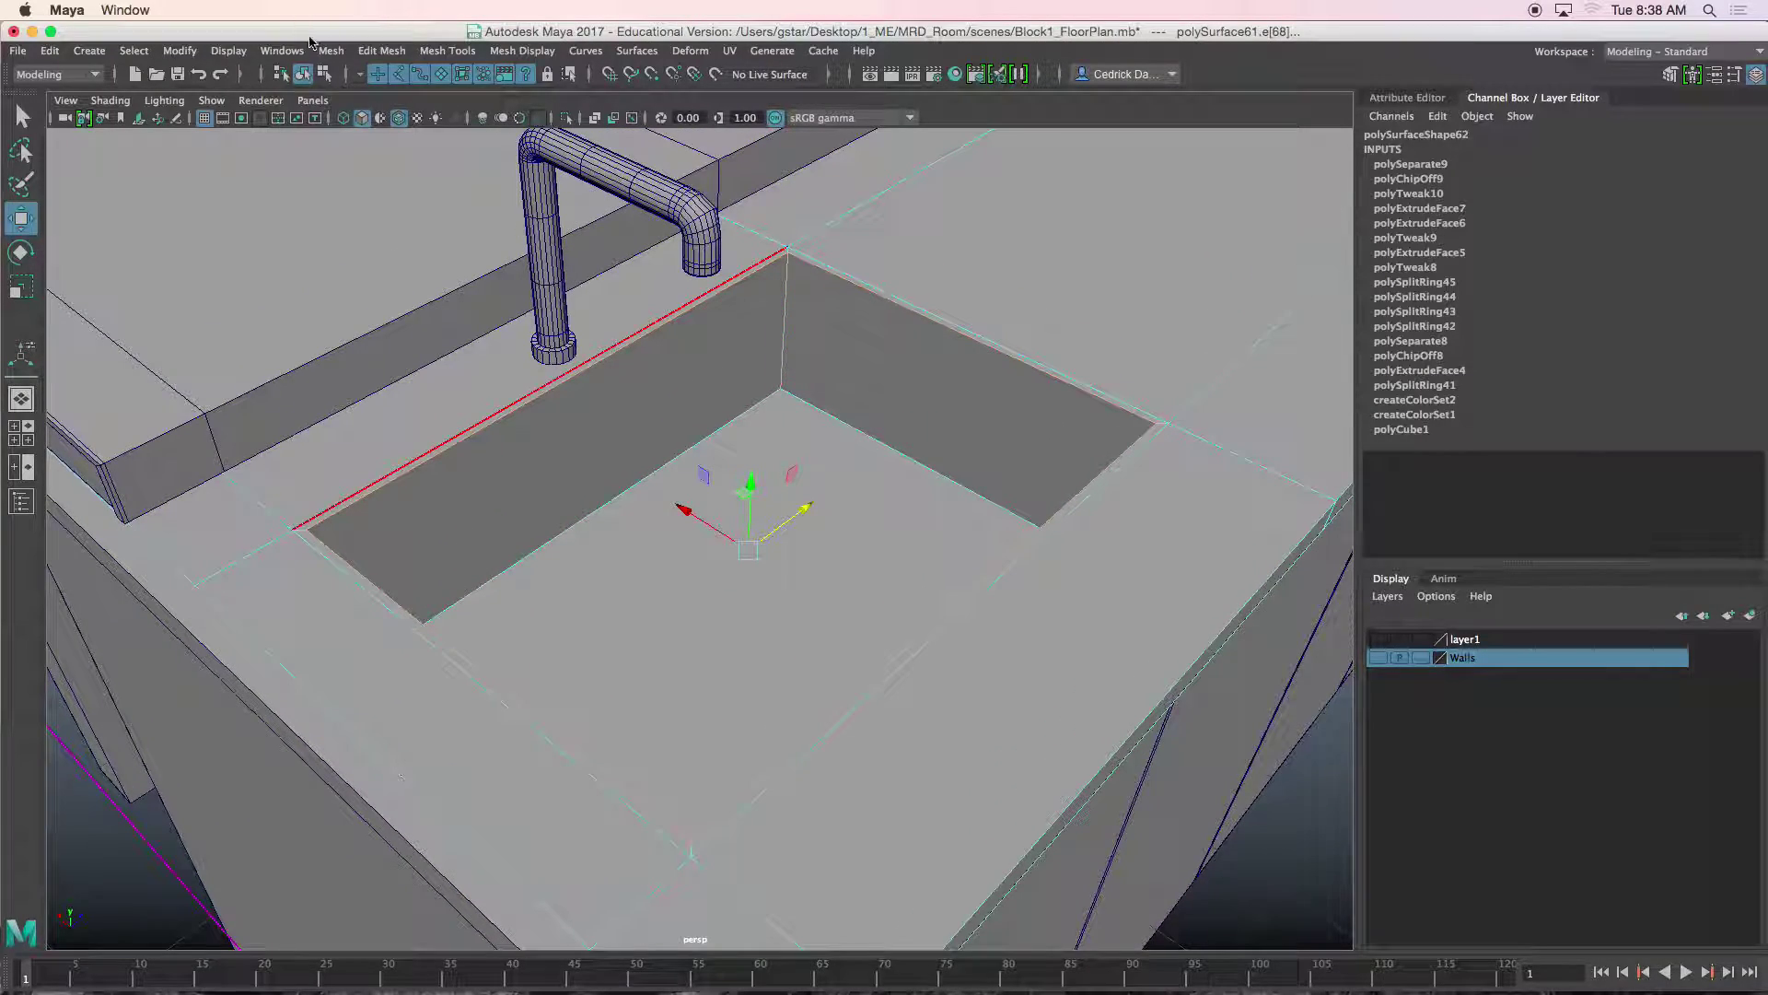
{"action": "left_click", "coordinate": [381, 50]}
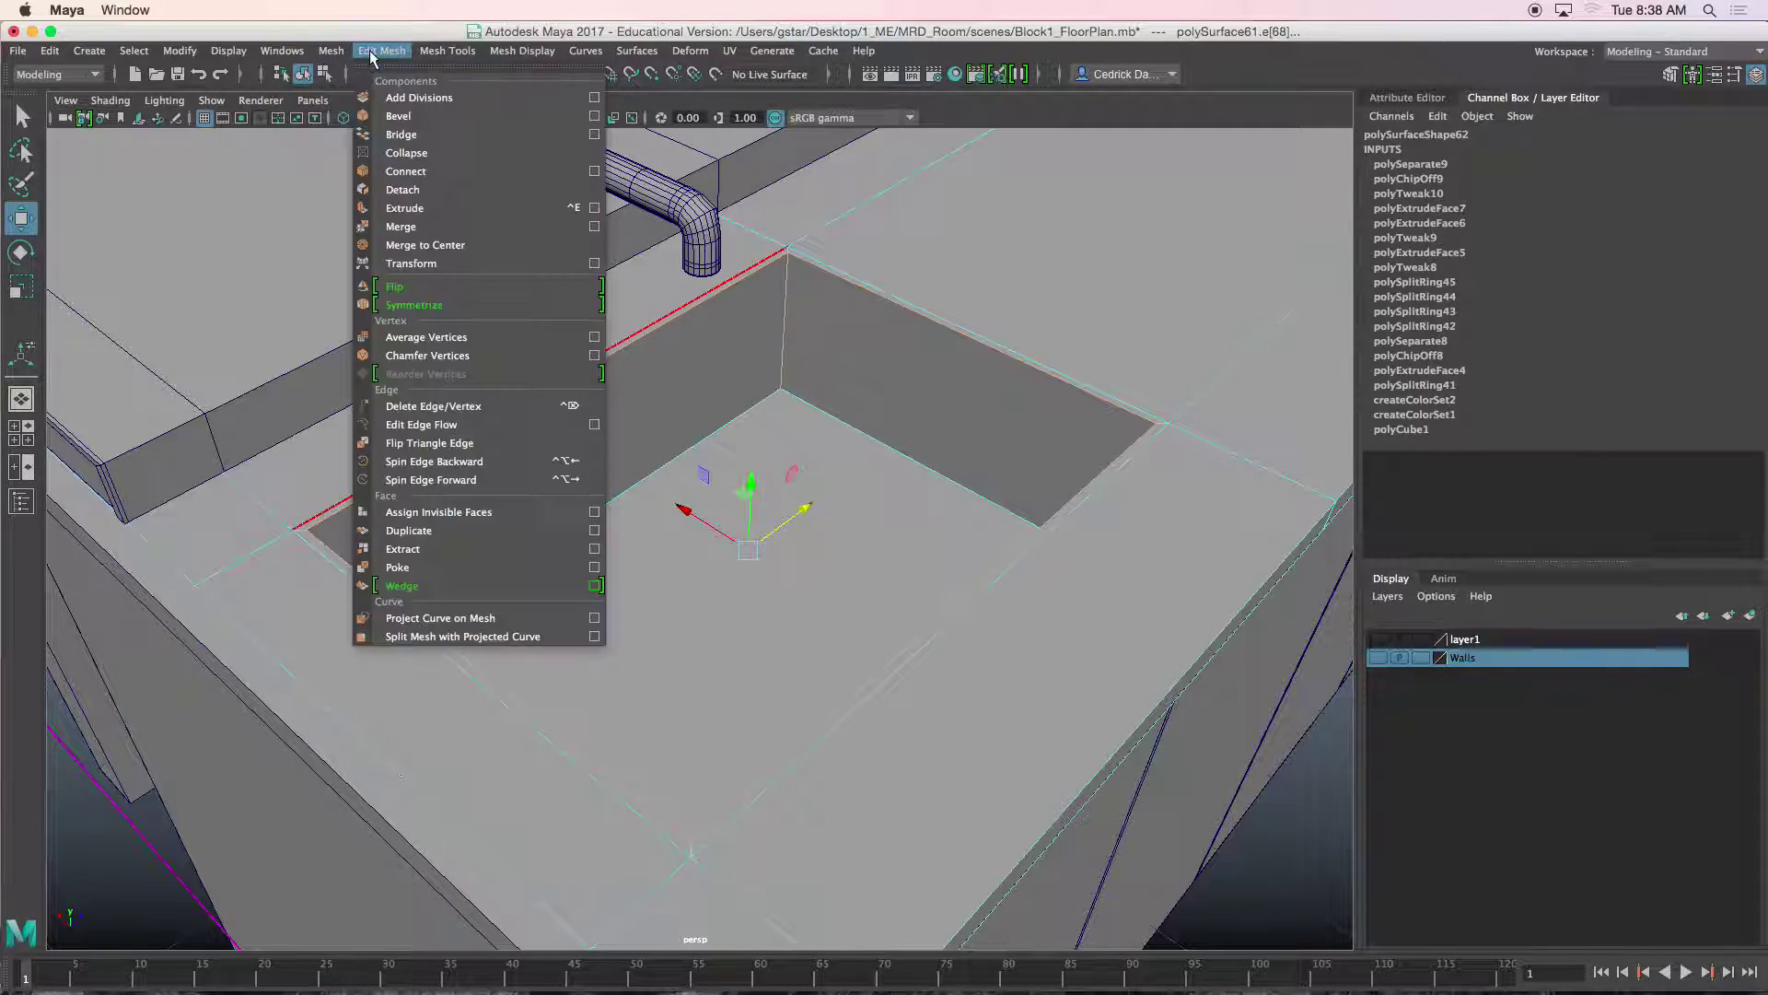
{"action": "left_click", "coordinate": [398, 116]}
{"action": "scroll", "coordinate": [634, 385], "scroll_direction": "up", "scroll_amount": 10}
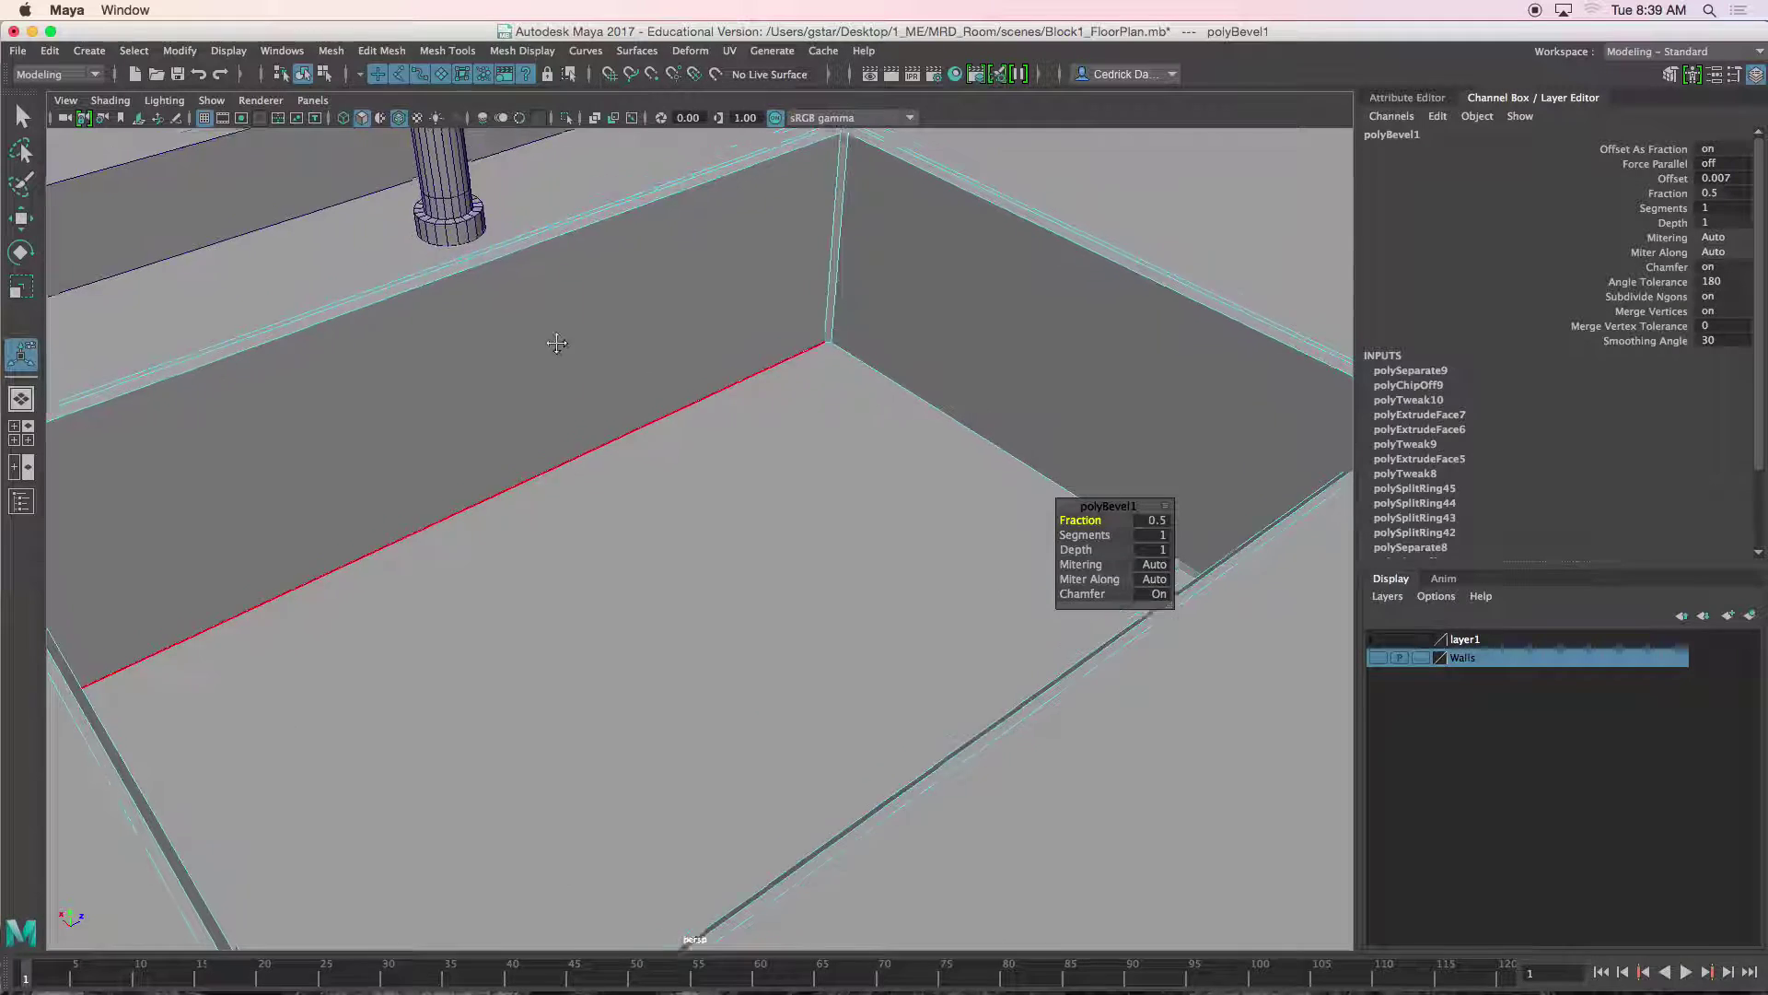
{"action": "scroll", "coordinate": [620, 417], "scroll_direction": "up", "scroll_amount": 2}
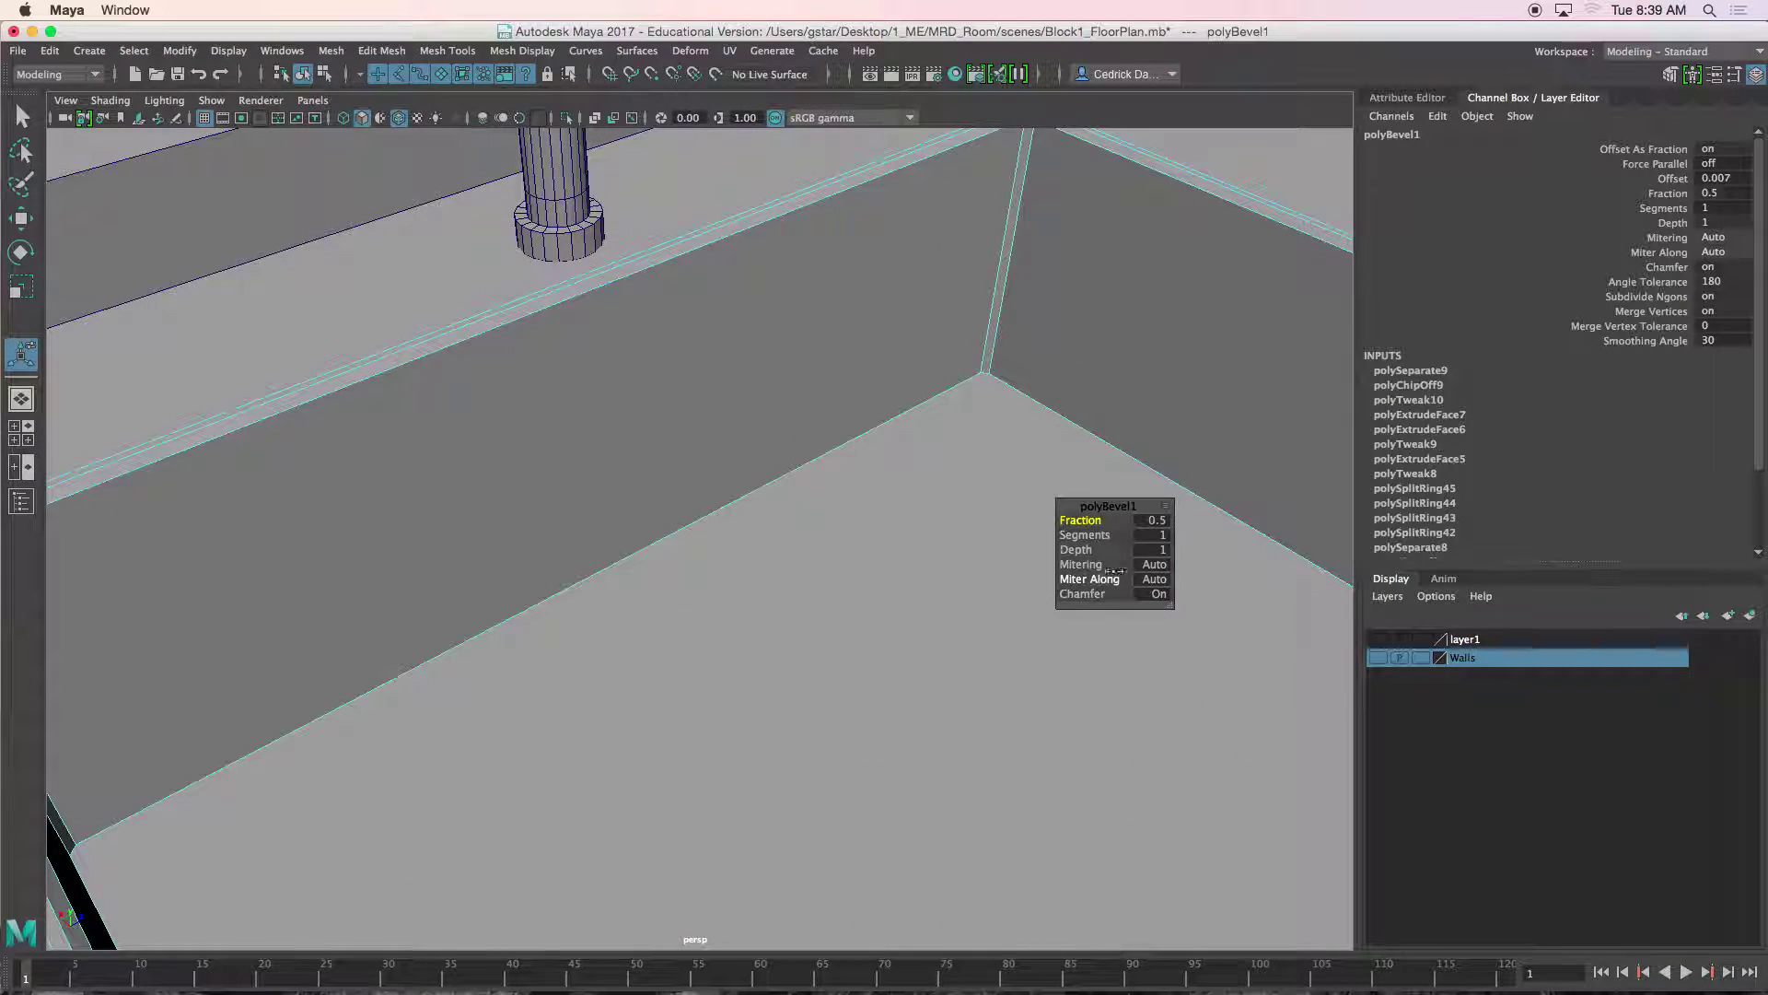
{"action": "left_click_drag", "start_coordinate": [1086, 538], "coordinate": [1108, 538]}
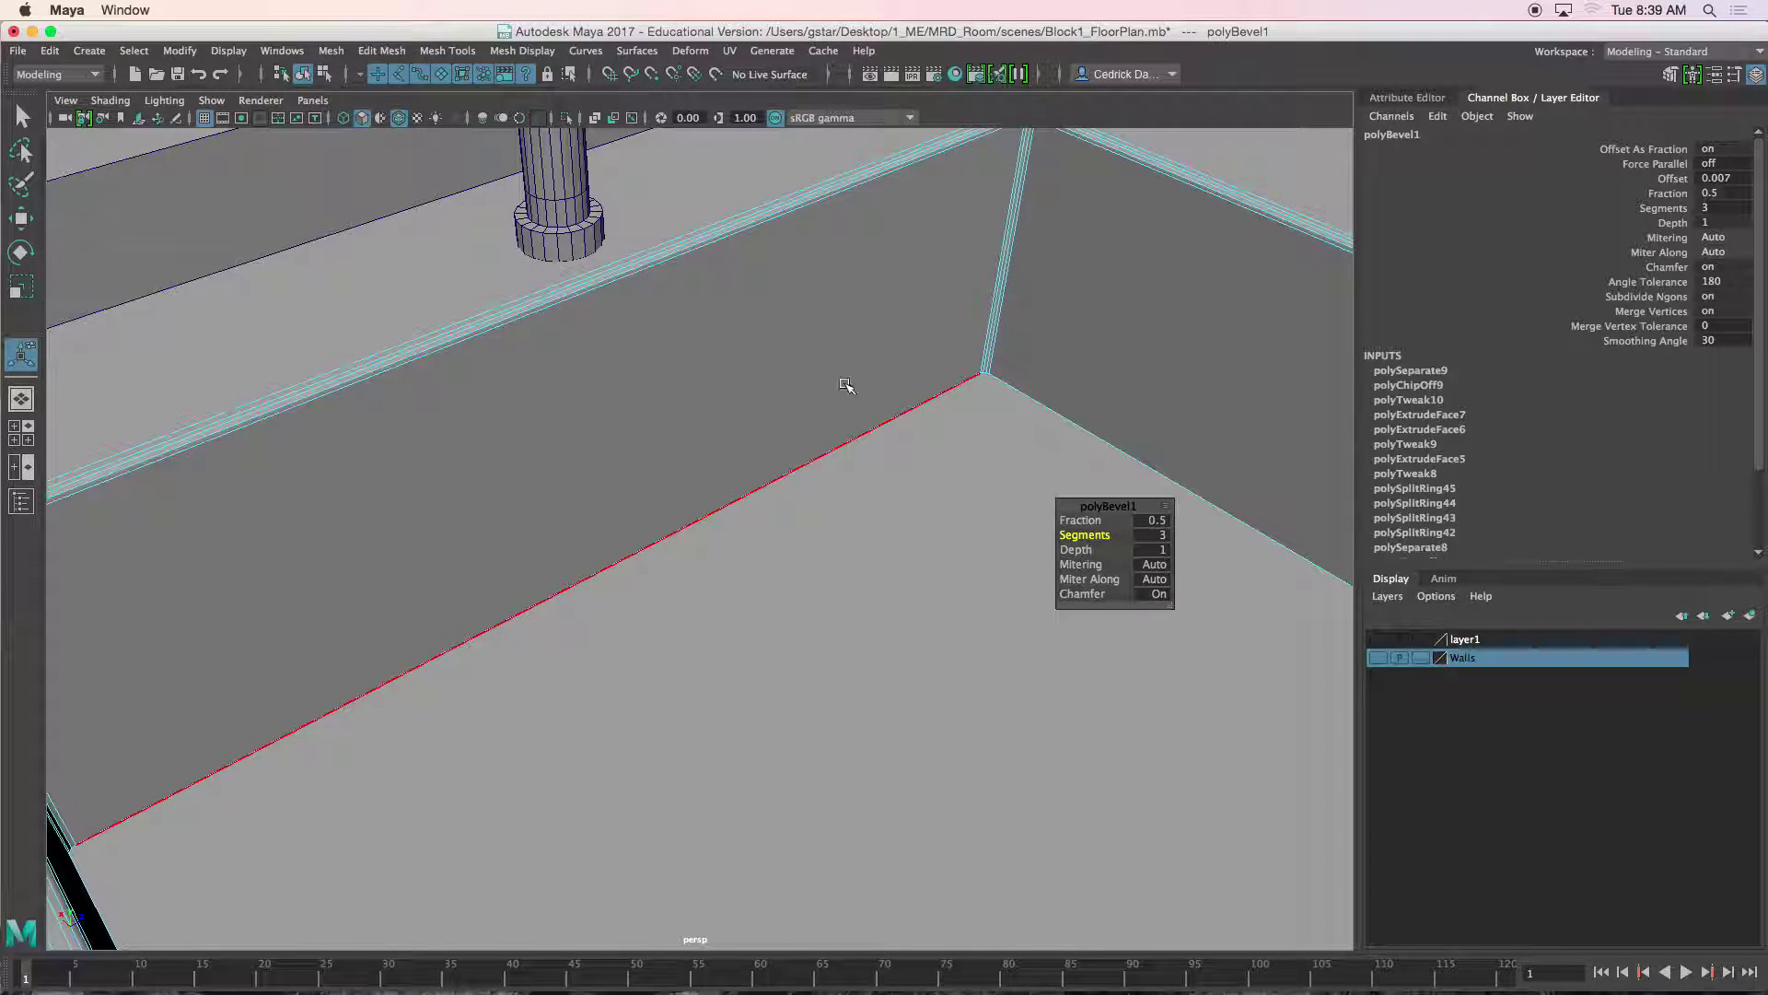
{"action": "right_click_drag", "start_coordinate": [849, 369], "coordinate": [907, 339]}
{"action": "scroll", "coordinate": [872, 369], "scroll_direction": "down", "scroll_amount": 5}
{"action": "left_click_drag", "start_coordinate": [884, 442], "coordinate": [841, 438], "text": "alt"}
{"action": "scroll", "coordinate": [165, 335], "scroll_direction": "down", "scroll_amount": 6}
{"action": "left_click", "coordinate": [192, 350]}
Bevel the cabinet door panel nearest the sink-side corner and raise the bevel's segment count.
{"action": "scroll", "coordinate": [192, 350], "scroll_direction": "down", "scroll_amount": 5}
{"action": "left_click_drag", "start_coordinate": [191, 350], "coordinate": [363, 339], "text": "alt"}
{"action": "left_click", "coordinate": [783, 582]}
{"action": "left_click_drag", "start_coordinate": [801, 577], "coordinate": [795, 513], "text": "alt"}
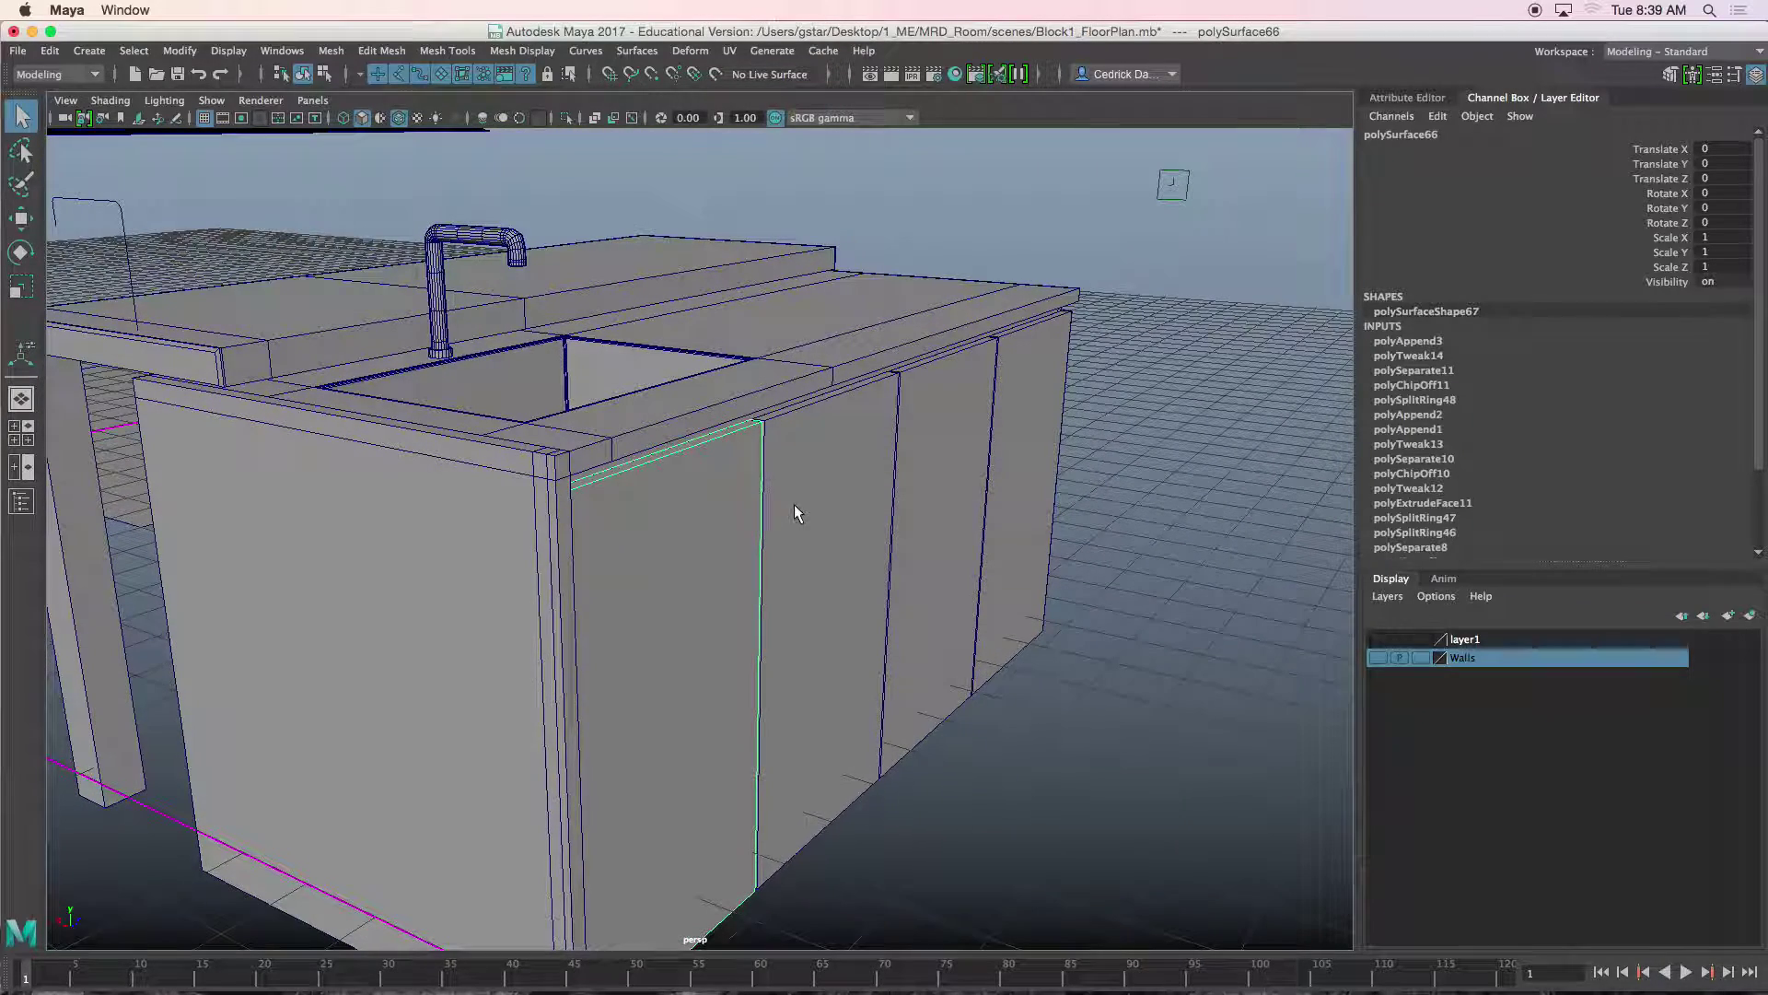
{"action": "left_click", "coordinate": [382, 52]}
{"action": "left_click", "coordinate": [399, 116]}
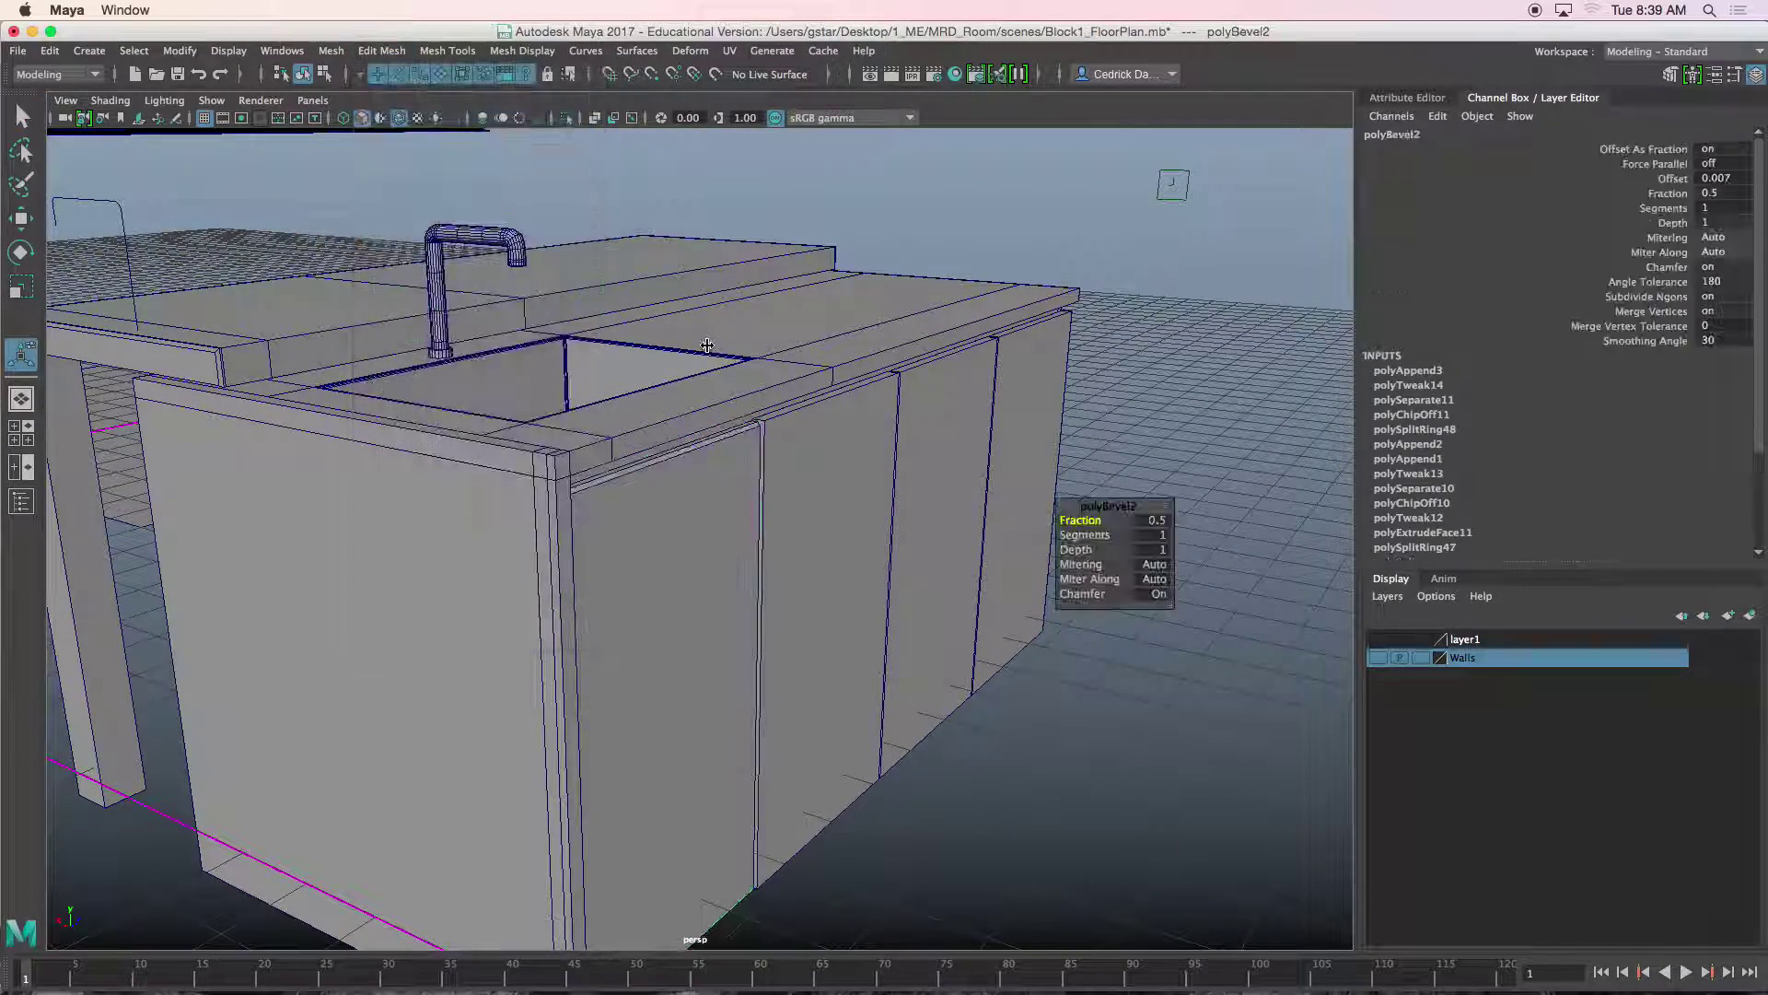
{"action": "scroll", "coordinate": [872, 476], "scroll_direction": "up", "scroll_amount": 2}
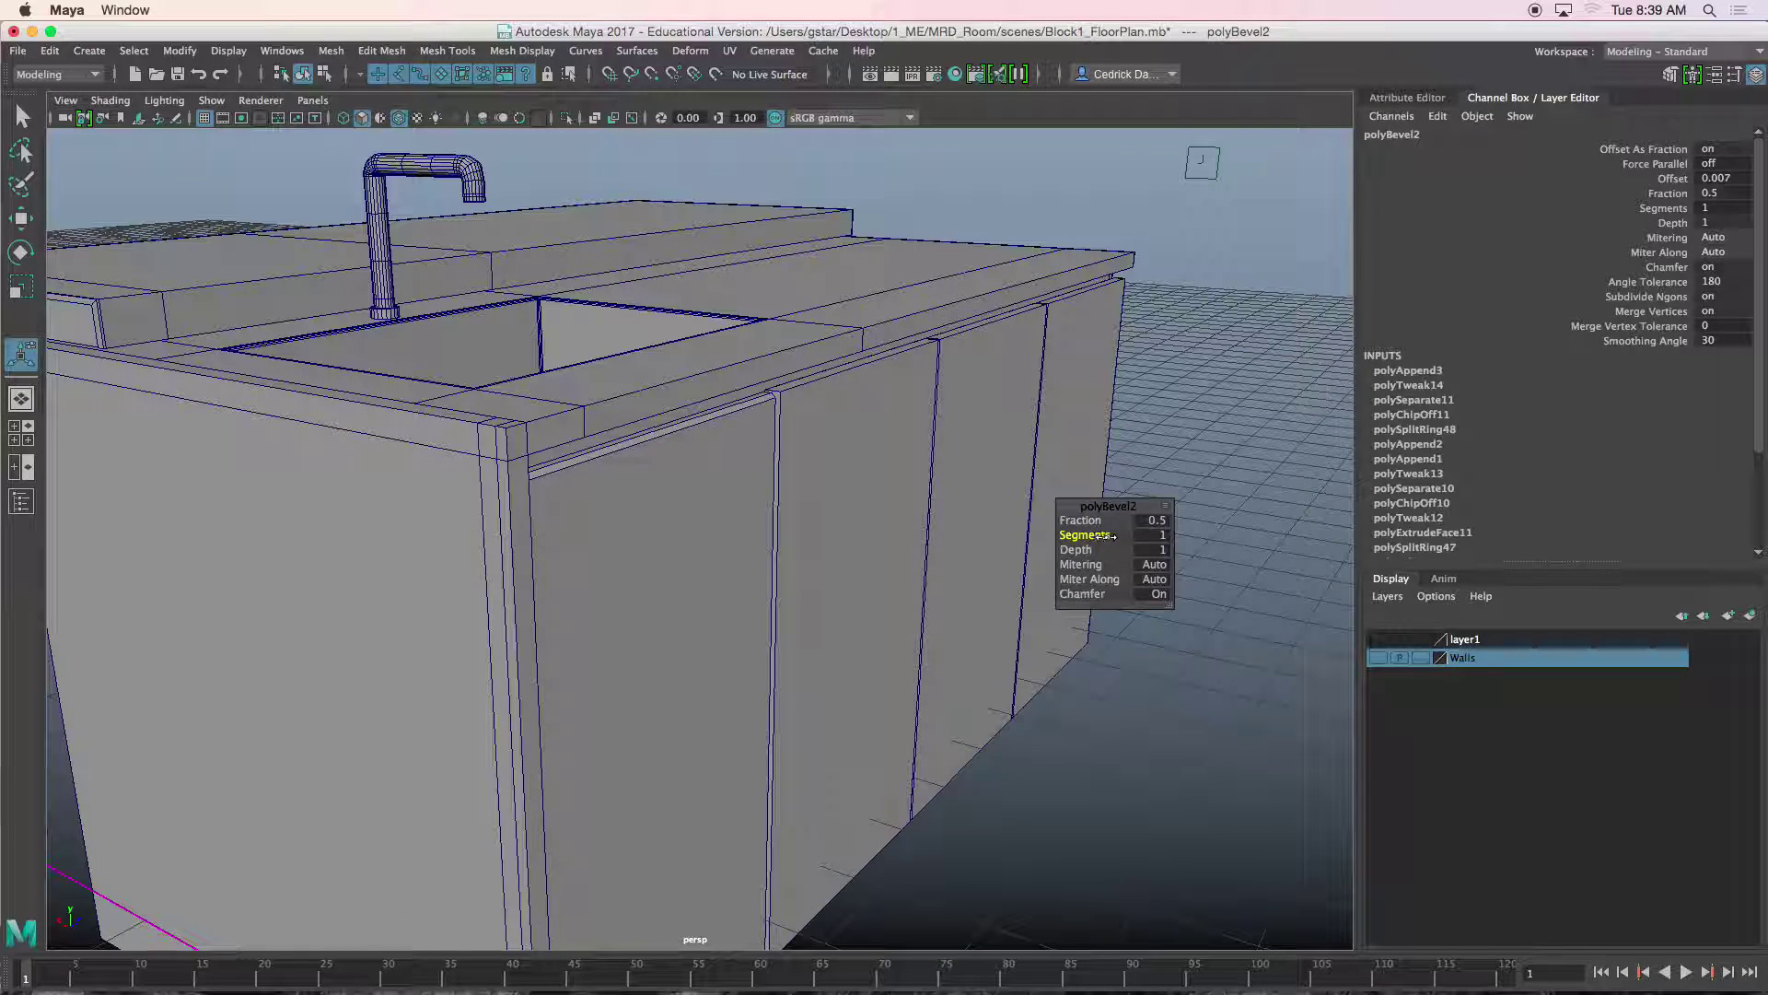
Bevel the second cabinet door panel from the sink-side corner with 3 segments.
{"action": "left_click", "coordinate": [928, 455]}
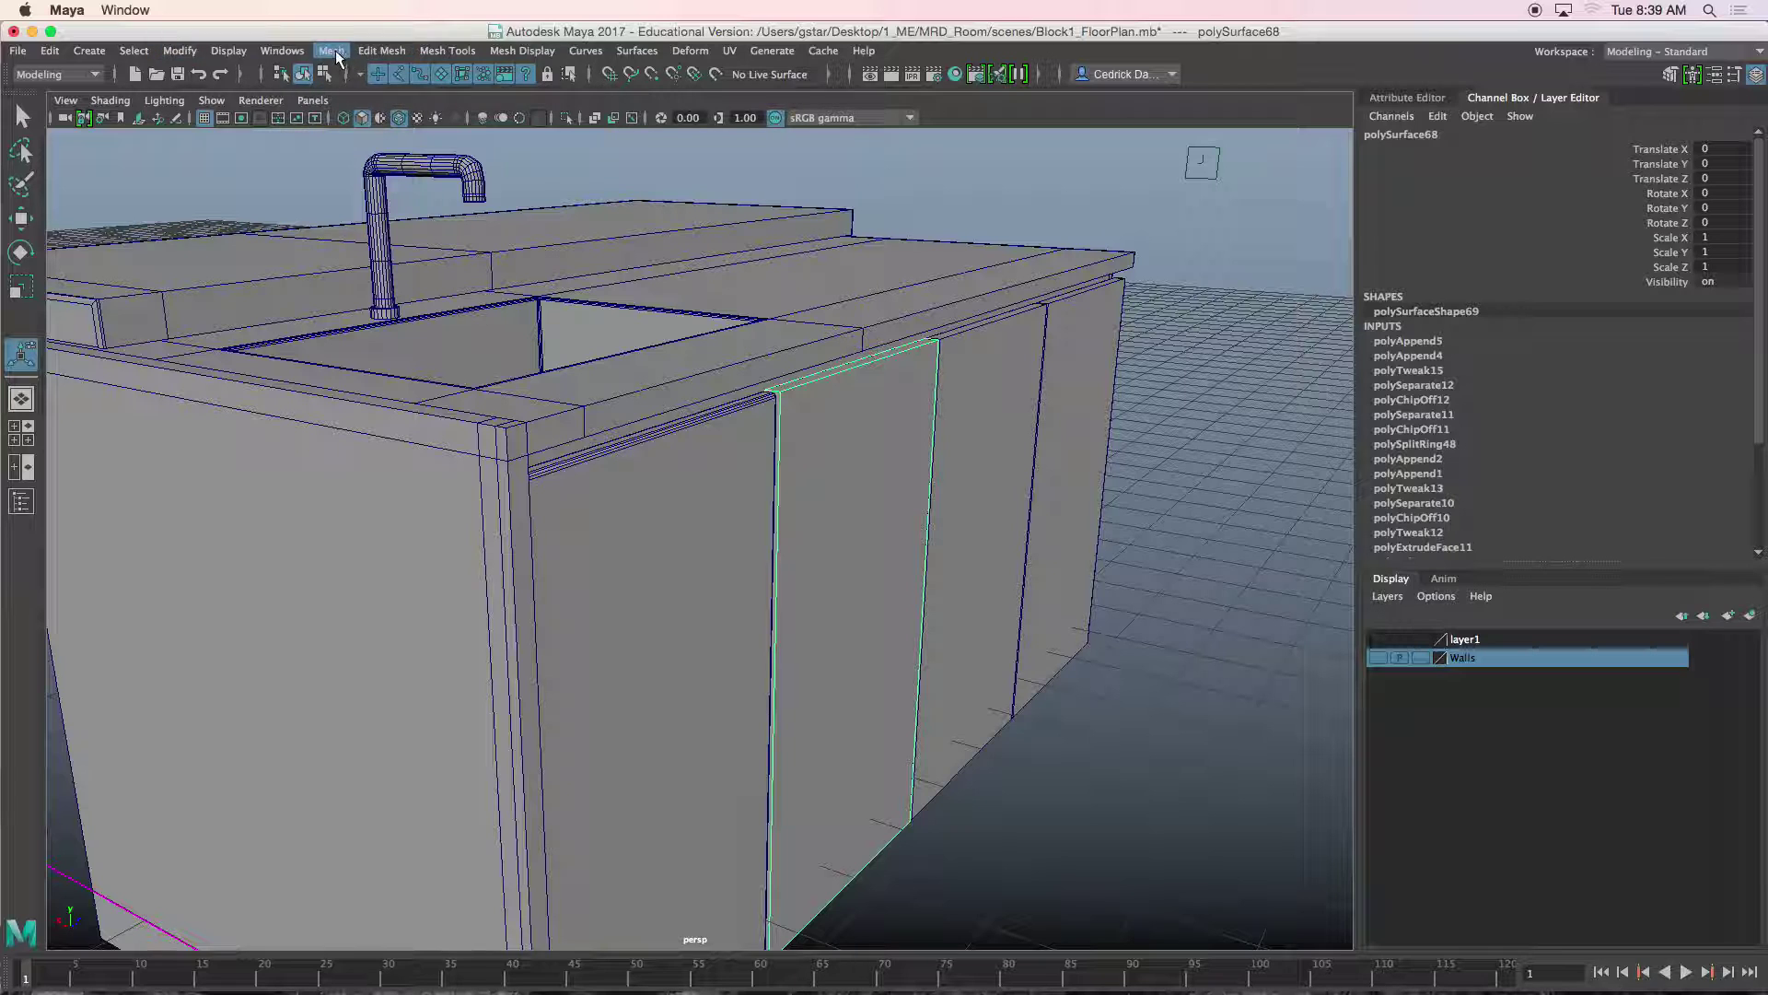
{"action": "left_click", "coordinate": [334, 50]}
{"action": "left_click", "coordinate": [423, 124]}
{"action": "left_click", "coordinate": [359, 51]}
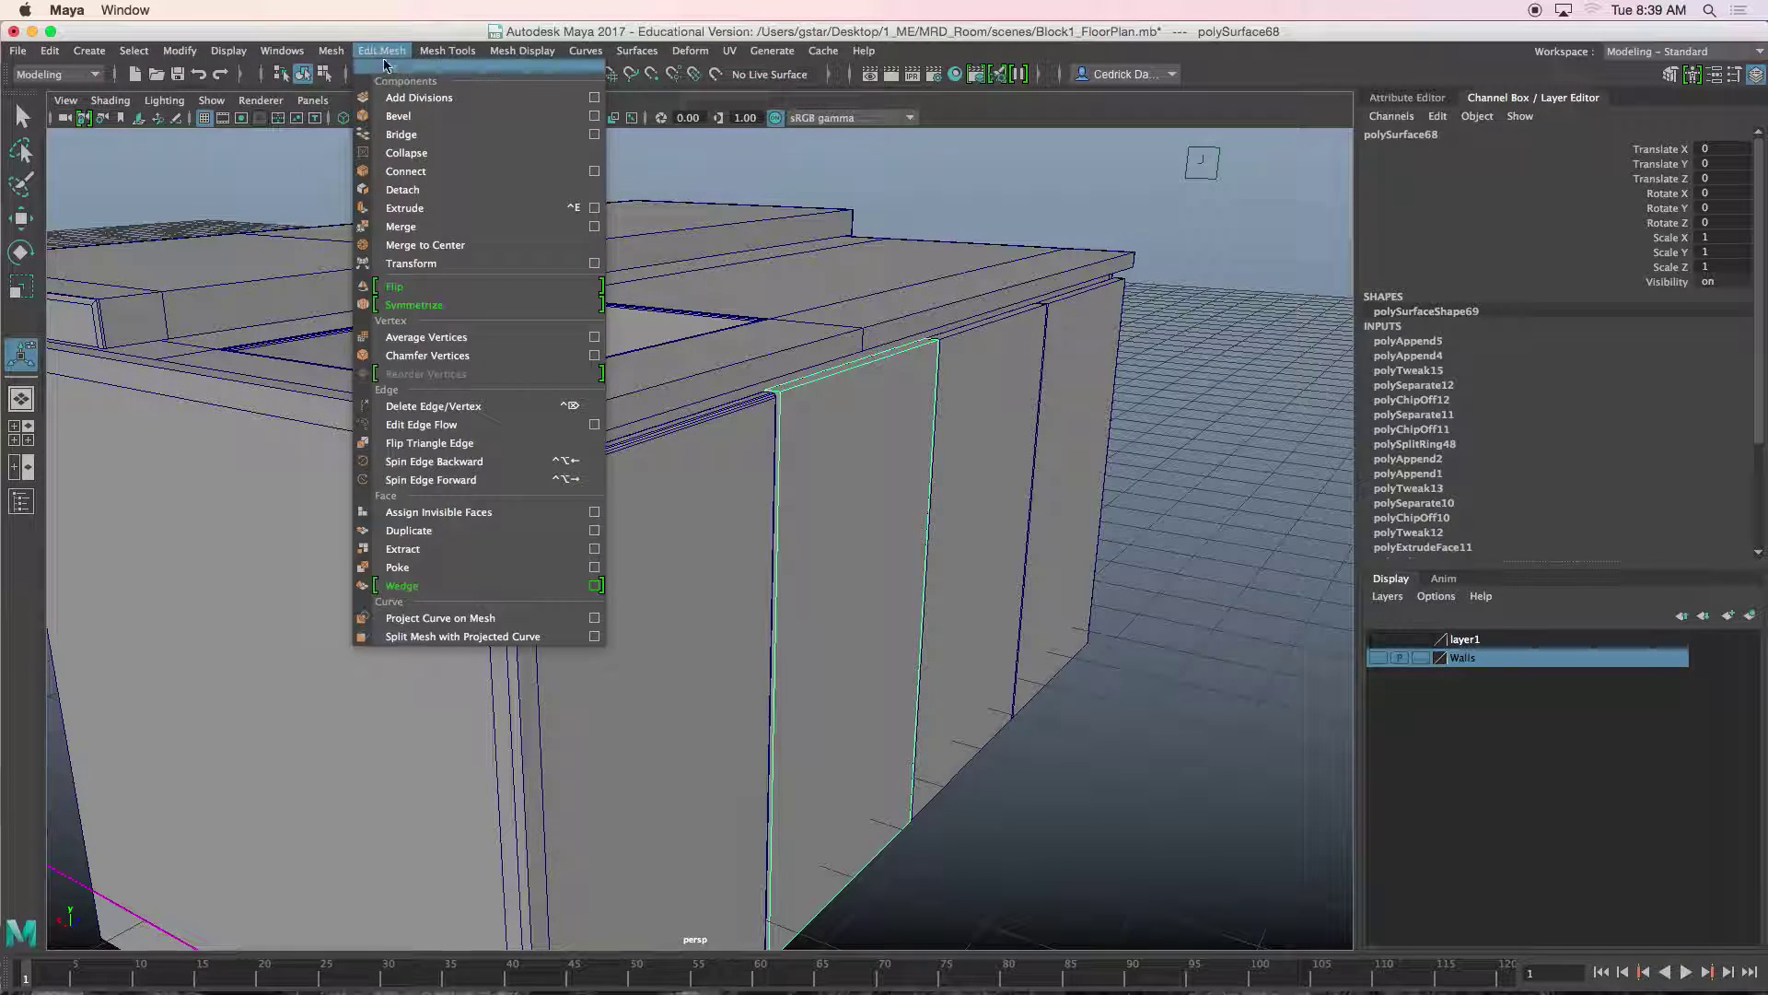
{"action": "left_click", "coordinate": [396, 120]}
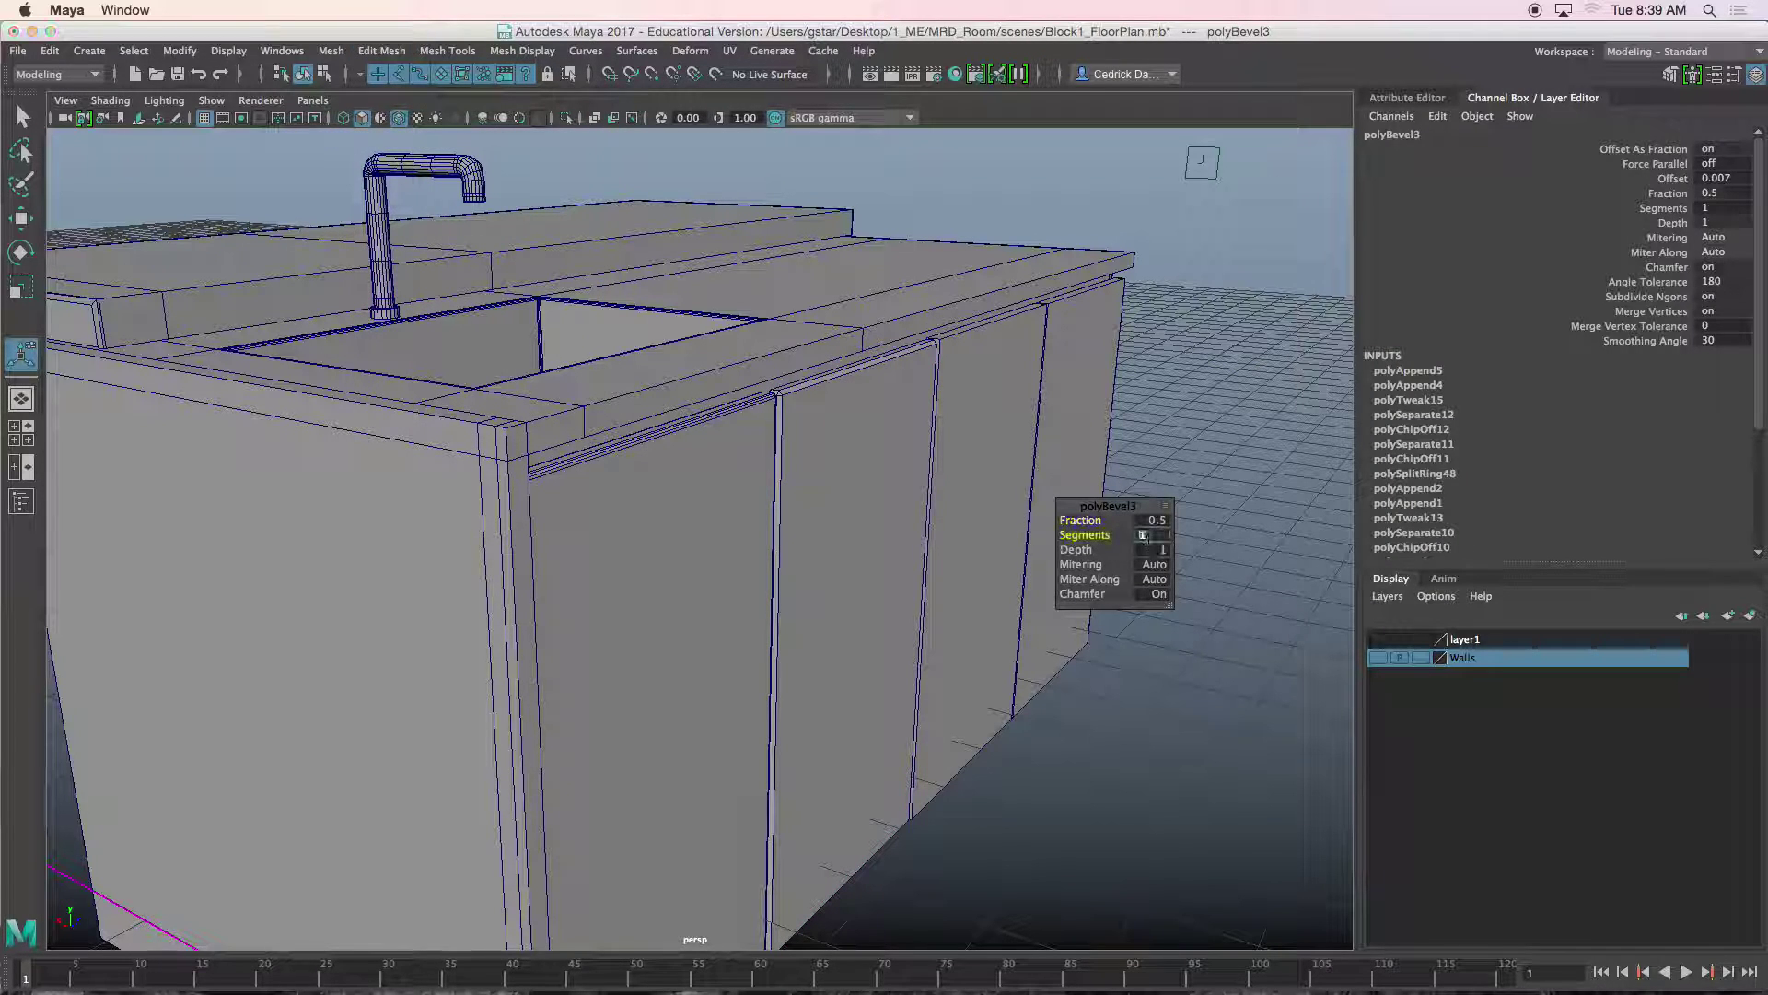
{"action": "type", "text": "3"}
{"action": "key", "text": "Return"}
Bevel the third cabinet door panel from the sink-side corner and raise the bevel's segment count.
{"action": "left_click", "coordinate": [1010, 430]}
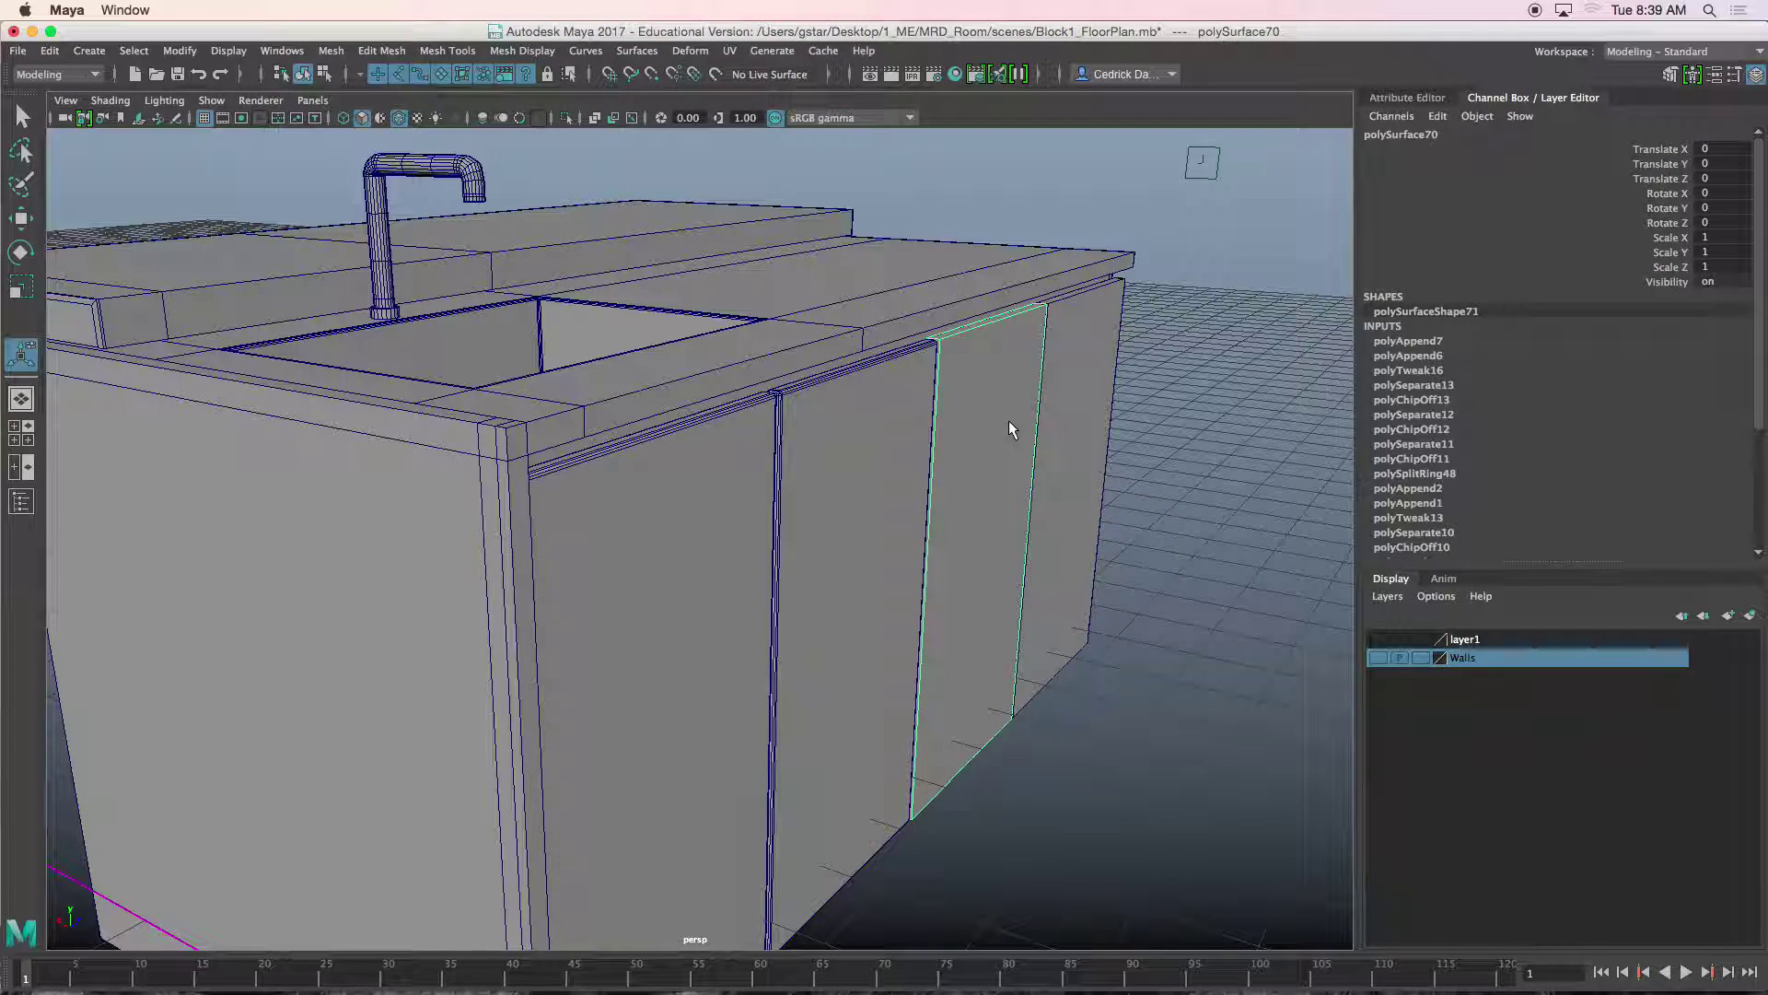
{"action": "left_click", "coordinate": [370, 55]}
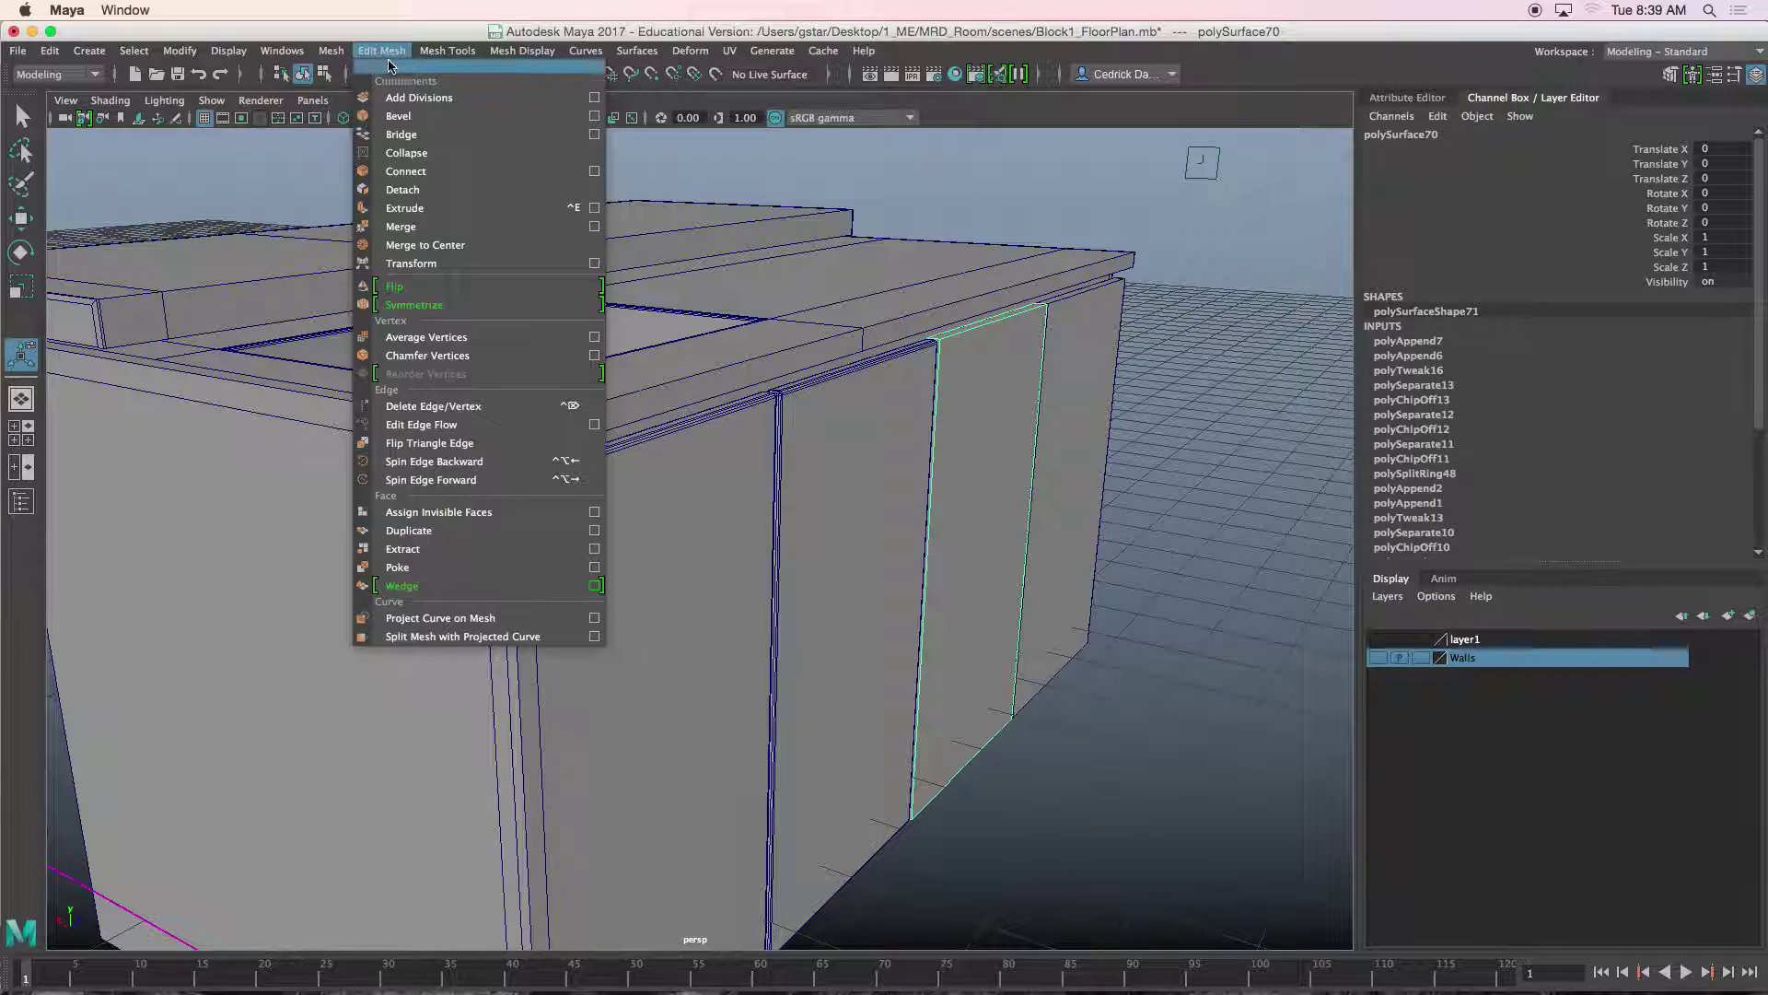
{"action": "left_click", "coordinate": [449, 120]}
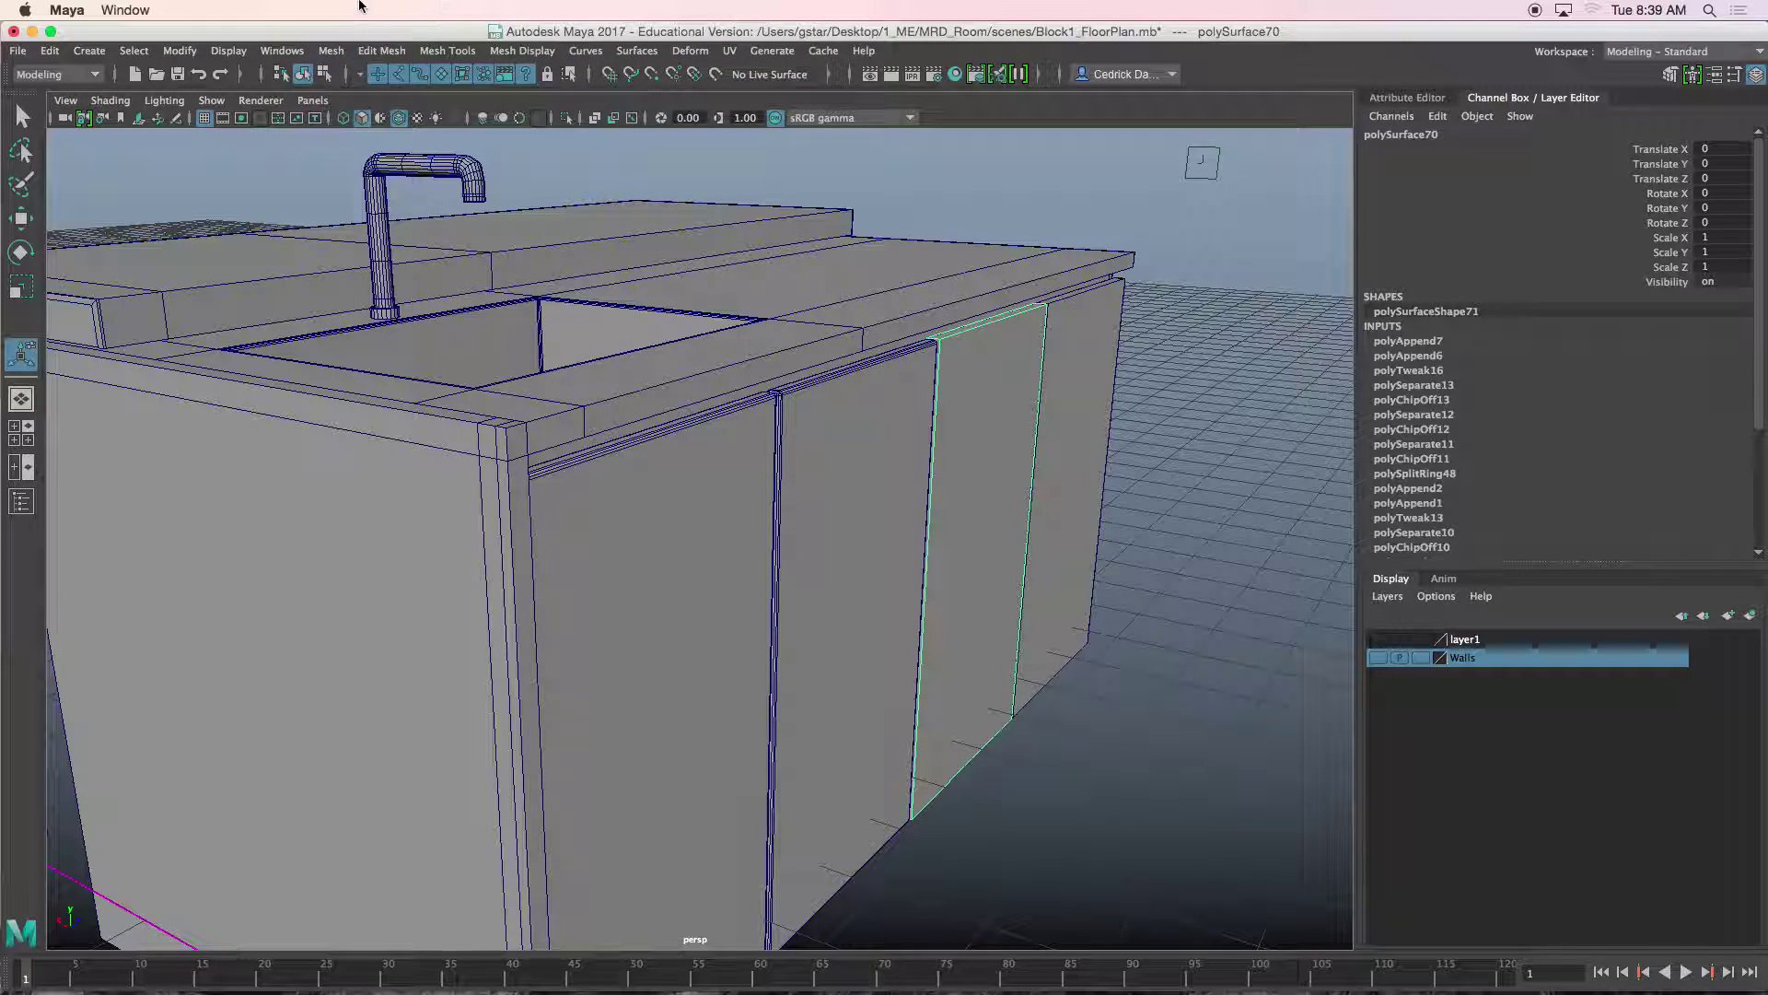
{"action": "left_click", "coordinate": [381, 51]}
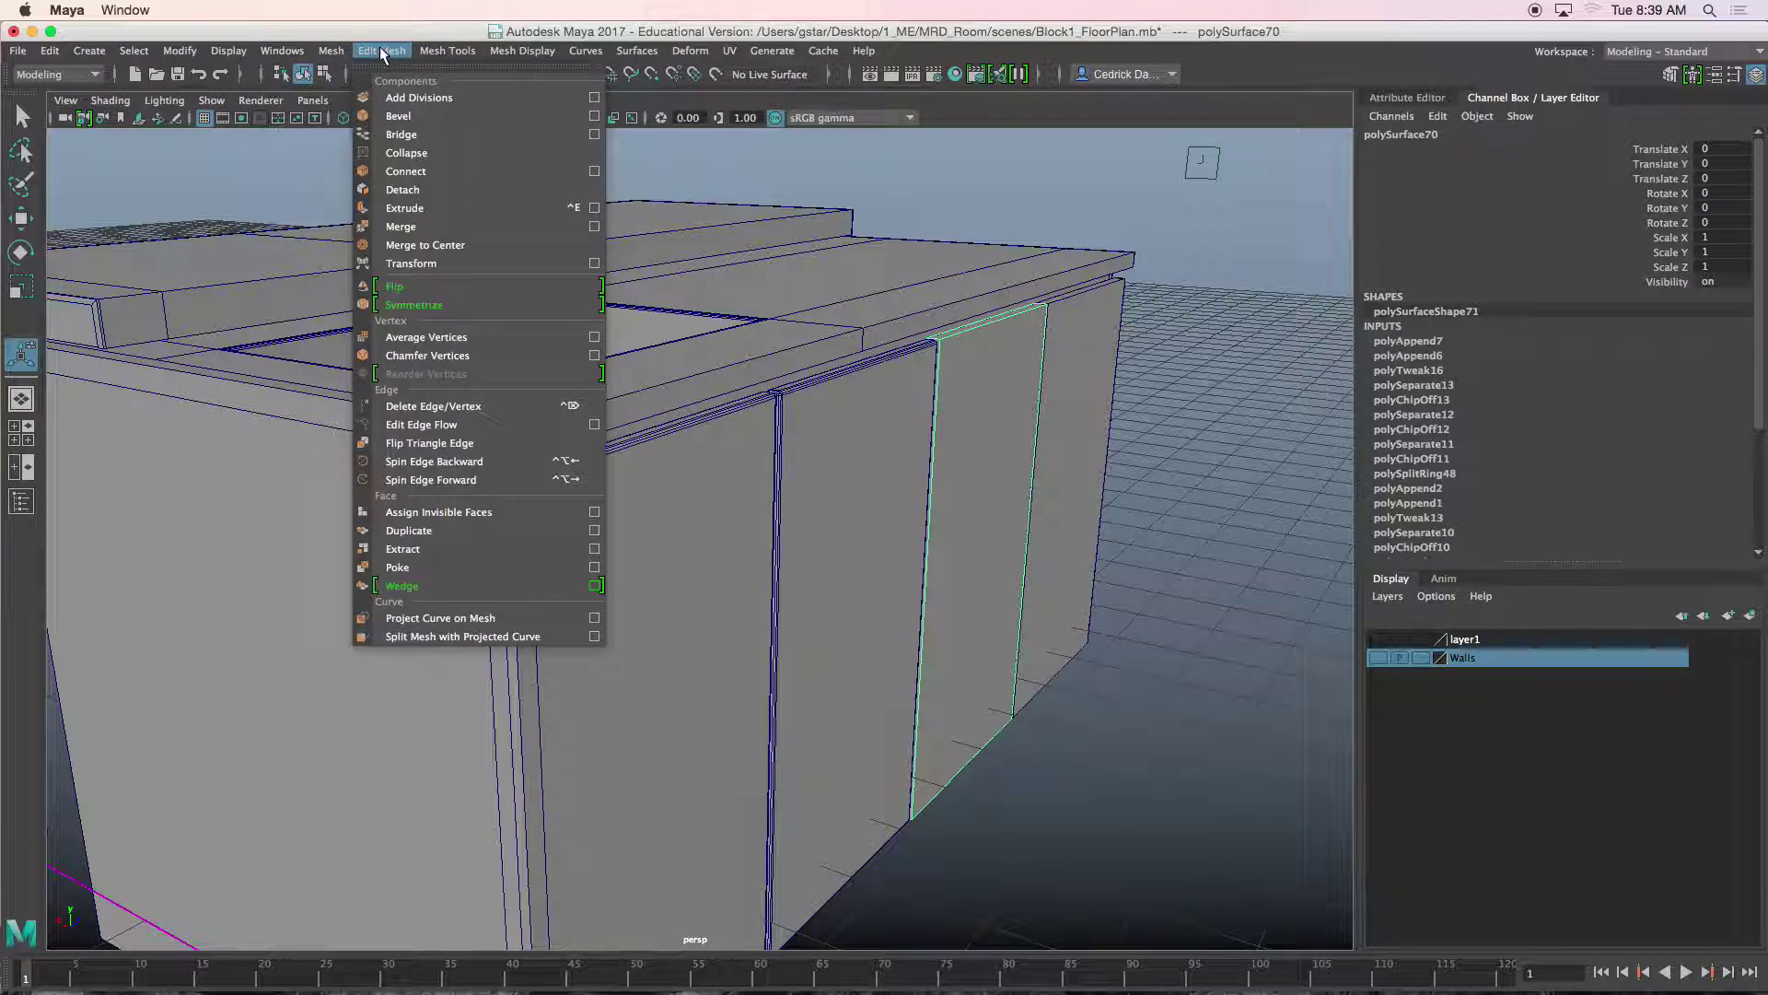
{"action": "left_click", "coordinate": [408, 119]}
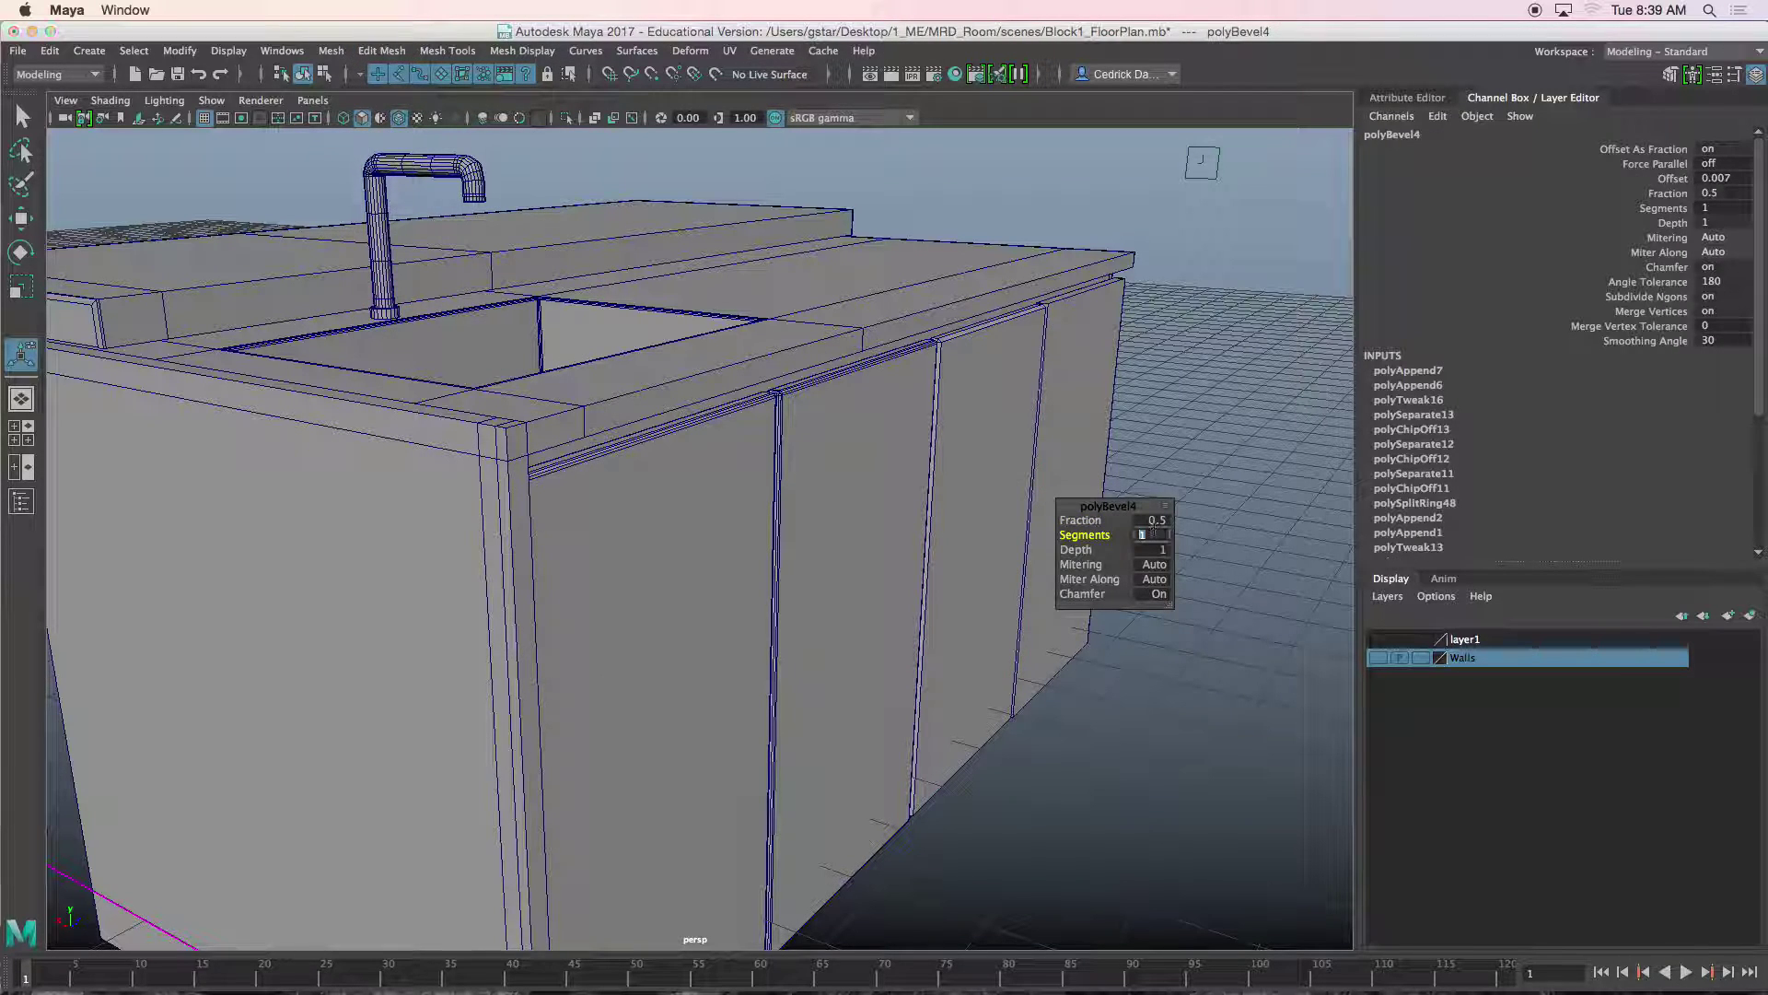
Repeat the bevel on the last cabinet door panel with 3 segments and deselect it.
{"action": "left_click", "coordinate": [1111, 420]}
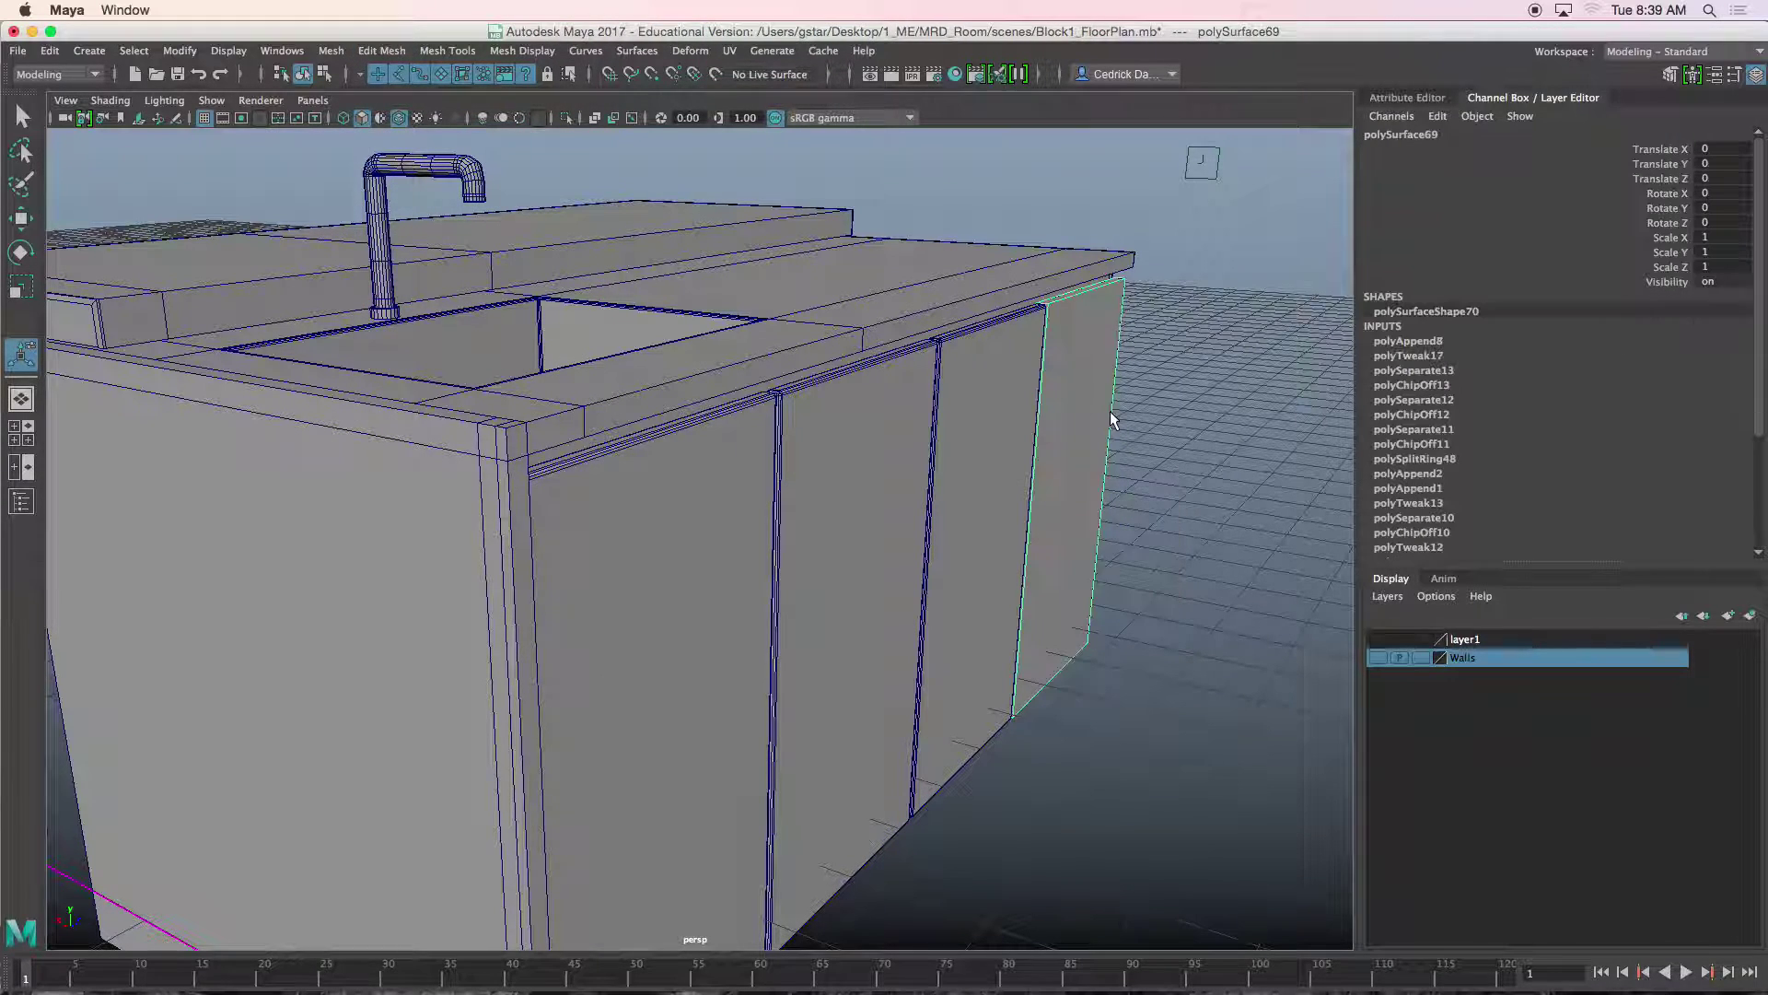
{"action": "key", "text": "g"}
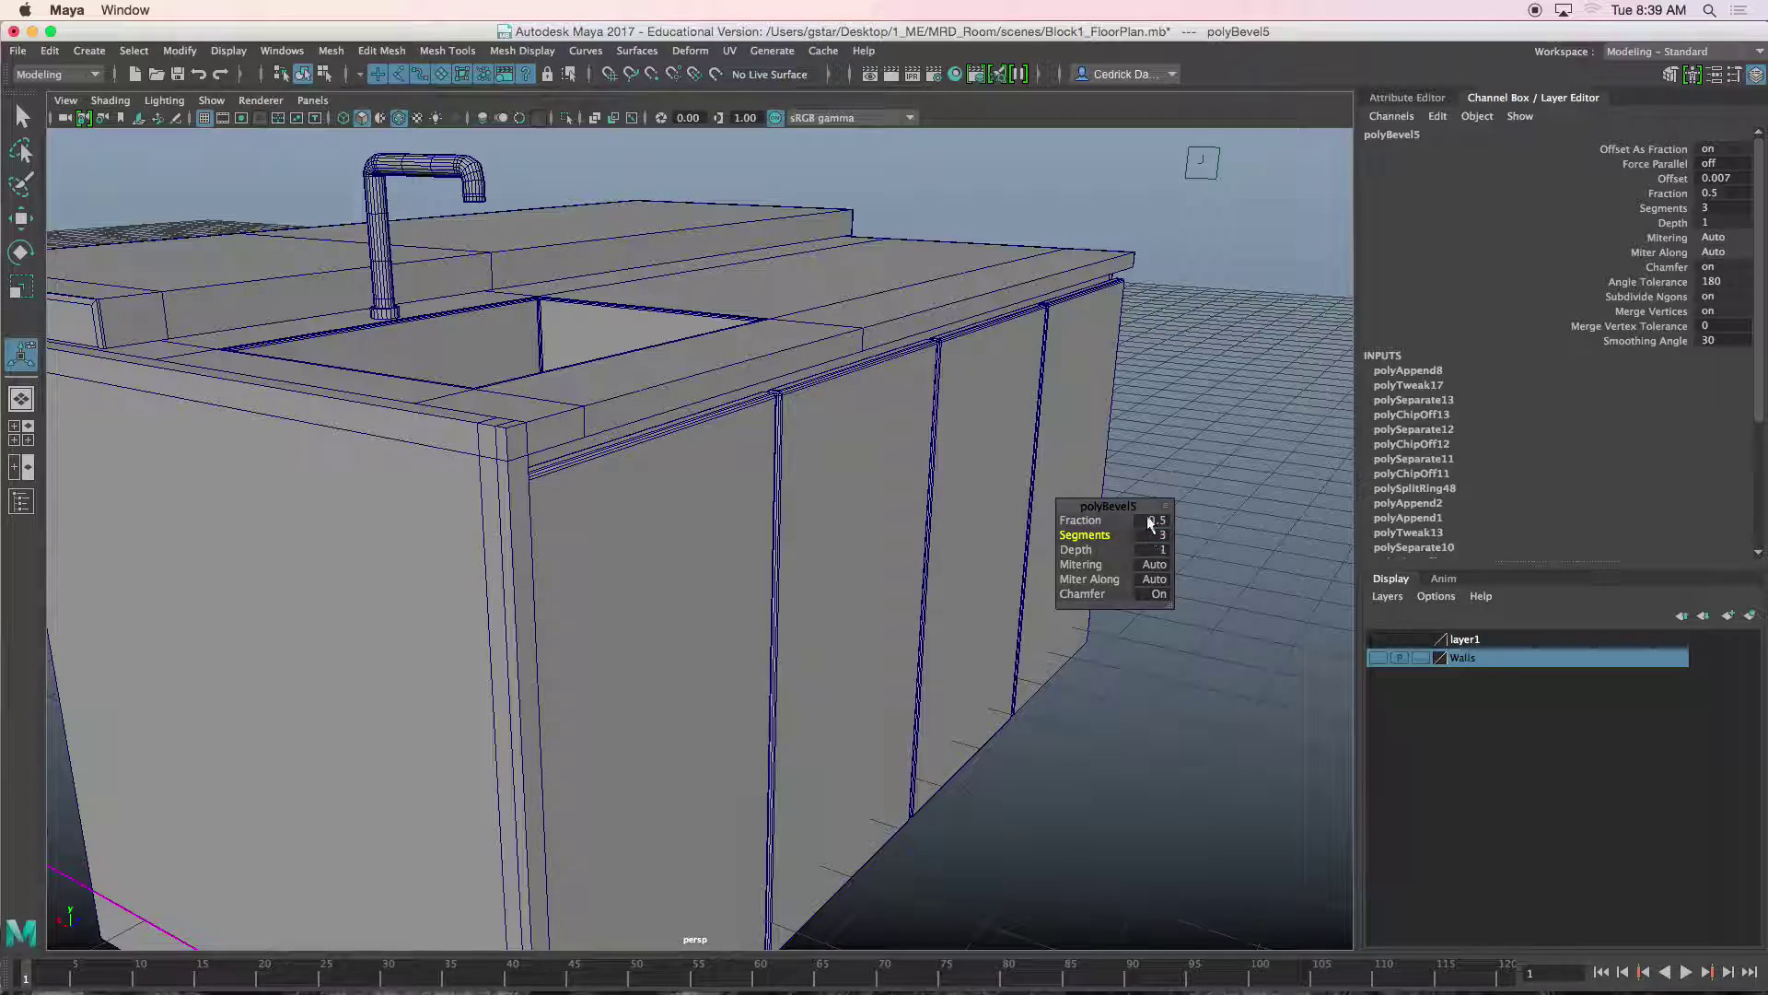
{"action": "left_click", "coordinate": [1203, 417]}
Make layer1 with the kitchen reference image visible for comparison with the island.
{"action": "left_click_drag", "start_coordinate": [1203, 417], "coordinate": [1050, 497], "text": "alt"}
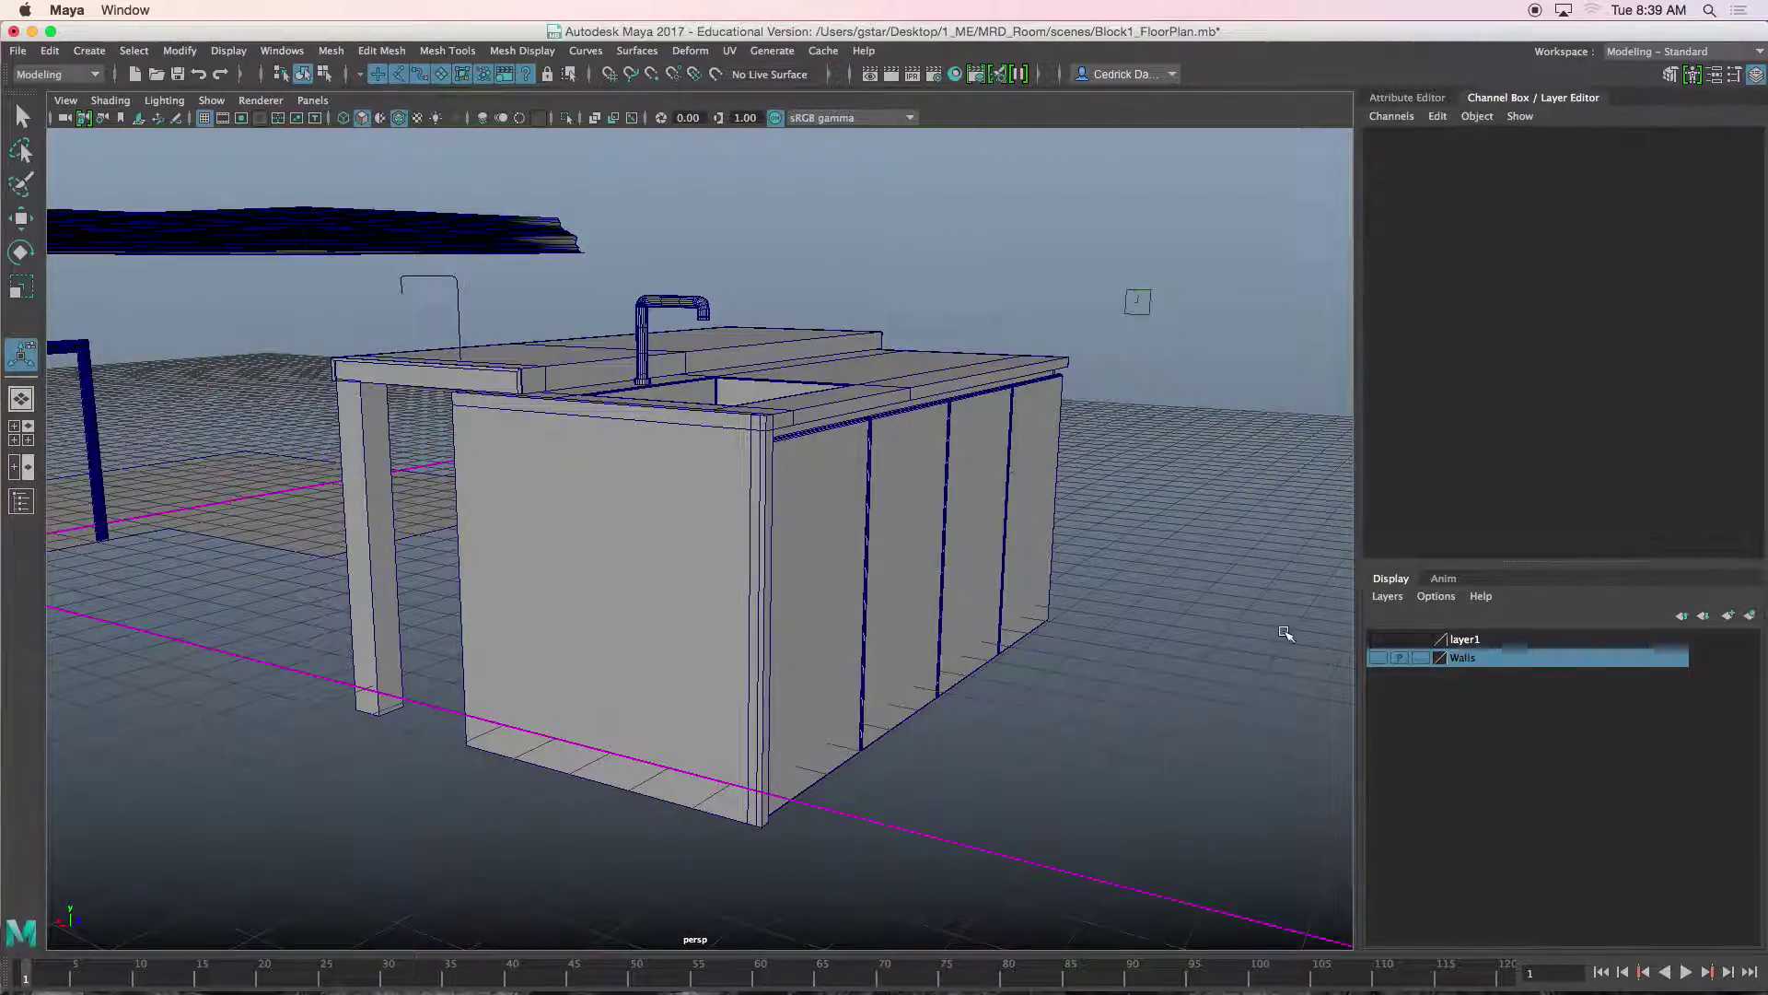
{"action": "left_click", "coordinate": [1382, 639]}
{"action": "left_click_drag", "start_coordinate": [1052, 573], "coordinate": [713, 556], "text": "alt"}
Extend the outer side of the raised countertop further outward over the support legs.
{"action": "left_click", "coordinate": [1088, 451]}
{"action": "left_click_drag", "start_coordinate": [1096, 453], "coordinate": [1057, 441], "text": "alt"}
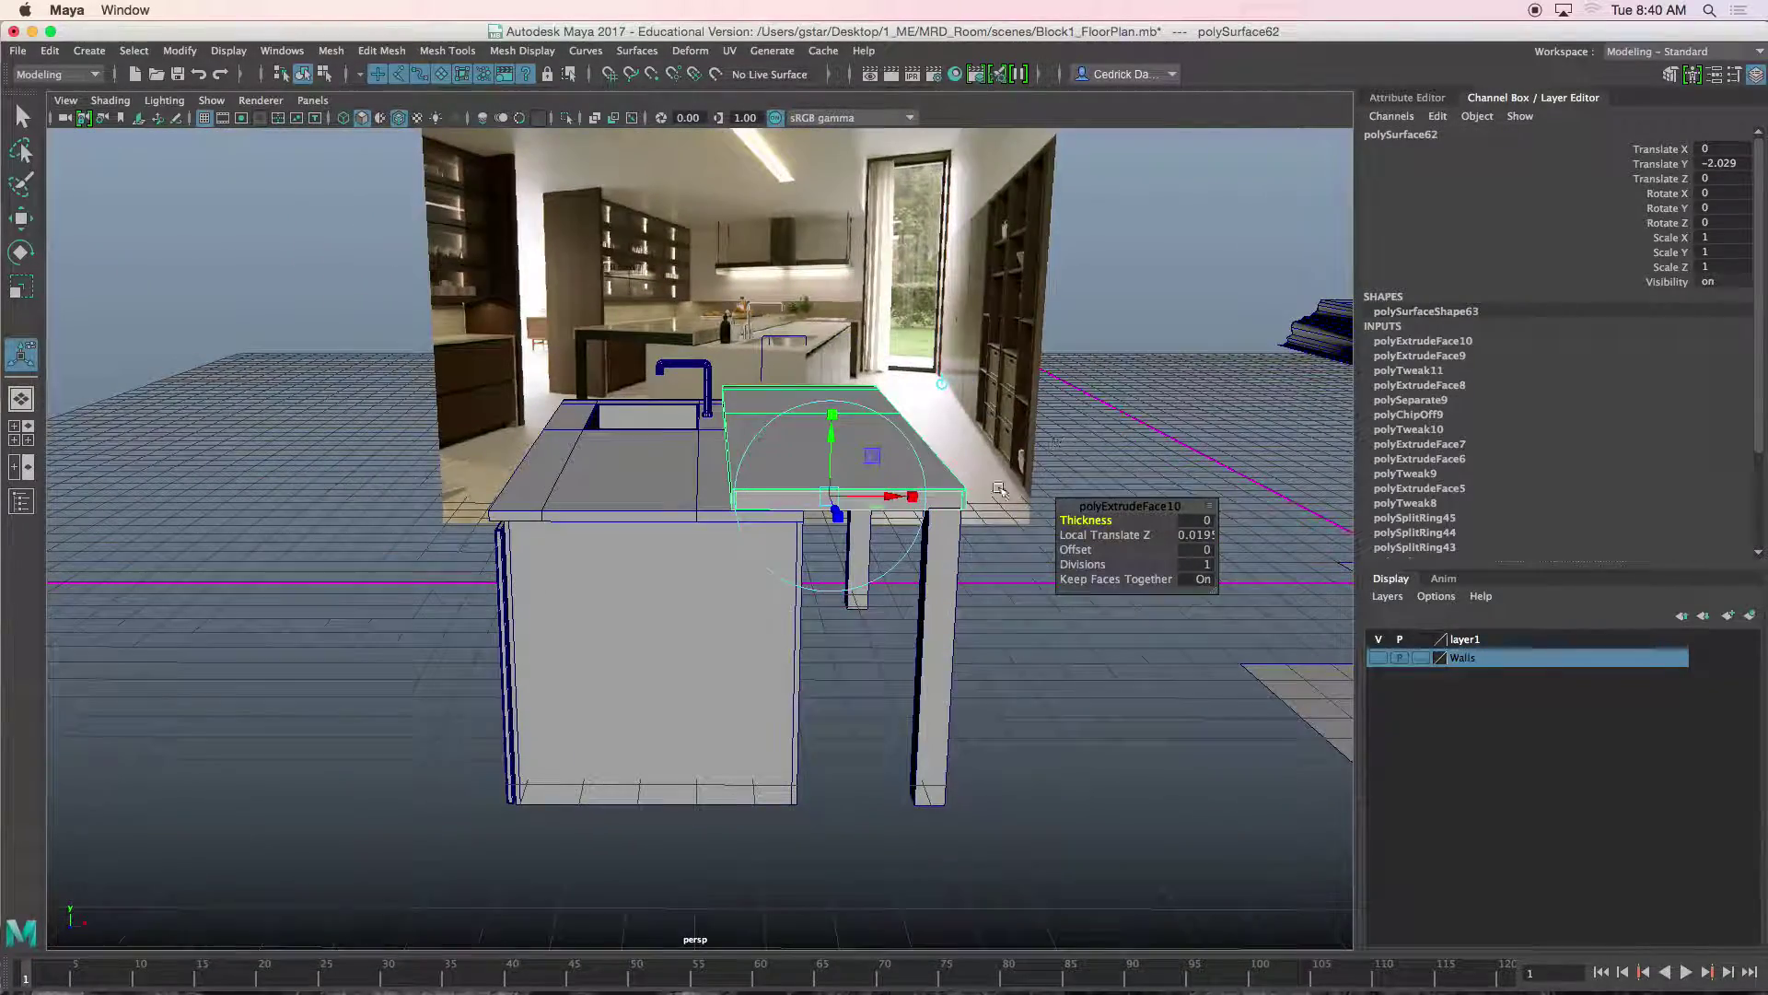
{"action": "key", "text": "w"}
{"action": "right_click_drag", "start_coordinate": [899, 469], "coordinate": [822, 470]}
{"action": "left_click_drag", "start_coordinate": [847, 477], "coordinate": [921, 535], "text": "alt"}
Move the countertop's support legs outward to line up with its outer edge, and deselect them.
{"action": "left_click", "coordinate": [882, 547]}
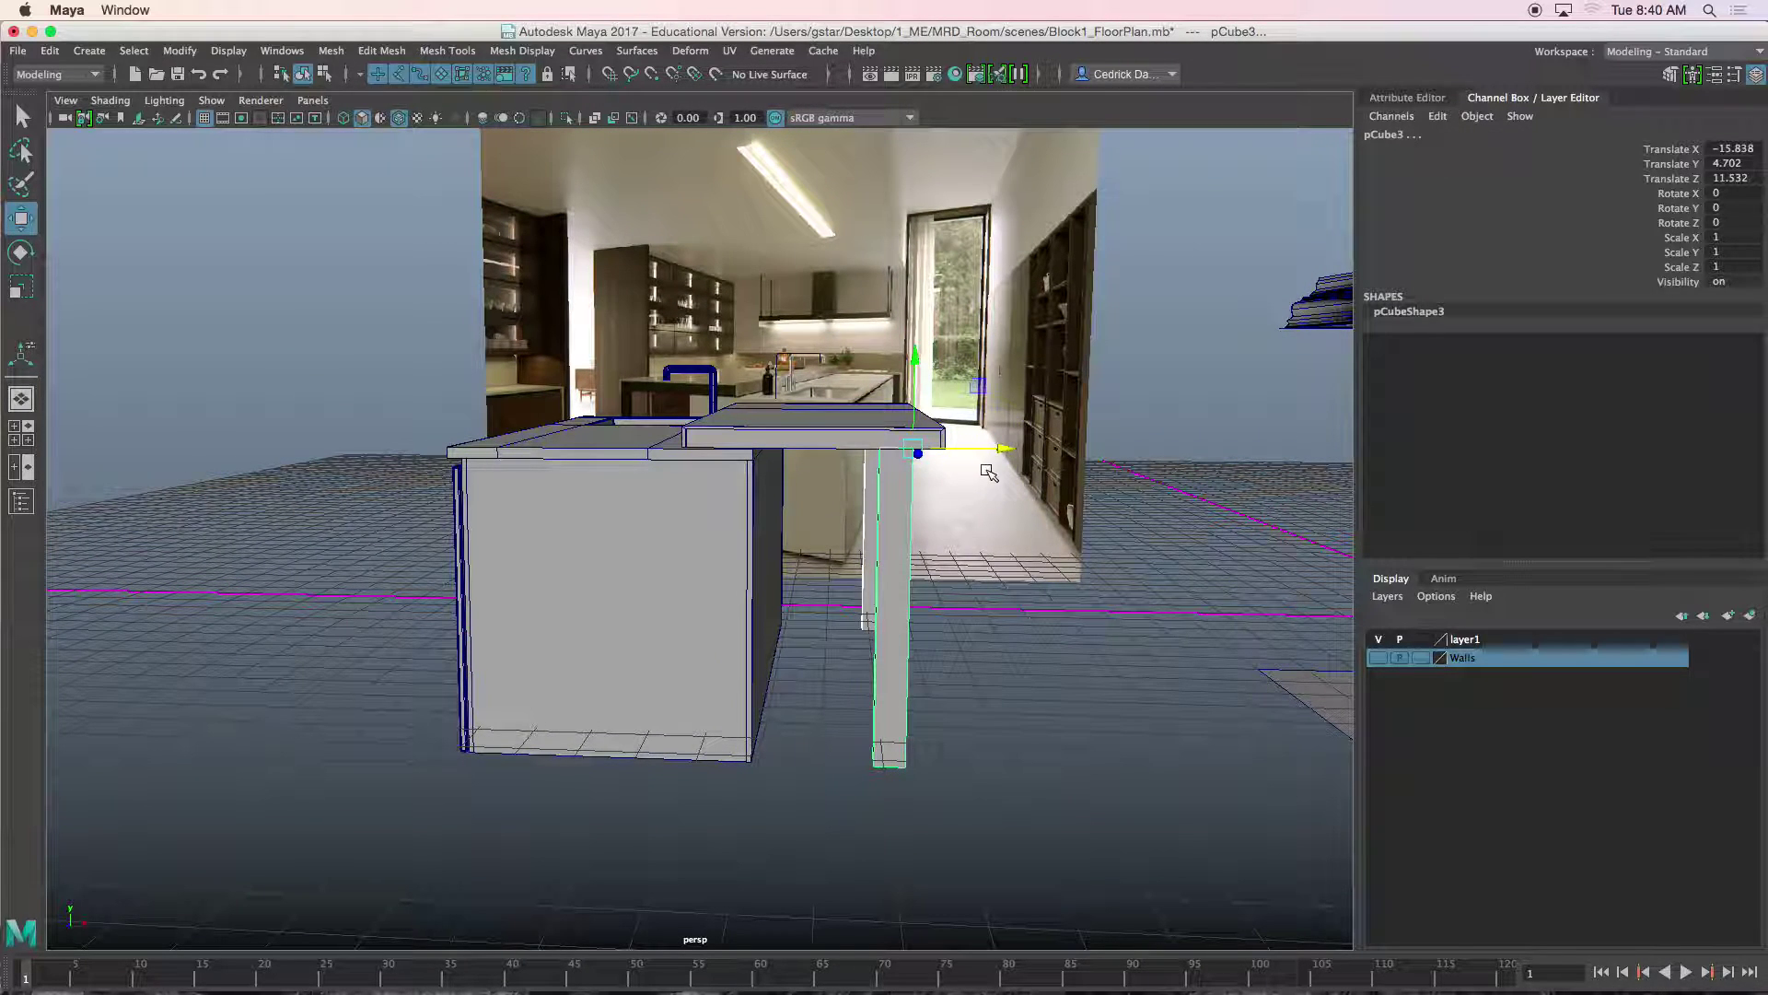
{"action": "left_click_drag", "start_coordinate": [1009, 449], "coordinate": [1027, 449]}
{"action": "left_click", "coordinate": [1035, 639]}
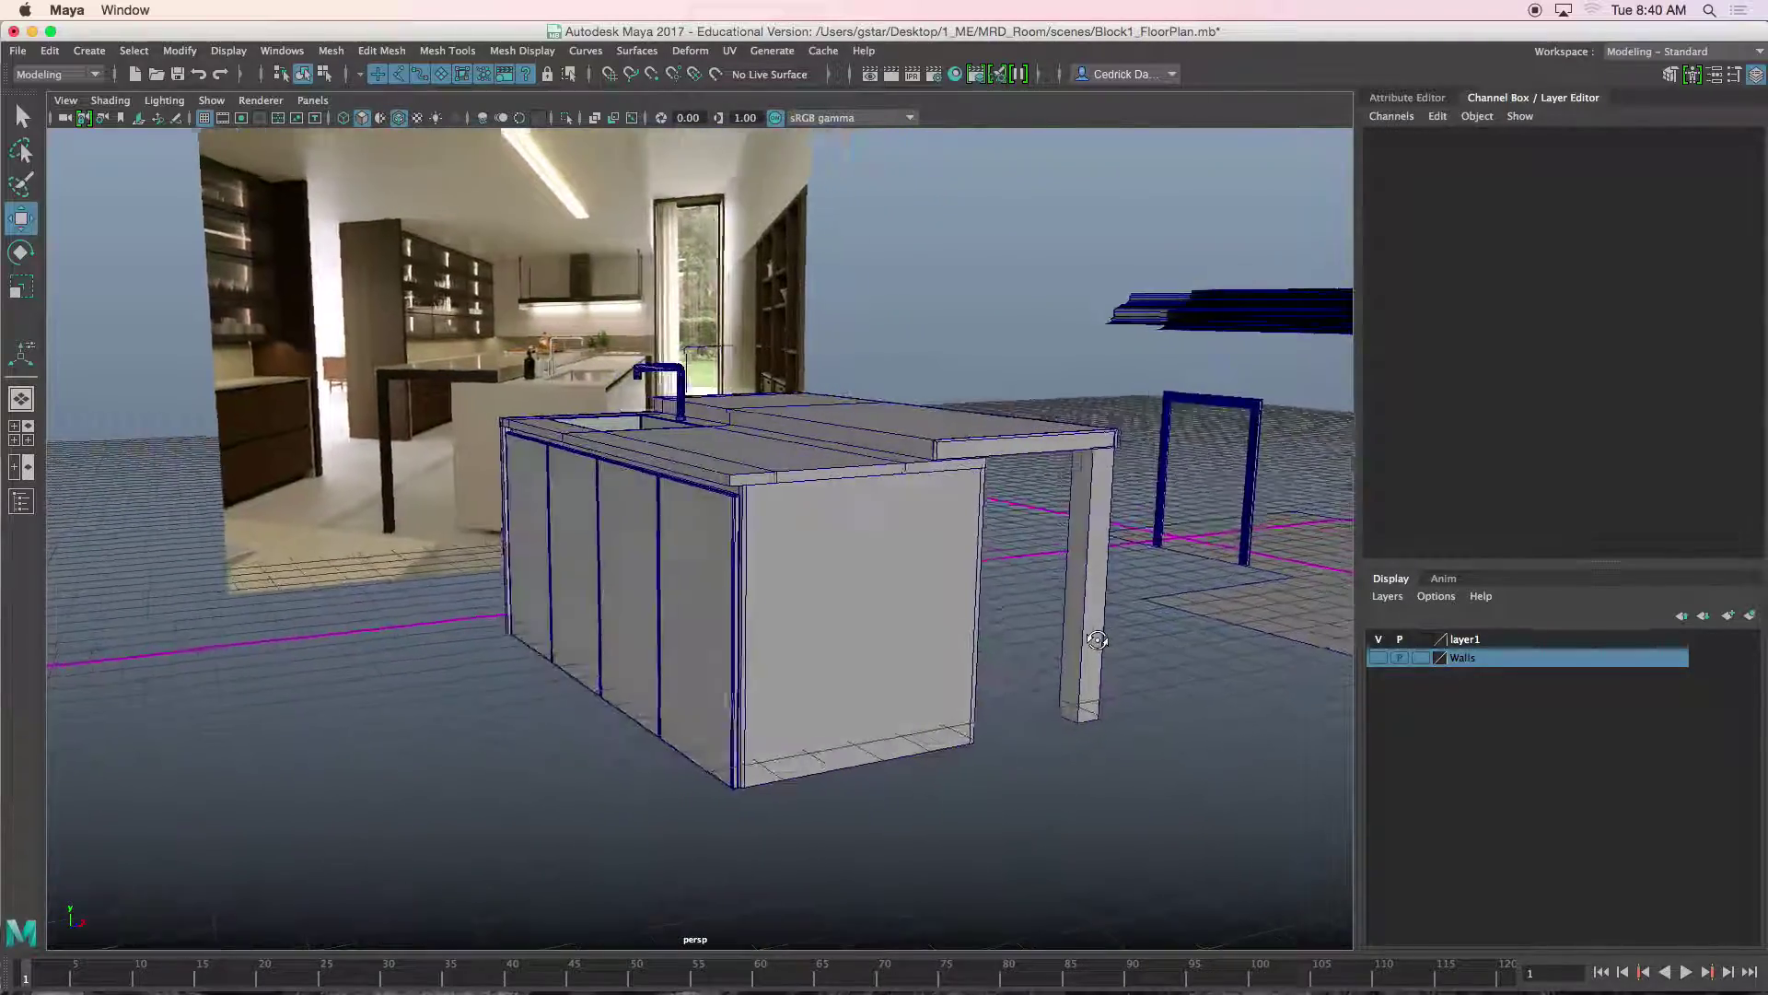